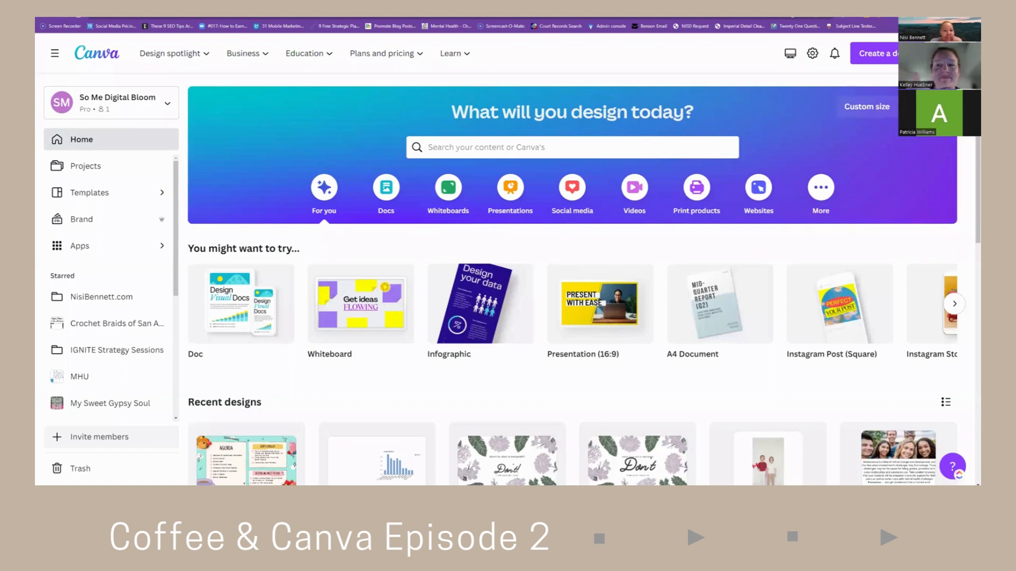
Create a new Brand Kit named "Training 3.9.2023" in the Brand section.
mouse_move(760, 315)
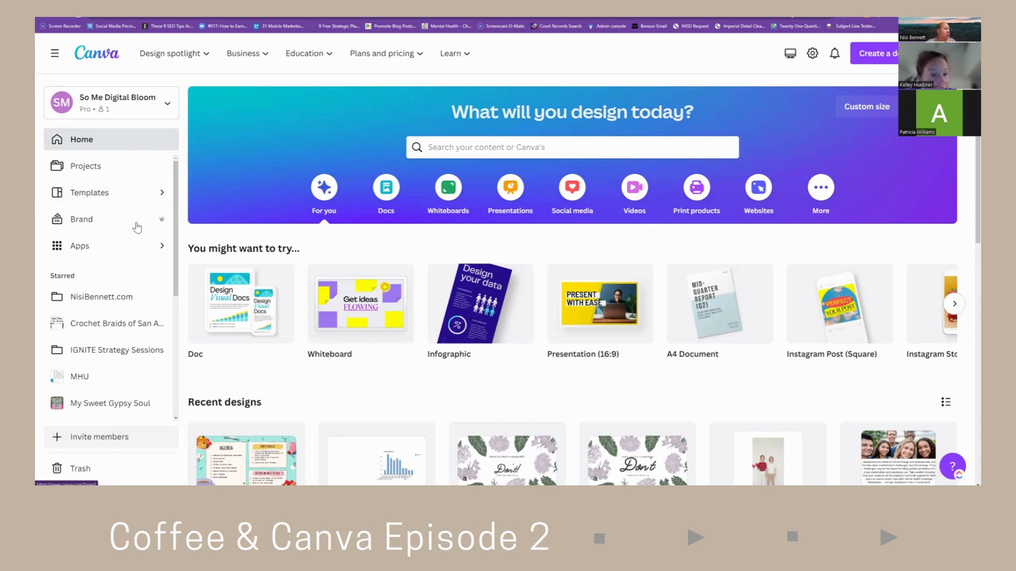
left_click(117, 229)
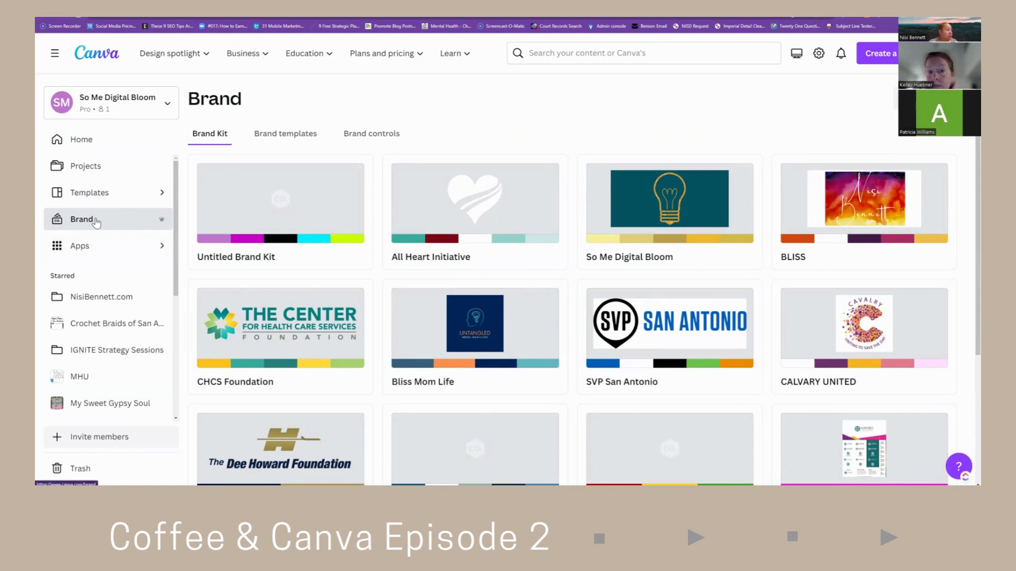
left_click(924, 99)
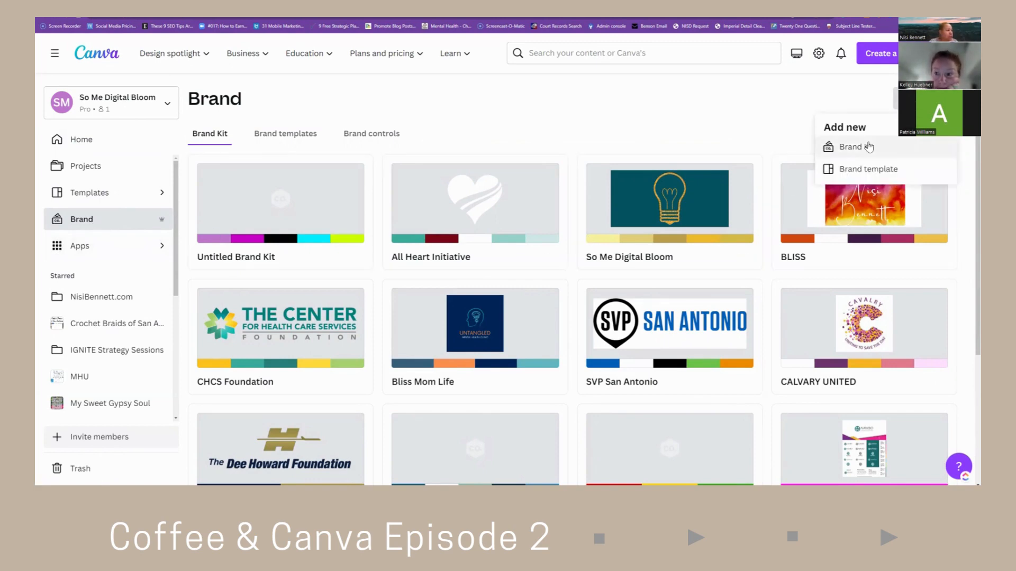
left_click(849, 151)
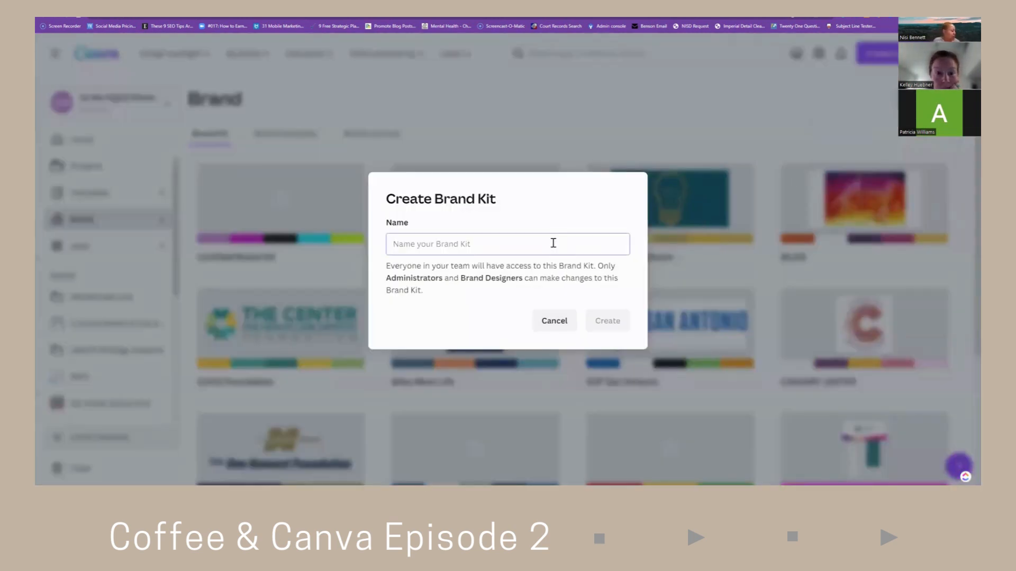
type("Training")
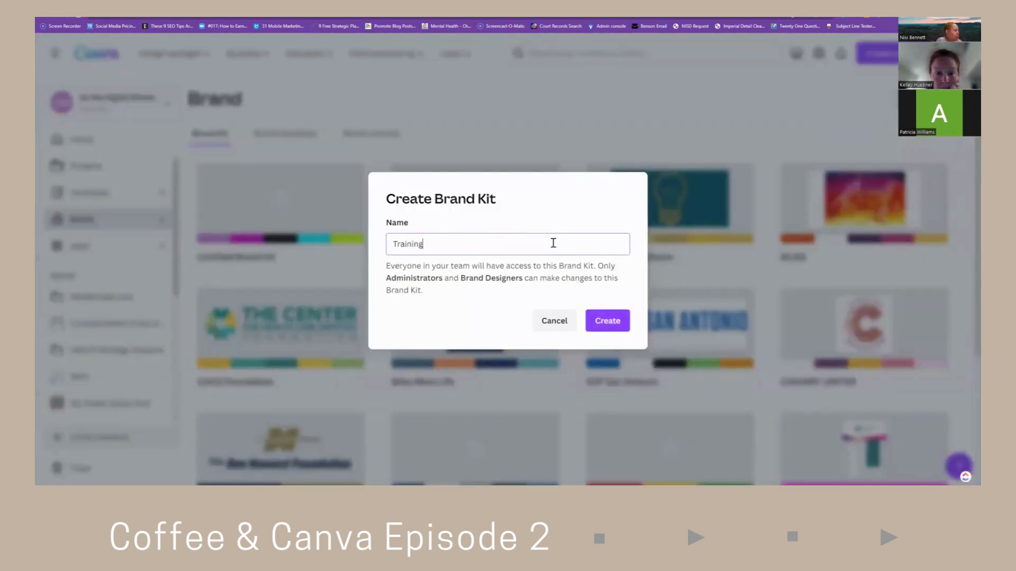
type(" 3.8")
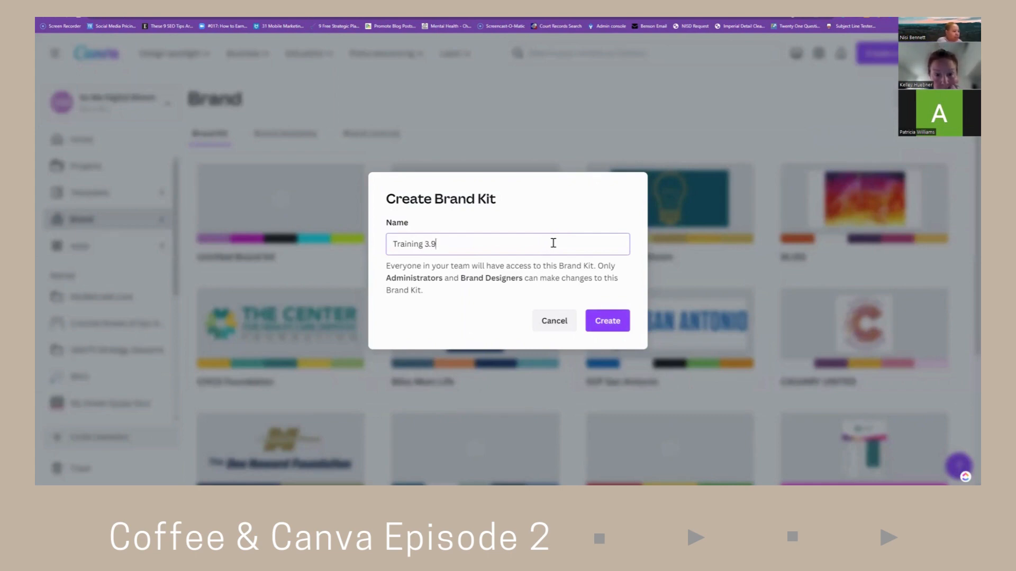
type(".2023")
key("Return")
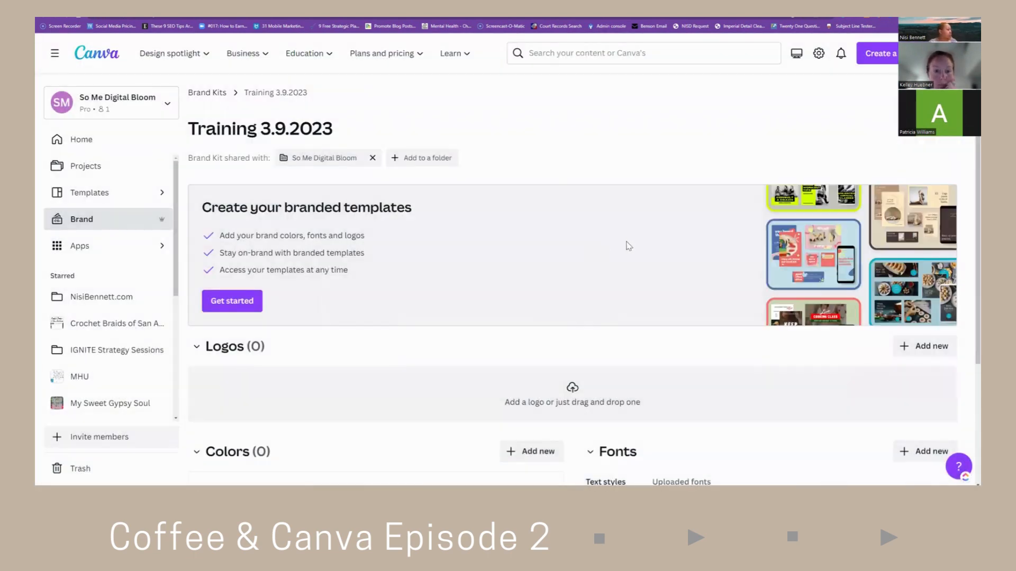
Upload the image file "world Bipolar Day" as a logo in the new Brand Kit.
scroll(436, 252, "down", 2)
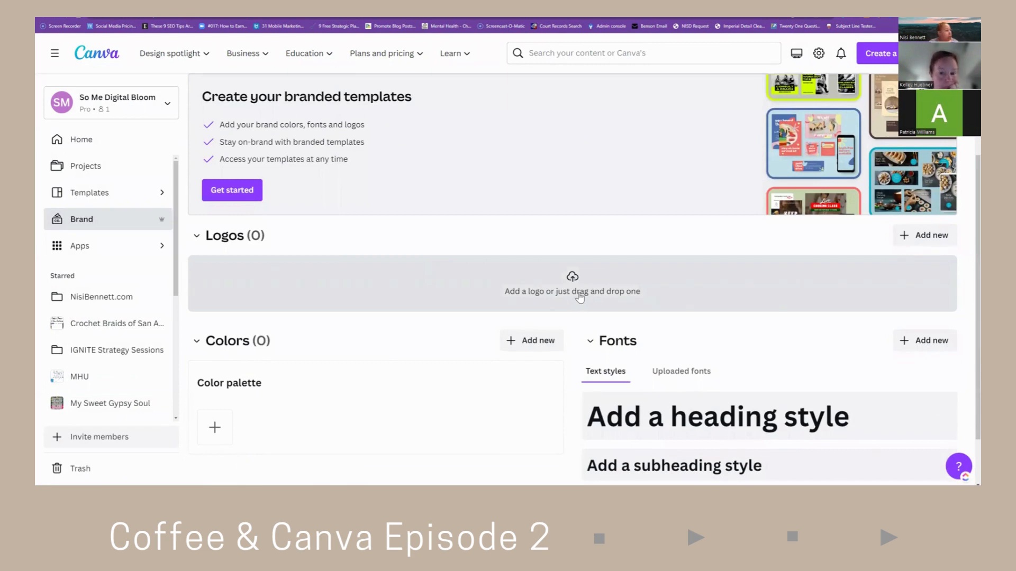
left_click(580, 298)
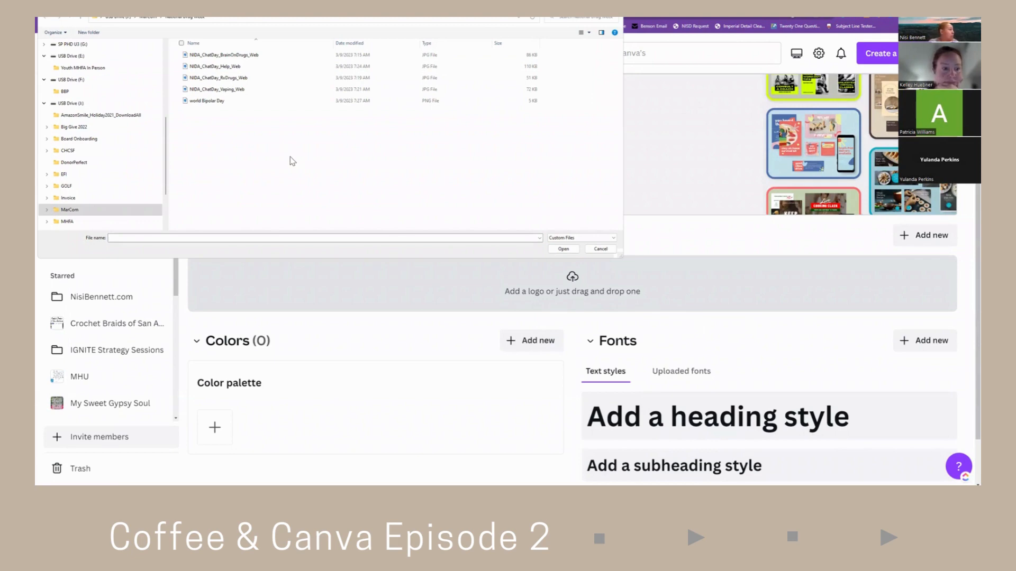
left_click(204, 102)
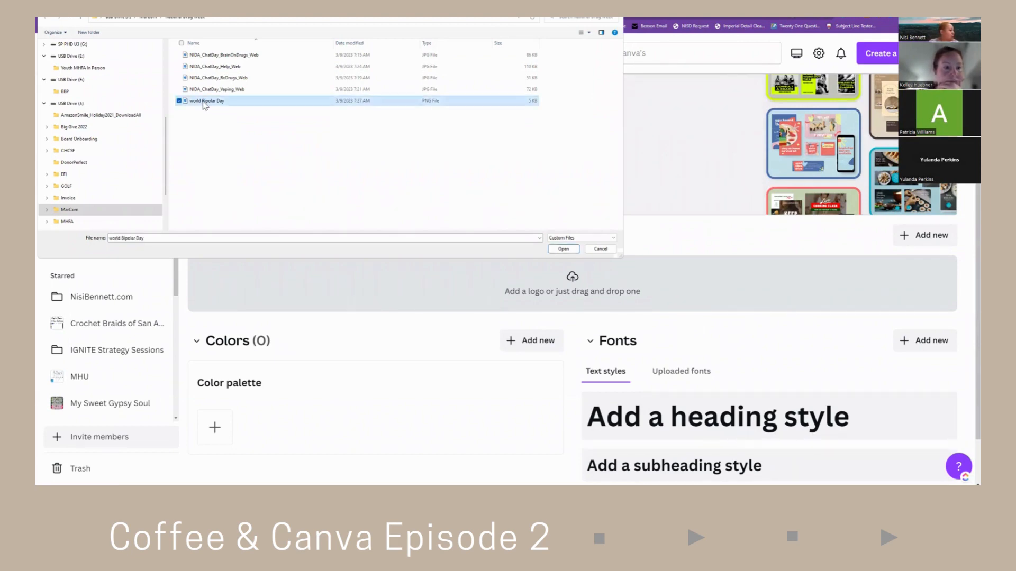
left_click(564, 250)
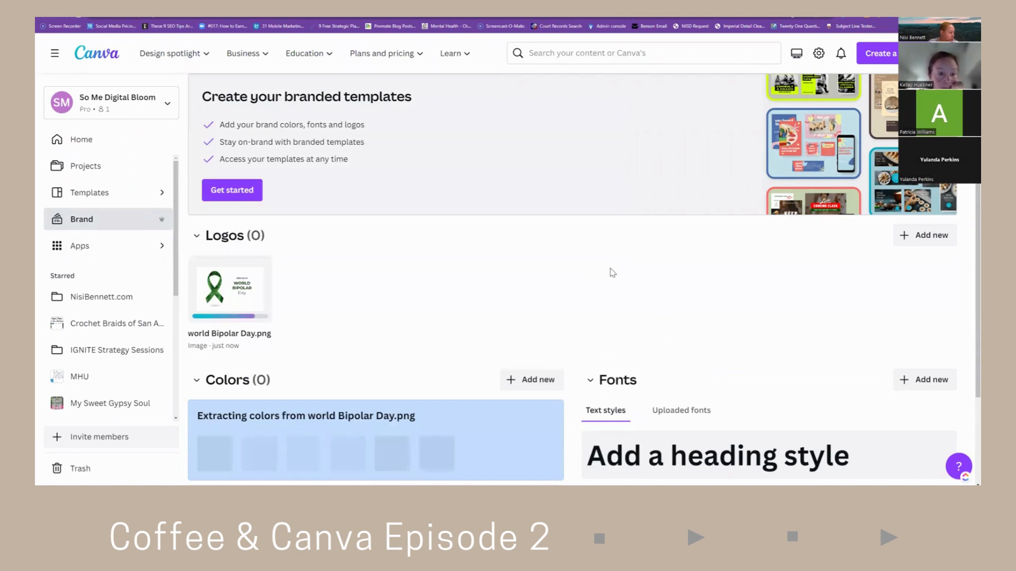
Upload NIDA_ChatDay_RxDrugs_Web and NIDA_ChatDay_Help_Web as two further logos in the Brand Kit.
left_click(929, 238)
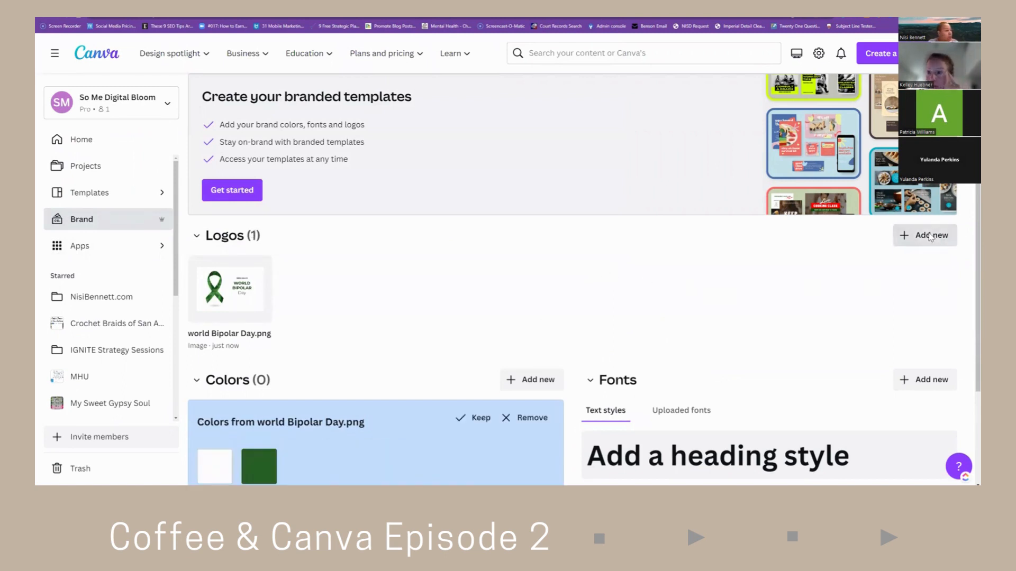
left_click(223, 77)
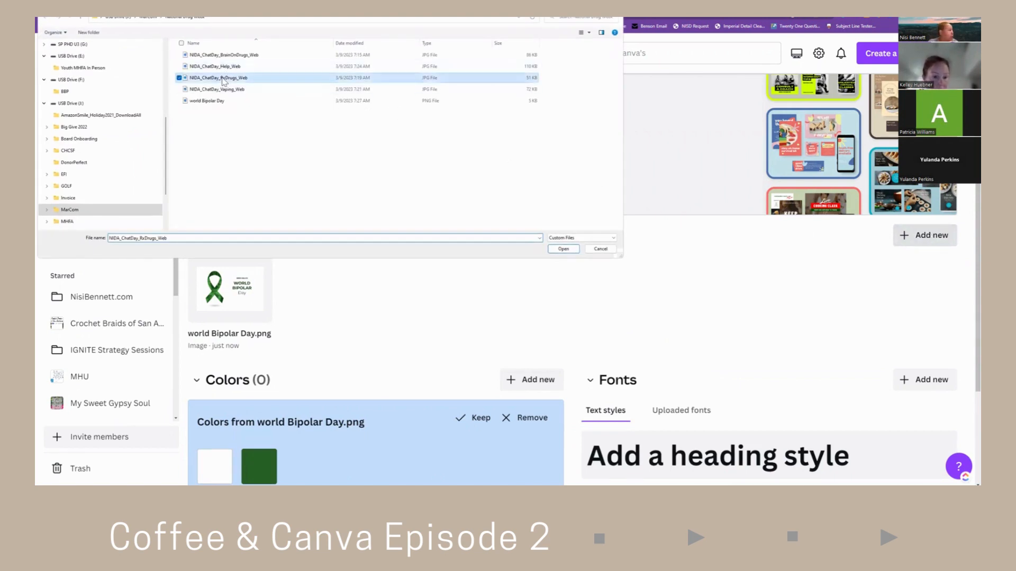
left_click(564, 249)
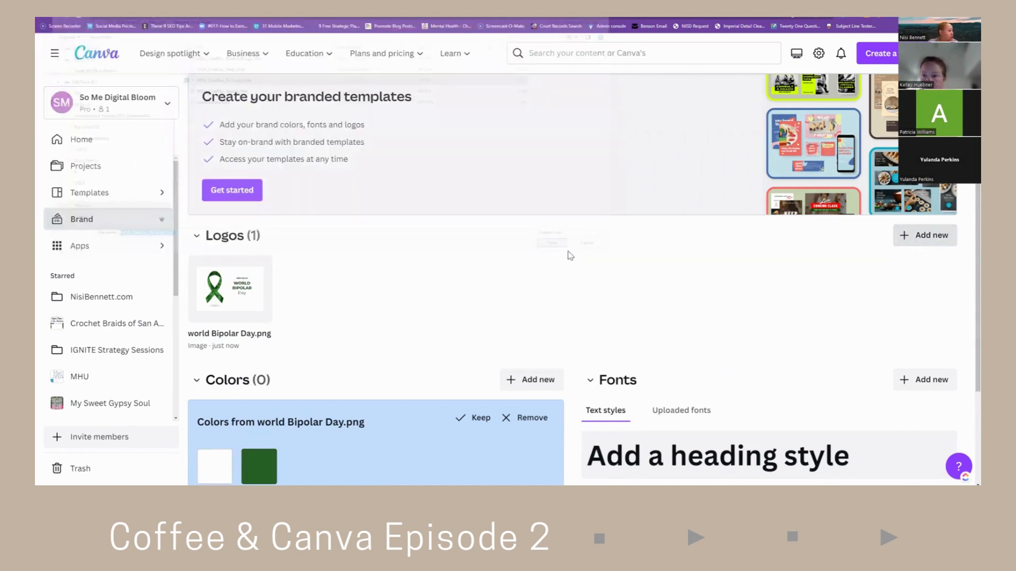
left_click(921, 239)
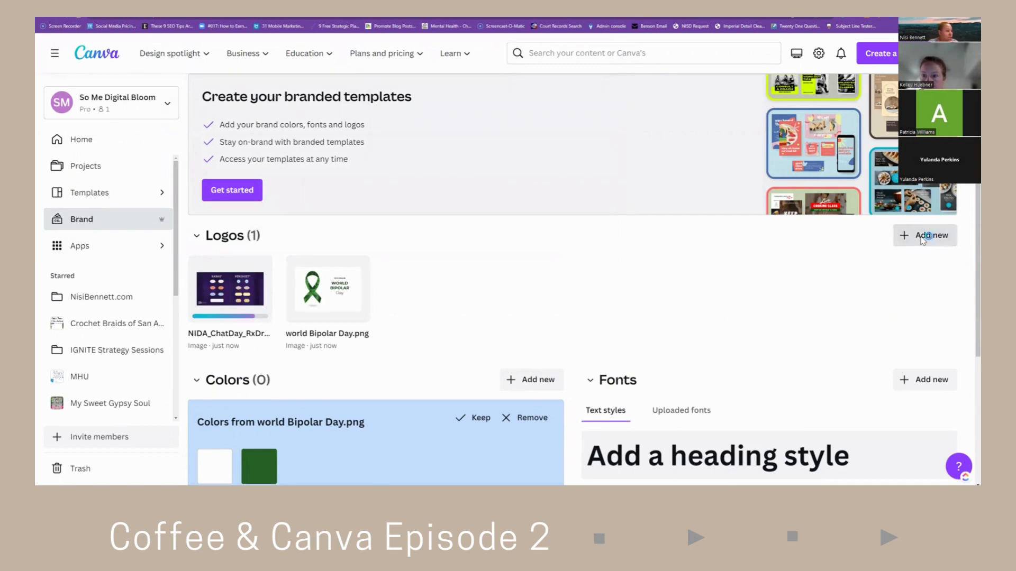
left_click(216, 82)
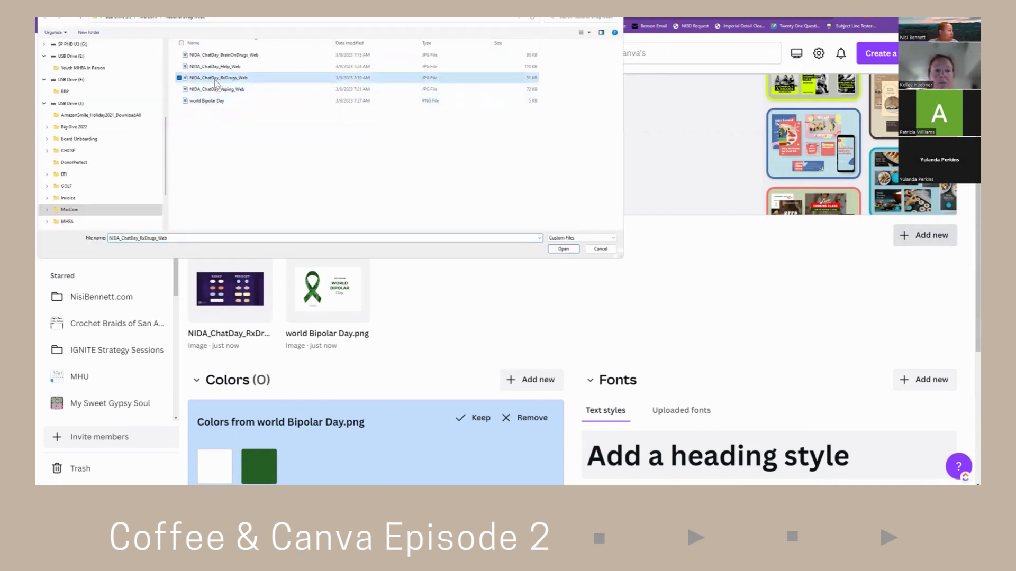
left_click(215, 67)
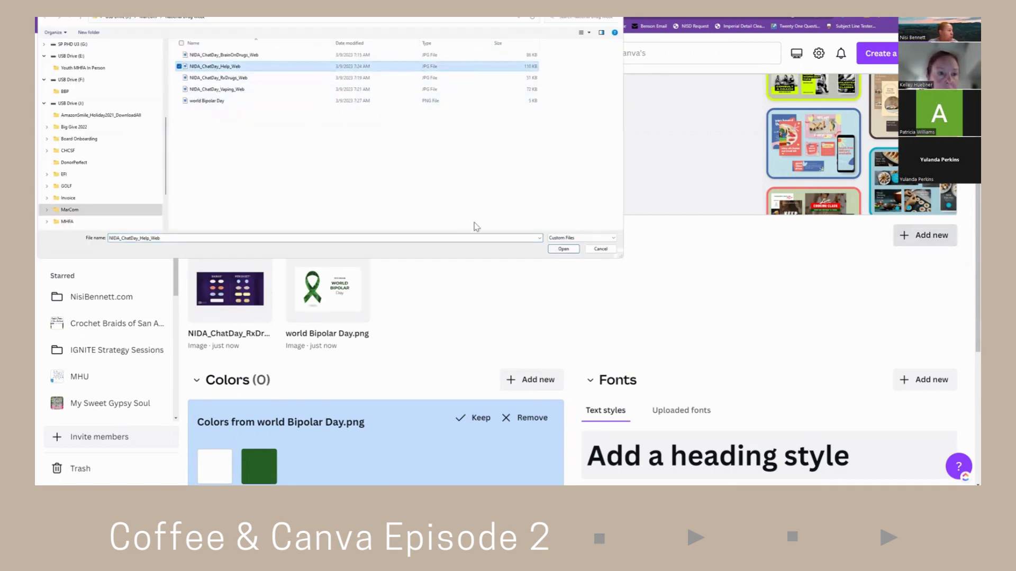
left_click(562, 249)
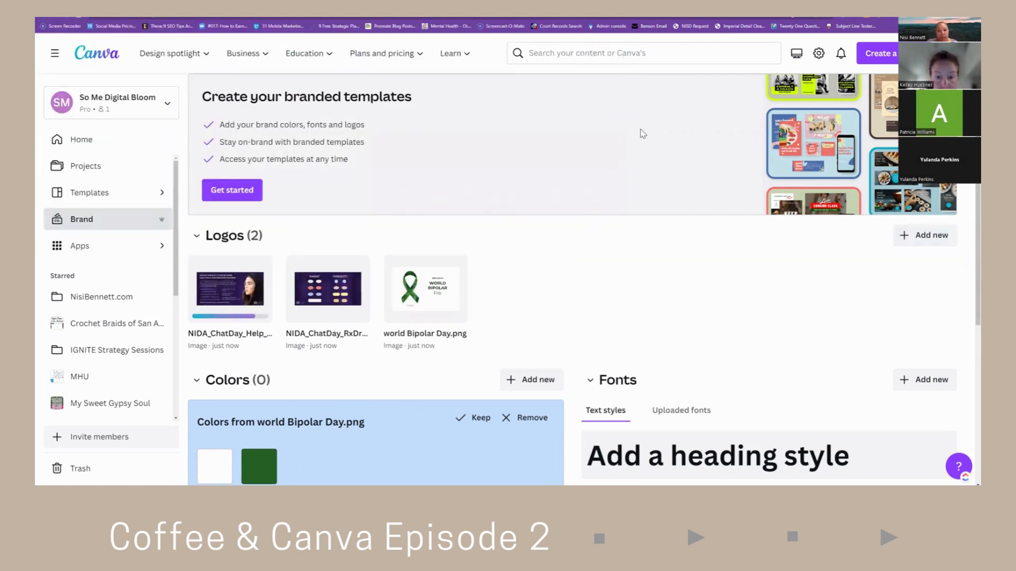
Examine the color sets extracted from each uploaded logo, along with the empty color palette and the font styles.
scroll(602, 314, "down", 2)
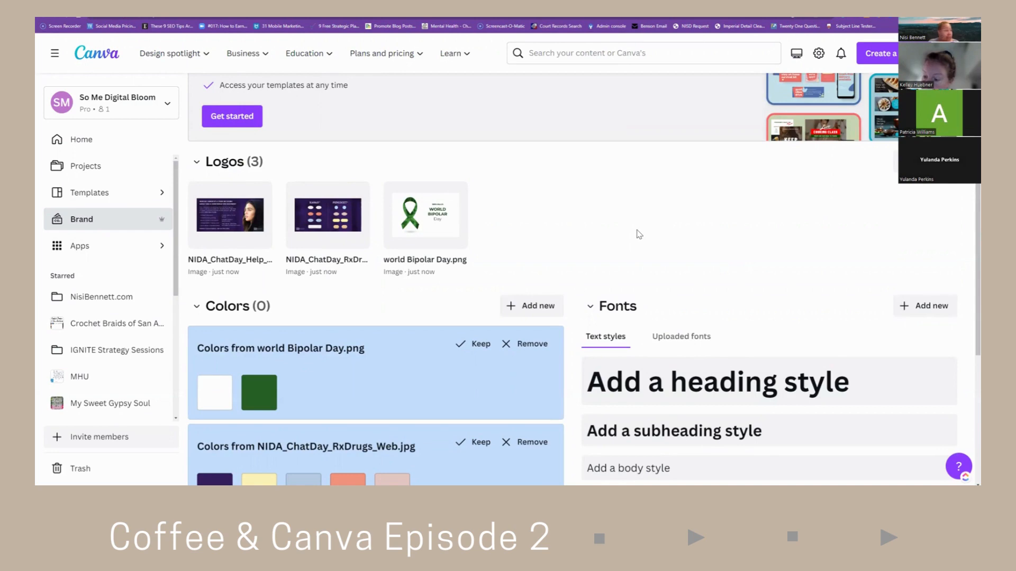
scroll(634, 233, "down", 2)
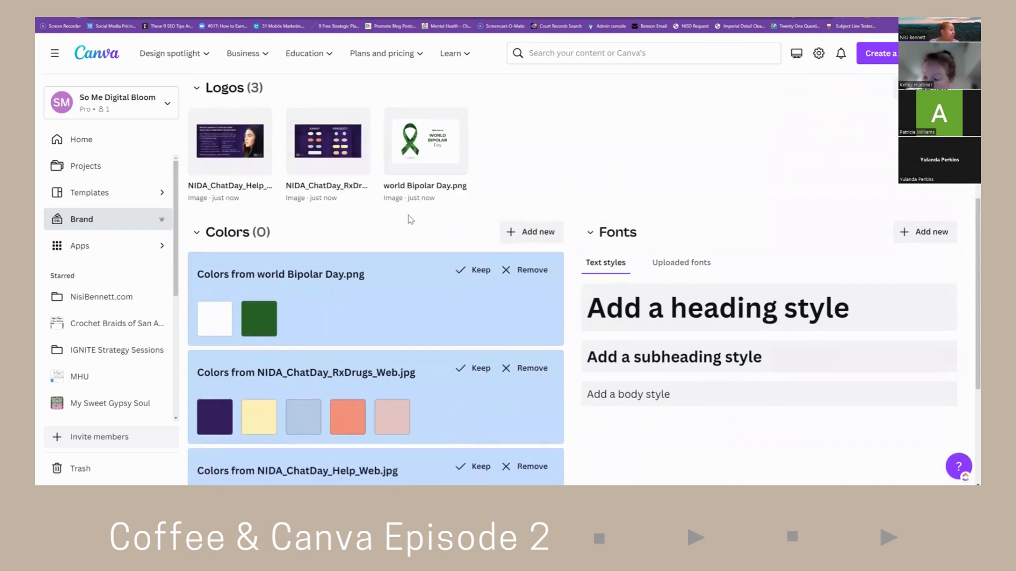
scroll(398, 297, "down", 3)
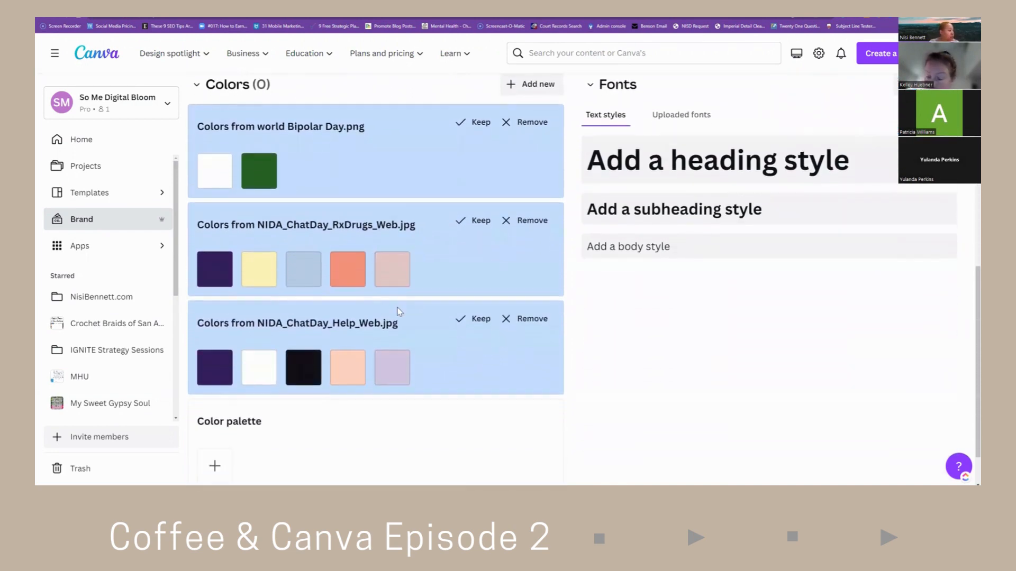
scroll(399, 305, "up", 2)
scroll(400, 309, "up", 1)
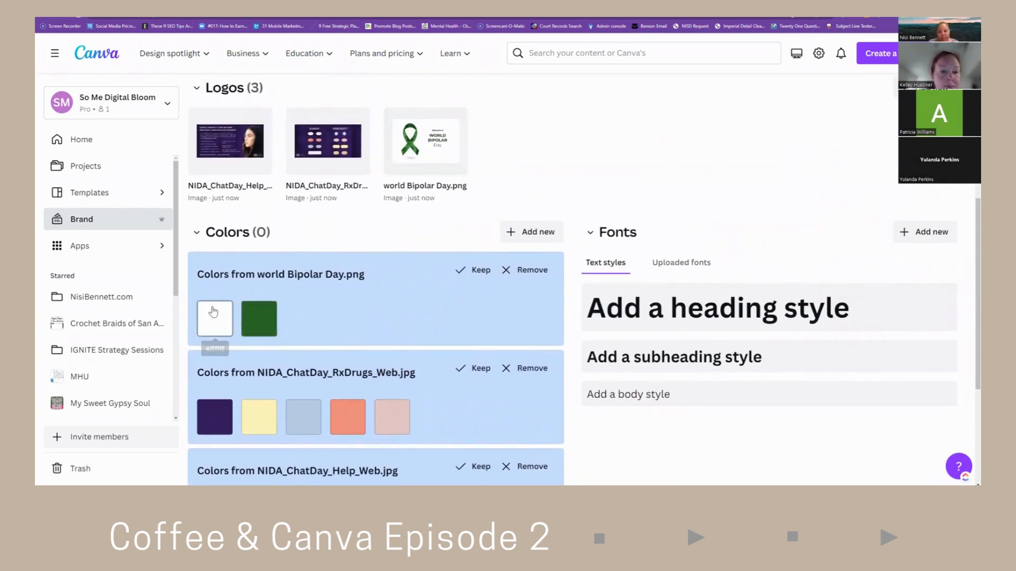
scroll(216, 332, "down", 1)
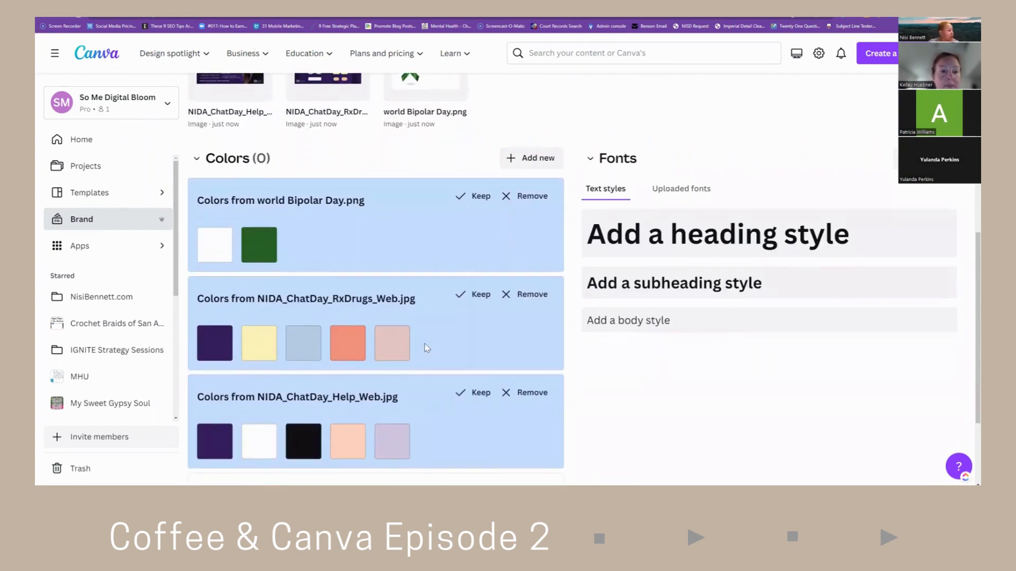
scroll(424, 344, "up", 2)
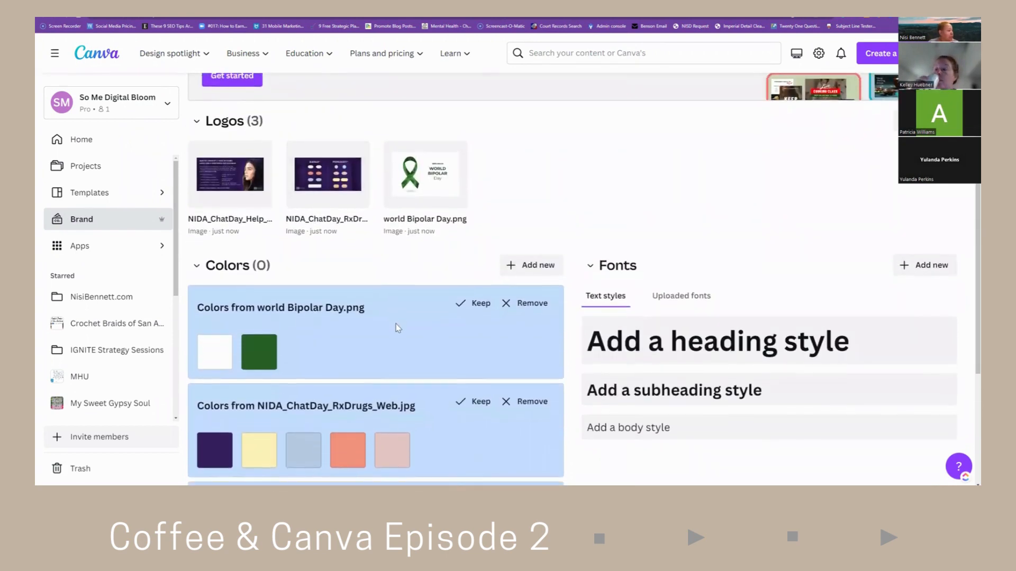
scroll(396, 324, "down", 2)
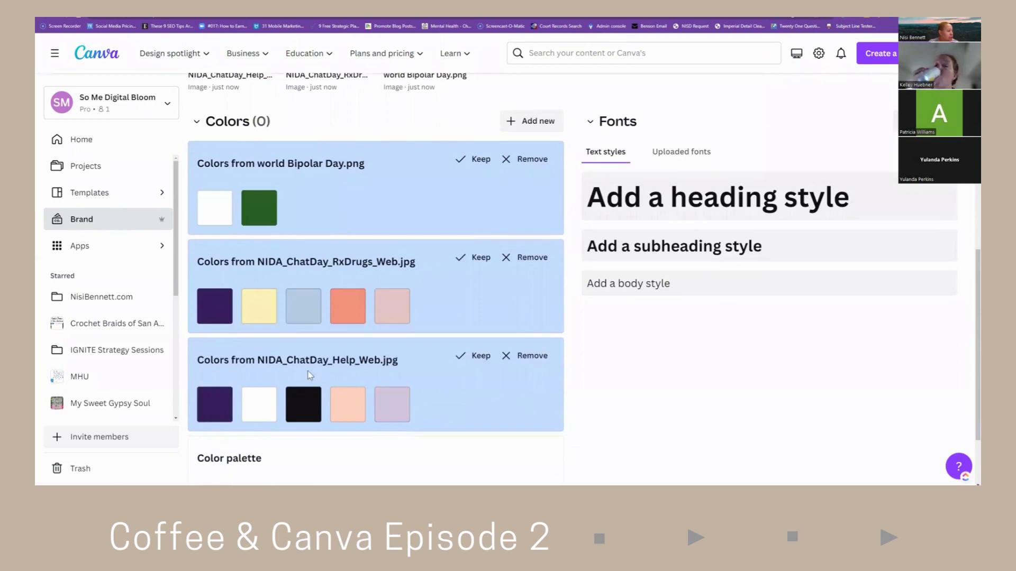
scroll(224, 404, "up", 1)
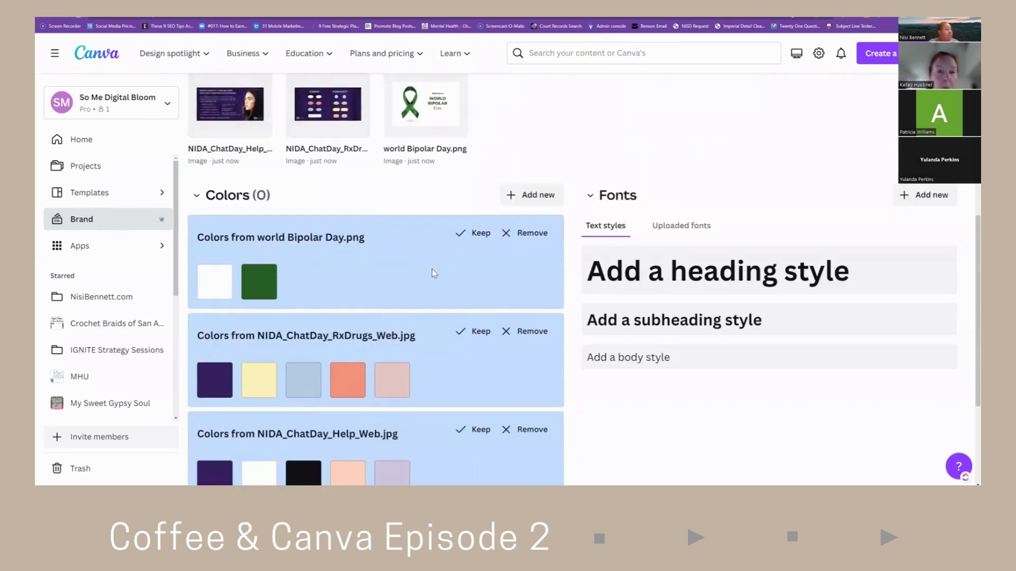
scroll(431, 273, "down", 1)
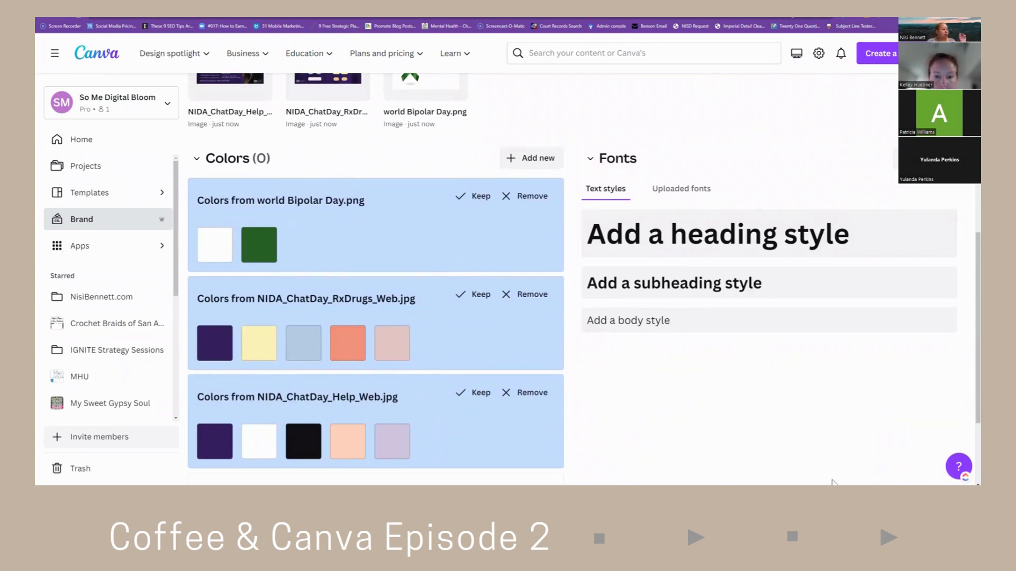
scroll(801, 479, "down", 2)
scroll(806, 473, "up", 2)
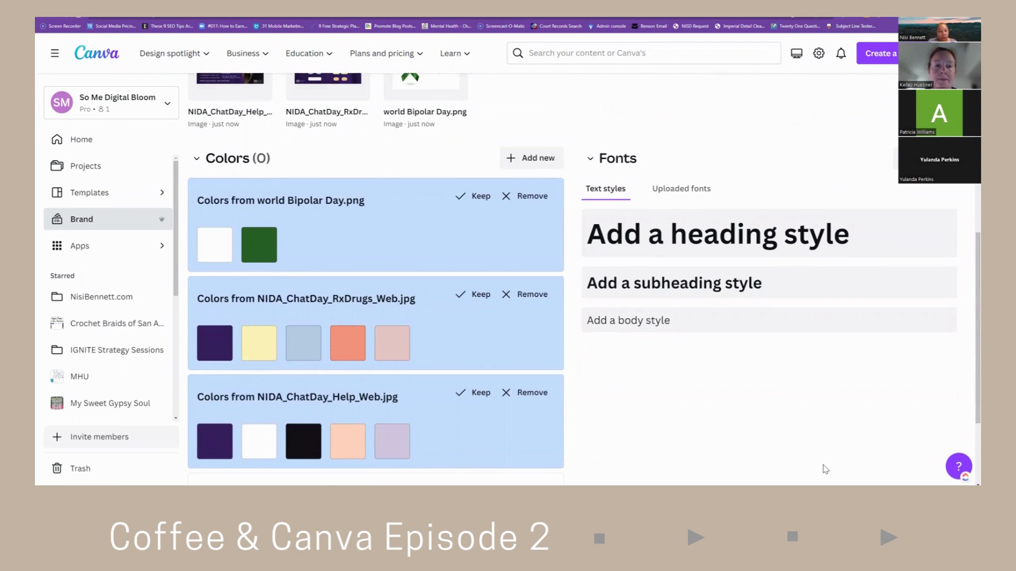
scroll(835, 471, "down", 1)
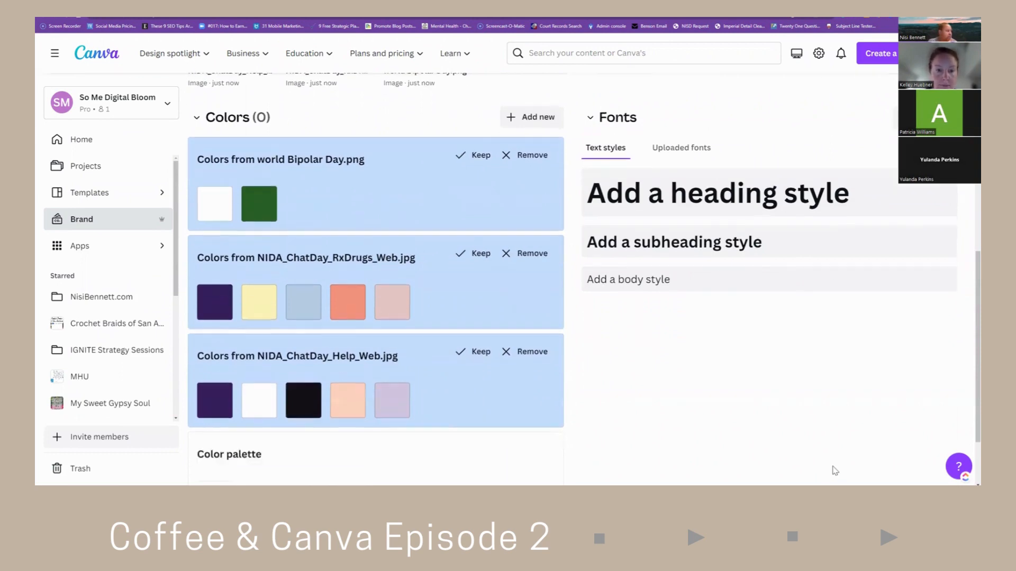
scroll(834, 470, "down", 1)
scroll(704, 421, "down", 1)
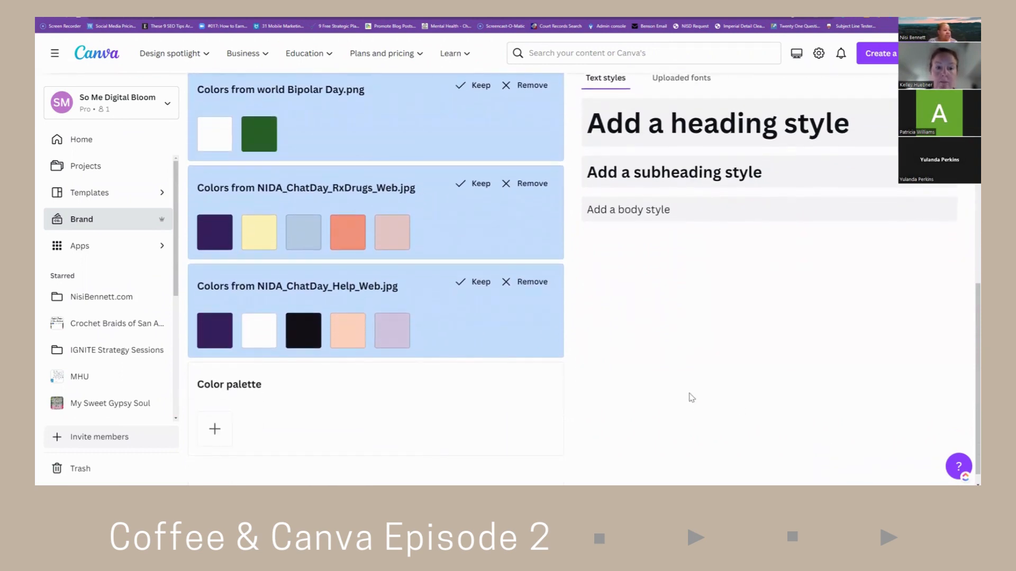
scroll(553, 344, "up", 1)
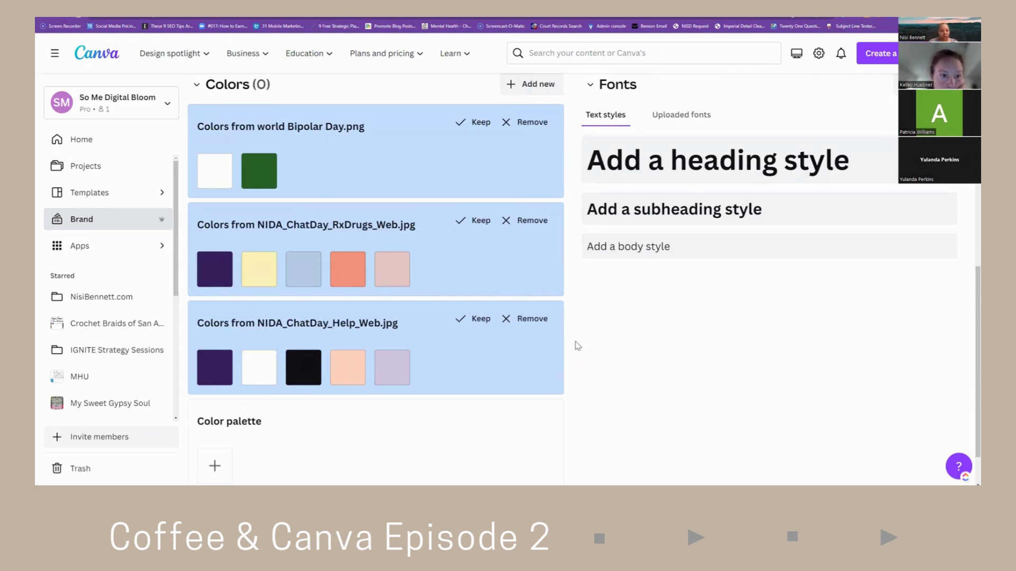
Add a new light green color, #83D079, to the Brand Kit's empty color palette.
scroll(320, 410, "down", 1)
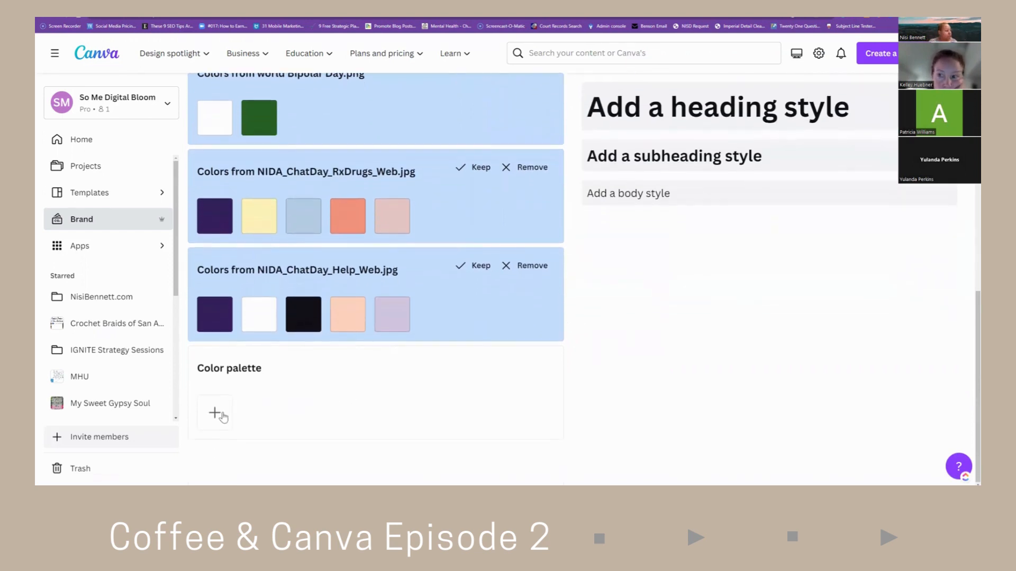
left_click(215, 414)
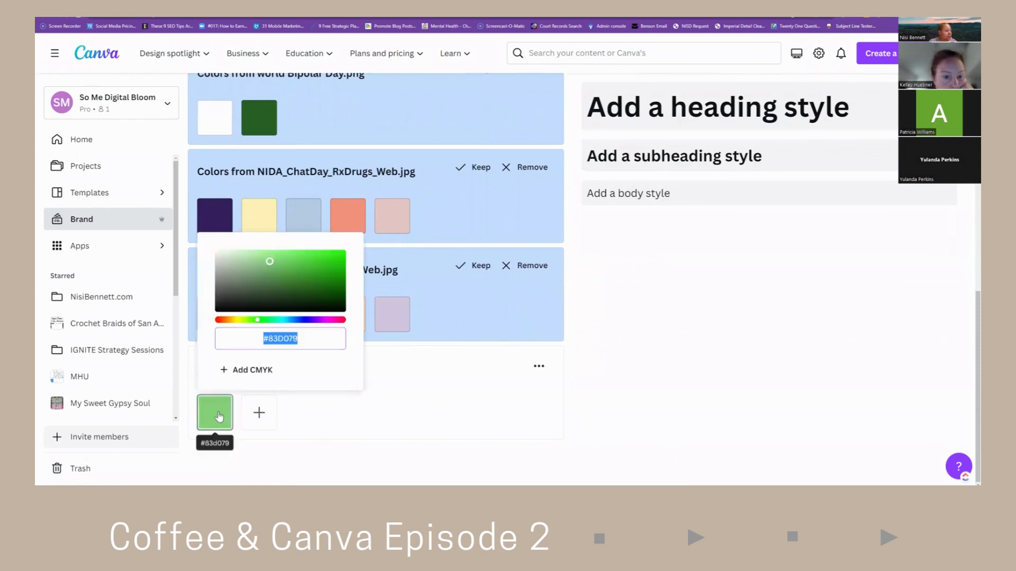
left_click(422, 370)
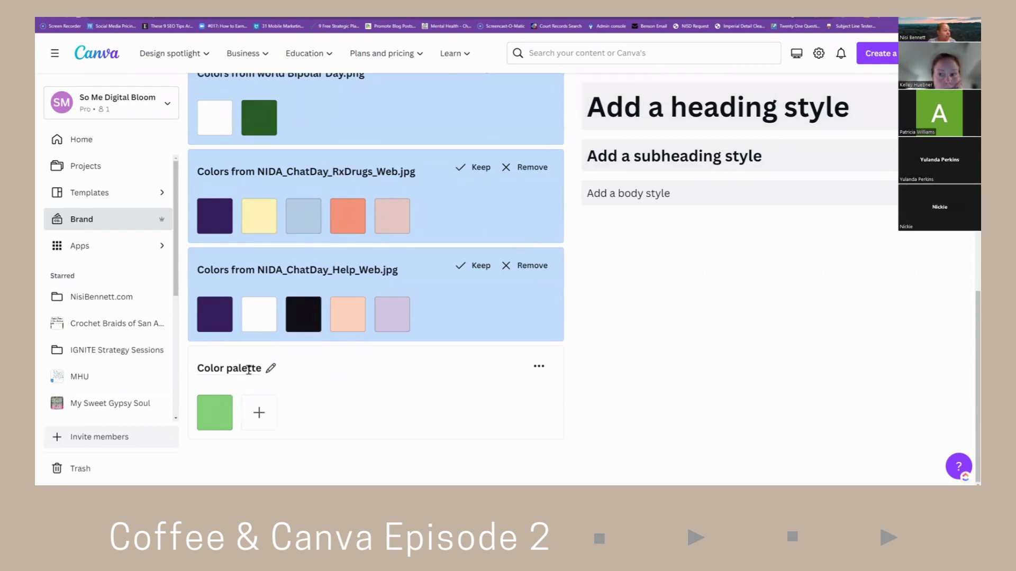
Rename the color palette "Sold" and add brown, light pink #F1CFC3 and dark purple #2C1A4B to it.
left_click(238, 370)
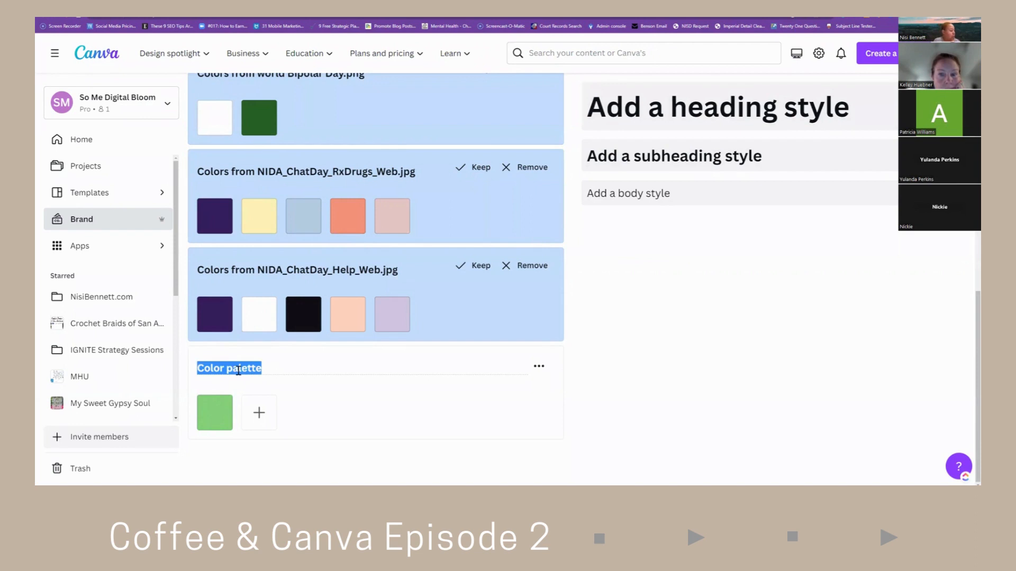
type("Sold")
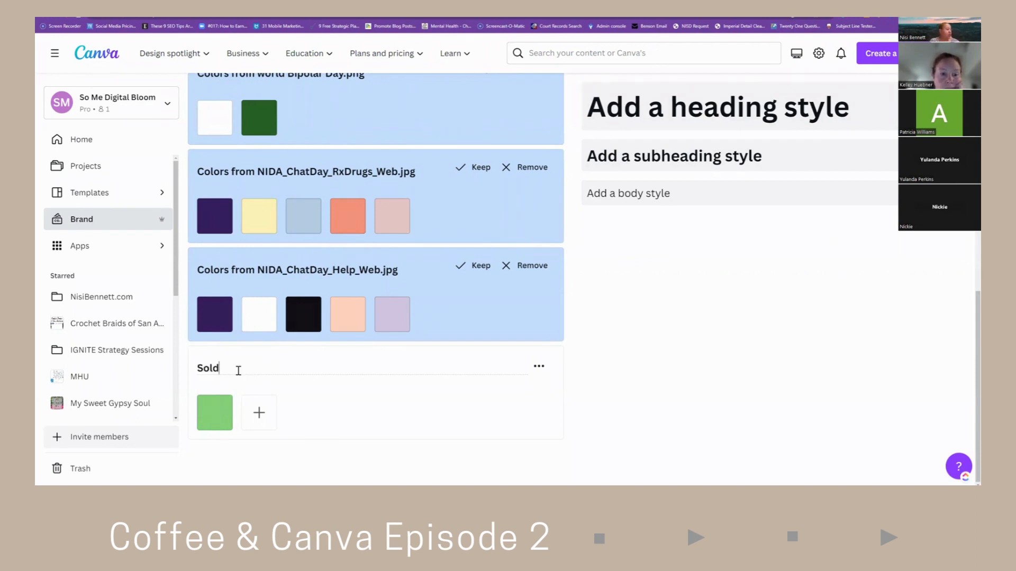
left_click(250, 413)
left_click(306, 415)
left_click(306, 416)
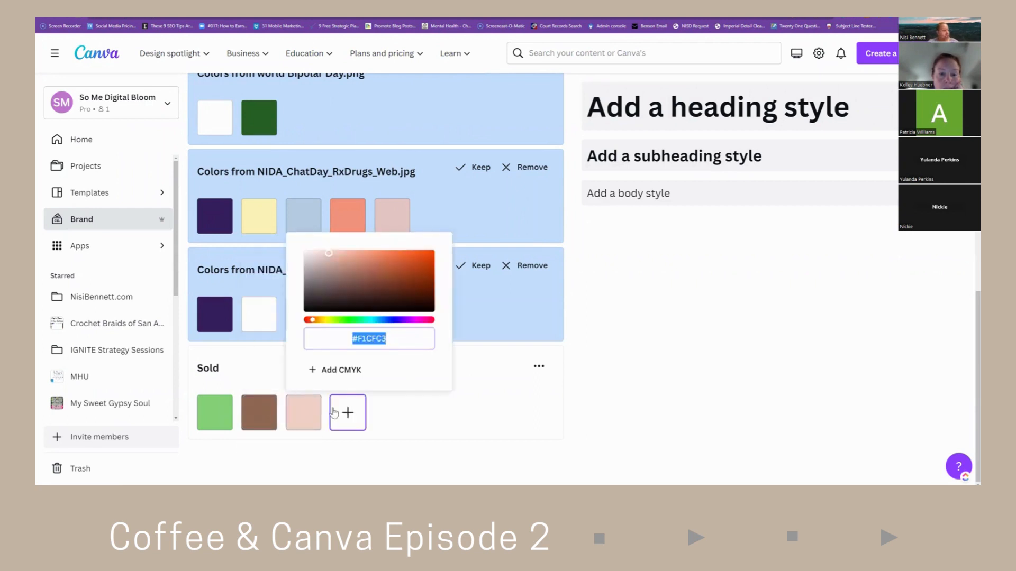
left_click(347, 413)
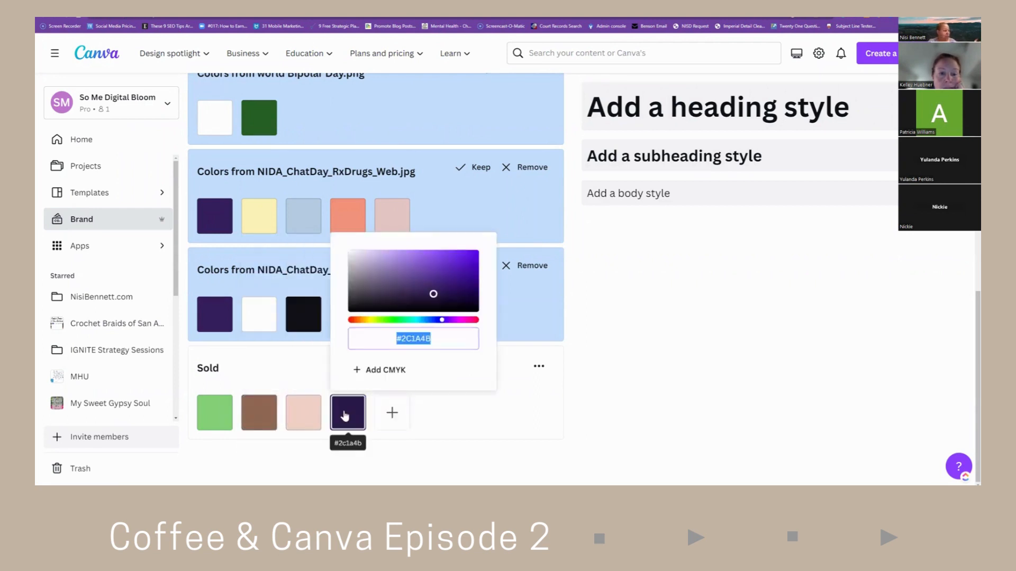
left_click(584, 374)
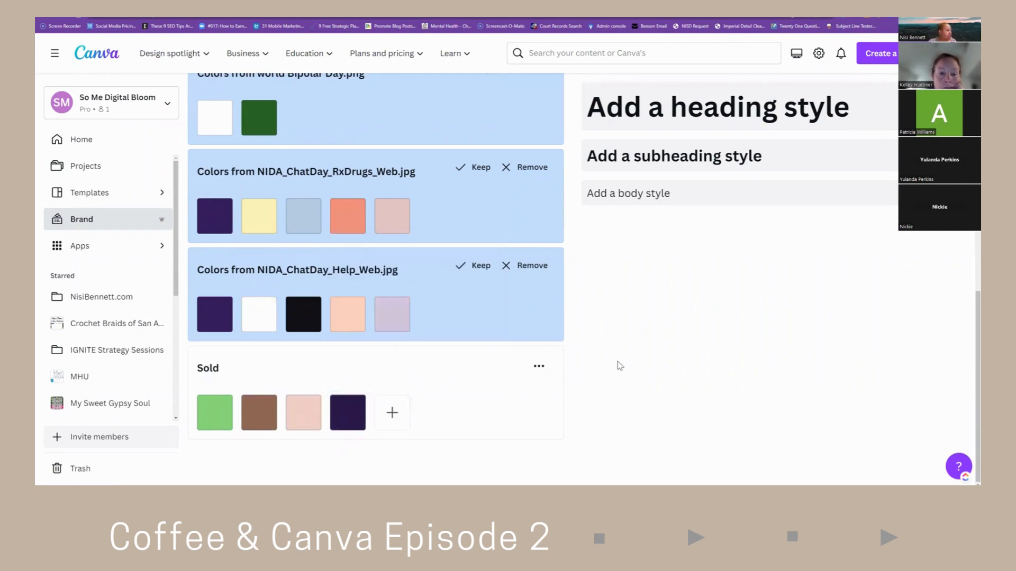
Look through the recently used and popular fonts offered for the Brand Kit's heading style.
scroll(633, 336, "up", 3)
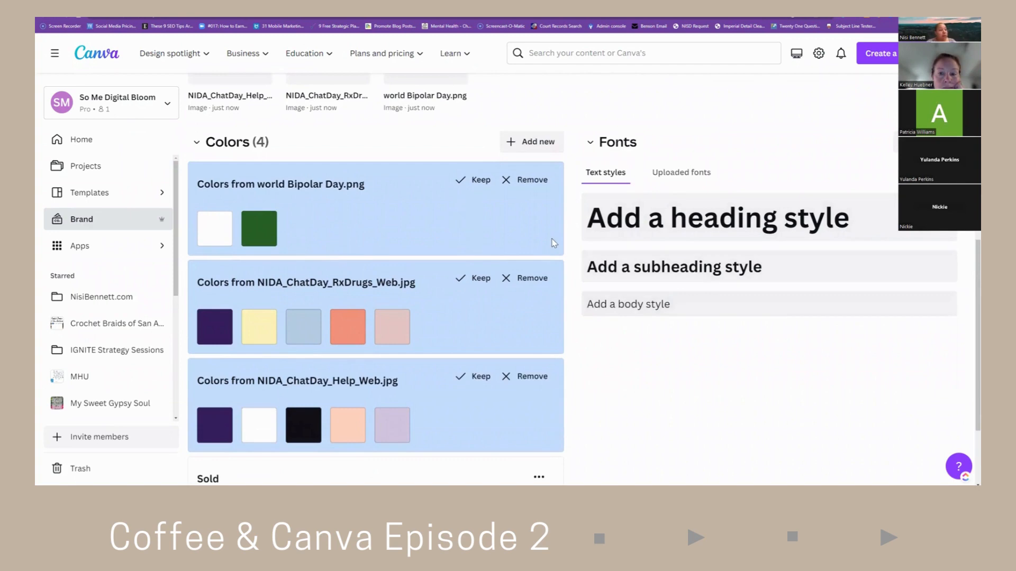
left_click(622, 216)
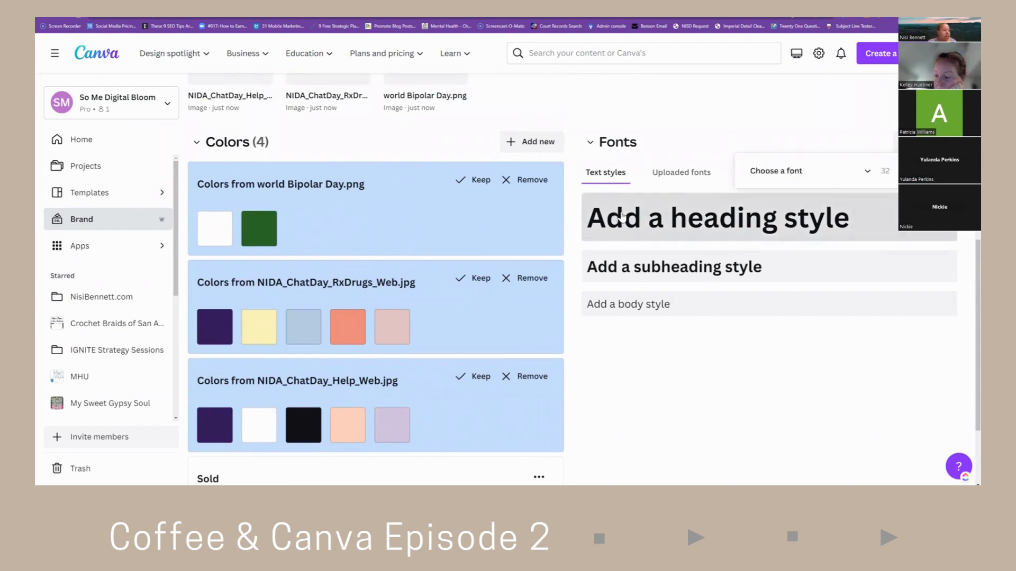
left_click(856, 171)
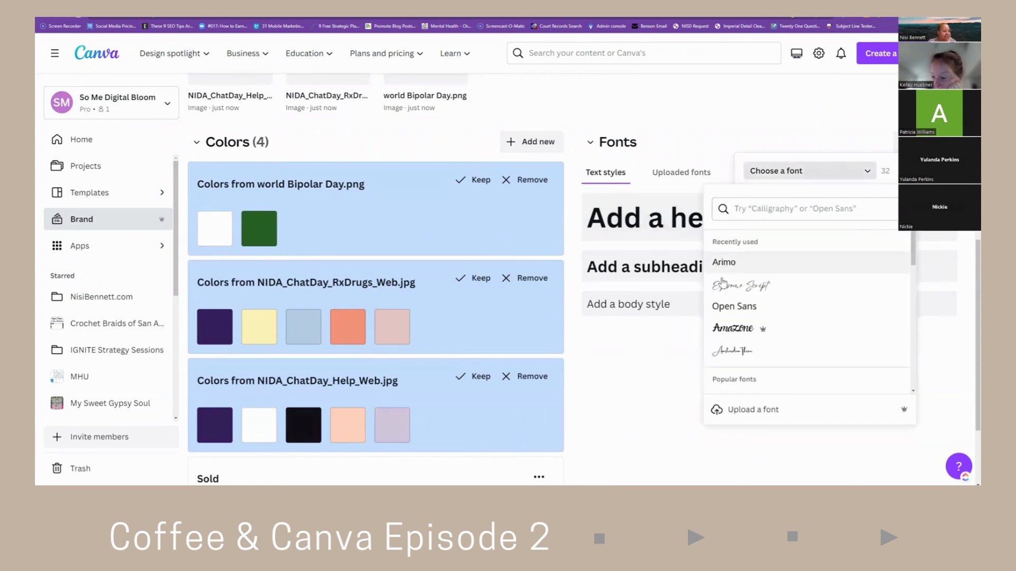
scroll(758, 311, "down", 5)
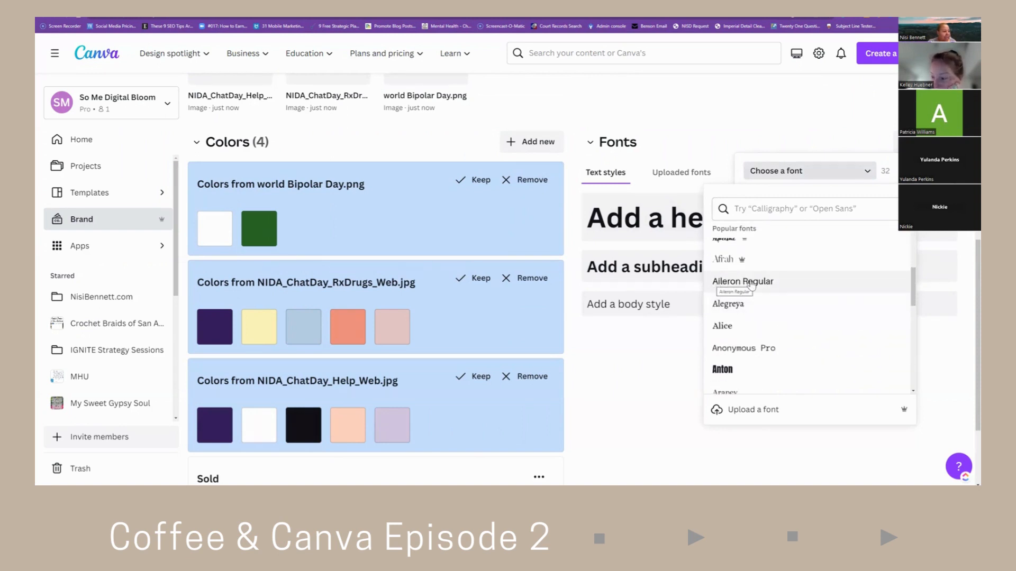
scroll(714, 296, "down", 3)
scroll(719, 309, "down", 2)
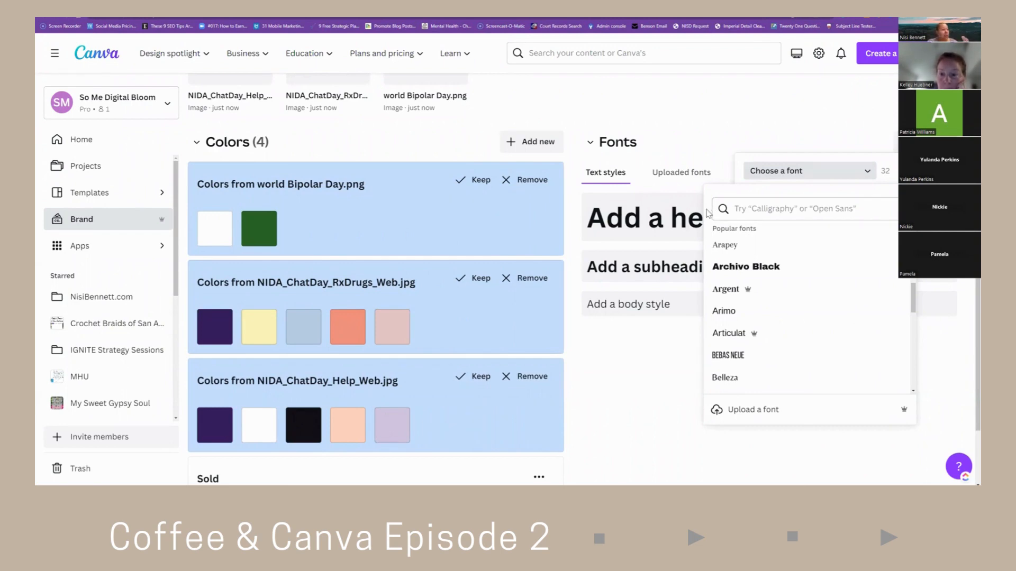
left_click(648, 267)
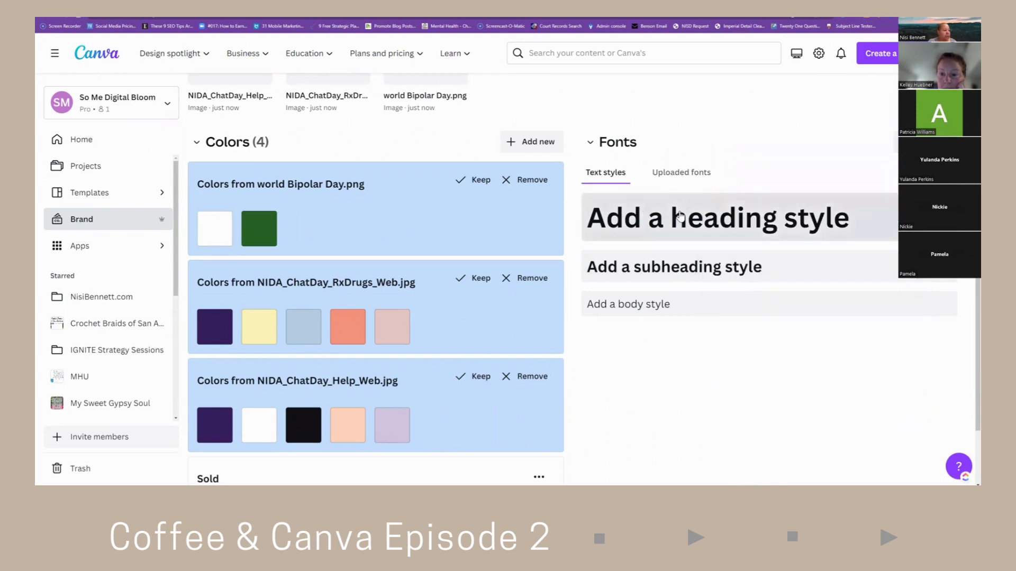
Set the font of the Brand Kit's subheading style to Benedict.
left_click(691, 271)
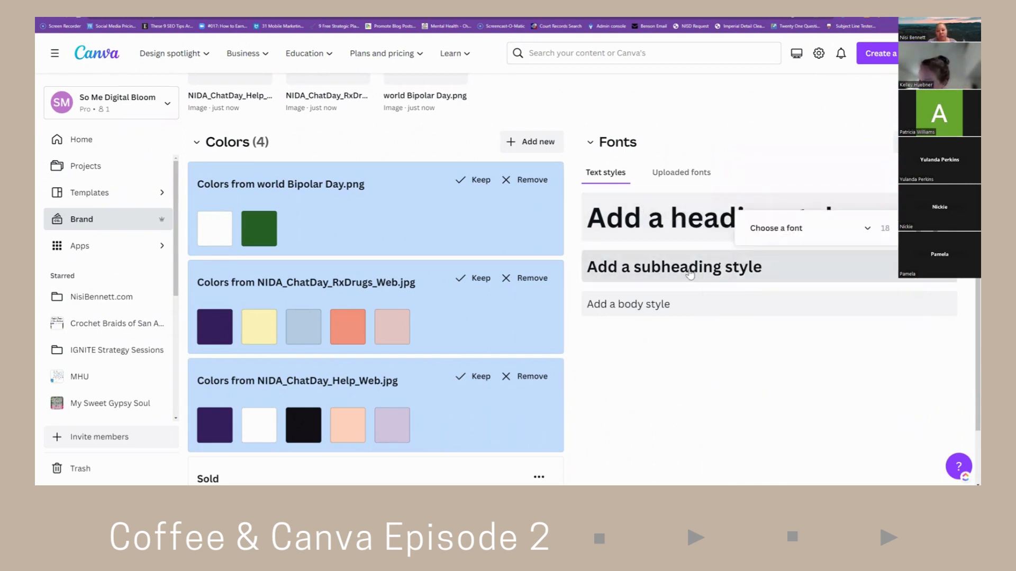
left_click(825, 228)
scroll(786, 309, "down", 3)
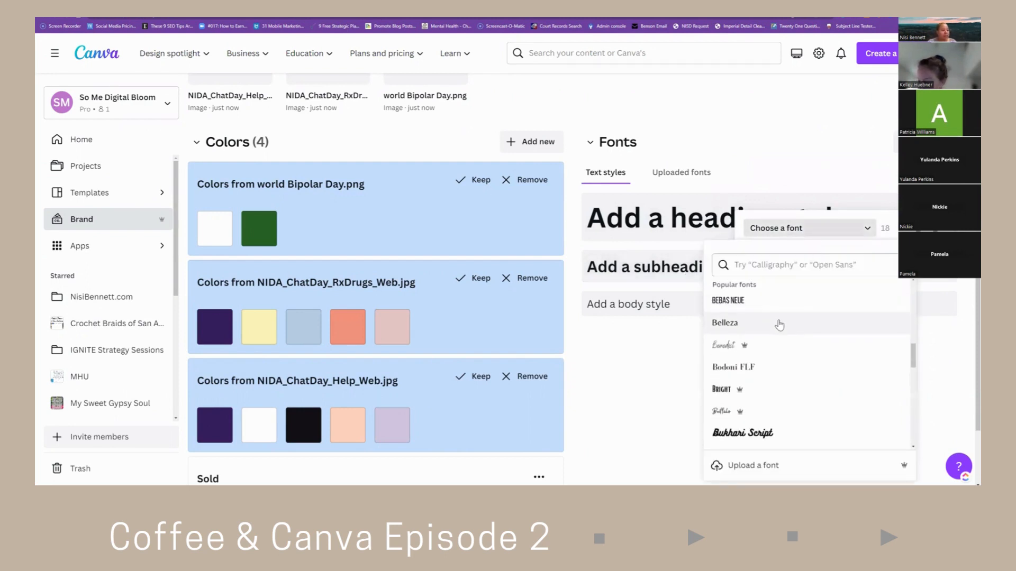
left_click(726, 350)
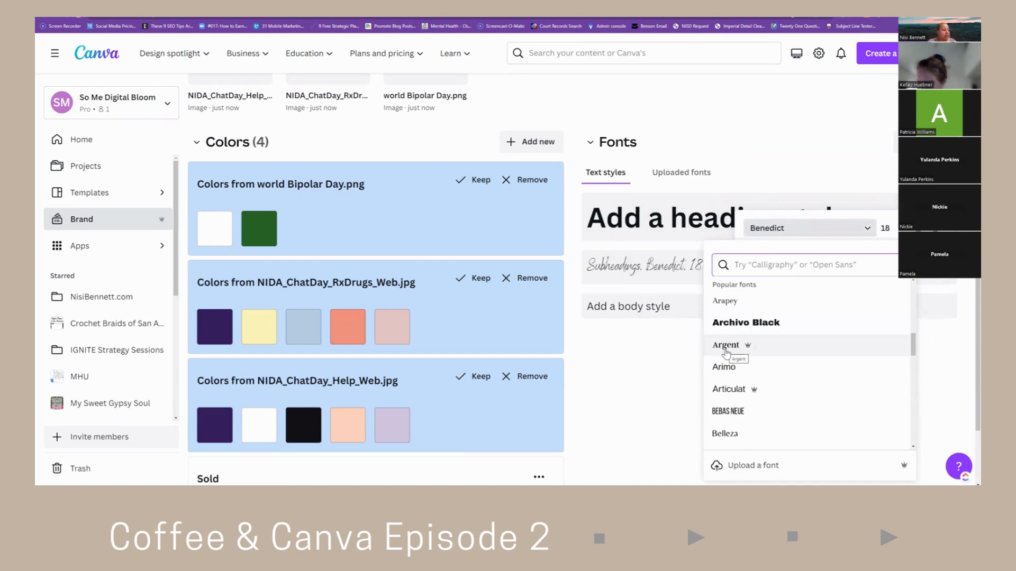
Examine more fonts offered for the subheading and heading styles, including the Pro fonts and the option to upload a font.
scroll(756, 367, "down", 3)
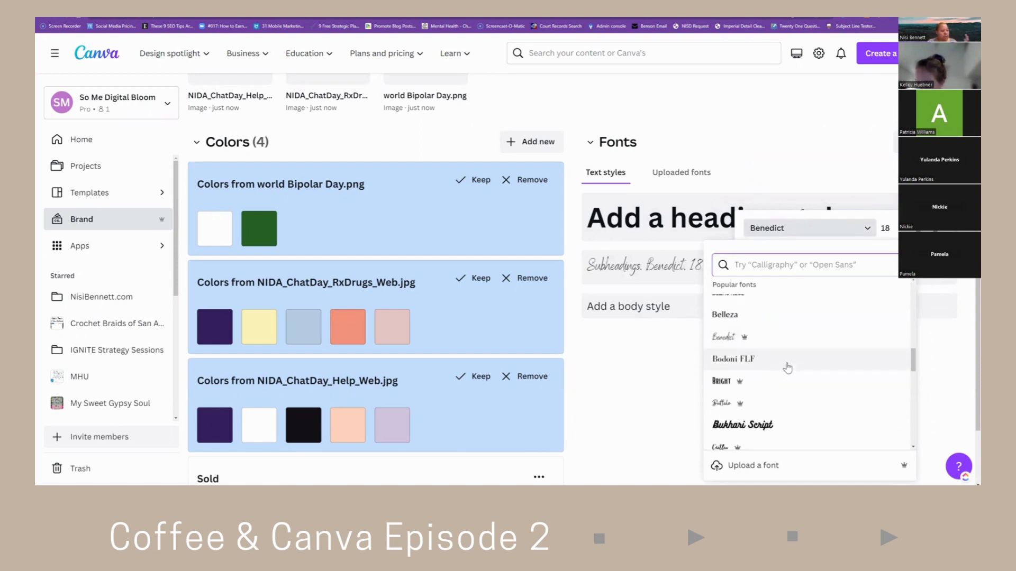
scroll(787, 368, "down", 2)
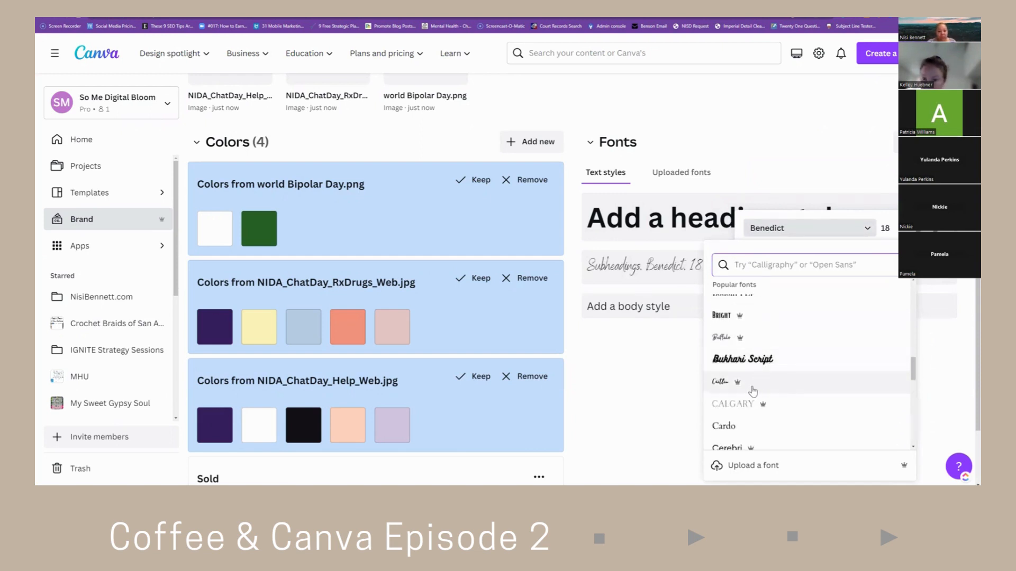
mouse_move(737, 389)
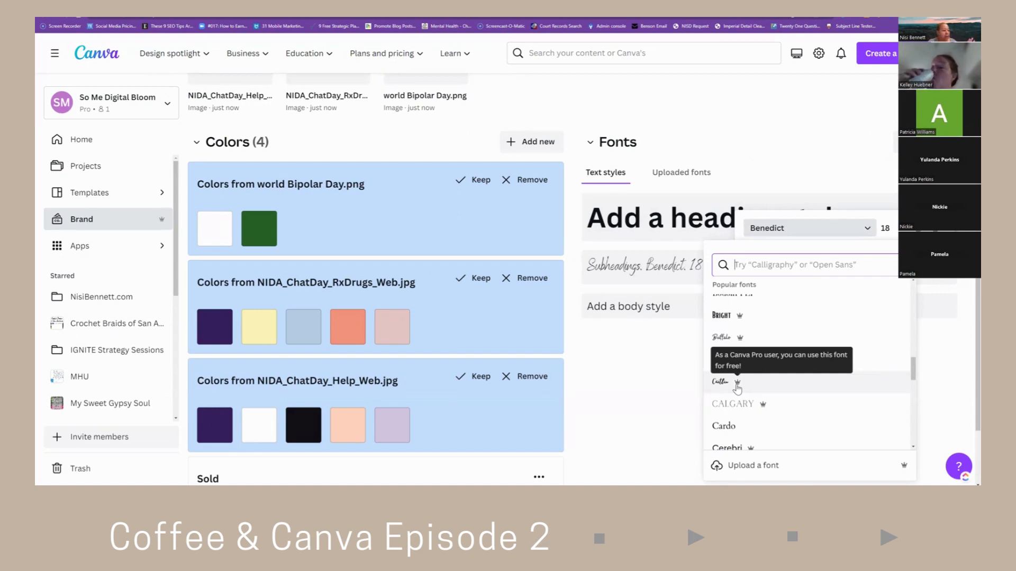
scroll(729, 373, "down", 2)
scroll(728, 373, "down", 1)
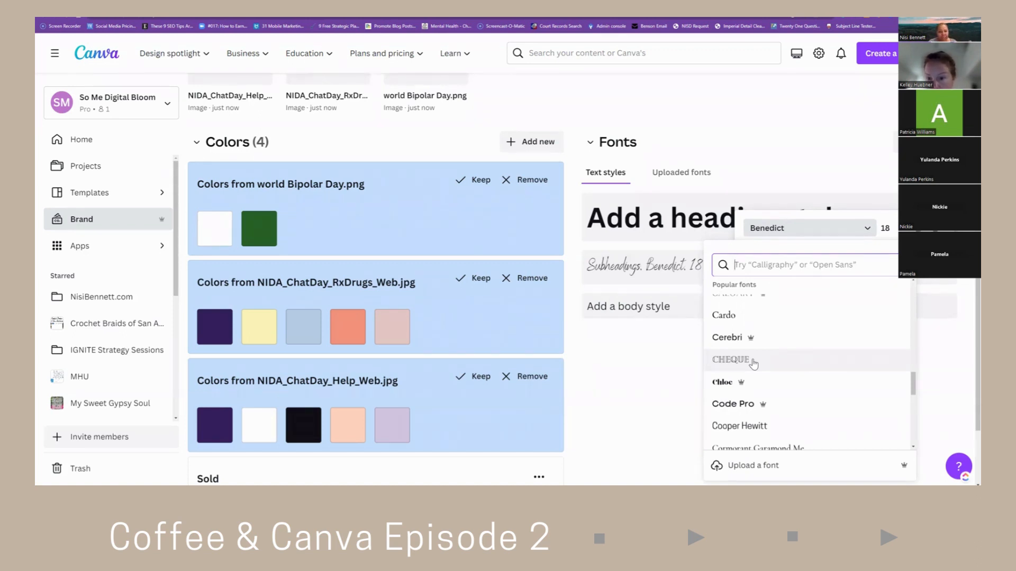
scroll(753, 363, "down", 3)
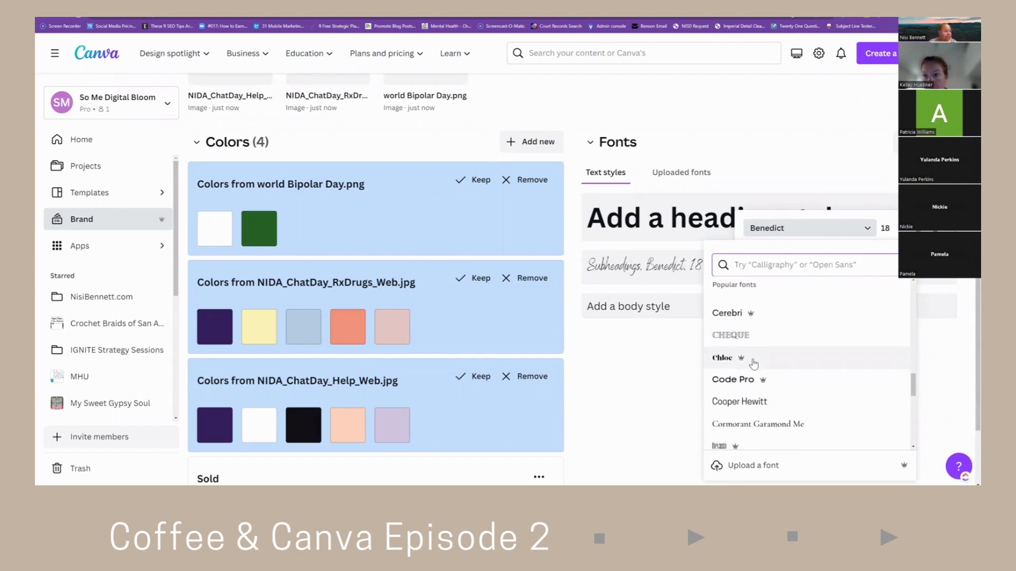
left_click(649, 308)
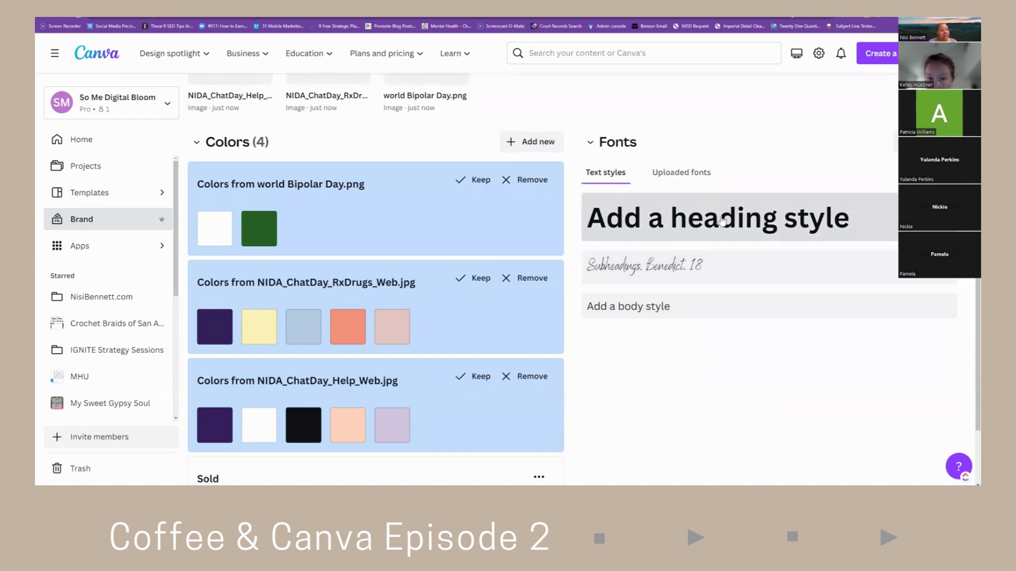
left_click(778, 171)
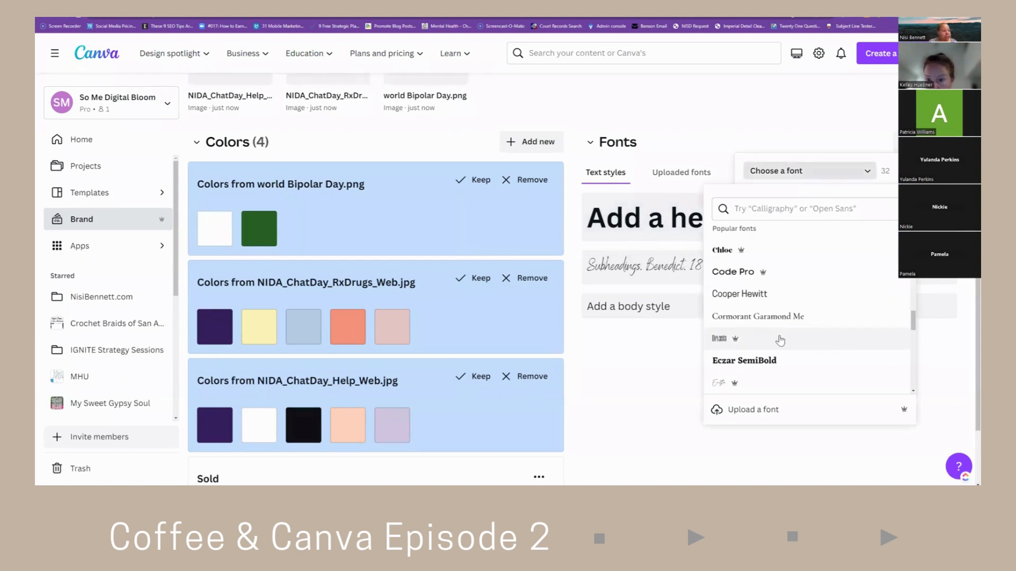
scroll(780, 340, "down", 1)
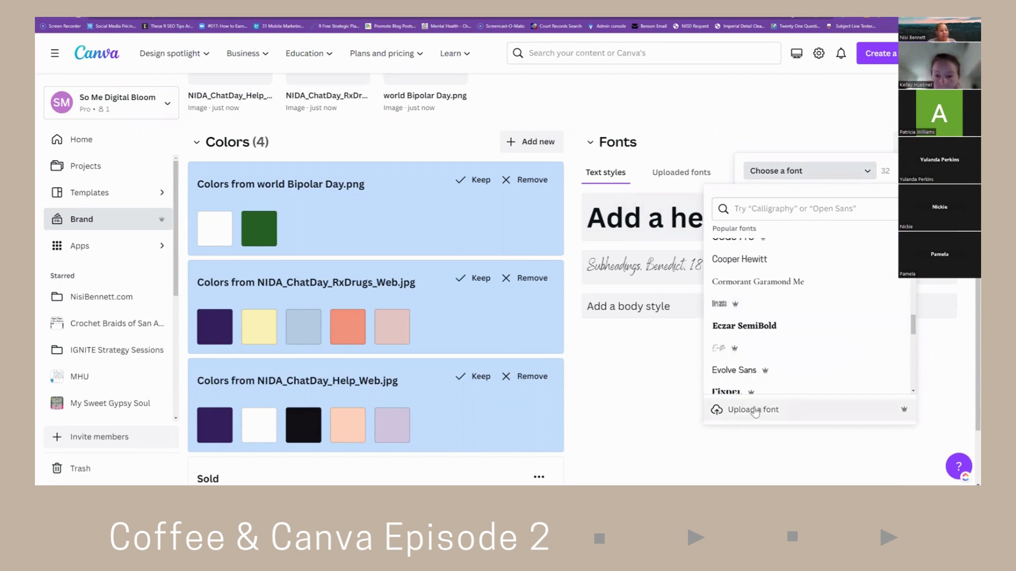
left_click(655, 378)
Keep the color sets extracted from world Bipolar Day and NIDA_ChatDay_Help_Web, and rename the NIDA_ChatDay_Help_Web set "Code 2".
scroll(655, 377, "down", 3)
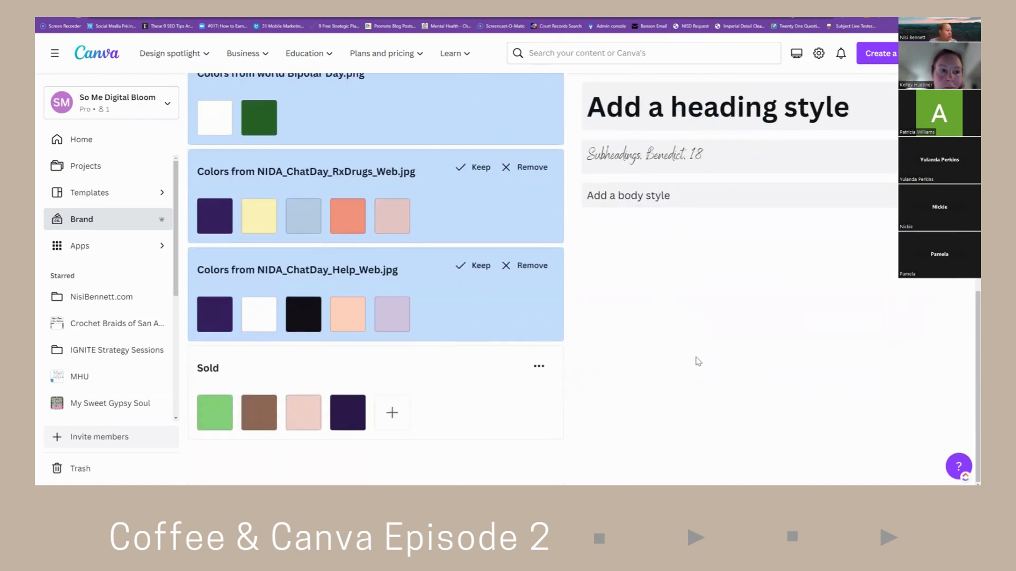
scroll(710, 356, "up", 3)
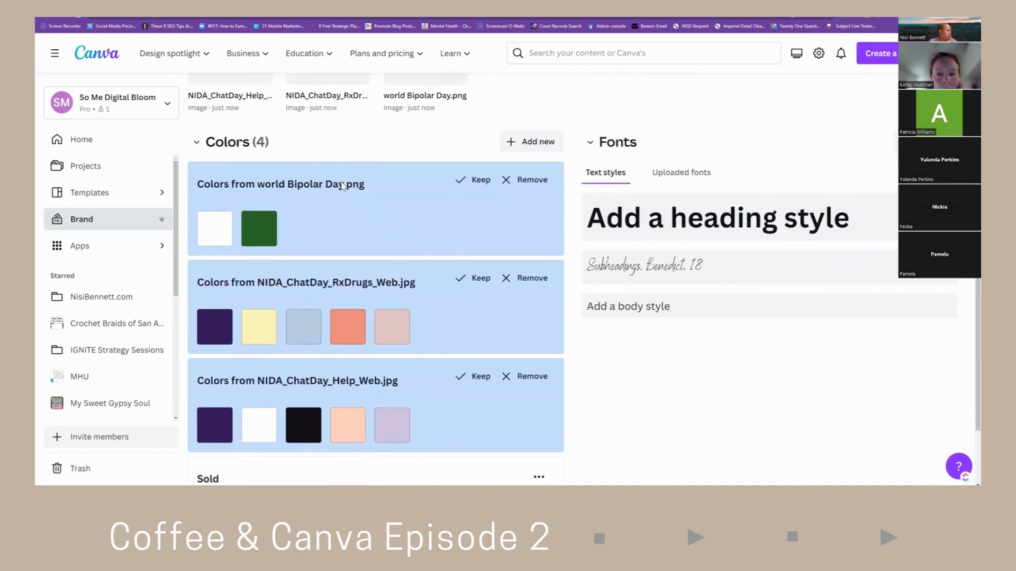
left_click(479, 180)
left_click(479, 284)
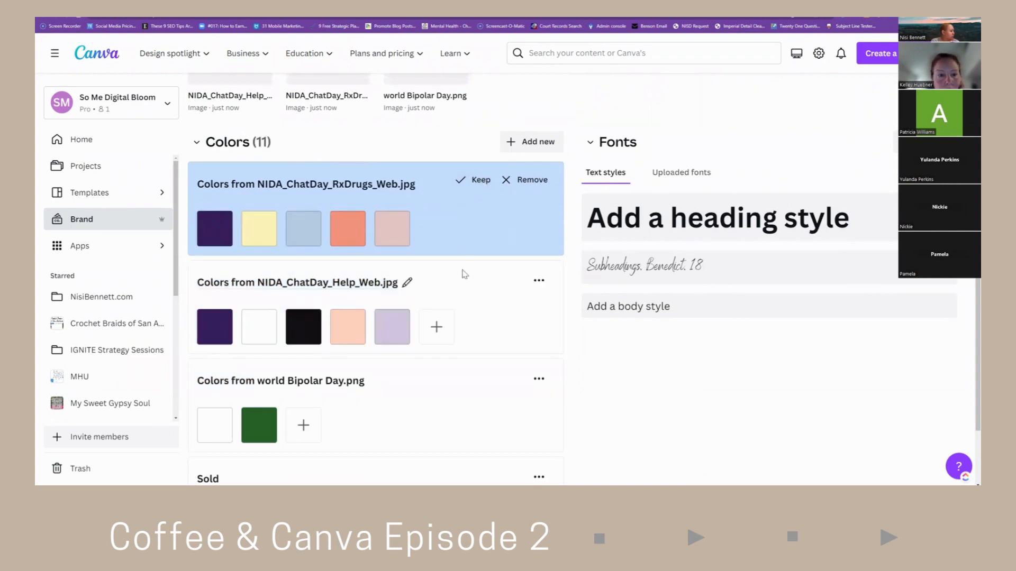
left_click(406, 282)
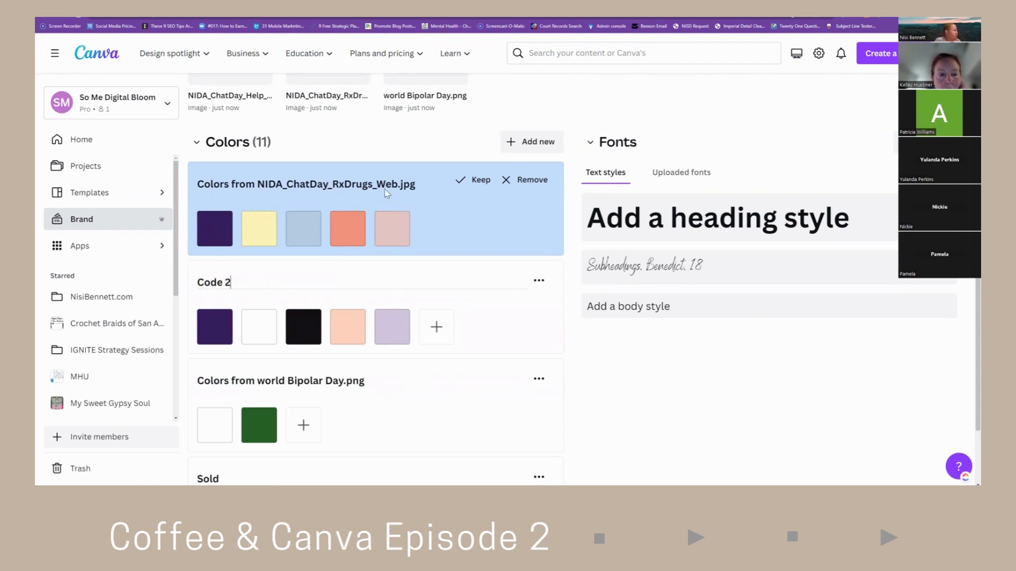
Keep the color set extracted from NIDA_ChatDay_RxDrugs_Web and rename it "Code 1".
left_click(473, 180)
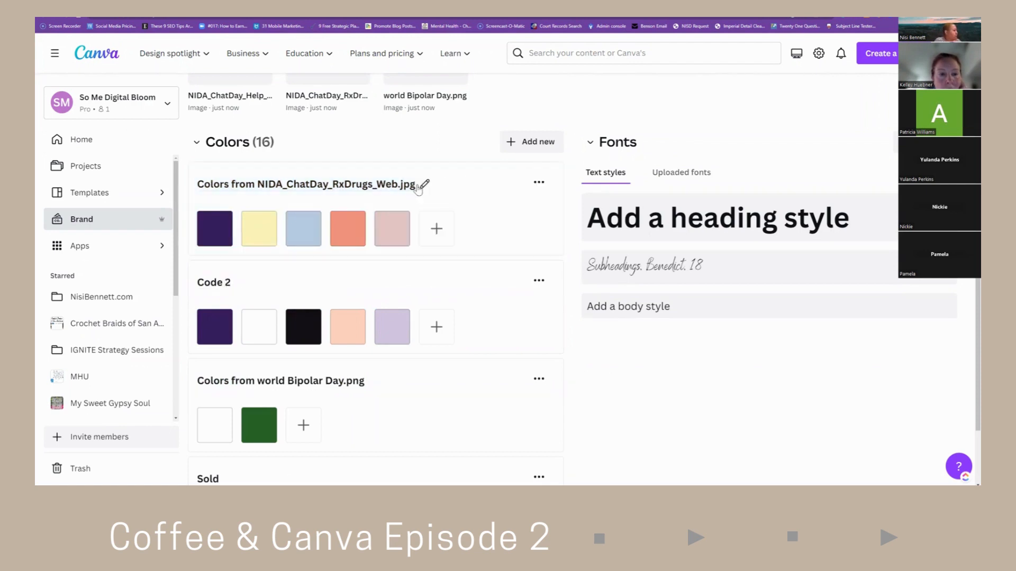
left_click(425, 186)
type("Code 1")
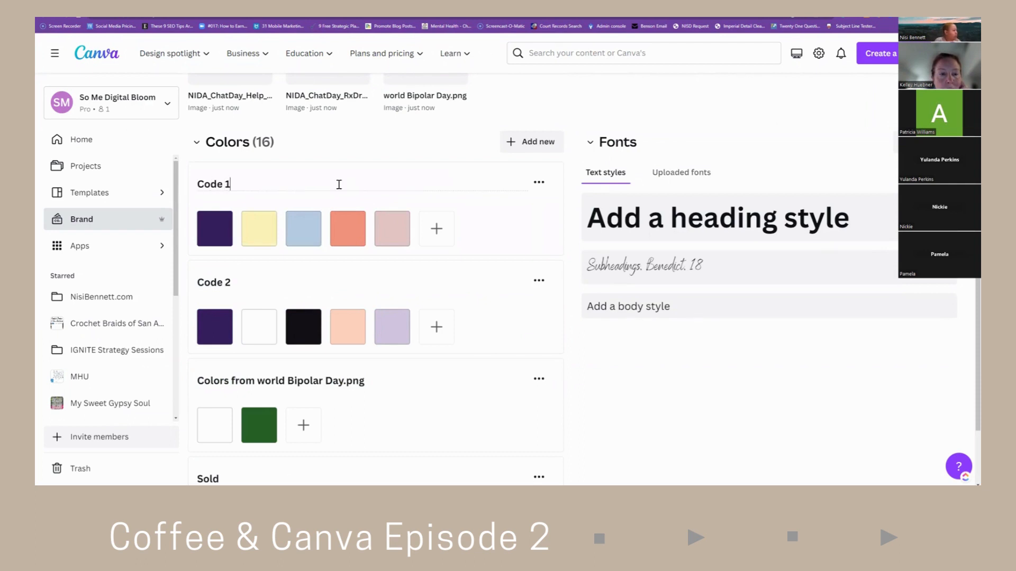
scroll(692, 333, "down", 2)
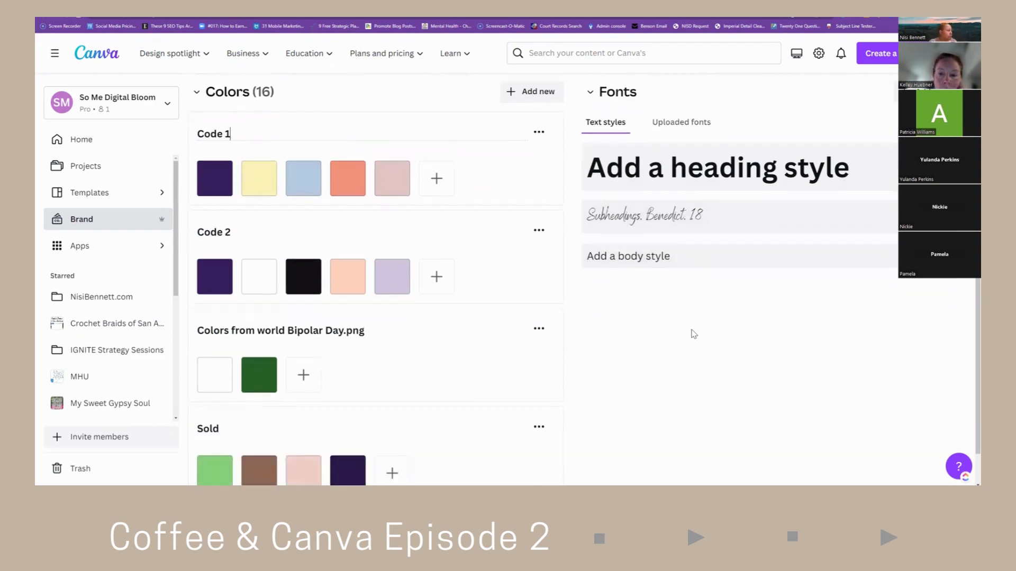
scroll(728, 311, "up", 4)
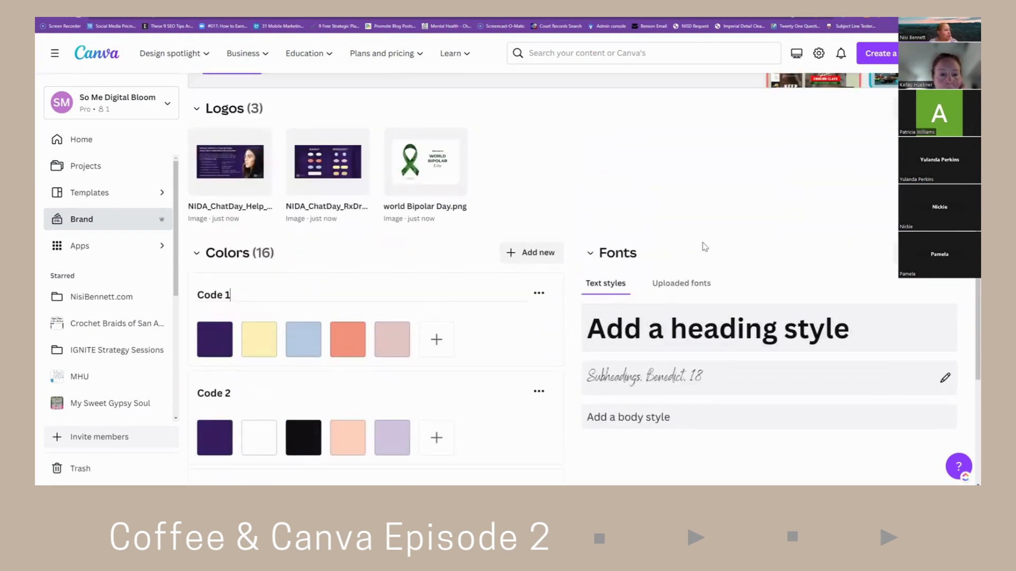
scroll(705, 247, "down", 2)
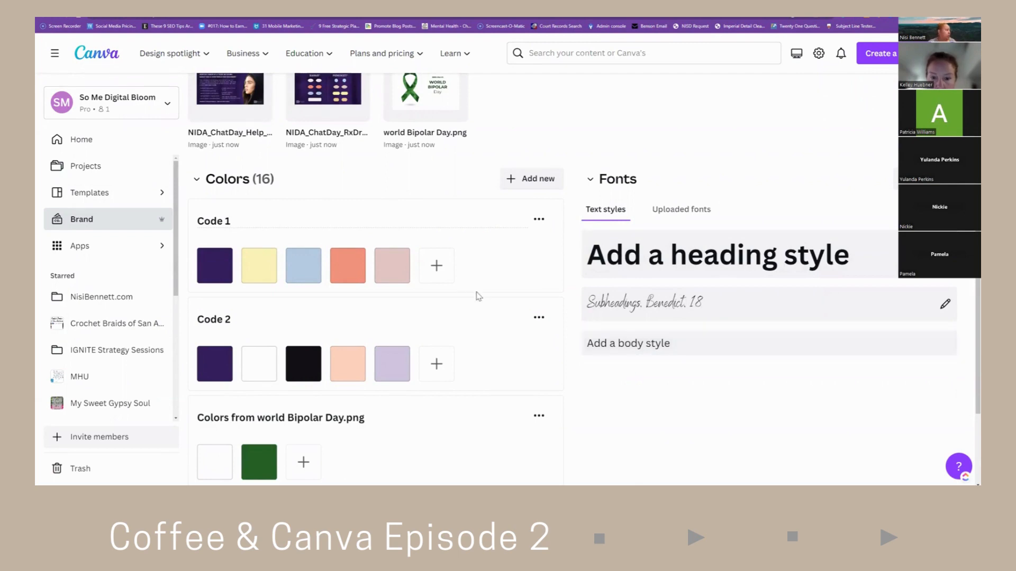
scroll(460, 219, "up", 5)
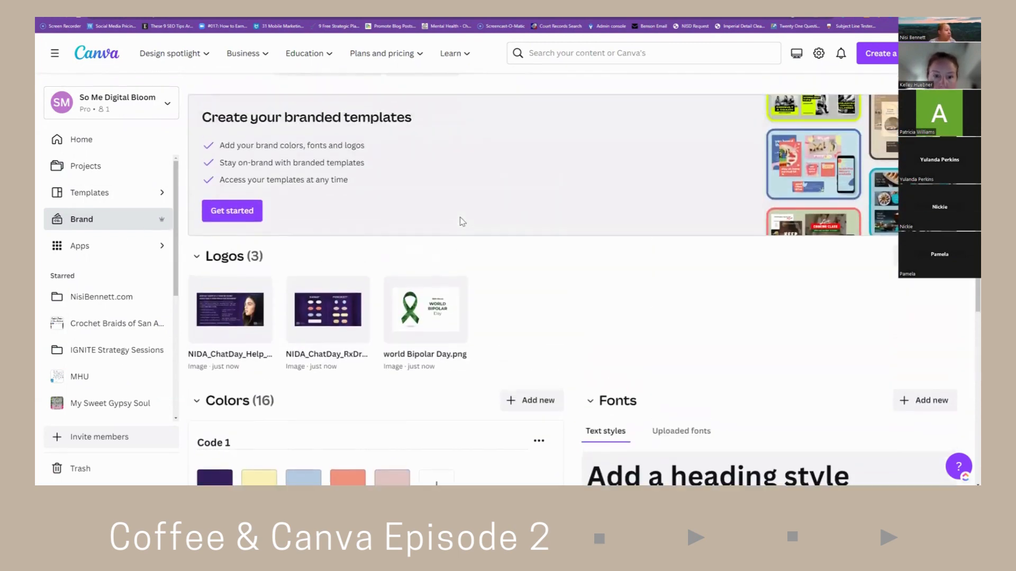
scroll(530, 222, "up", 2)
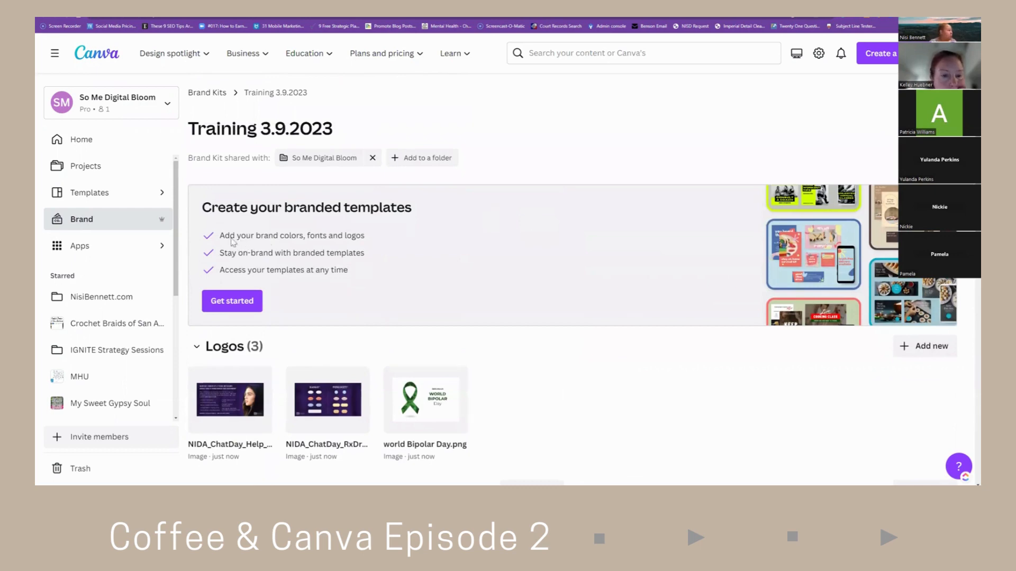
Search the templates for "branding board" and show the results for the suggested "branding mood board" term.
left_click(87, 167)
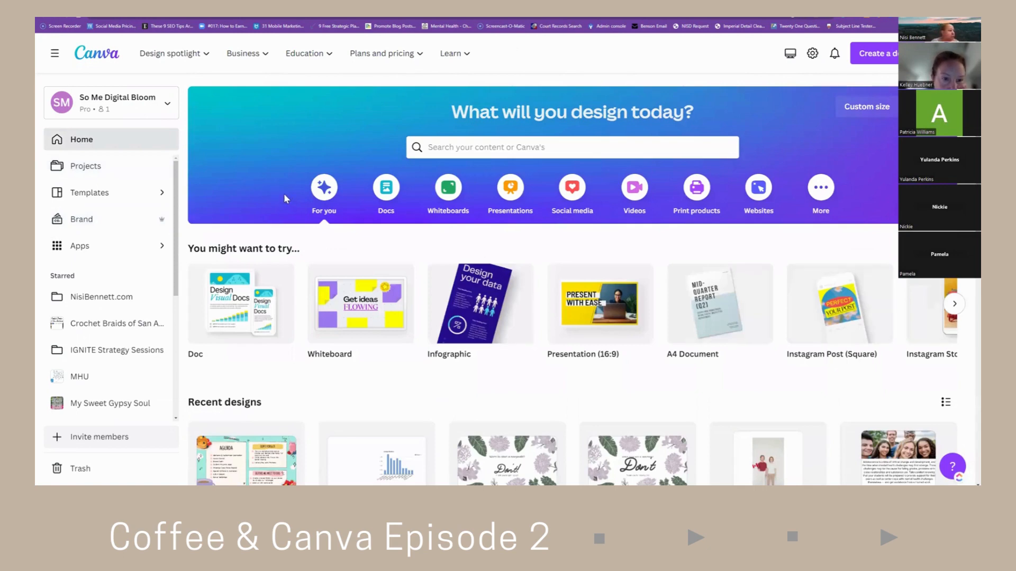
left_click(460, 145)
type("br")
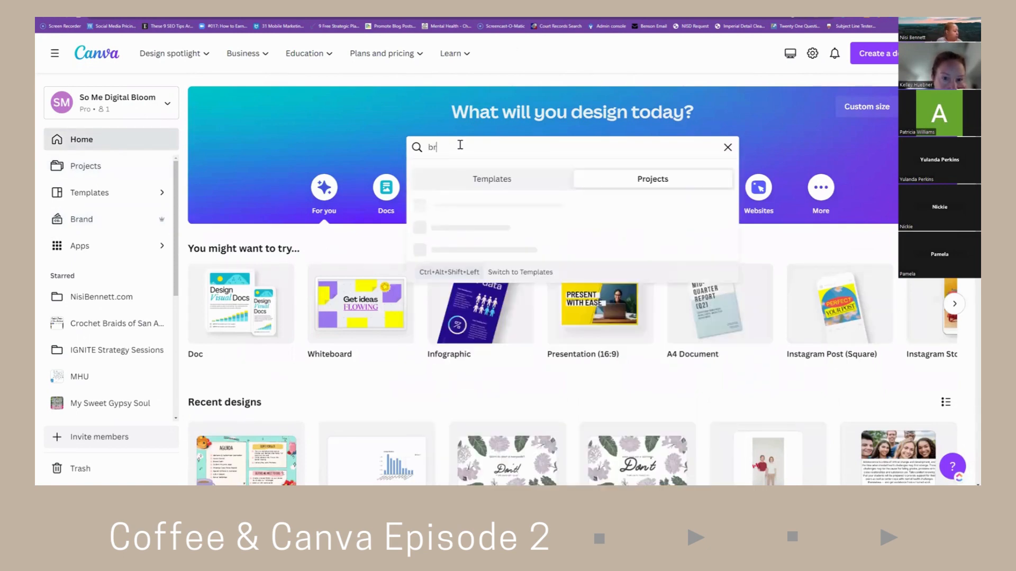
type("anding boa")
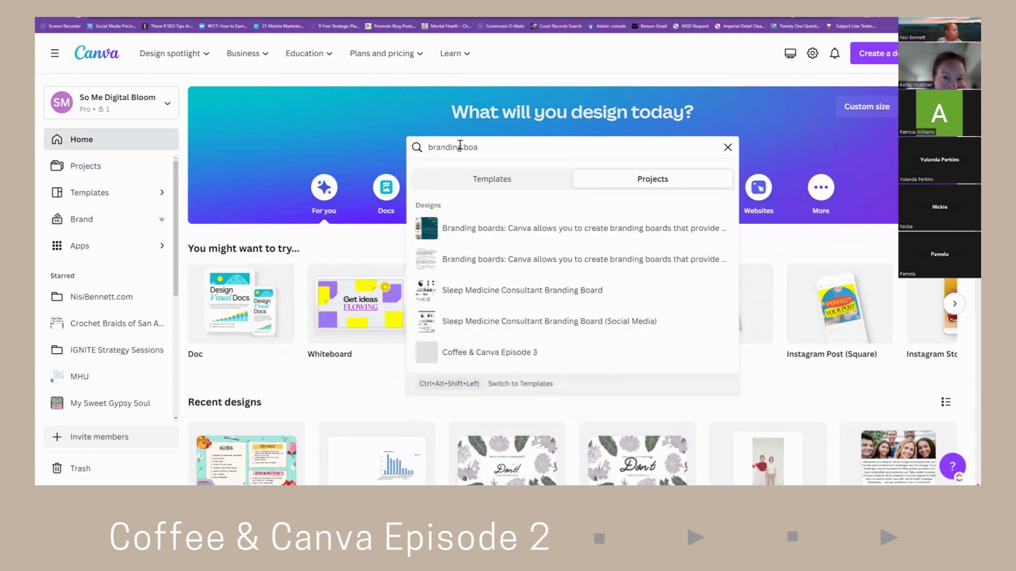
type("rd")
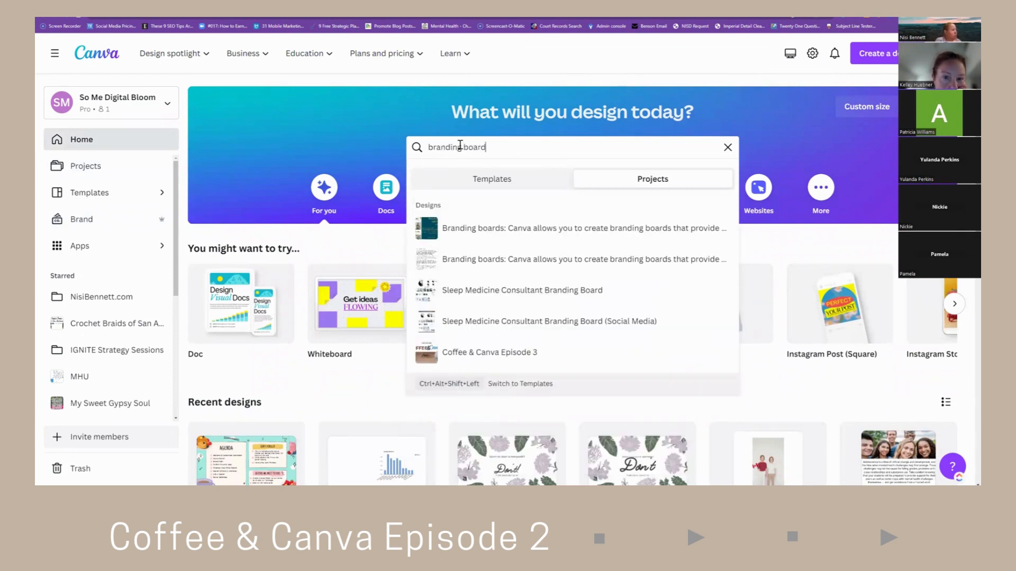
left_click(493, 180)
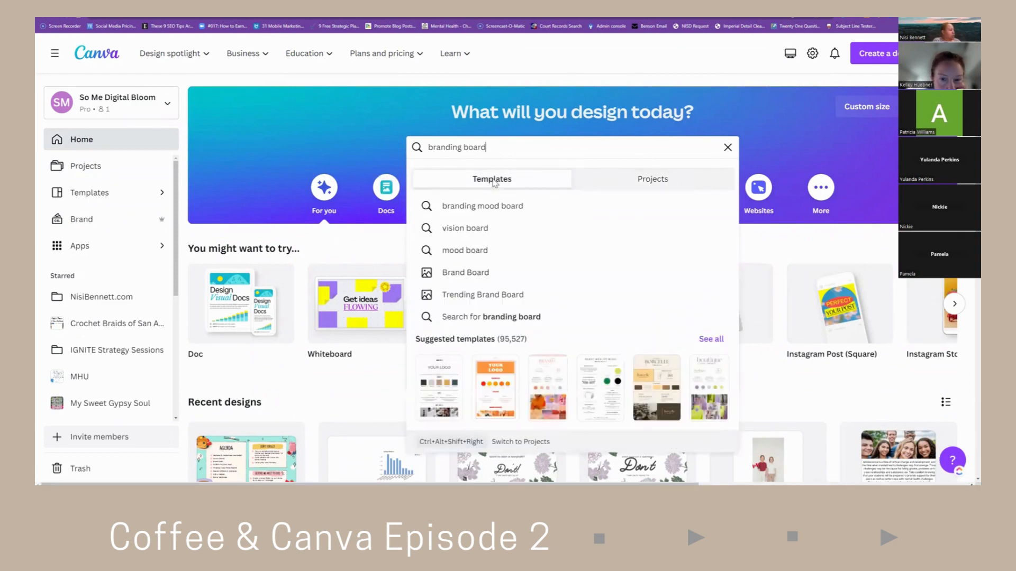
left_click(490, 208)
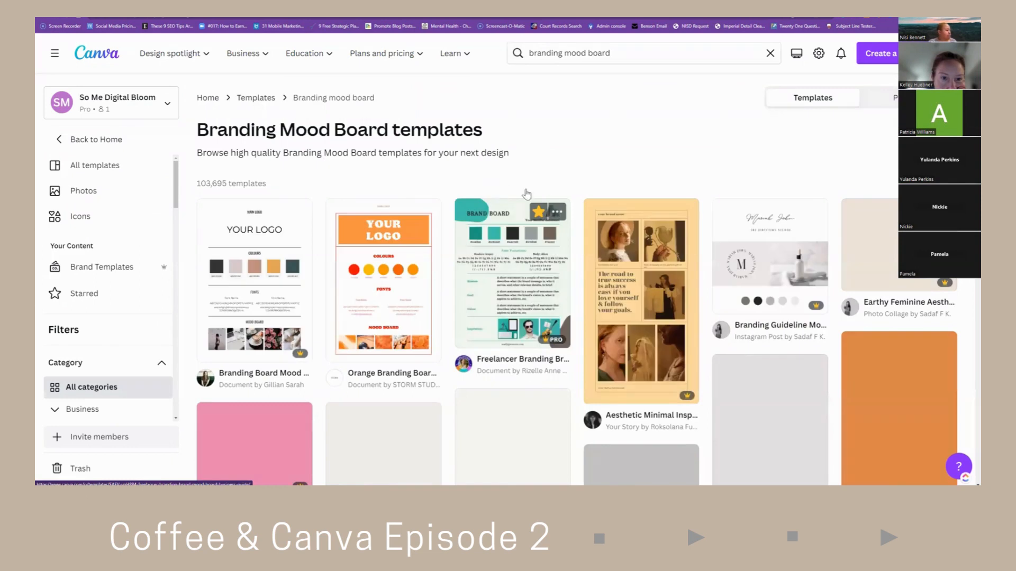
Browse the mood board templates and customize the Virtual Assistant Business Brand Identity Mood Board Guide template.
scroll(598, 209, "down", 2)
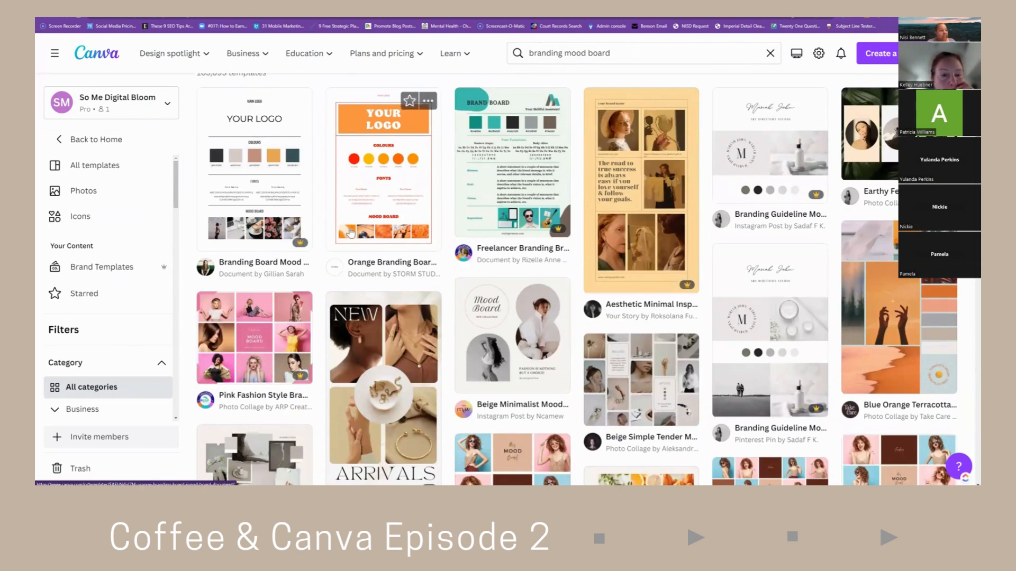
scroll(410, 228, "down", 1)
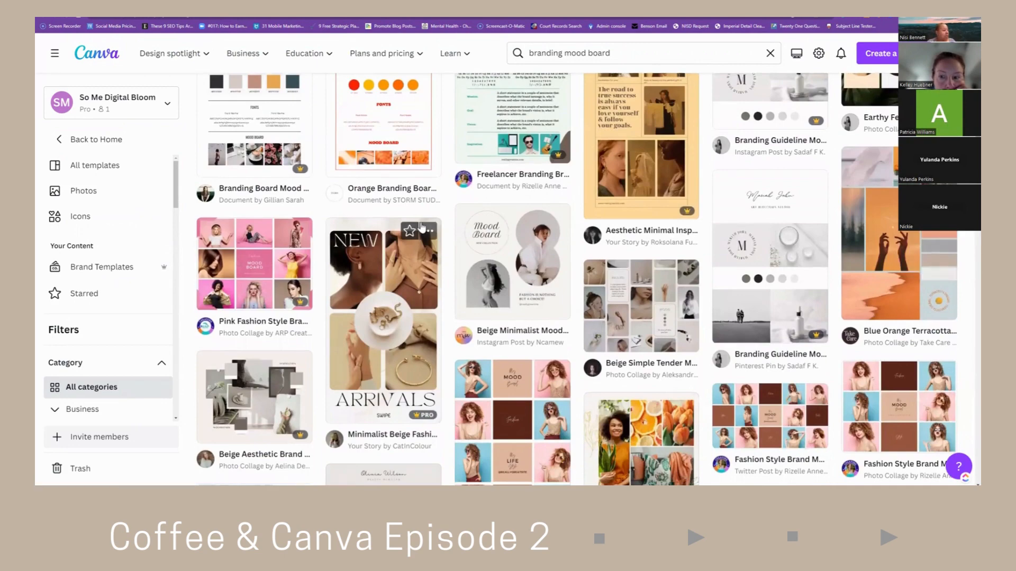
scroll(418, 229, "down", 2)
scroll(431, 231, "down", 3)
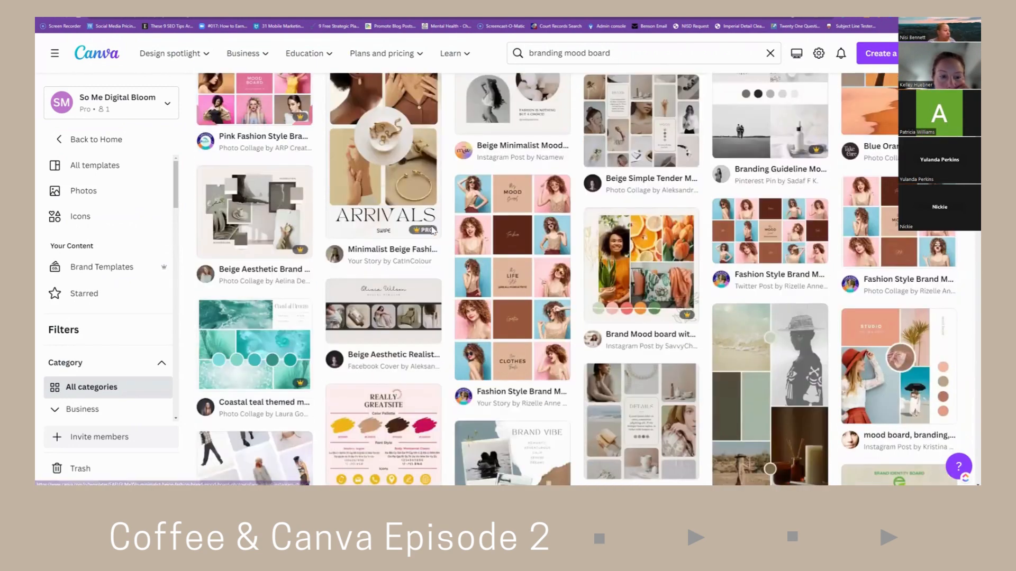
scroll(432, 232, "down", 3)
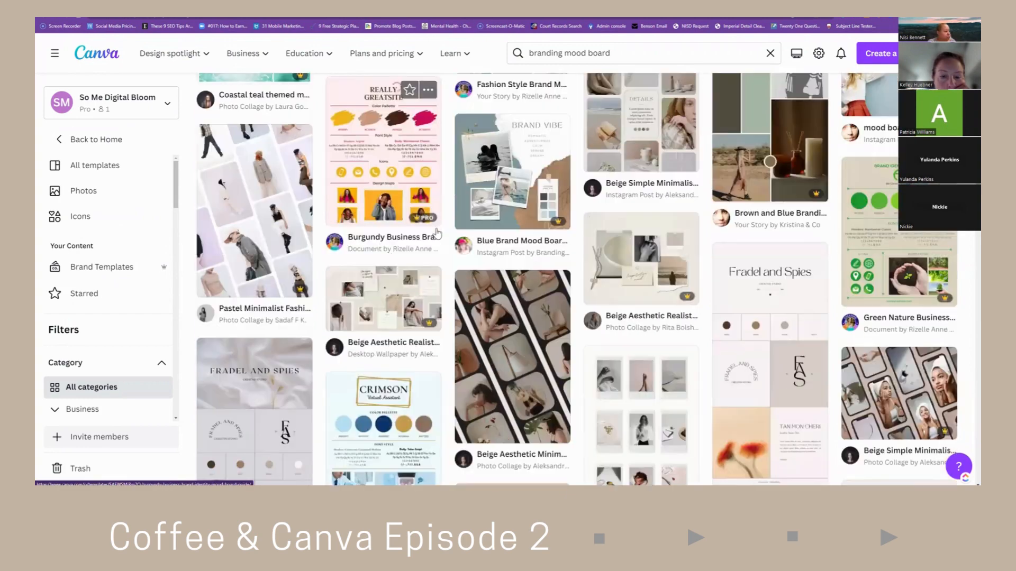
scroll(437, 233, "down", 3)
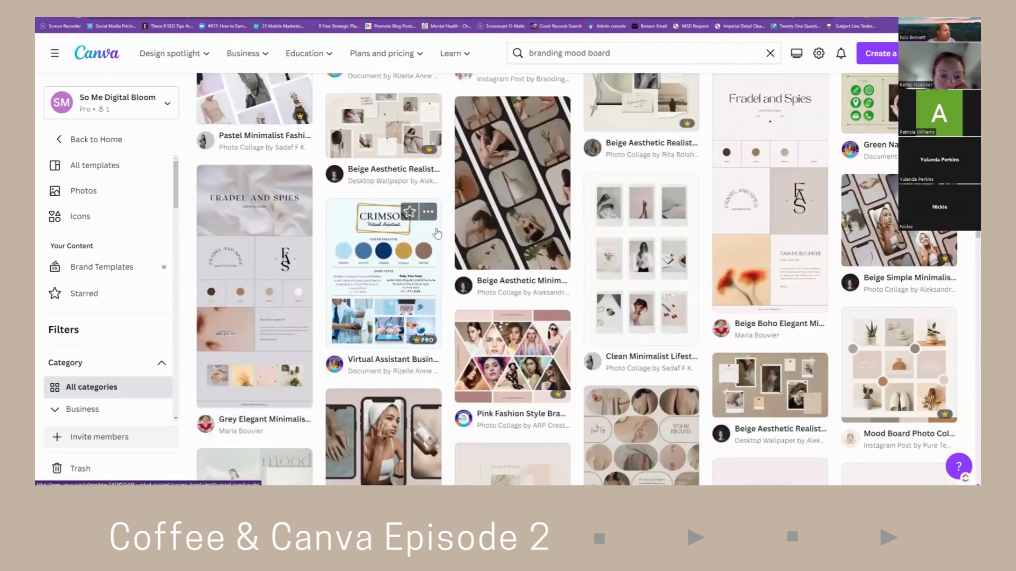
scroll(436, 234, "down", 1)
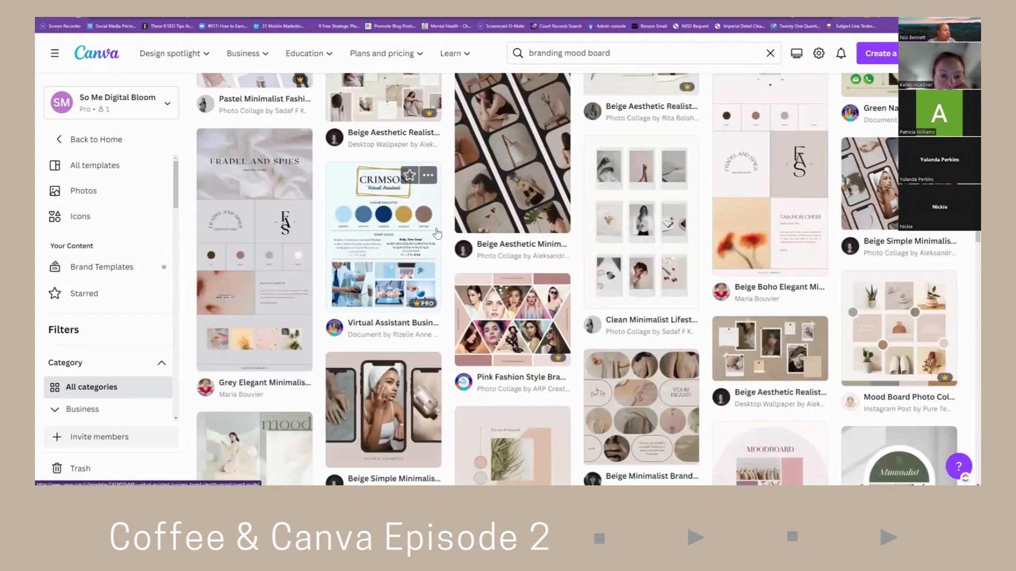
left_click(387, 242)
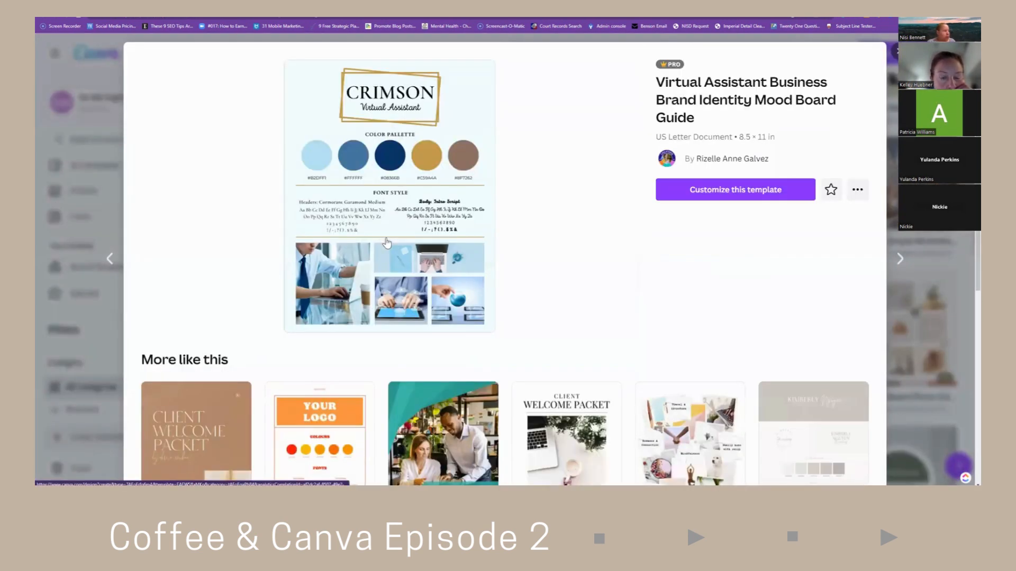
left_click(713, 189)
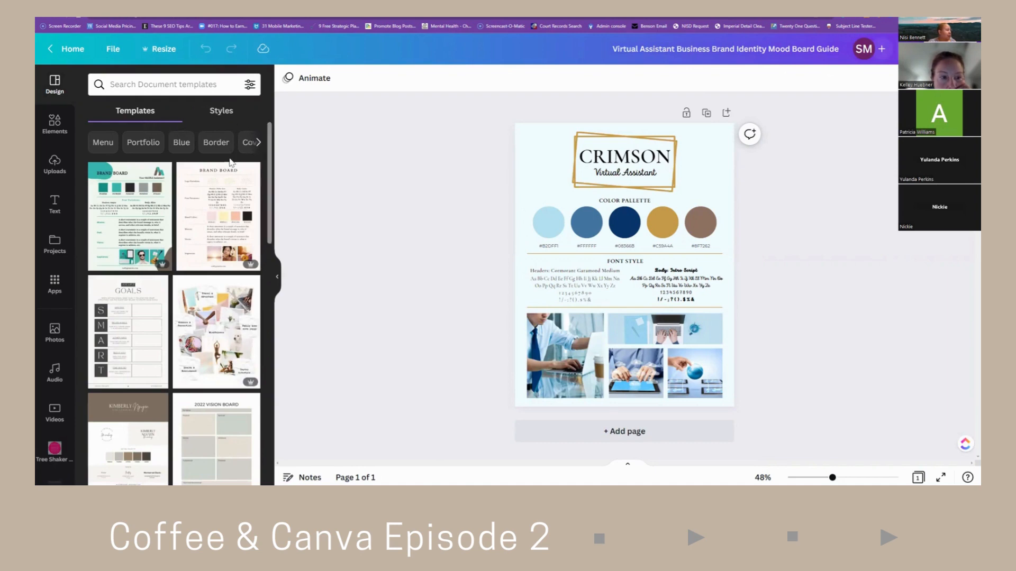
Add the green photo studio brand style guide template as a second page of the design.
scroll(231, 186, "down", 5)
scroll(232, 185, "down", 1)
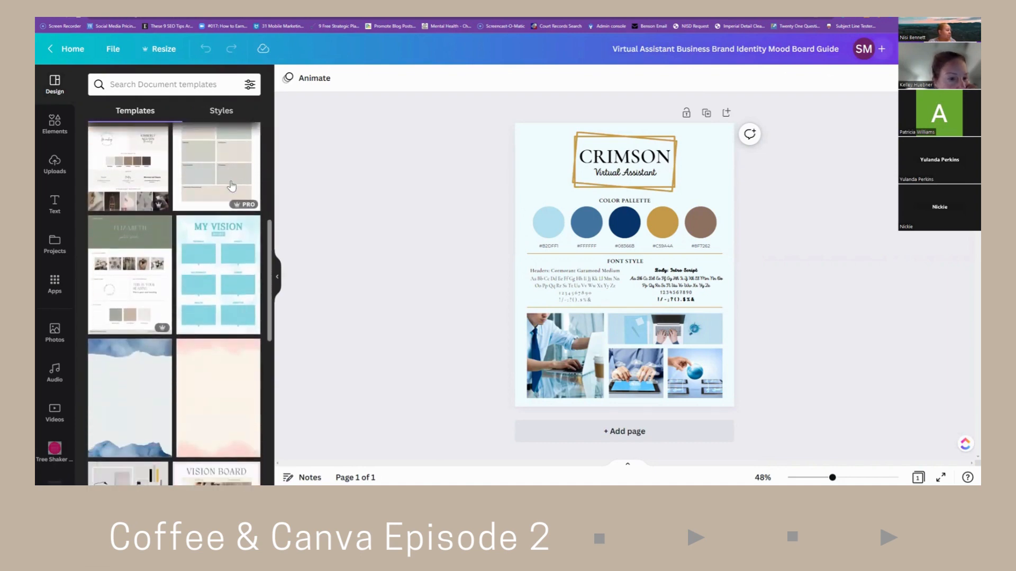
left_click(136, 260)
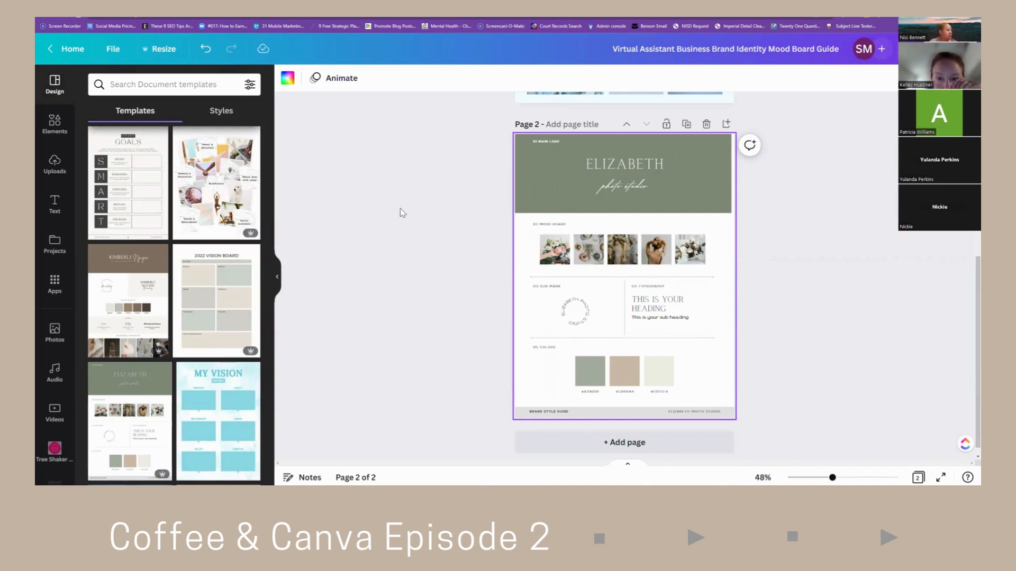
For the main logo heading on page 2, switch the Brand Kit in the font choices from CHCS Foundation to Training 3.9.2023.
left_click(546, 167)
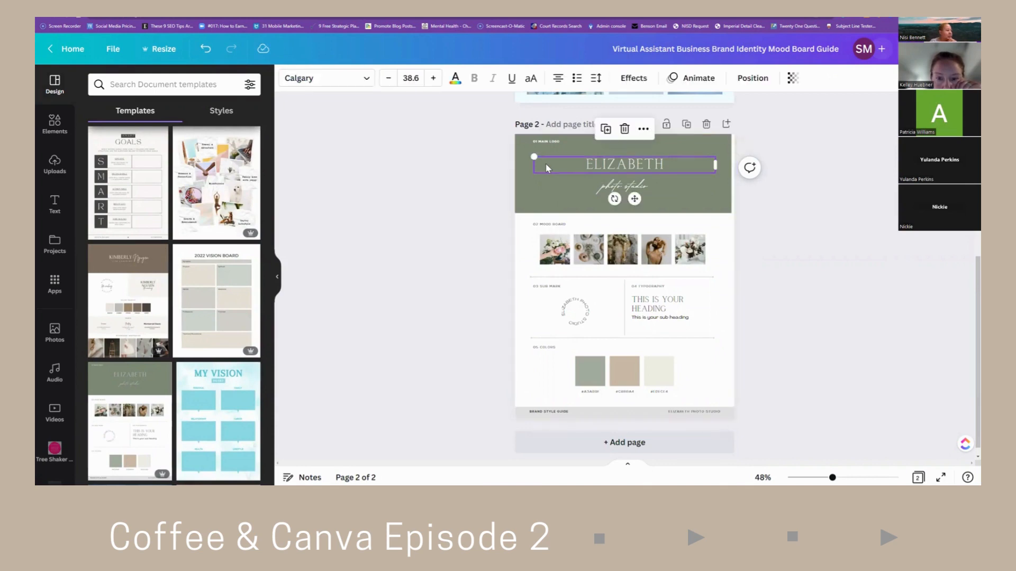
left_click(362, 81)
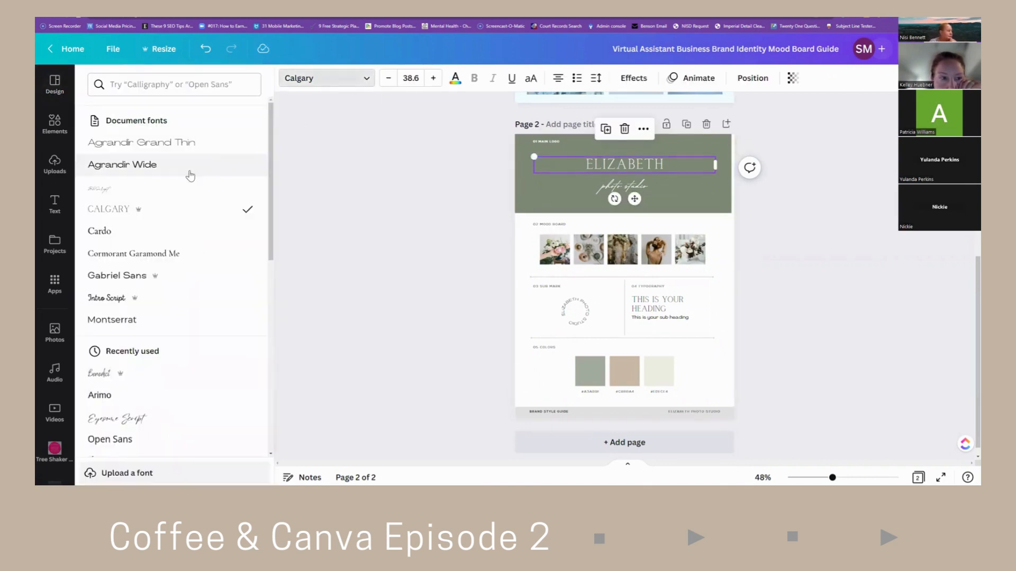
scroll(177, 212, "down", 5)
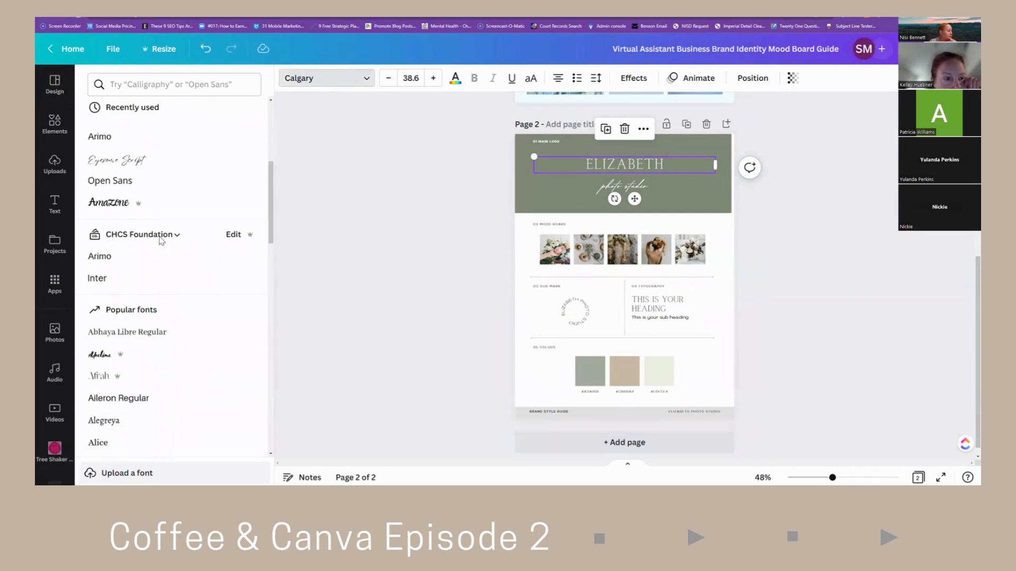
left_click(155, 236)
scroll(441, 233, "down", 2)
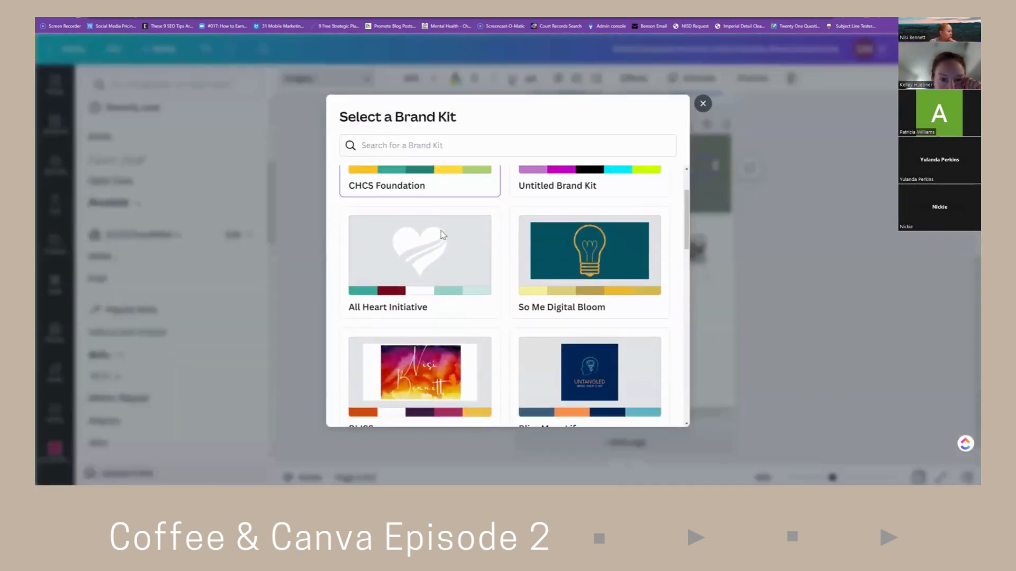
scroll(443, 235, "down", 10)
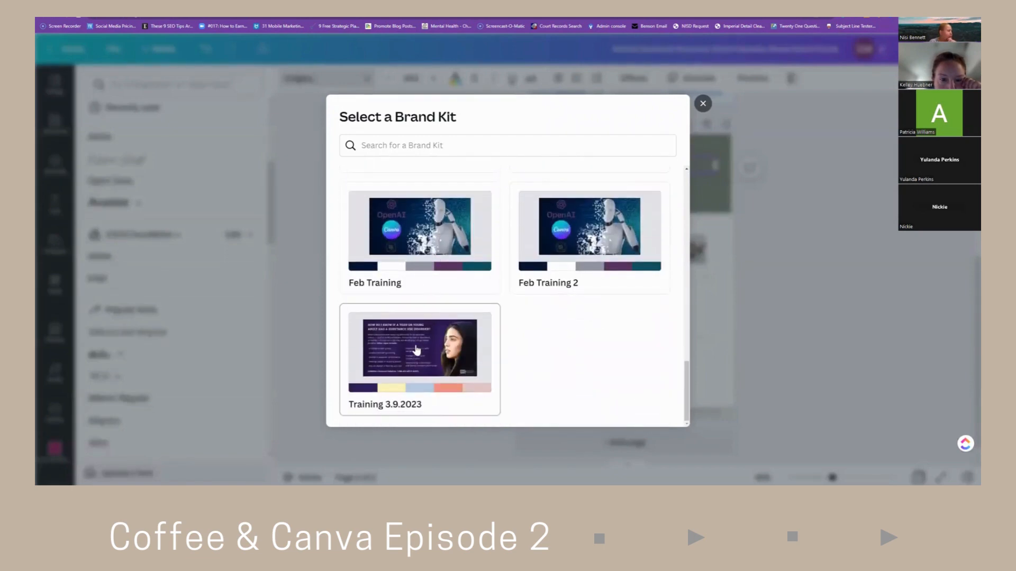
left_click(416, 349)
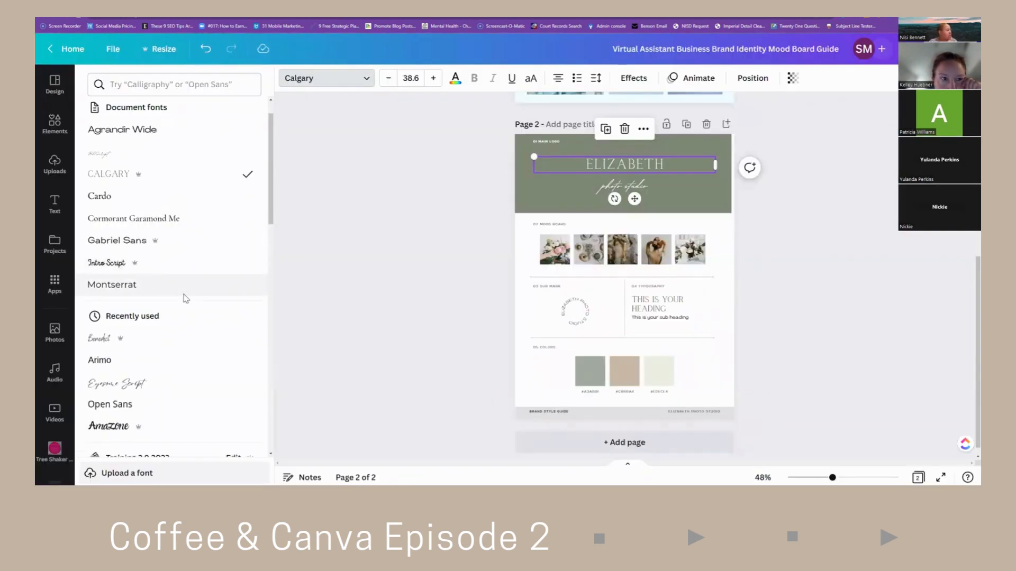
Examine the Training 3.9.2023 fonts and the Brand Kit chooser without changing the heading's font.
scroll(184, 299, "down", 4)
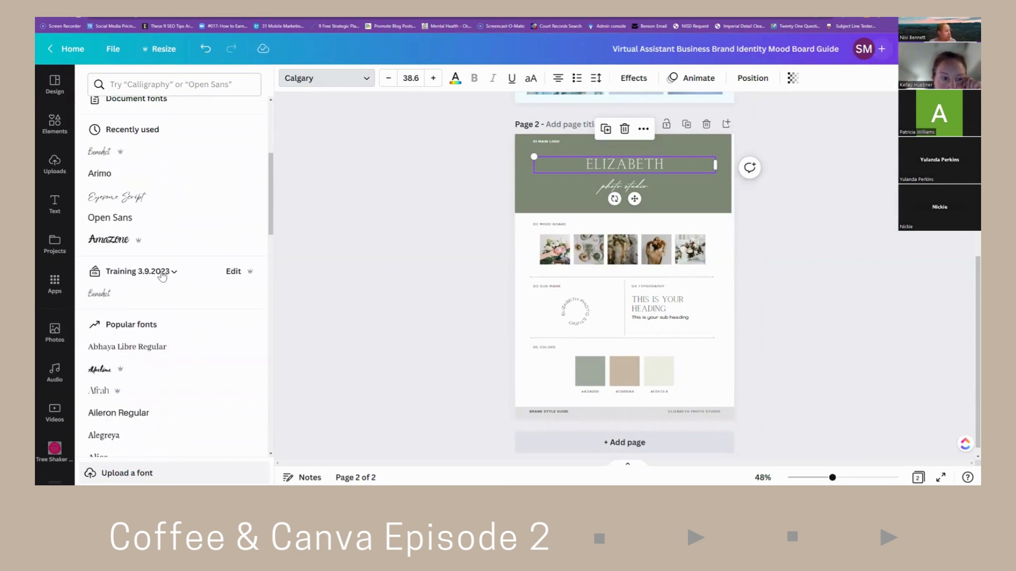
left_click(162, 272)
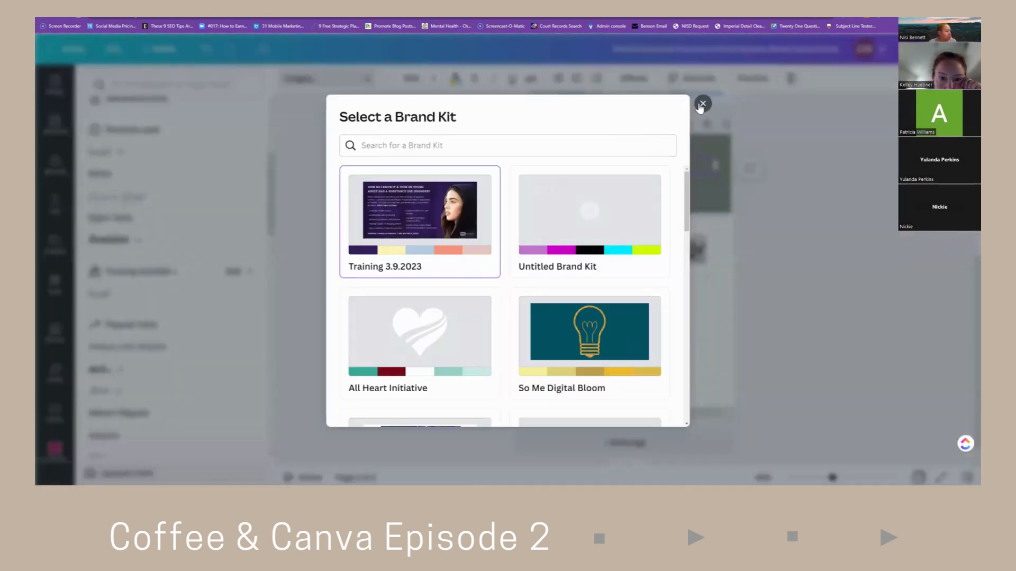
left_click(701, 104)
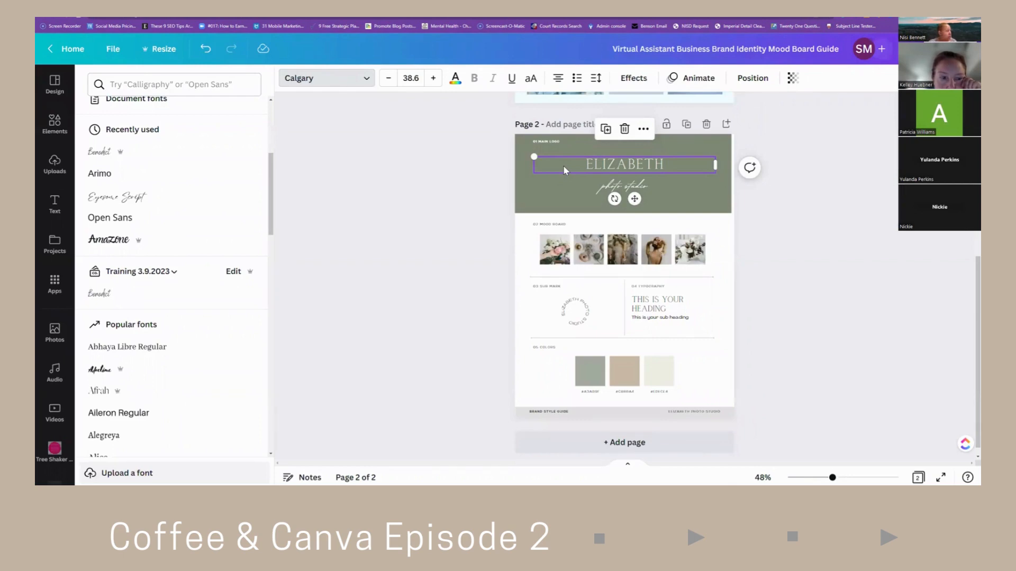
left_click(341, 79)
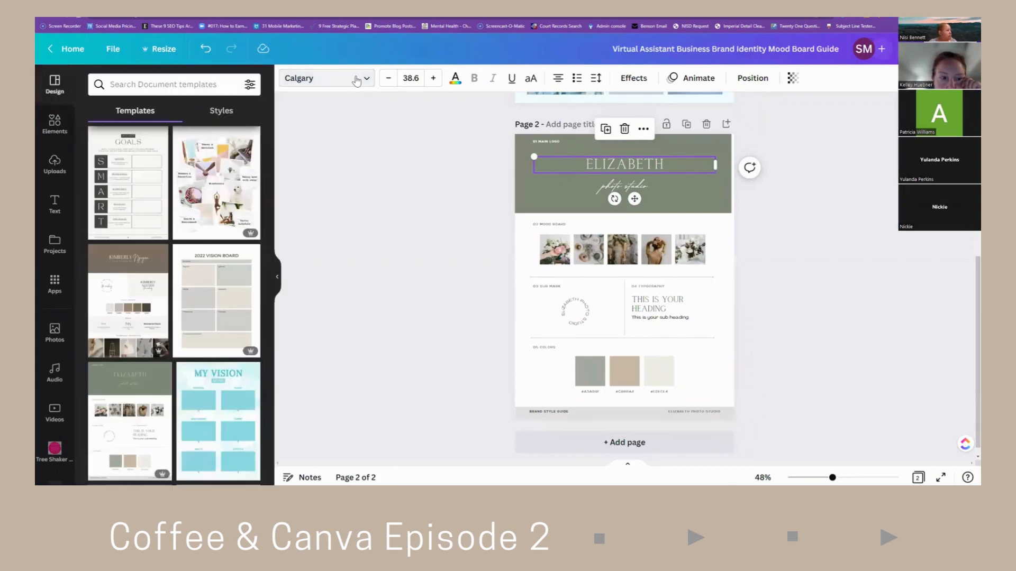
Show the color choices for the green header block on page 2 and examine the Training 3.9.2023 palettes.
left_click(542, 201)
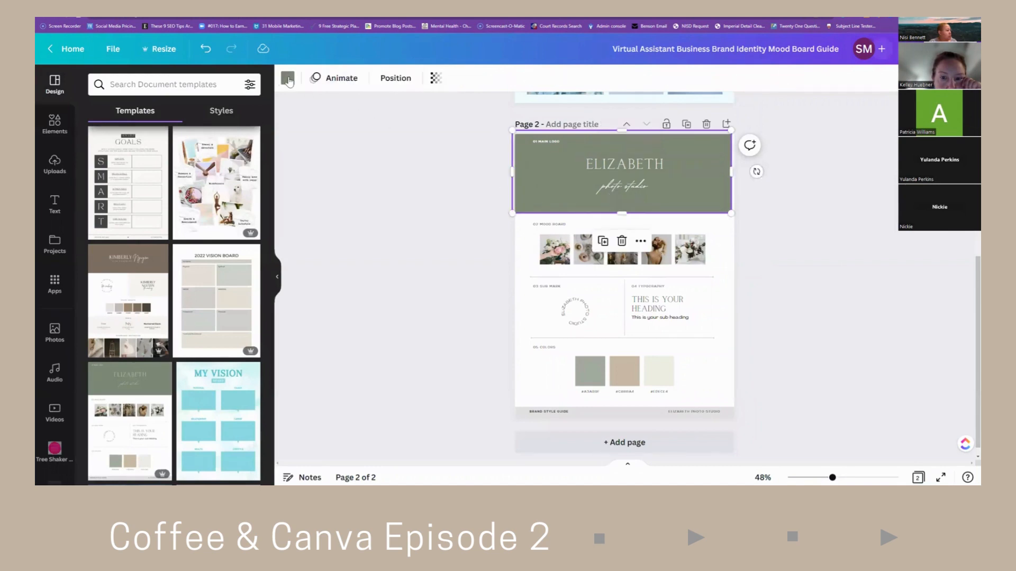
left_click(287, 78)
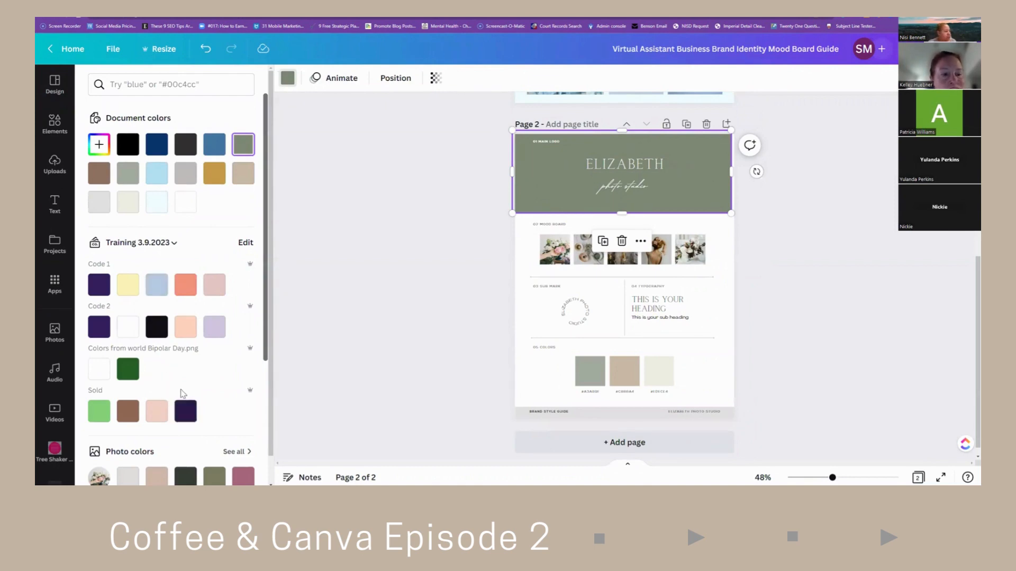
scroll(154, 322, "down", 1)
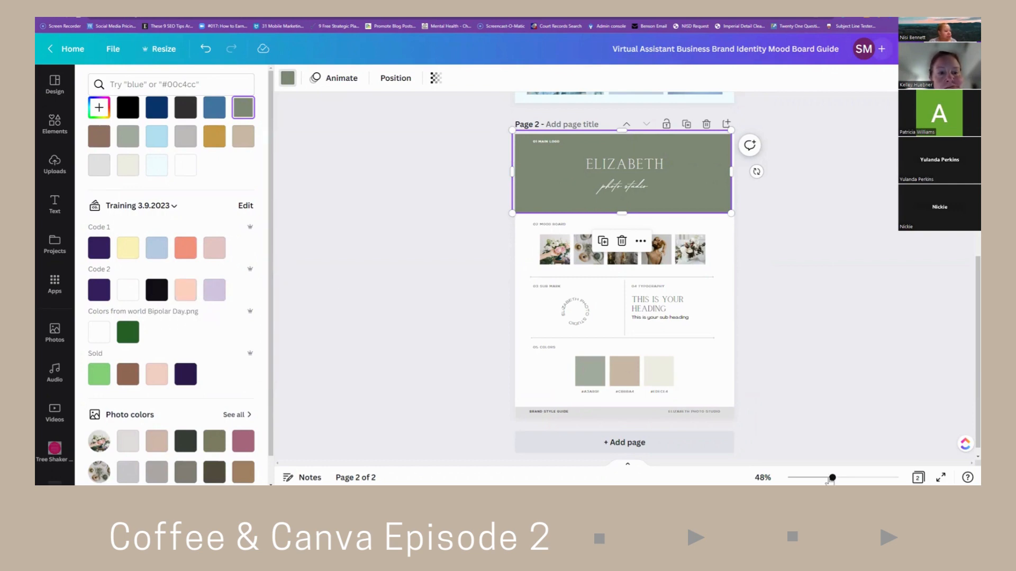
Enlarge the view to 85% and examine page 2's main logo, mood board, sub mark and typography sections.
left_click_drag(832, 478, 848, 478)
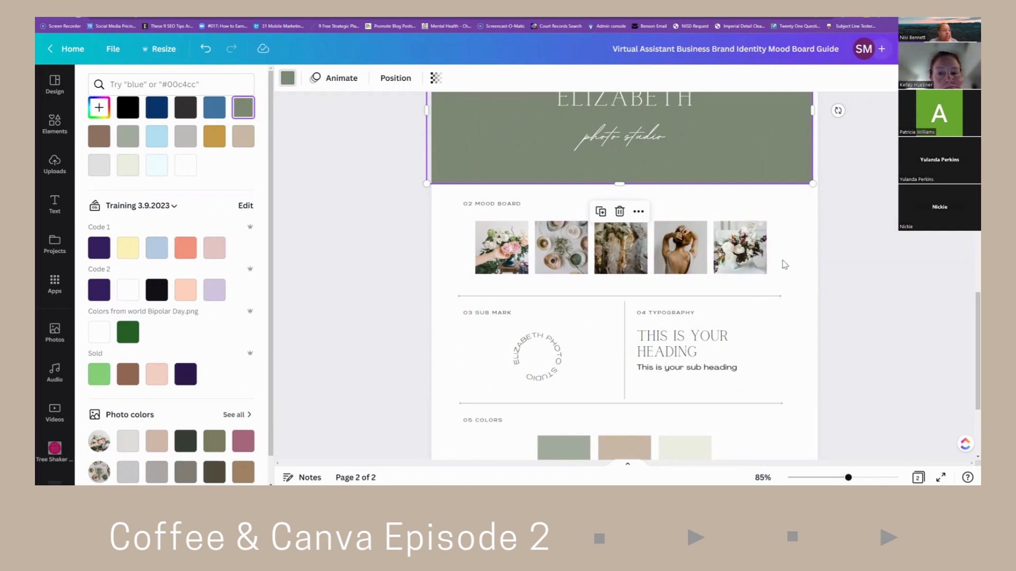
scroll(817, 294, "up", 4)
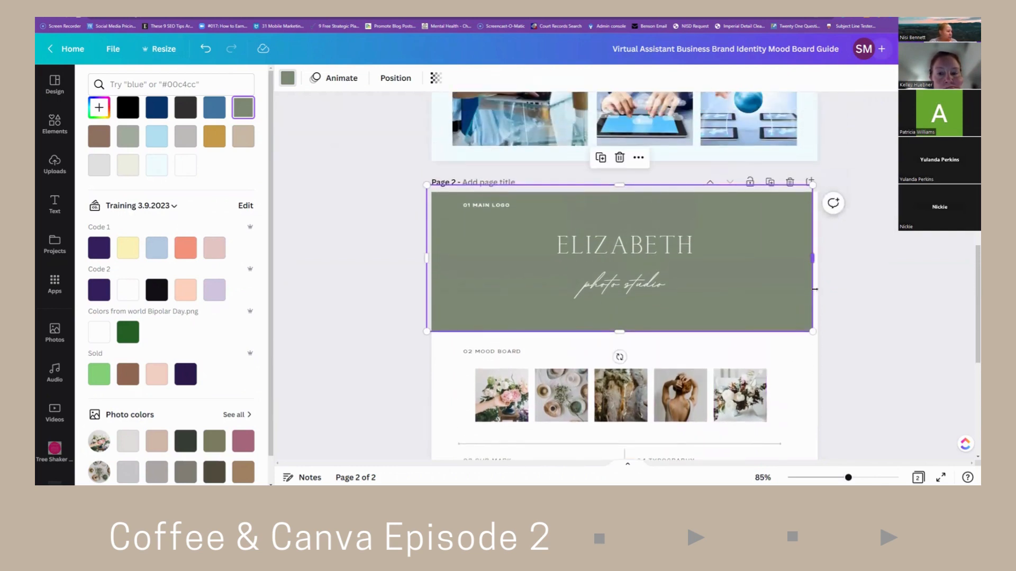
scroll(817, 294, "down", 3)
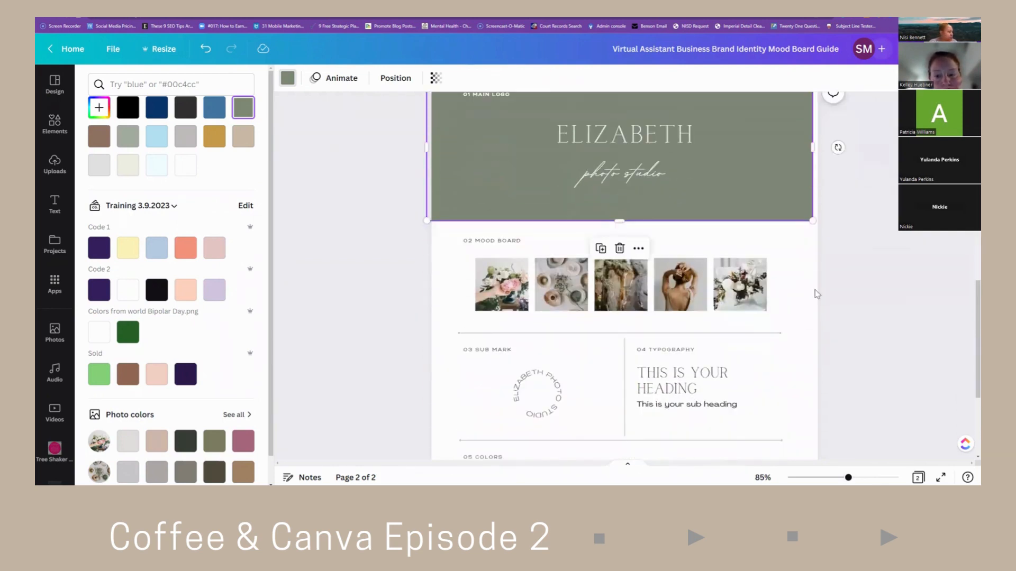
scroll(817, 294, "down", 1)
scroll(818, 294, "up", 1)
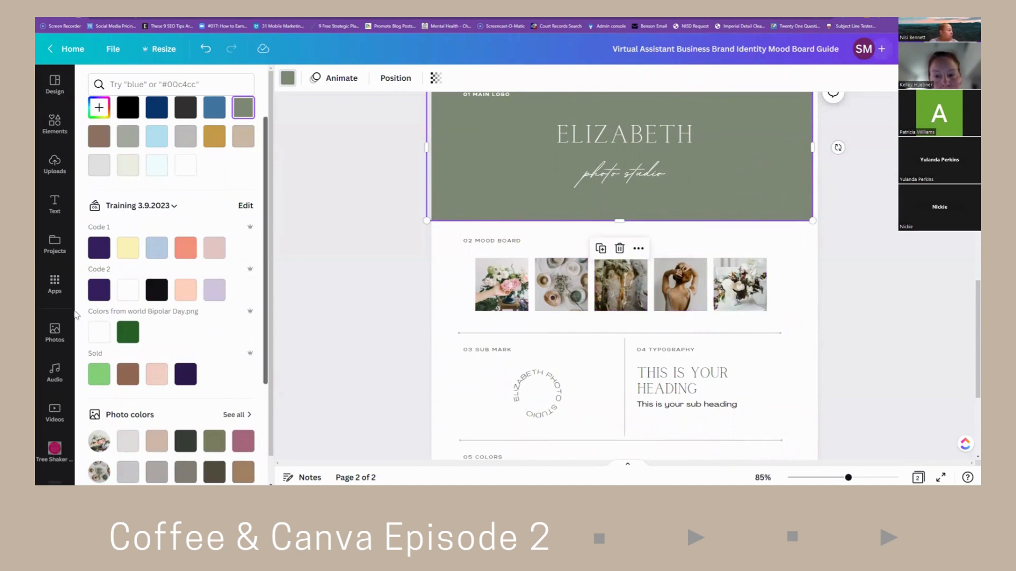
Search the photo library for "photography".
left_click(55, 332)
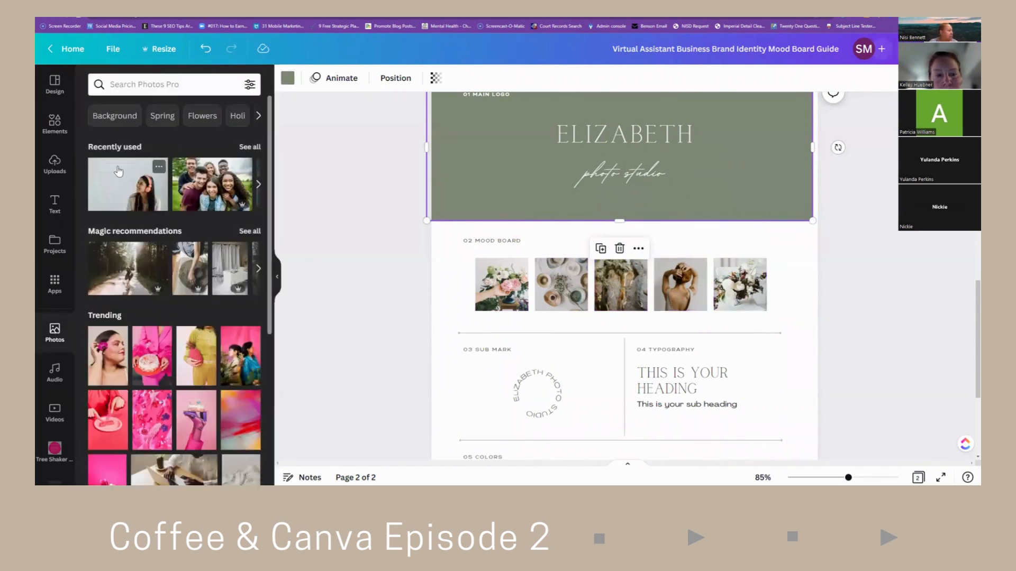
left_click(146, 83)
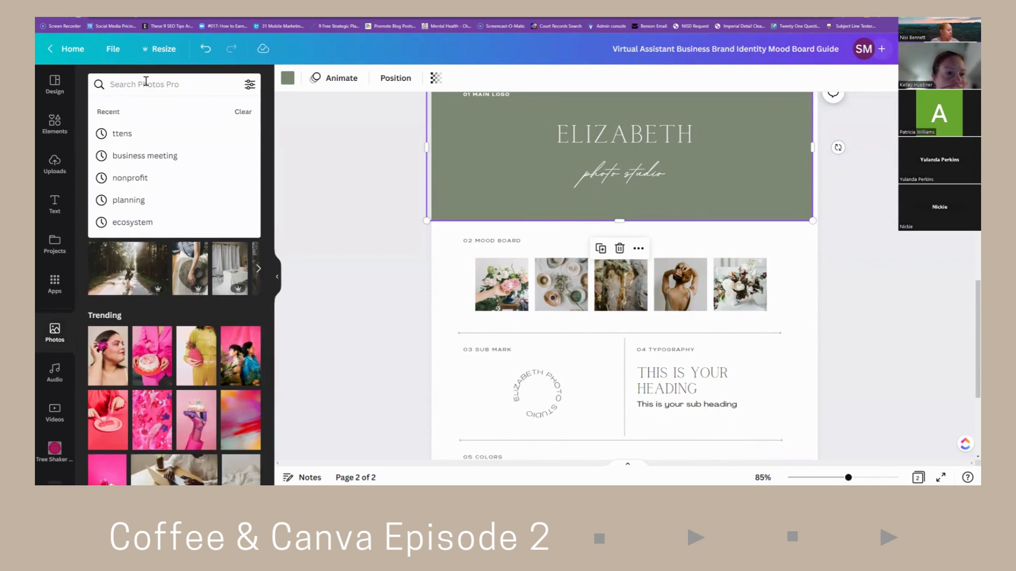
type("php")
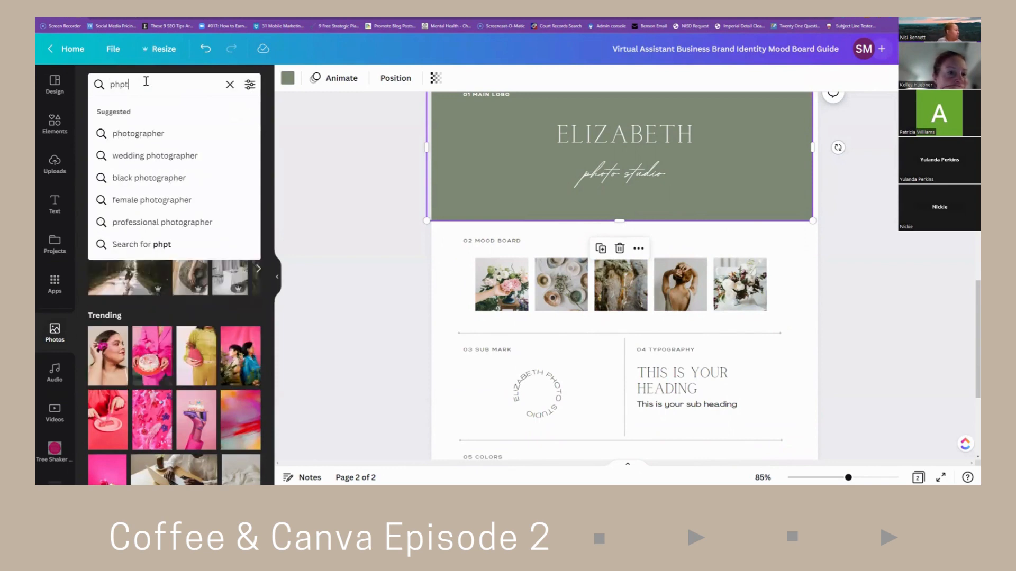
key("BackSpace")
type("otog")
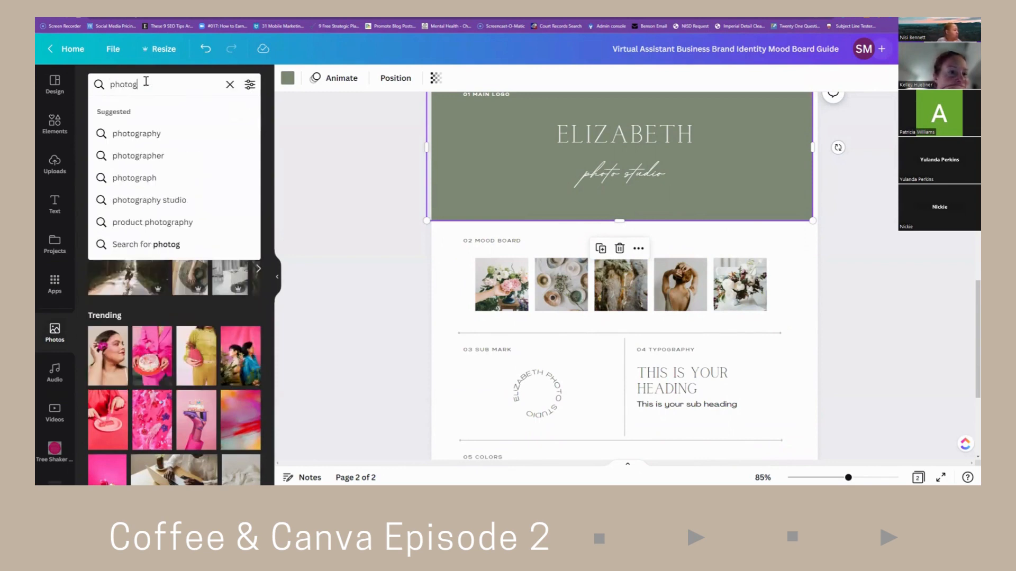
left_click(139, 134)
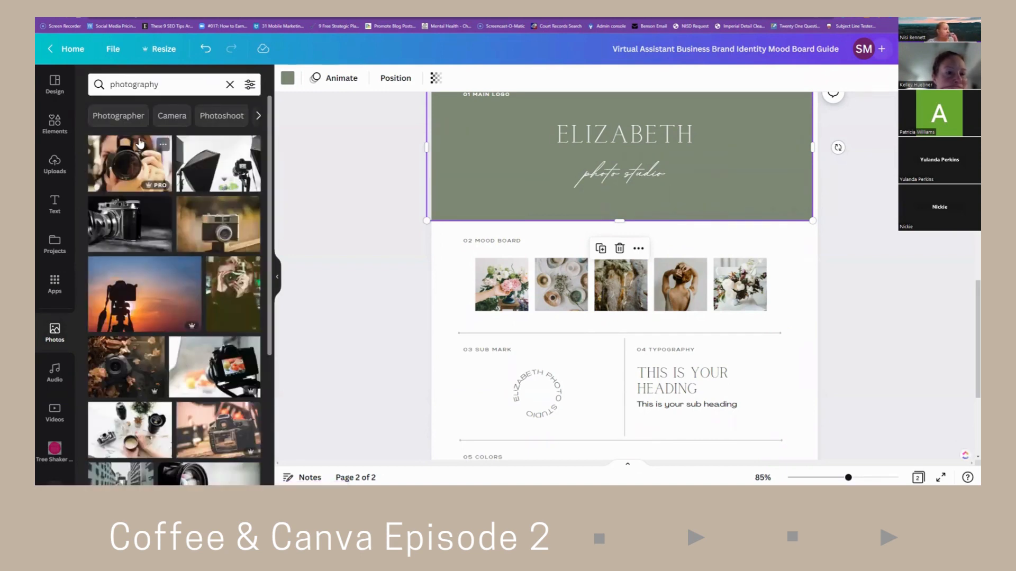
Replace the first photo under 02 Mood Board with the close-up photo of a photographer holding a camera.
left_click(481, 284)
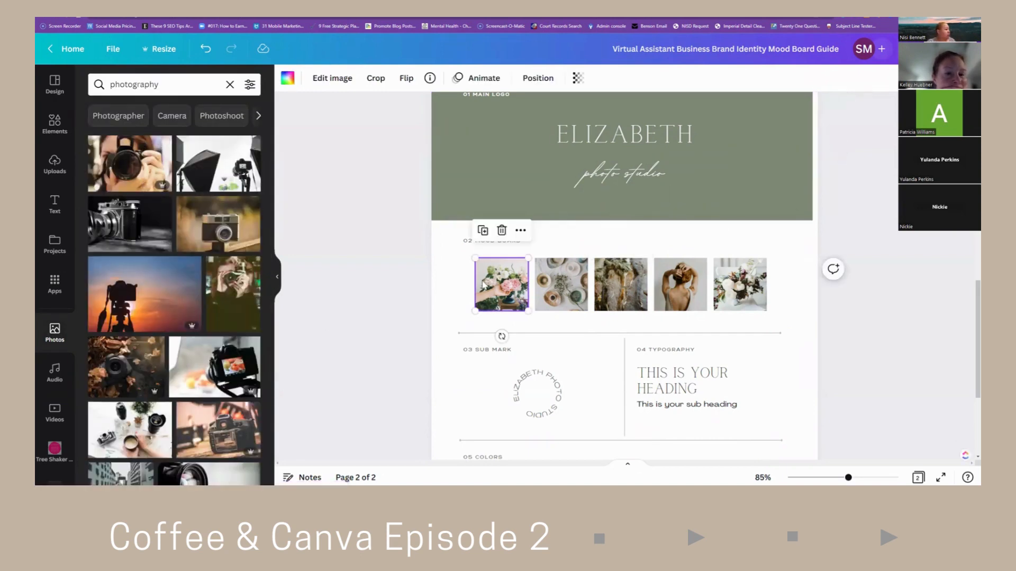
key("Delete")
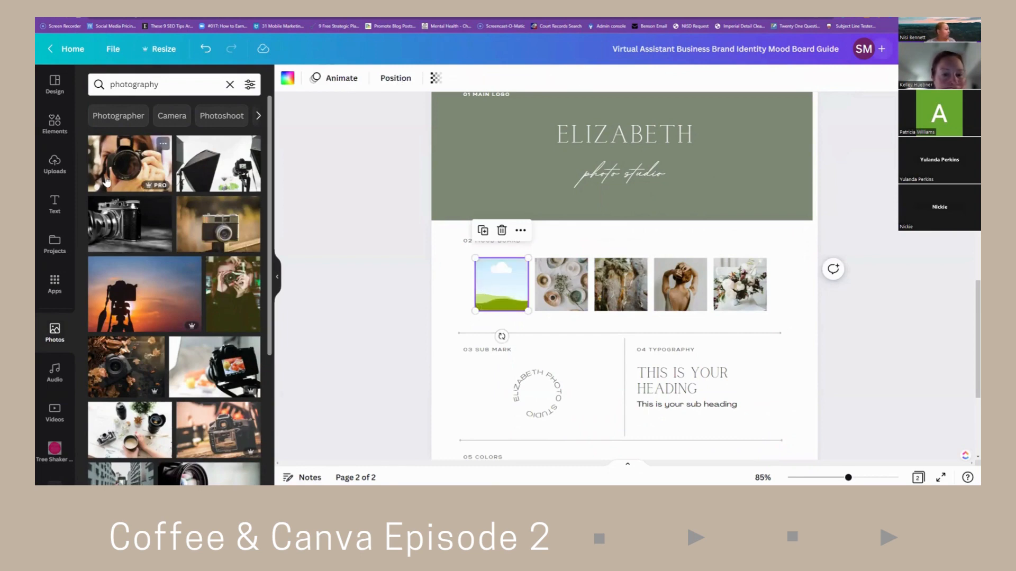
left_click_drag(153, 170, 481, 280)
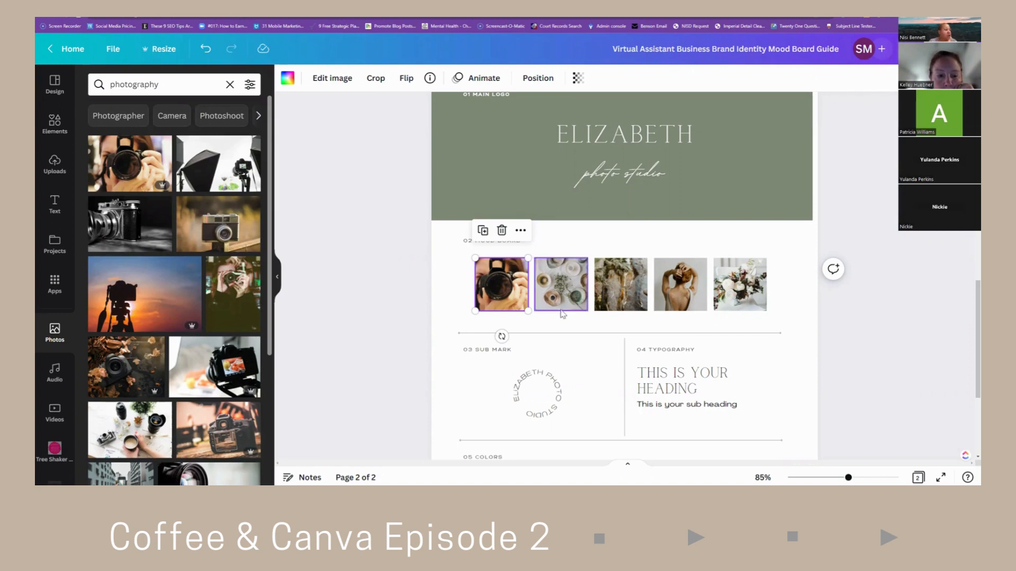
Delete the circular "Elizabeth Photo Studio" text from the 03 Sub Mark section.
scroll(529, 317, "down", 2)
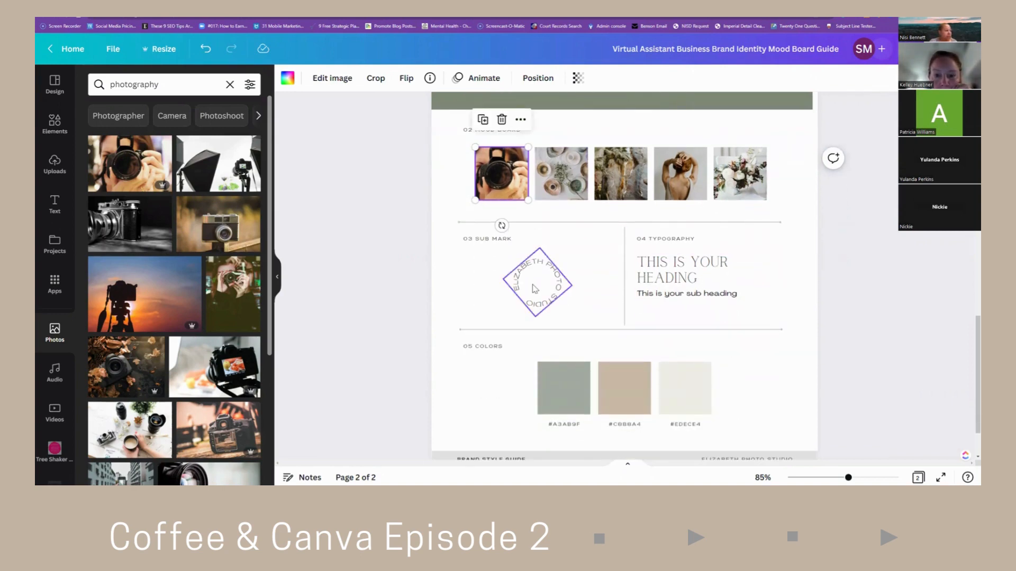
left_click(534, 288)
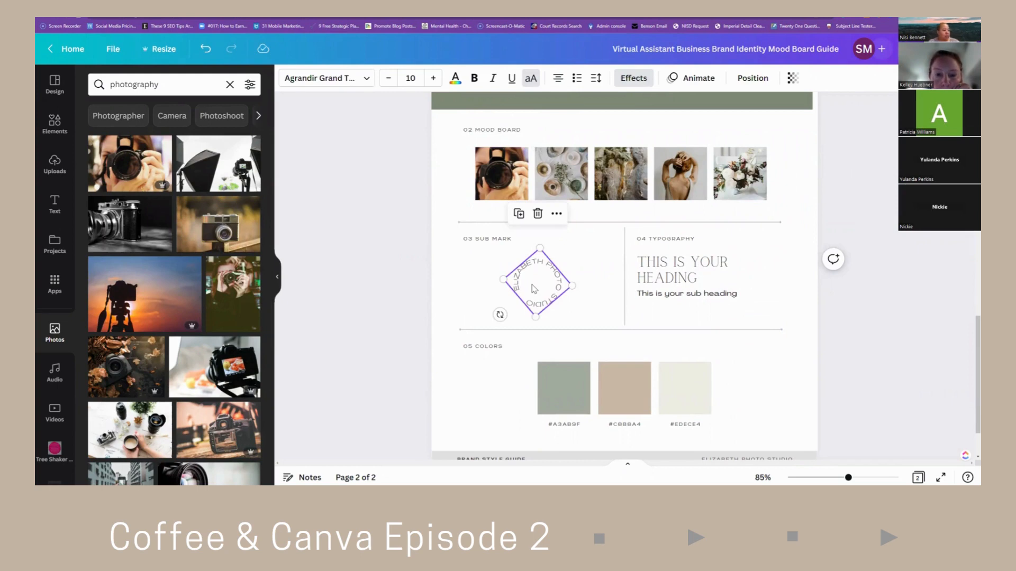
key("Delete")
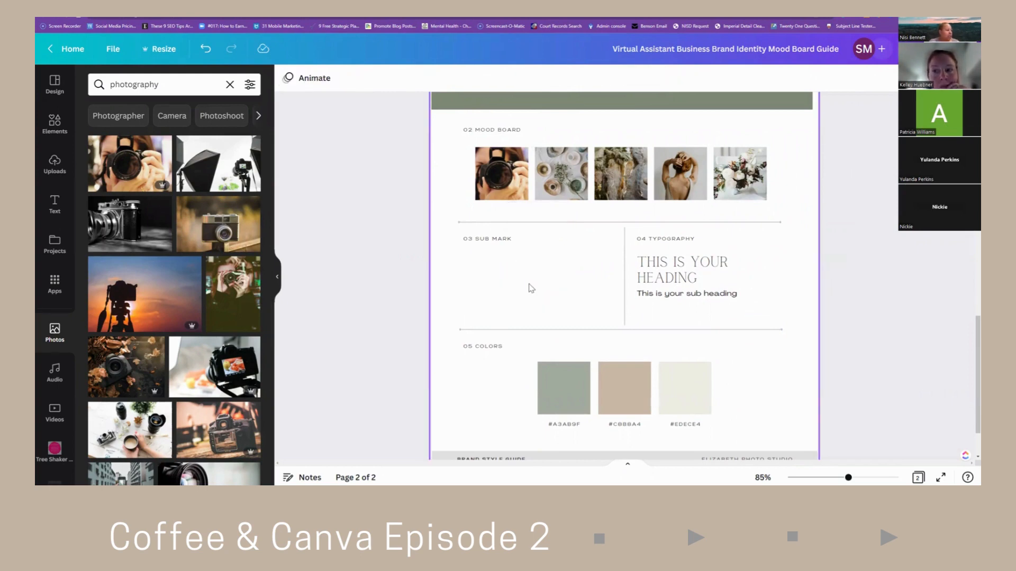
Upload the four NIDA_ChatDay images and the world Bipolar Day image together.
left_click(55, 172)
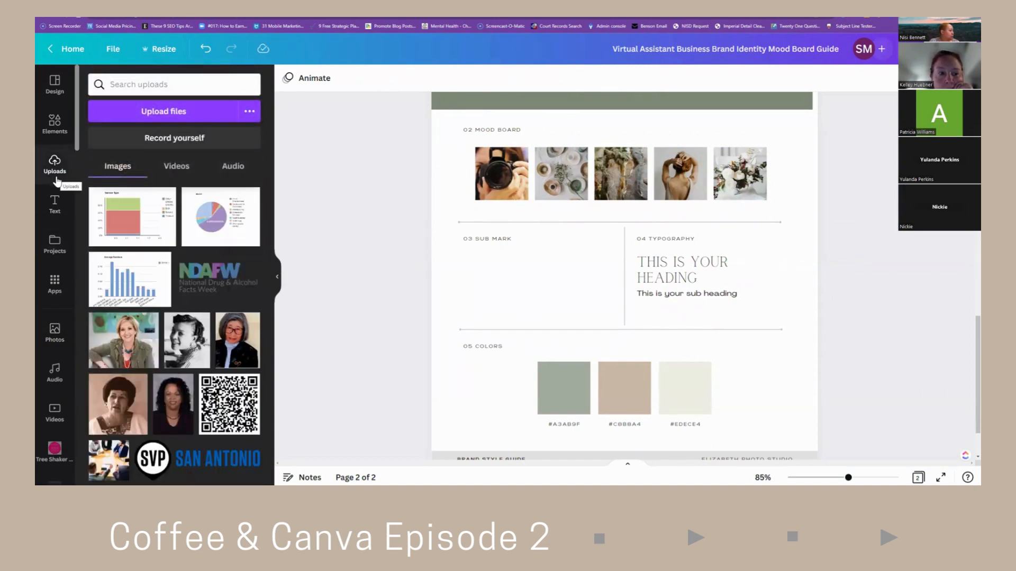
left_click(165, 113)
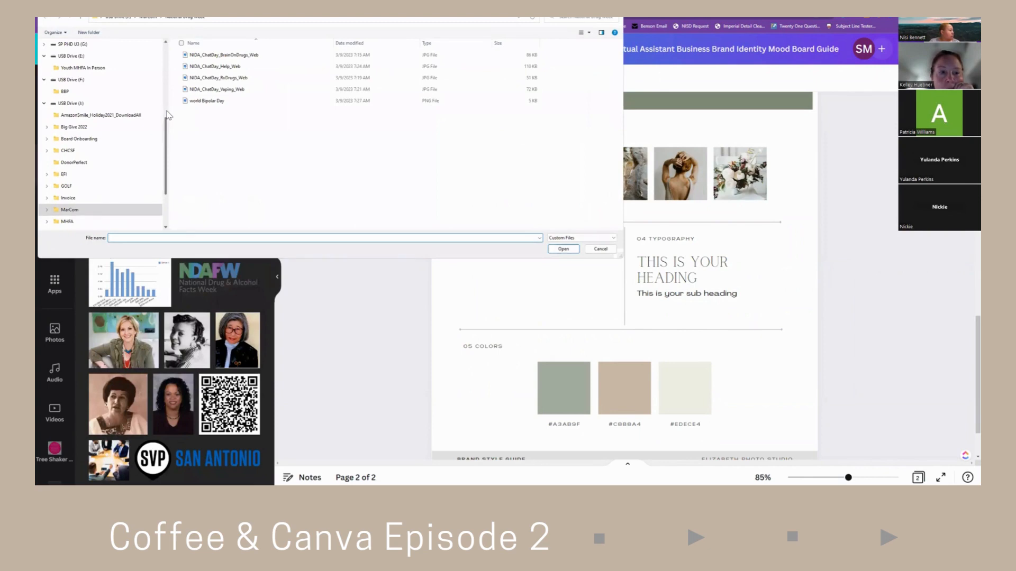
left_click_drag(216, 111, 216, 48)
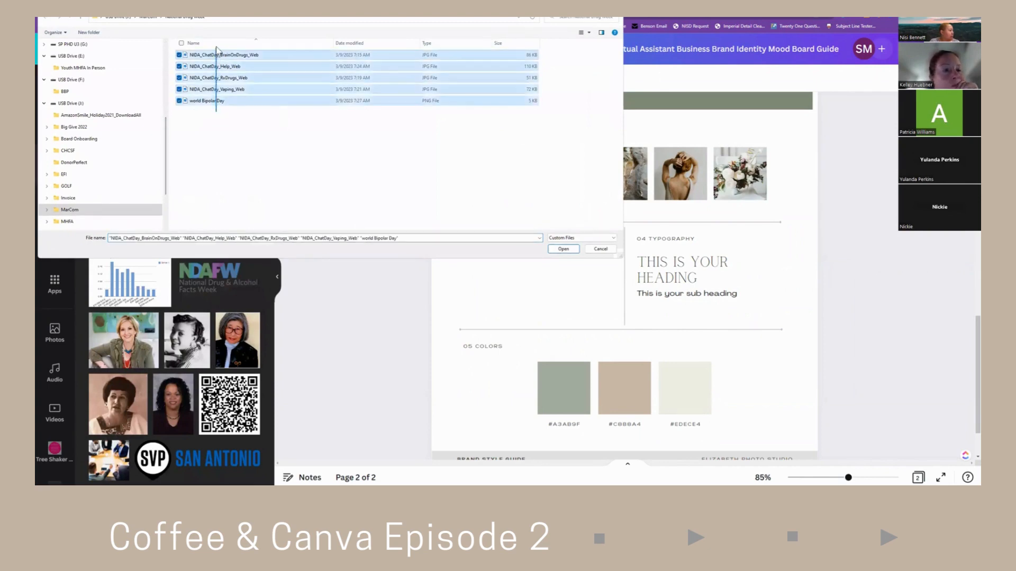
left_click(568, 251)
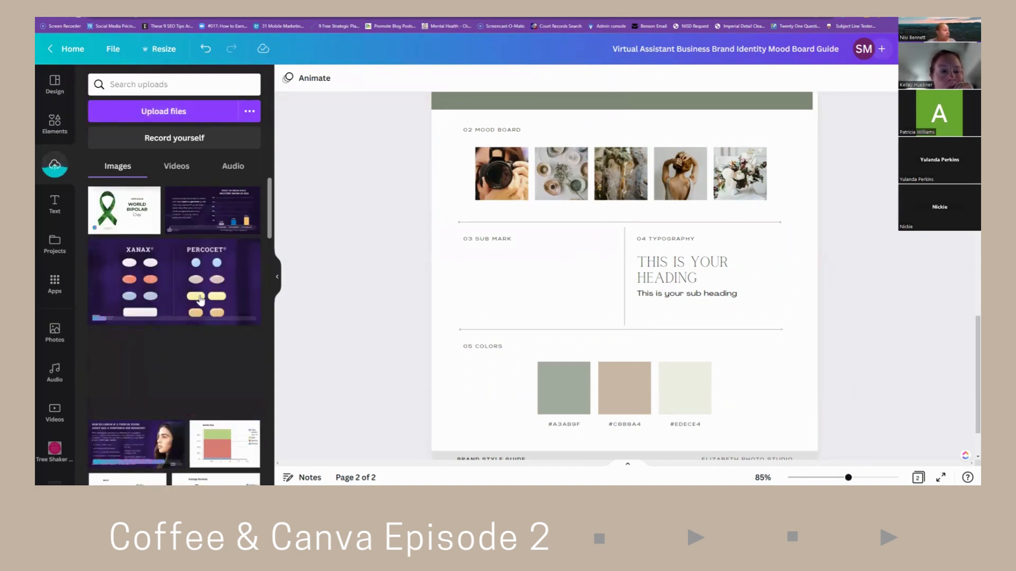
Add the uploaded Xanax and Percocet pill image to page 2 and shrink it to fit beneath the 03 Sub Mark label.
left_click(144, 288)
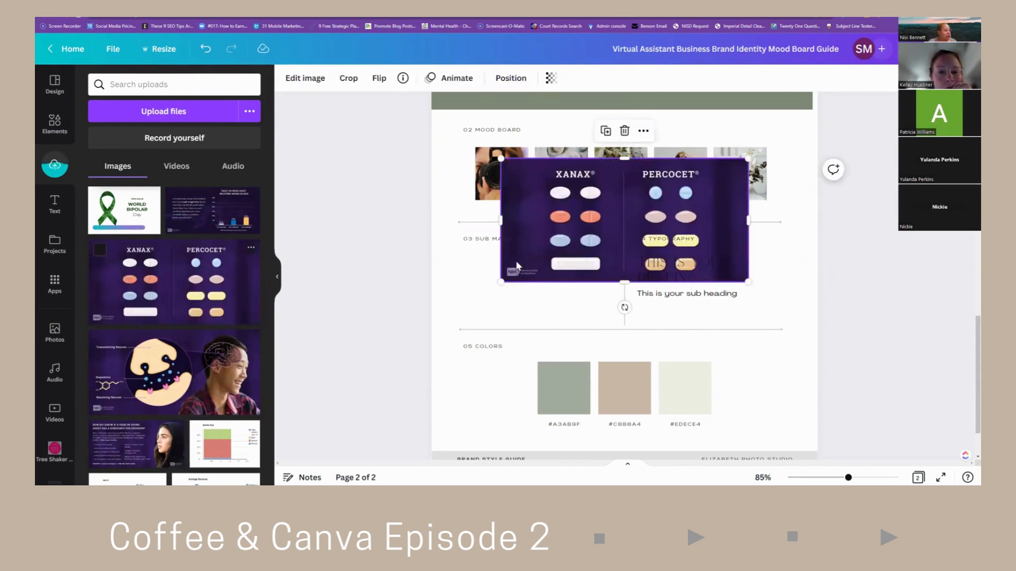
left_click_drag(748, 158, 498, 274)
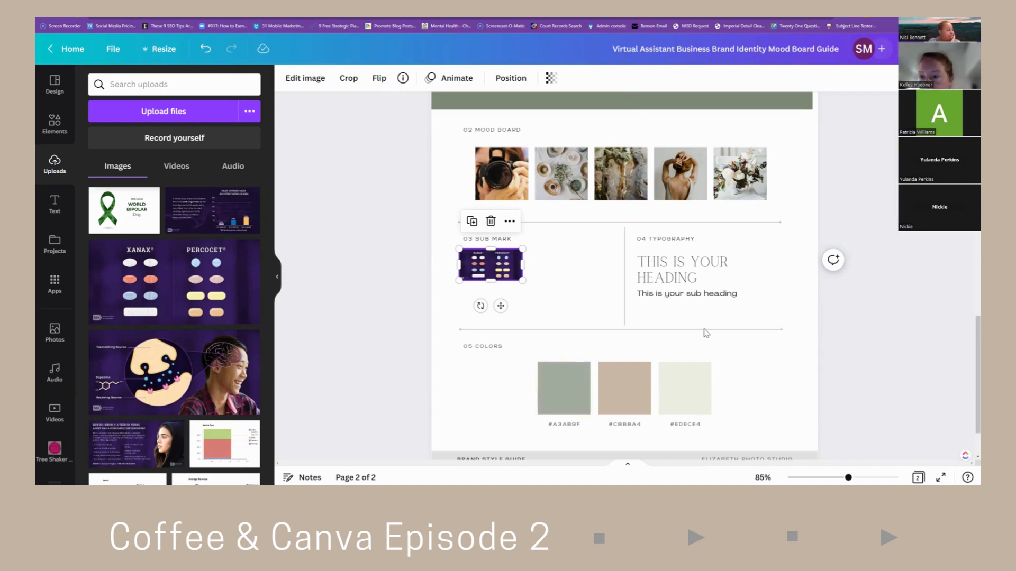
scroll(898, 336, "down", 2)
scroll(897, 336, "up", 1)
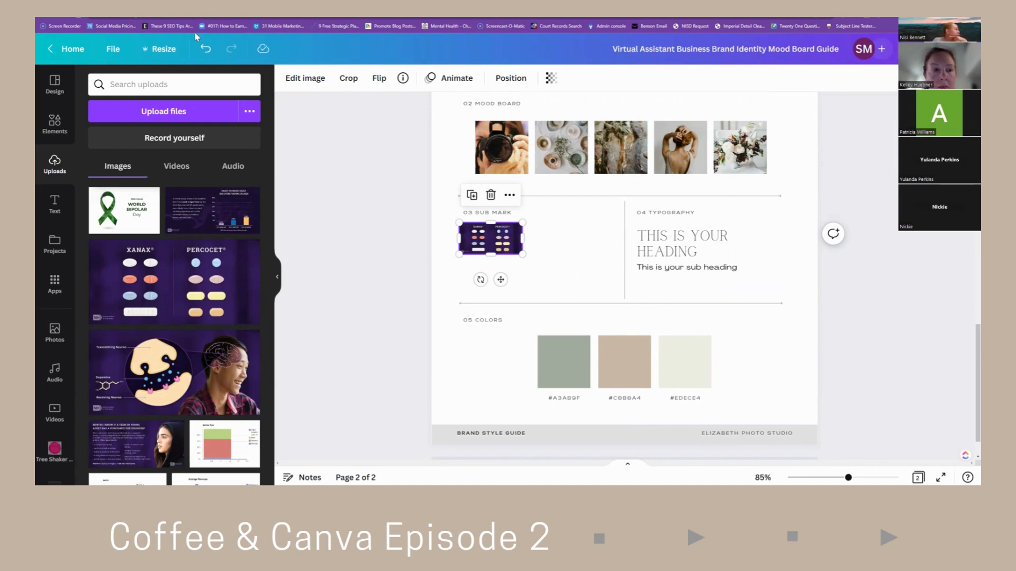
Return to the template gallery, close the open template preview and search the templates for "logo".
left_click(132, 18)
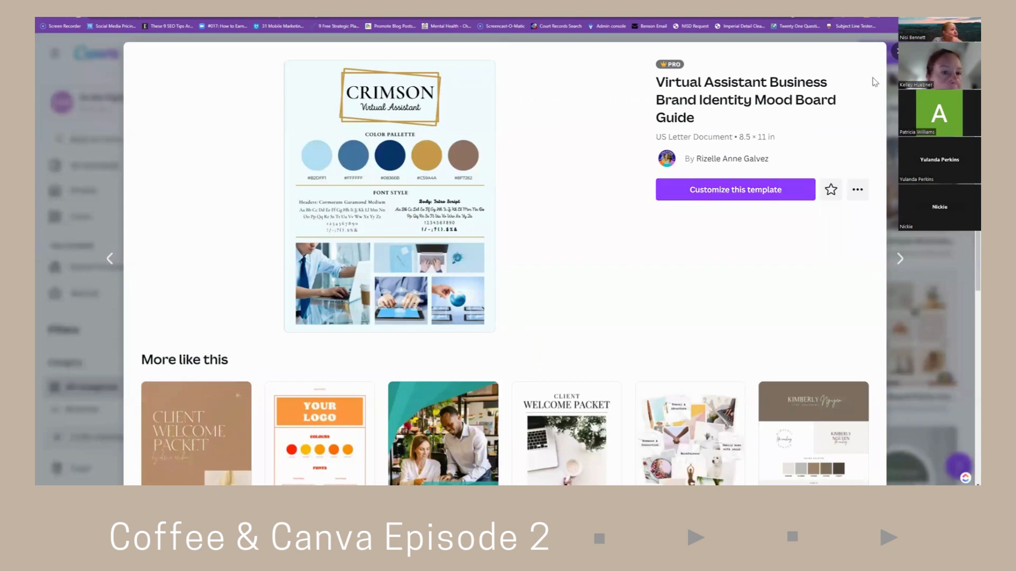
key("Escape")
left_click(642, 52)
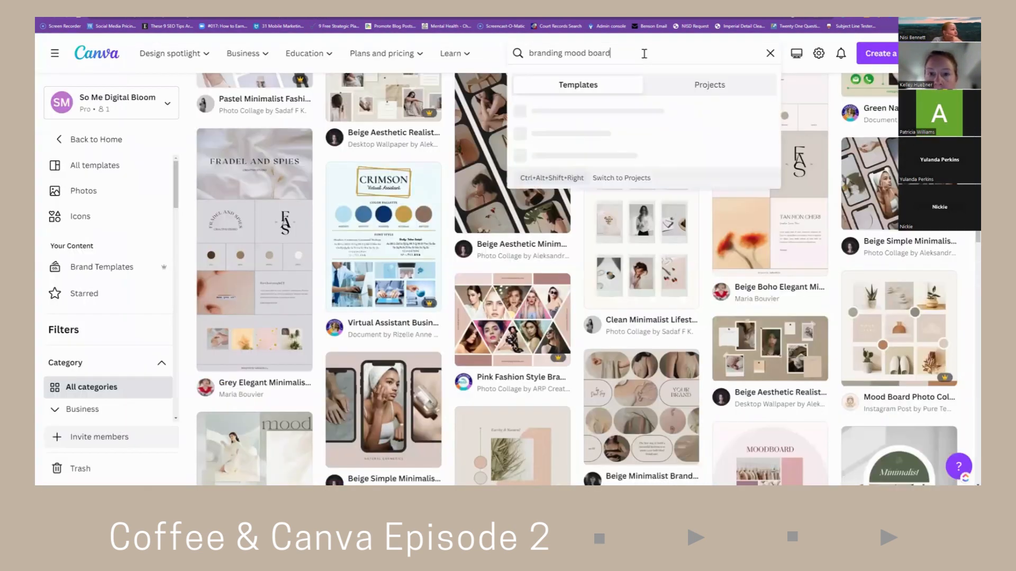
type("logo")
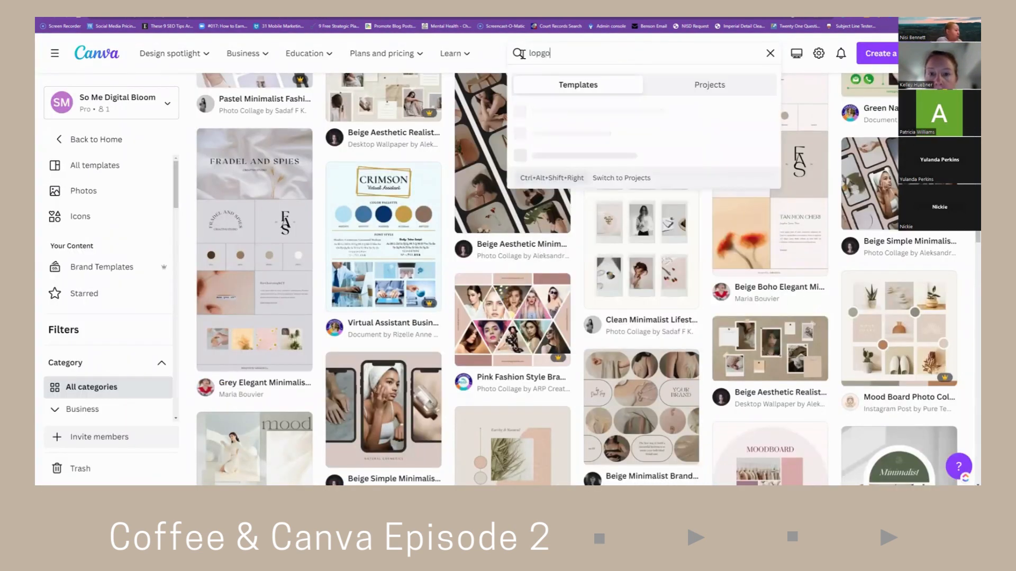
key("BackSpace")
key("BackSpace")
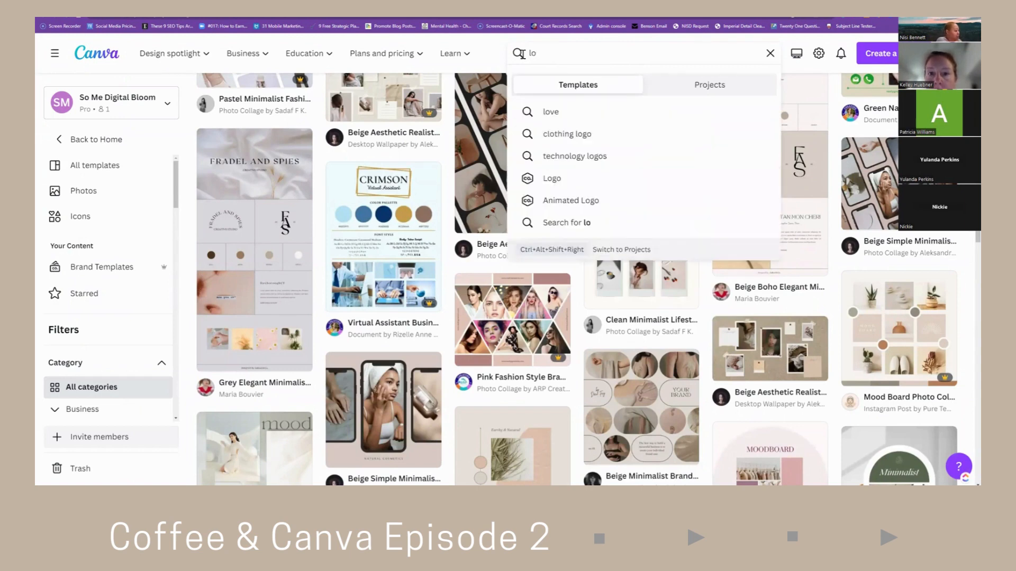
type("go")
key("Return")
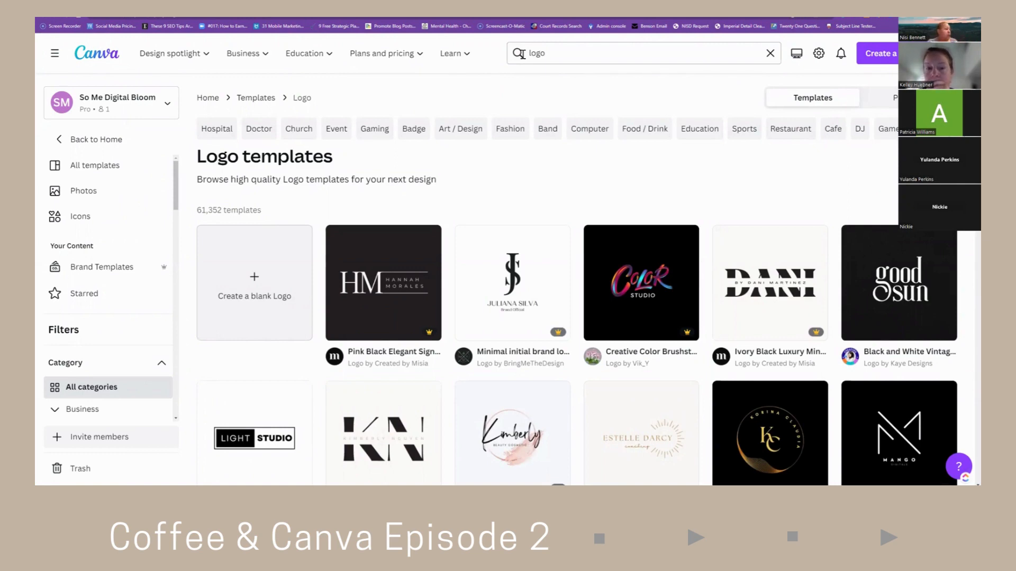
Open the Mango Digitals template "White Black M Letter Logo Design Business Identity for Digital Design Company" for customizing.
scroll(588, 128, "down", 1)
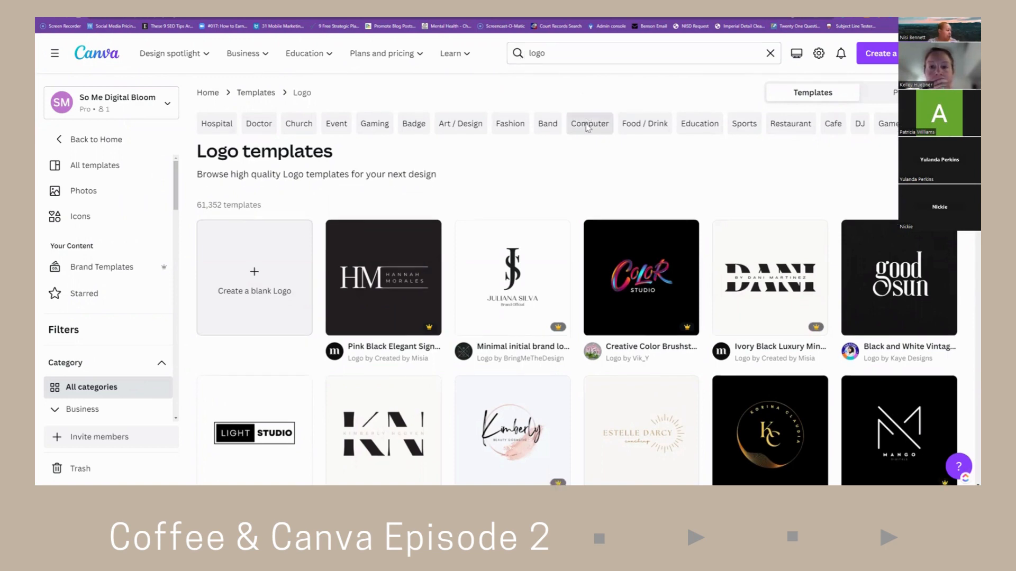
scroll(586, 127, "down", 4)
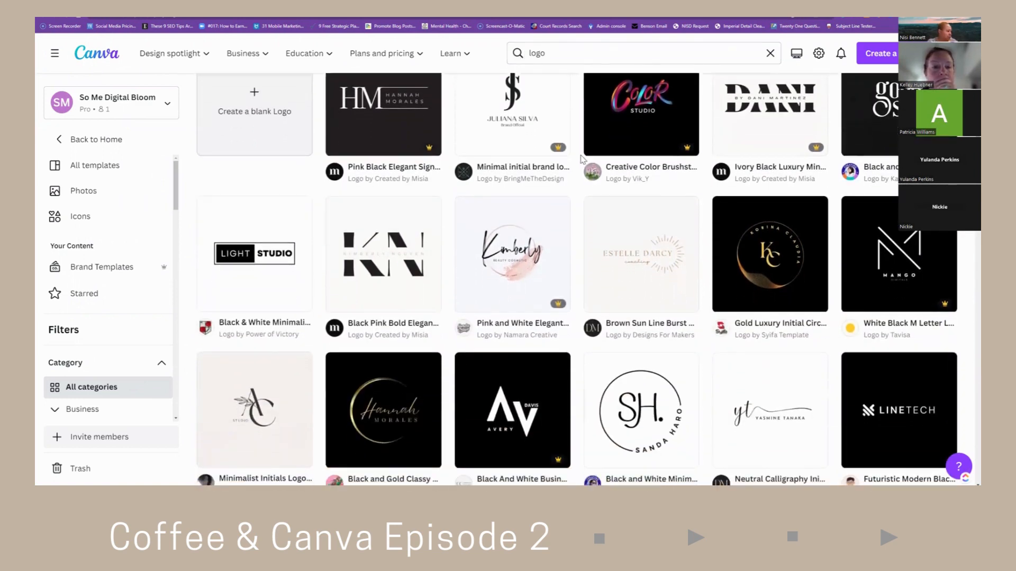
left_click(905, 255)
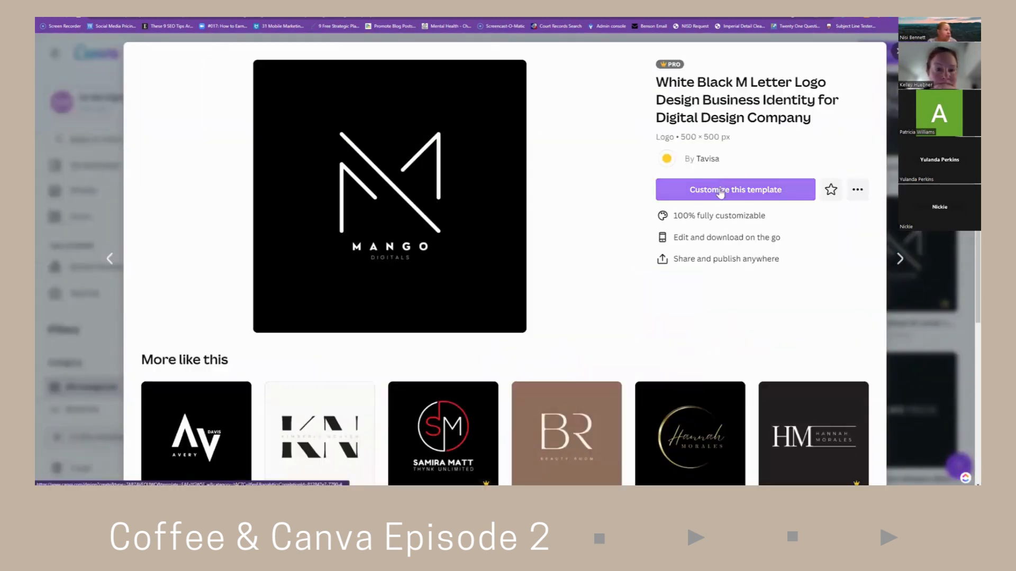
left_click_drag(720, 193, 613, 186)
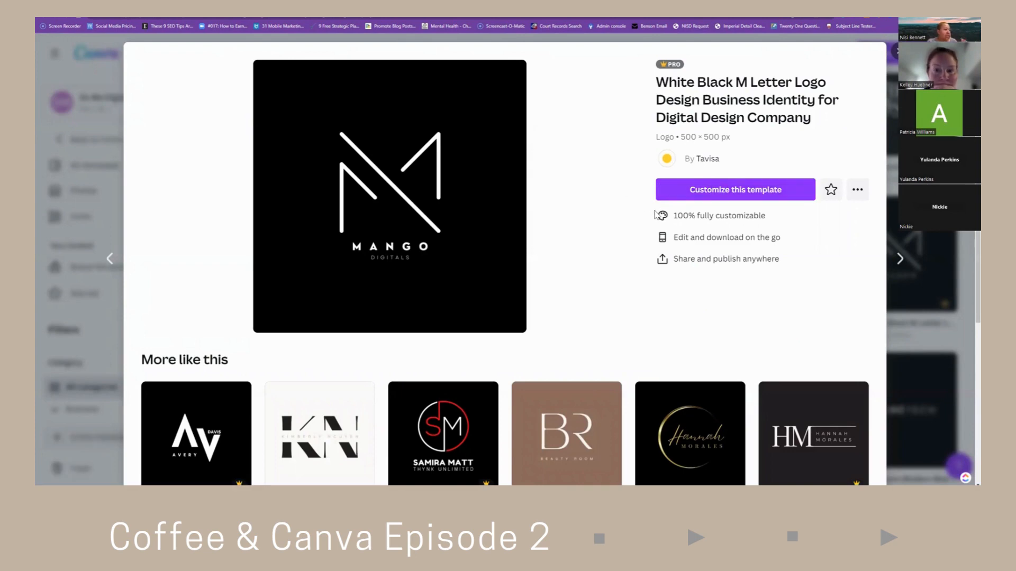
left_click(772, 194)
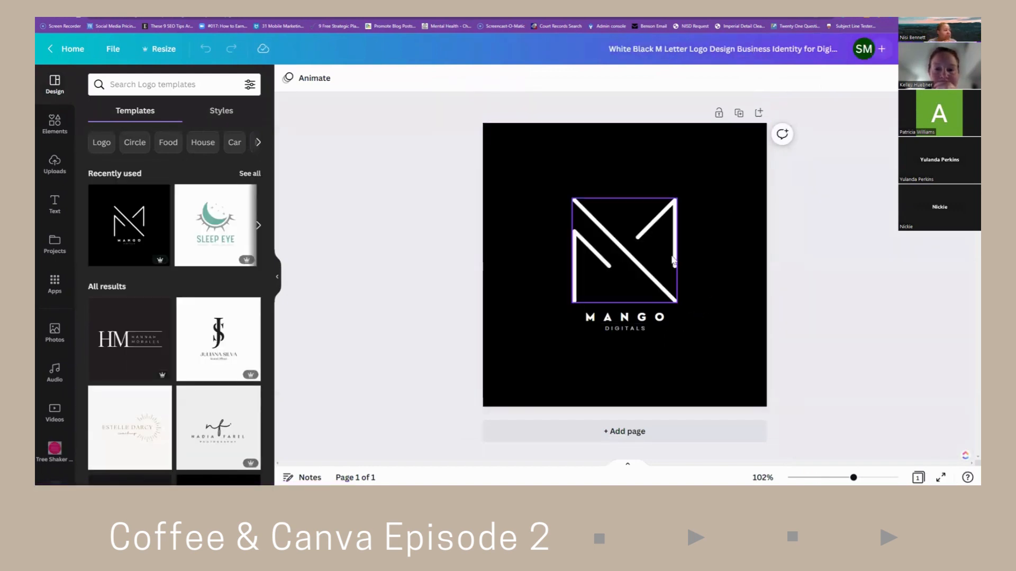
Move the M emblem, MANGO and DIGITALS text to the logo canvas's upper-left corner, overlapping MANGO with the emblem's base and placing DIGITALS beneath it.
left_click_drag(671, 254, 586, 182)
left_click_drag(647, 318, 563, 226)
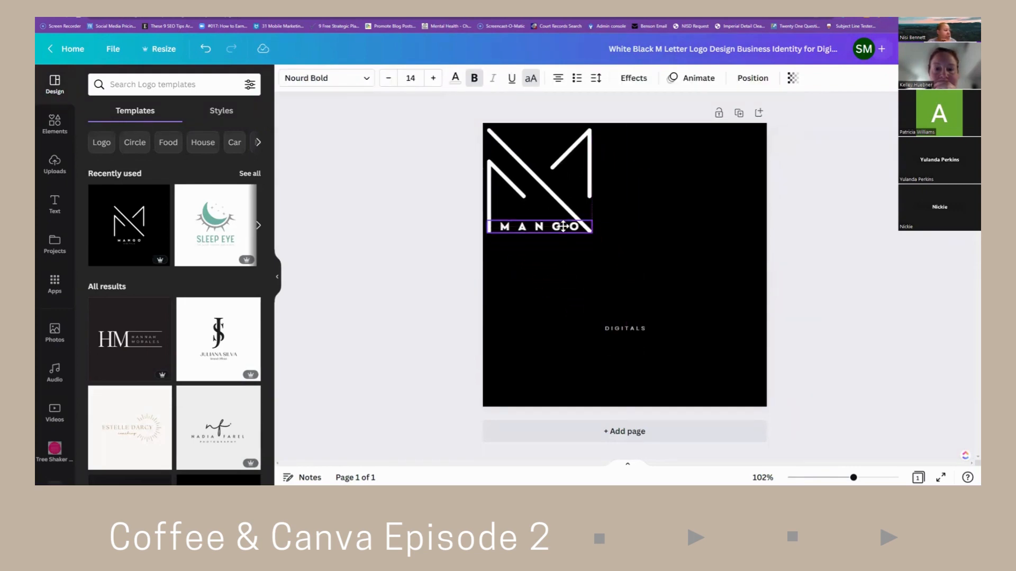
left_click_drag(627, 329, 539, 238)
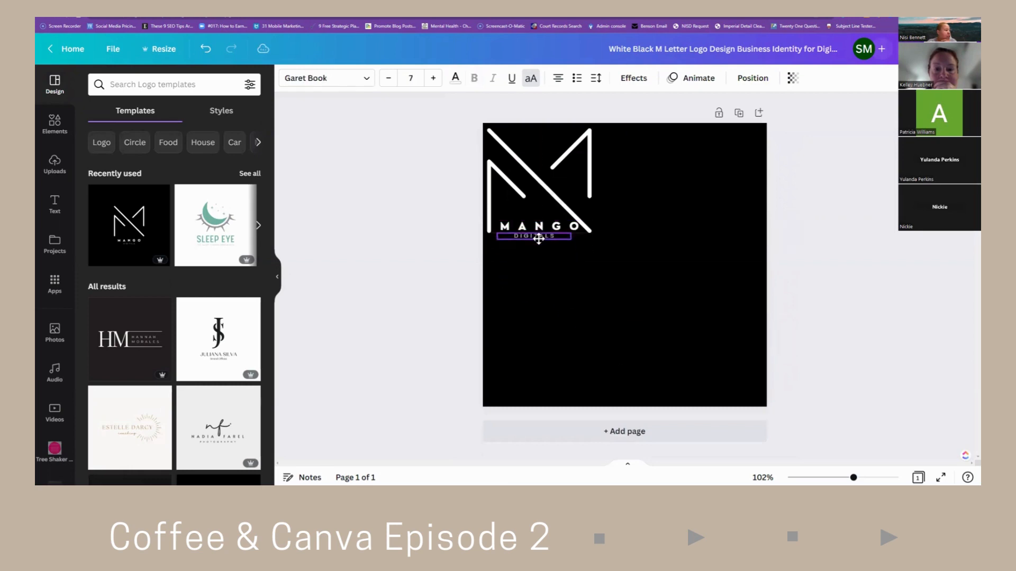
Recolor the M emblem with the coral color from the Code 1 palette of the Training 3.9.2023 Brand Kit.
left_click(577, 160)
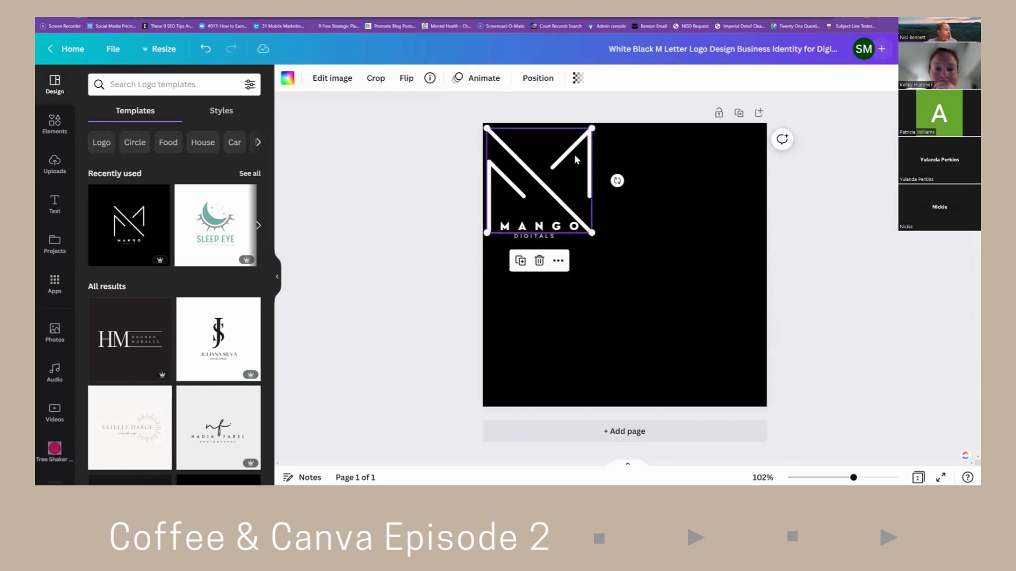
left_click(287, 80)
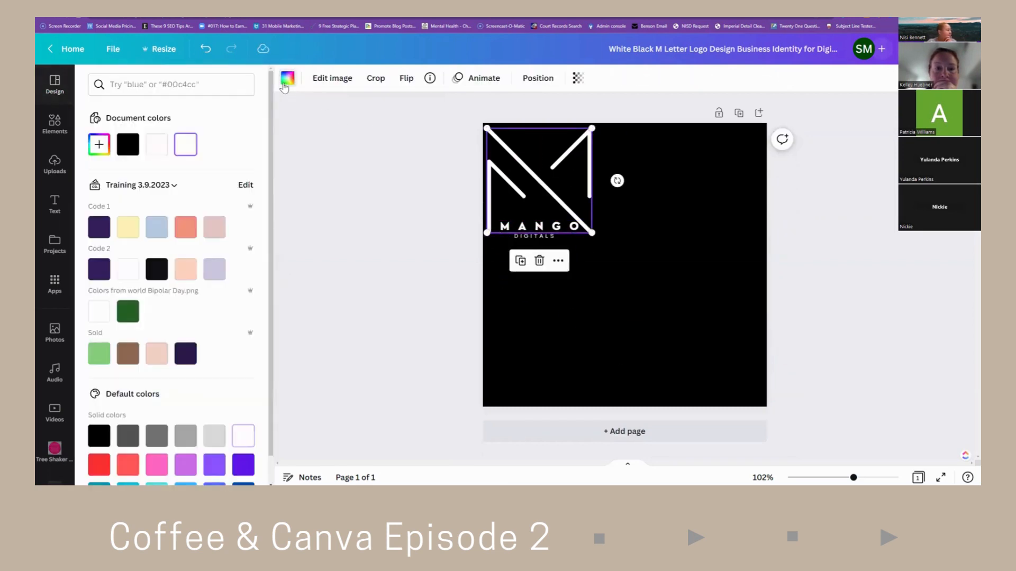
left_click(186, 227)
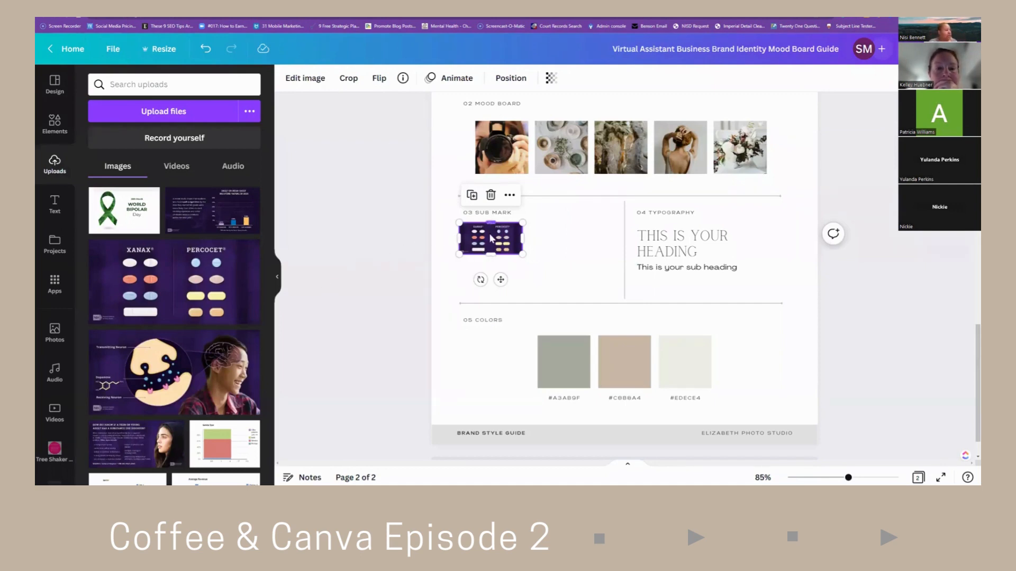
Return to the mood board guide, place the uploaded purple bar-chart image beneath the pill image under 03 Sub Mark, and select the first color block.
left_click_drag(226, 233, 509, 284)
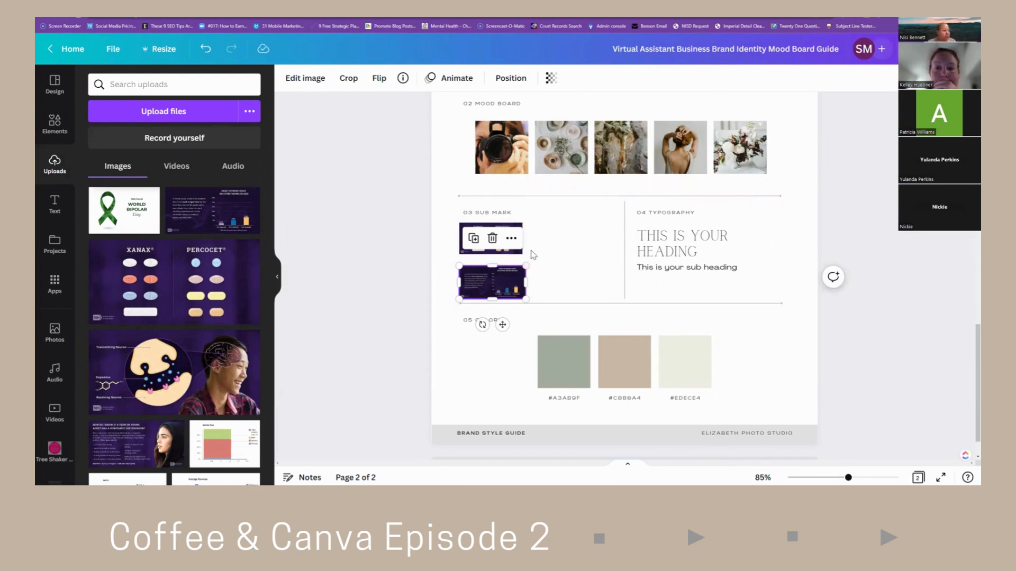
scroll(559, 246, "down", 1)
left_click(567, 305)
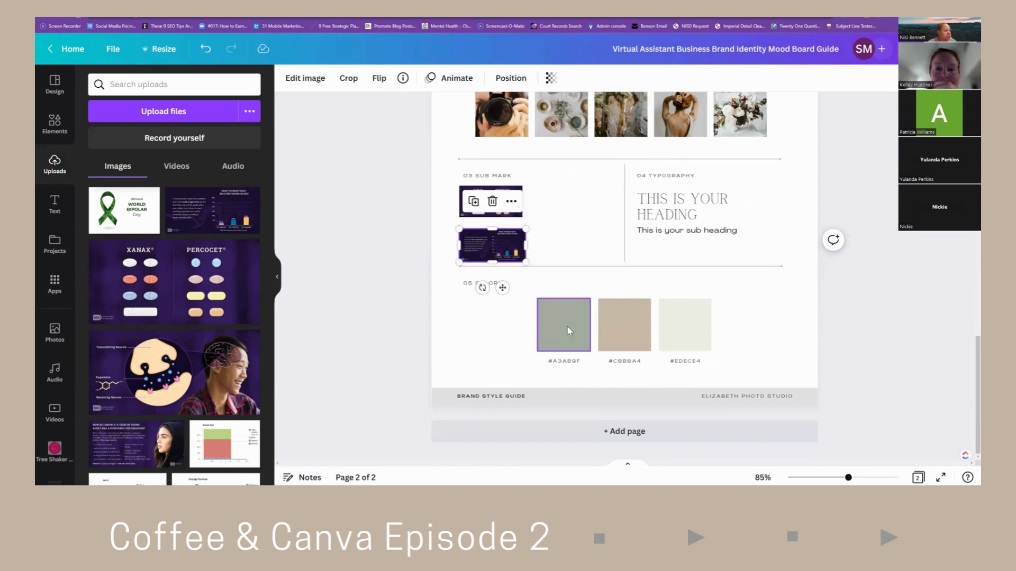
Recolor the three blocks under 05 Colors with the dark purple, light blue and coral from the Training 3.9.2023 Code 1 palette.
left_click(287, 78)
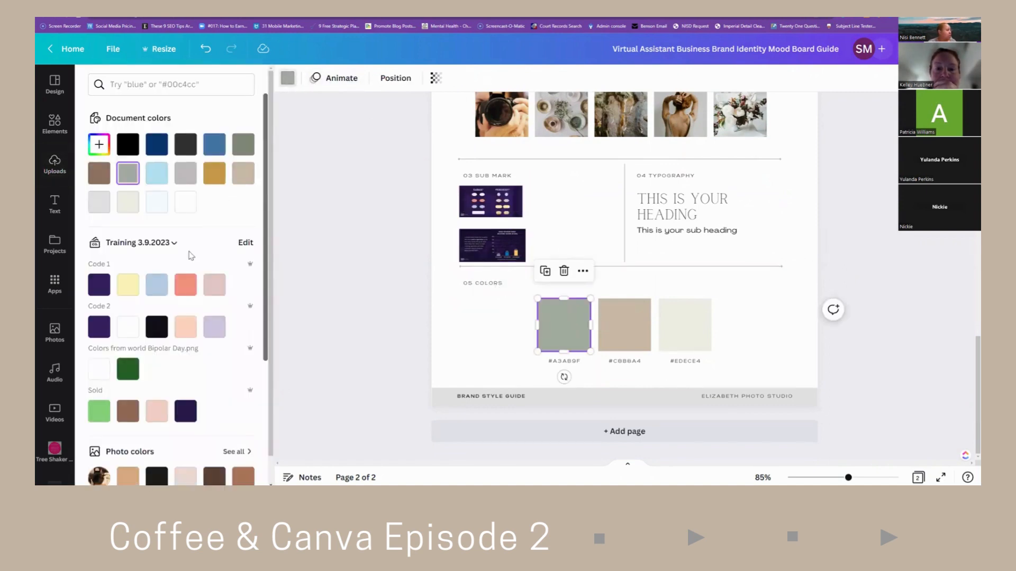
left_click(108, 290)
left_click(611, 324)
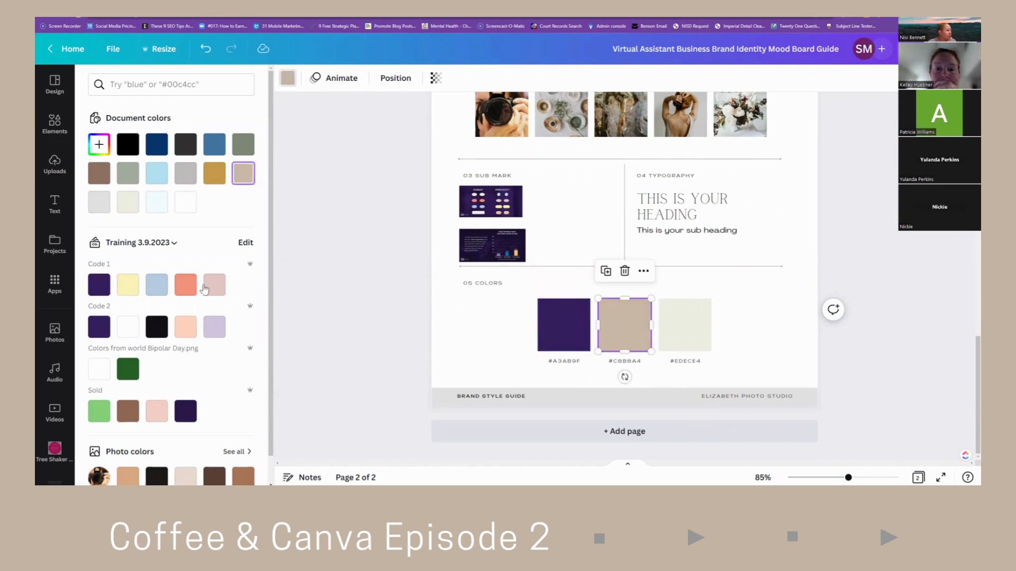
left_click(152, 285)
left_click(685, 324)
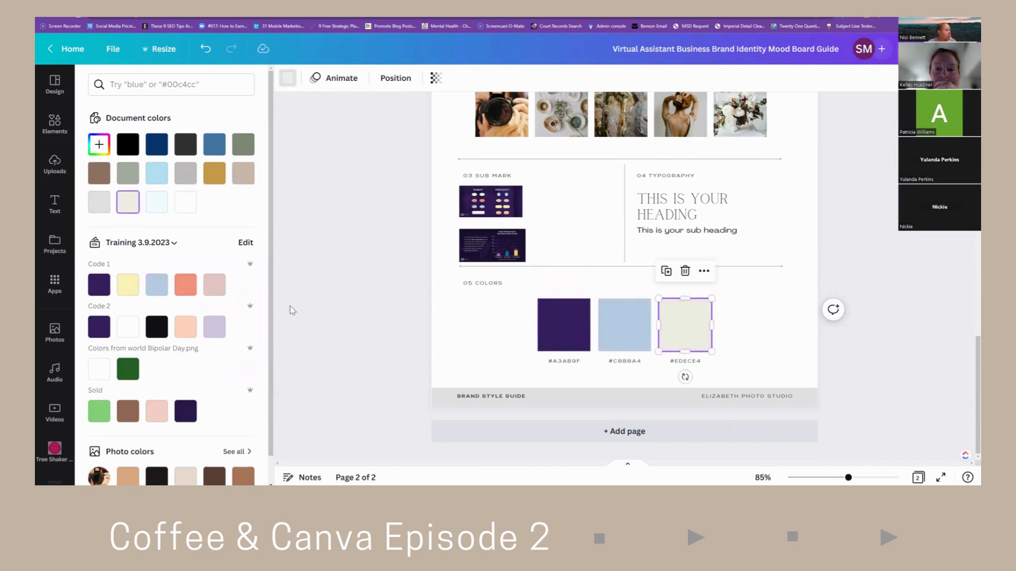
left_click(186, 285)
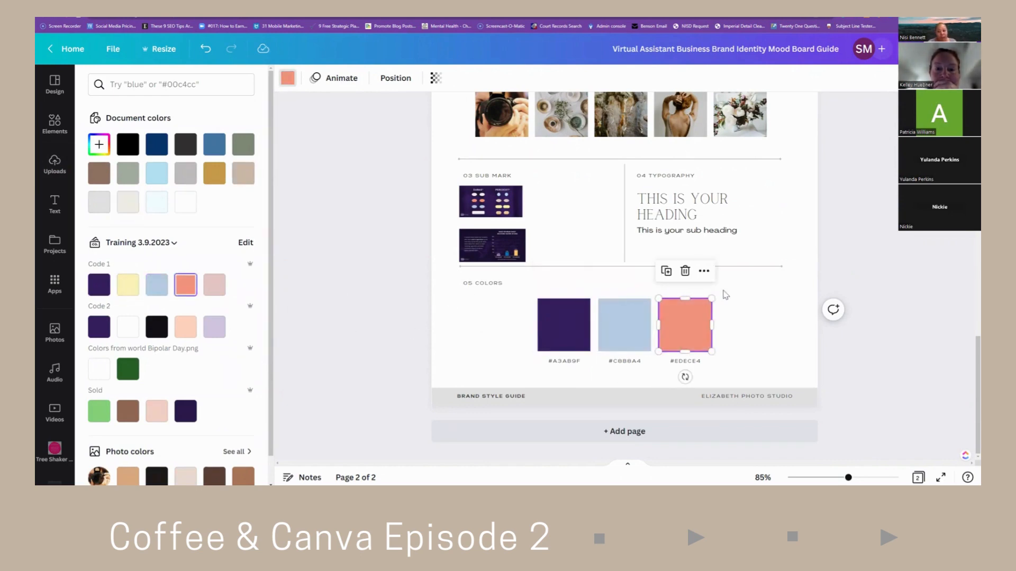
Recolor the 01 Main Logo banner with the pale yellow from the Code 1 palette.
scroll(703, 205, "up", 2)
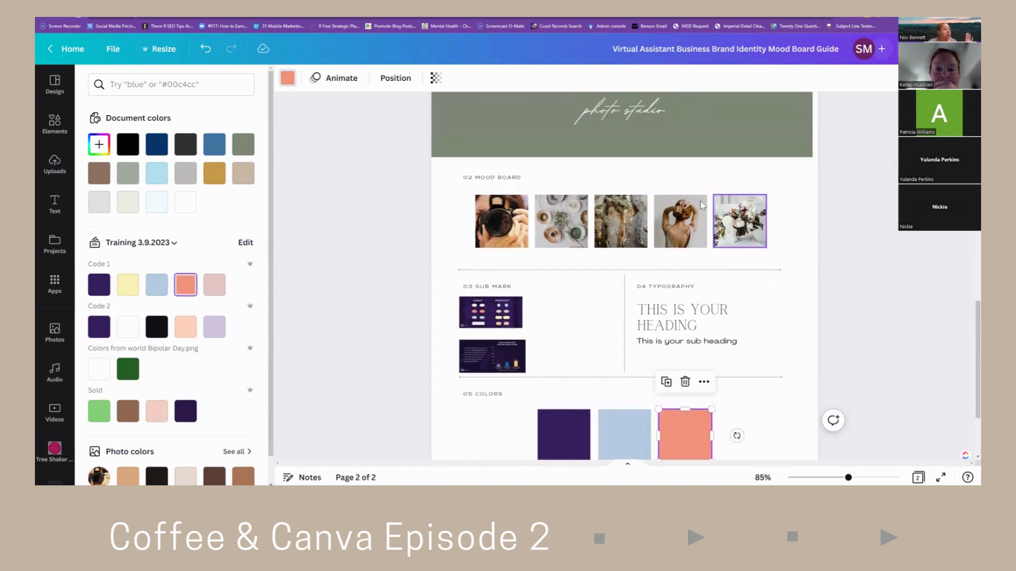
scroll(703, 205, "up", 1)
left_click(791, 208)
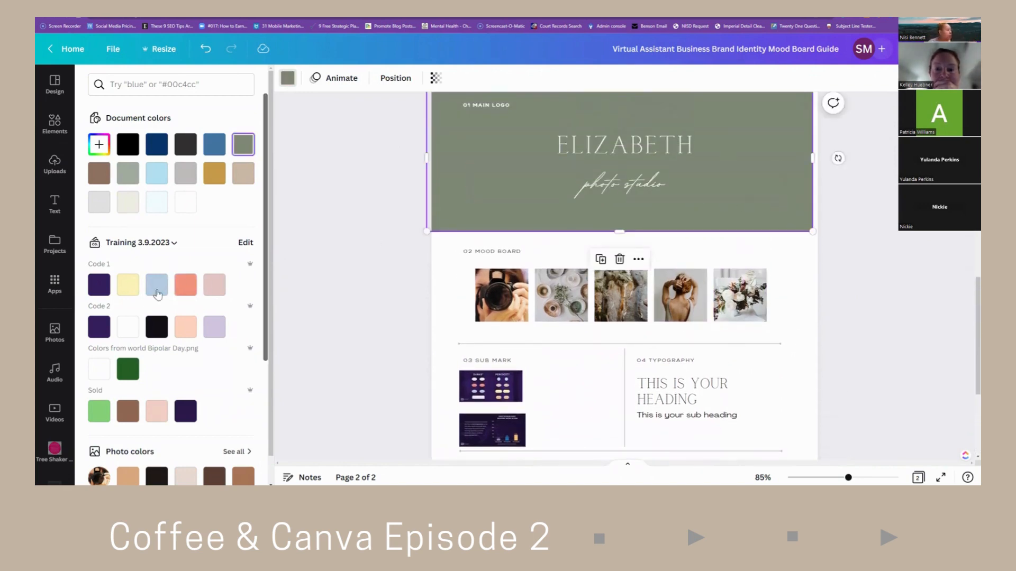
left_click(128, 285)
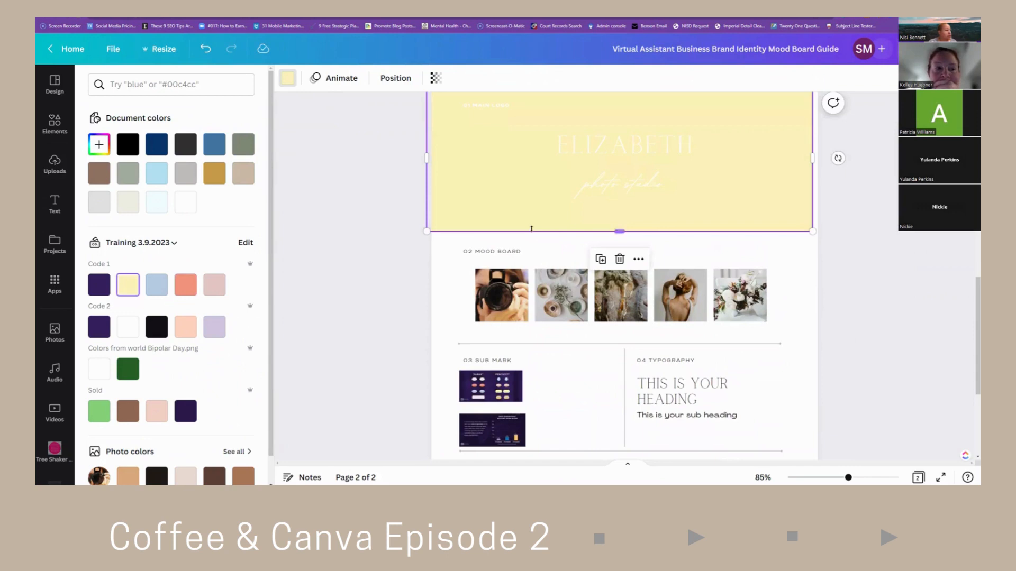
Apply the Brand Kit's script font to the "photo studio" text and Aileron Regular to the main logo heading above it.
left_click(620, 194)
left_click(299, 78)
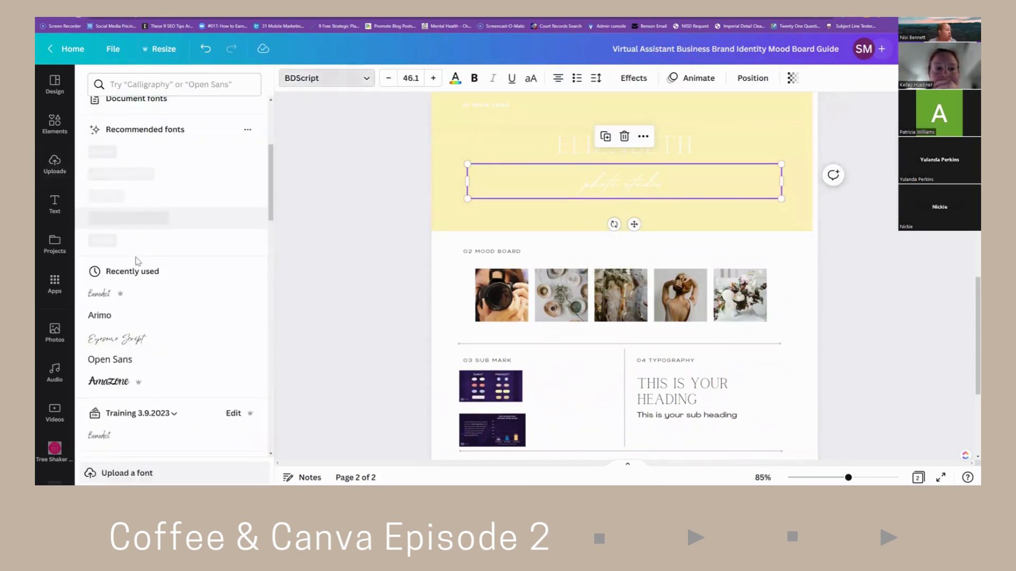
left_click(112, 295)
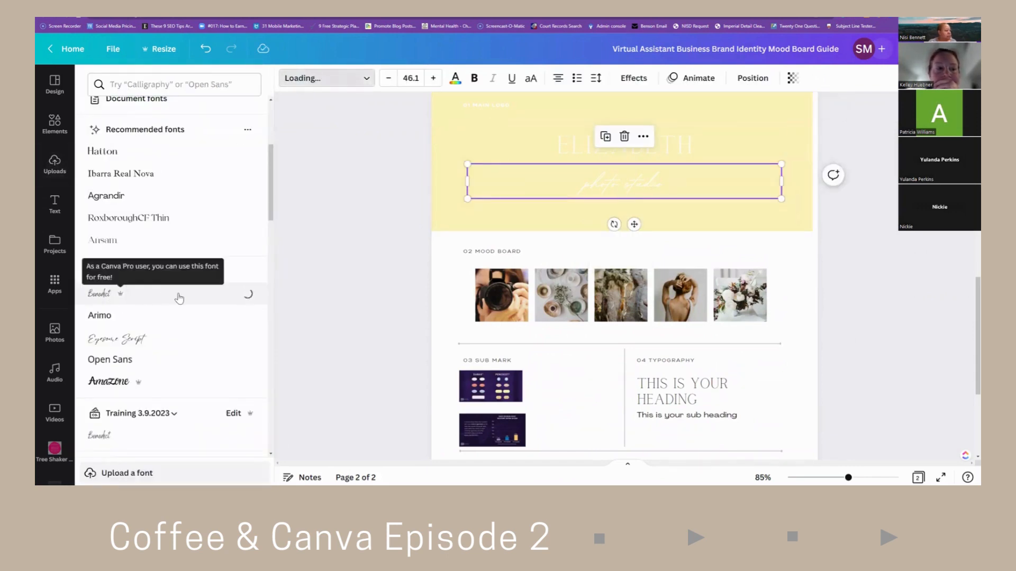
left_click(553, 153)
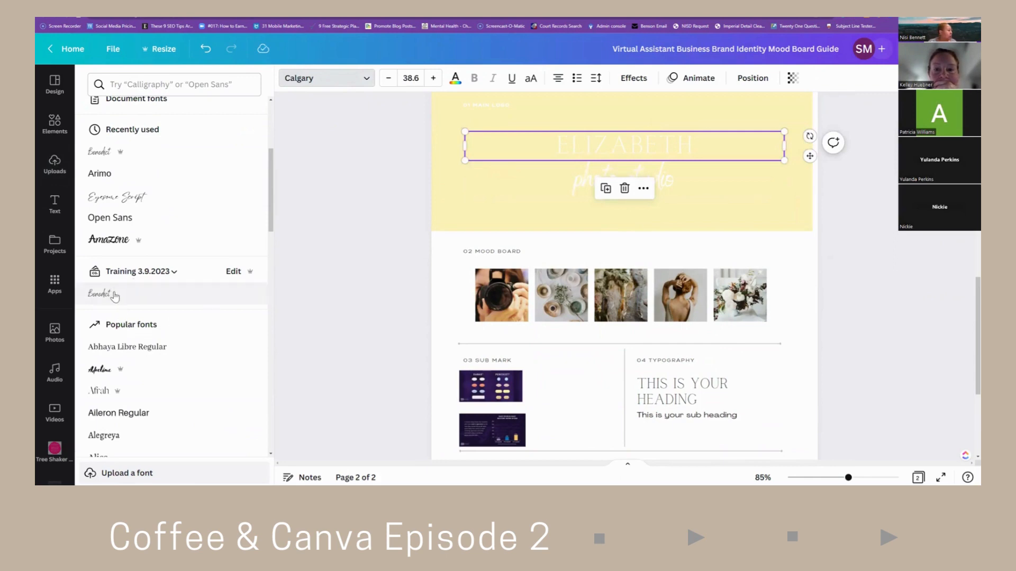
left_click(118, 413)
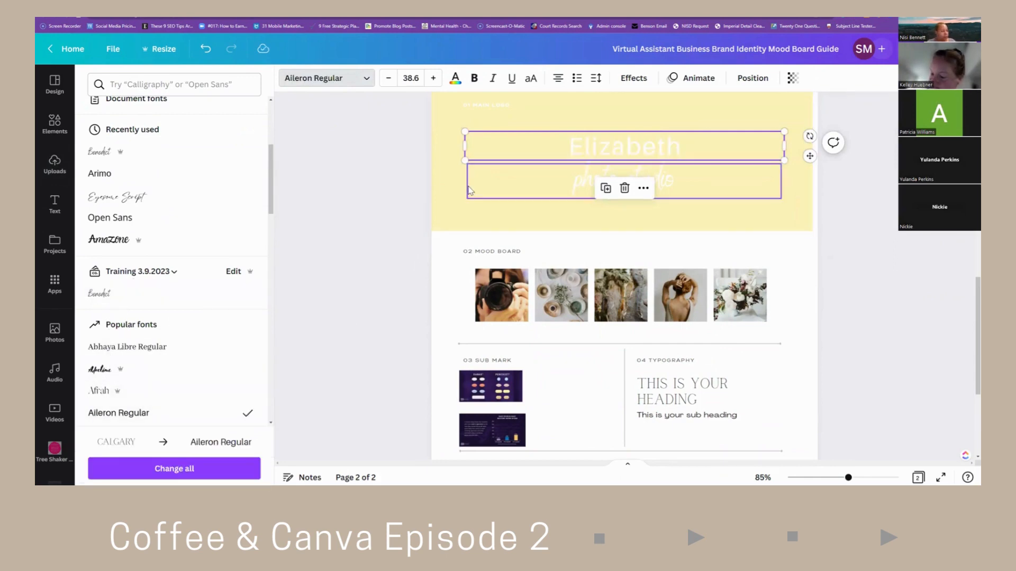
scroll(358, 189, "up", 2)
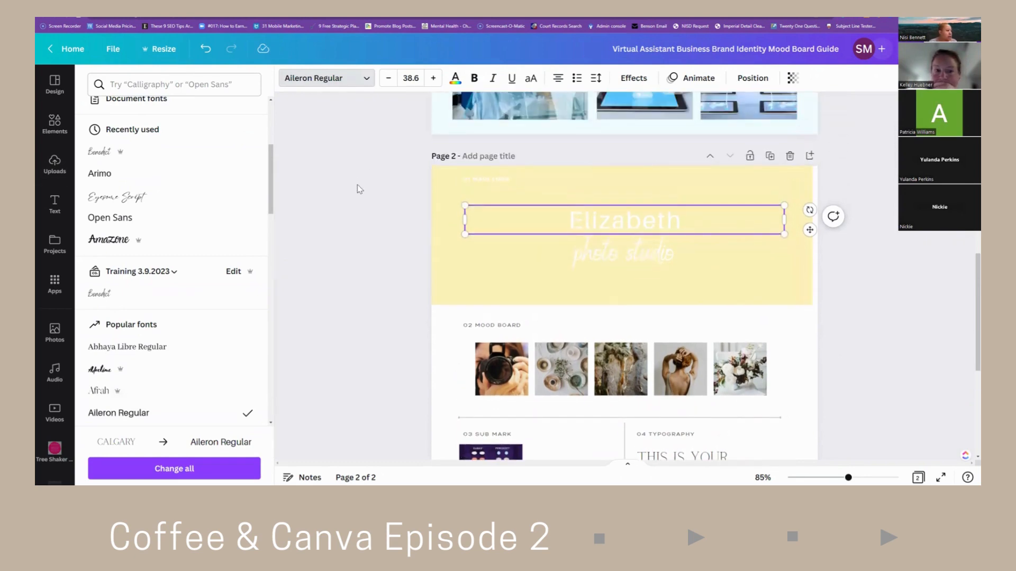
scroll(359, 188, "down", 3)
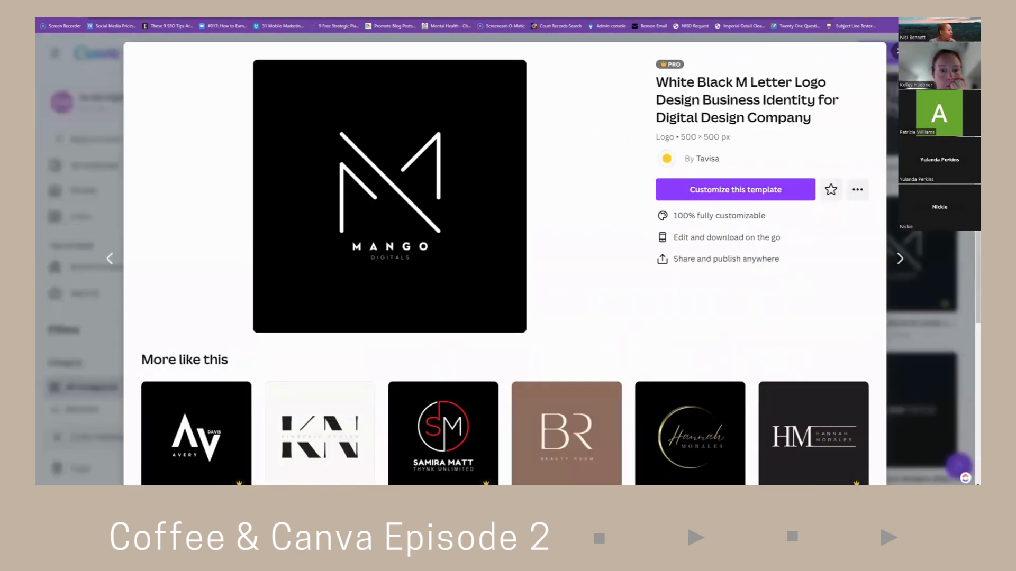
Leave the logo template preview, return to the Canva home page and create a blank Instagram Post (Square) design.
left_click(894, 52)
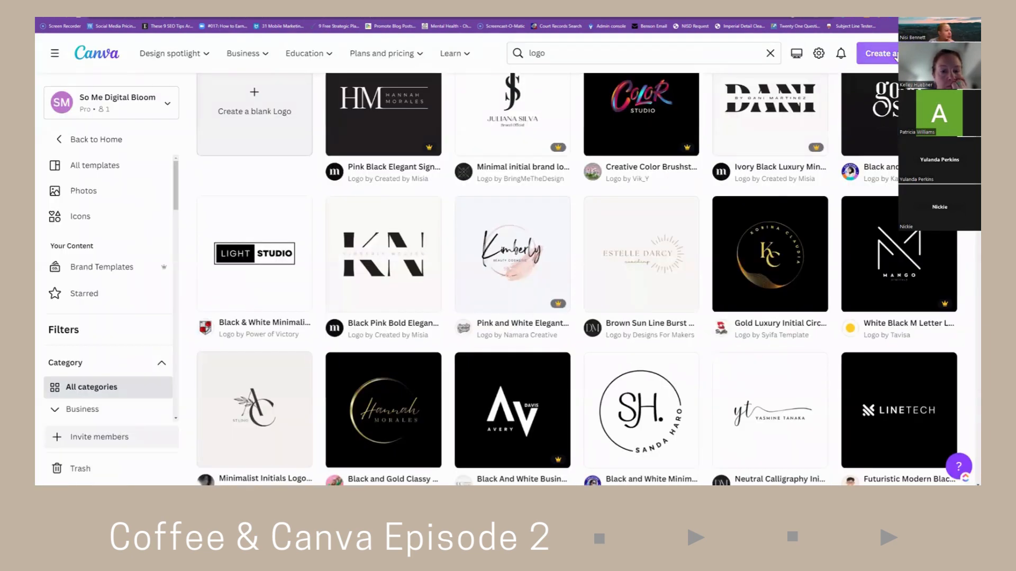
scroll(776, 194, "up", 4)
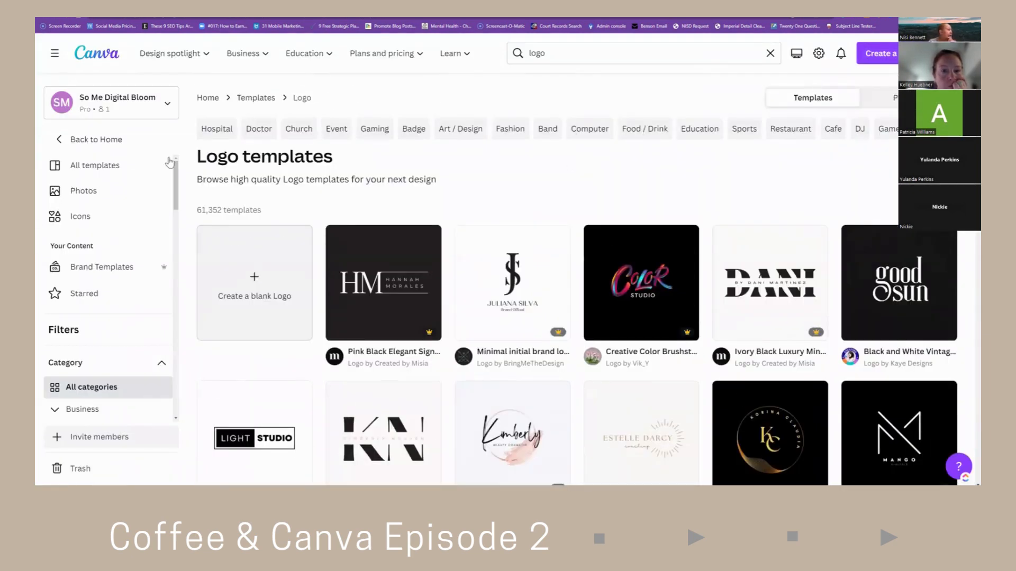
left_click(101, 142)
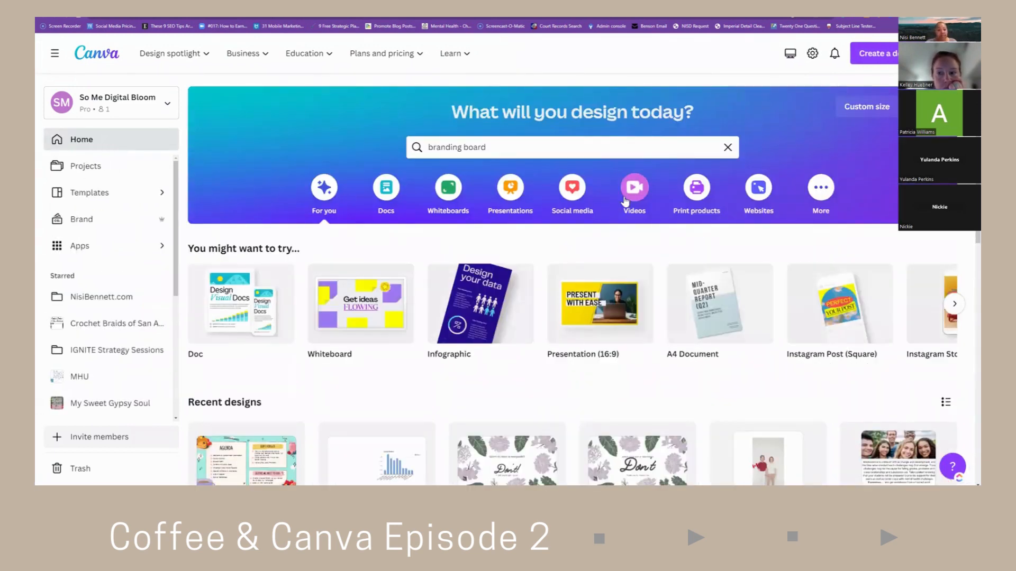
mouse_move(813, 318)
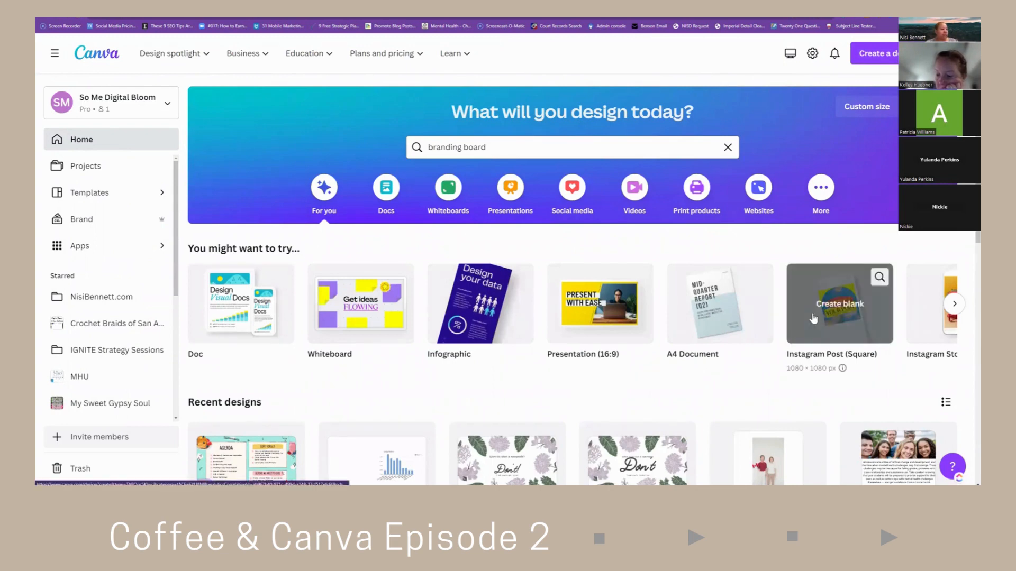
left_click(813, 318)
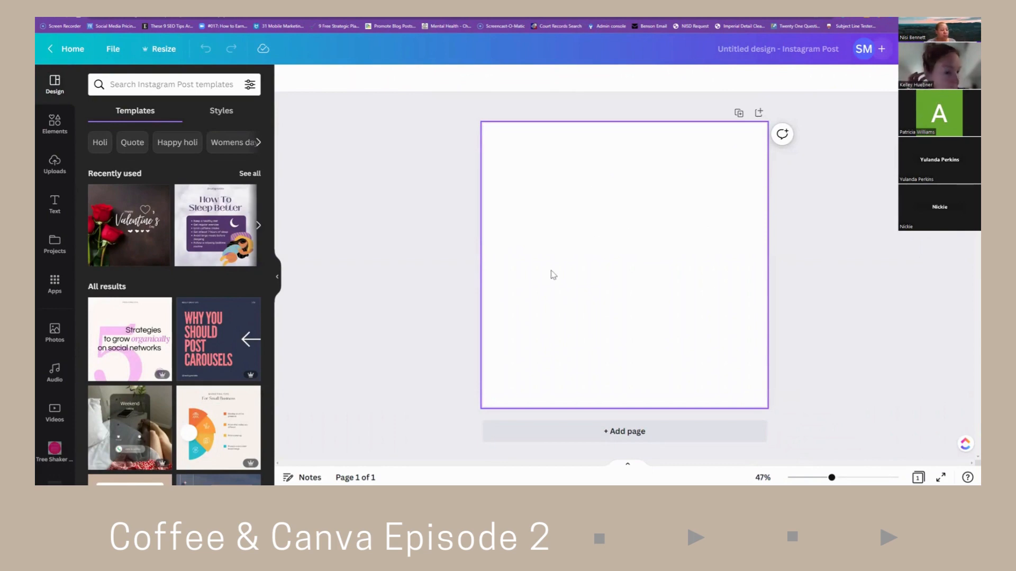
left_click(158, 50)
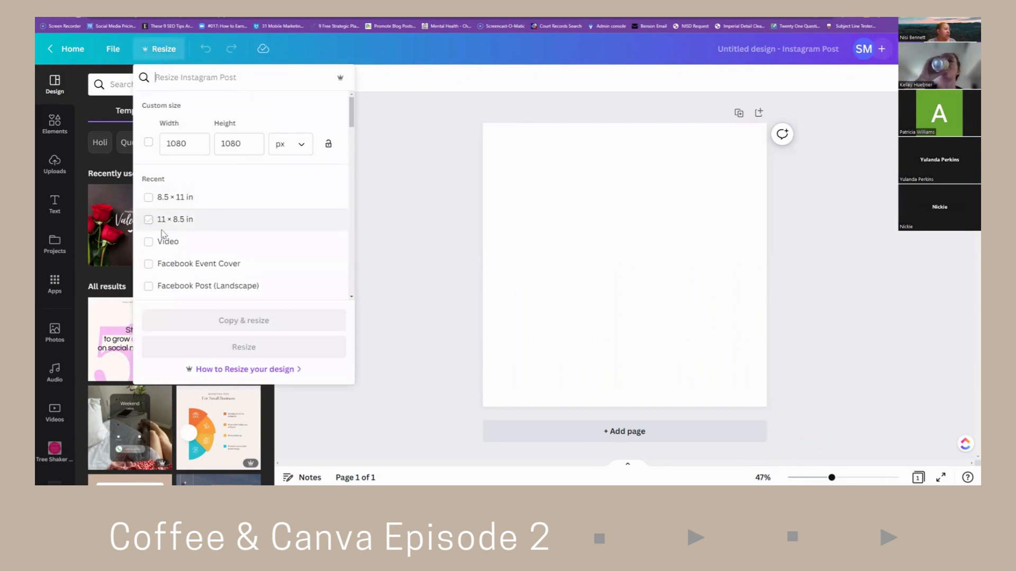
left_click(168, 266)
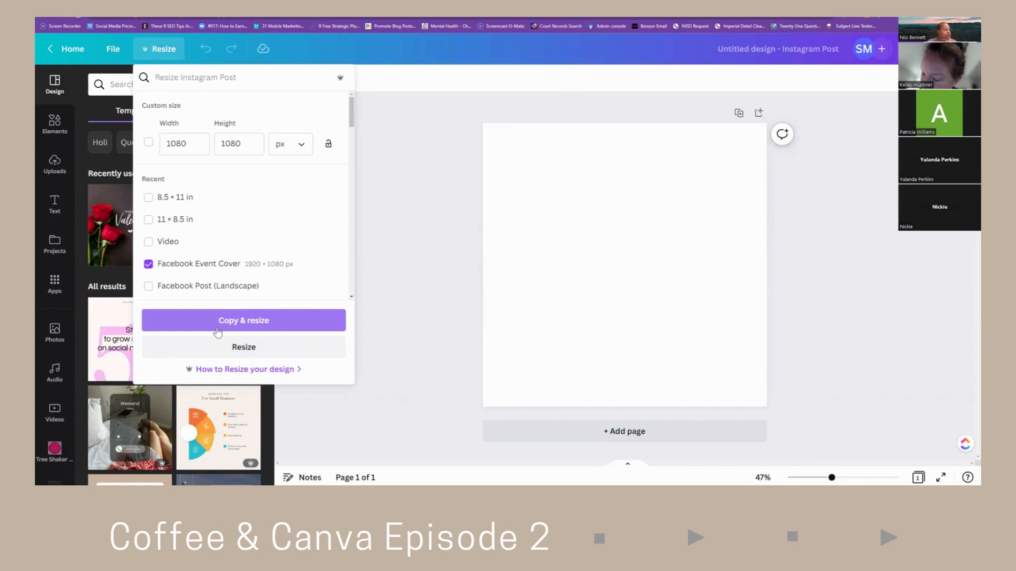
left_click(401, 233)
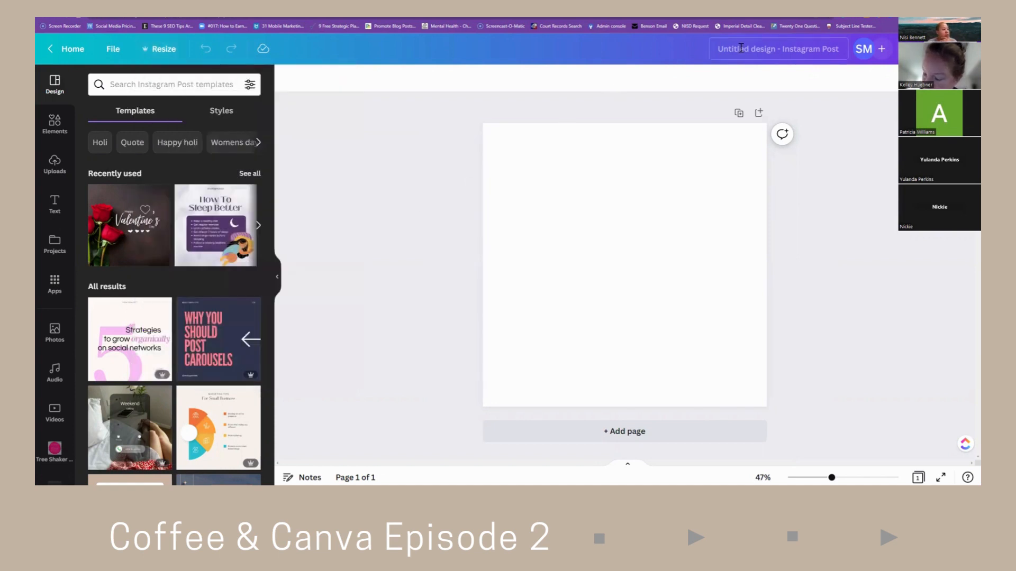
Rename the Instagram post design as TEMPLATE and search its templates for "real estate".
type("TE")
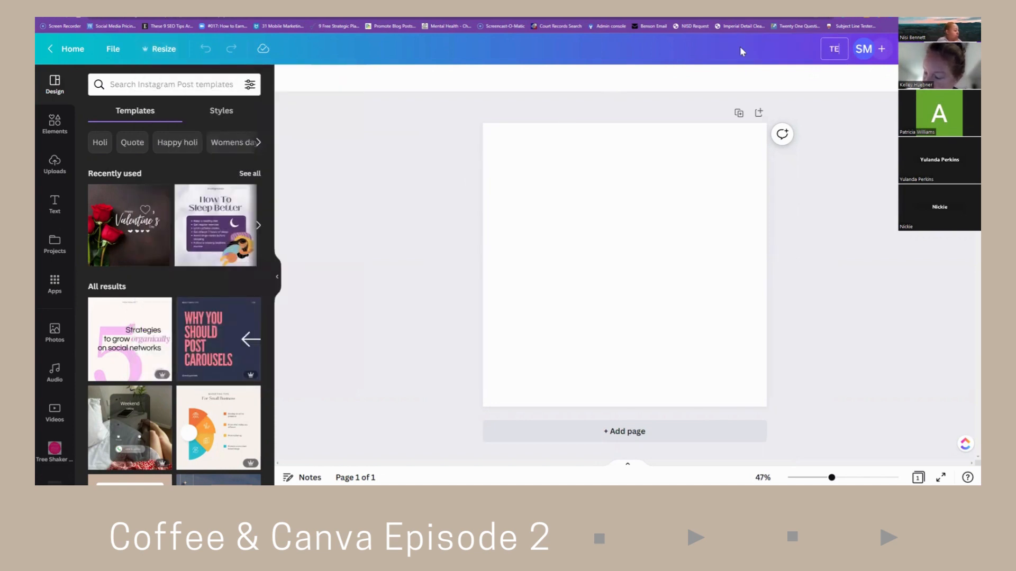
type("MPLATE")
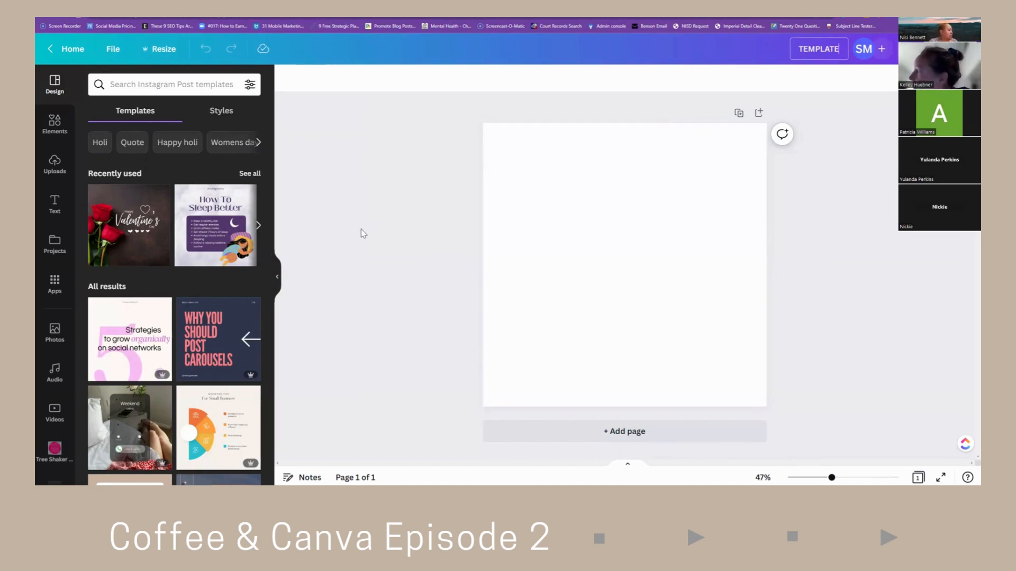
left_click(164, 85)
type("real")
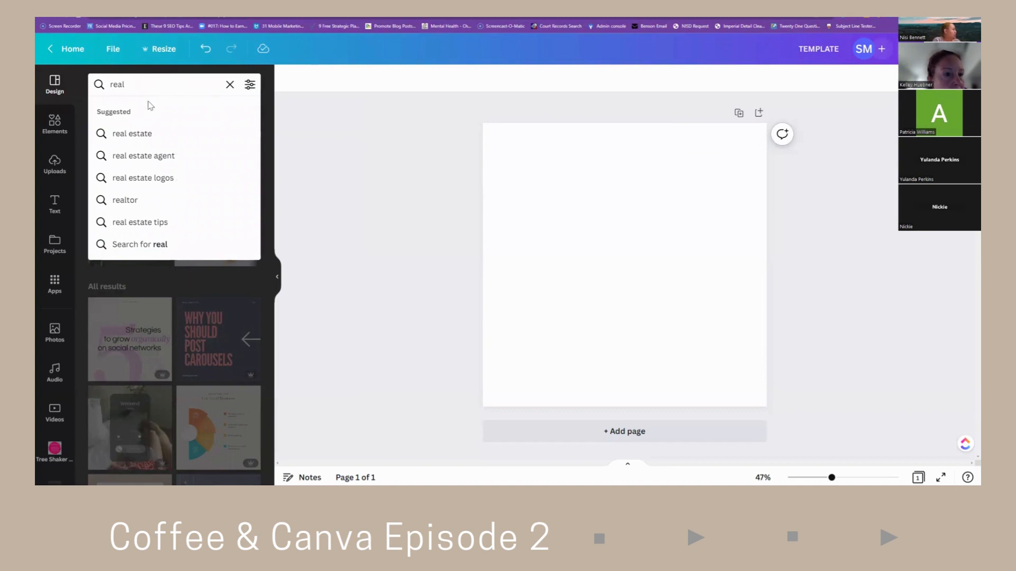
left_click(127, 133)
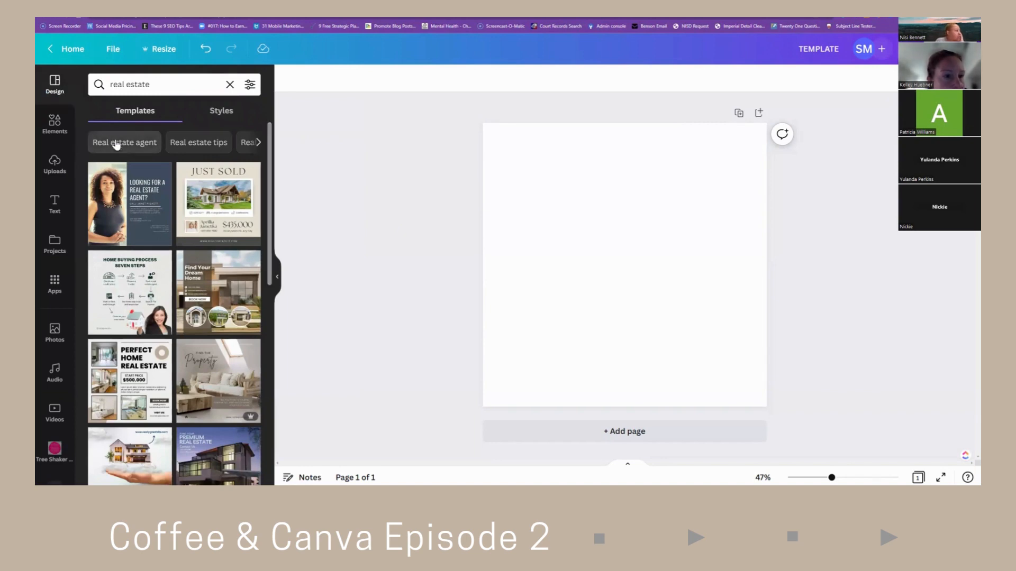
Browse the real estate templates and apply the "Find Your Dream Home" template to the blank page.
scroll(178, 217, "down", 2)
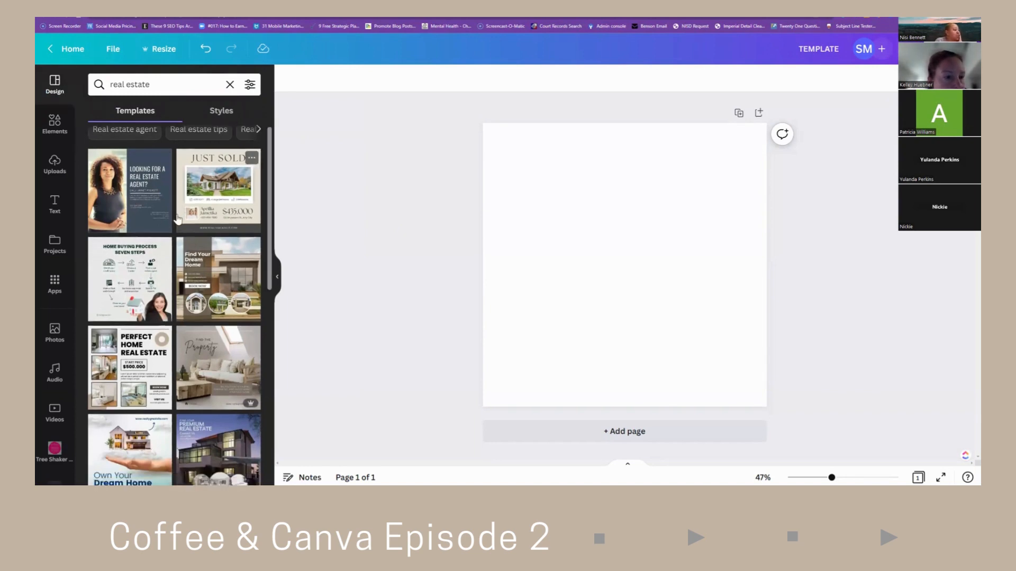
scroll(177, 219, "down", 4)
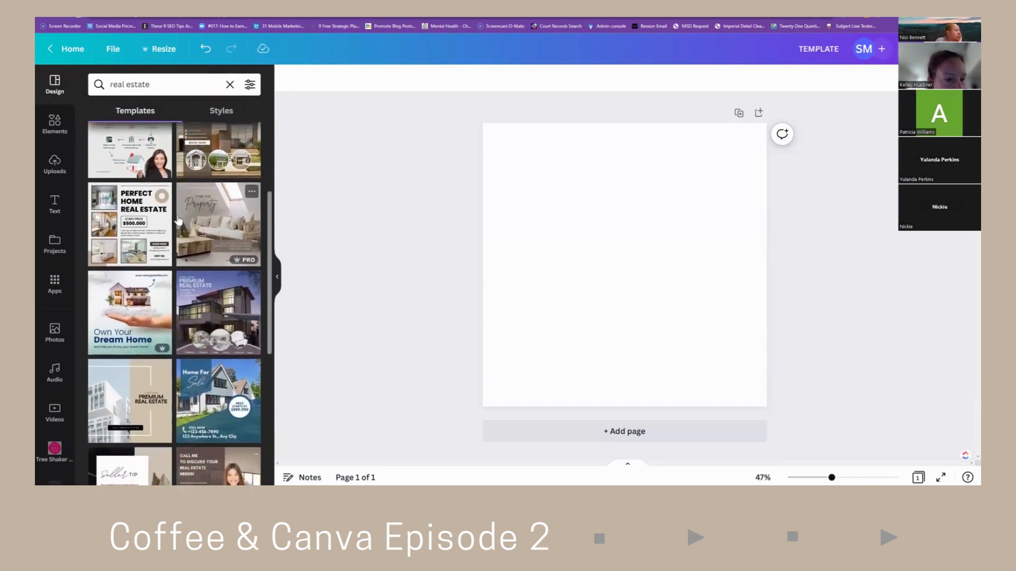
scroll(175, 227, "down", 6)
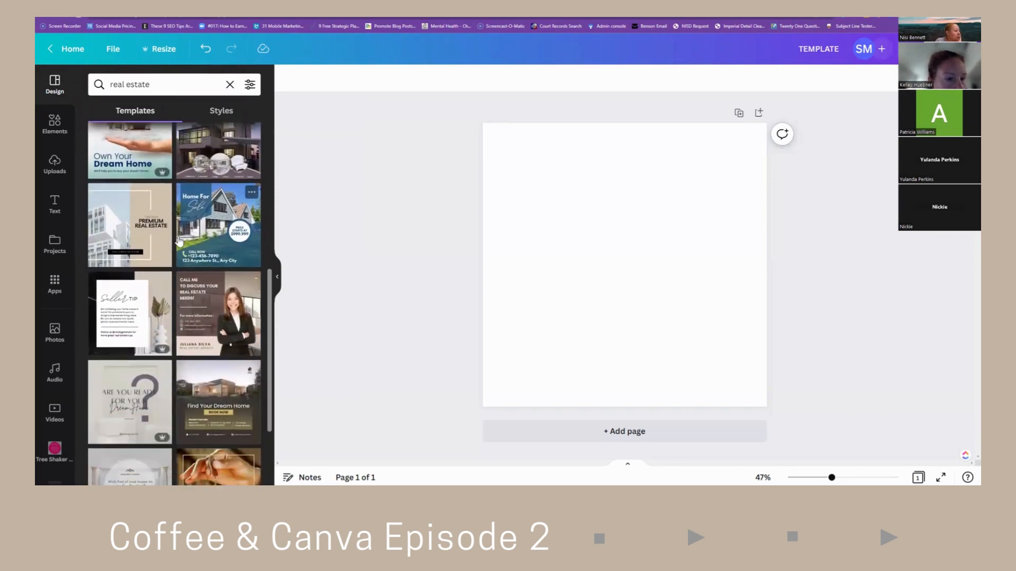
scroll(178, 242, "down", 4)
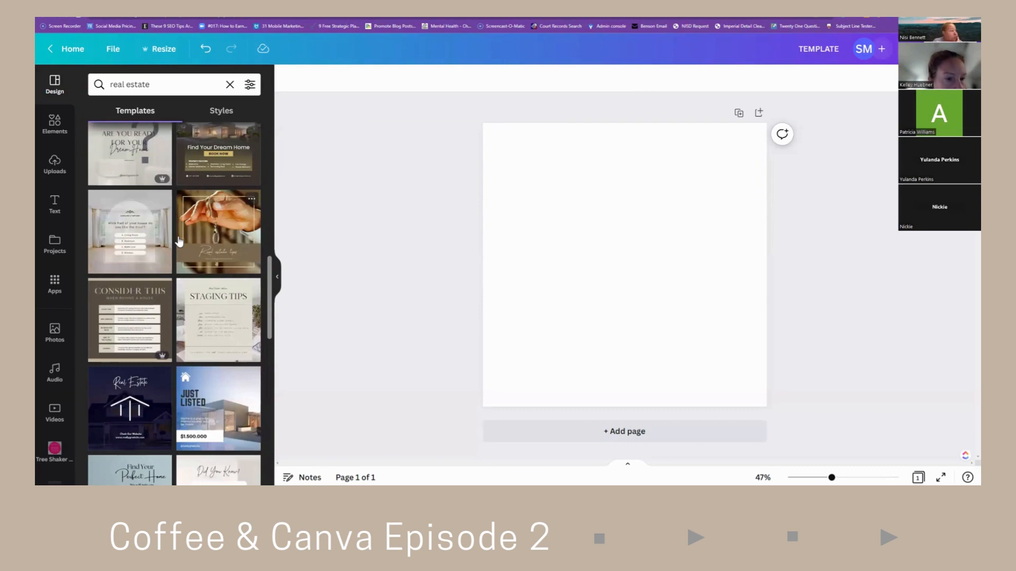
scroll(179, 242, "up", 8)
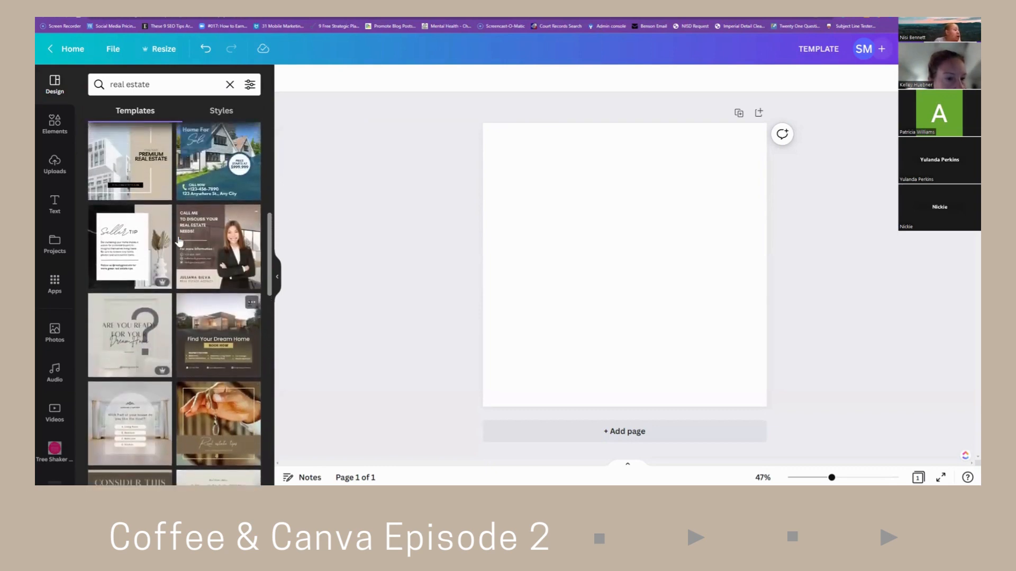
scroll(178, 242, "up", 6)
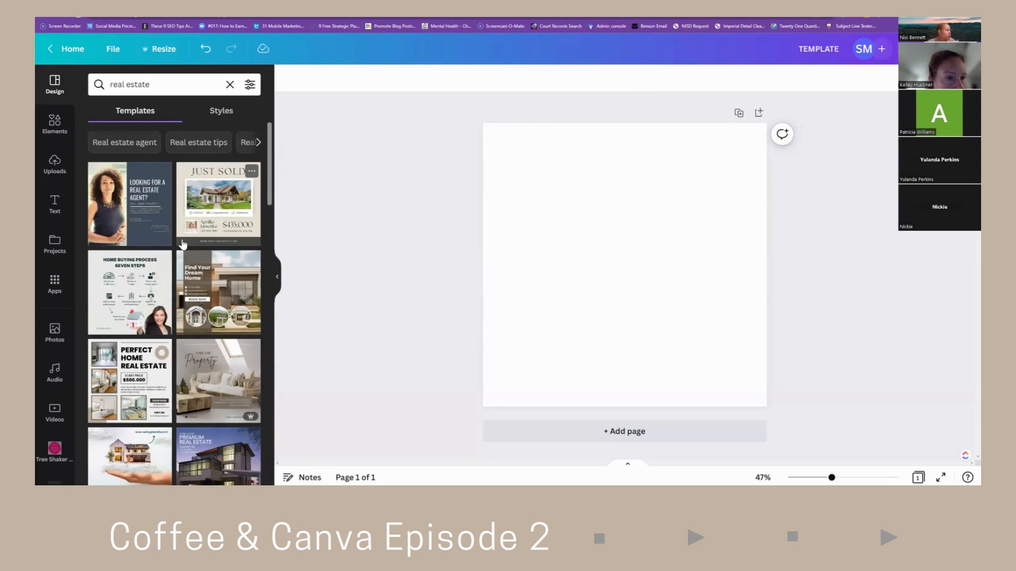
left_click(215, 280)
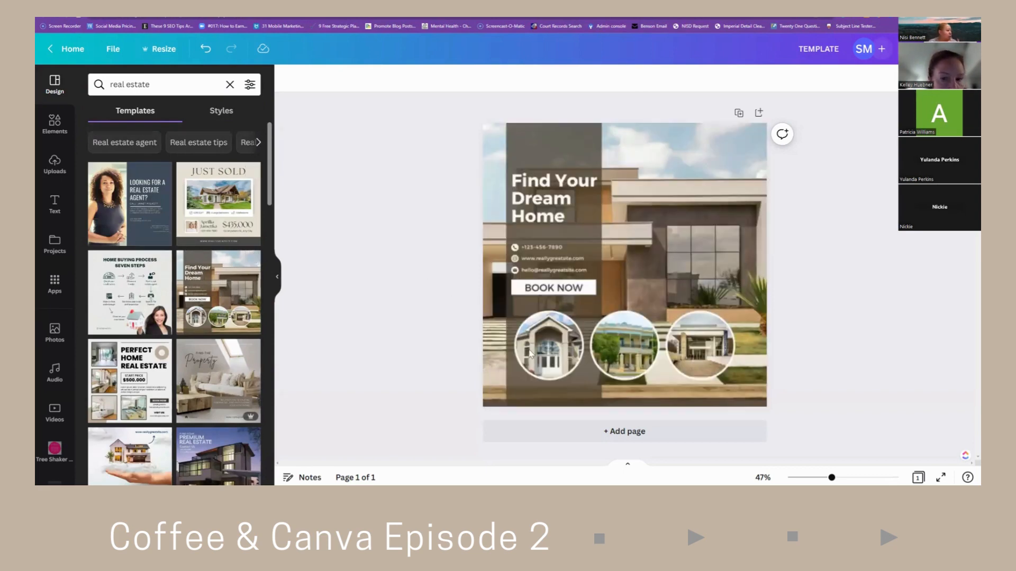
Add a second page and apply the "Find the Property" living-room template to it.
left_click(530, 353)
left_click(546, 429)
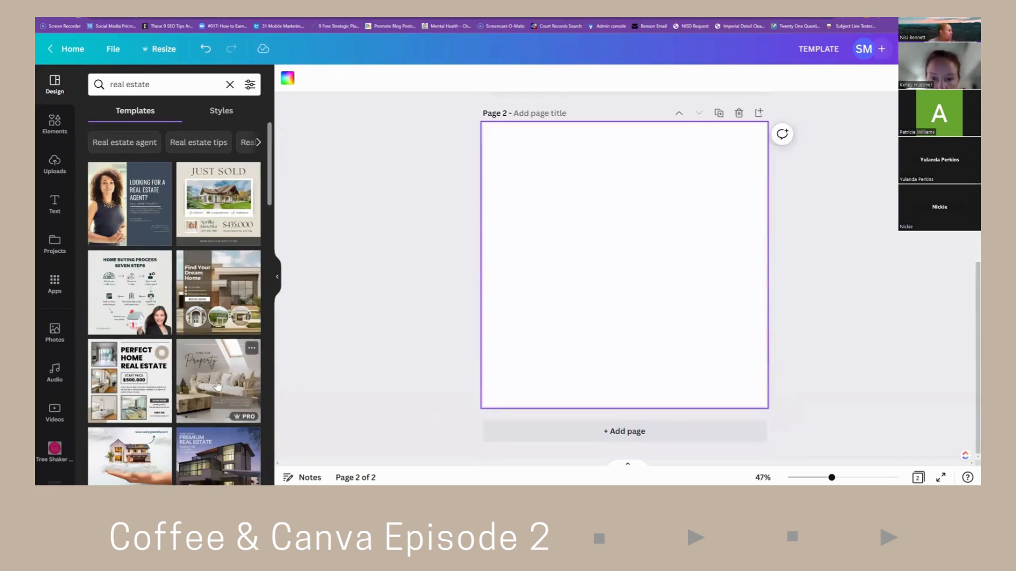
left_click(217, 386)
left_click(604, 296)
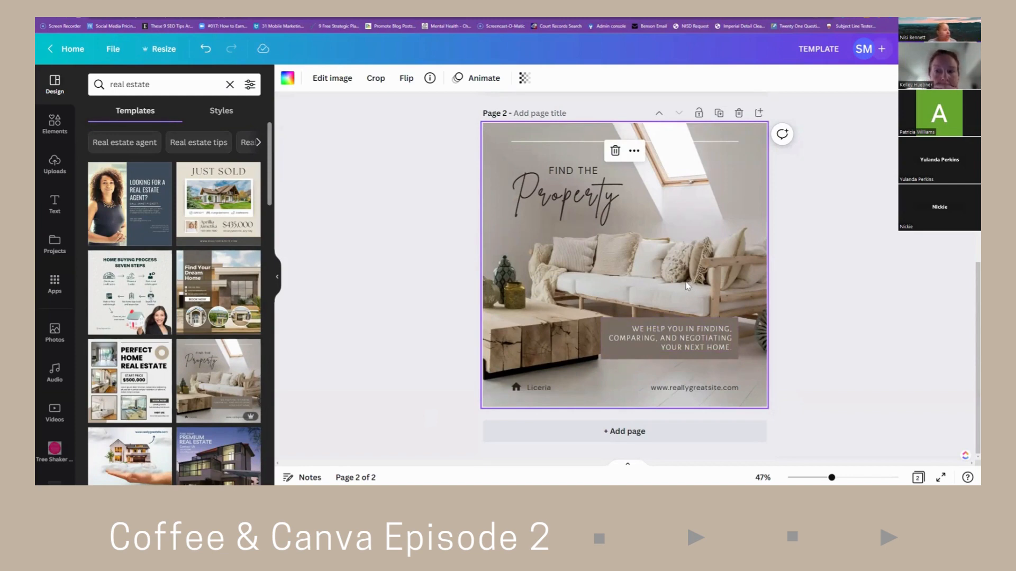
scroll(687, 286, "up", 5)
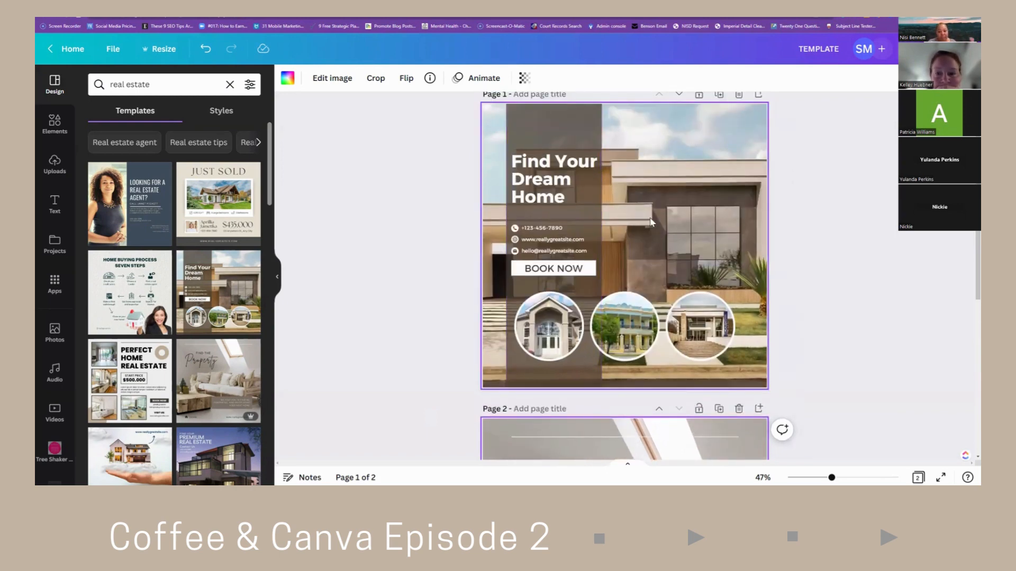
Delete the living-room page 2 and duplicate the "Find Your Dream Home" page.
scroll(656, 239, "up", 1)
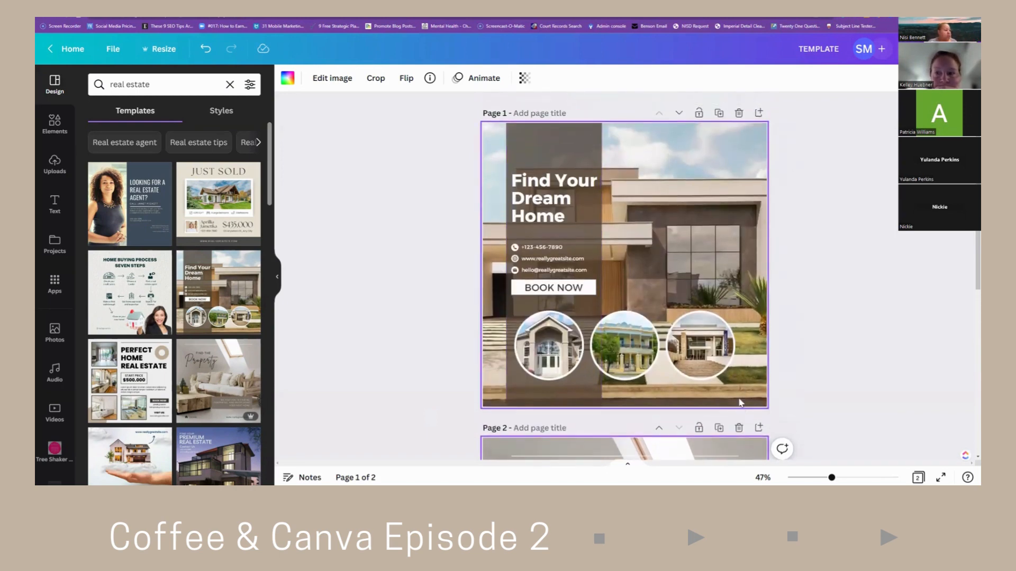
left_click(739, 426)
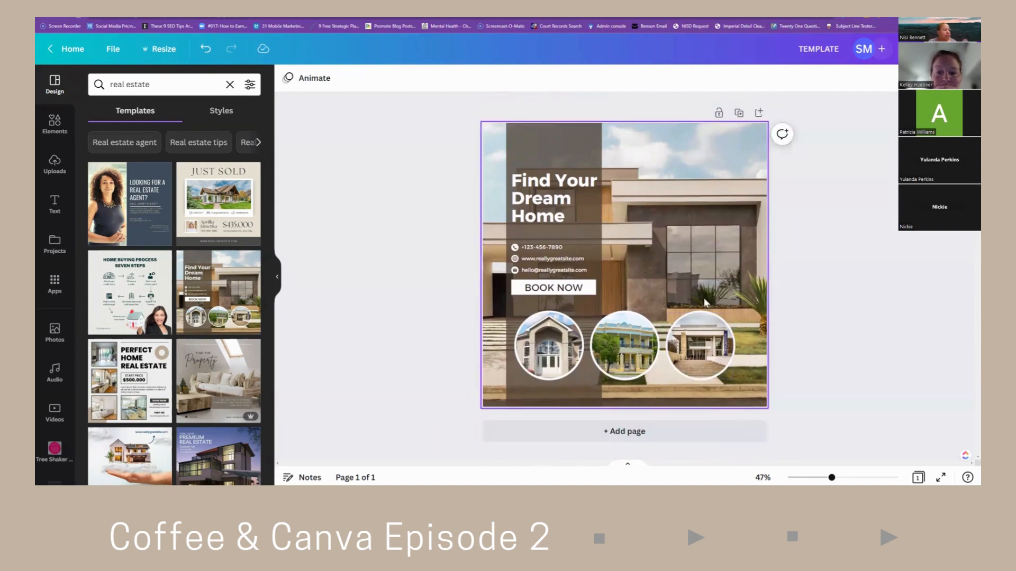
left_click(739, 114)
Title page 1 of the design "Template".
scroll(626, 262, "up", 3)
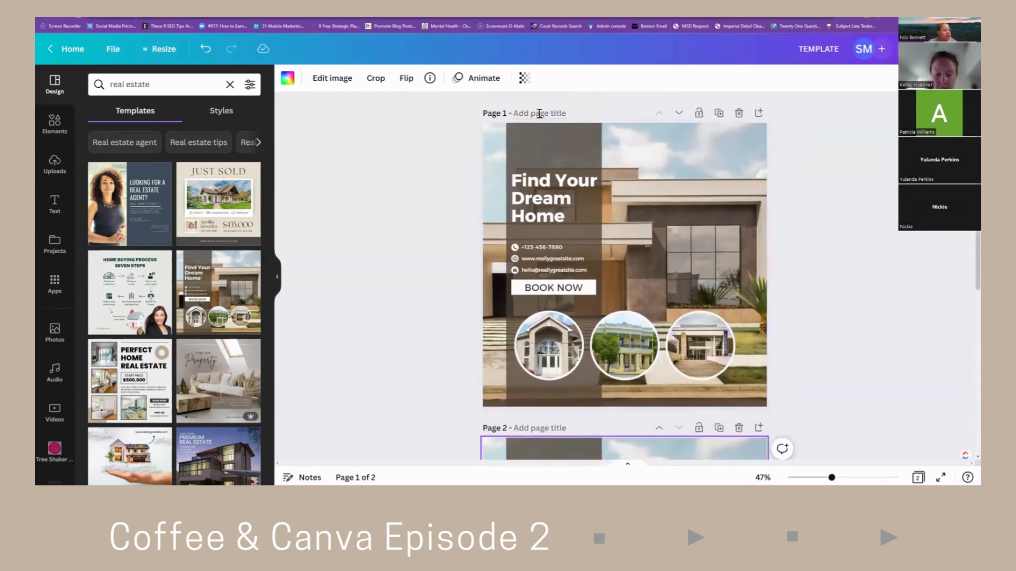
left_click(539, 114)
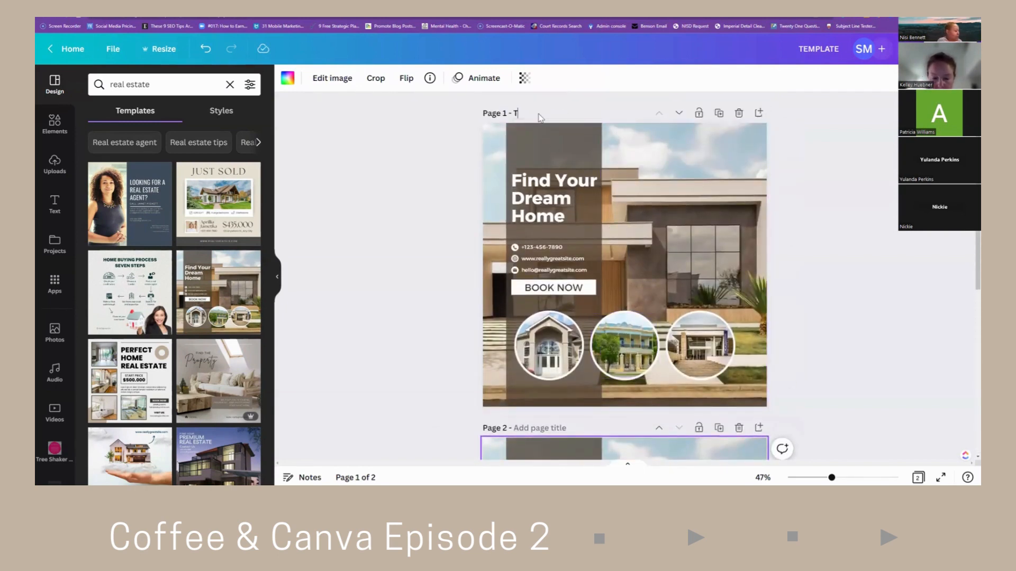
type("Templ")
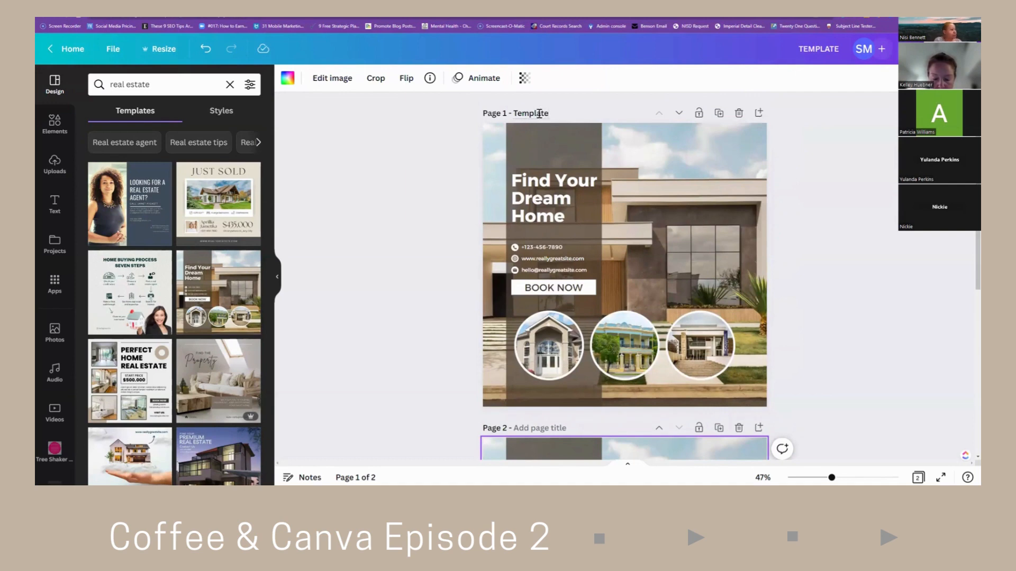
type("ate")
left_click(654, 203)
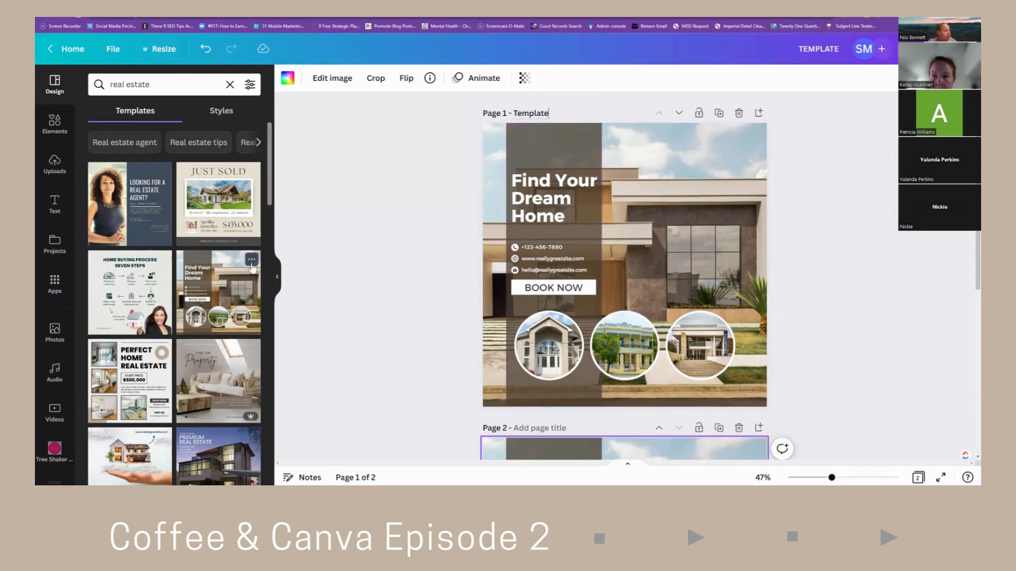
Open the details of the "Find Your Dream Home" template and list more templates by its creator, yellow bananas.
left_click(252, 260)
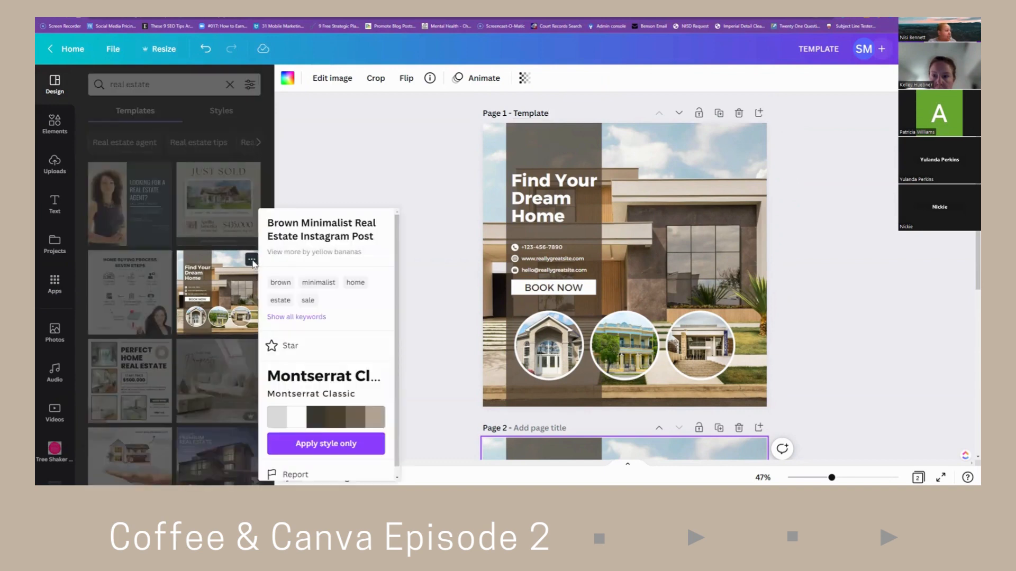
scroll(319, 293, "down", 1)
scroll(321, 291, "up", 1)
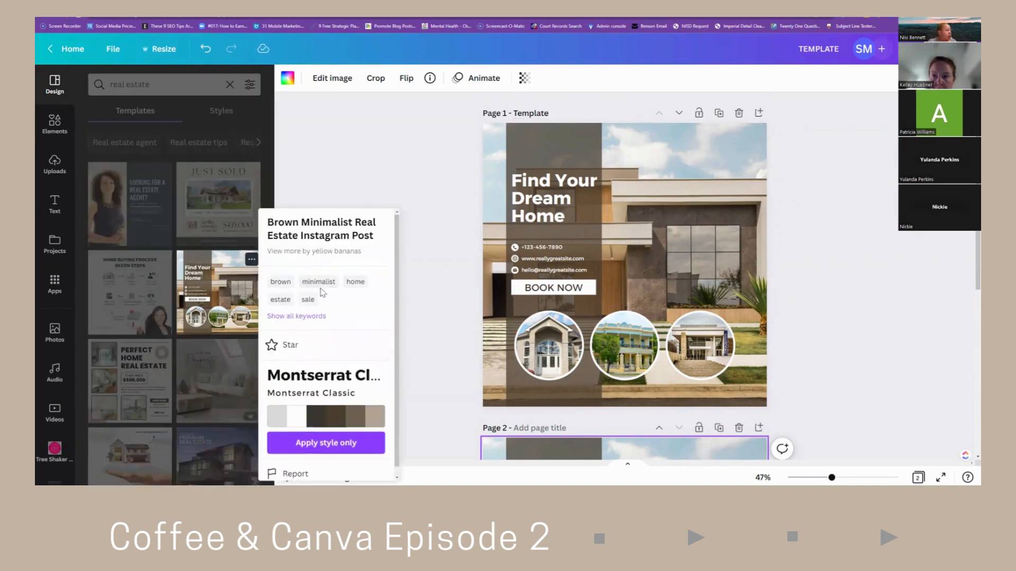
left_click(331, 254)
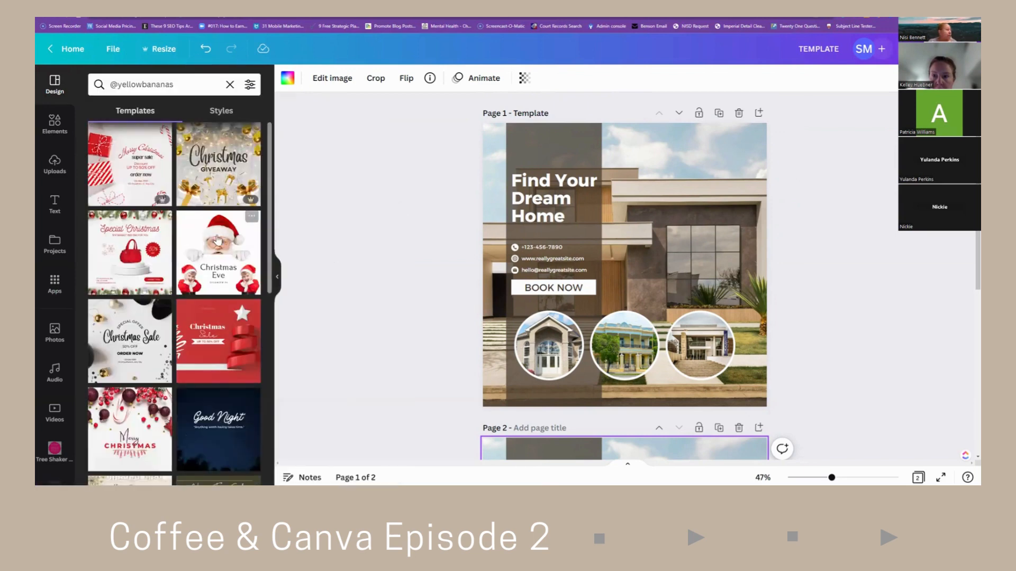
Browse the yellow bananas template collection for designs in a matching style, and clear the template search.
scroll(195, 242, "down", 6)
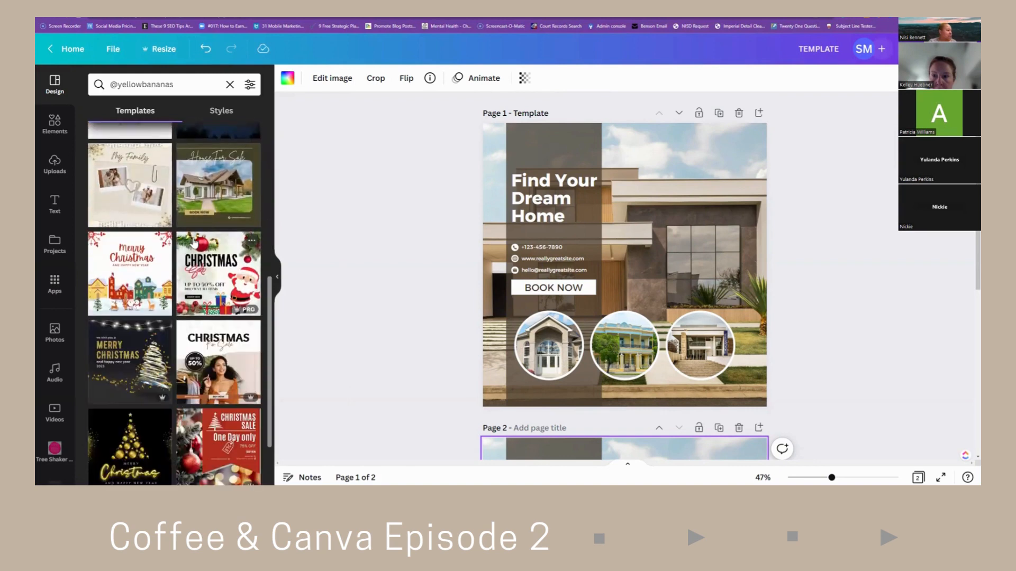
scroll(193, 245, "down", 5)
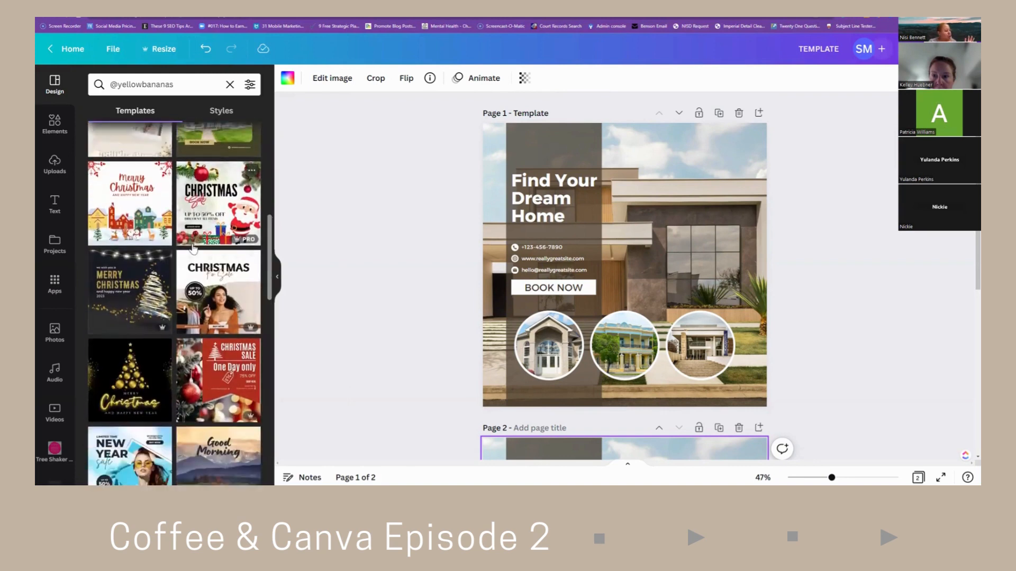
scroll(193, 249, "down", 5)
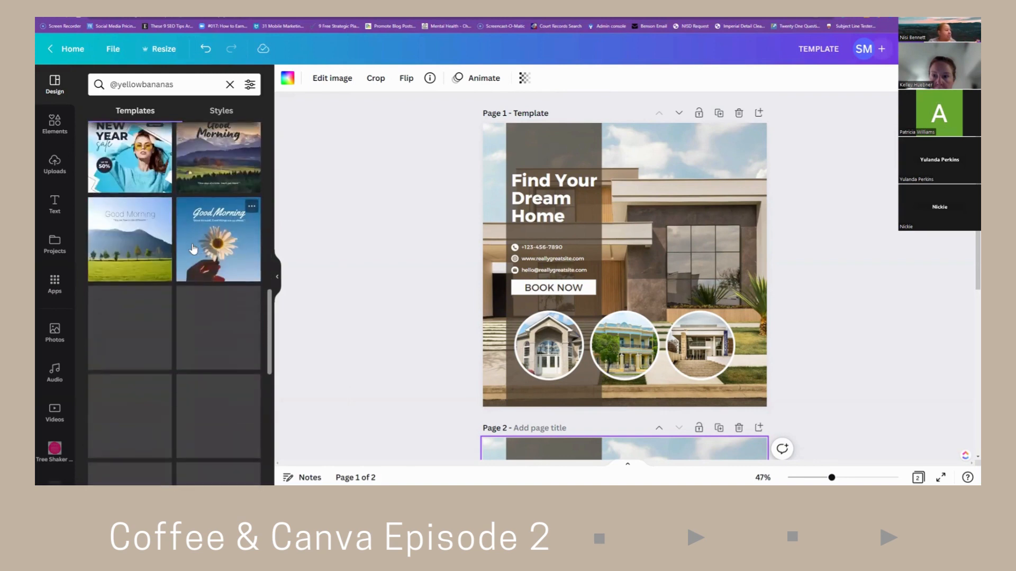
scroll(193, 248, "down", 8)
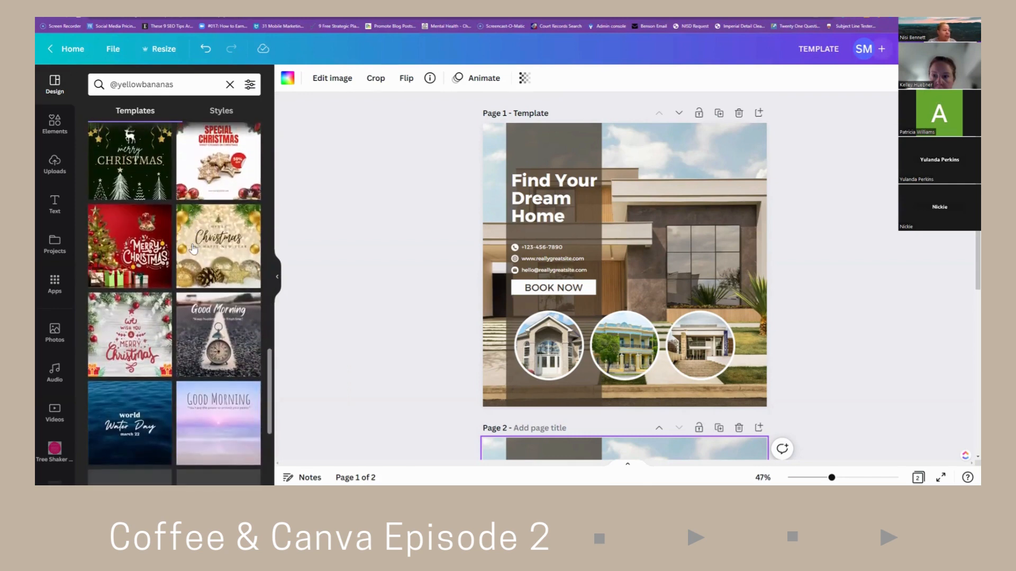
scroll(193, 245, "down", 2)
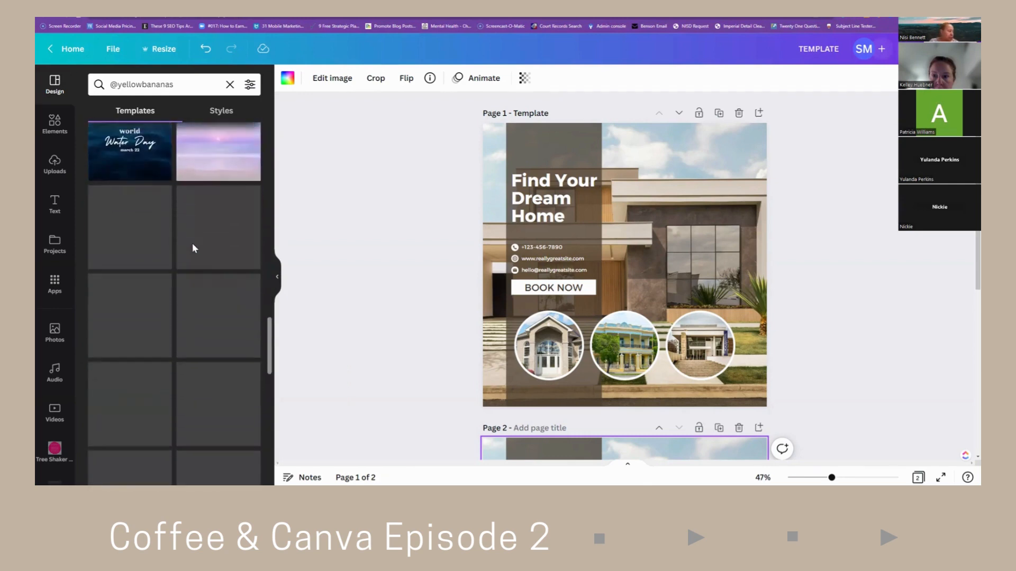
scroll(192, 246, "down", 5)
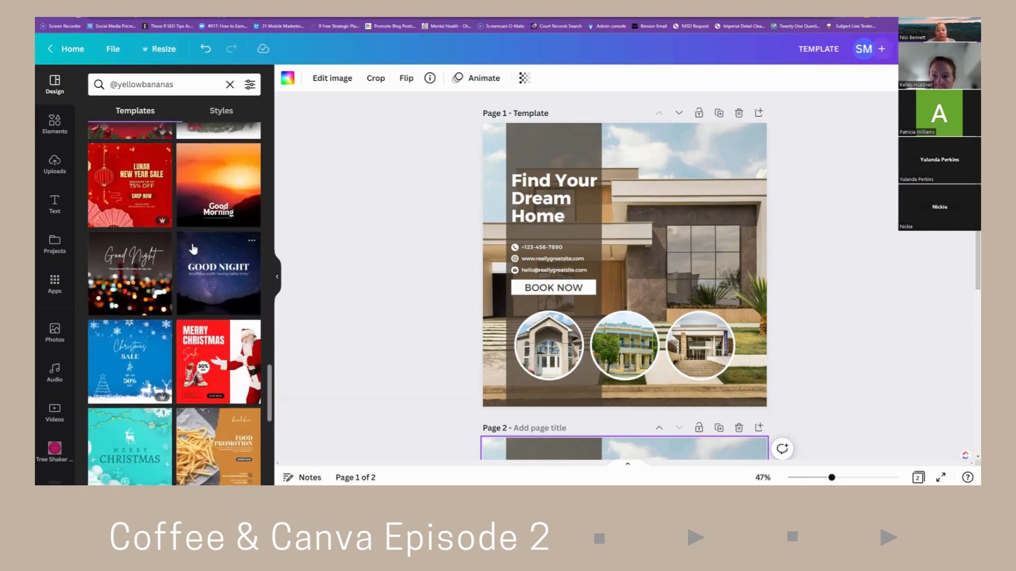
scroll(193, 249, "down", 5)
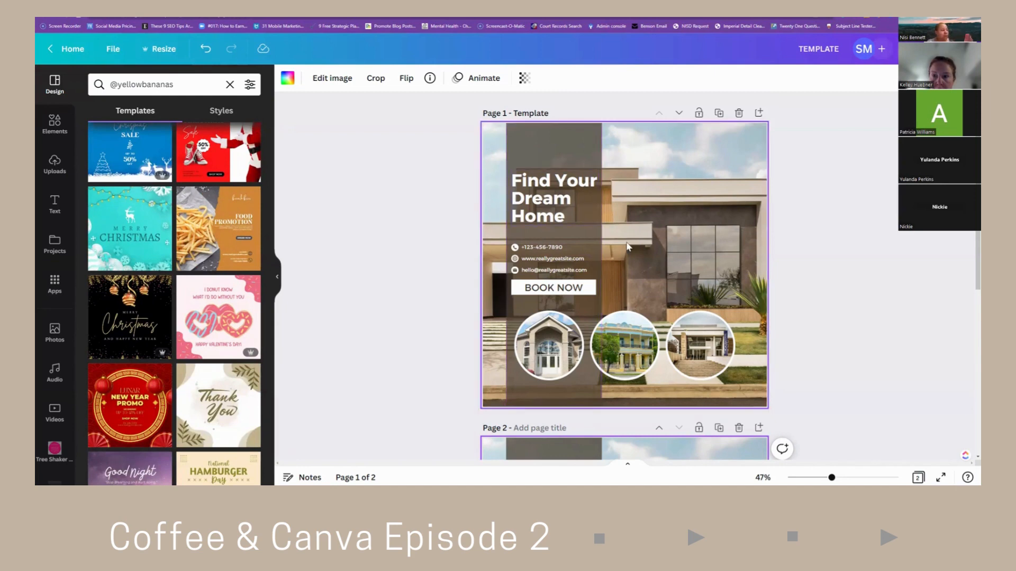
scroll(205, 309, "down", 5)
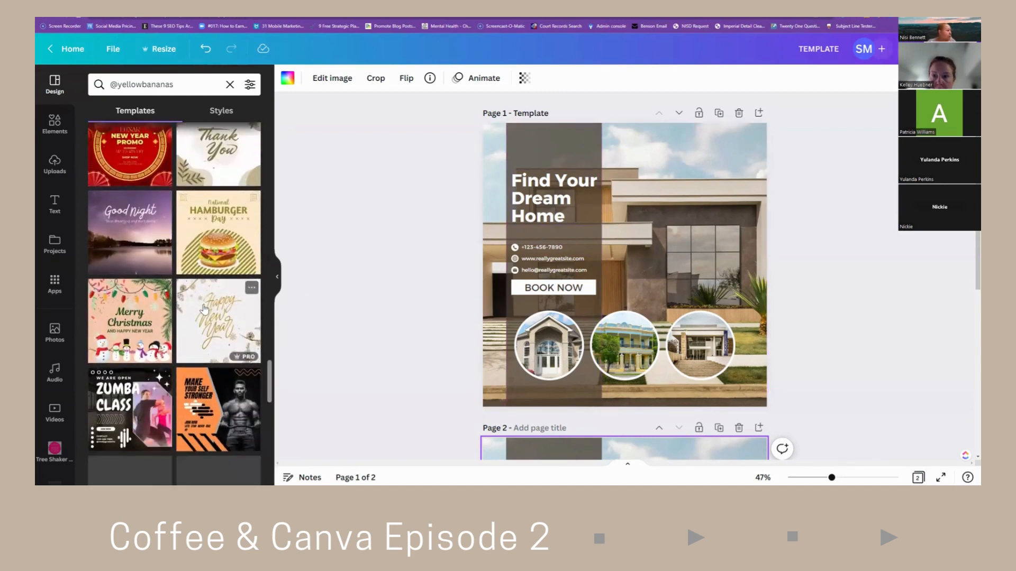
scroll(204, 309, "down", 5)
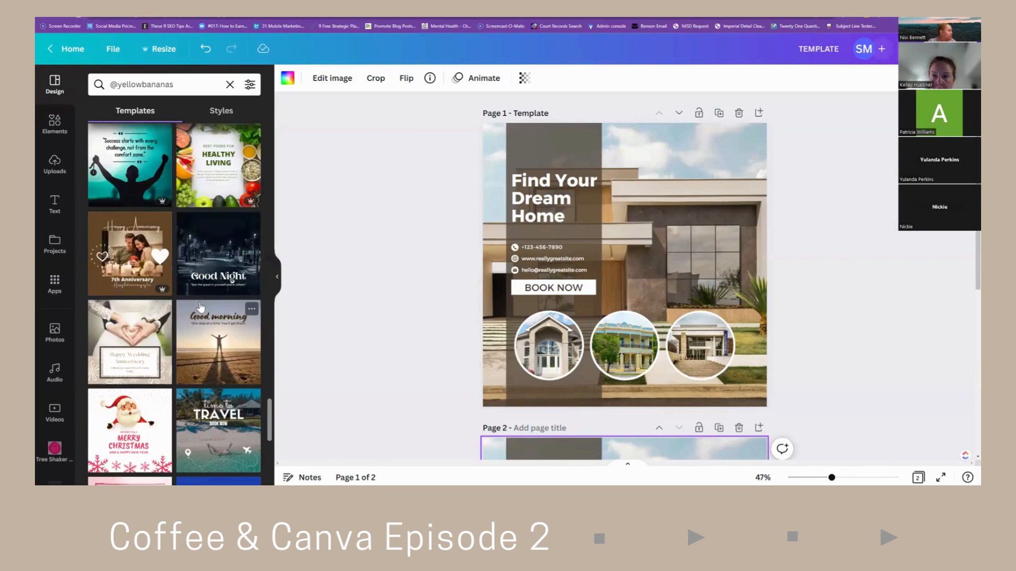
scroll(201, 305, "down", 5)
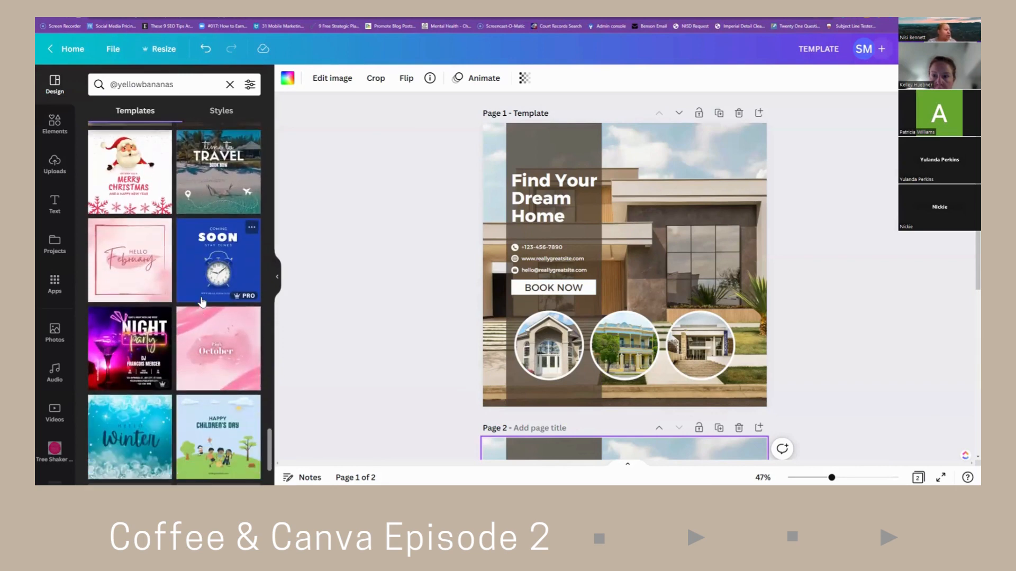
scroll(201, 302, "up", 4)
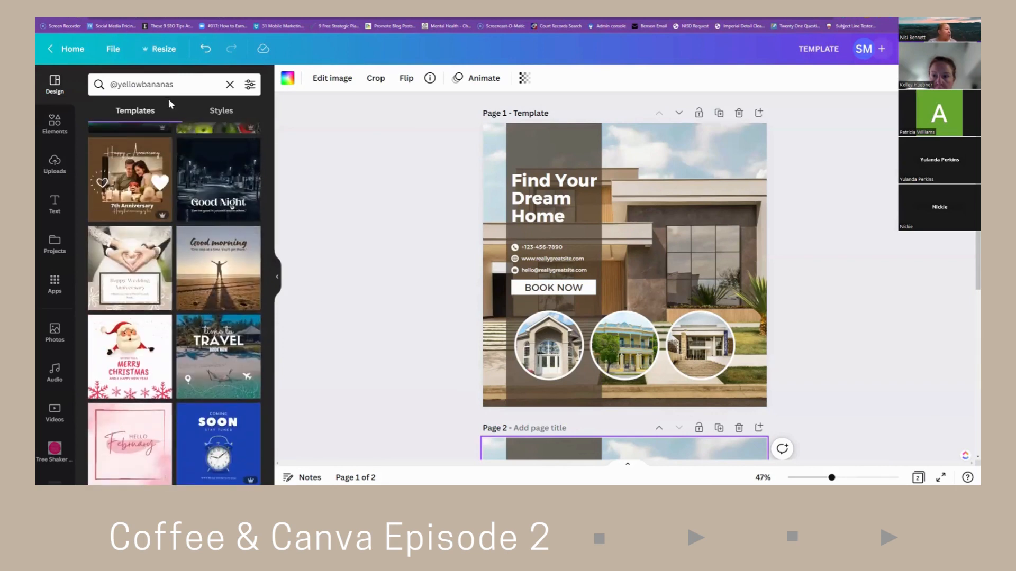
left_click(230, 85)
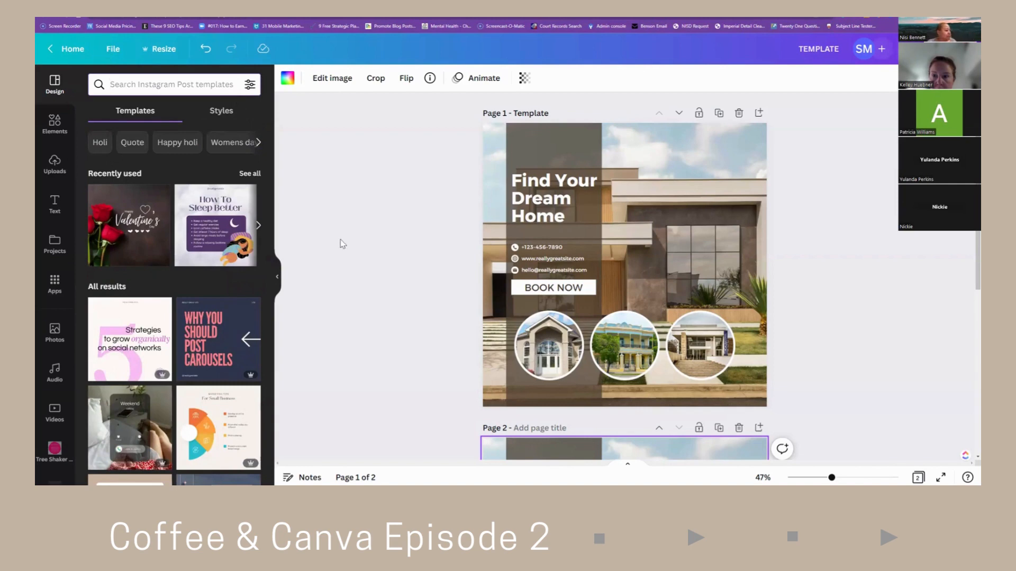
Title page 2, the copy of the "Find Your Dream Home" post, "Educate".
scroll(342, 244, "down", 3)
scroll(586, 371, "down", 3)
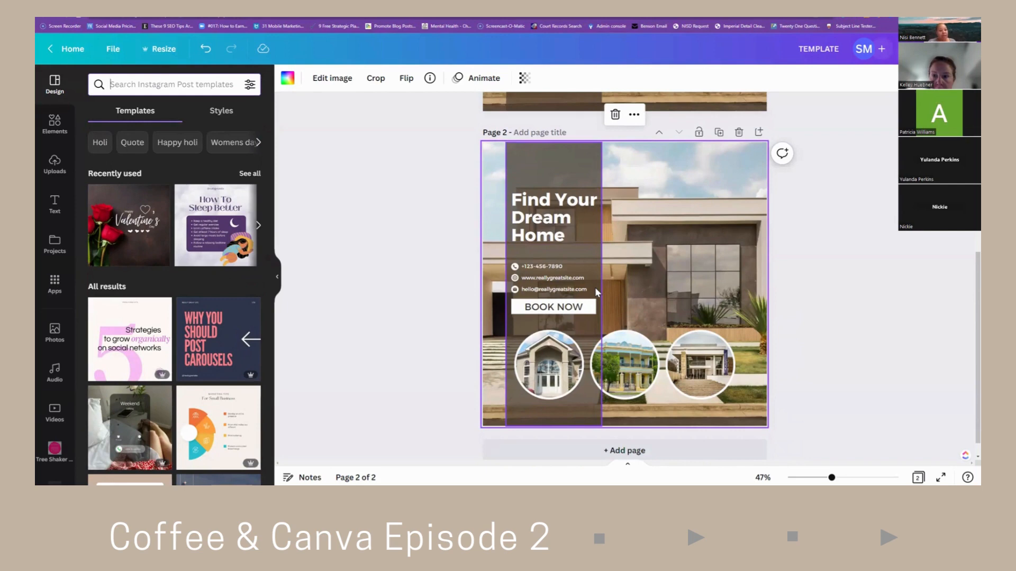
left_click(547, 134)
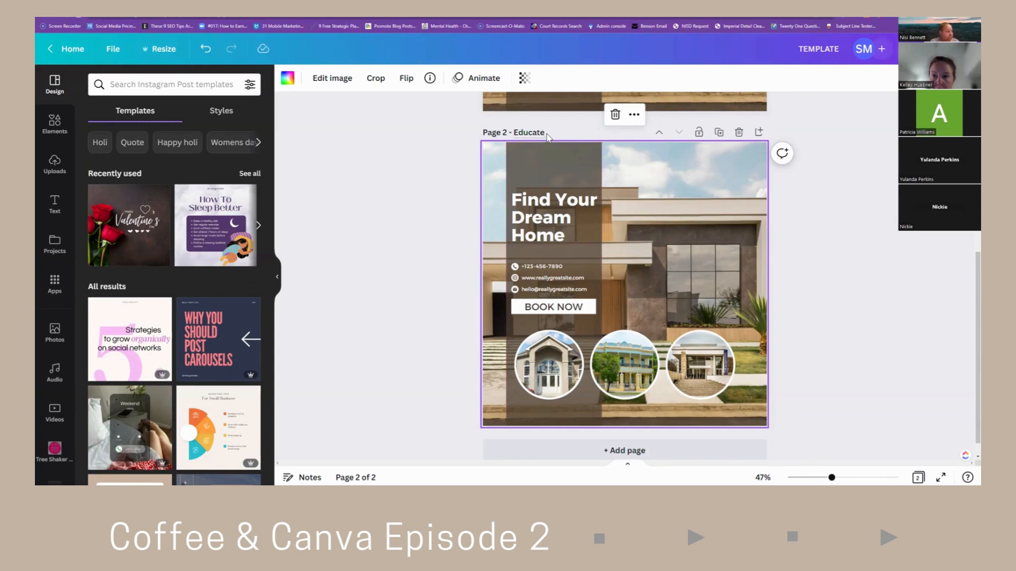
Duplicate the Educate page and title the copy "Inspire".
left_click(718, 132)
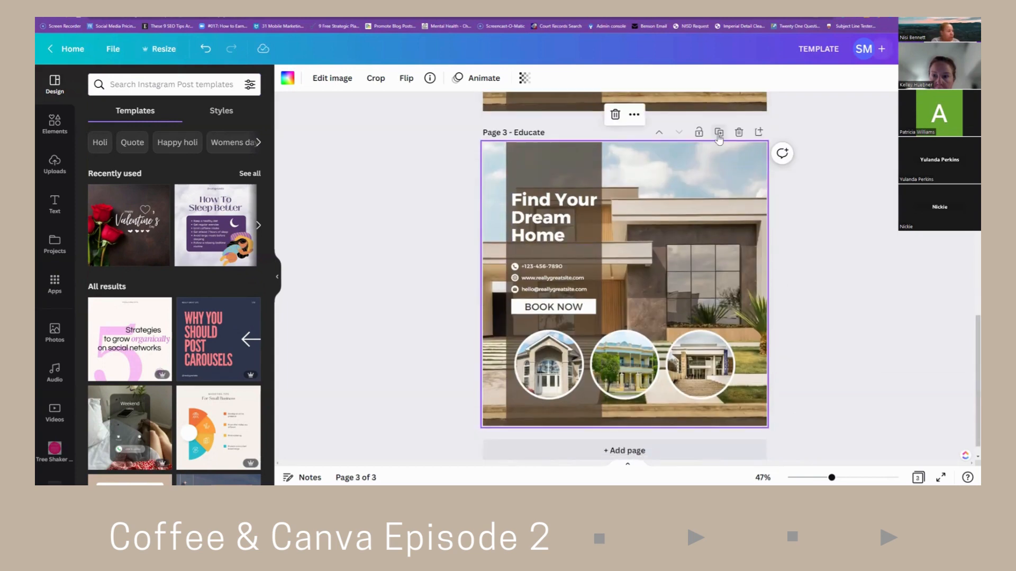
double_click(540, 134)
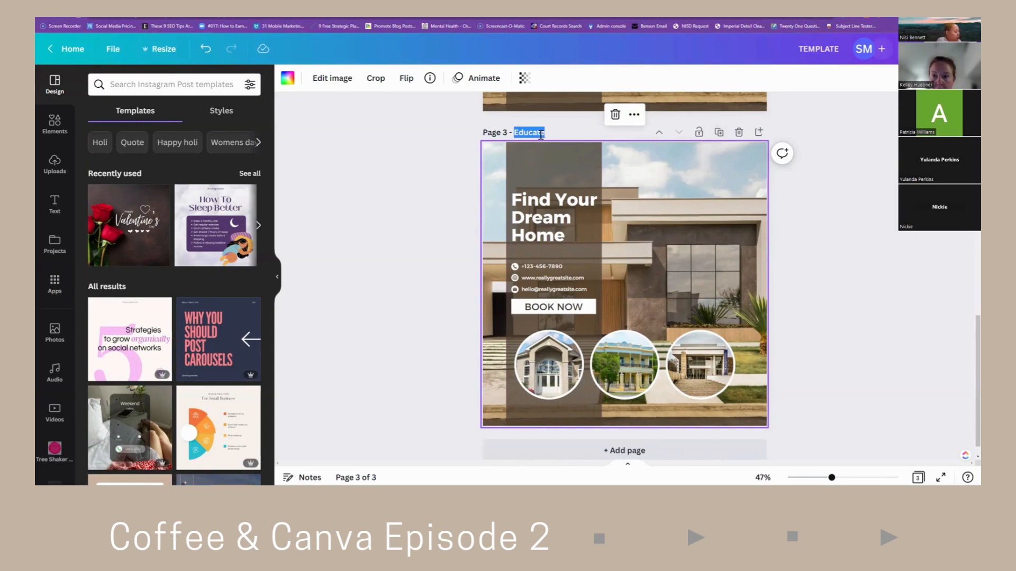
type("Inspire")
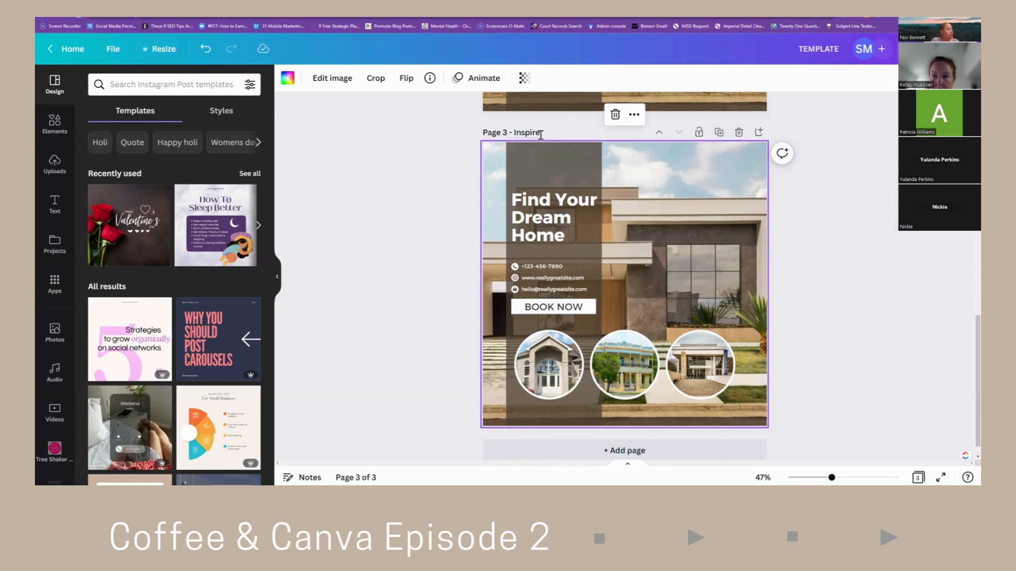
Duplicate the Inspire page and title the copy "Inform".
left_click(718, 132)
left_click(522, 131)
type("Inform")
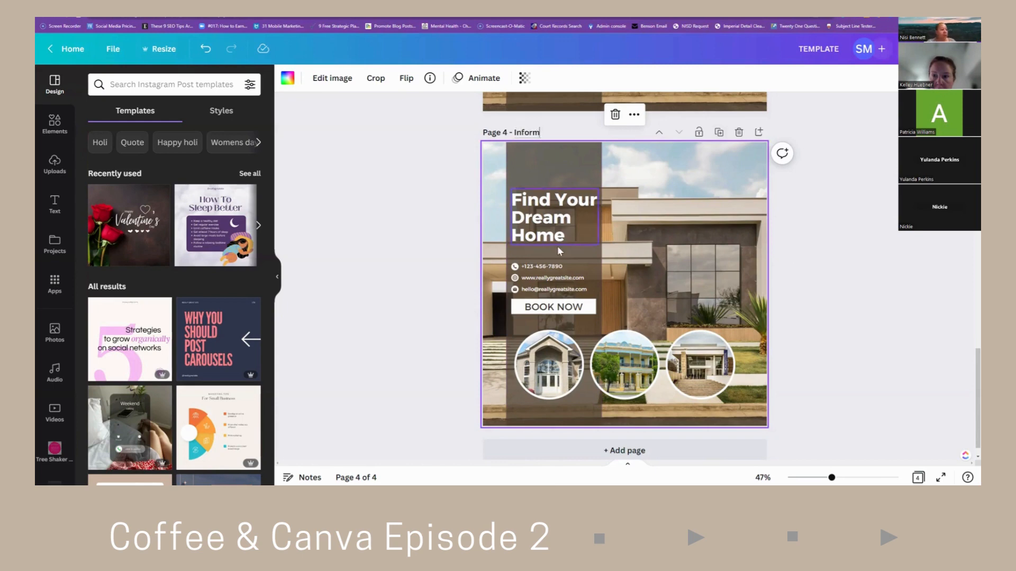
Go back up to the Template page and show all pages of the design in grid view.
scroll(445, 250, "up", 5)
scroll(442, 252, "up", 8)
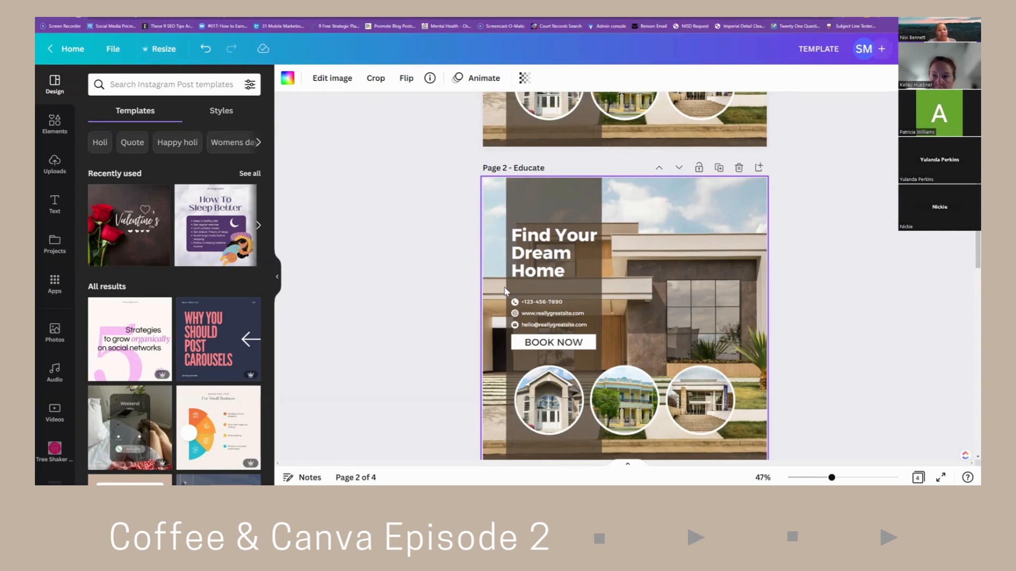
scroll(424, 319, "up", 4)
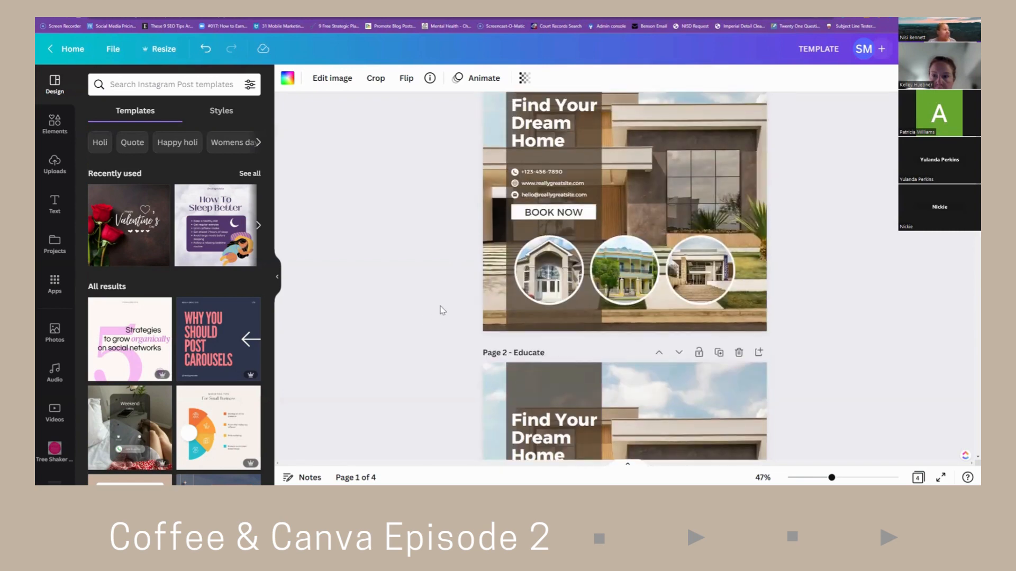
scroll(443, 309, "up", 2)
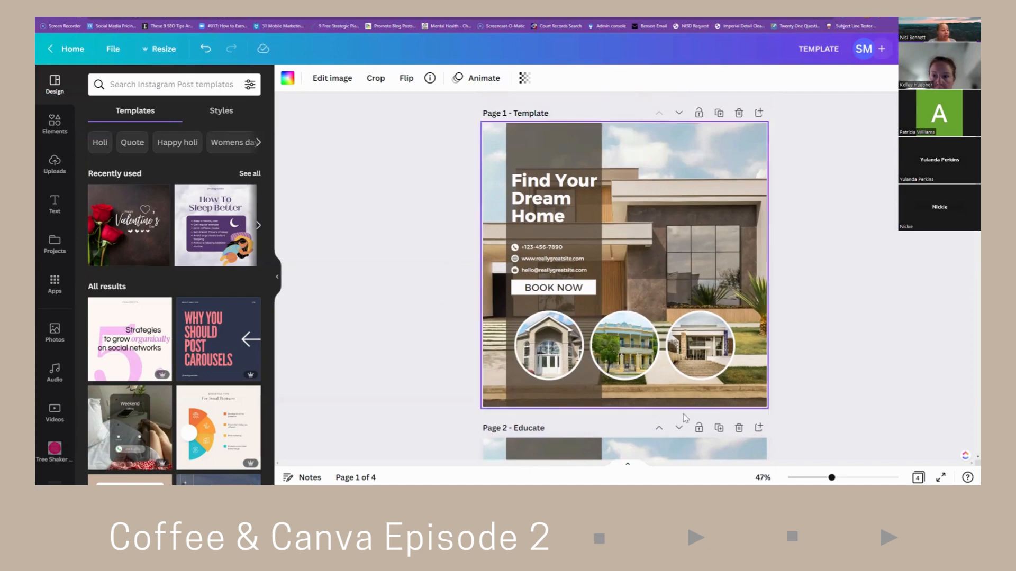
left_click(918, 478)
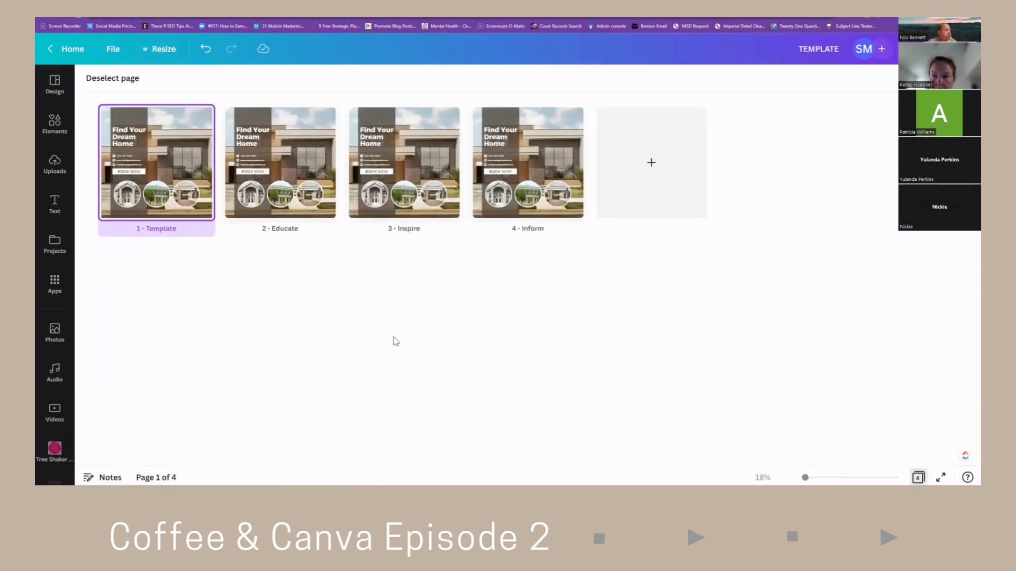
Insert four blank pages between the Template and Educate pages, and one blank page after Inform.
mouse_move(219, 167)
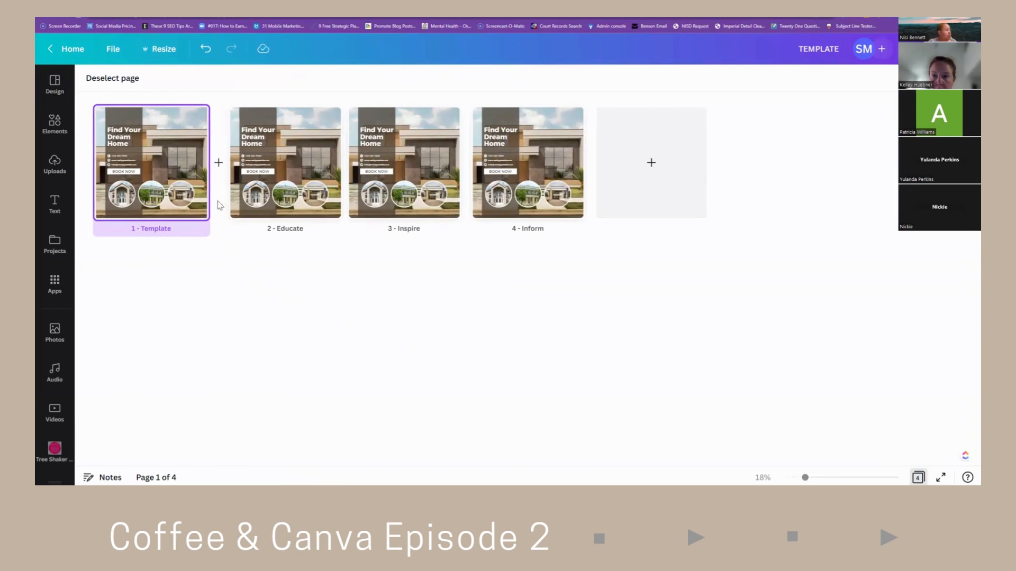
left_click(218, 168)
left_click(219, 167)
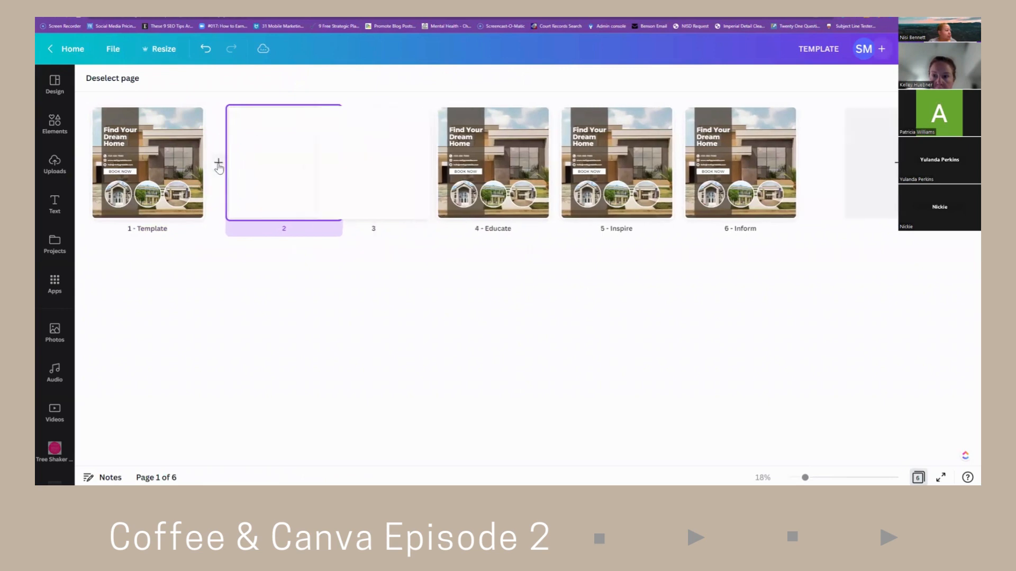
left_click(218, 167)
left_click(218, 167)
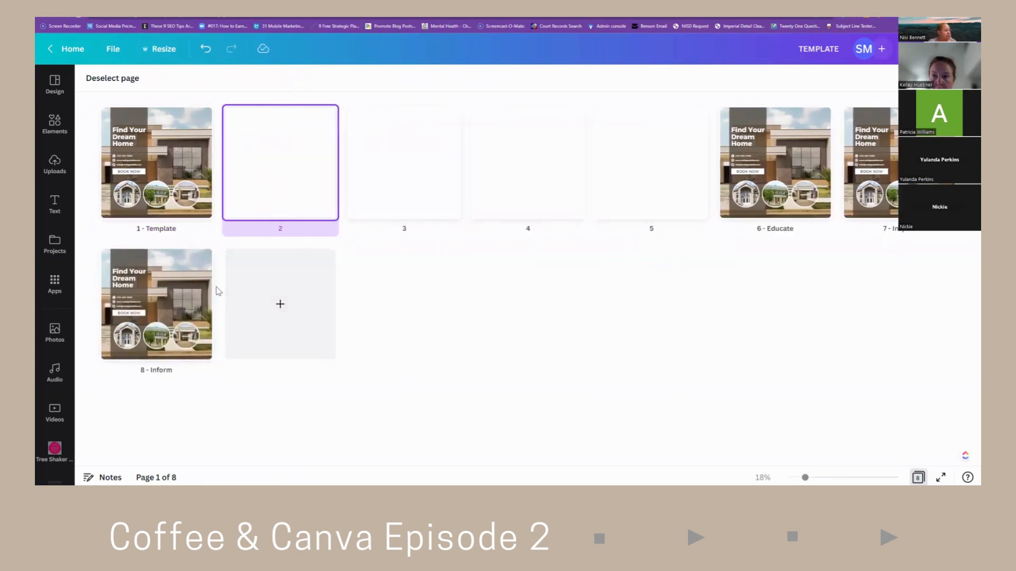
left_click(279, 304)
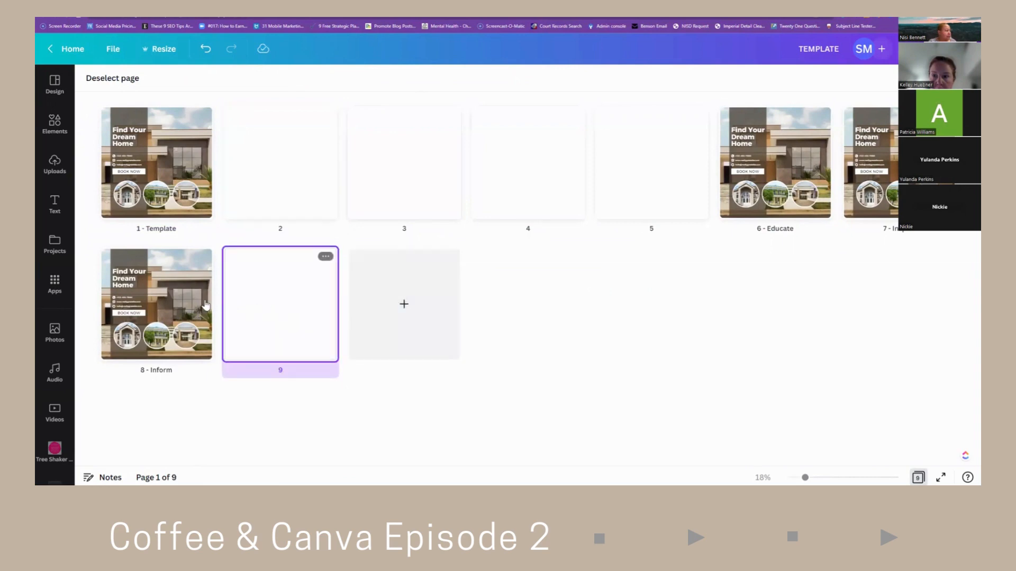
Add six more blank pages directly after the Inform page, and delete the surplus last page of the design.
left_click(218, 303)
left_click(219, 304)
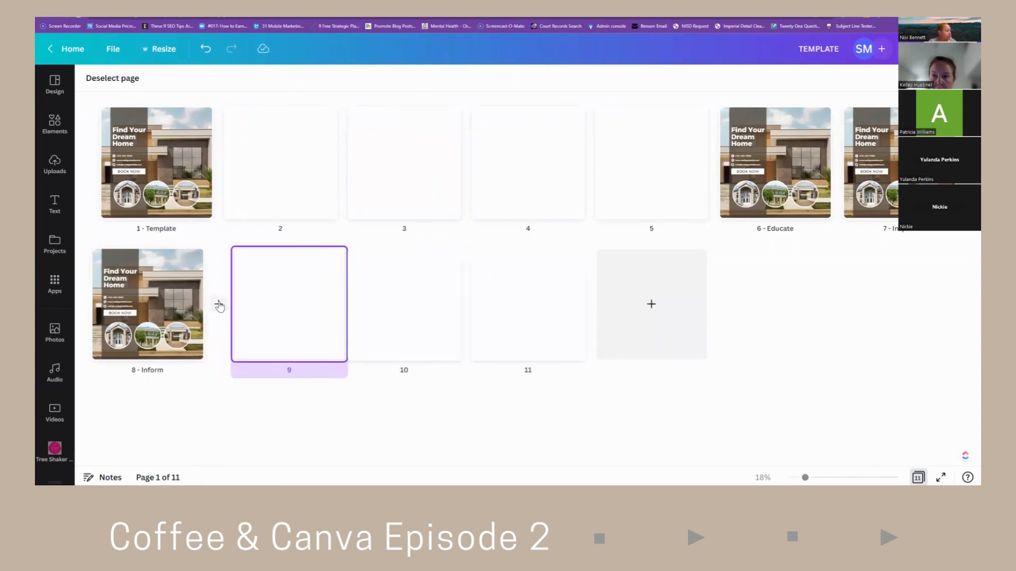
left_click(219, 305)
left_click(219, 304)
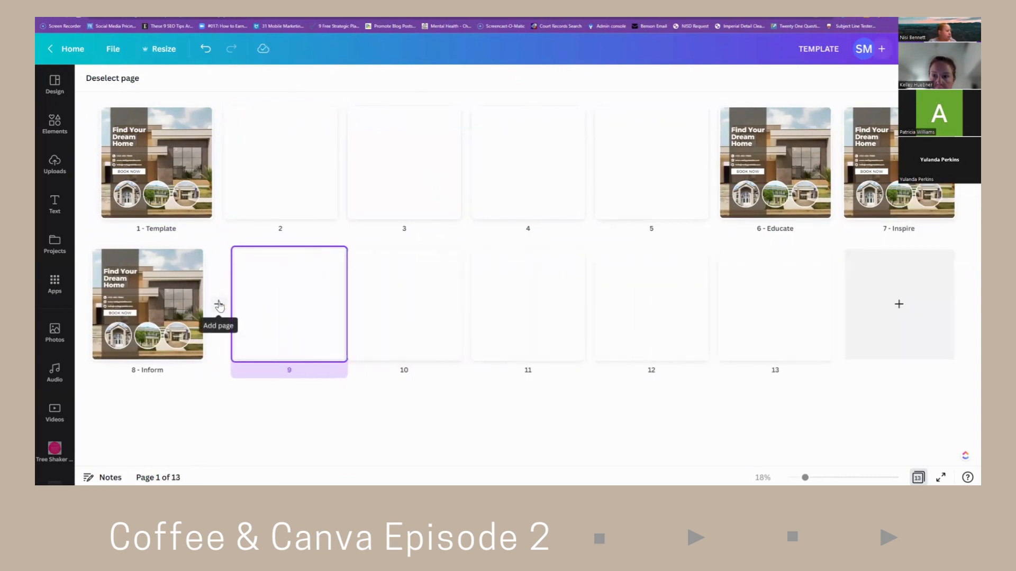
left_click(218, 305)
scroll(238, 304, "down", 1)
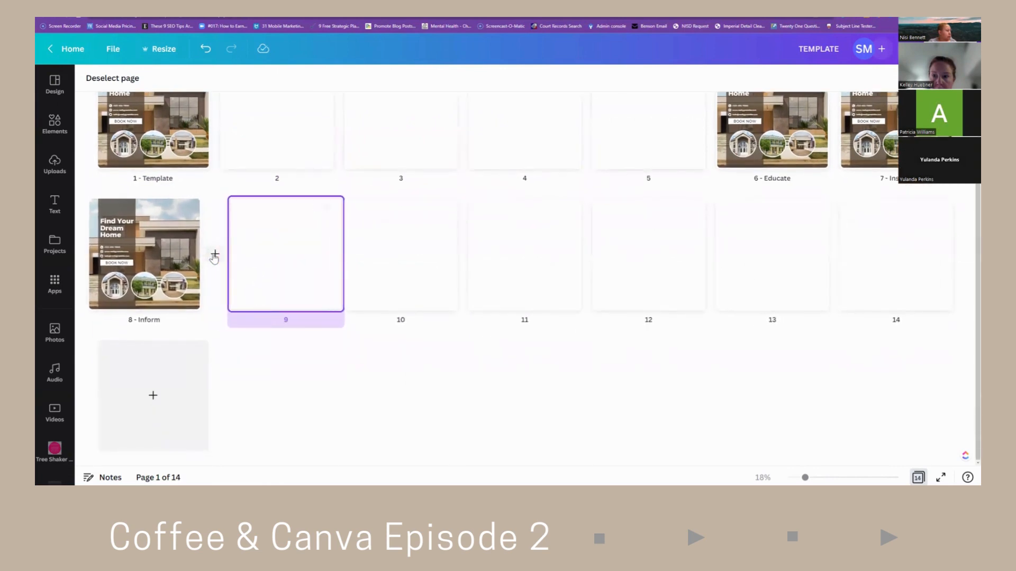
left_click(214, 255)
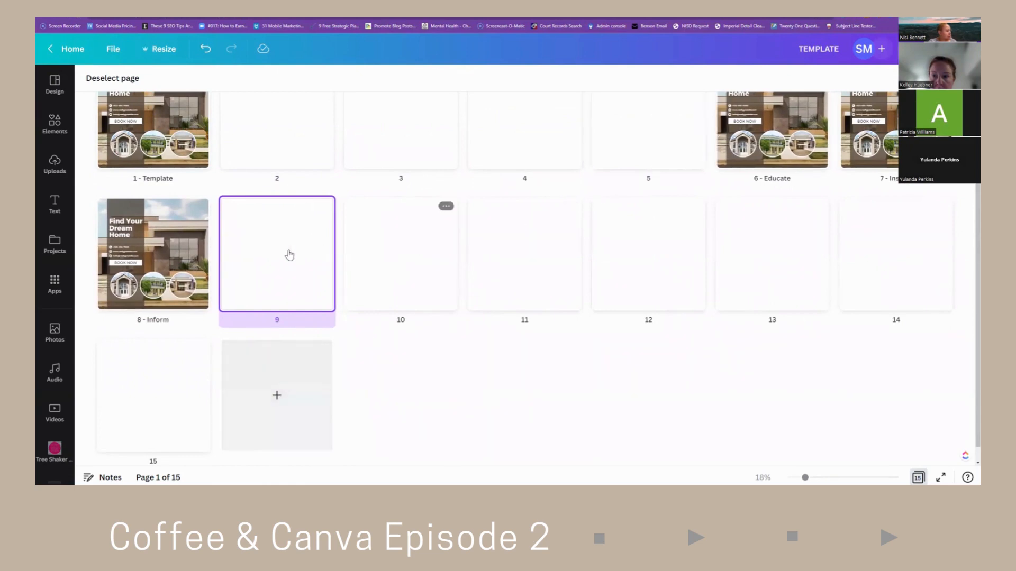
left_click(198, 348)
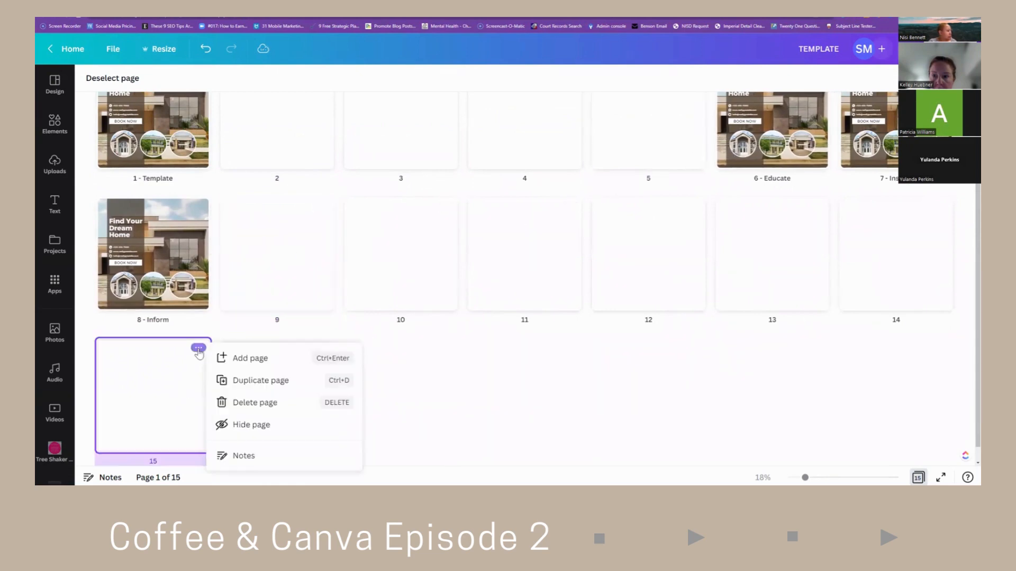
left_click(255, 403)
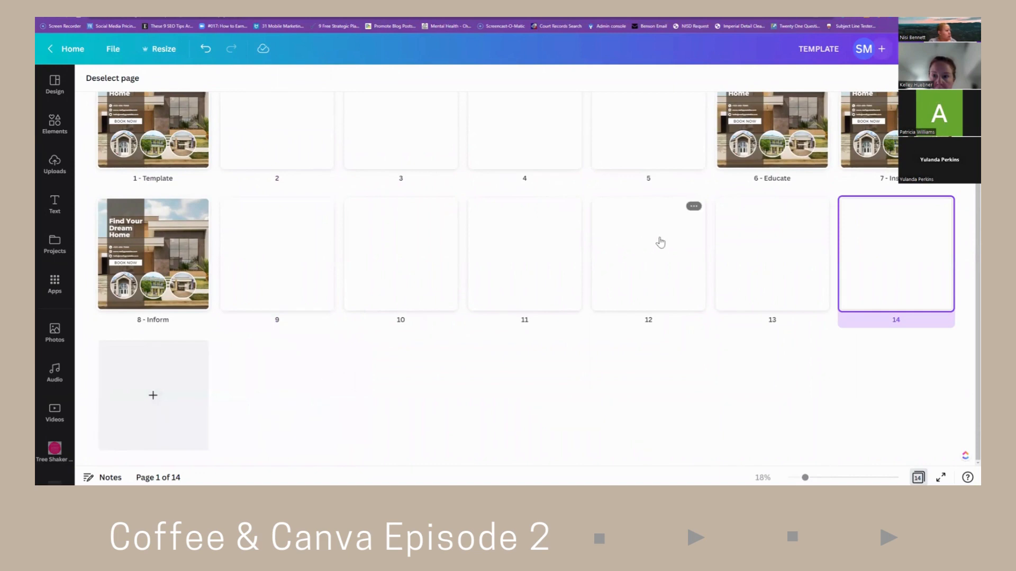
Insert five blank pages between the Educate and Inspire pages.
scroll(832, 127, "up", 1)
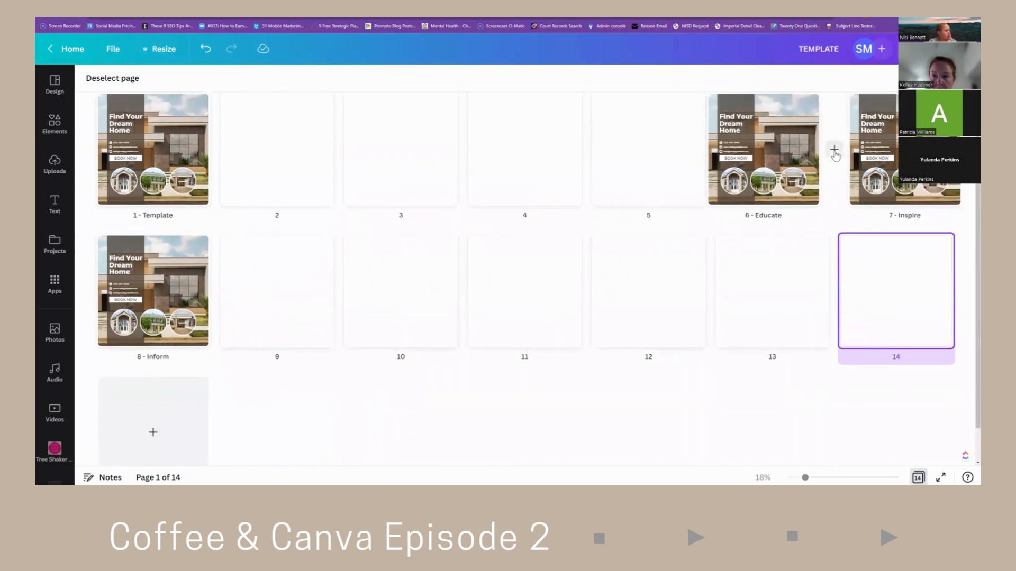
left_click(834, 150)
left_click(833, 150)
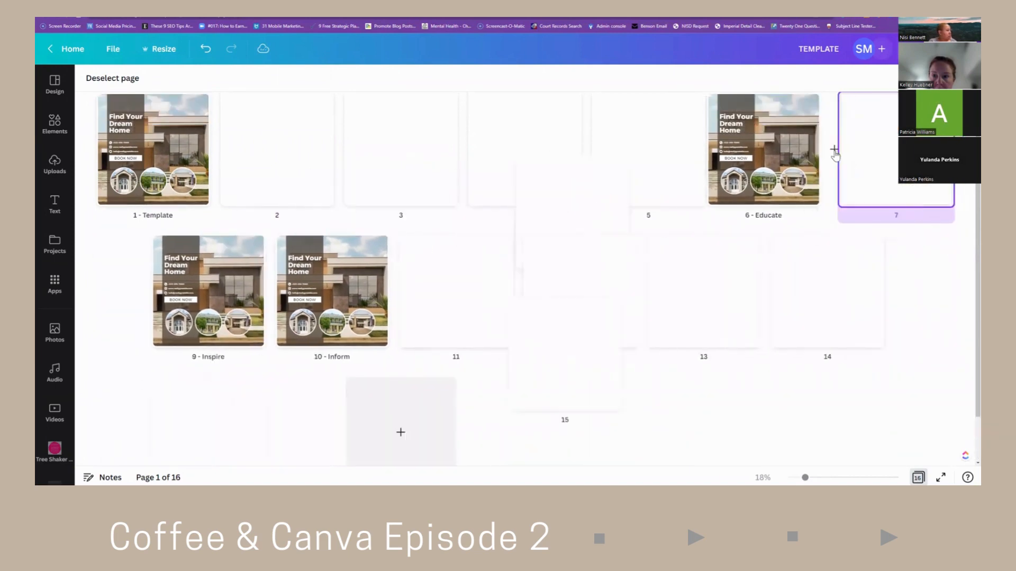
left_click(834, 150)
left_click(834, 150)
left_click(834, 151)
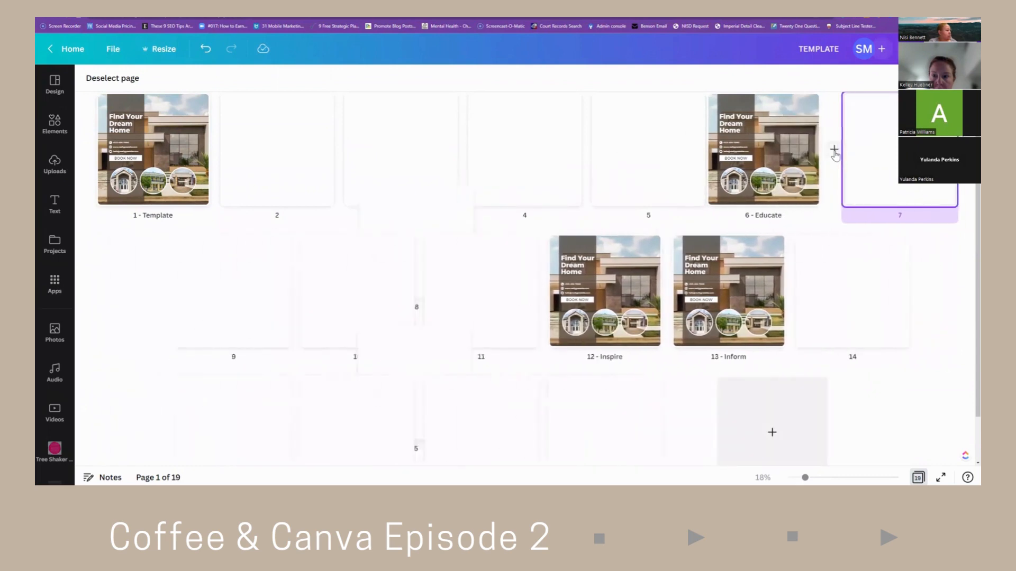
Insert two more blank pages directly before Educate and one more directly before Inspire.
left_click(710, 151)
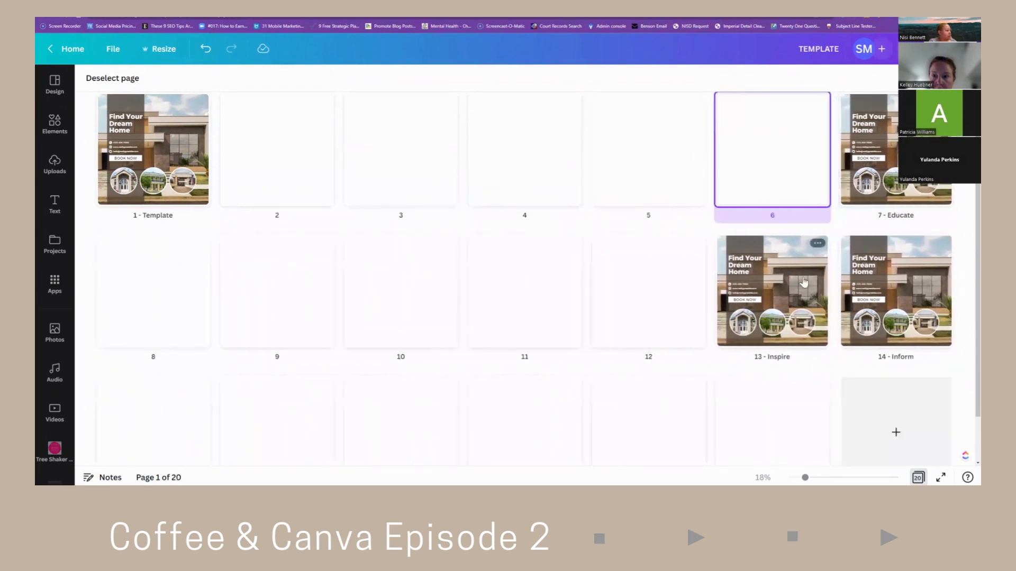
left_click(710, 292)
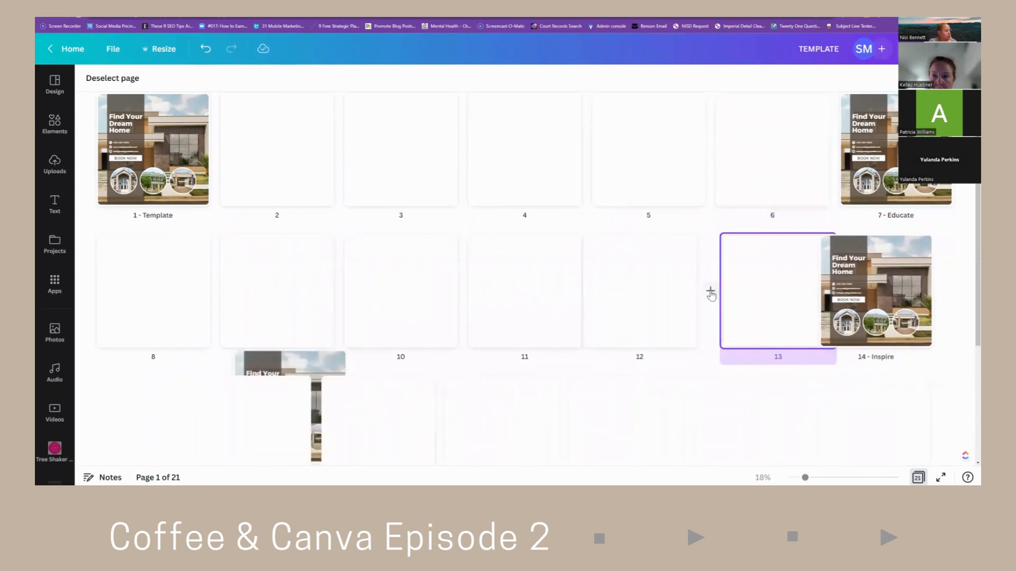
left_click(833, 151)
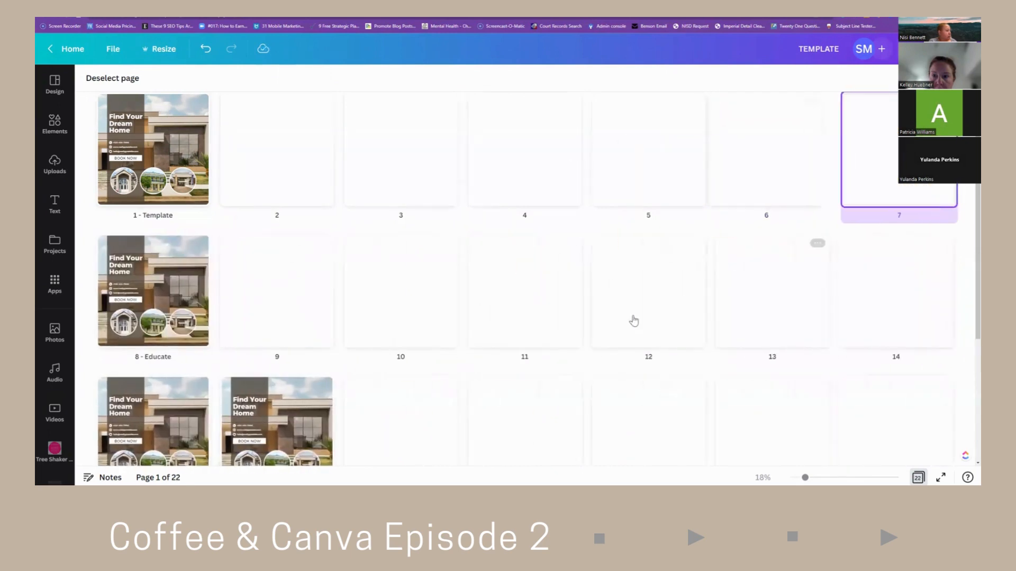
Insert six blank pages between the Inspire and Inform pages.
scroll(228, 341, "down", 2)
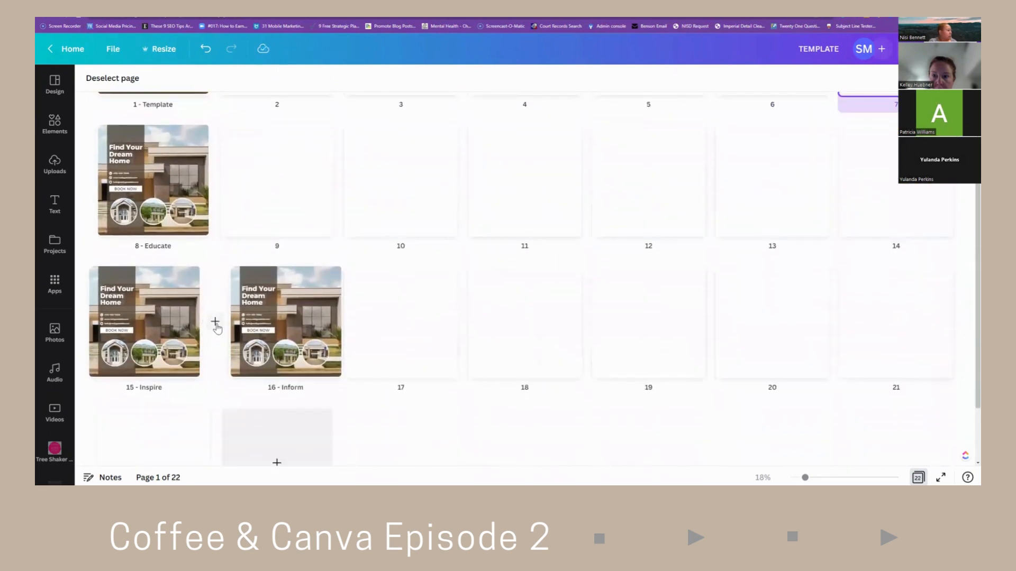
left_click(215, 324)
left_click(215, 324)
left_click(216, 324)
left_click(215, 324)
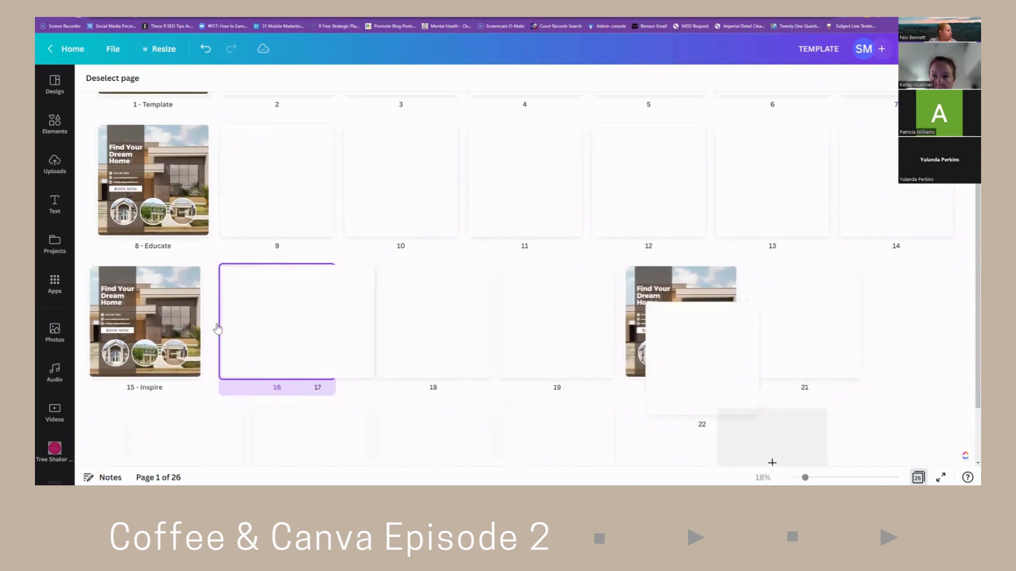
left_click(215, 323)
left_click(215, 323)
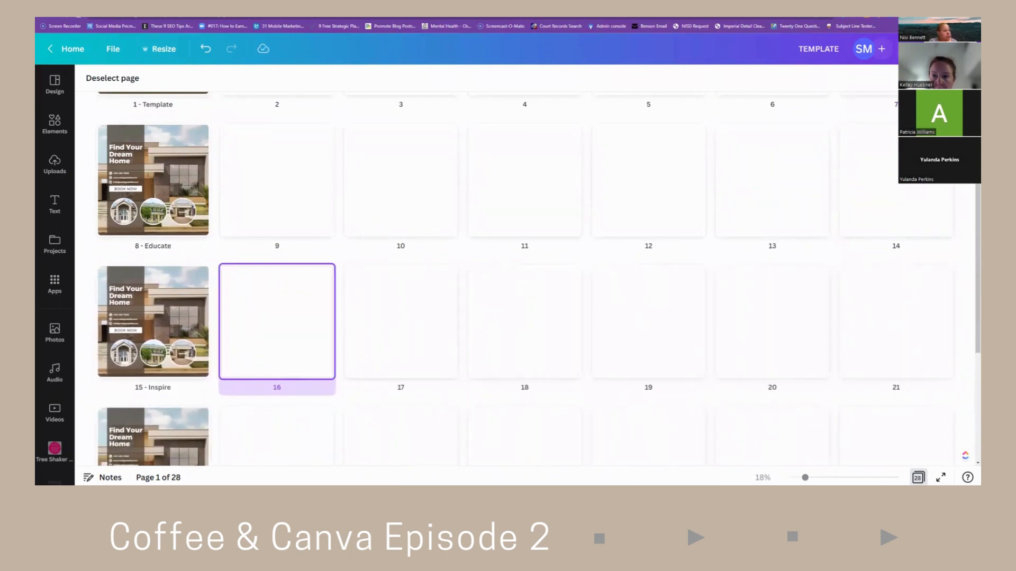
Shrink the browser view so more pages fit per row, and insert five more blank pages directly before Educate.
left_click(972, 19)
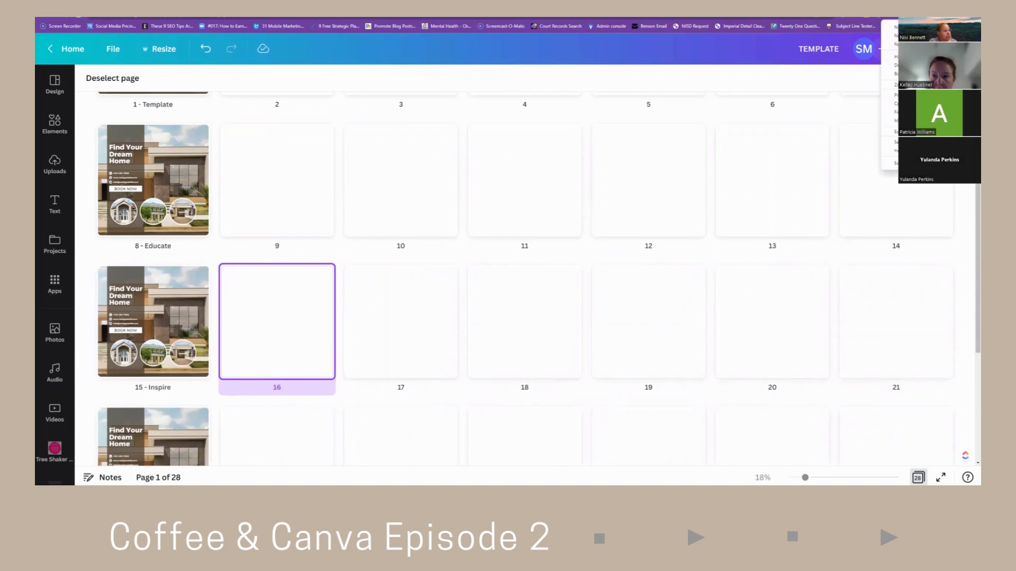
left_click(938, 84)
left_click(938, 85)
left_click(937, 85)
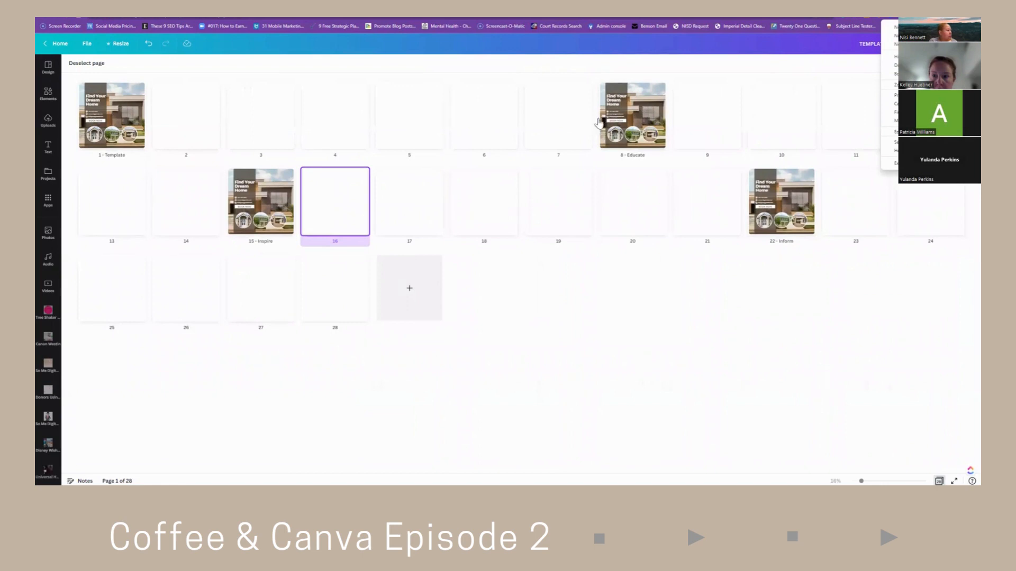
left_click(597, 119)
left_click(597, 119)
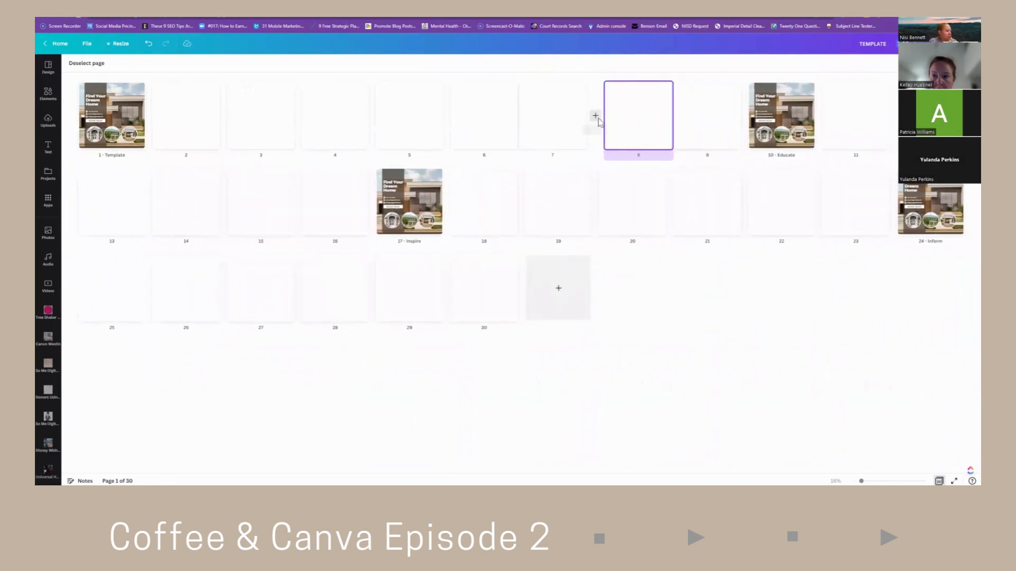
left_click(597, 119)
left_click(597, 119)
left_click(597, 120)
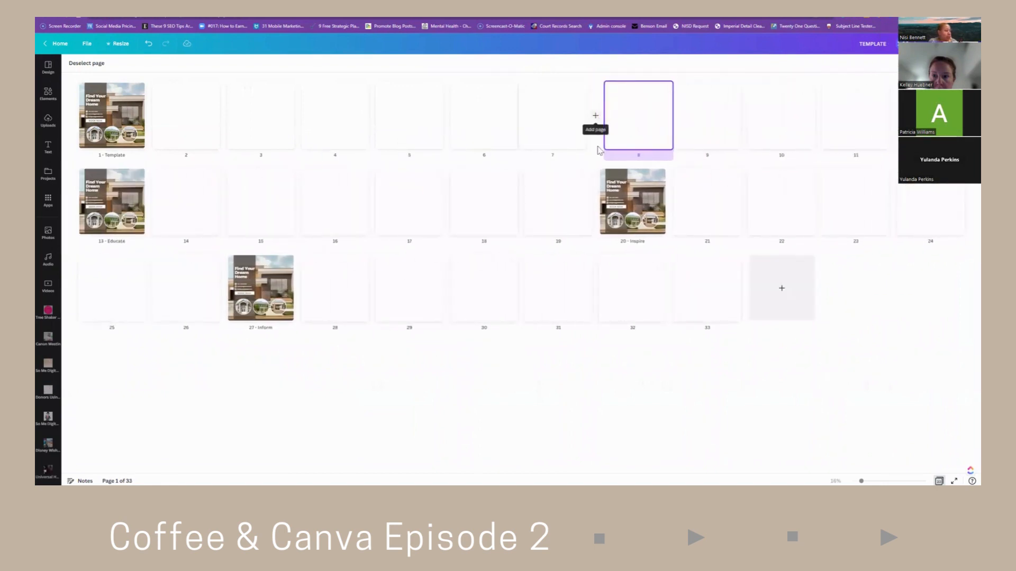
Insert five more blank pages directly before the Inspire page so that Inspire starts its own row.
left_click(596, 203)
left_click(596, 204)
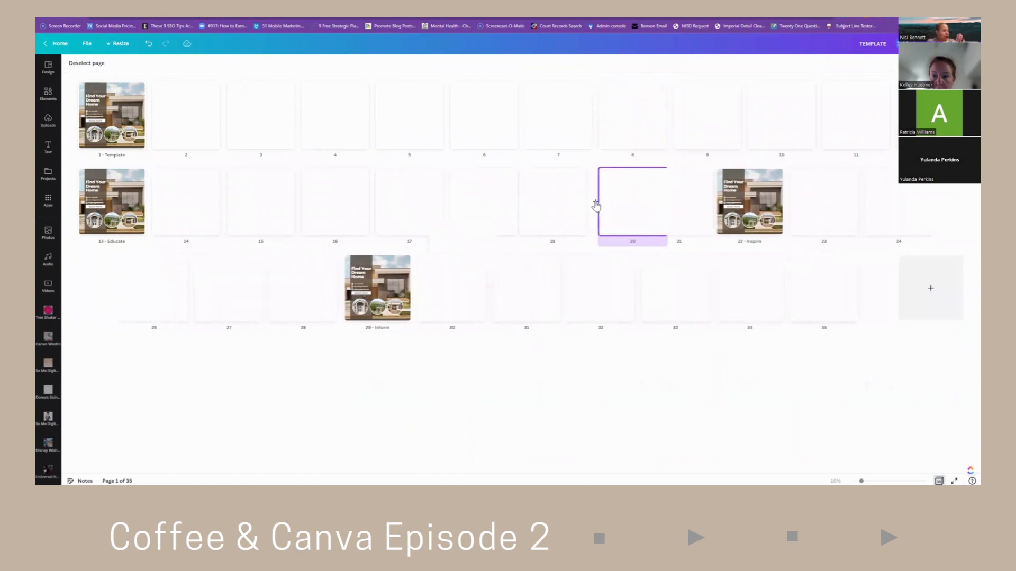
left_click(595, 204)
left_click(596, 204)
left_click(595, 204)
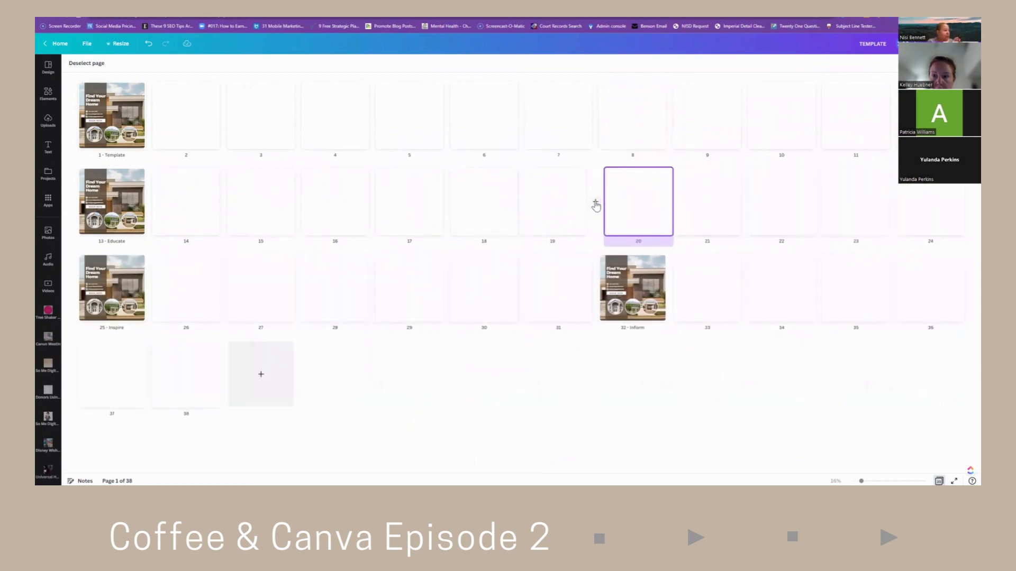
Insert five more blank pages directly before the Inform page so that Inform starts its own row.
left_click(595, 290)
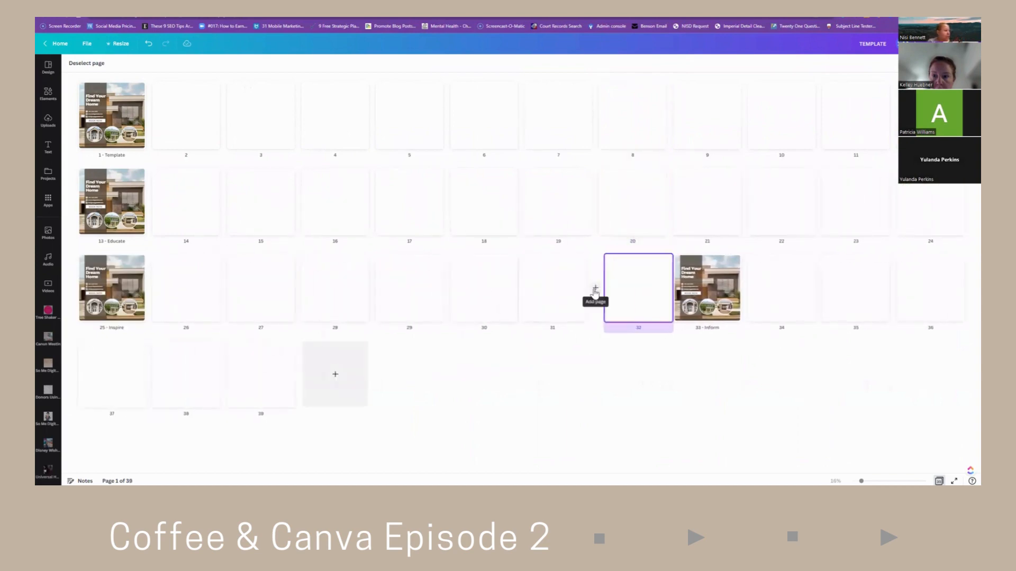
left_click(596, 290)
left_click(595, 290)
left_click(595, 290)
left_click(595, 290)
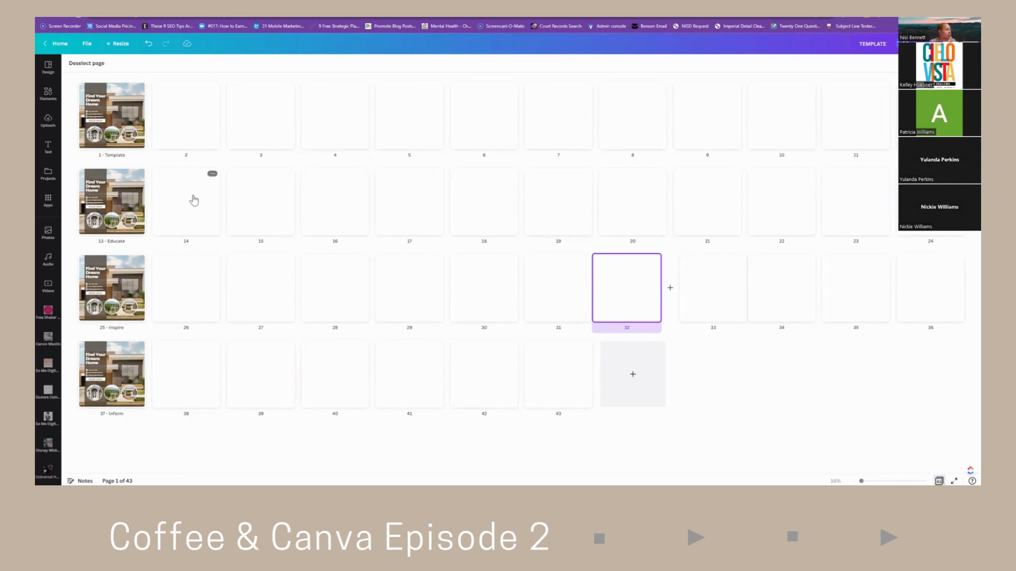
Title the five blank pages after Educate "Home Repair", "Financing", "Credit Repair", "New Construction" and "New Home Owner".
left_click(194, 243)
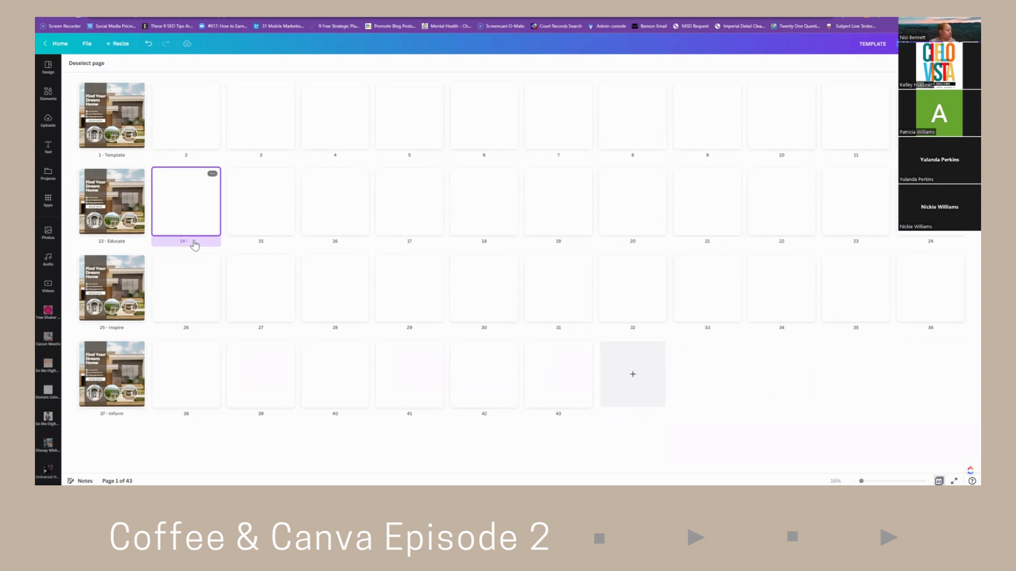
type("Home Repair")
left_click(268, 244)
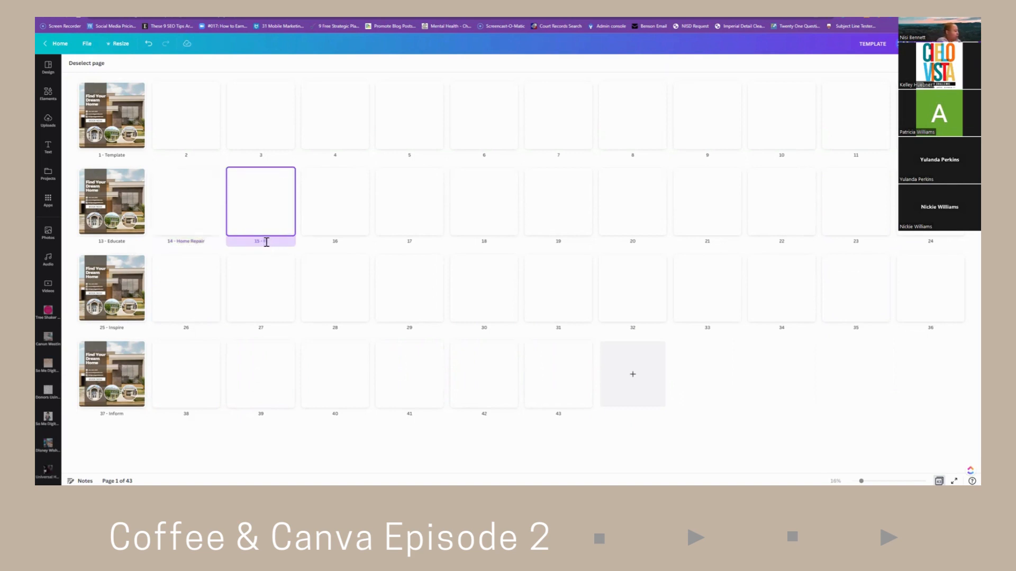
type("Financing")
left_click(340, 242)
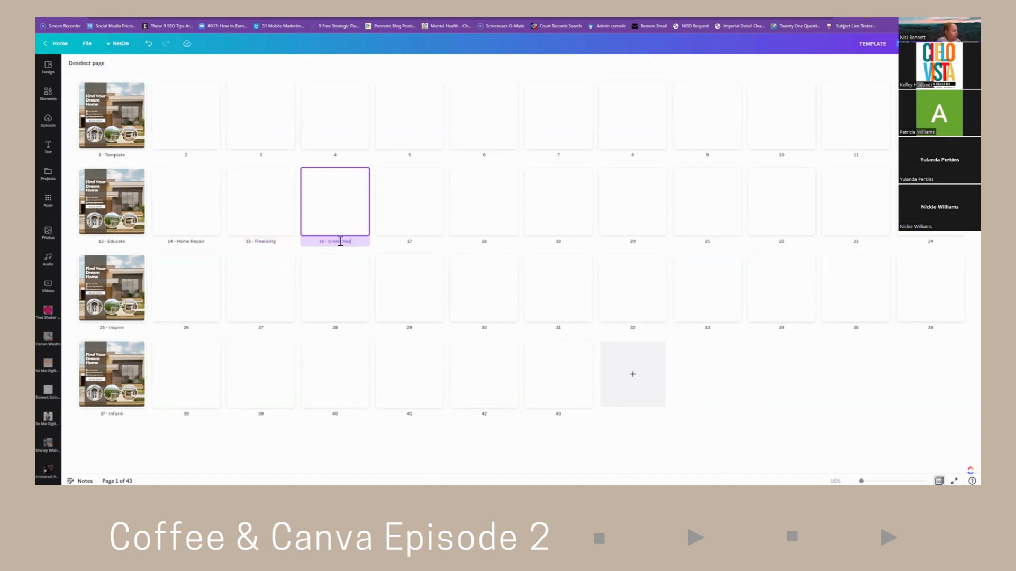
left_click(415, 241)
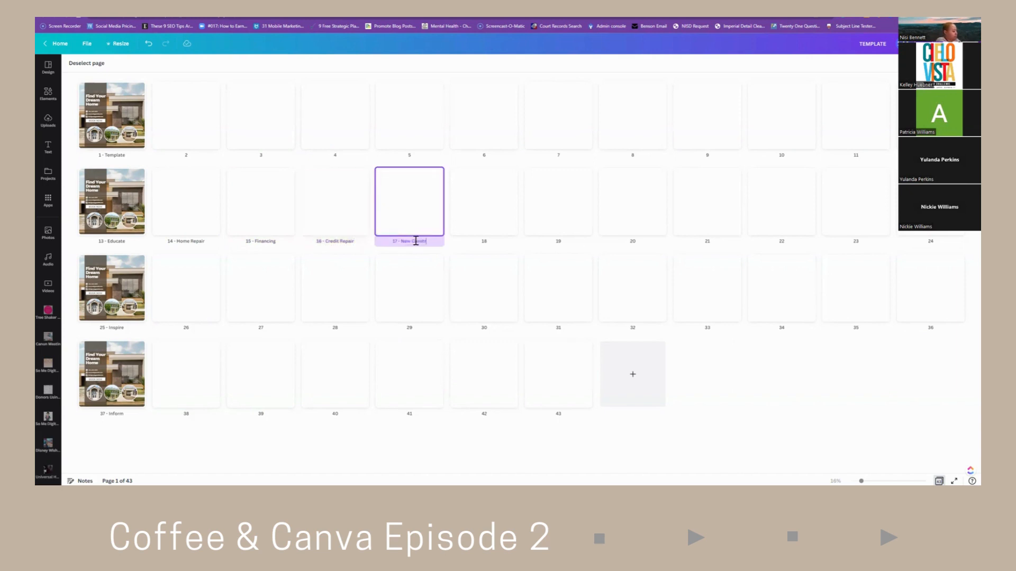
type("New Construction")
left_click(490, 243)
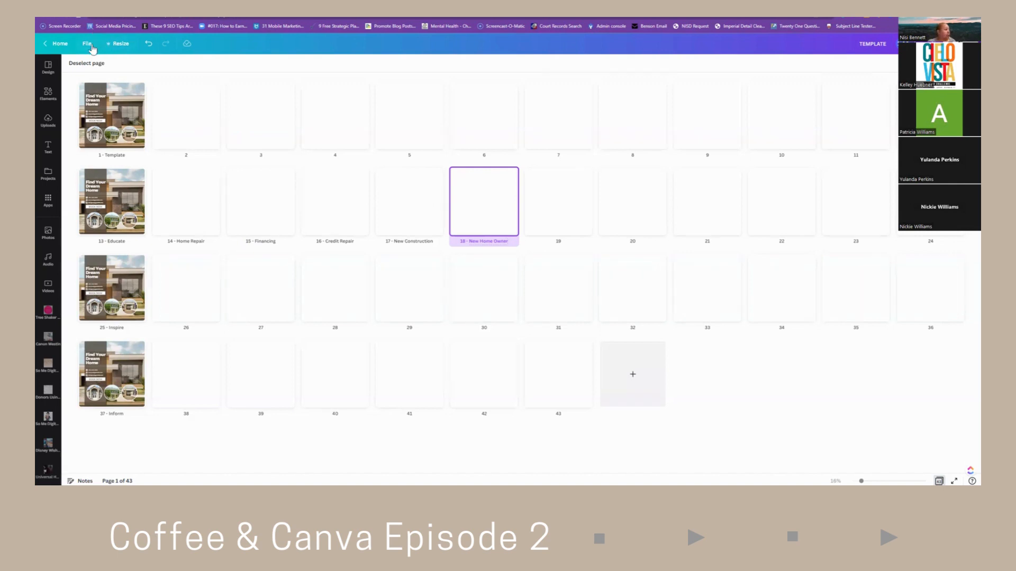
Make a copy of the TEMPLATE design named "April 2023" and show its pages in grid view.
left_click(89, 45)
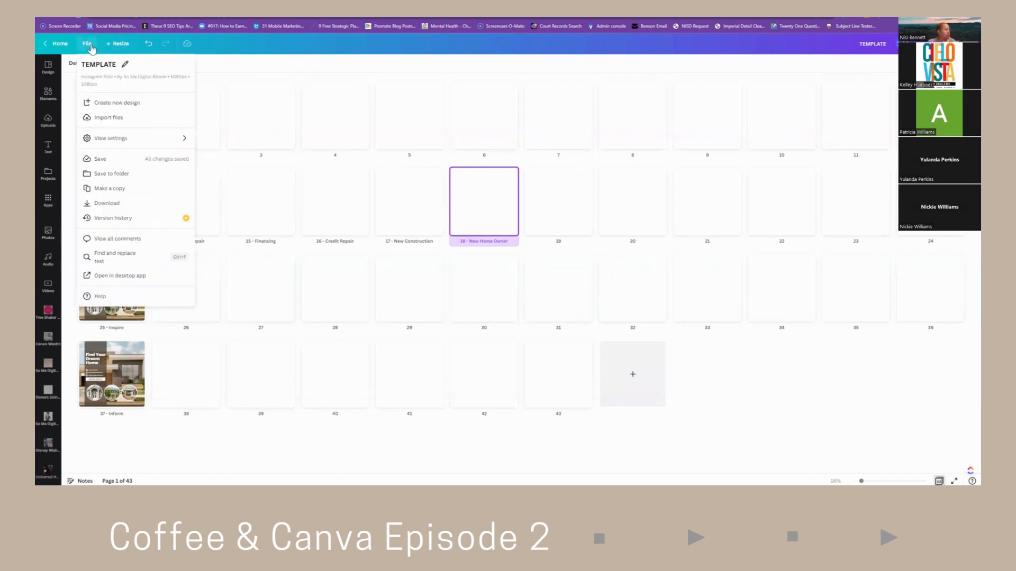
left_click(102, 194)
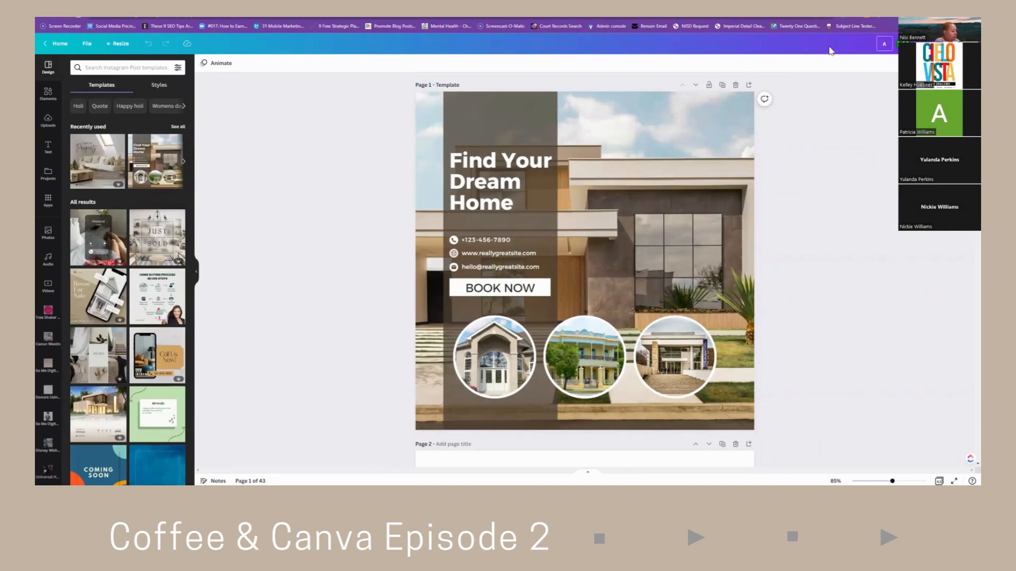
type("pril 2023")
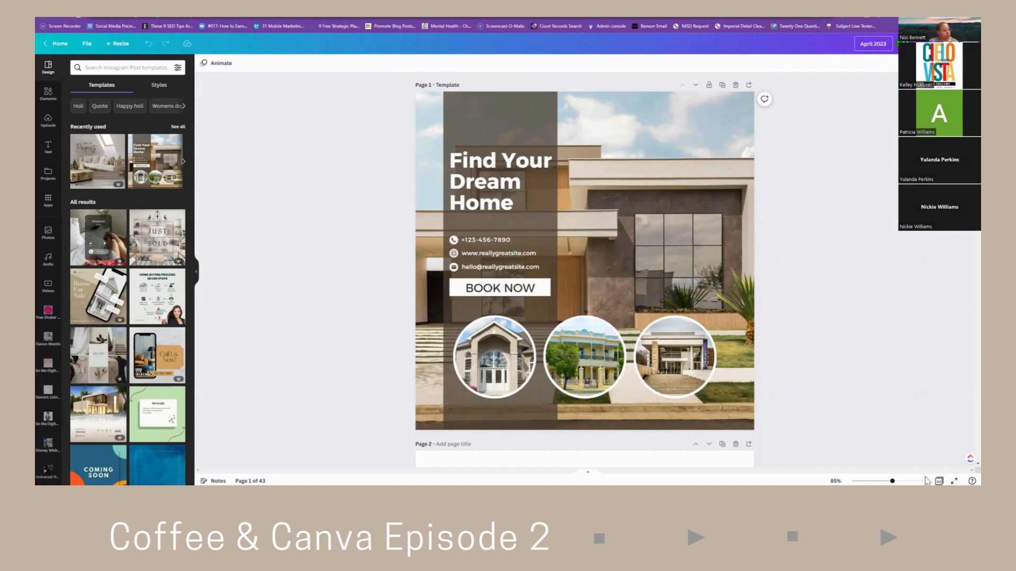
left_click(939, 481)
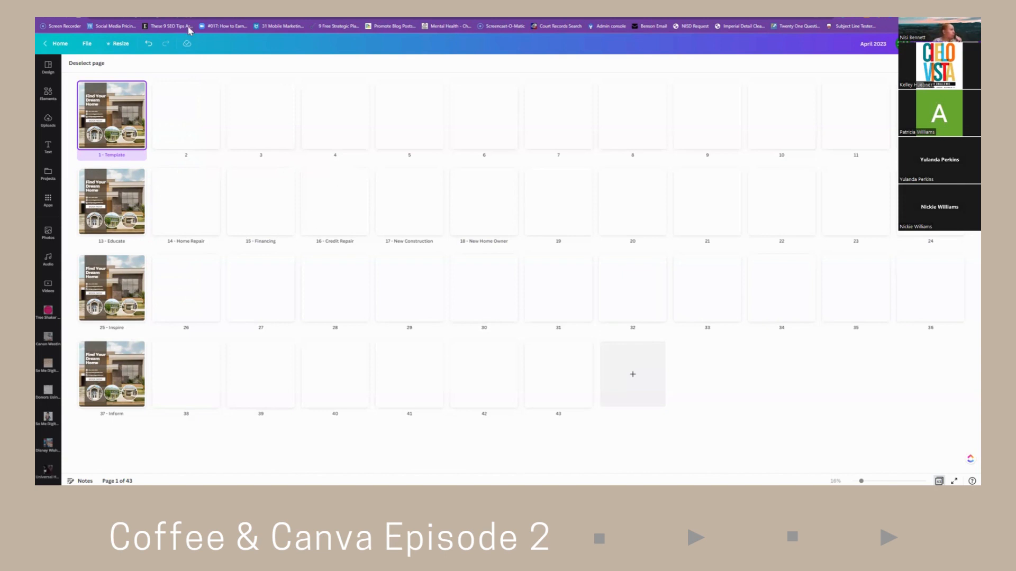
Switch back to the TEMPLATE design and open its Educate page in the editor.
key("ctrl+Tab")
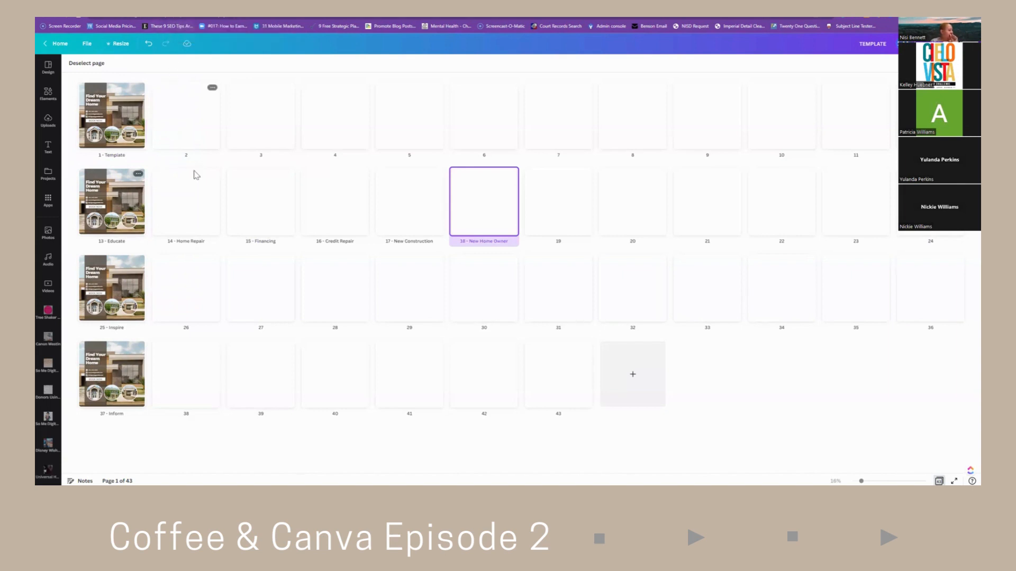
left_click(117, 204)
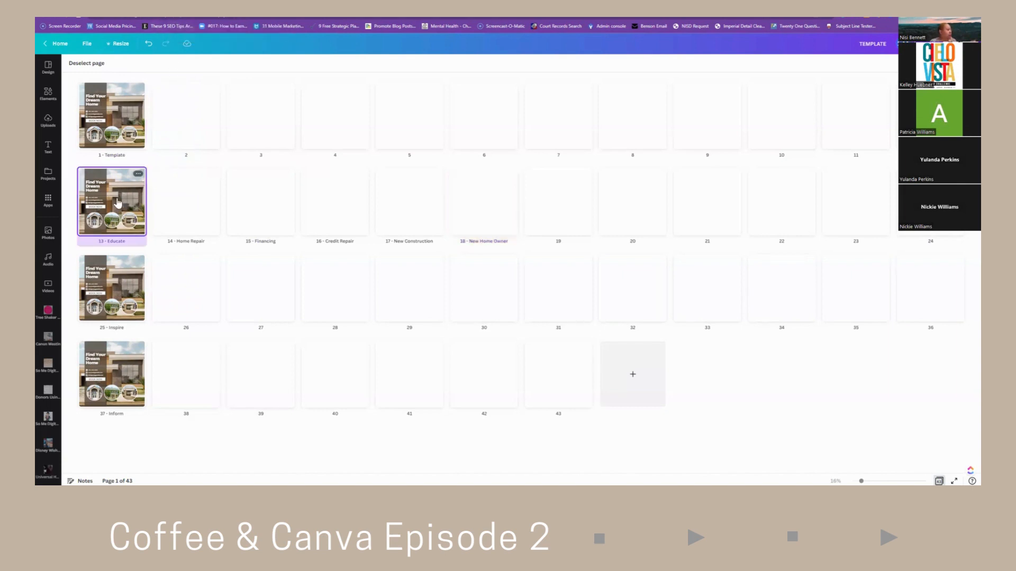
double_click(118, 204)
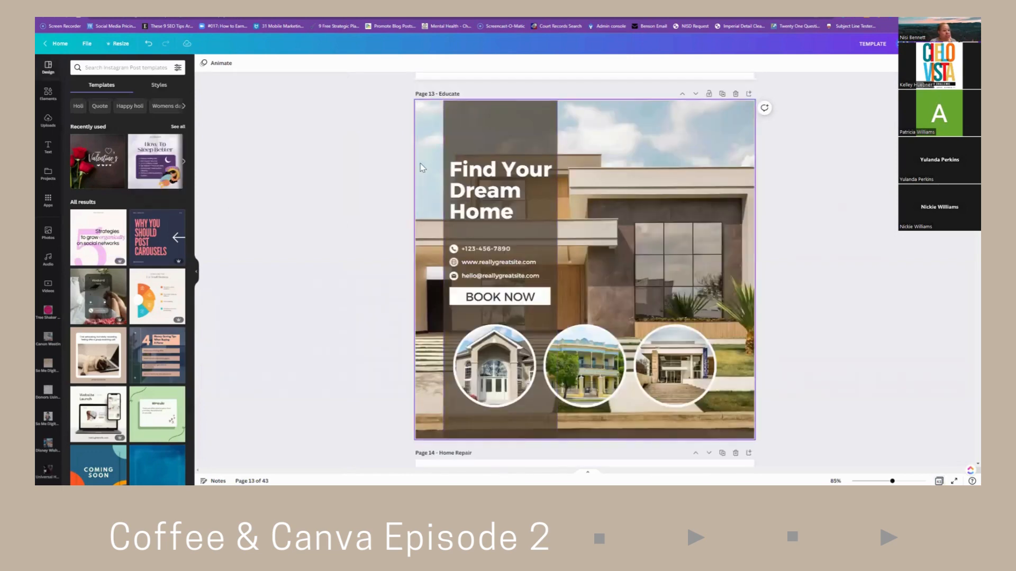
Search the photo library for "home repair" images for the Home Repair page.
scroll(476, 187, "down", 5)
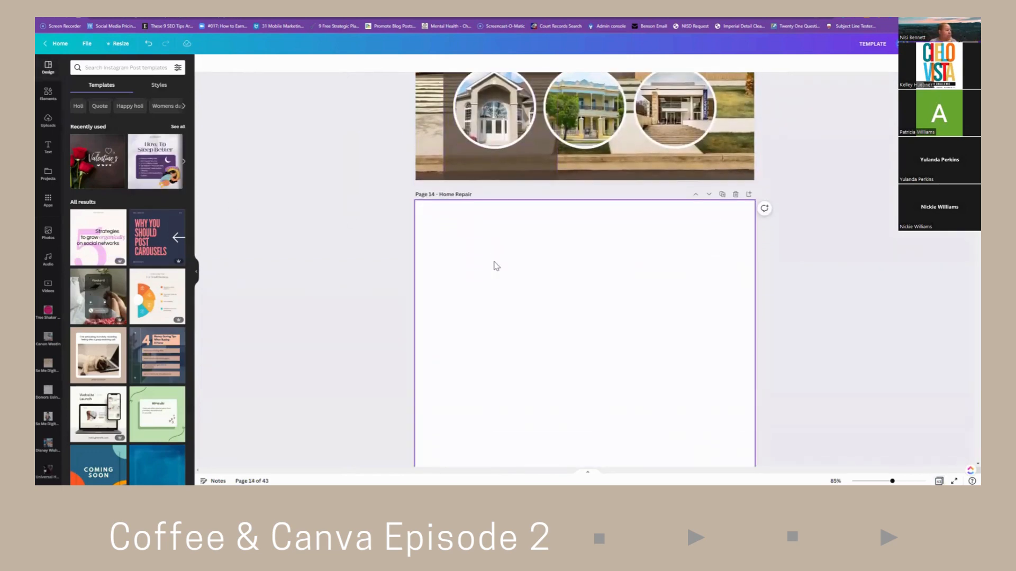
scroll(495, 263, "down", 1)
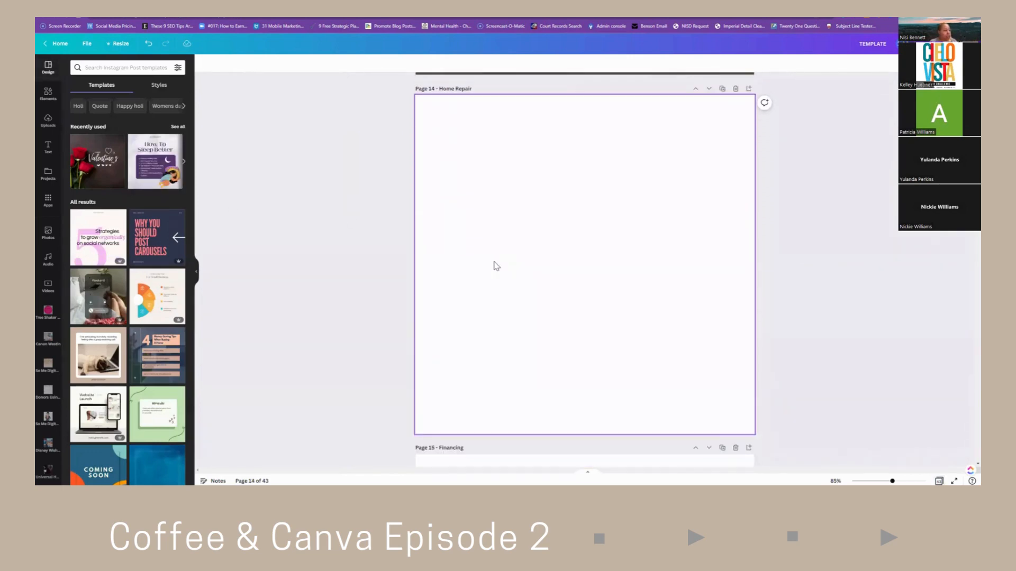
scroll(495, 263, "up", 1)
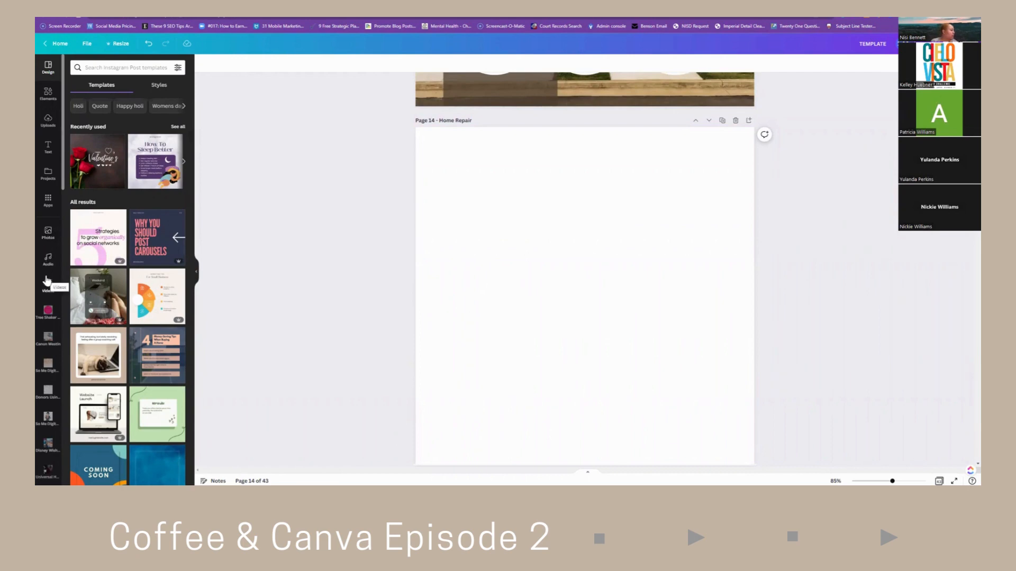
left_click(48, 233)
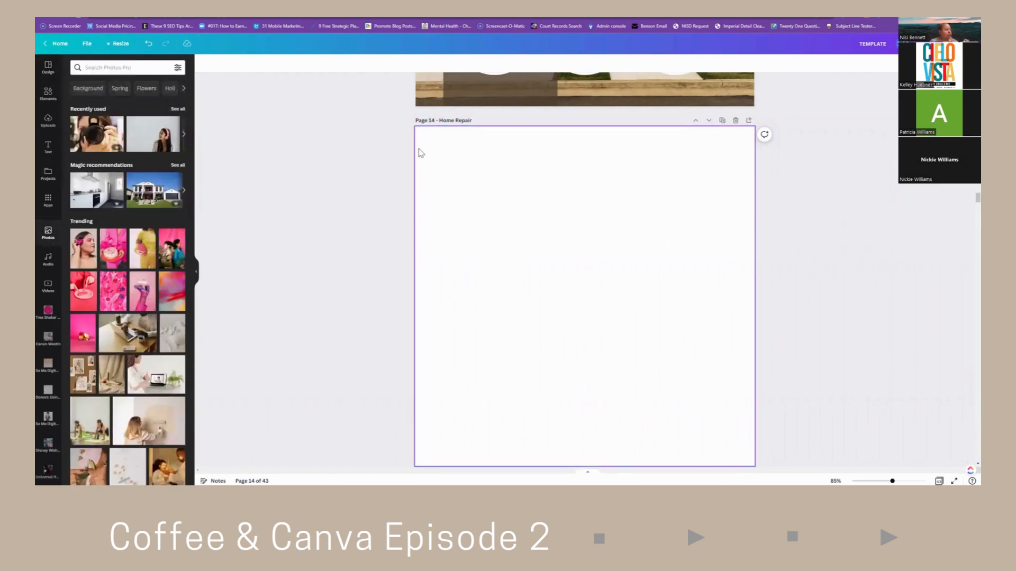
left_click(116, 67)
type("home repa")
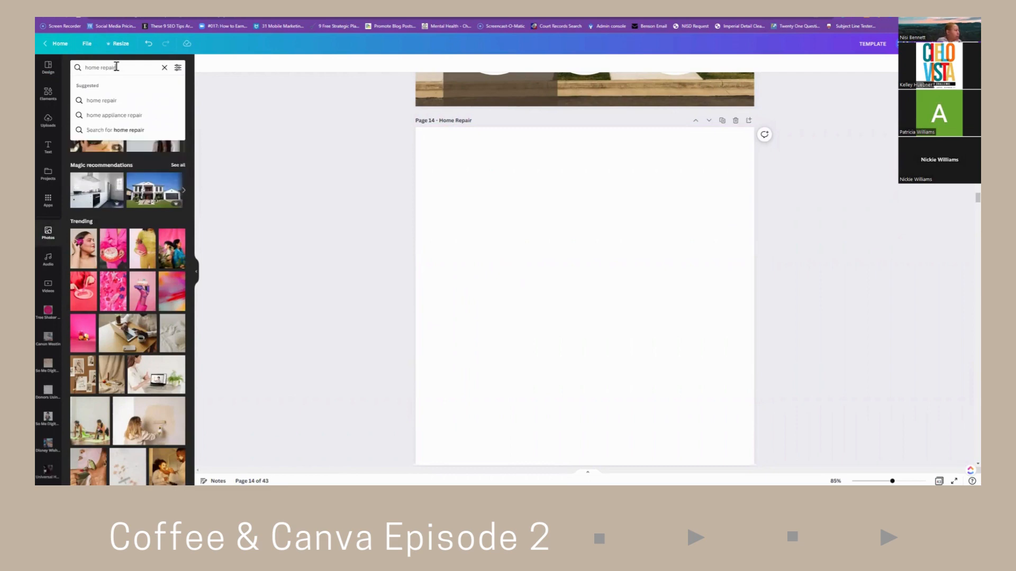
type("ir")
key("Return")
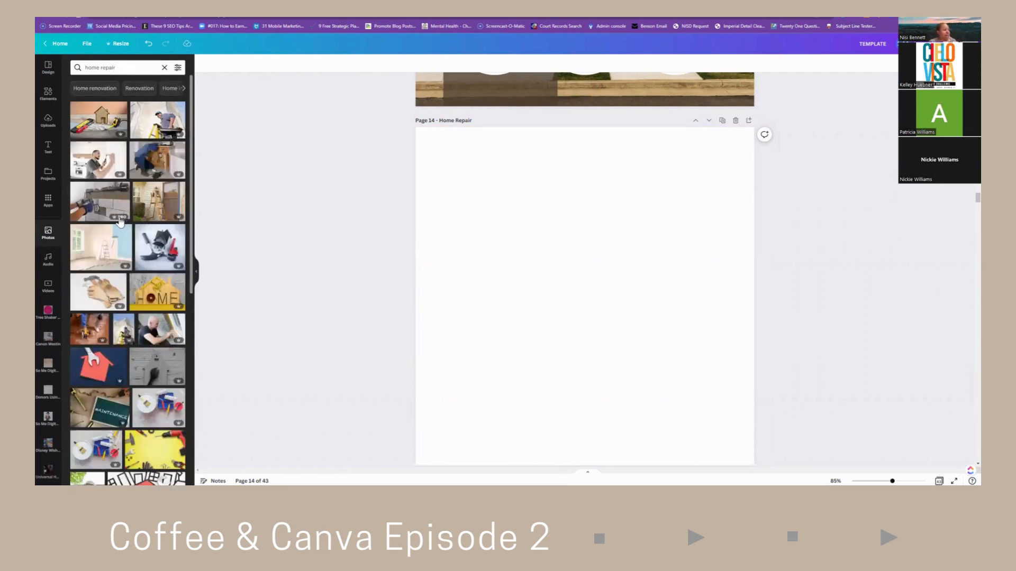
scroll(121, 231, "down", 2)
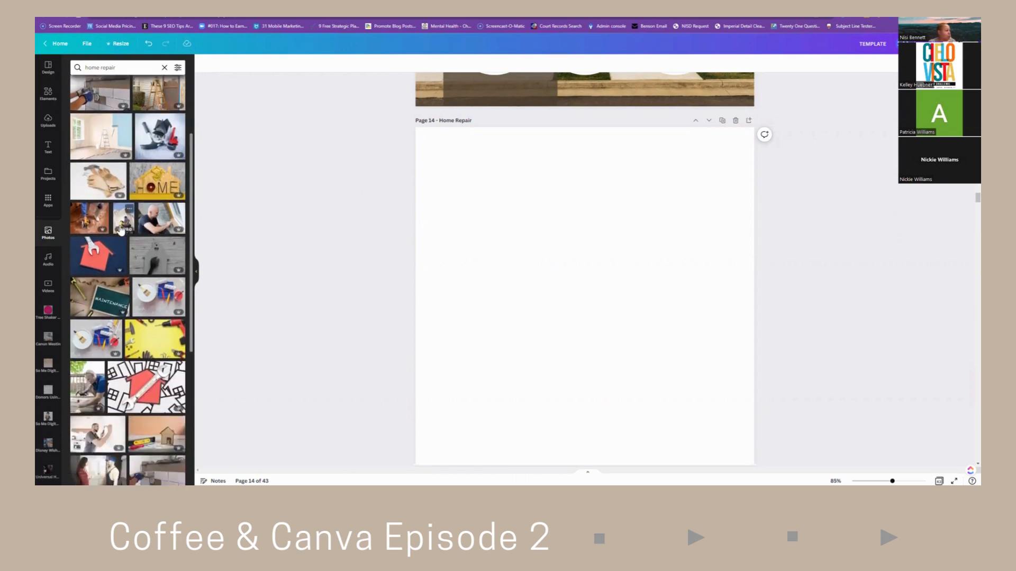
scroll(121, 230, "up", 2)
Duplicate the Educate page and delete the blank Home Repair page that follows the copy.
scroll(529, 272, "up", 6)
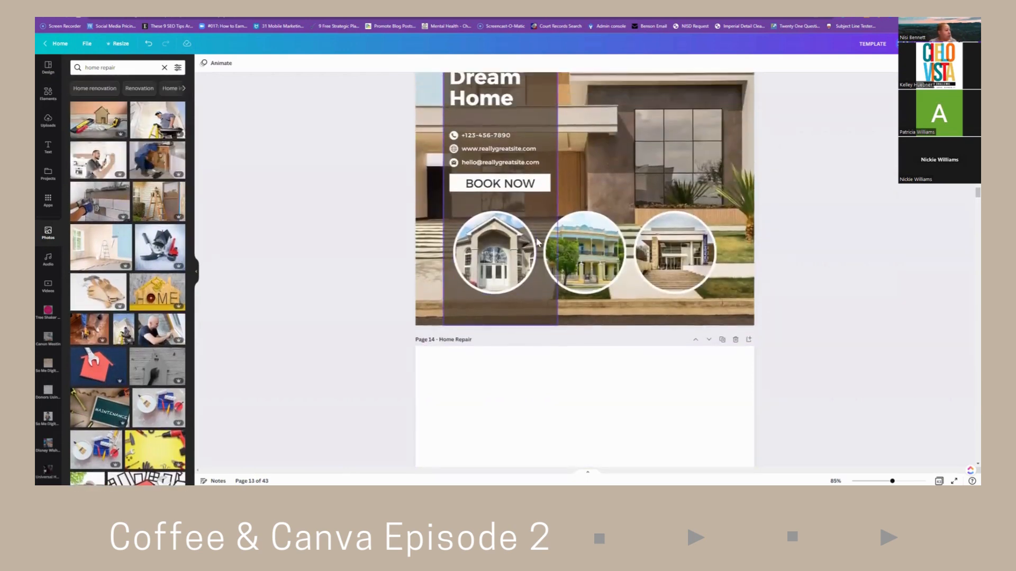
scroll(536, 243, "down", 2)
scroll(539, 241, "up", 2)
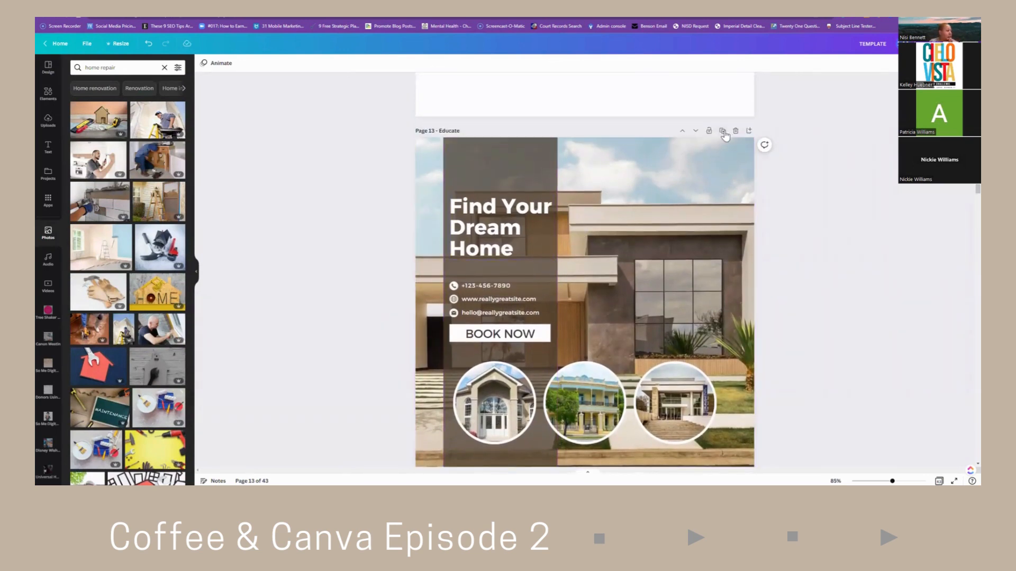
left_click(722, 131)
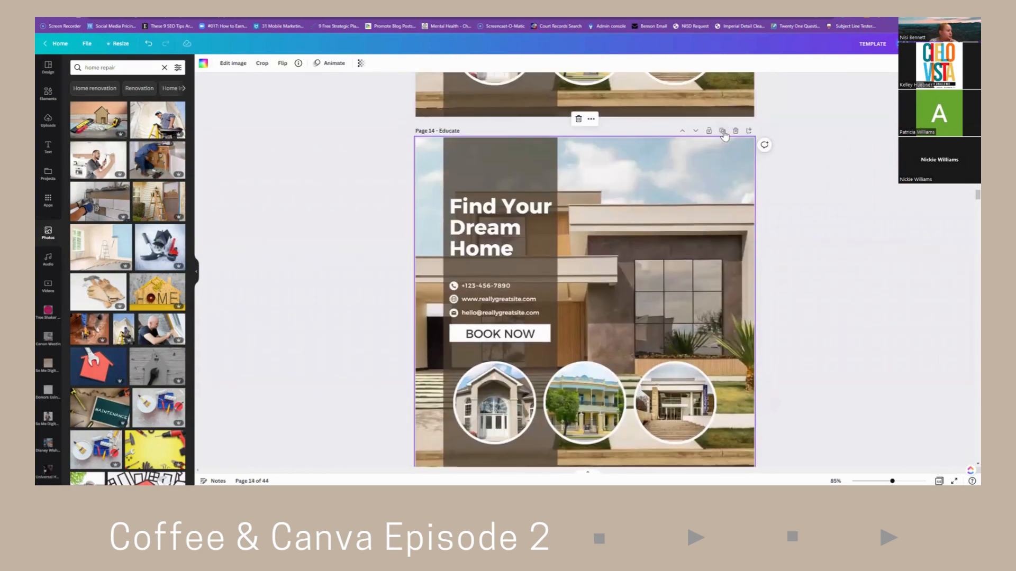
scroll(699, 253, "down", 3)
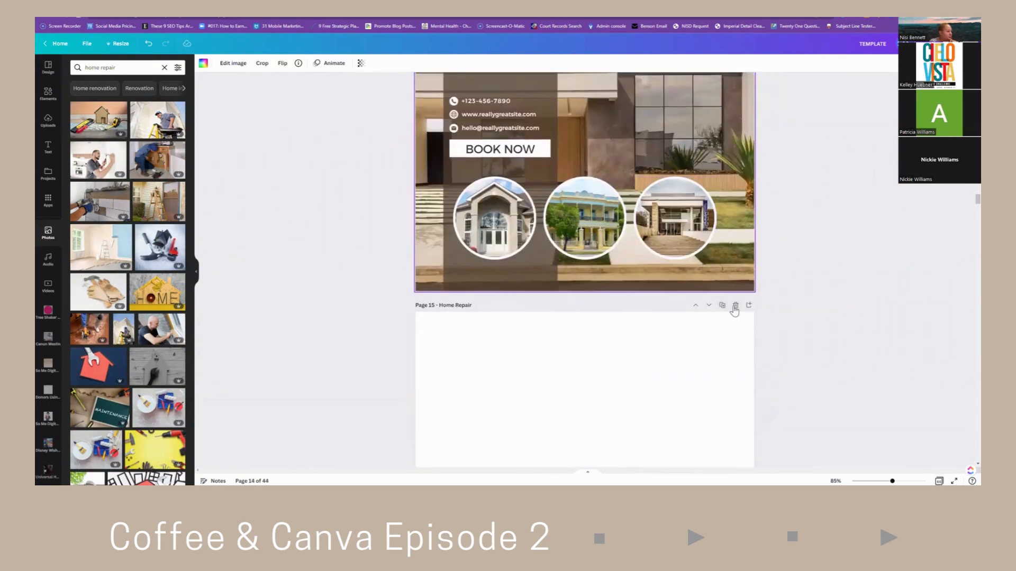
left_click(735, 305)
Title the duplicated Educate page "Home Repair".
scroll(522, 187, "up", 3)
scroll(523, 186, "up", 2)
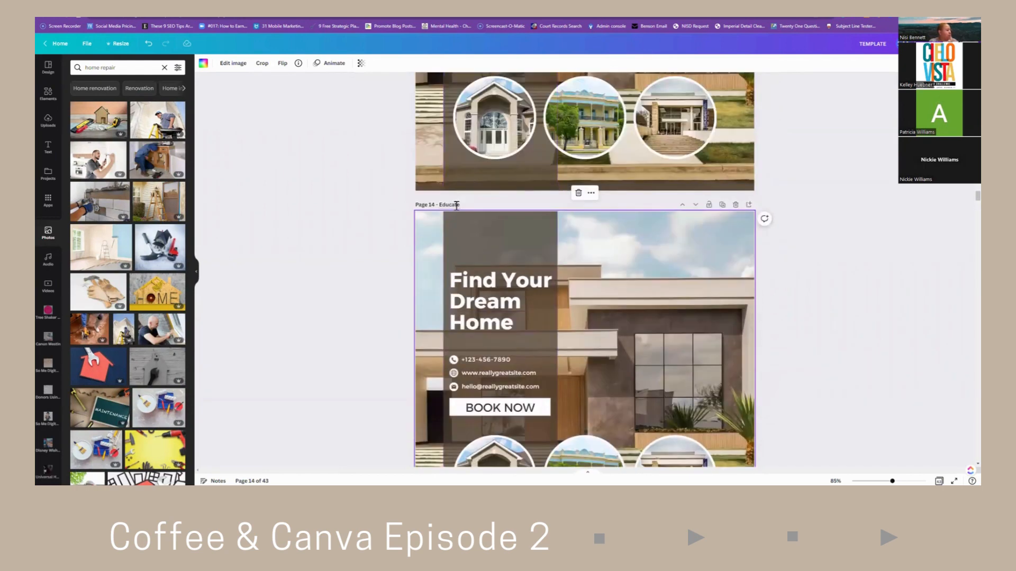
left_click(455, 205)
type("Home Repair")
scroll(460, 234, "down", 3)
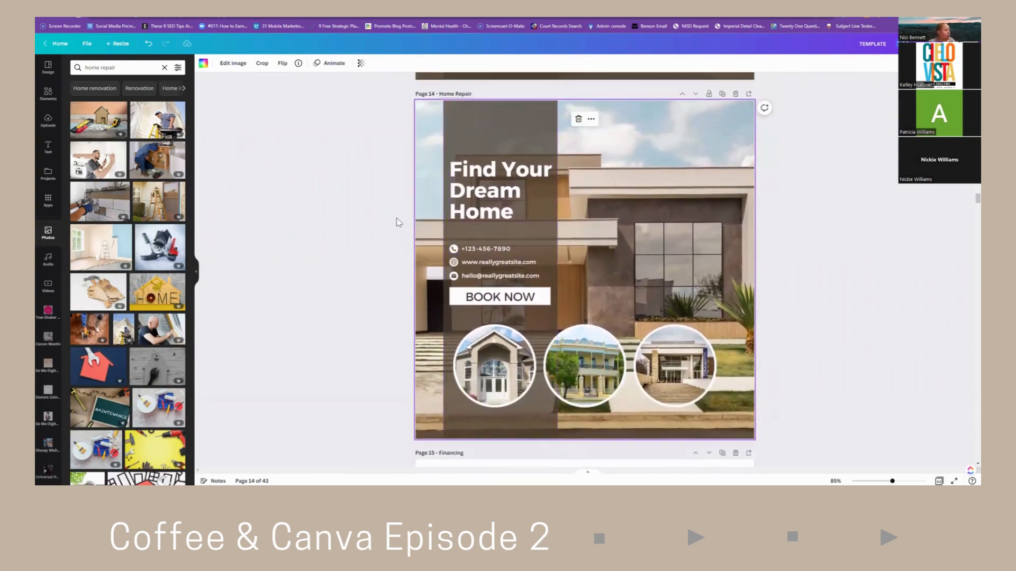
Replace the Home Repair page's background with the photo of a model house, hammer and red wrench on blueprints.
scroll(374, 213, "up", 5)
scroll(422, 166, "down", 5)
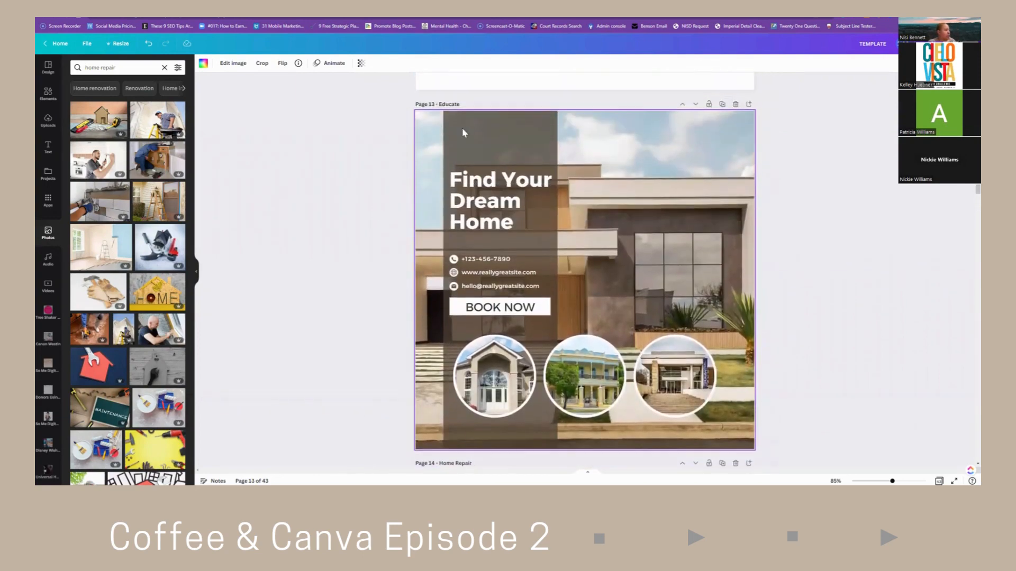
scroll(374, 231, "up", 3)
scroll(376, 231, "down", 3)
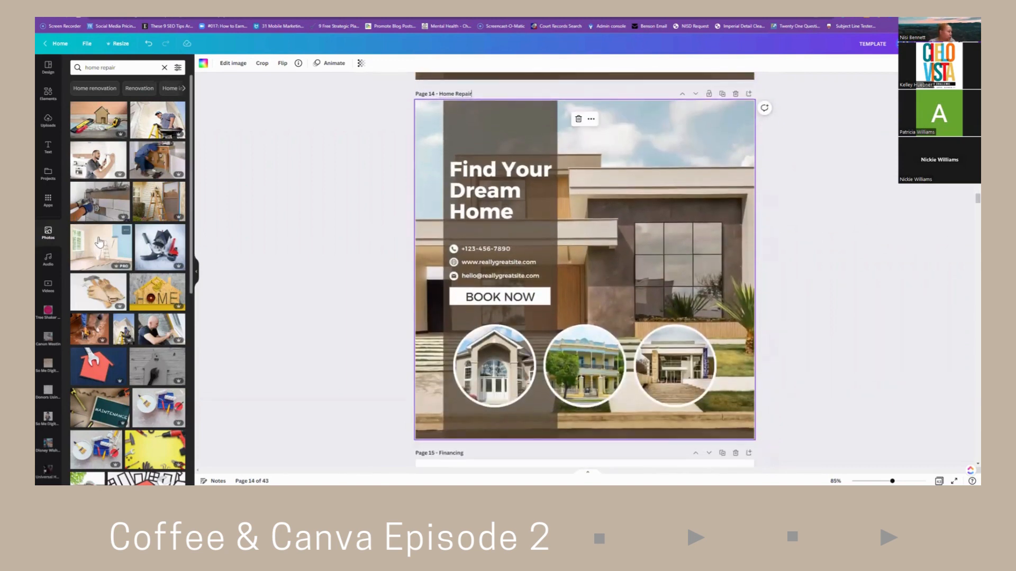
scroll(100, 244, "down", 3)
scroll(102, 244, "down", 7)
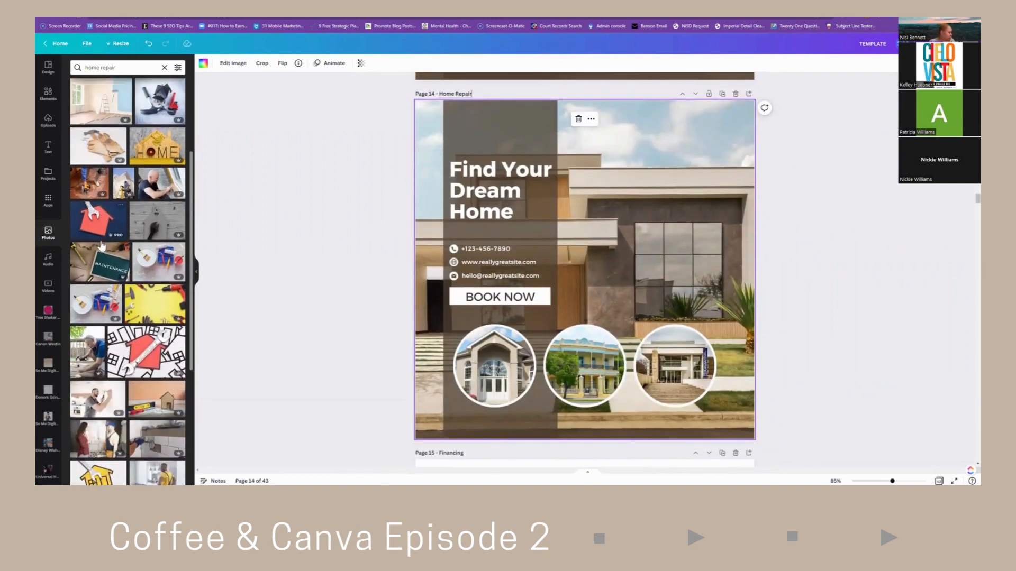
scroll(102, 244, "down", 2)
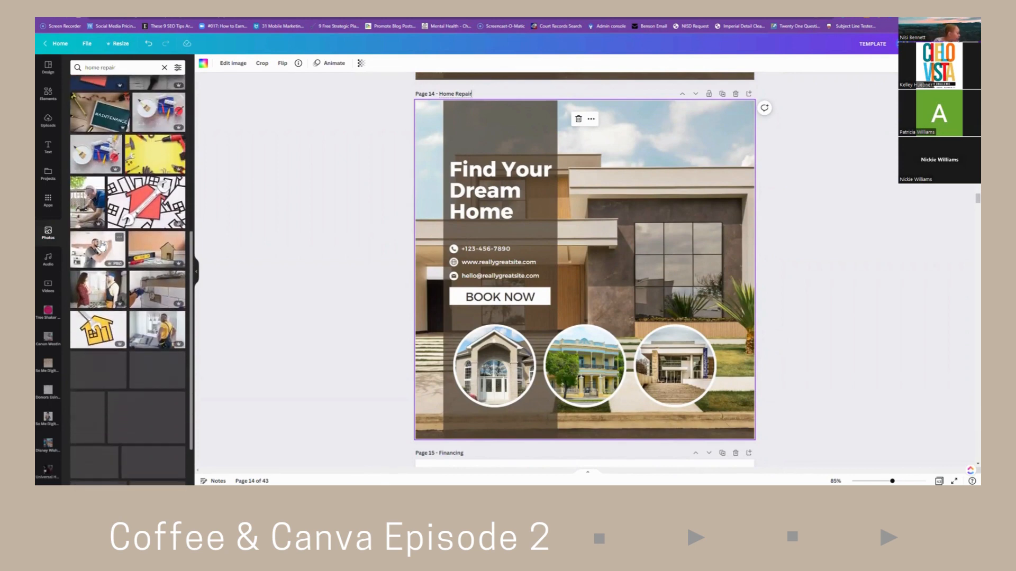
scroll(102, 245, "down", 4)
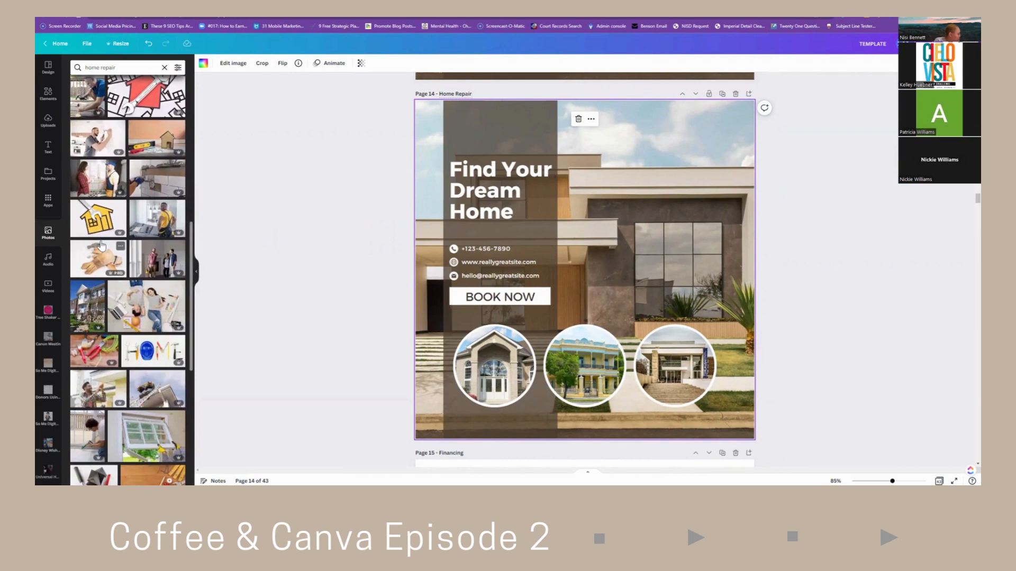
scroll(89, 310, "up", 10)
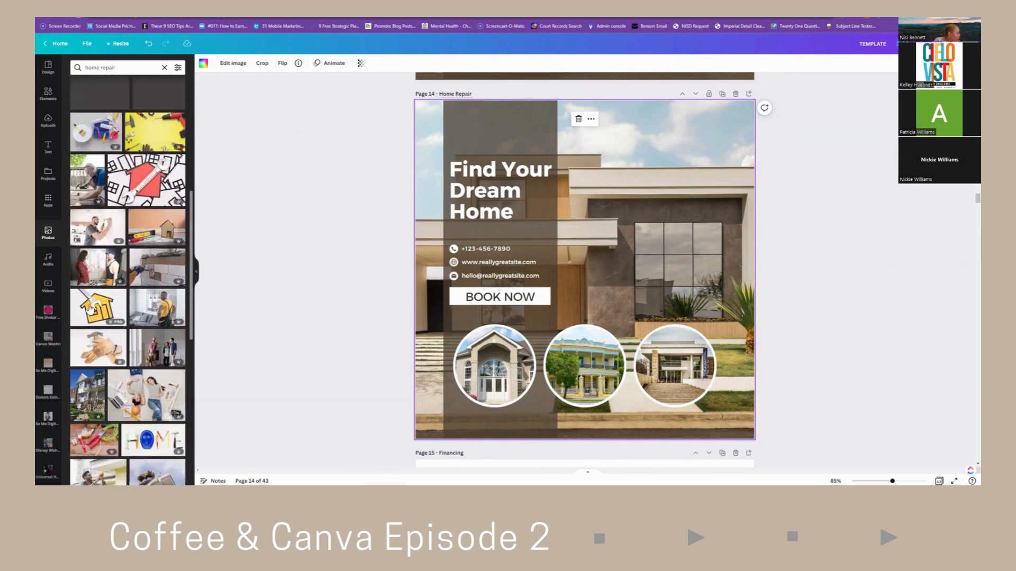
scroll(98, 291, "up", 5)
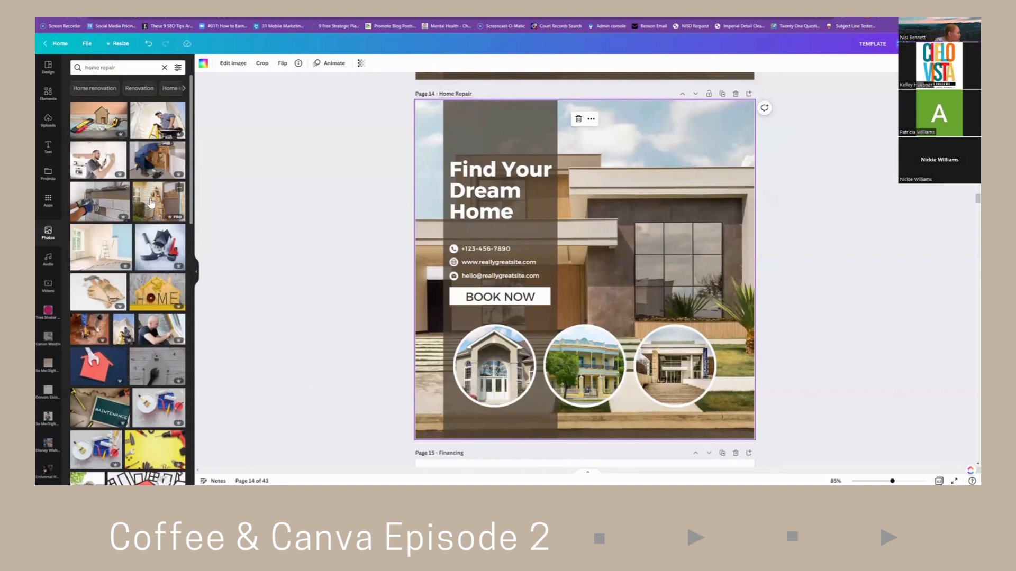
left_click_drag(151, 203, 423, 190)
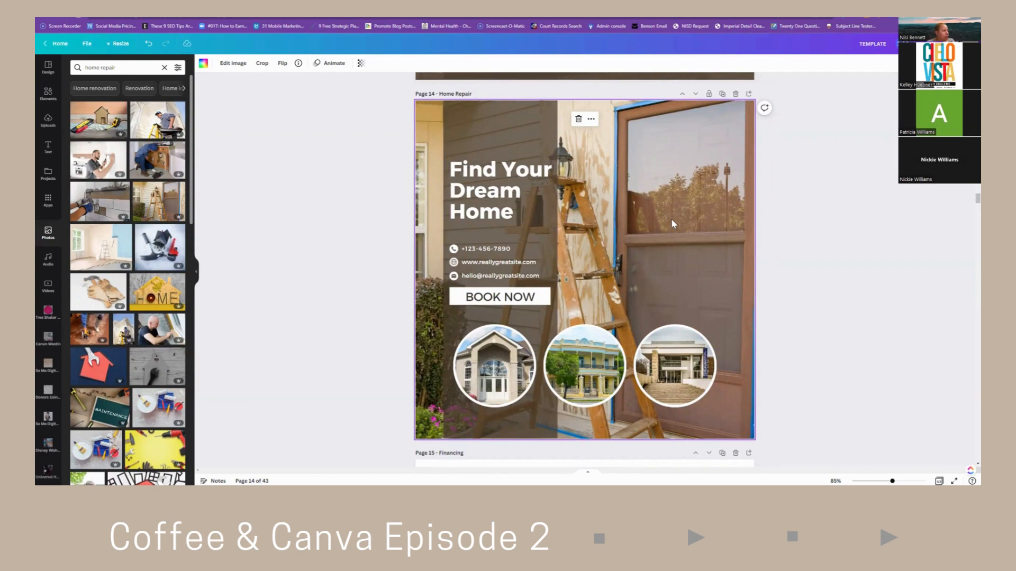
left_click_drag(158, 247, 424, 262)
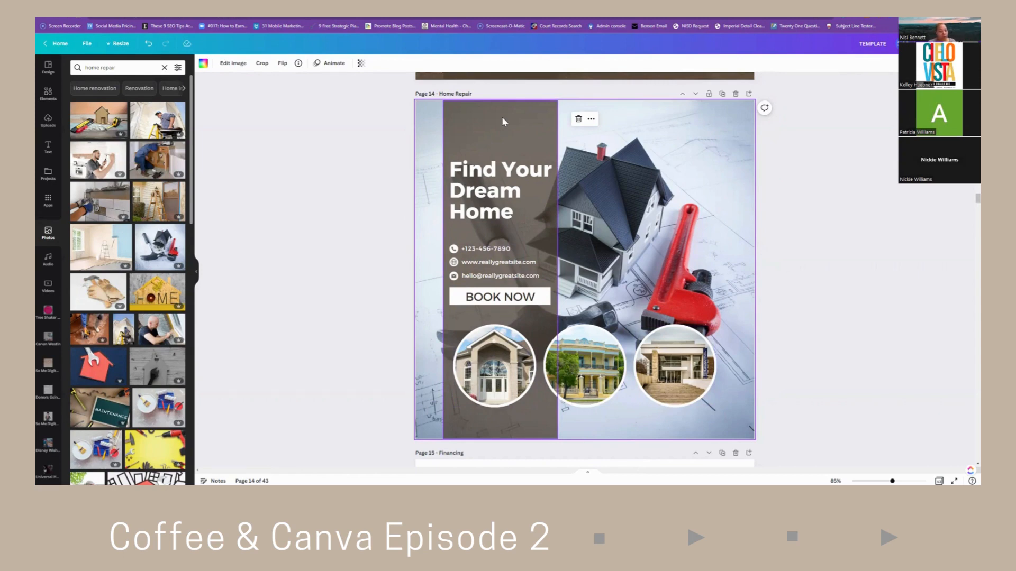
Move the brown panel to the page's left edge and the rightmost framed building circle into the lower right corner.
left_click_drag(503, 122, 475, 117)
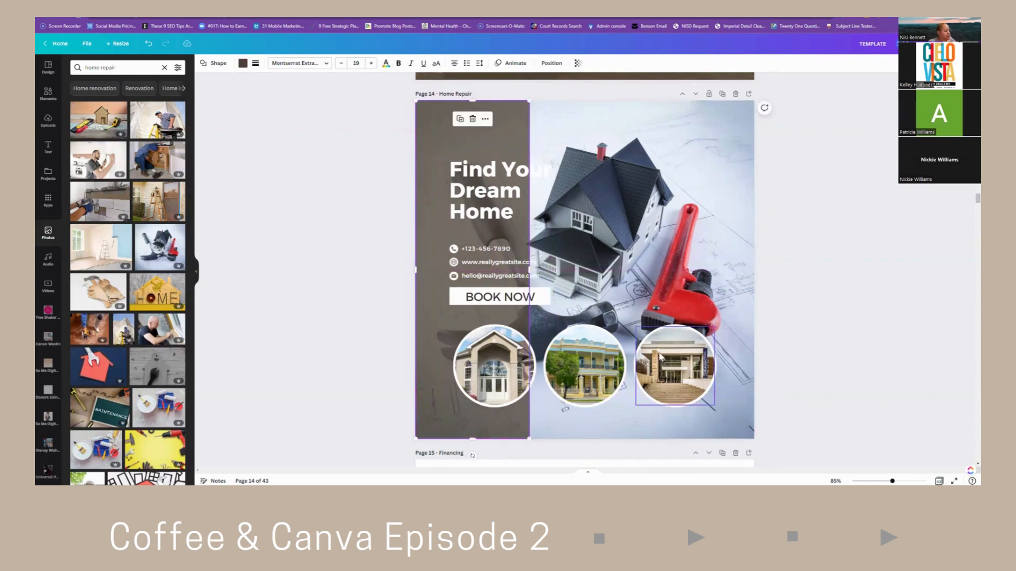
mouse_move(664, 355)
left_mouse_down()
mouse_move(683, 373)
mouse_move(661, 353)
left_mouse_up()
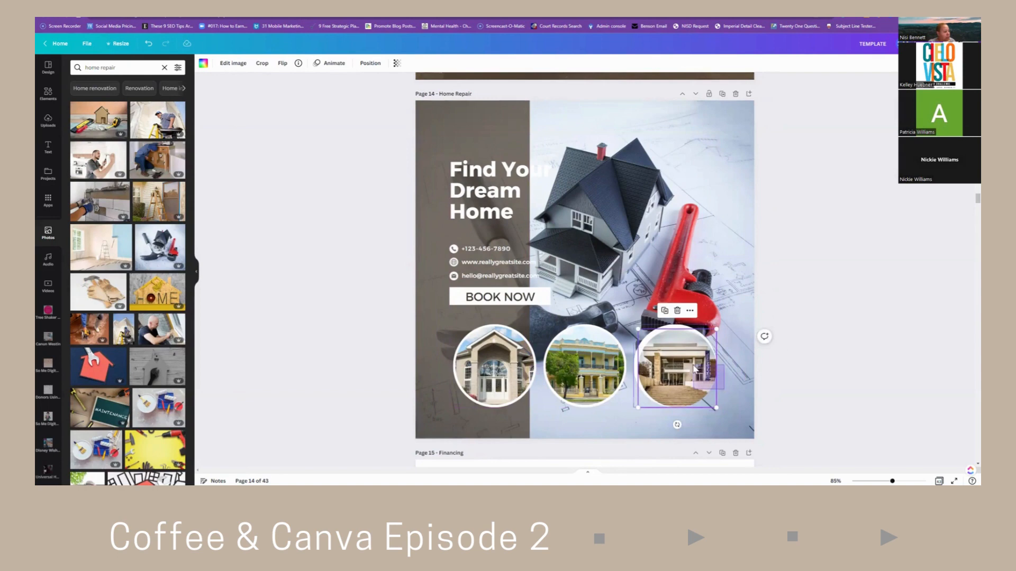
left_click(686, 364)
left_click_drag(686, 364, 713, 394)
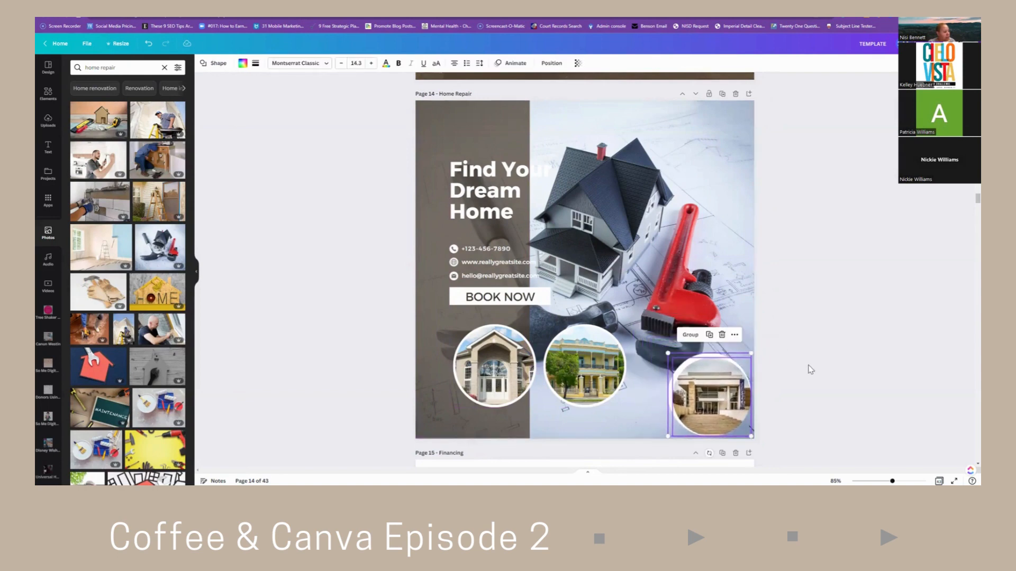
left_click(697, 394)
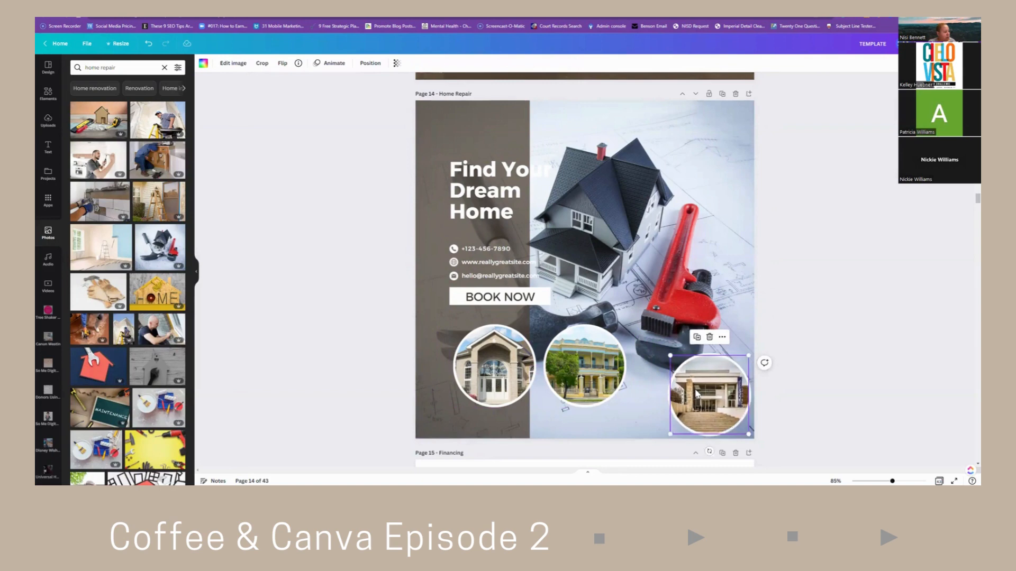
Delete the other two circular house photos from the Home Repair page, including their frames and white circles.
left_click(611, 375)
key("Delete")
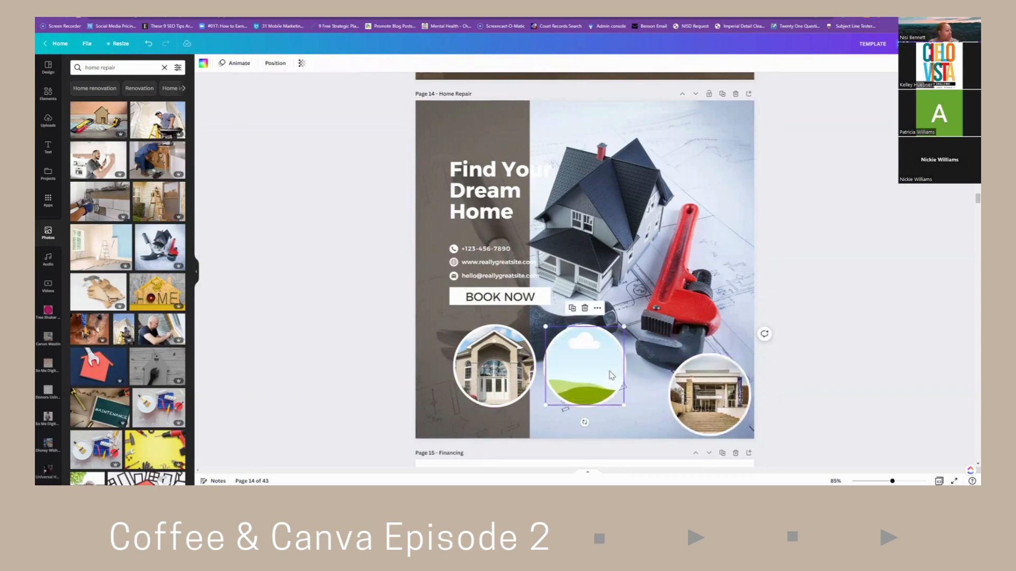
left_click(611, 375)
key("Delete")
left_click(521, 376)
key("Delete")
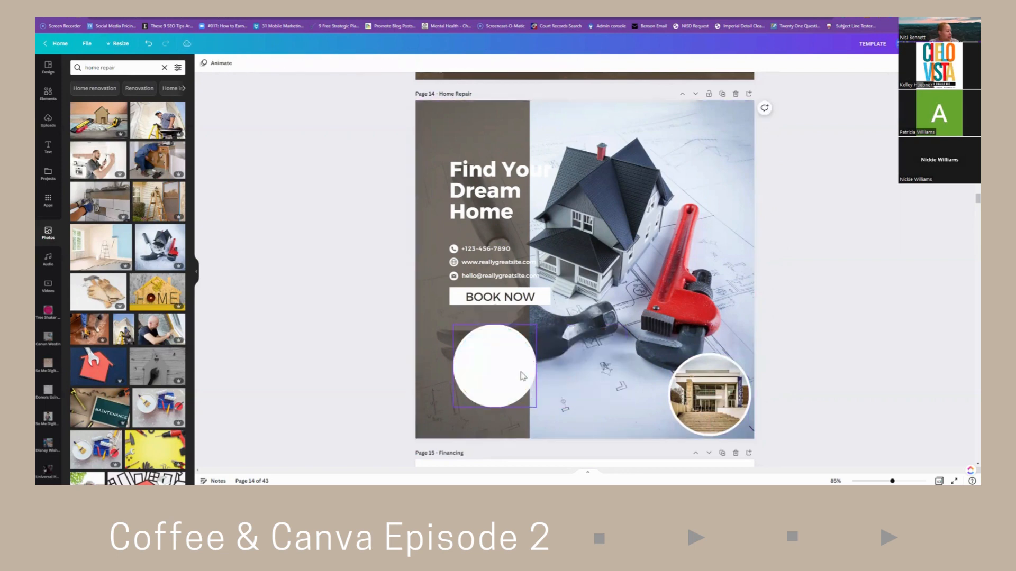
key("Delete")
left_click(520, 371)
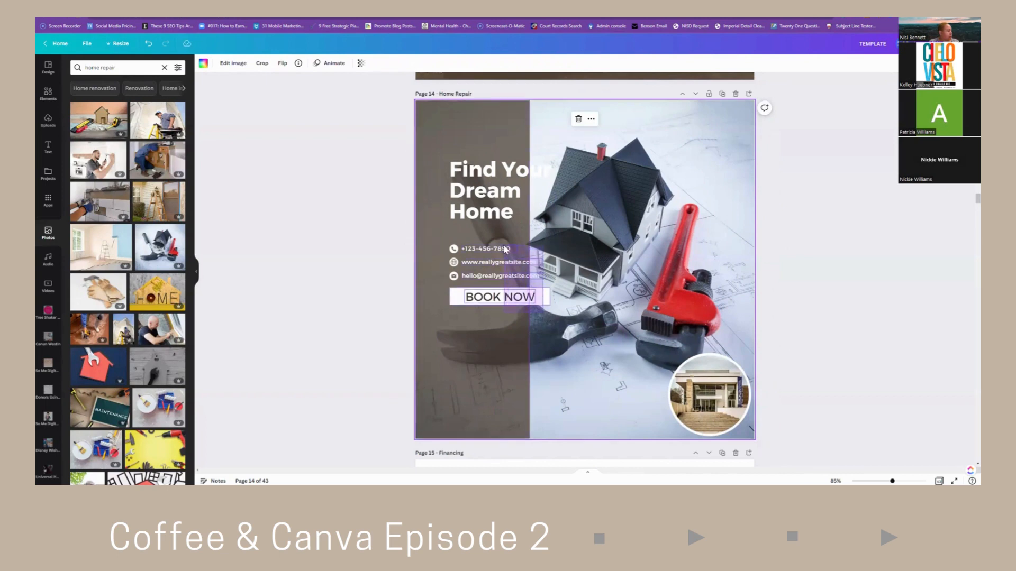
Shift the contact text and BOOK NOW box left onto the brown panel, keeping the panel at the page's left edge.
left_click_drag(498, 262, 478, 262)
left_click(582, 385)
left_click(466, 367)
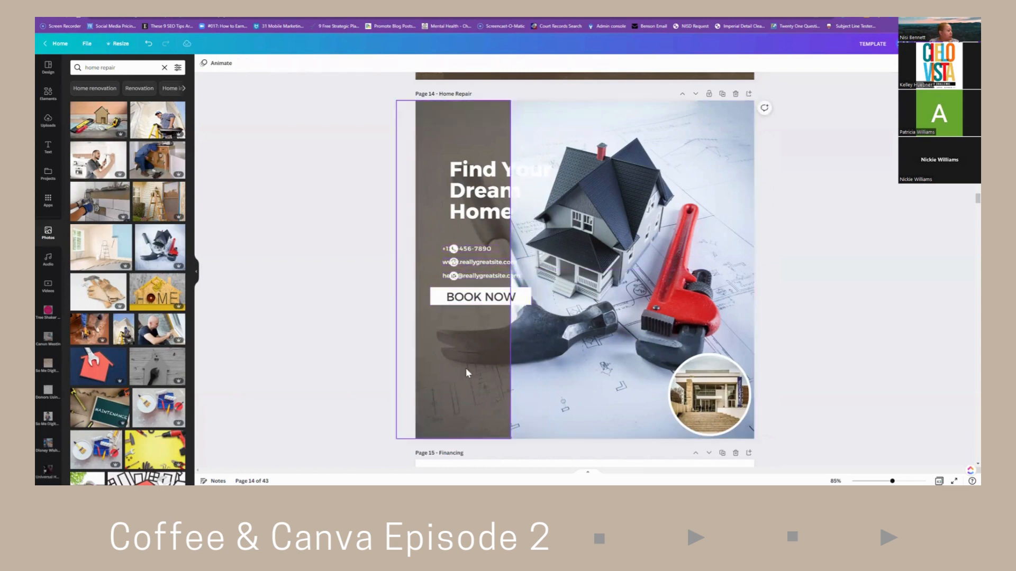
left_click_drag(454, 371, 474, 367)
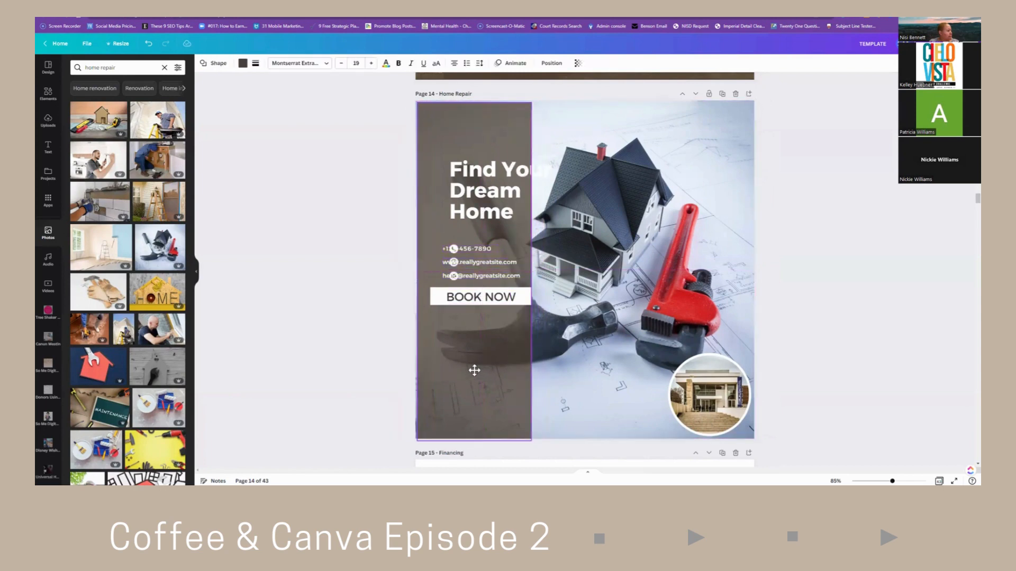
Move the "Find Your Dream Home" heading to the top of the brown panel and replace its text with "Tip".
left_click(499, 194)
left_click_drag(499, 194, 474, 155)
double_click(475, 155)
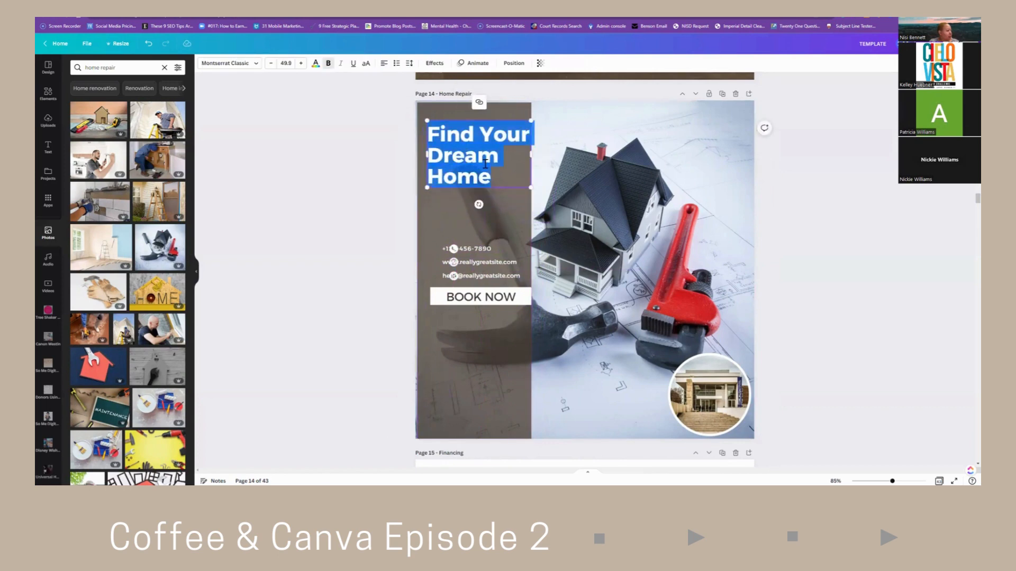
type("Ti")
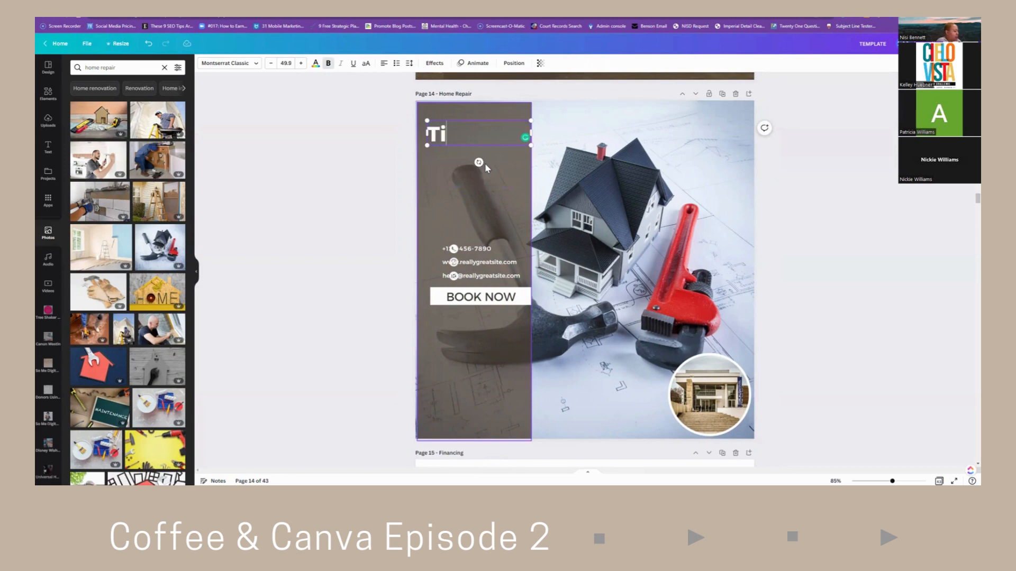
type("p")
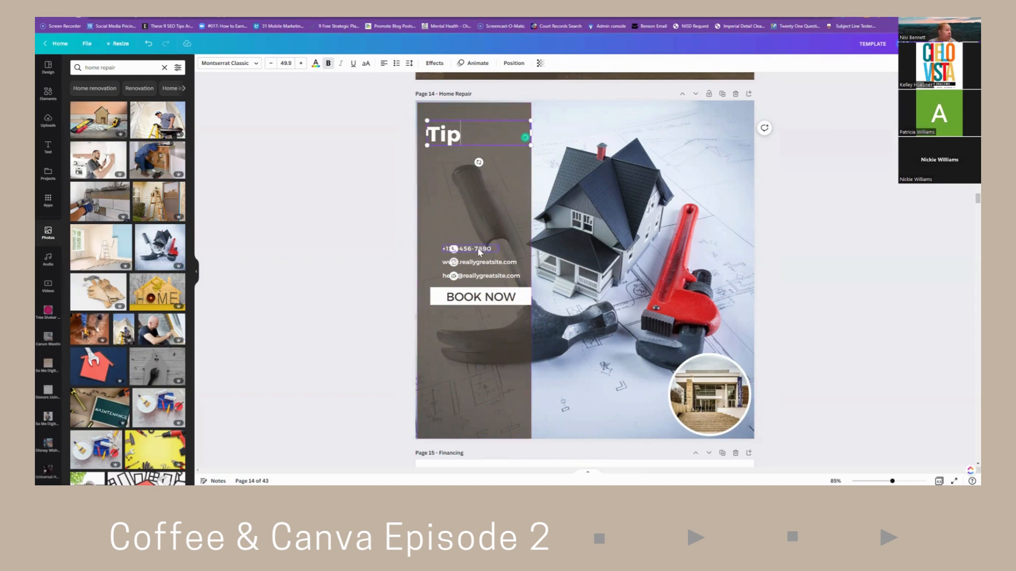
Move the phone, website and email lines down to the bottom of the brown panel, stacked in that order.
left_click_drag(480, 249, 479, 427)
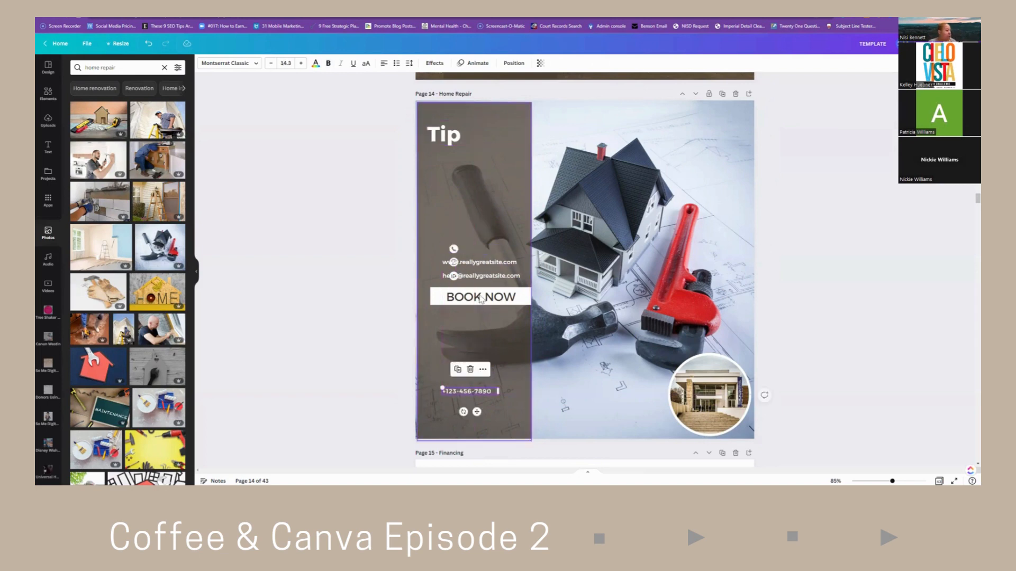
left_click_drag(487, 264, 474, 405)
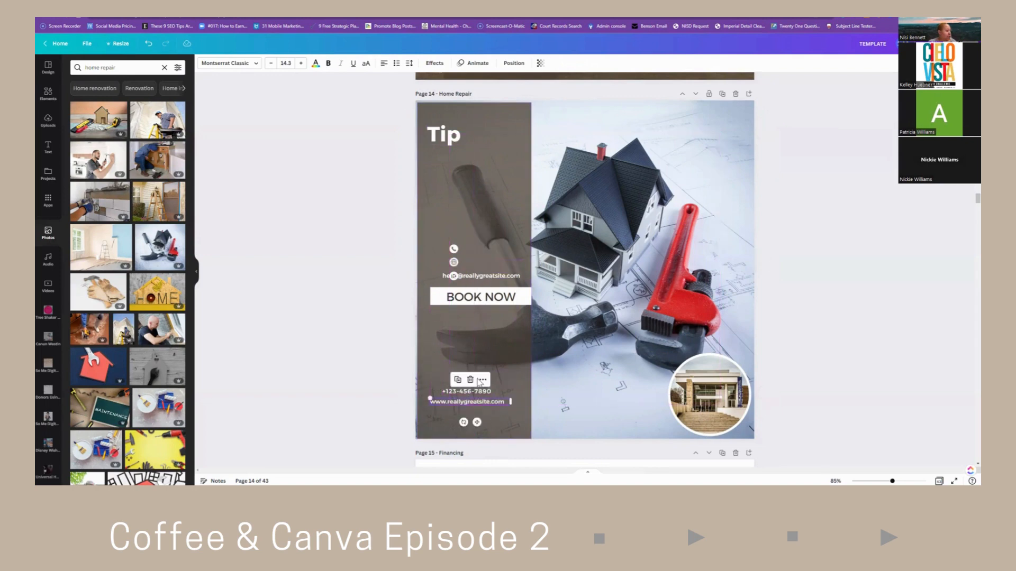
left_click_drag(492, 279, 474, 415)
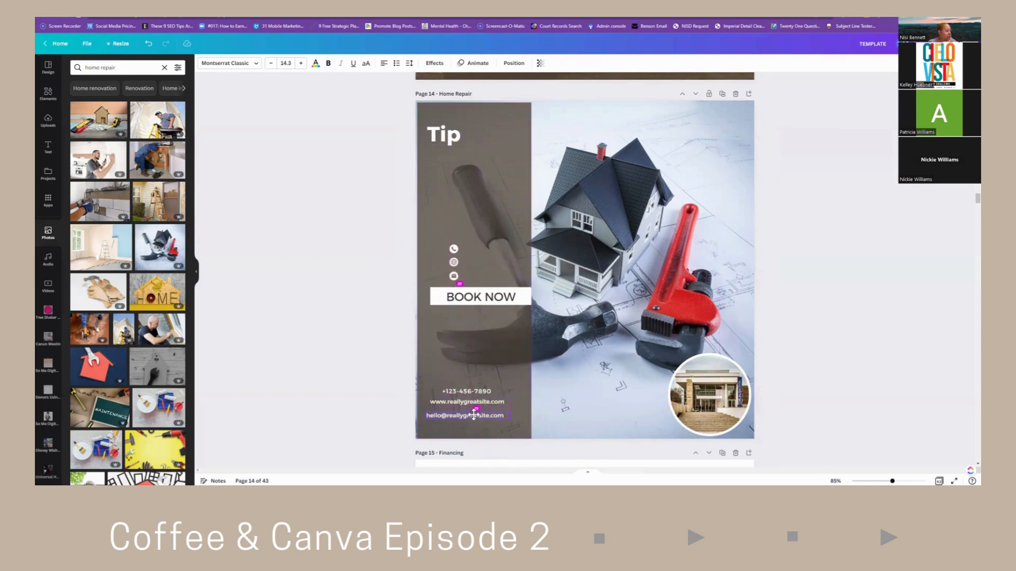
Group the three contact icons and place them beside the contact lines, moving the brown panel aside and back to reach them.
left_click_drag(465, 281, 526, 270)
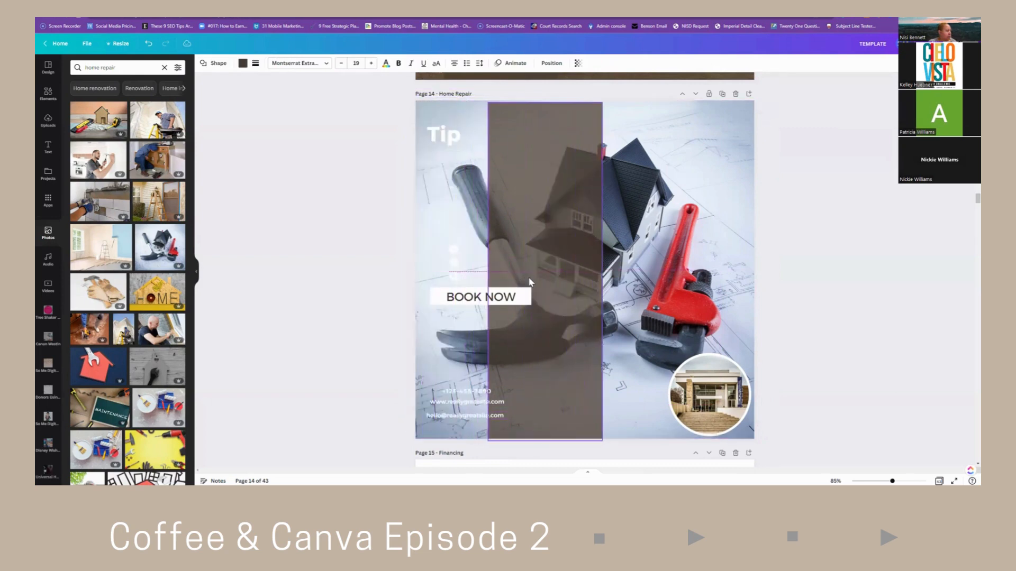
left_click(453, 251)
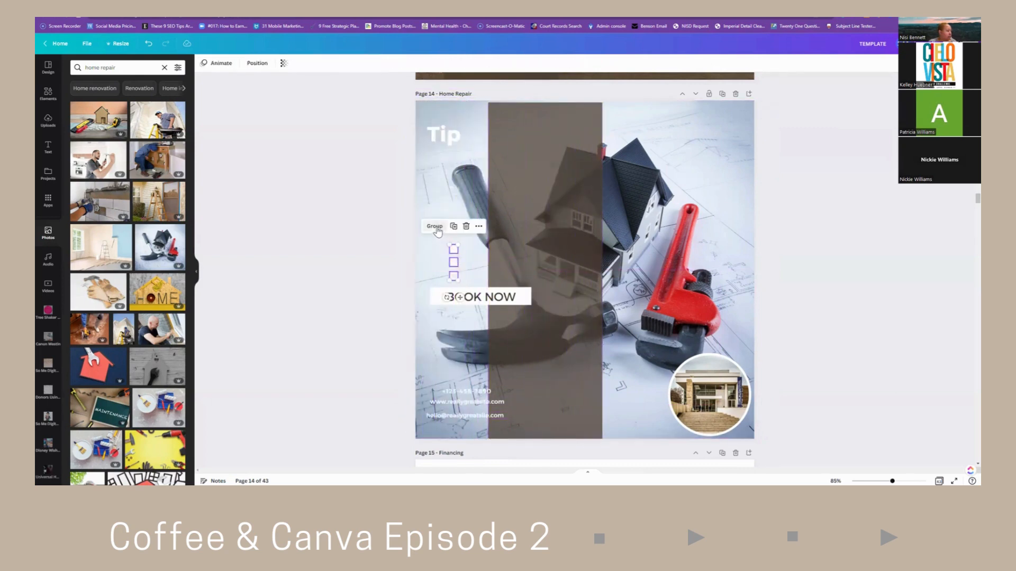
left_click_drag(455, 262, 422, 397)
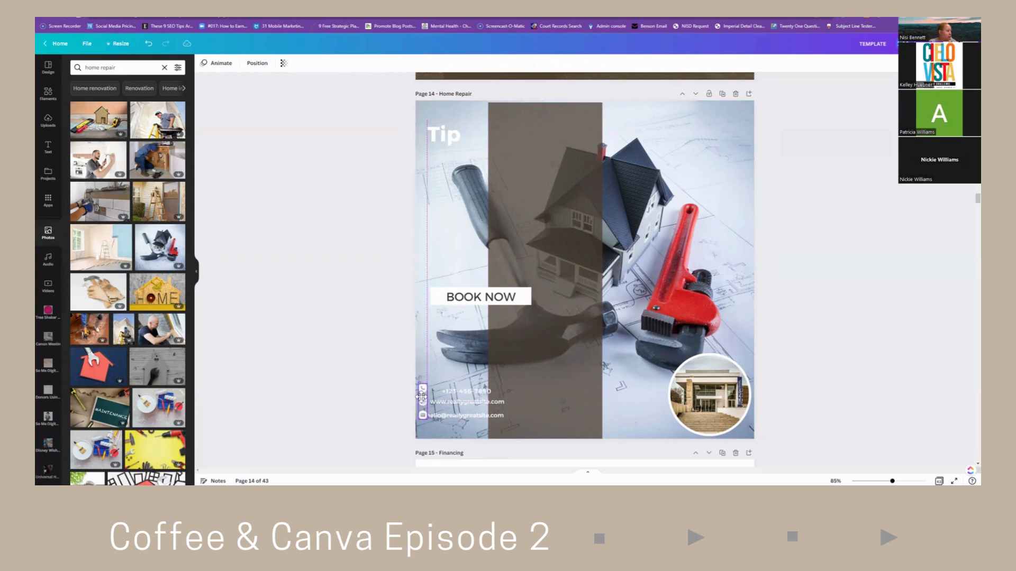
left_click_drag(534, 344, 454, 344)
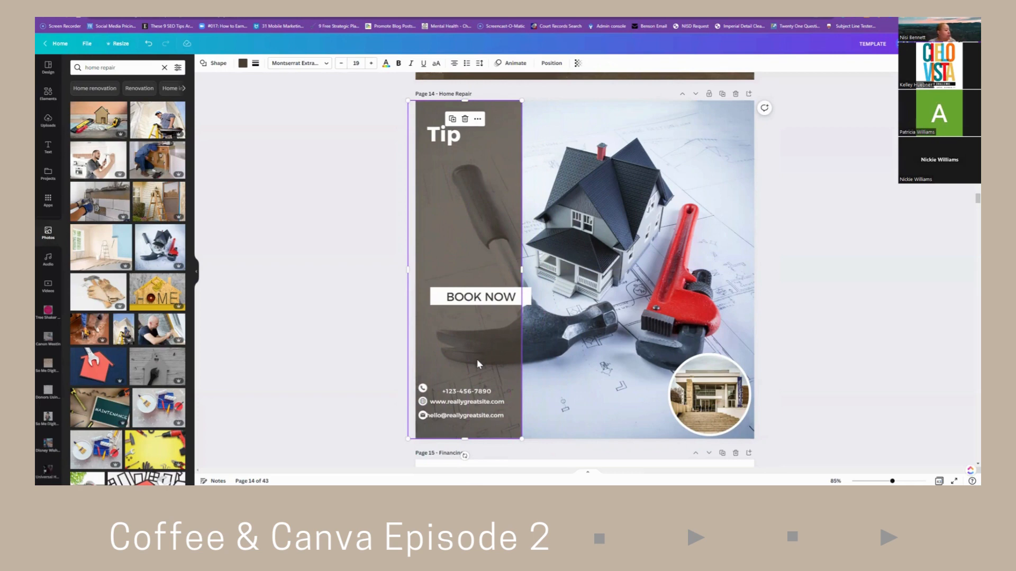
Group the three contact text lines and position them just clear of the icons, with the brown panel returned behind them.
left_click_drag(490, 361, 584, 362)
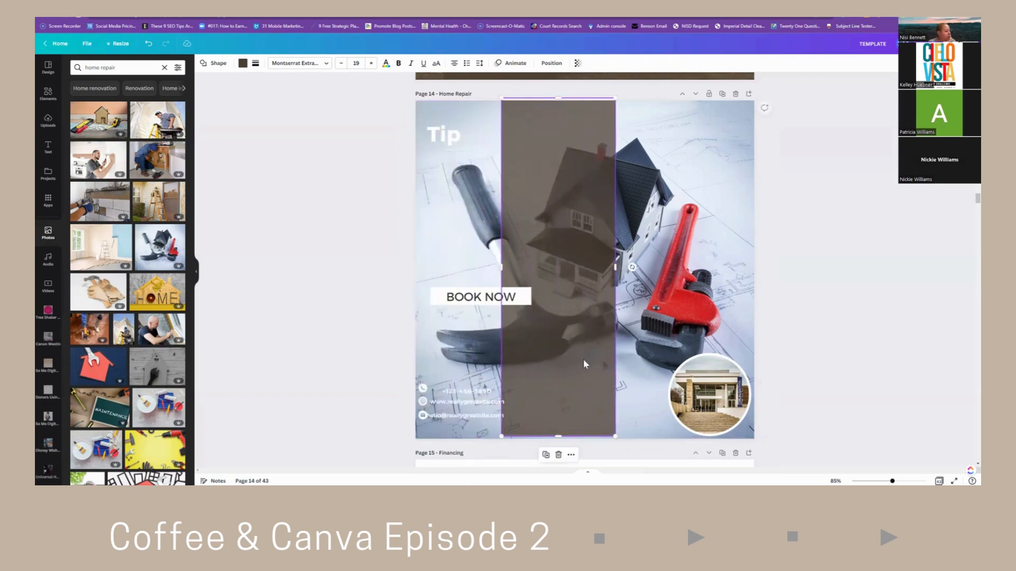
left_click(482, 434)
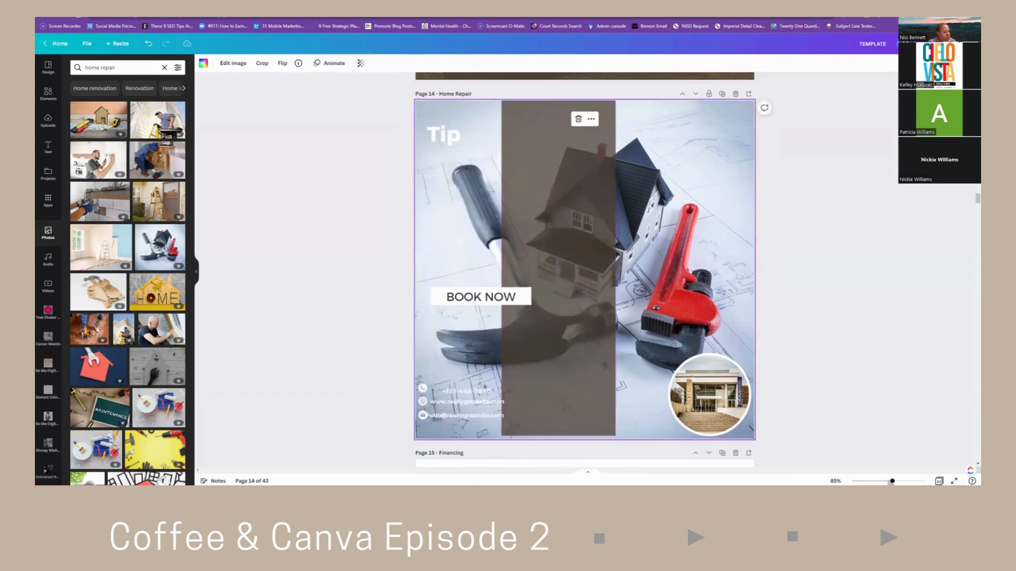
left_click_drag(891, 482, 901, 482)
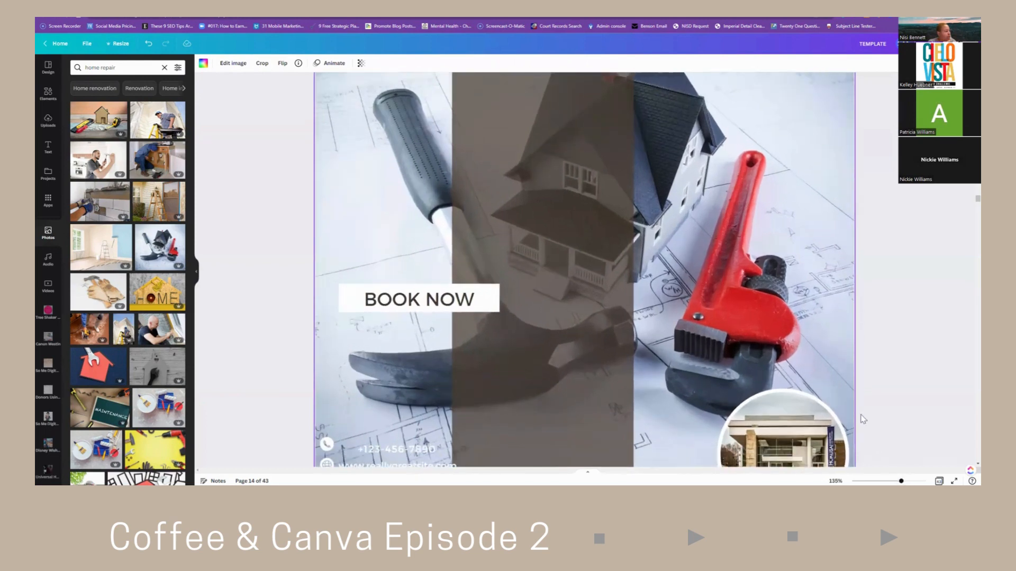
scroll(863, 419, "down", 3)
left_click(256, 332)
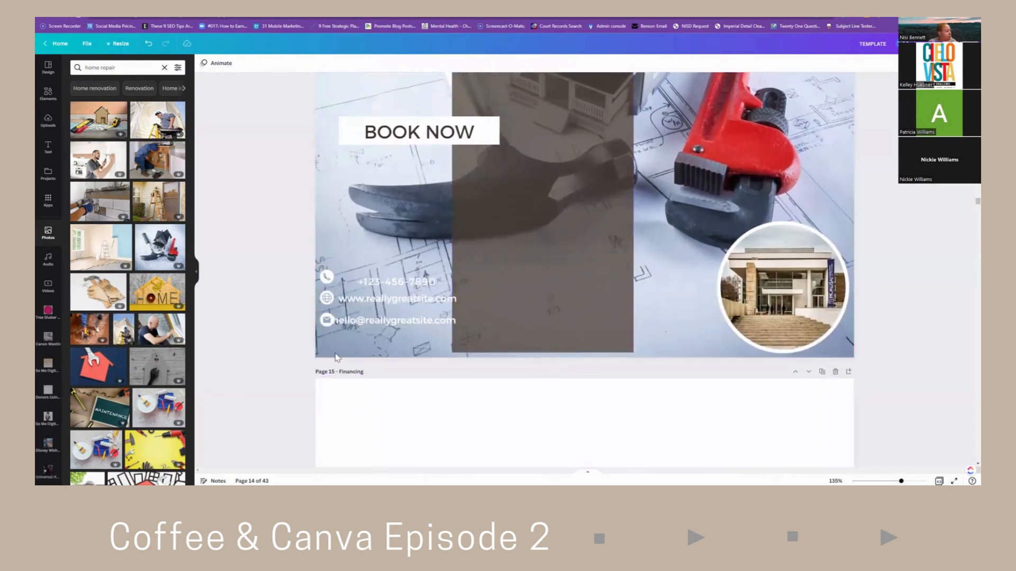
left_click(379, 279)
mouse_move(385, 294)
left_mouse_down()
mouse_move(381, 274)
mouse_move(434, 283)
mouse_move(541, 263)
mouse_move(553, 288)
mouse_move(521, 261)
mouse_move(537, 243)
mouse_move(507, 266)
mouse_move(389, 286)
left_mouse_up()
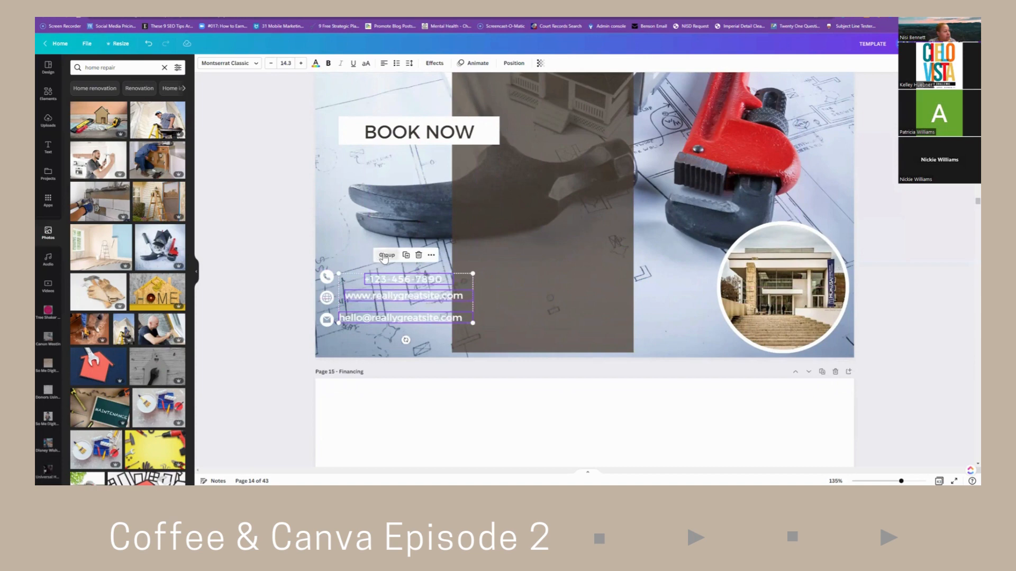
left_click_drag(426, 322, 442, 215)
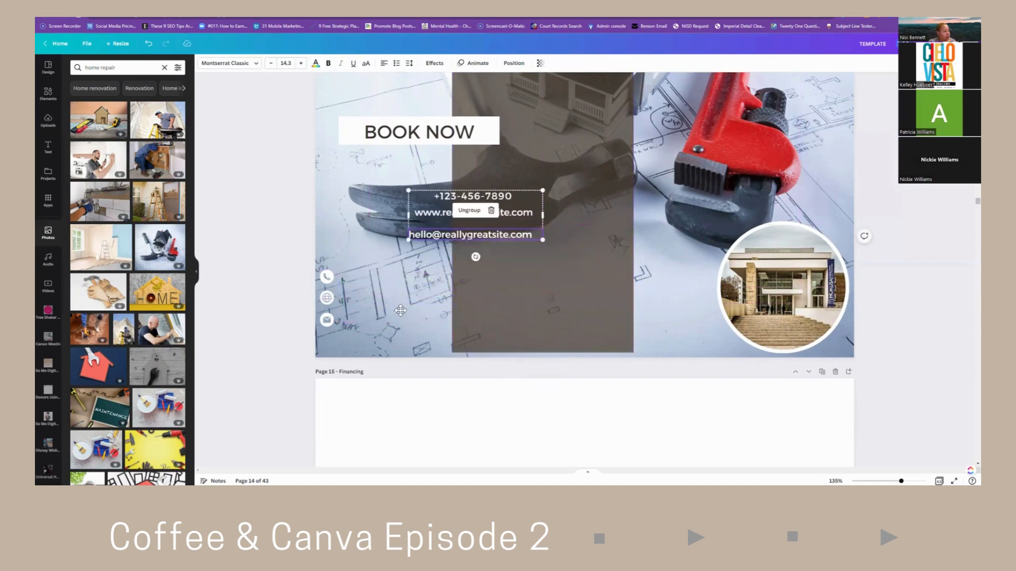
left_click_drag(401, 311, 370, 300)
left_click_drag(564, 285, 442, 292)
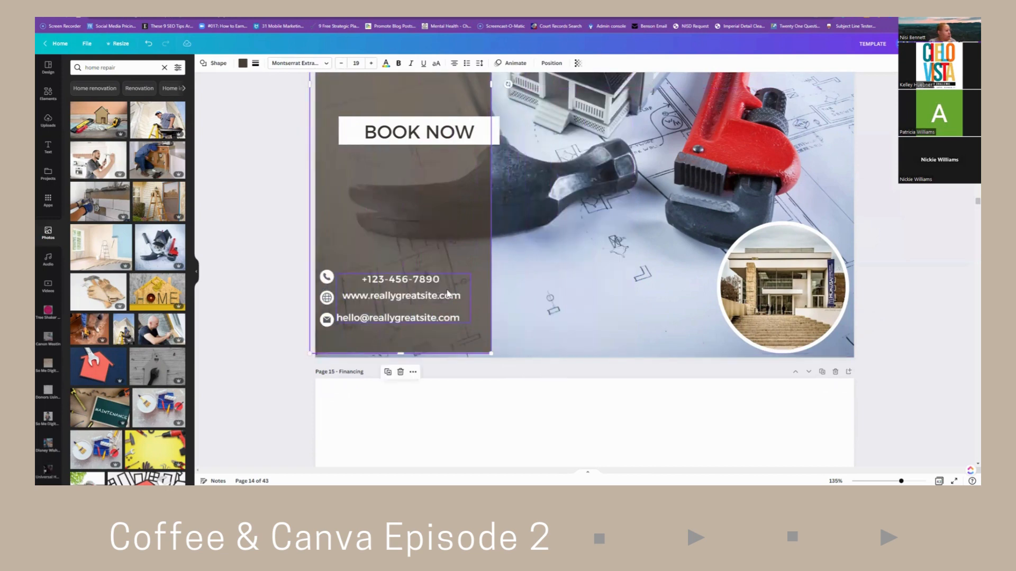
Align the brown panel flush with the left edge and full height of the Home Repair page.
mouse_move(901, 481)
left_mouse_down()
mouse_move(883, 481)
mouse_move(894, 480)
left_mouse_up()
scroll(771, 402, "up", 1)
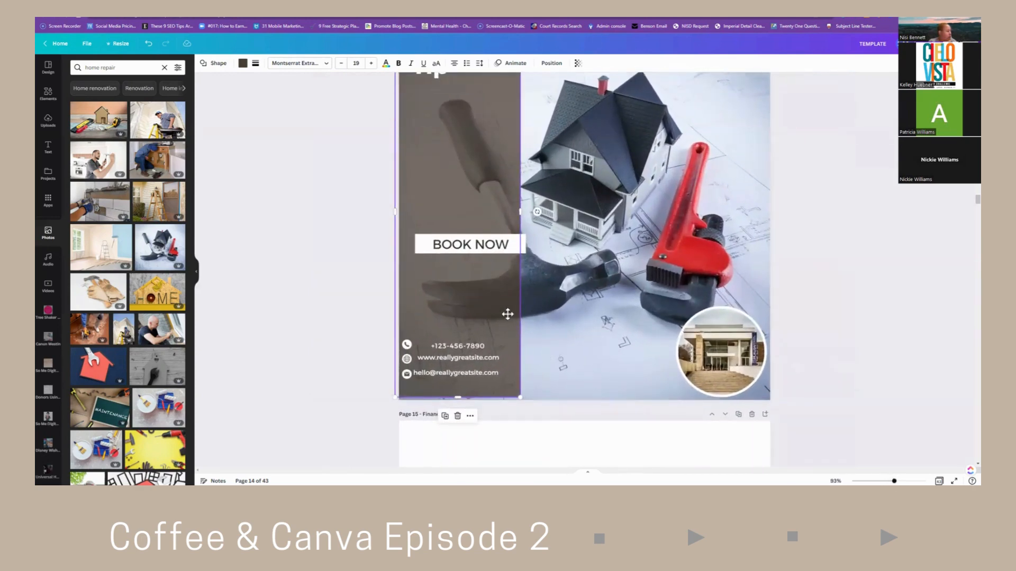
left_click_drag(507, 314, 504, 316)
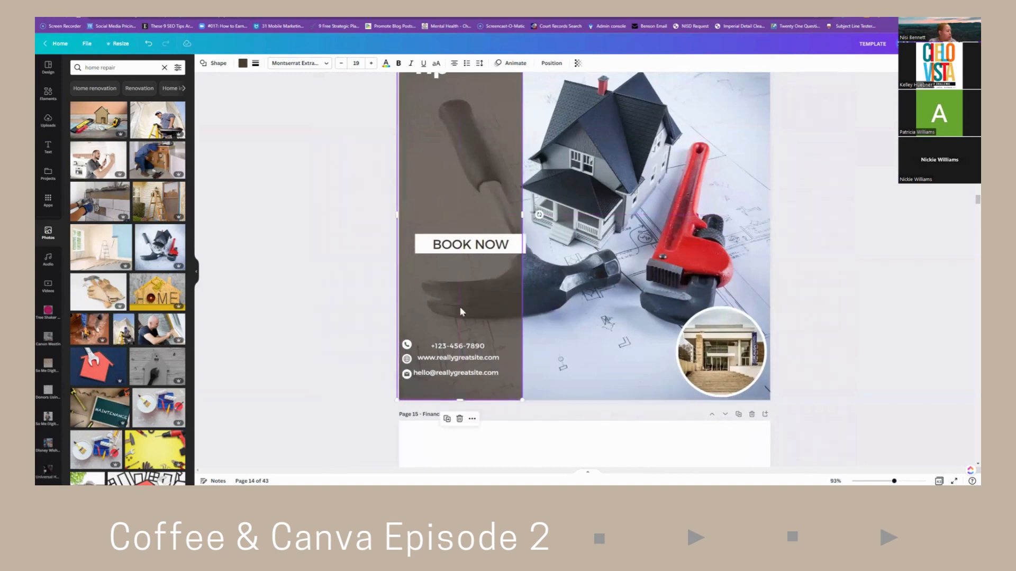
scroll(461, 302, "up", 2)
scroll(462, 293, "down", 2)
left_click_drag(456, 249, 497, 252)
scroll(566, 262, "up", 2)
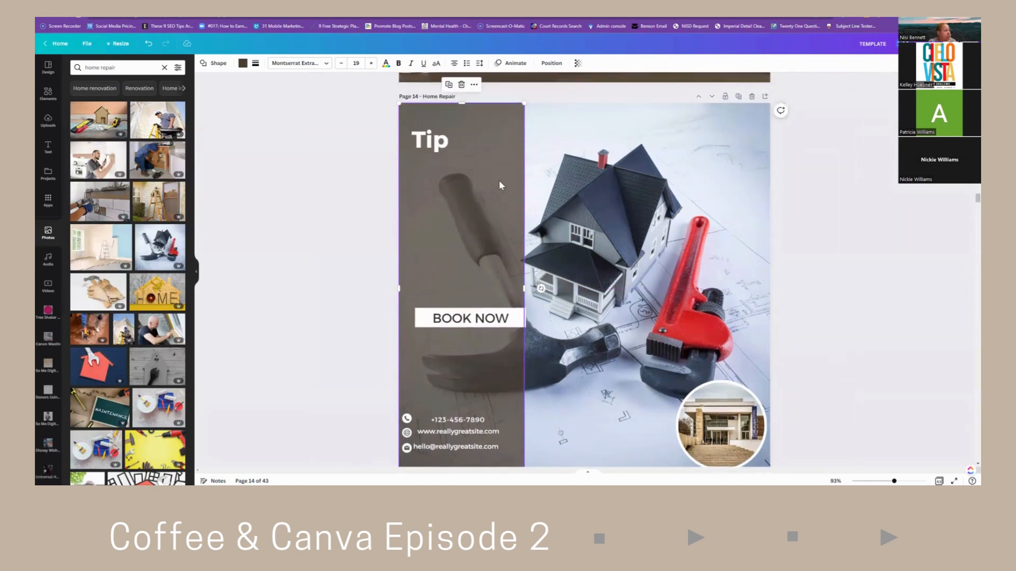
left_click(548, 65)
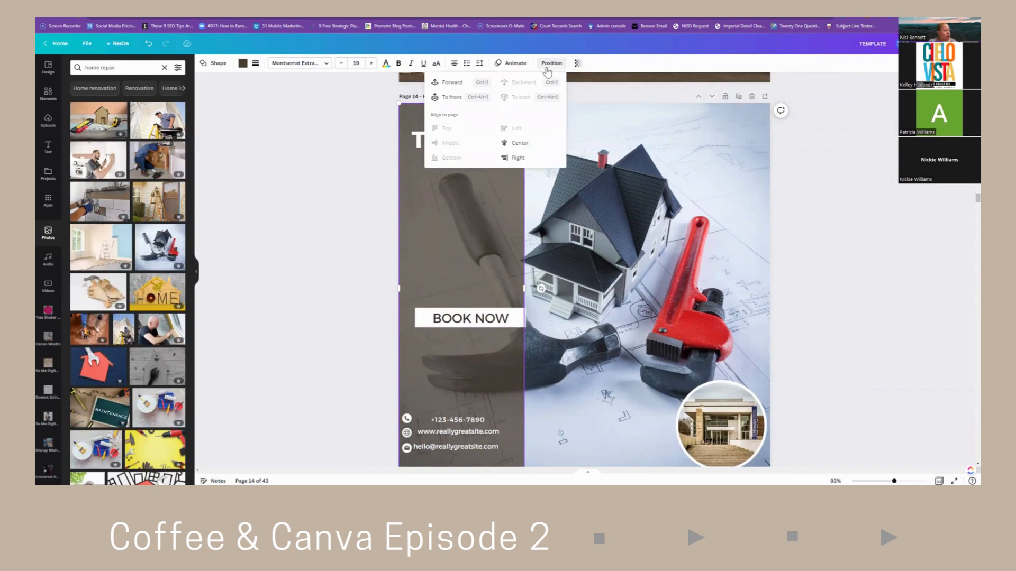
left_click(598, 119)
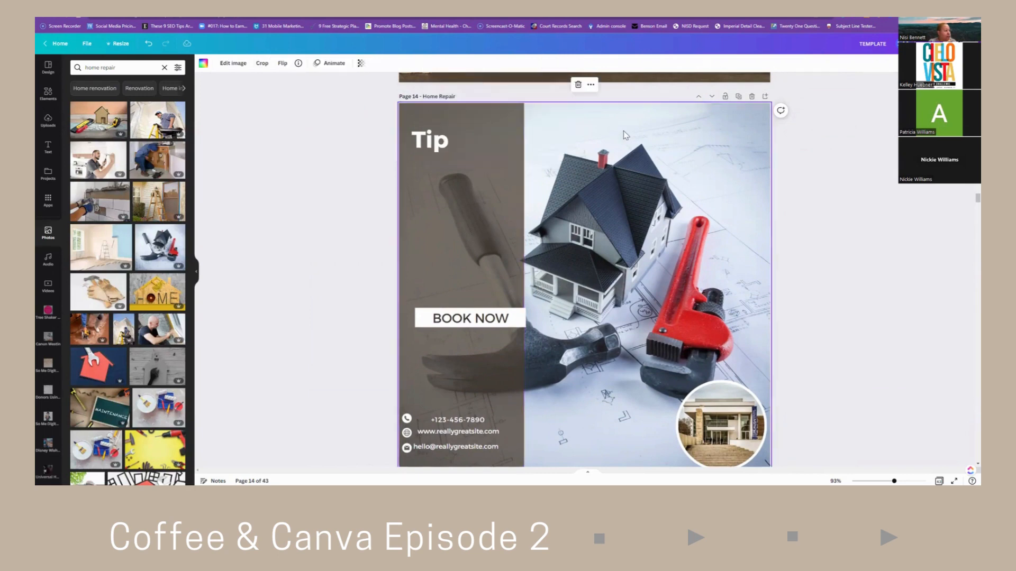
left_click(465, 185)
left_click(550, 63)
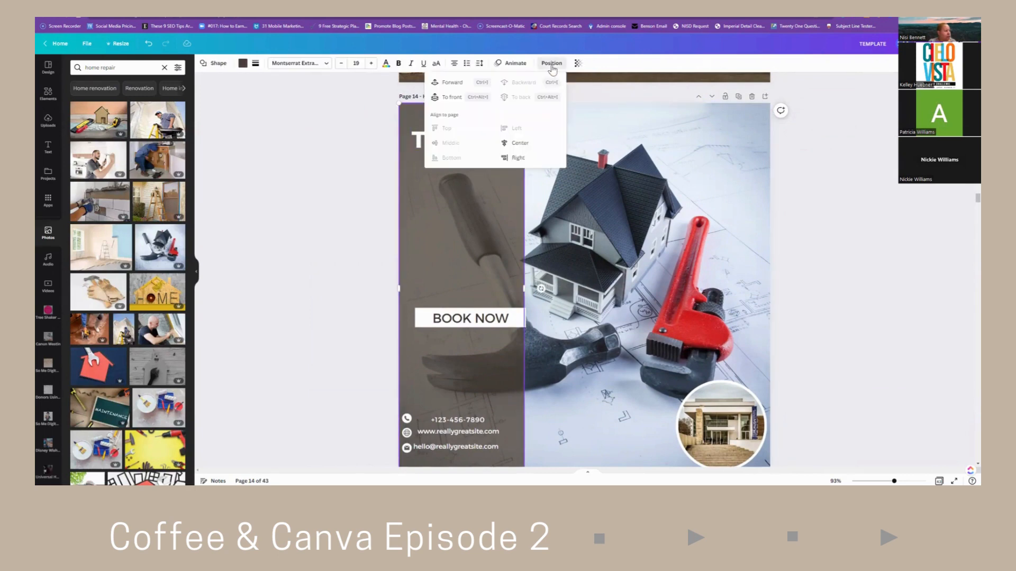
Group the BOOK NOW text with its box, move it down to the page's left edge, and return the brown panel behind it.
left_click_drag(469, 198, 576, 199)
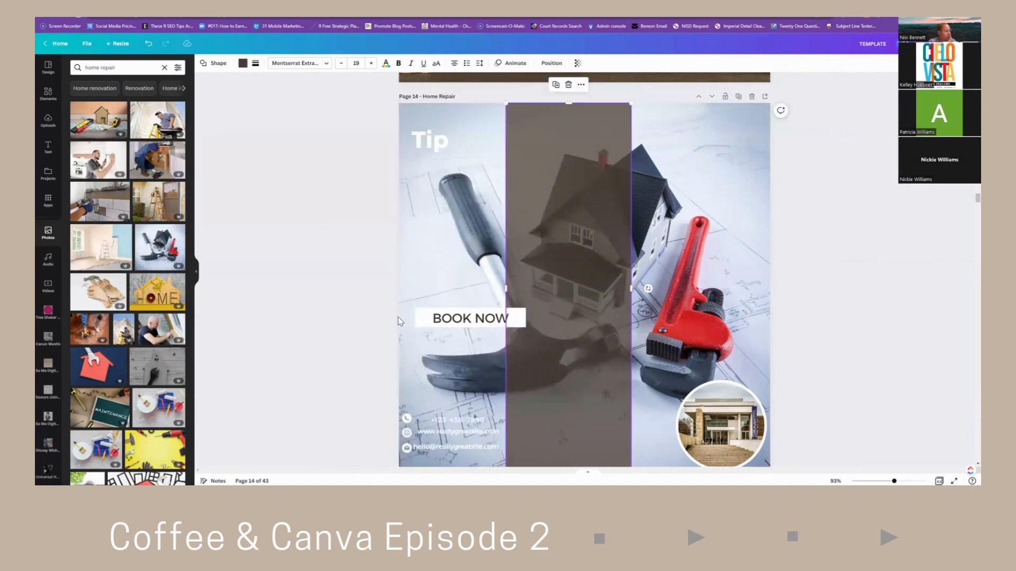
left_click_drag(398, 307, 527, 329)
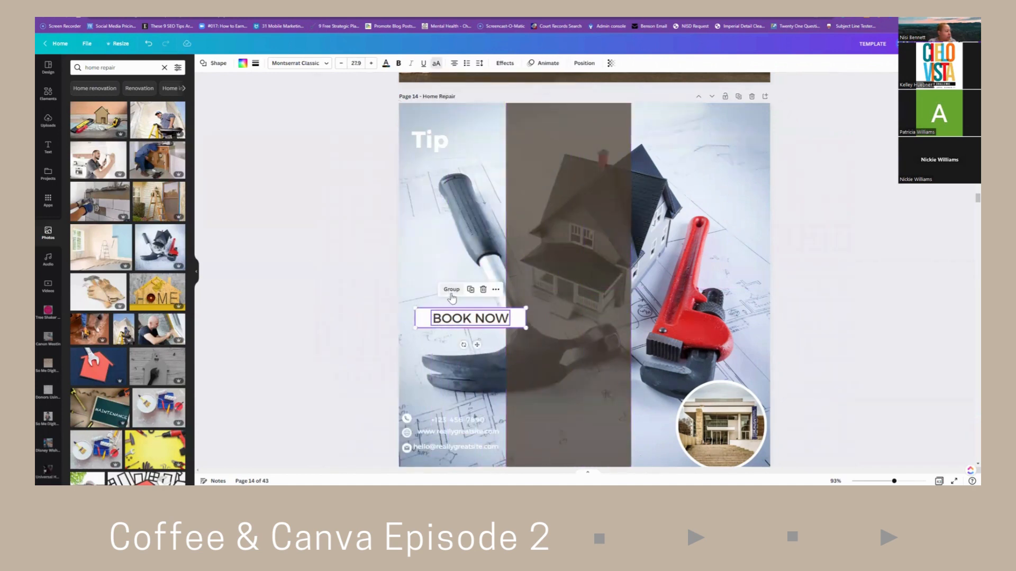
left_click(451, 294)
left_click_drag(460, 325, 453, 365)
left_click(526, 296)
left_click_drag(448, 296, 429, 304)
scroll(429, 305, "down", 2)
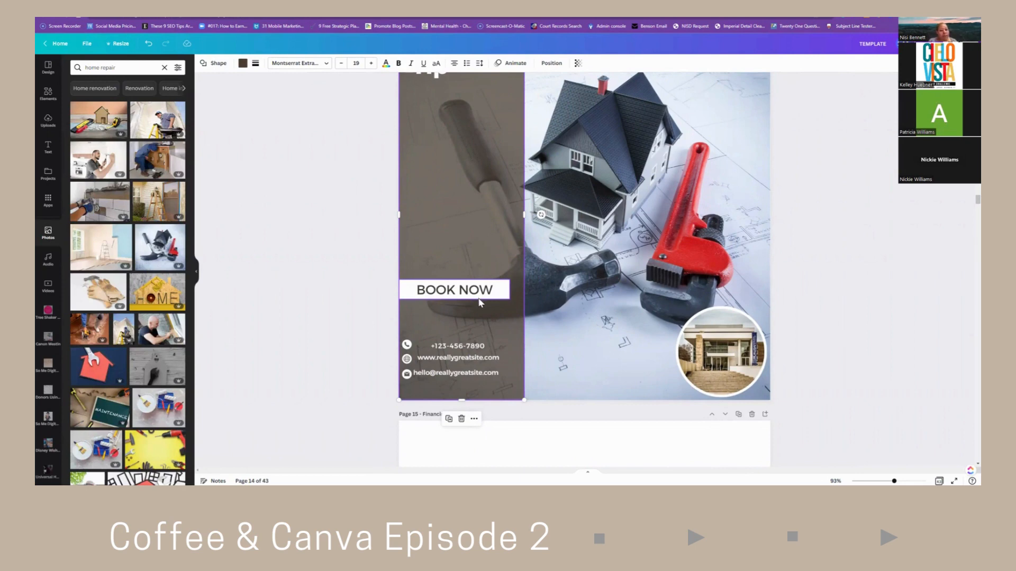
scroll(560, 321, "up", 1)
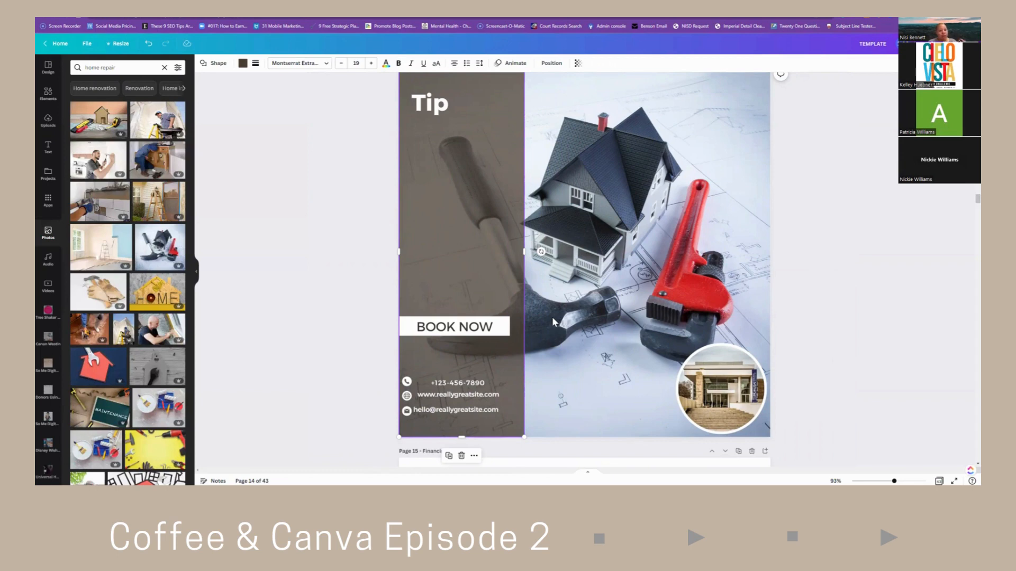
scroll(547, 312, "up", 2)
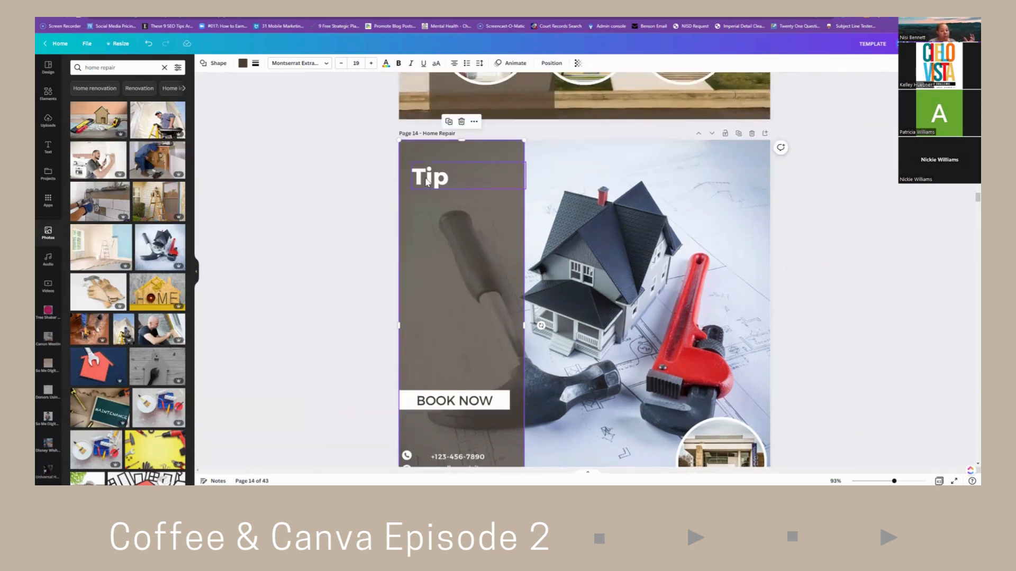
scroll(446, 192, "down", 3)
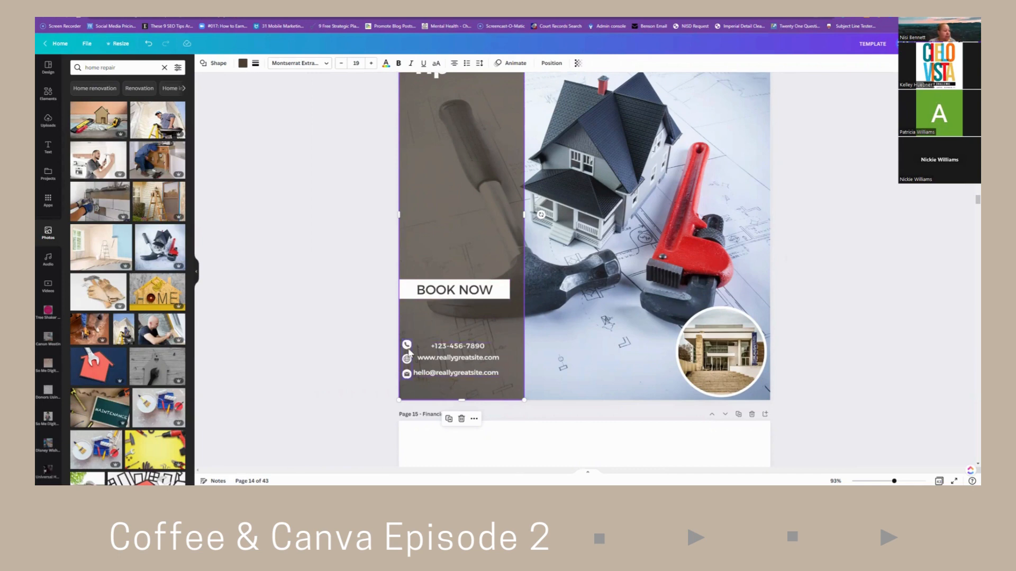
scroll(479, 310, "up", 3)
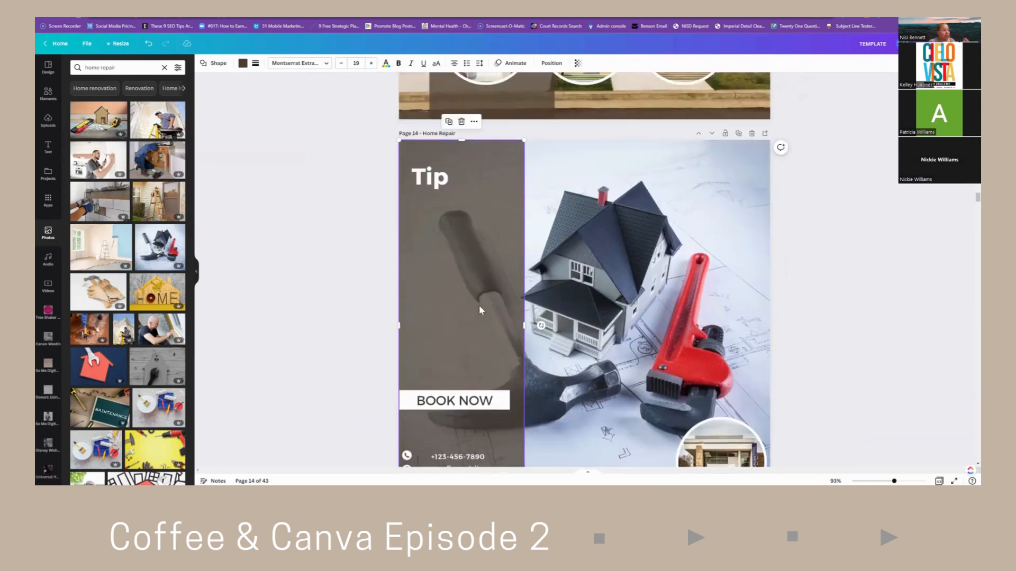
scroll(479, 306, "down", 3)
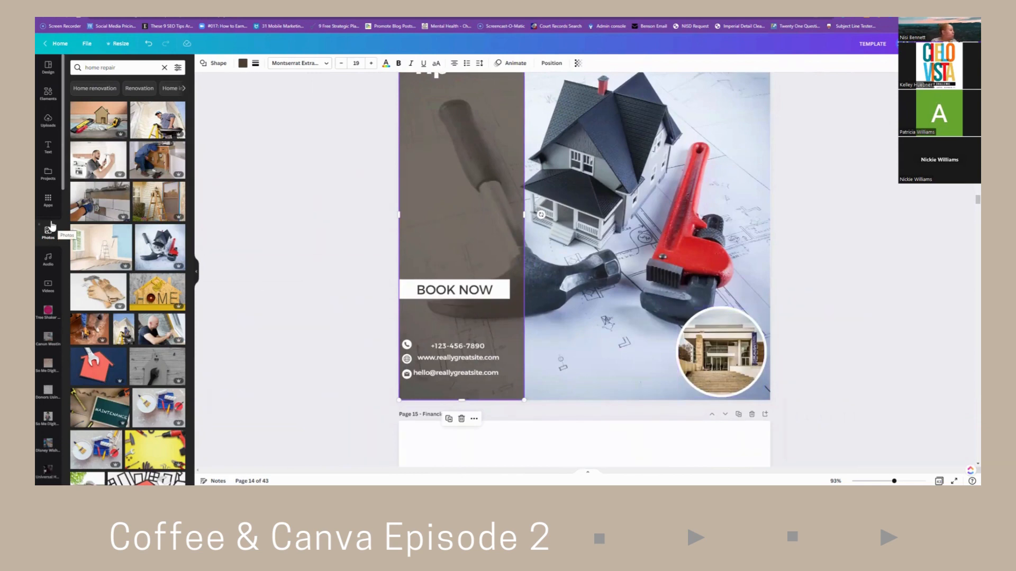
Search the photos for "realtor" and delete the building photo from the circular frame in the page's lower right corner.
left_click_drag(123, 68, 88, 68)
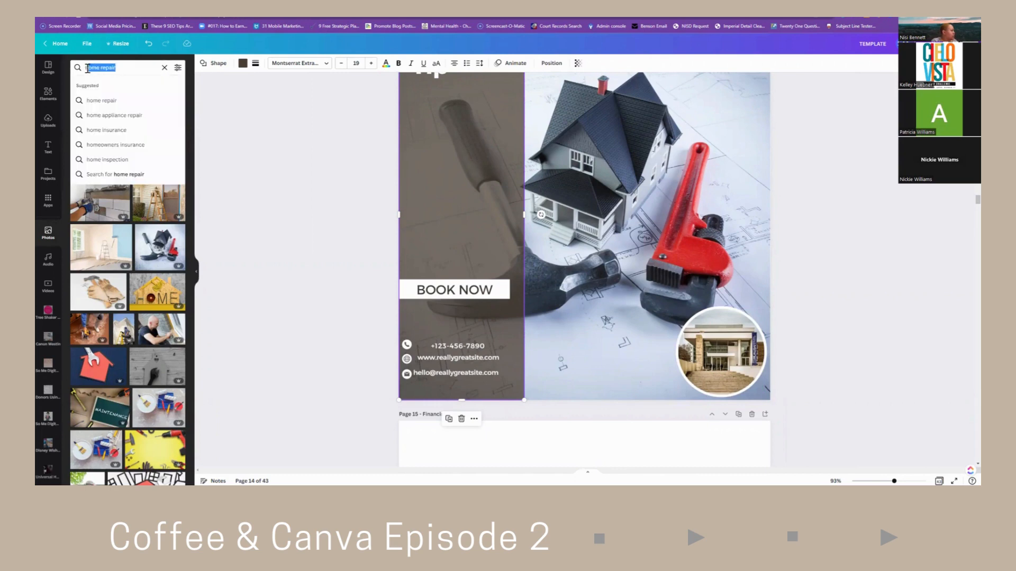
type("realtor")
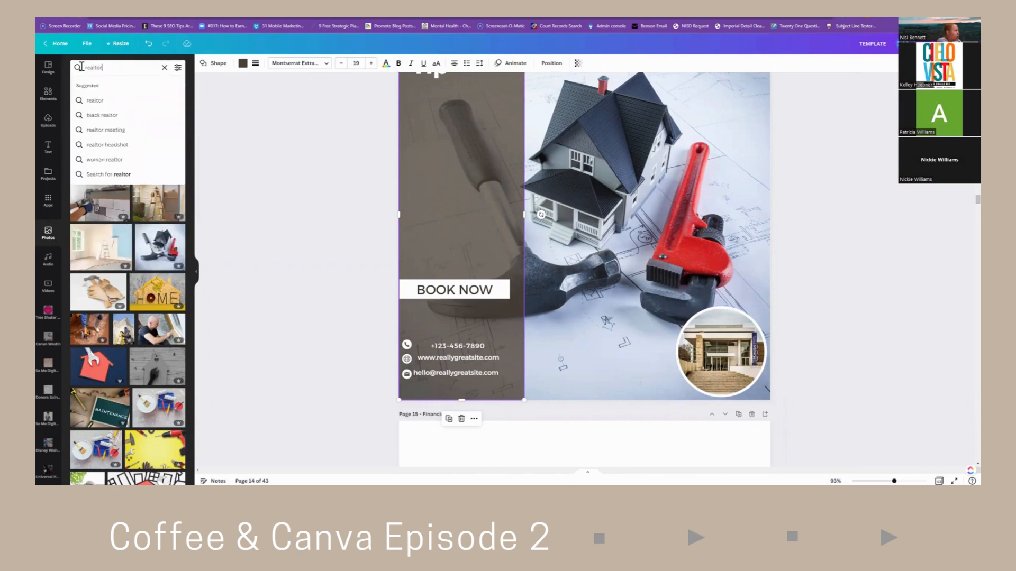
key("Return")
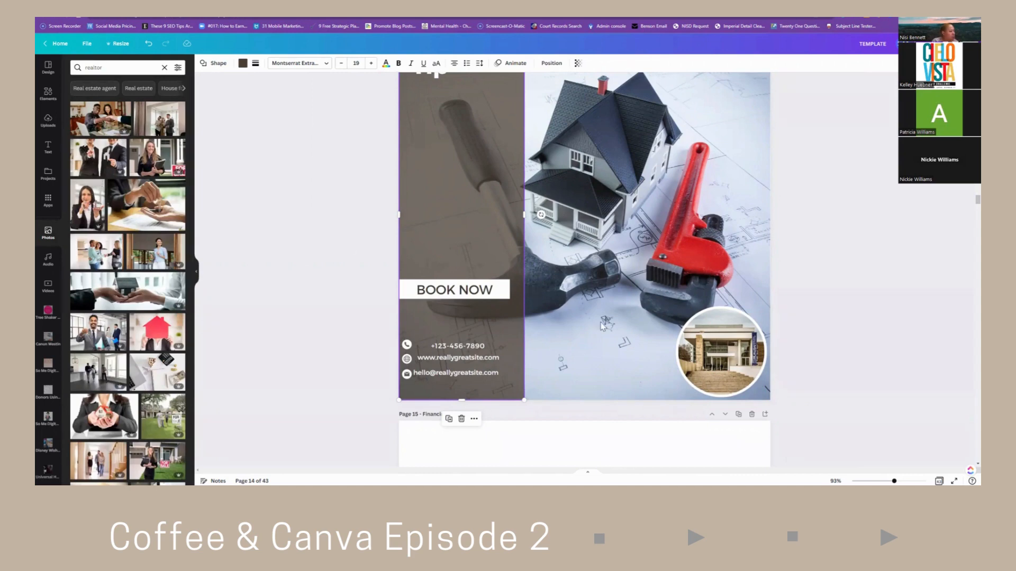
left_click(733, 350)
key("Delete")
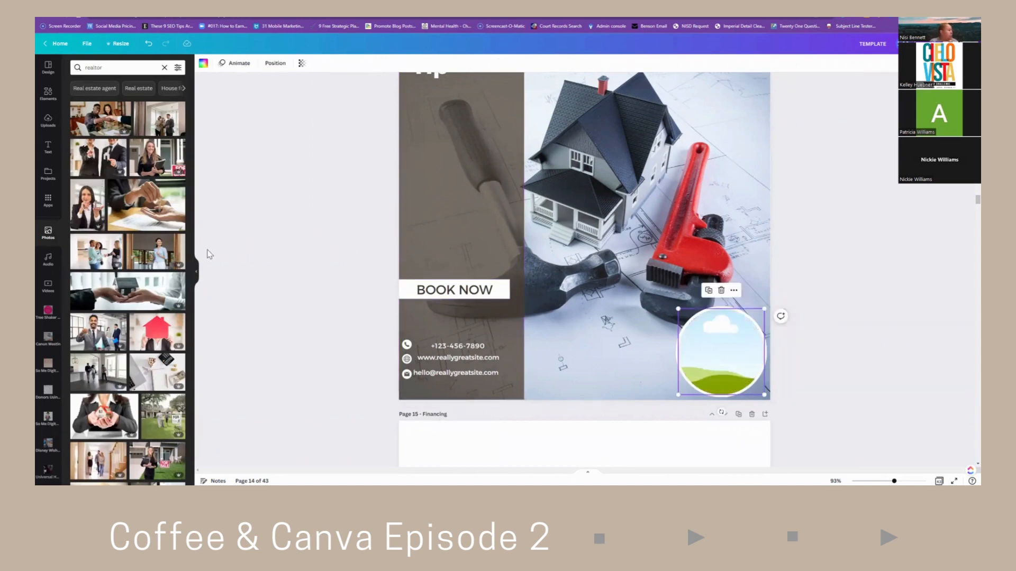
Insert the photo of the realtor holding a model house on the Home Repair page and remove its background.
left_click(85, 206)
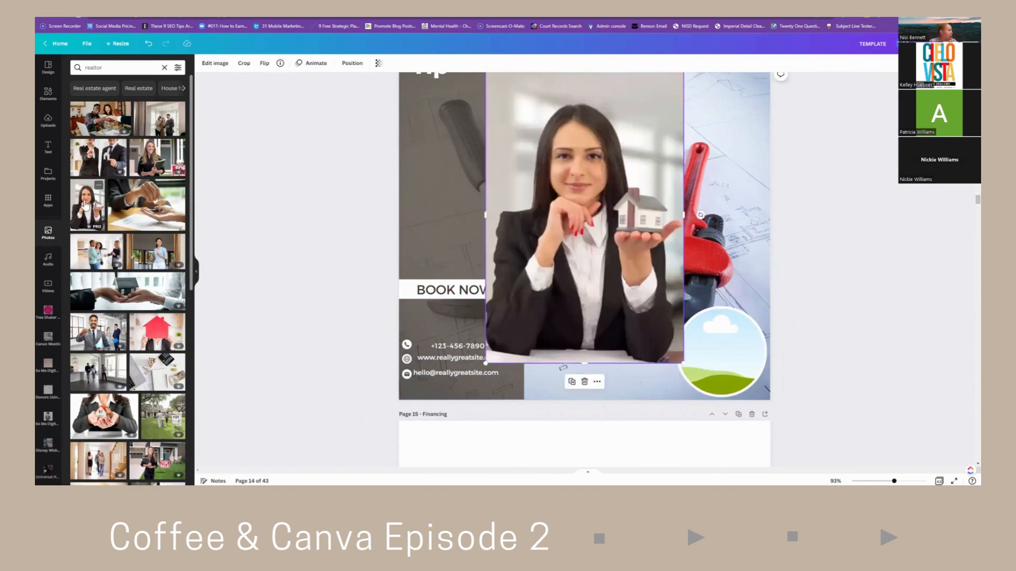
scroll(577, 272, "up", 1)
scroll(577, 273, "up", 1)
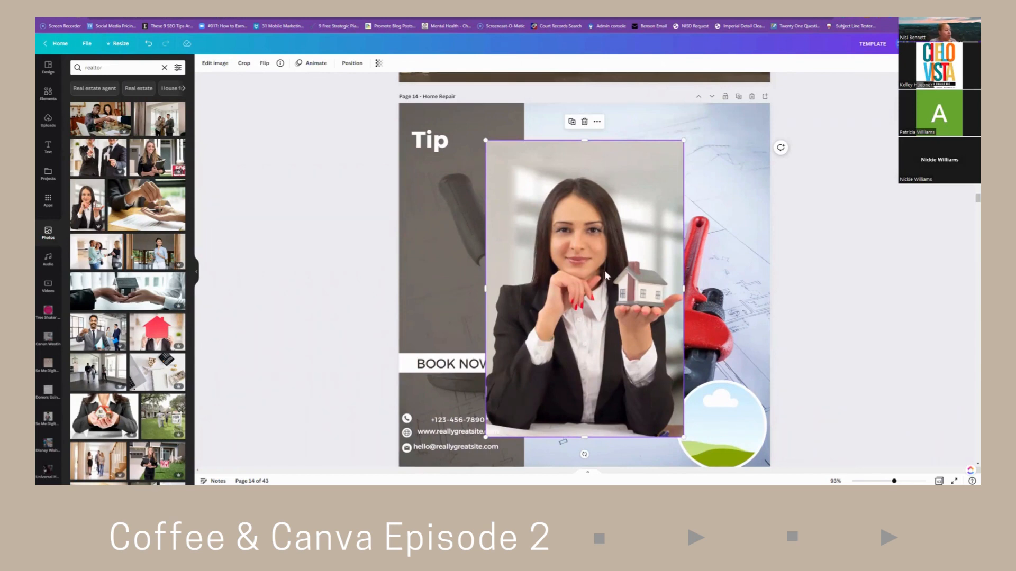
left_click(214, 64)
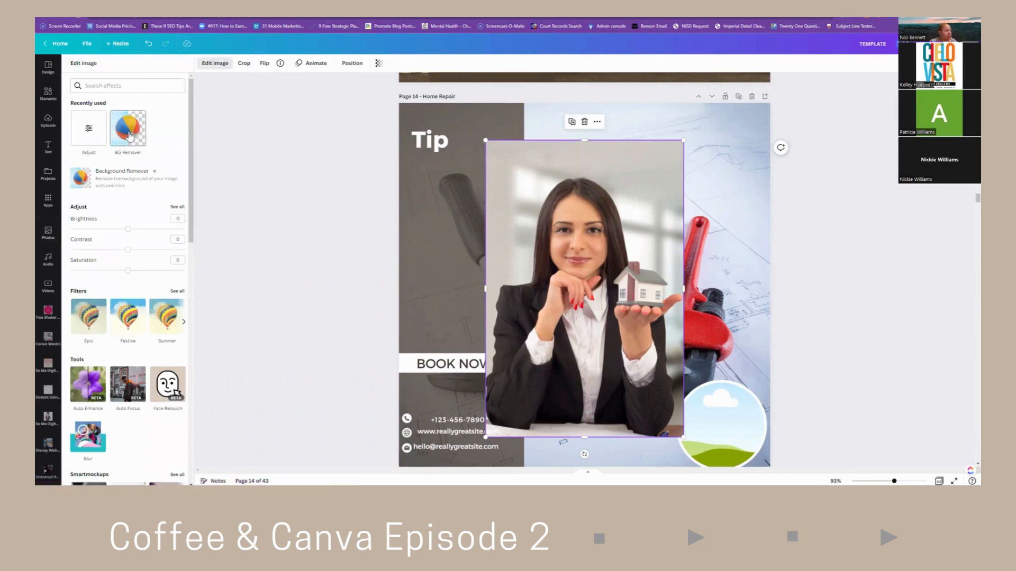
left_click(130, 136)
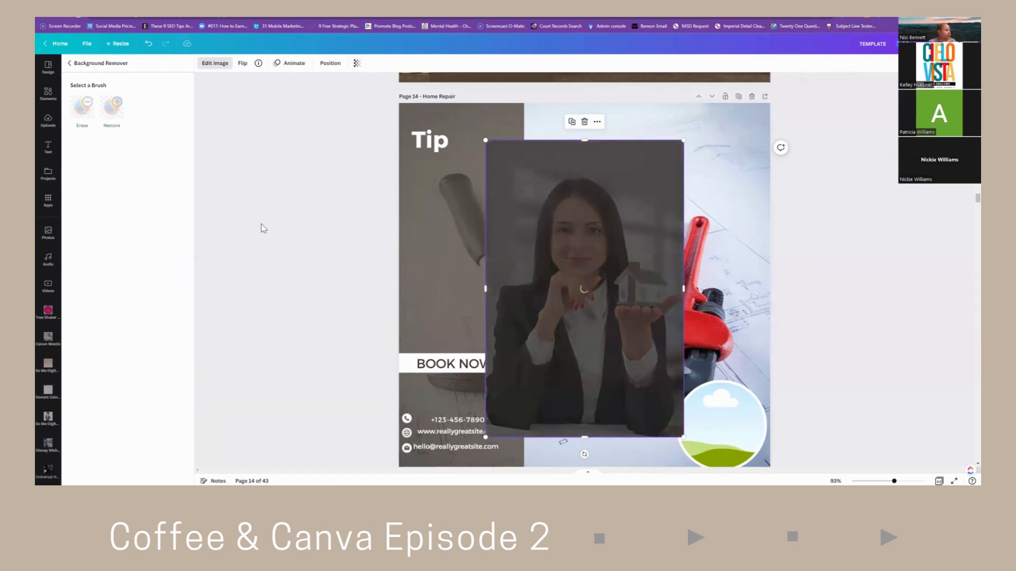
scroll(263, 228, "down", 1)
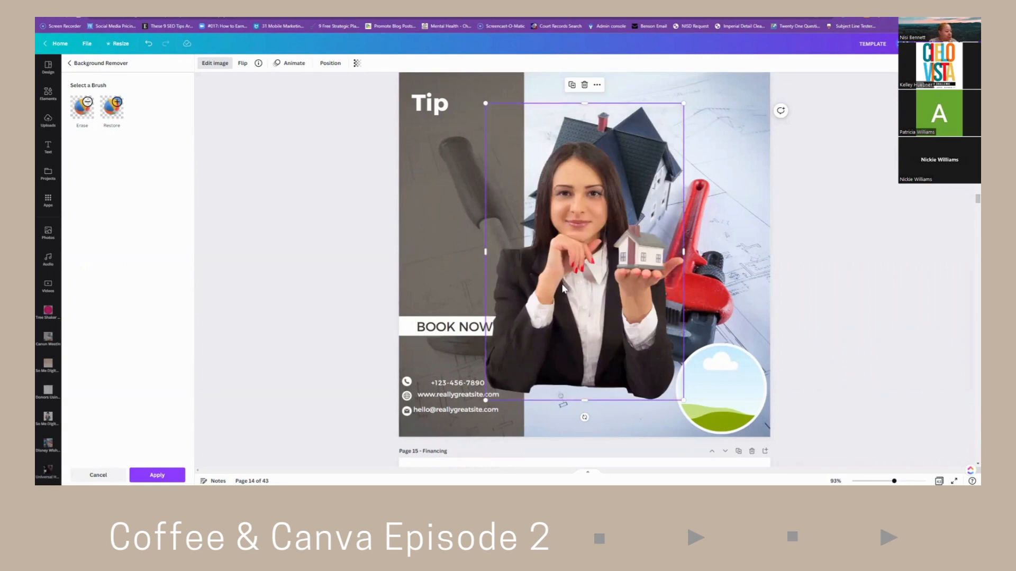
Place the realtor photo in the circular frame in the page's lower right corner and remove the framed photo's background.
mouse_move(562, 288)
left_mouse_down()
mouse_move(590, 291)
mouse_move(547, 287)
left_mouse_up()
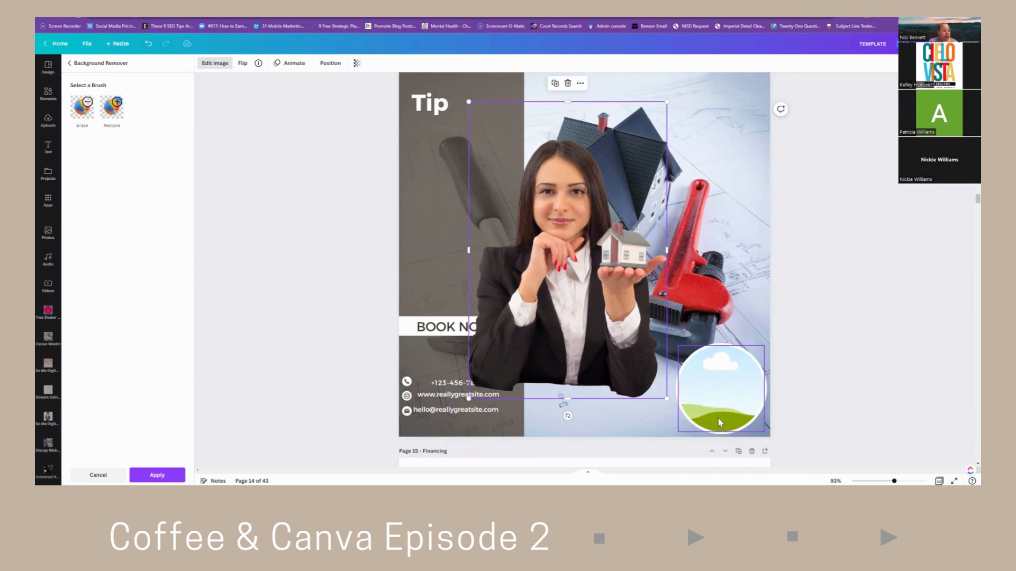
left_click_drag(598, 325, 809, 401)
mouse_move(723, 390)
left_mouse_down()
mouse_move(704, 384)
mouse_move(705, 411)
mouse_move(737, 391)
left_mouse_up()
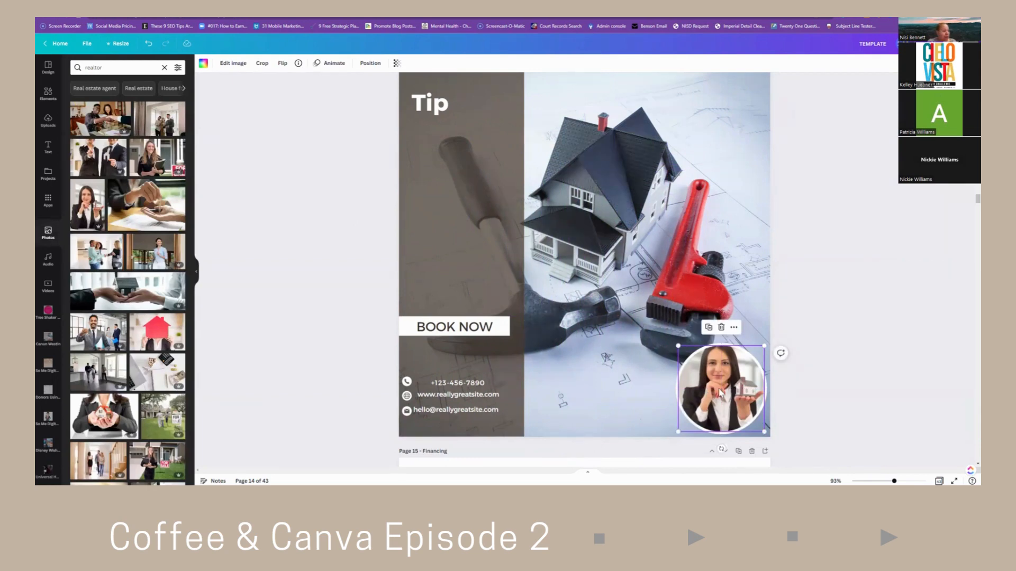
left_click(233, 63)
left_click(168, 179)
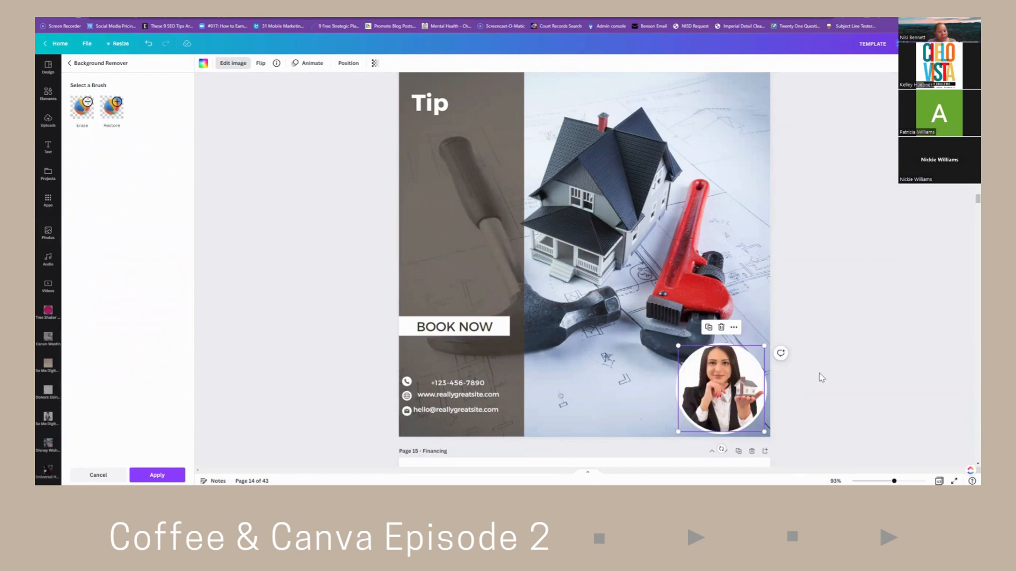
left_click(84, 64)
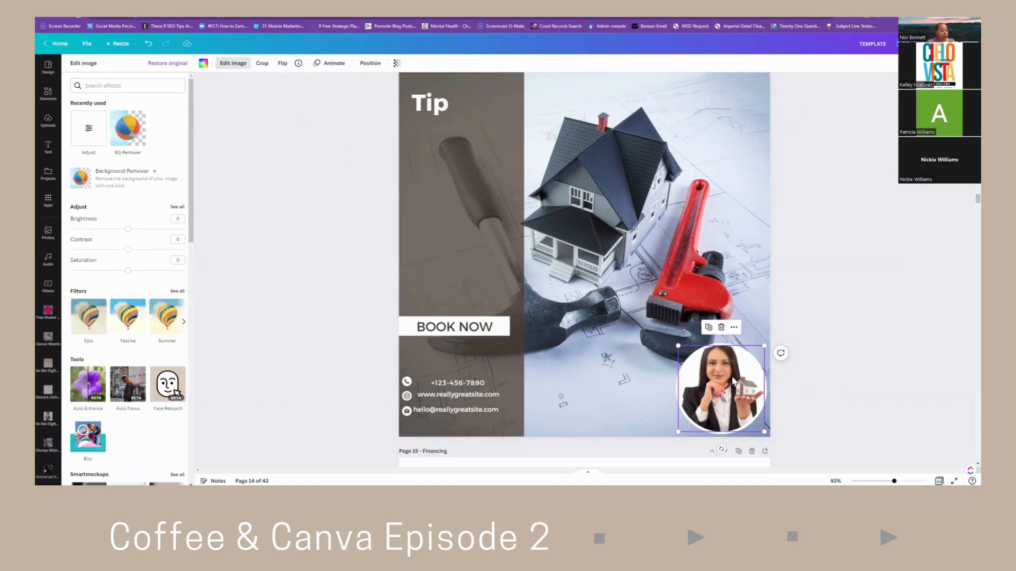
Move the framed photo up off the white circle, and place the circle behind the brown panel in the page's lower left corner.
left_click_drag(733, 354, 739, 199)
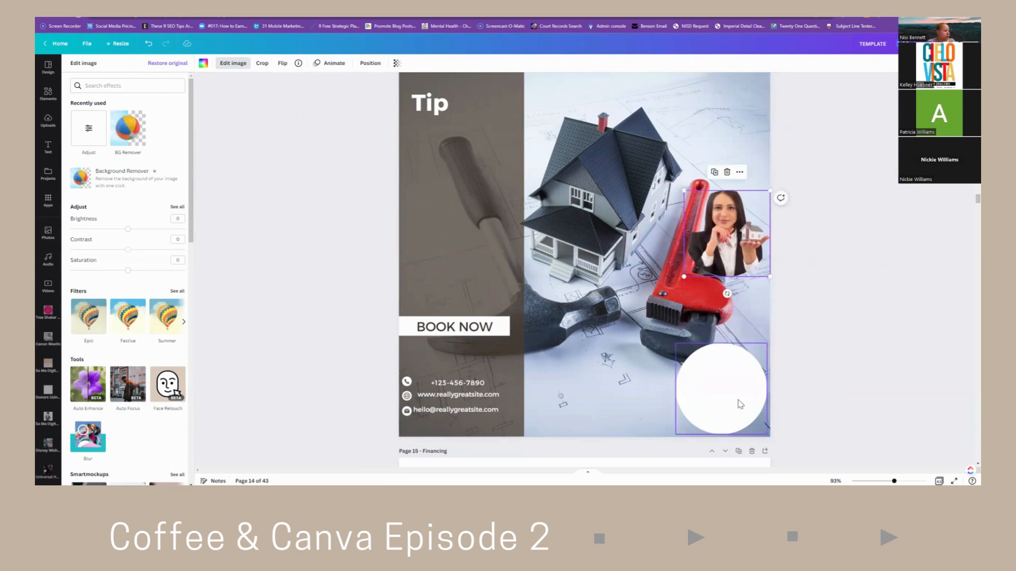
left_click_drag(740, 405, 461, 402)
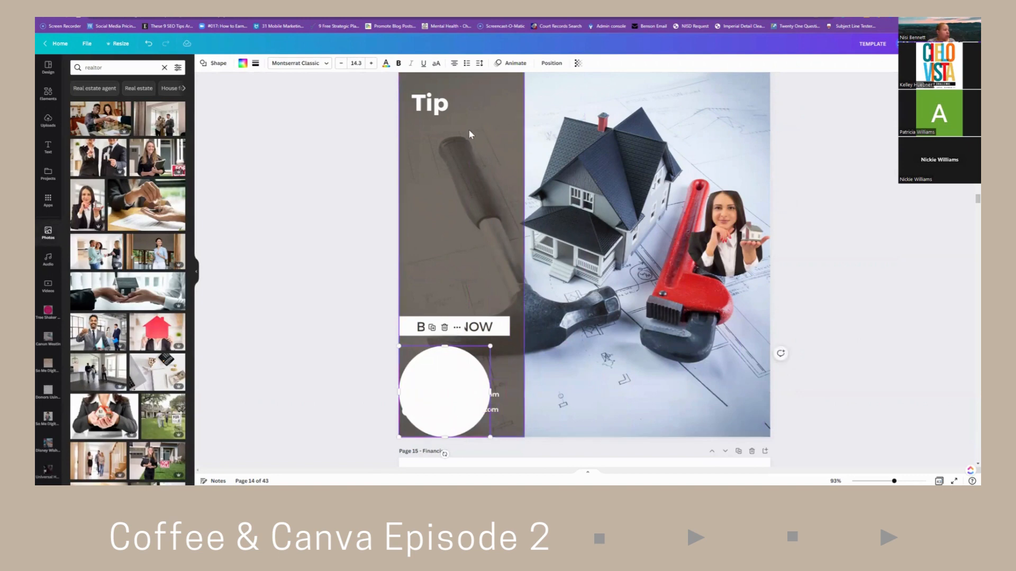
left_click(557, 64)
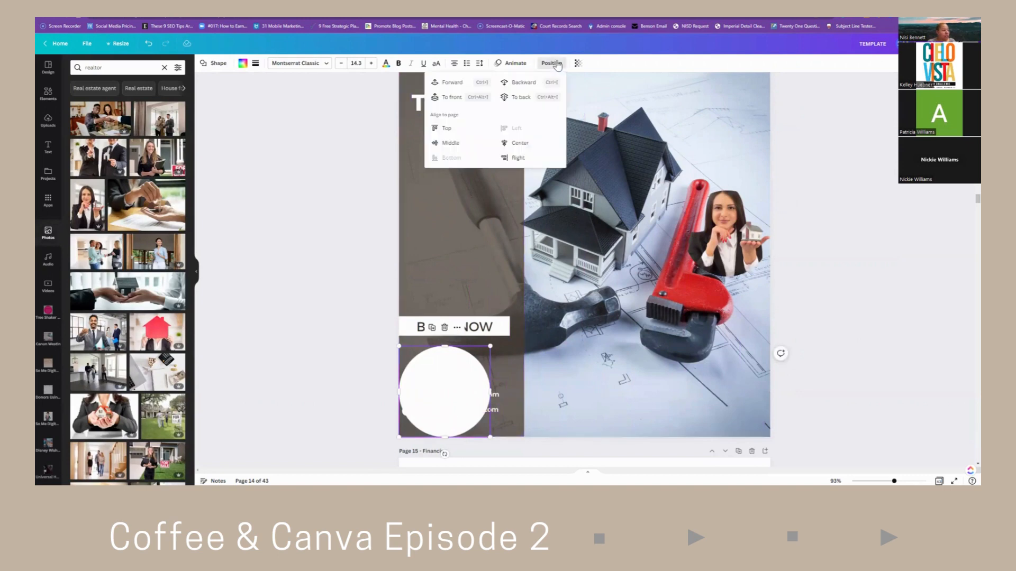
left_click(522, 83)
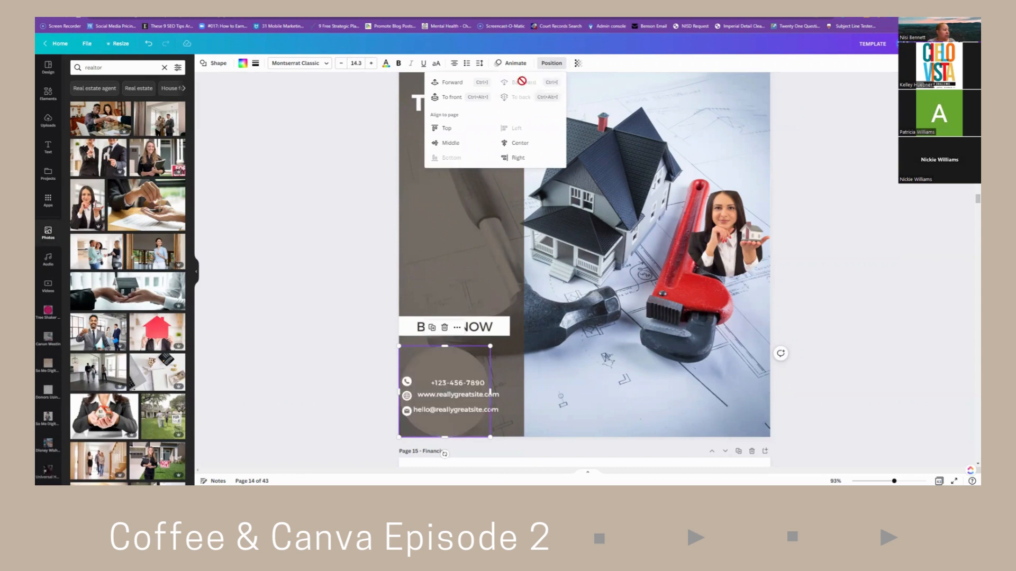
Send the brown panel to the back, return it to the page's left edge, and send the white circle behind it again.
left_click_drag(503, 212, 540, 231)
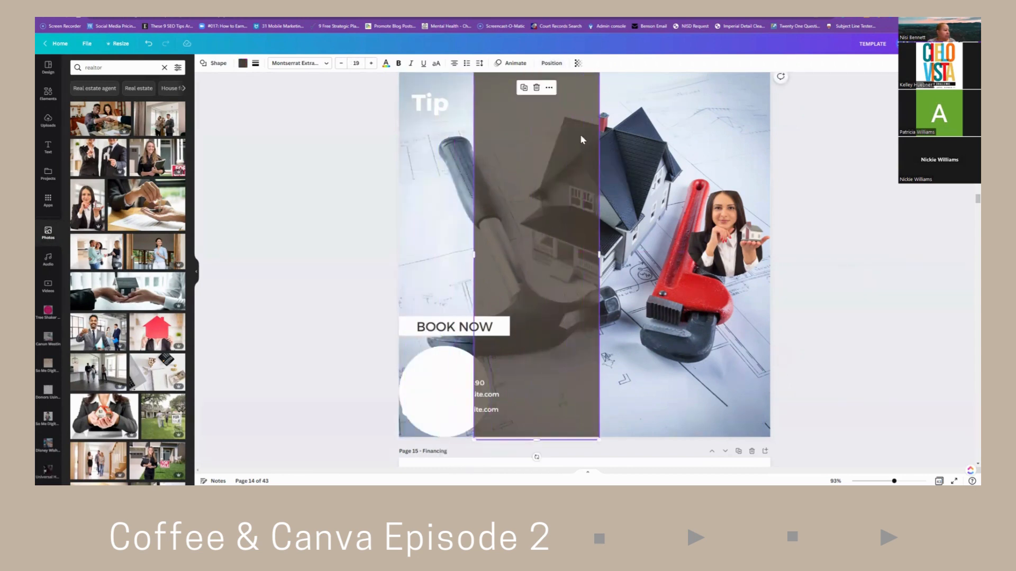
left_click(552, 65)
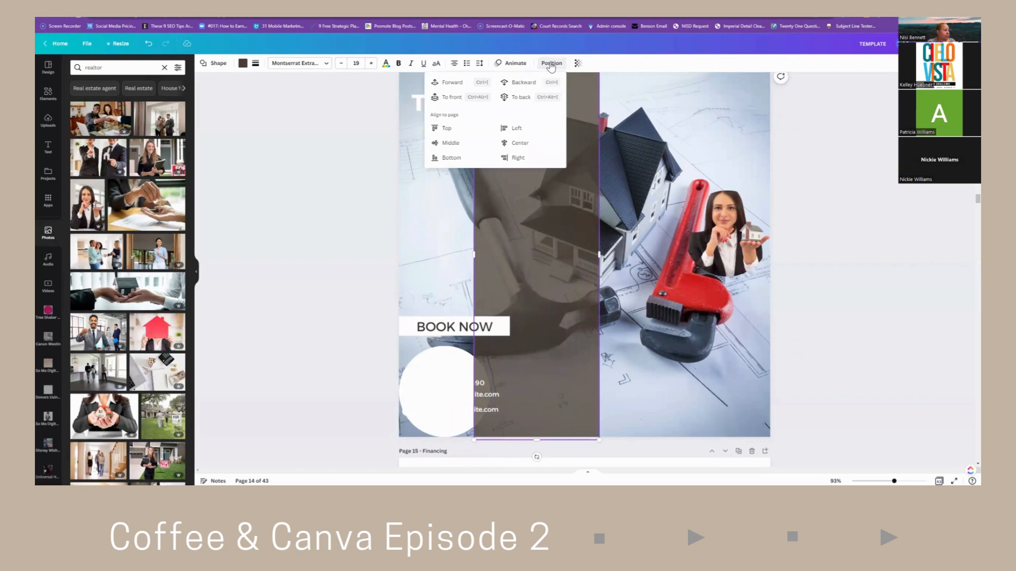
left_click(516, 97)
left_click_drag(539, 179, 465, 176)
left_click(459, 373)
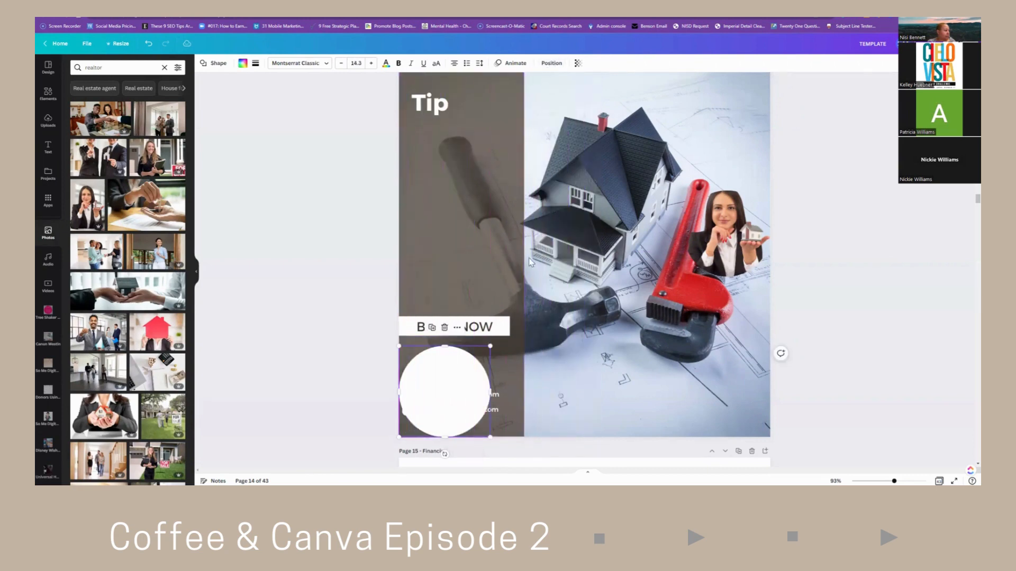
left_click(551, 63)
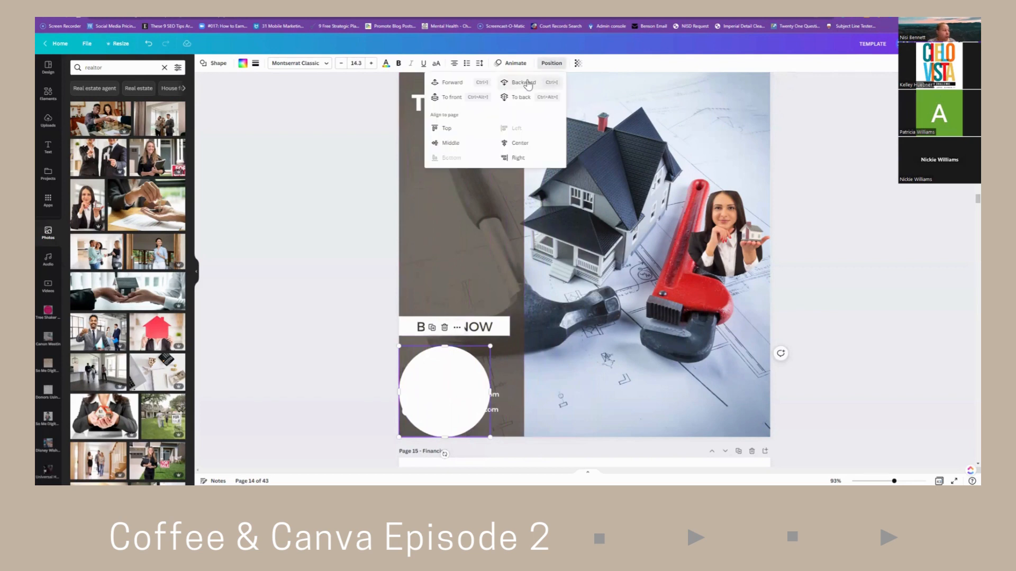
left_click(526, 83)
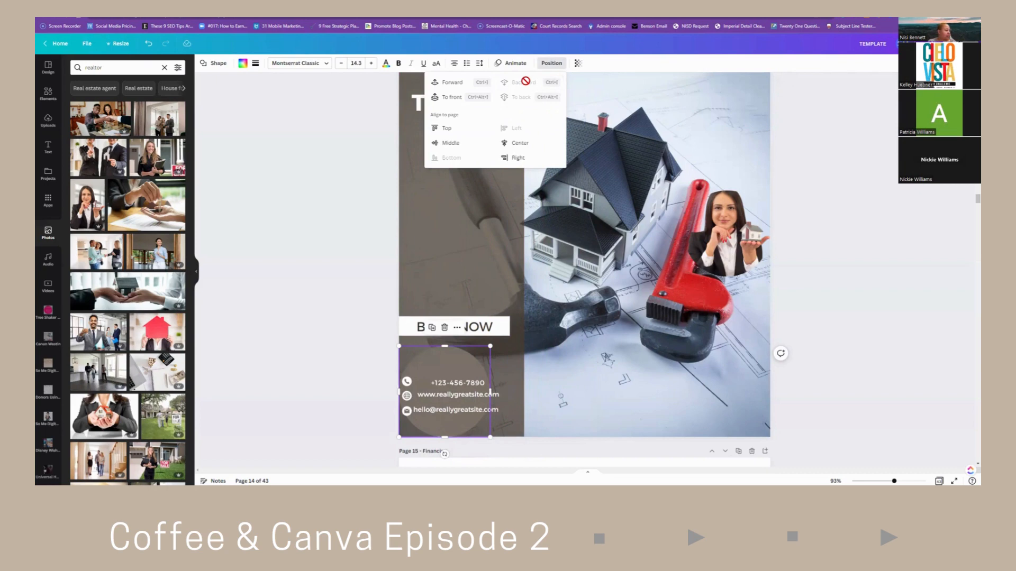
Enlarge the white circle, shift it partly past the page's lower left corner, and return the brown panel over it.
left_click(462, 367)
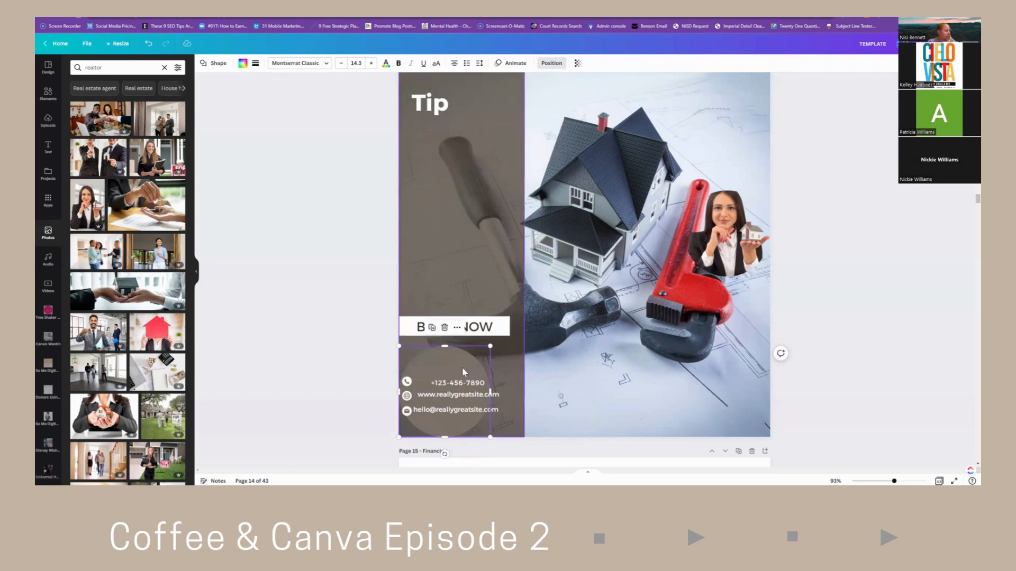
left_click_drag(466, 358, 582, 360)
left_click(473, 376)
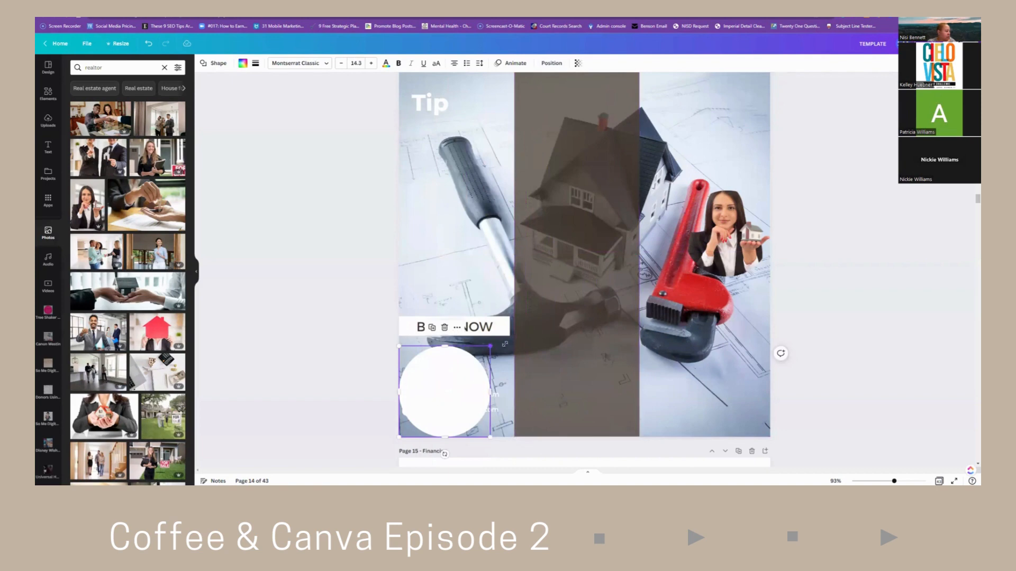
left_click_drag(490, 346, 514, 321)
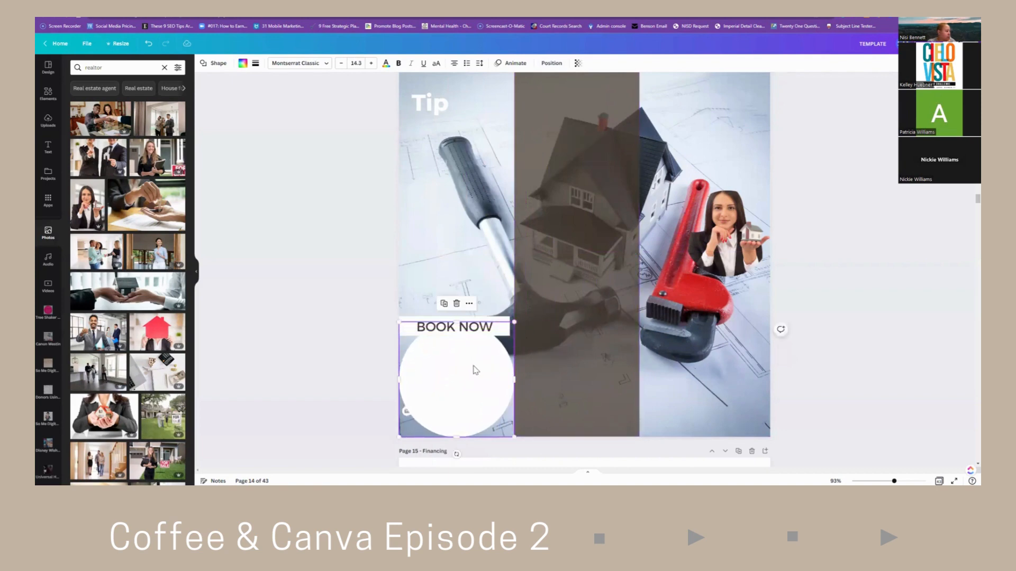
left_click_drag(476, 370, 466, 375)
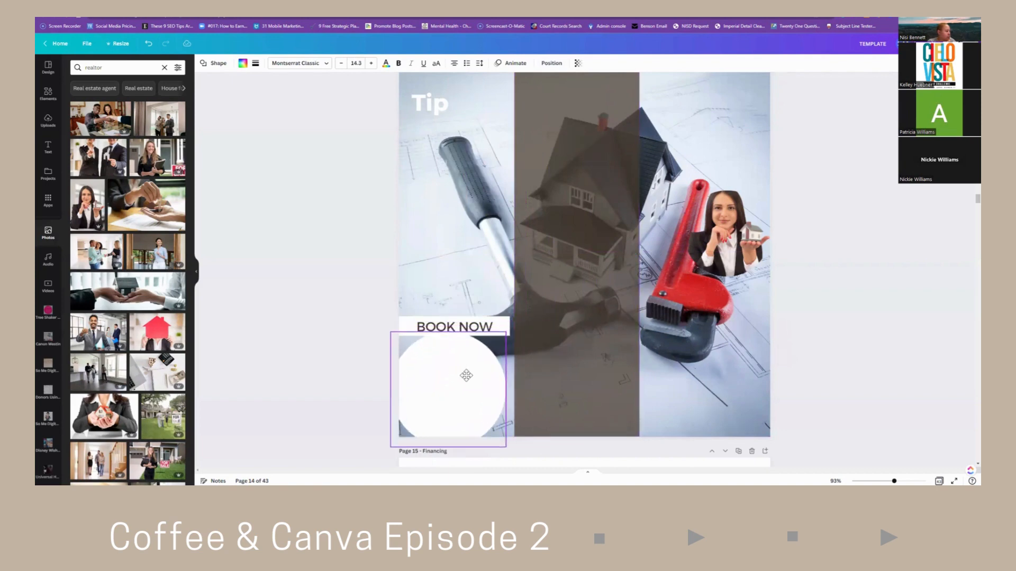
left_click(559, 355)
left_click(550, 63)
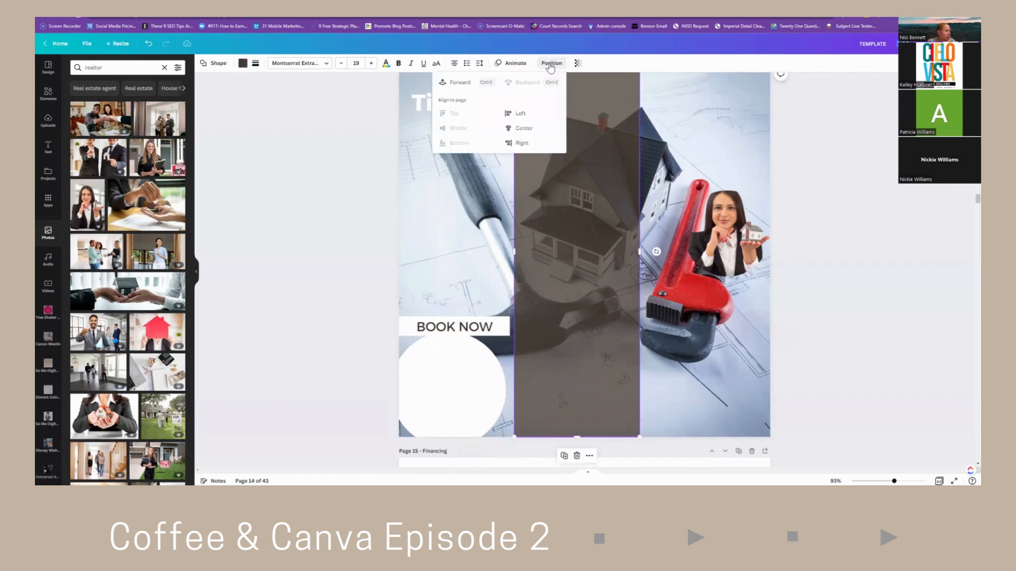
left_click_drag(591, 157, 475, 157)
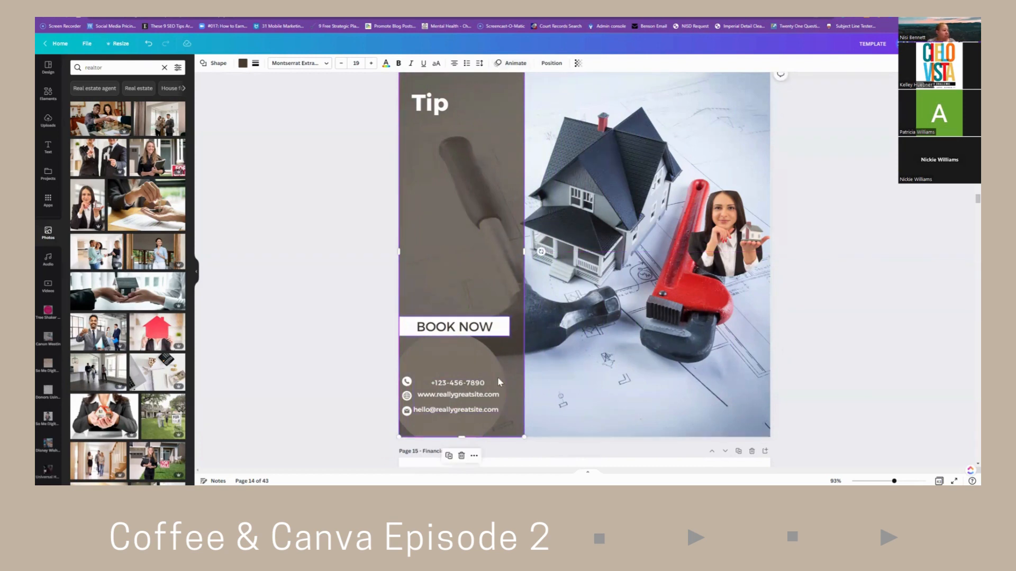
Insert the same realtor photo unframed and delete the circular photo frame from the page's lower right corner.
left_click_drag(747, 233, 747, 394)
left_click(865, 328)
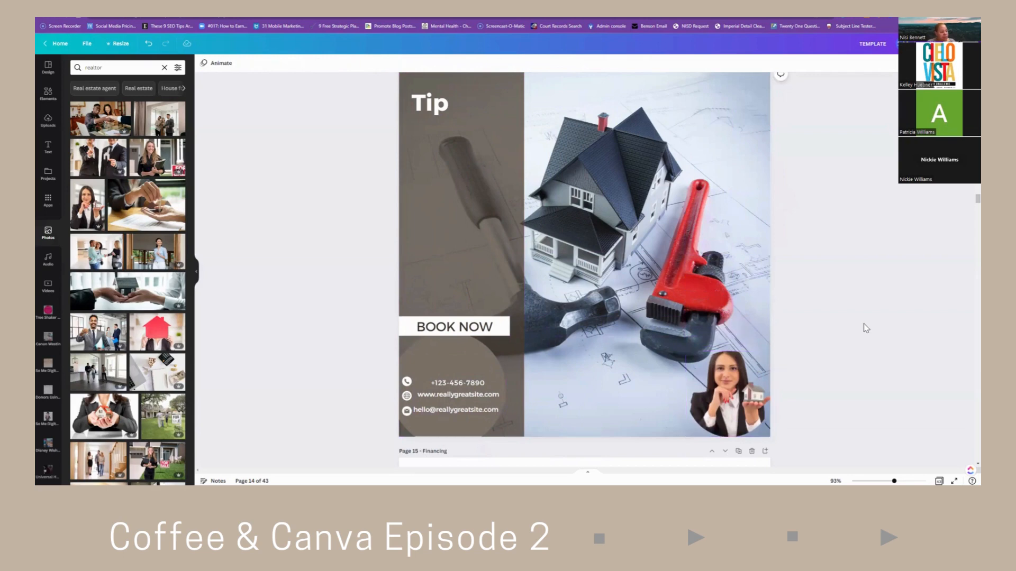
left_click(87, 211)
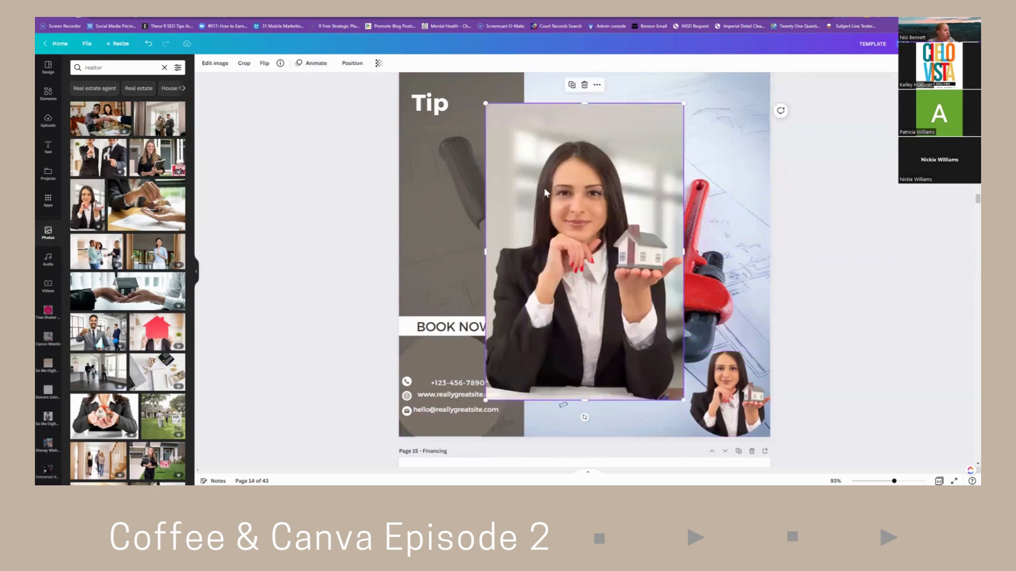
left_click(742, 378)
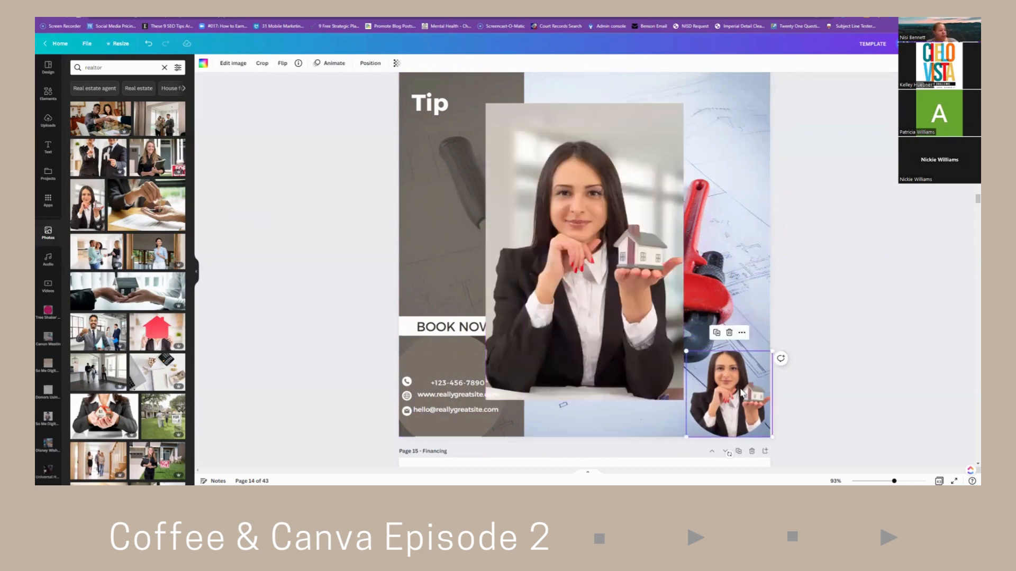
key("Delete")
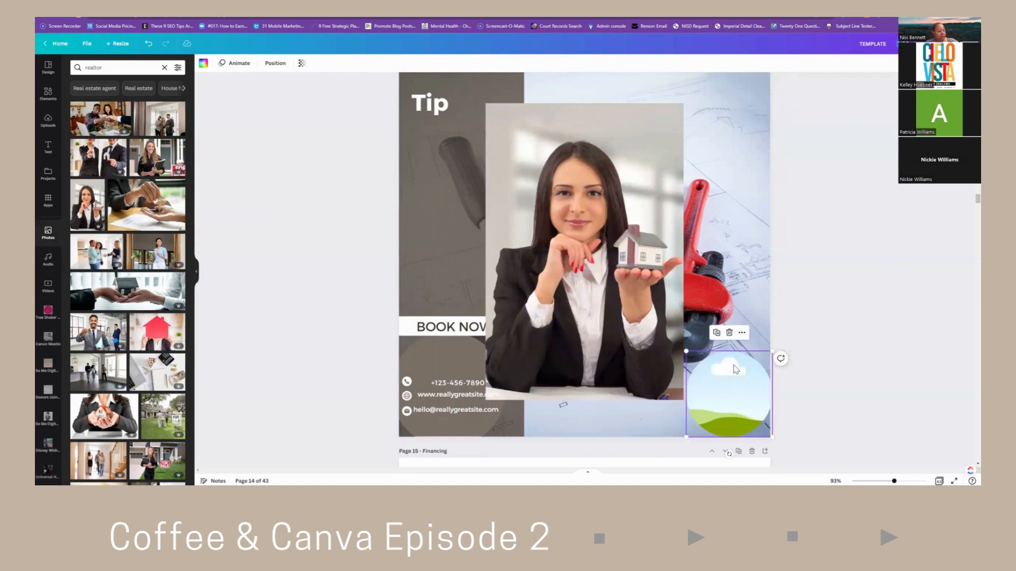
key("Delete")
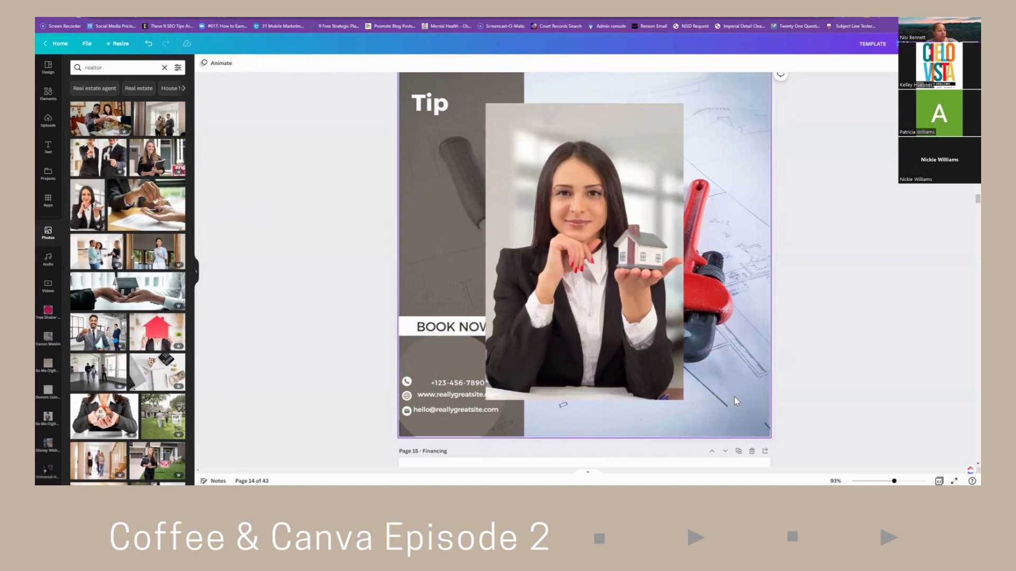
Remove the background from the large unframed realtor photo.
left_click(642, 310)
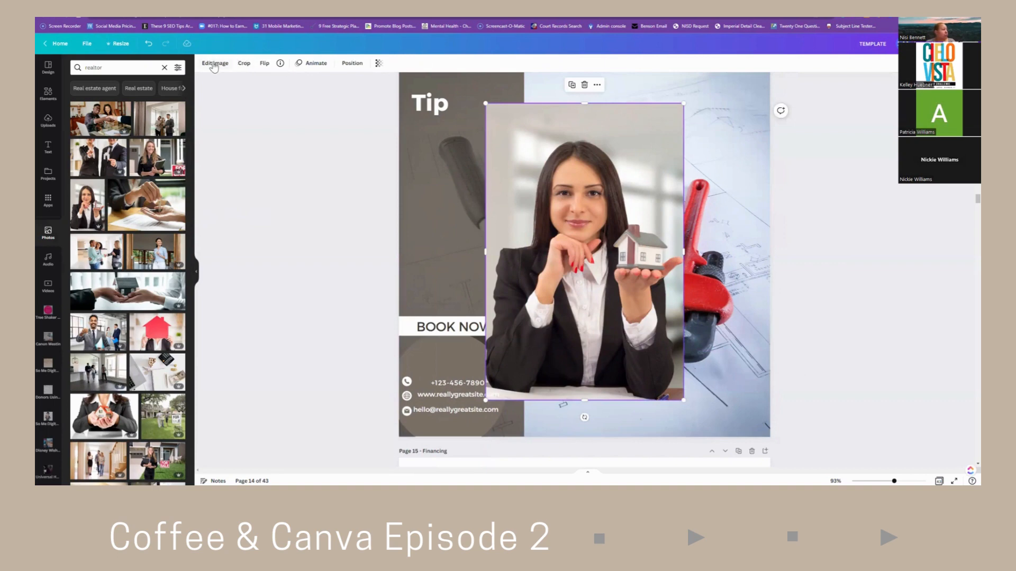
left_click(214, 63)
left_click(136, 136)
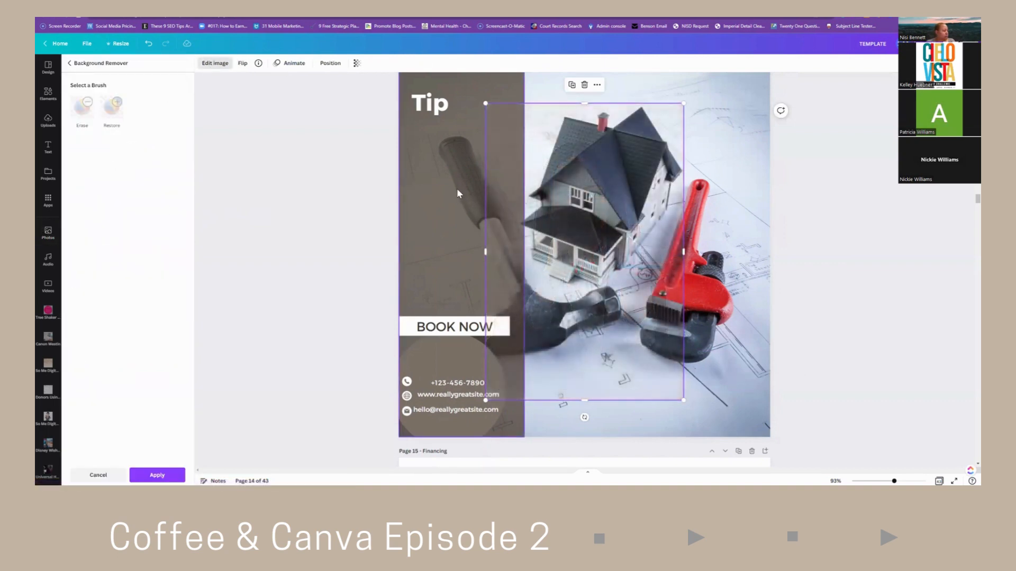
Shrink the realtor cut-out and place it in the page's lower right corner, cropped by the page's bottom edge.
left_click_drag(509, 200, 652, 359)
left_click_drag(652, 360, 655, 362)
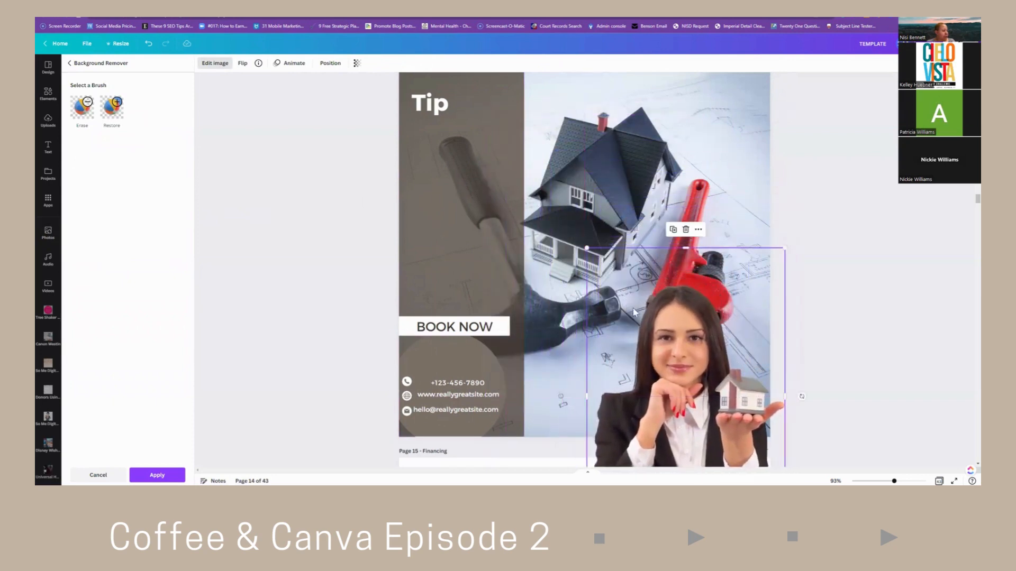
left_click_drag(584, 248, 667, 342)
left_click(804, 329)
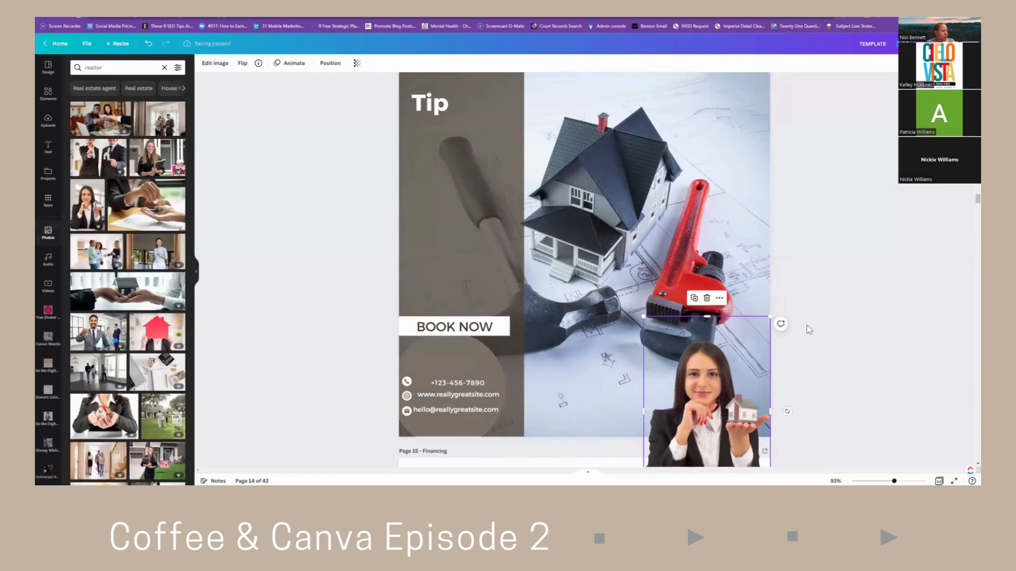
left_click(829, 329)
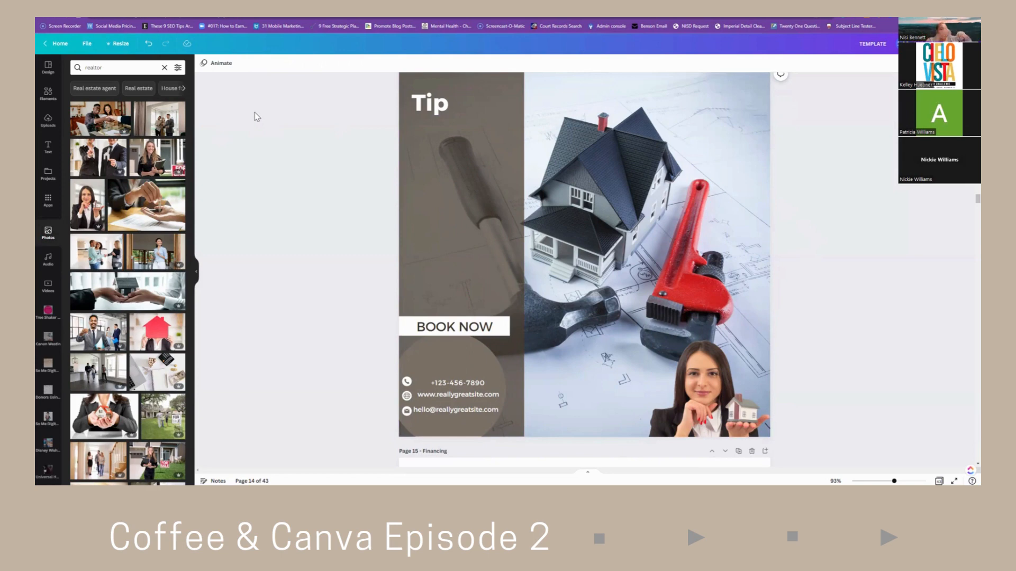
Try a photo of a person holding a red paper house, delete it, and raise the realtor cut-out wholly above the page's bottom edge.
left_click(154, 336)
left_click_drag(462, 270, 599, 311)
left_click_drag(687, 378, 643, 376)
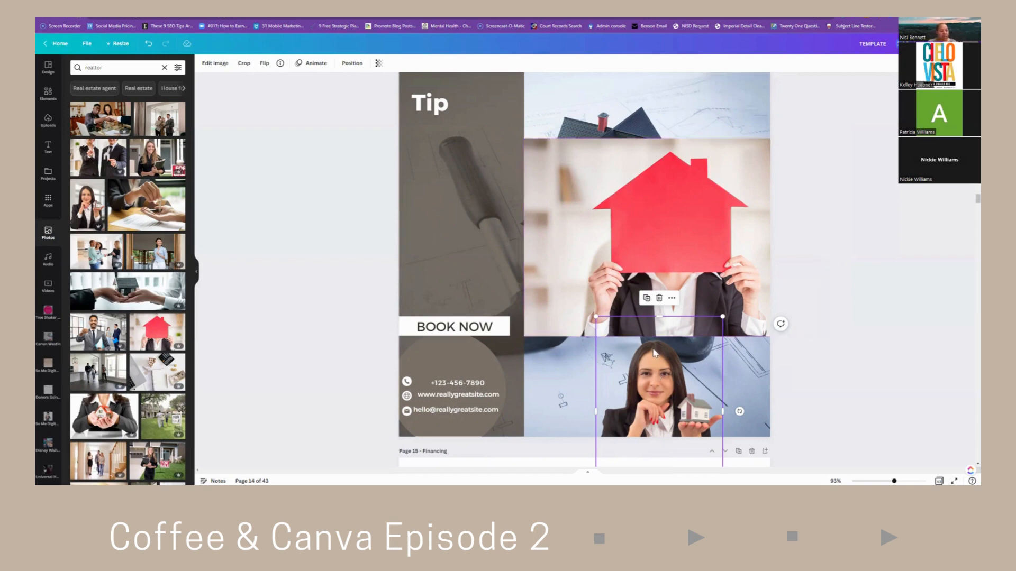
left_click_drag(653, 349, 618, 284)
left_click(751, 201)
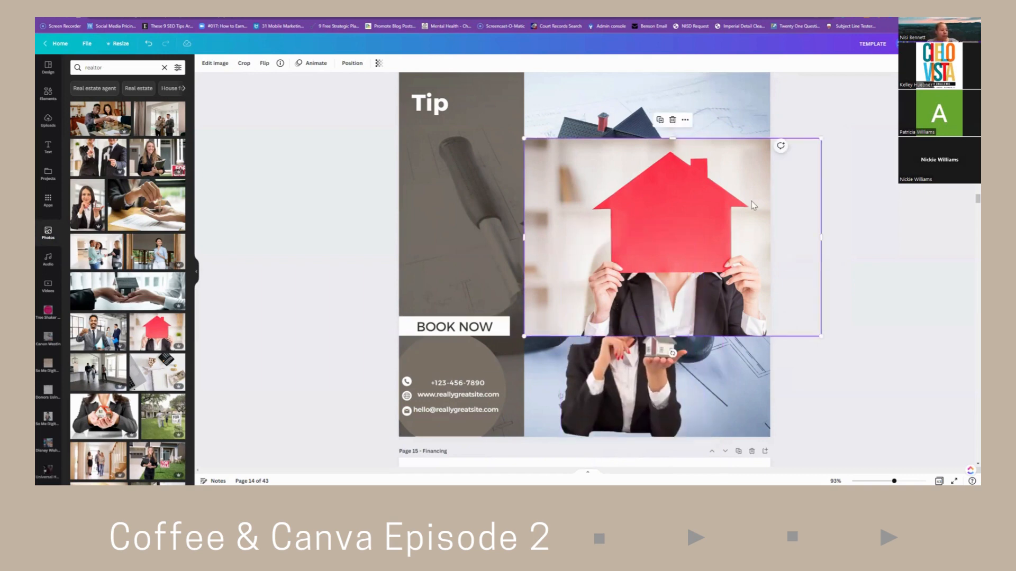
key("Delete")
left_click_drag(656, 354, 701, 353)
left_click(799, 325)
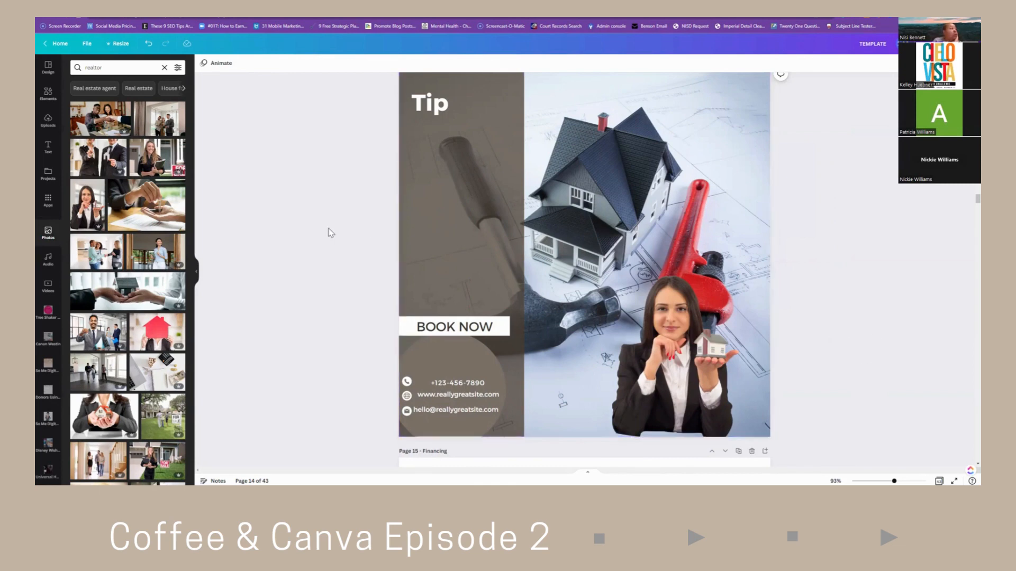
Search the photo library for home repair and show the search filter options.
left_click(48, 233)
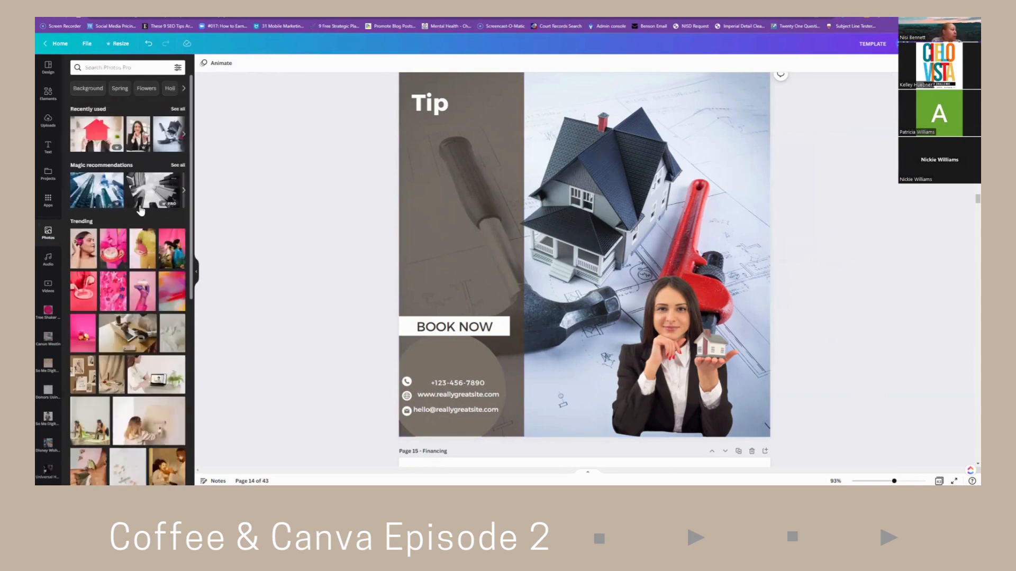
left_click(113, 67)
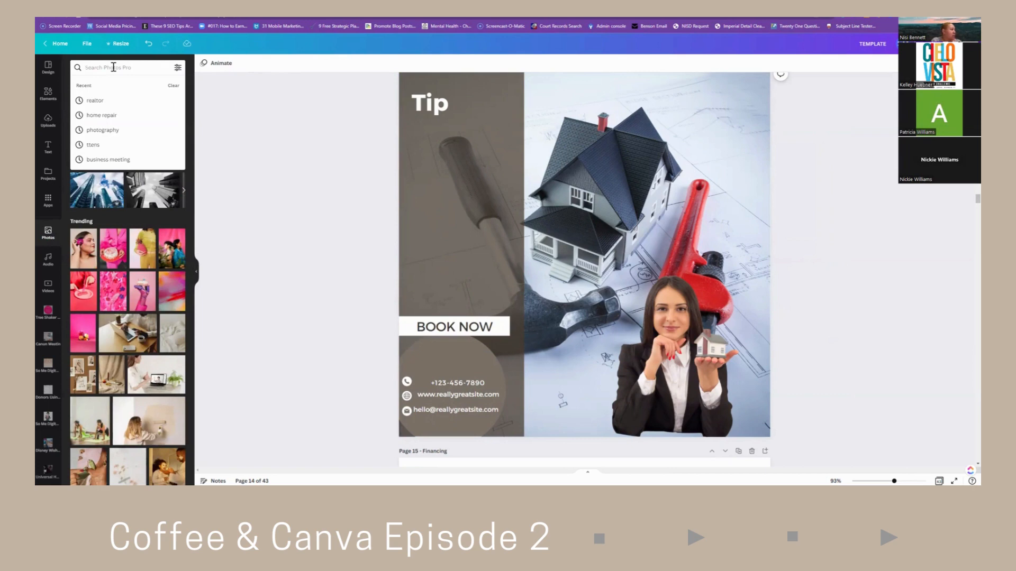
left_click(95, 116)
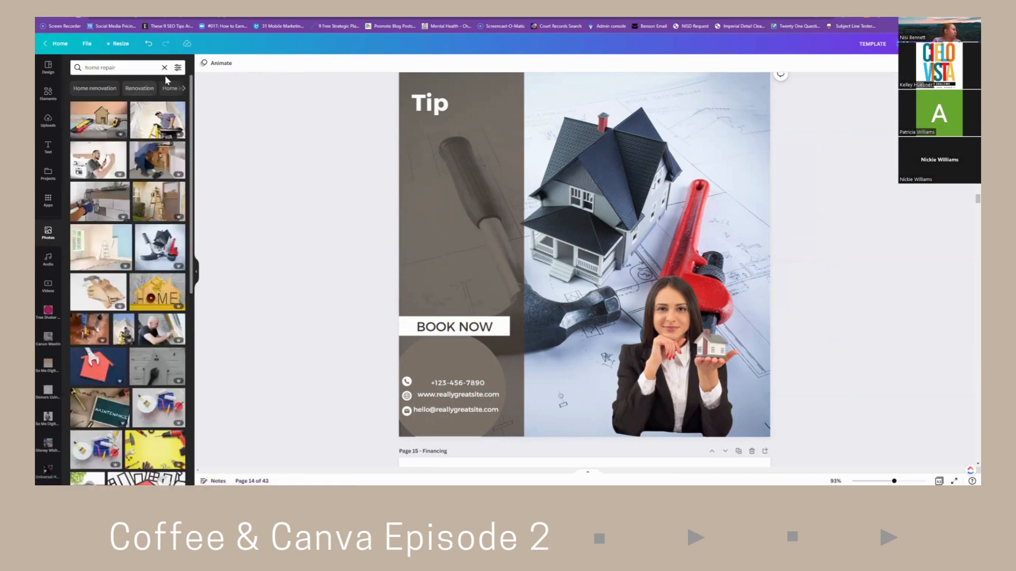
left_click(178, 68)
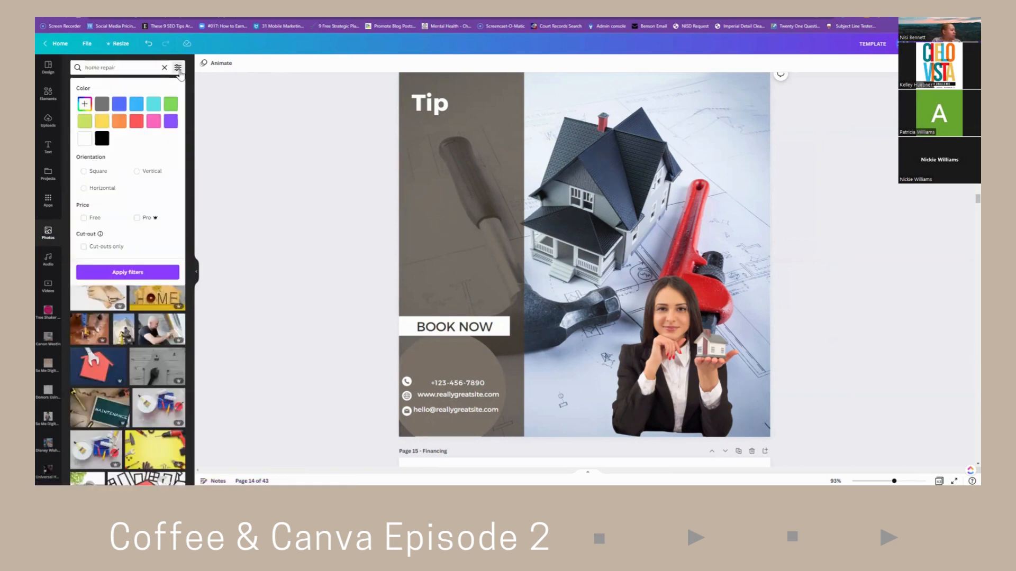
Switch to the Canva home page and open the Virtual Assistant Business Brand Identity Mood Board Guide at the mood board on page 2.
left_click(115, 19)
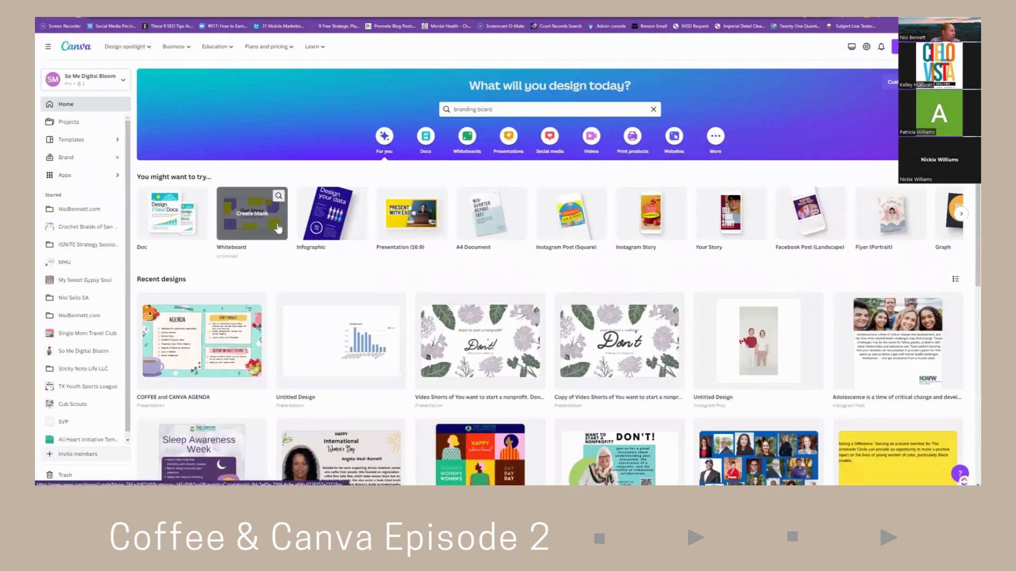
scroll(281, 318, "down", 2)
scroll(281, 317, "up", 2)
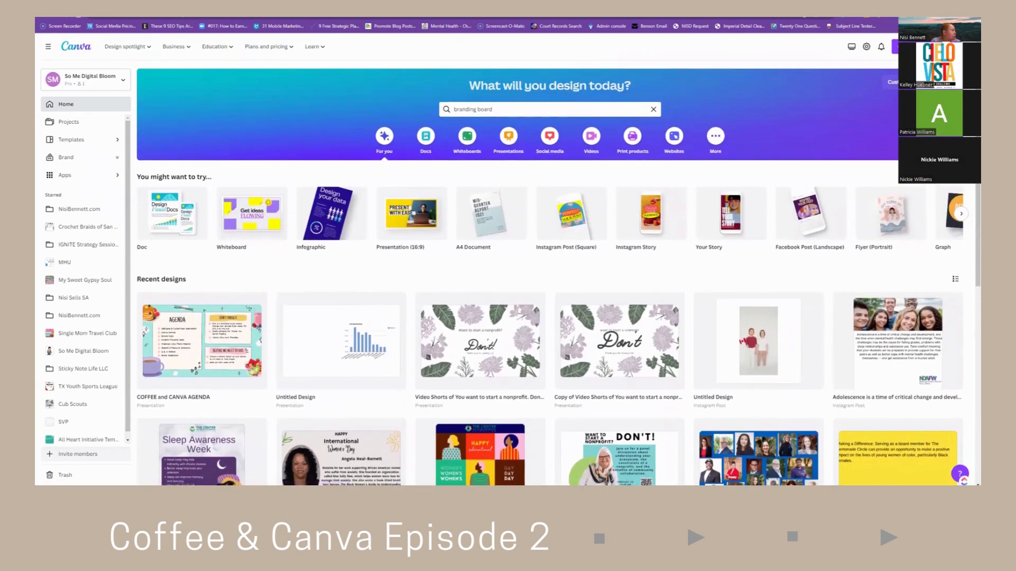
left_click(154, 19)
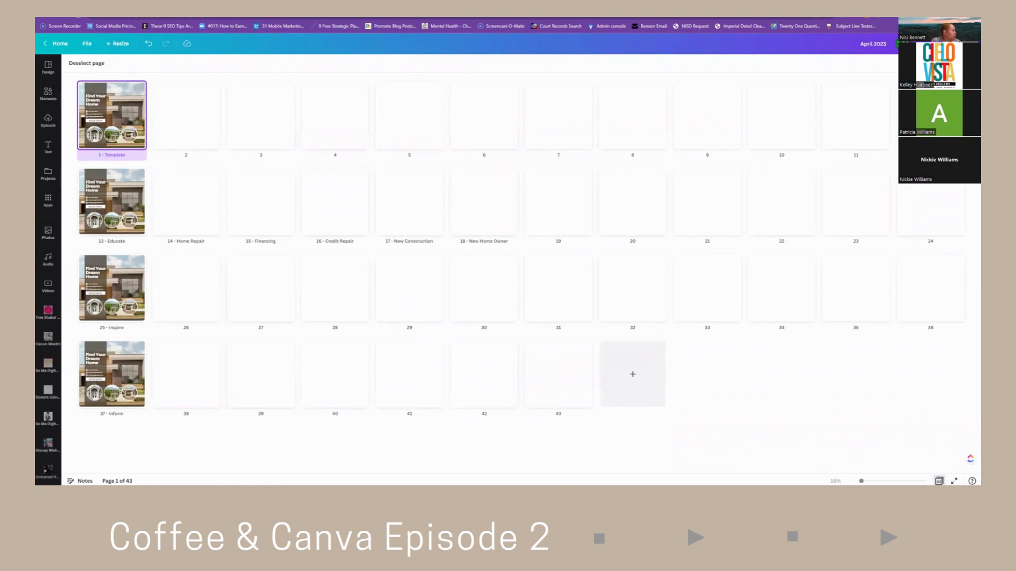
left_click(95, 19)
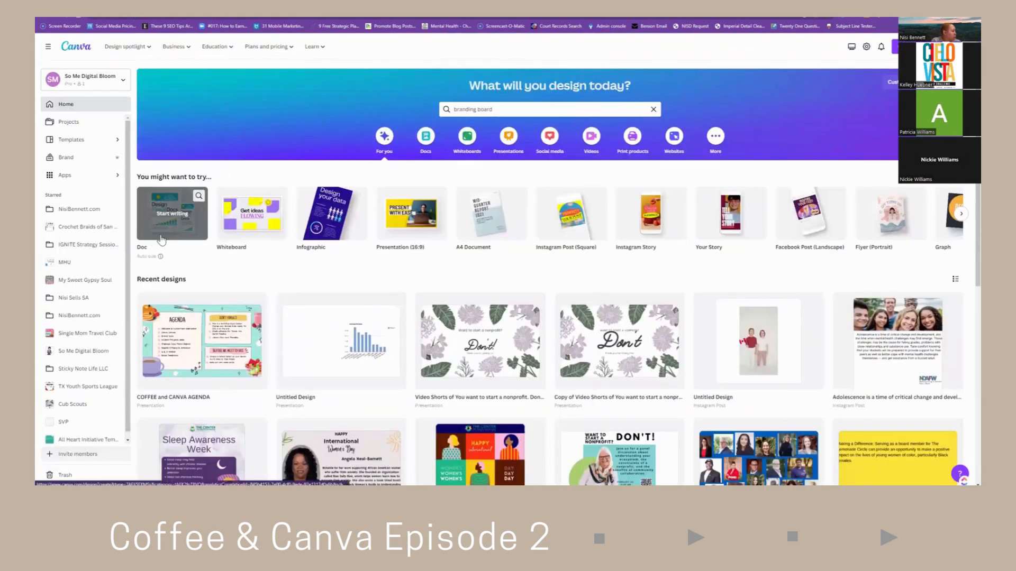
scroll(185, 246, "down", 1)
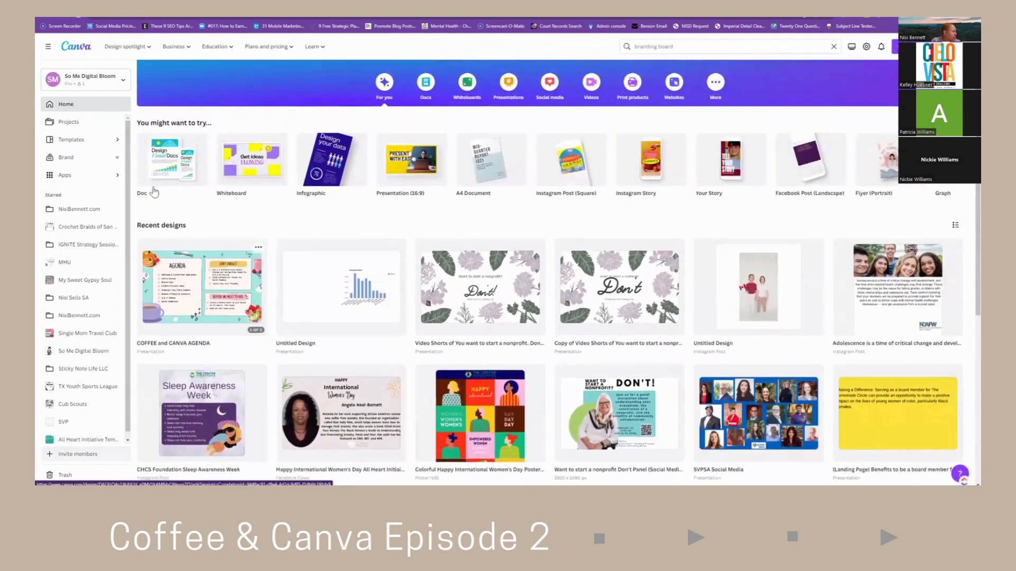
scroll(180, 222, "up", 1)
left_click(68, 16)
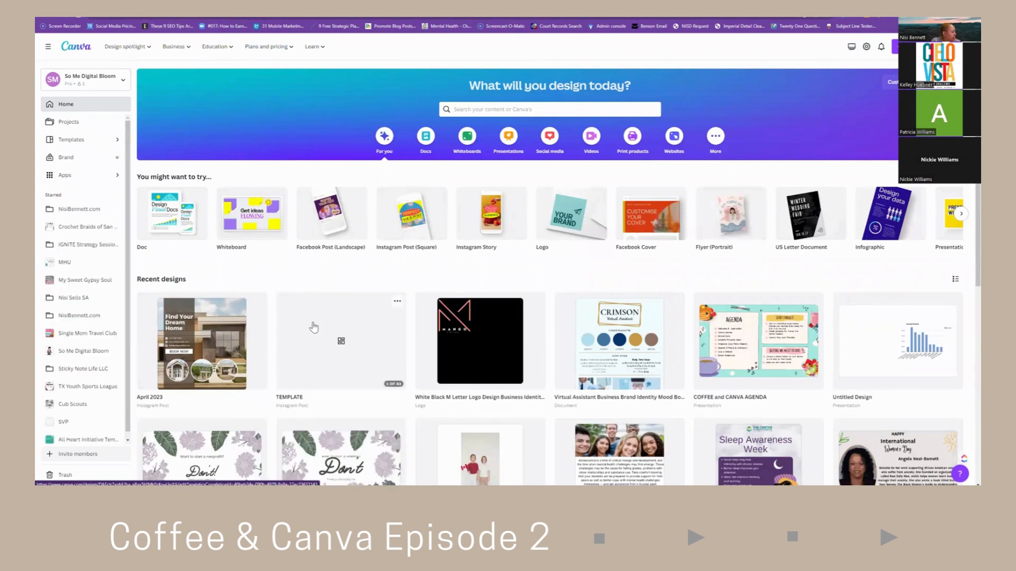
left_click(589, 355)
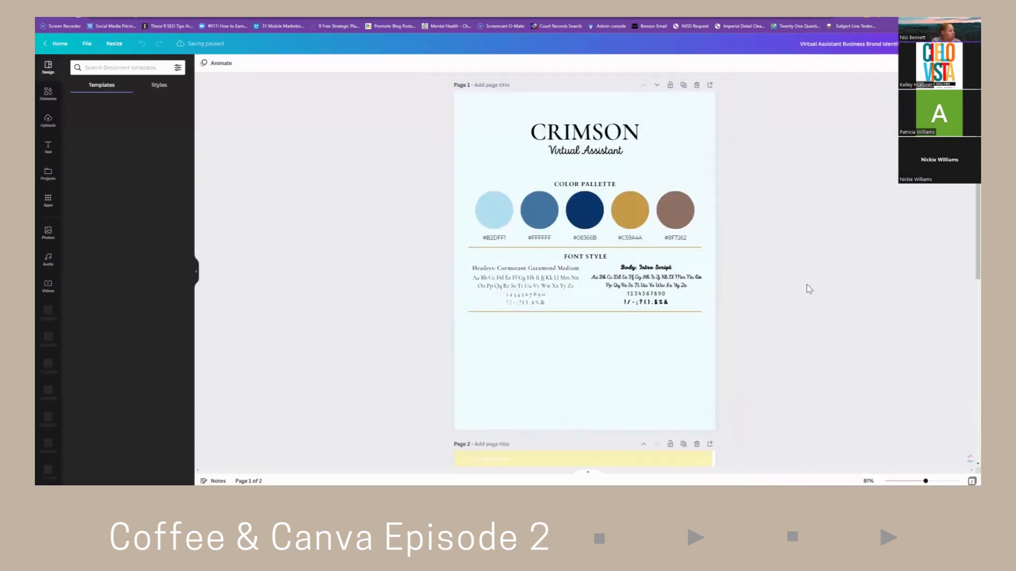
scroll(815, 287, "down", 4)
scroll(819, 286, "down", 3)
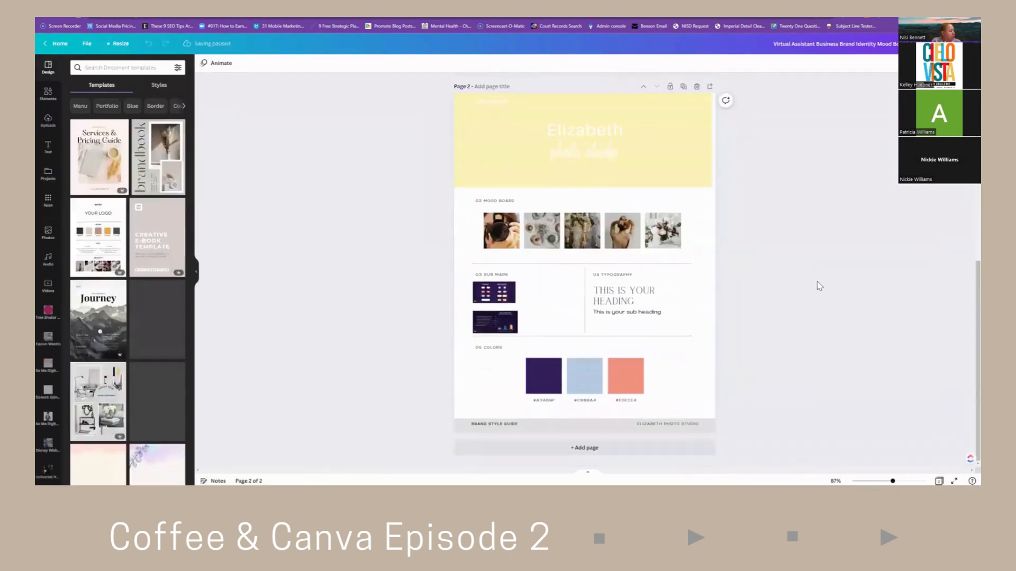
left_click_drag(892, 481, 906, 481)
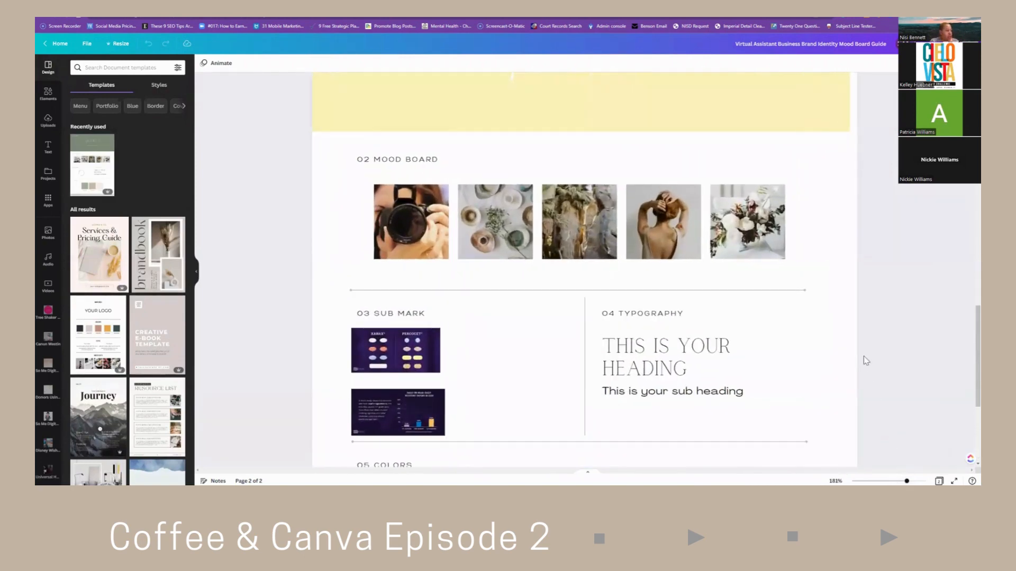
scroll(802, 379, "up", 1)
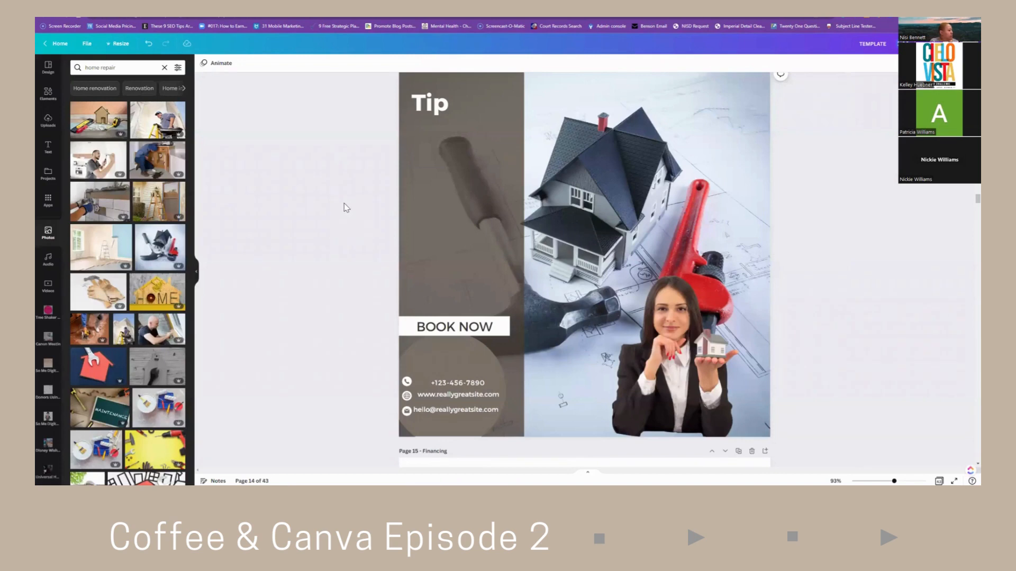
Copy the hex color code of the pale yellow banner on page 2 of the mood board guide.
left_click(128, 67)
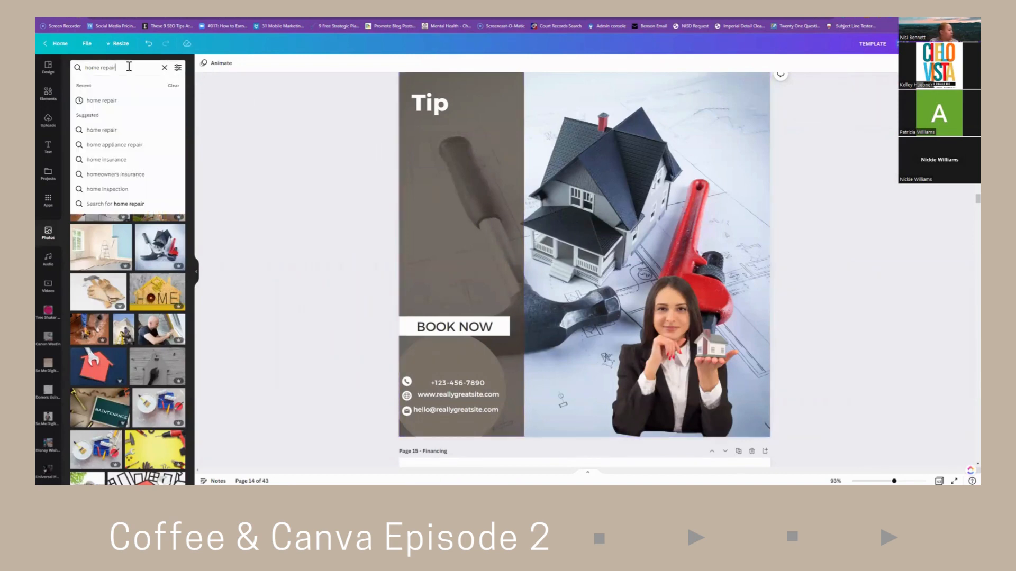
left_click(178, 69)
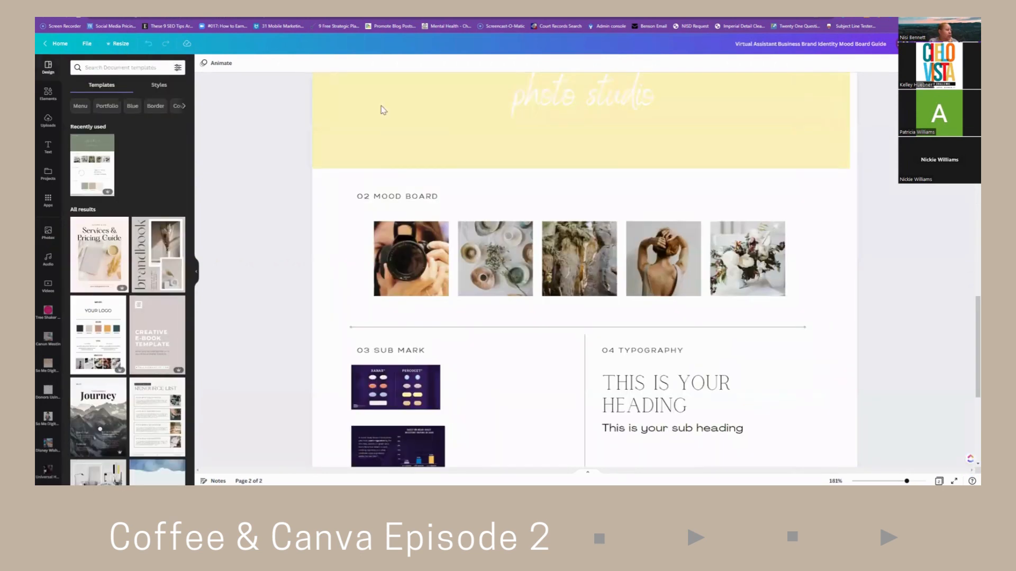
left_click(384, 109)
left_click(351, 142)
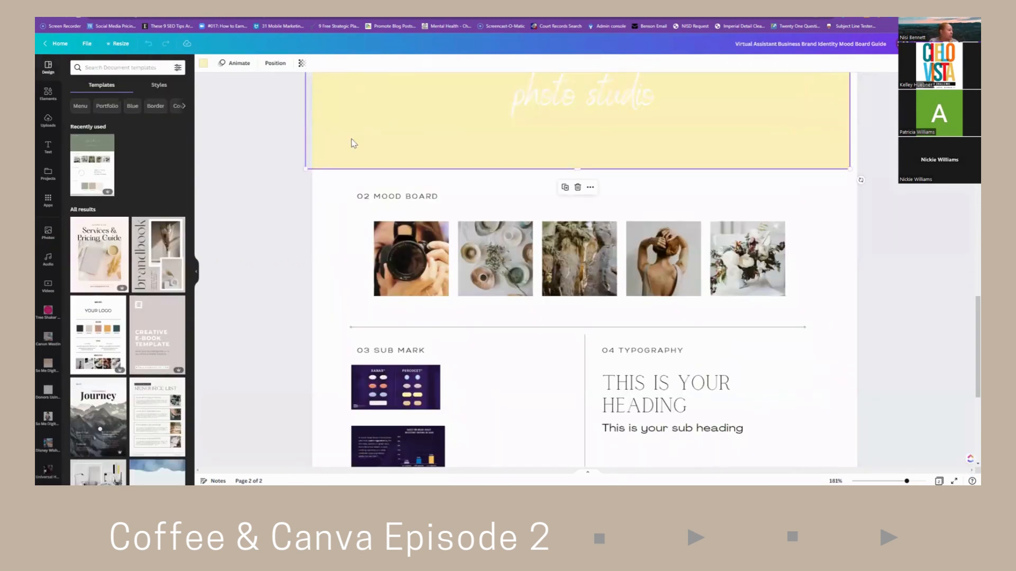
left_click(204, 64)
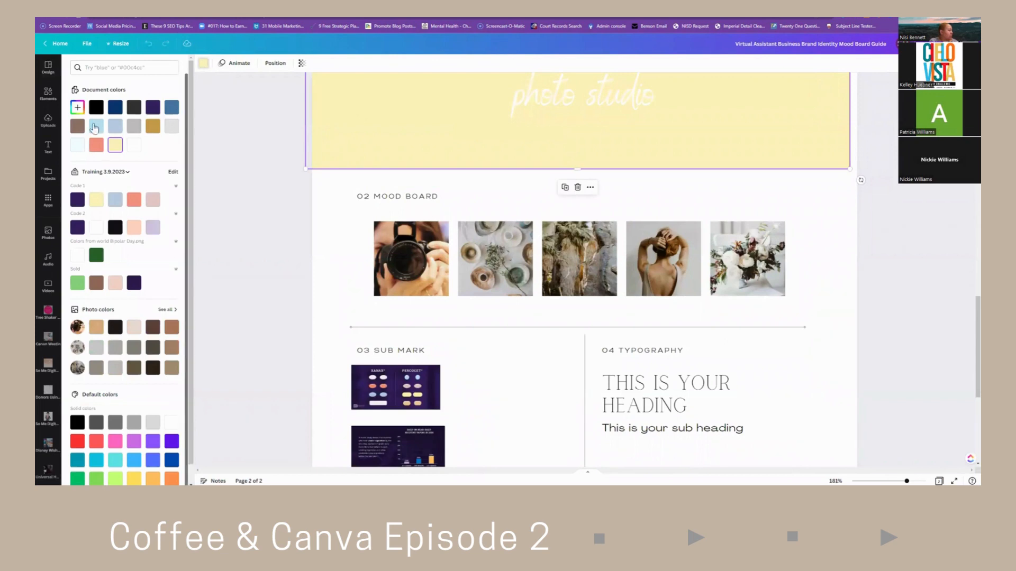
left_click(77, 108)
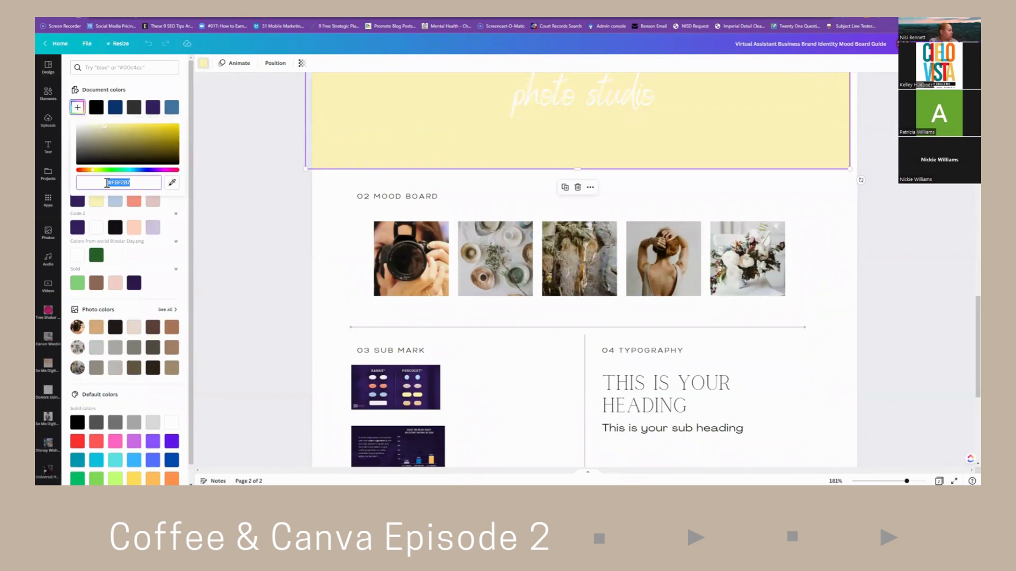
right_click(114, 186)
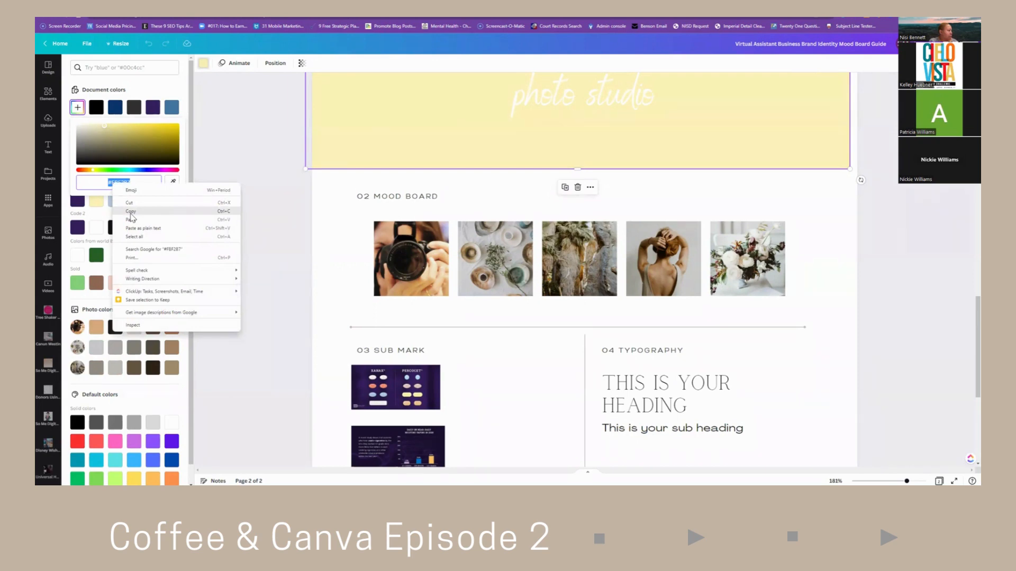
left_click(131, 212)
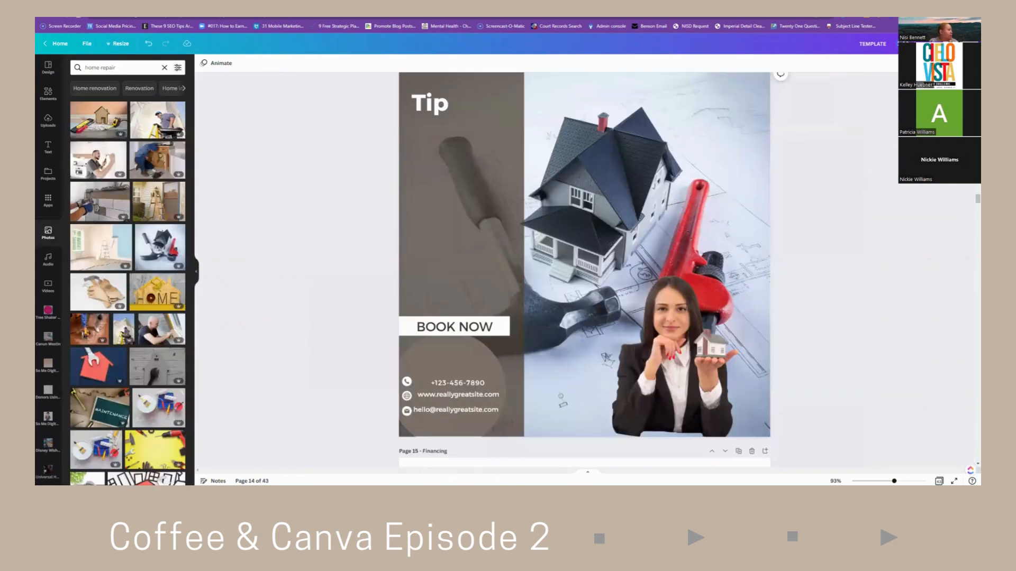
Filter the home repair photos in the TEMPLATE design by the copied pale yellow hex color.
left_click(178, 69)
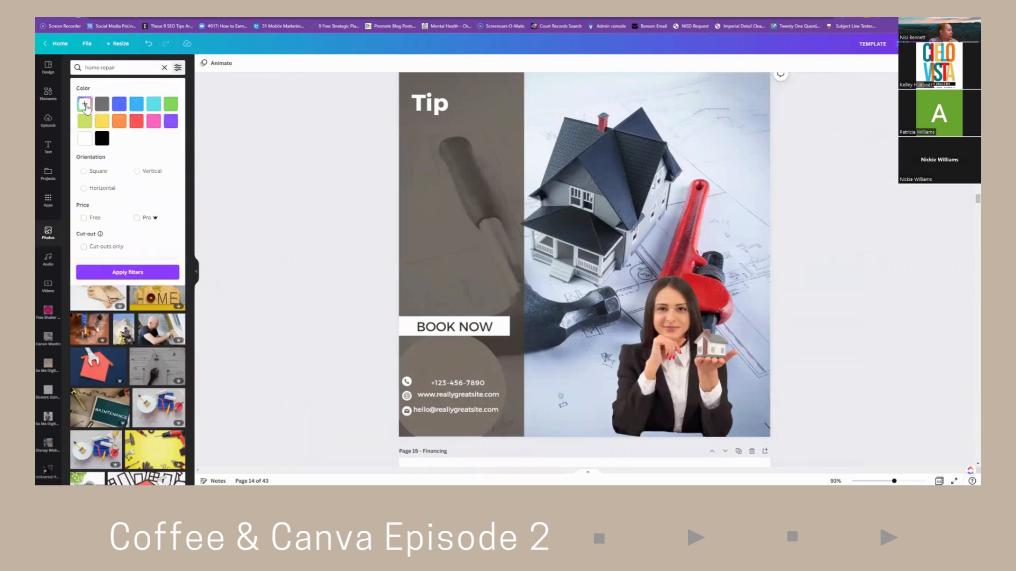
left_click(85, 104)
left_click(146, 181)
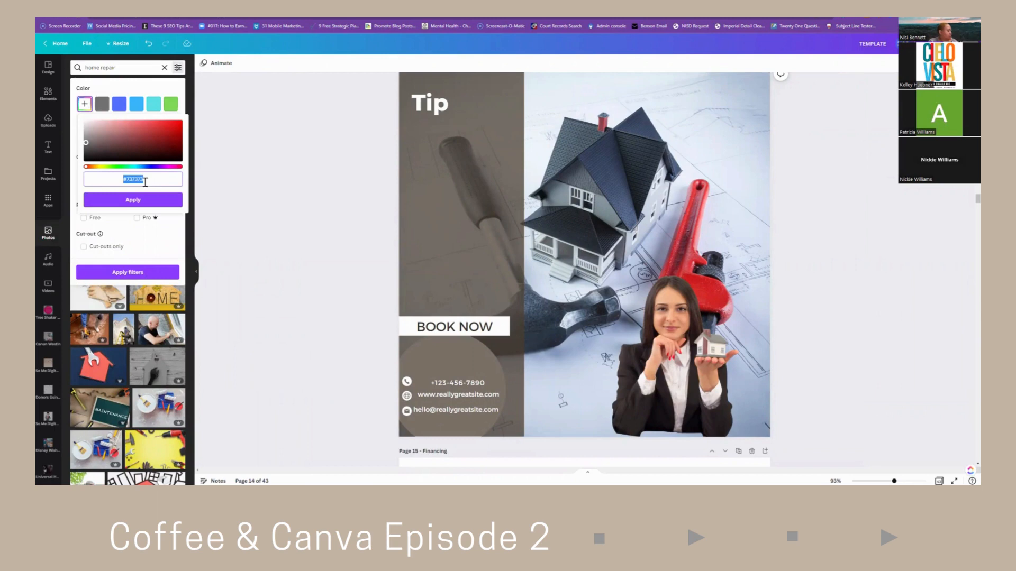
key("ctrl+v")
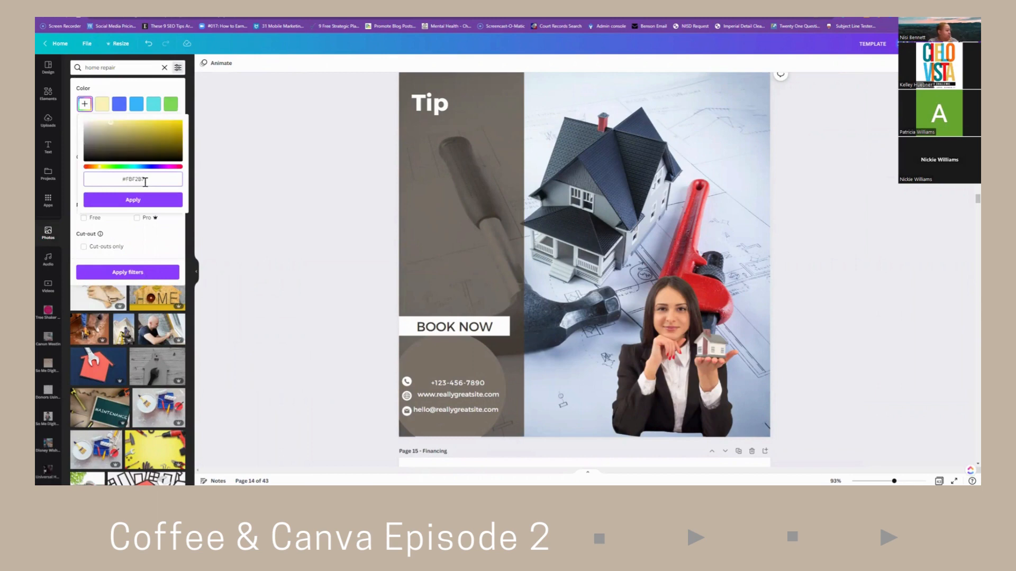
left_click(140, 203)
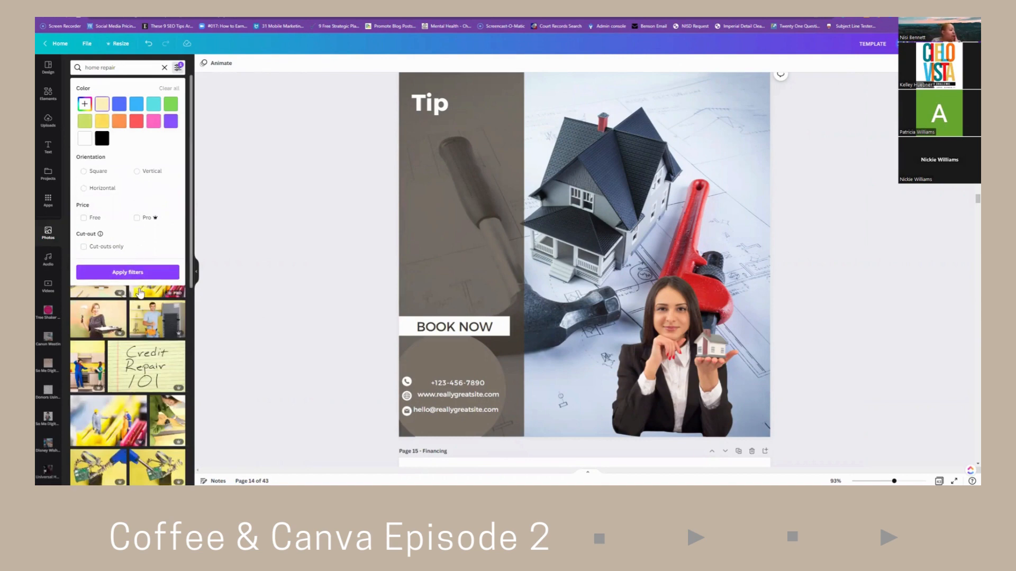
Browse the color-filtered home repair photos for images that match the pale yellow brand color.
scroll(140, 336, "down", 2)
scroll(139, 336, "down", 3)
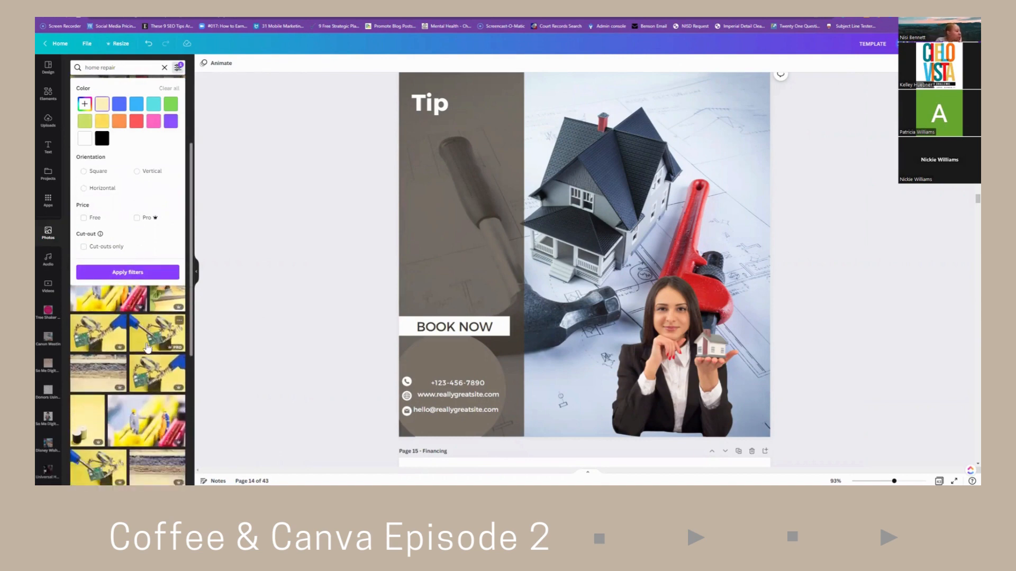
scroll(147, 347, "down", 2)
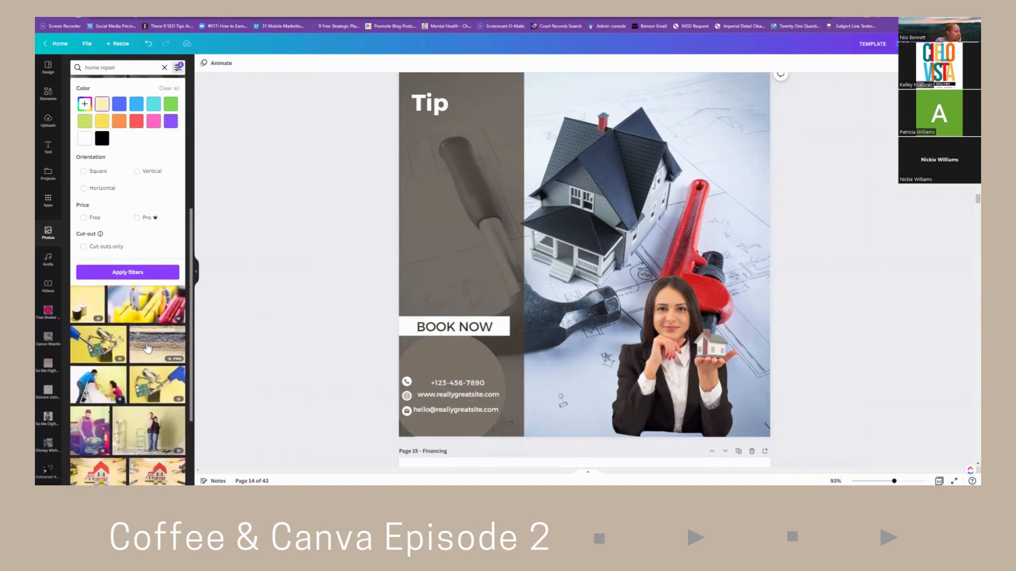
scroll(147, 347, "down", 3)
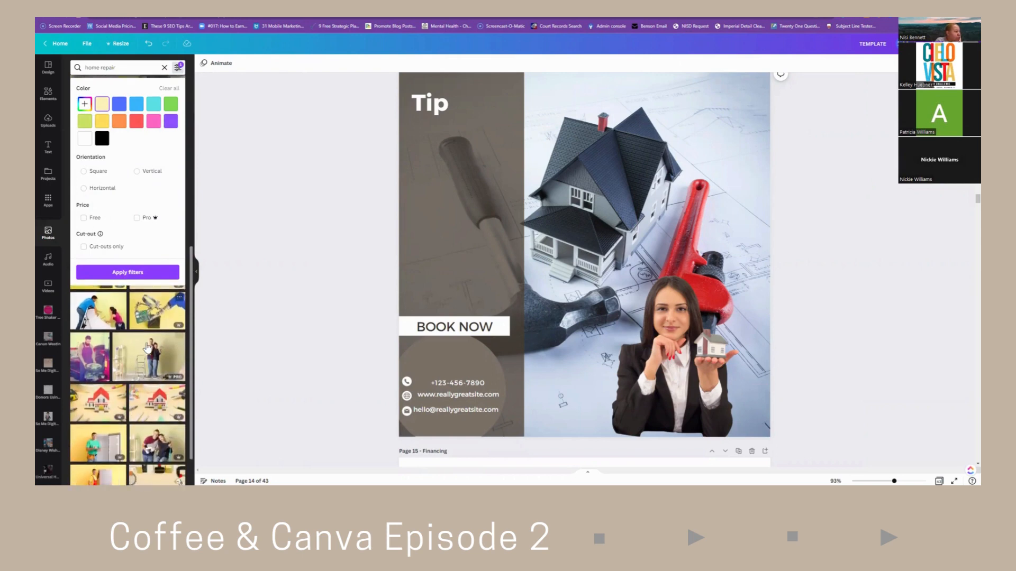
scroll(147, 347, "down", 2)
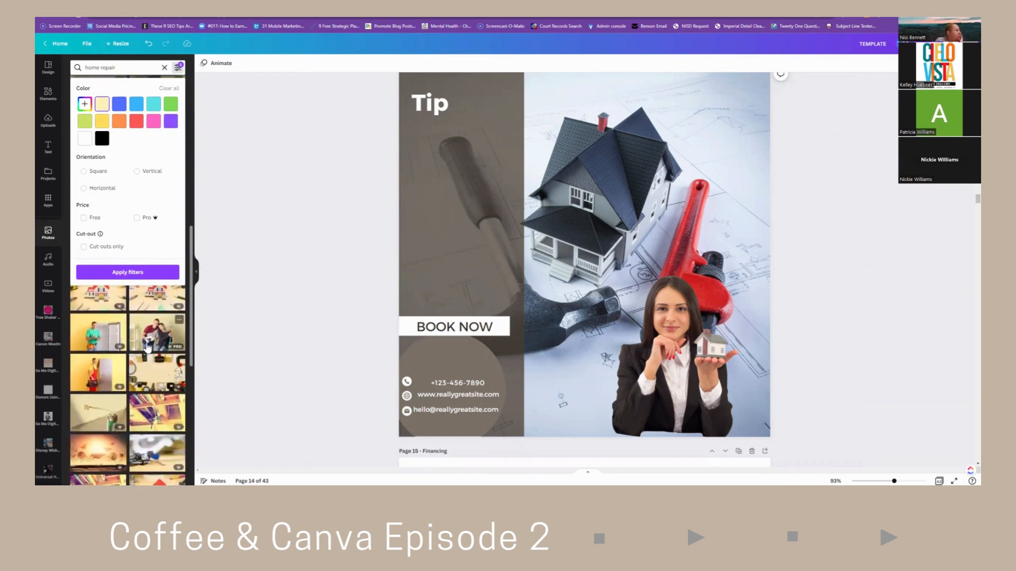
scroll(147, 347, "down", 2)
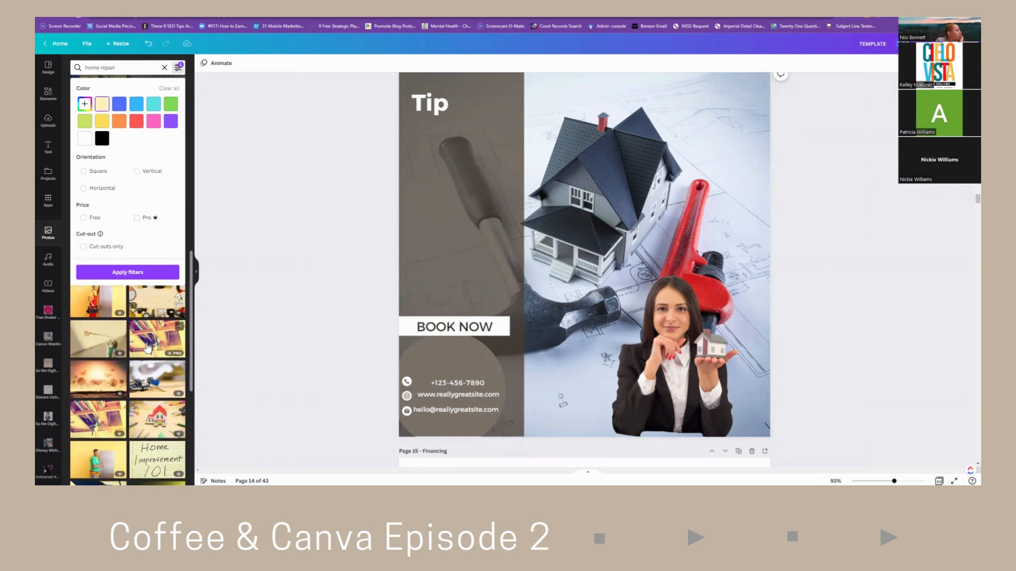
scroll(148, 347, "down", 1)
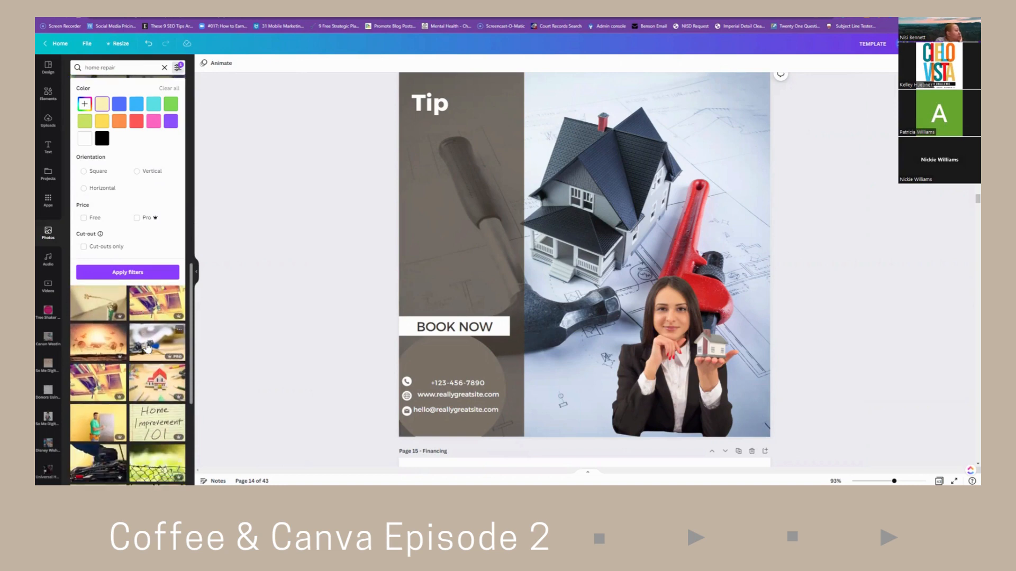
scroll(148, 347, "down", 2)
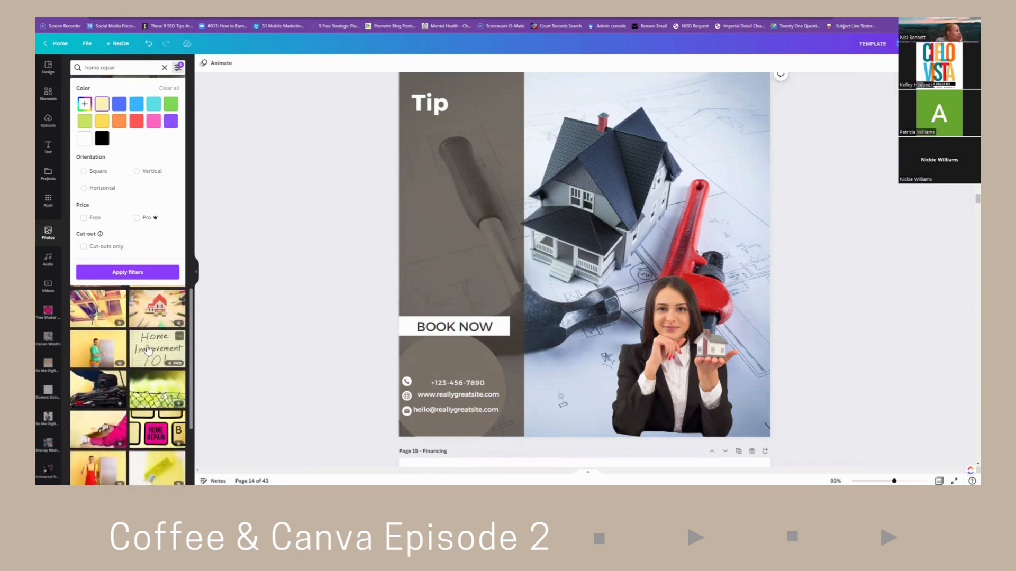
Review the pale yellow home repair photos back toward the start of the results for a Tip page background.
scroll(148, 349, "up", 3)
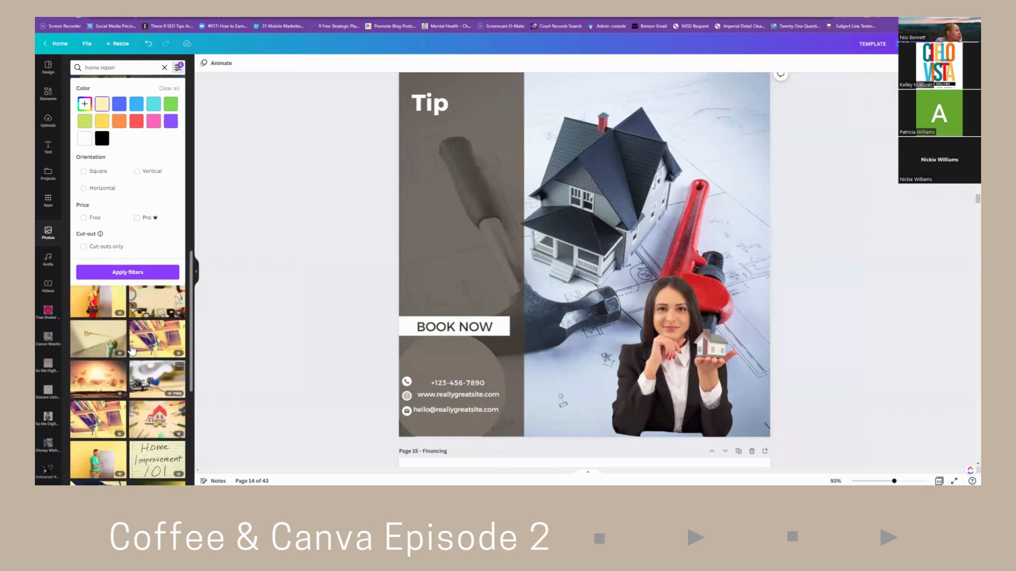
scroll(132, 351, "up", 2)
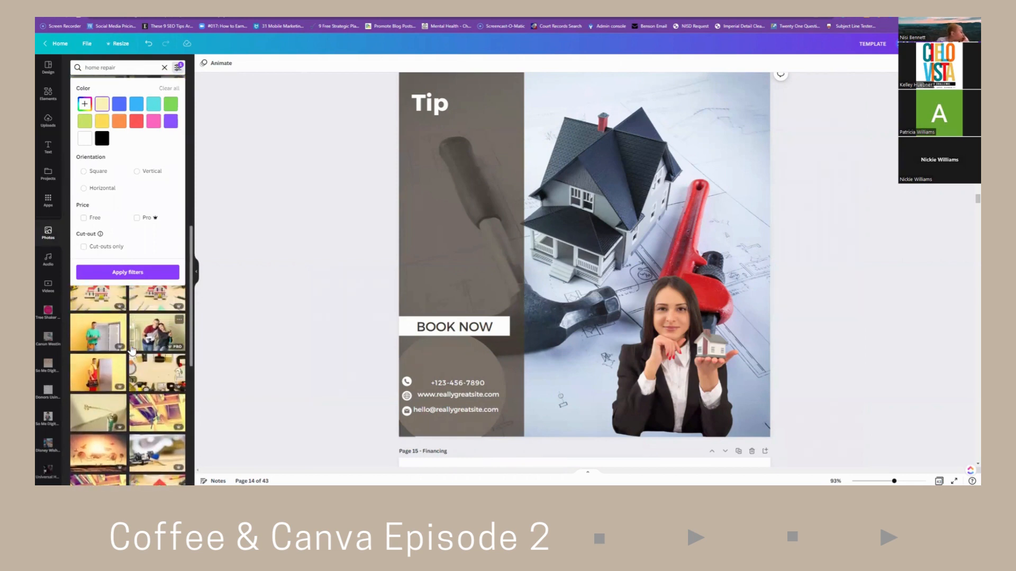
scroll(132, 350, "up", 4)
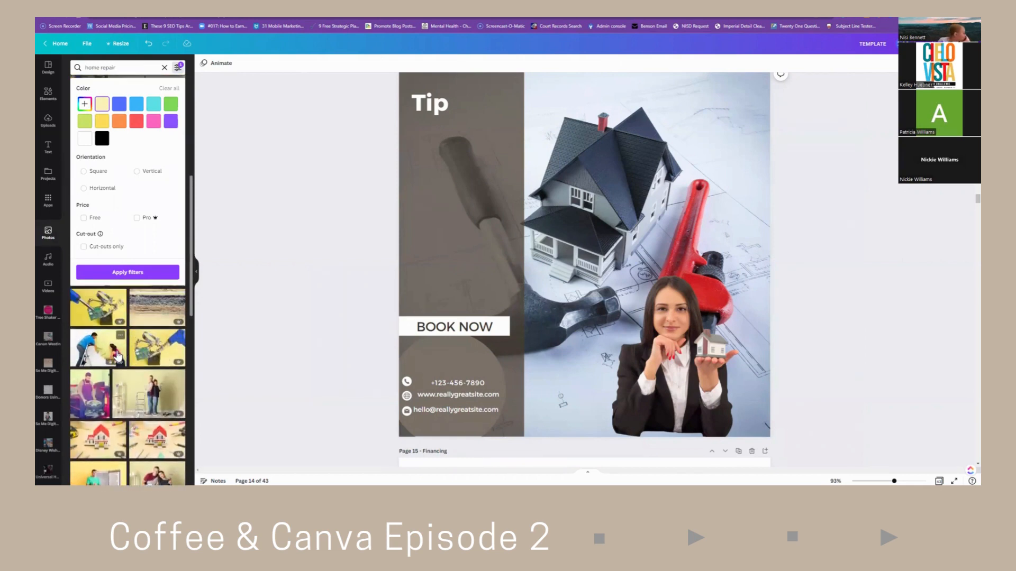
scroll(118, 357, "up", 3)
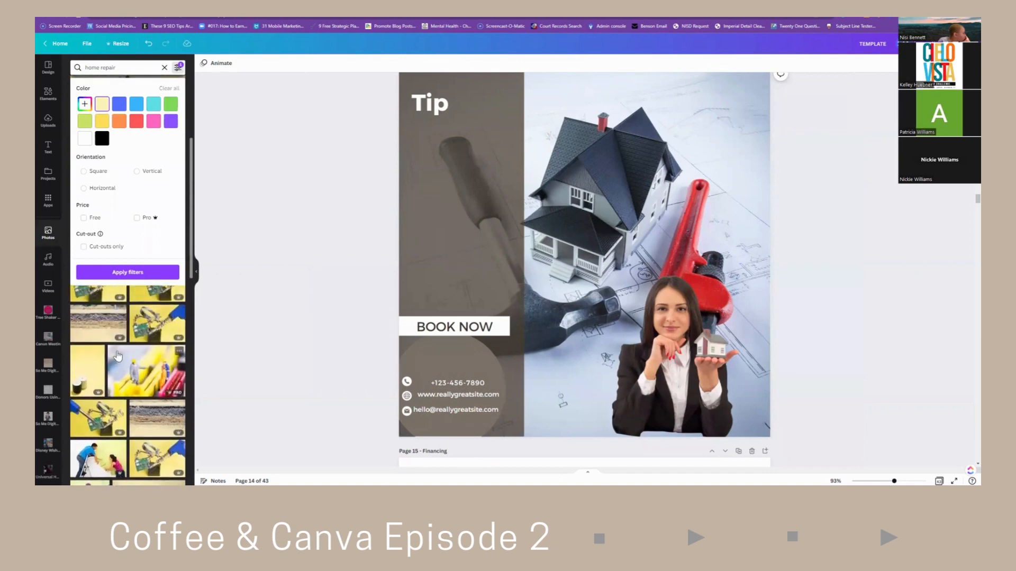
scroll(118, 358, "up", 3)
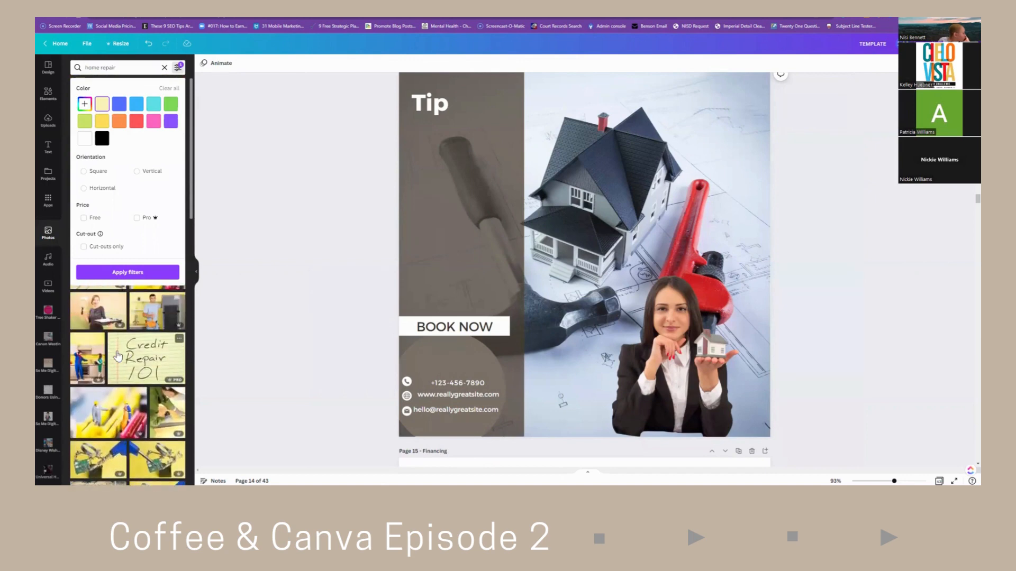
scroll(117, 357, "up", 1)
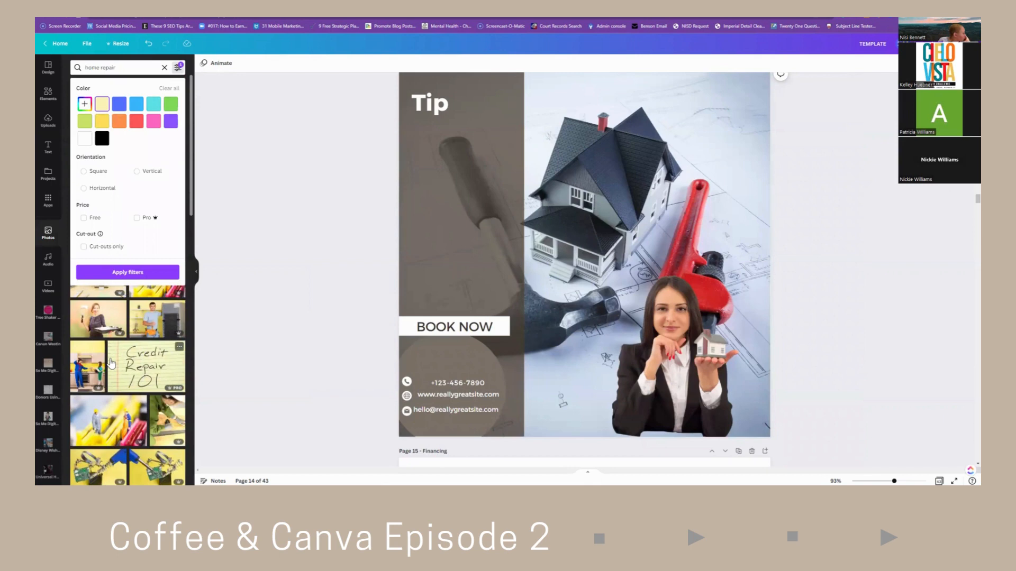
scroll(111, 363, "down", 3)
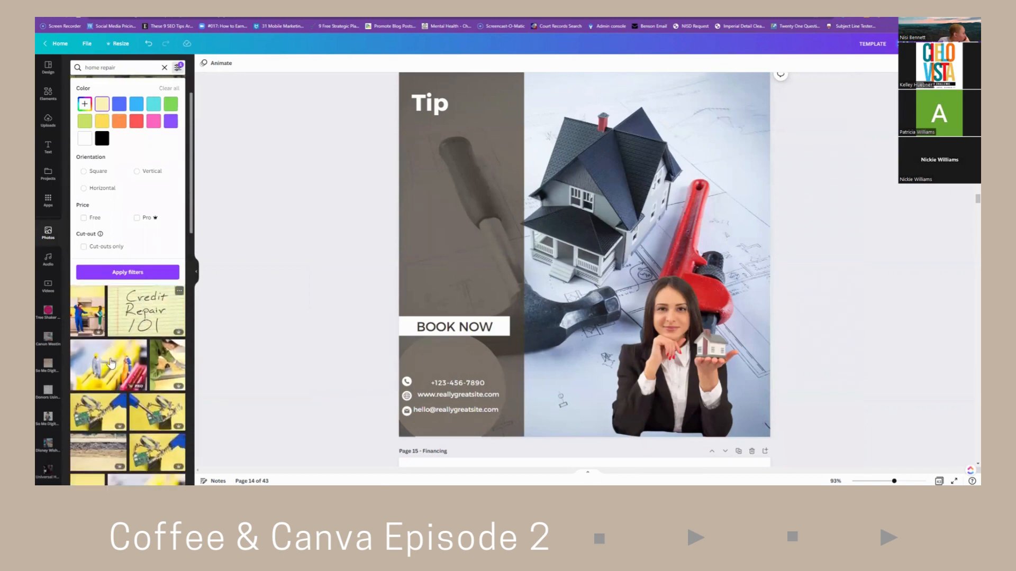
scroll(111, 362, "down", 3)
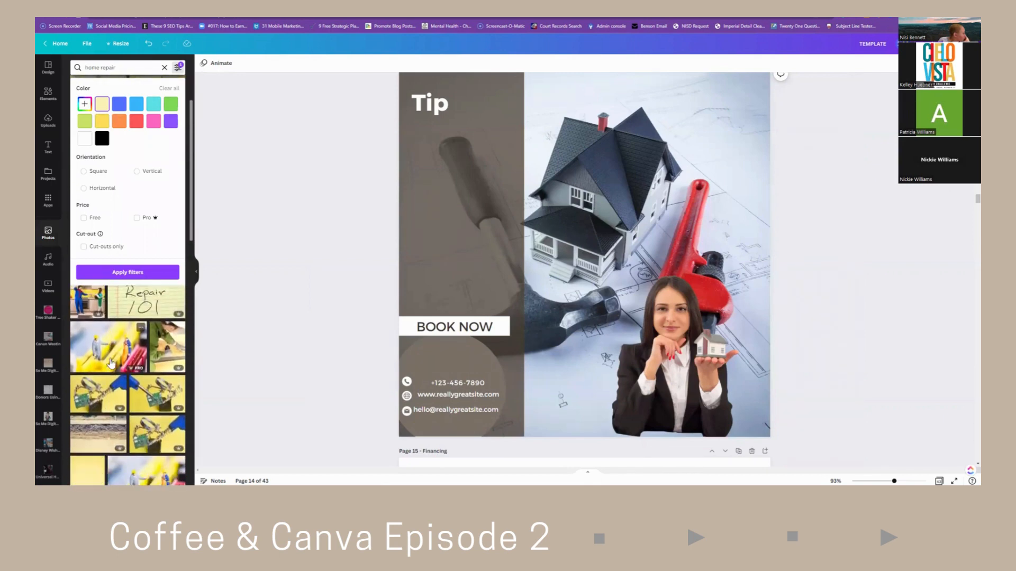
Try filling the page 14 background with the photo of the worker measuring wood, and undo the replacement.
left_click(165, 356)
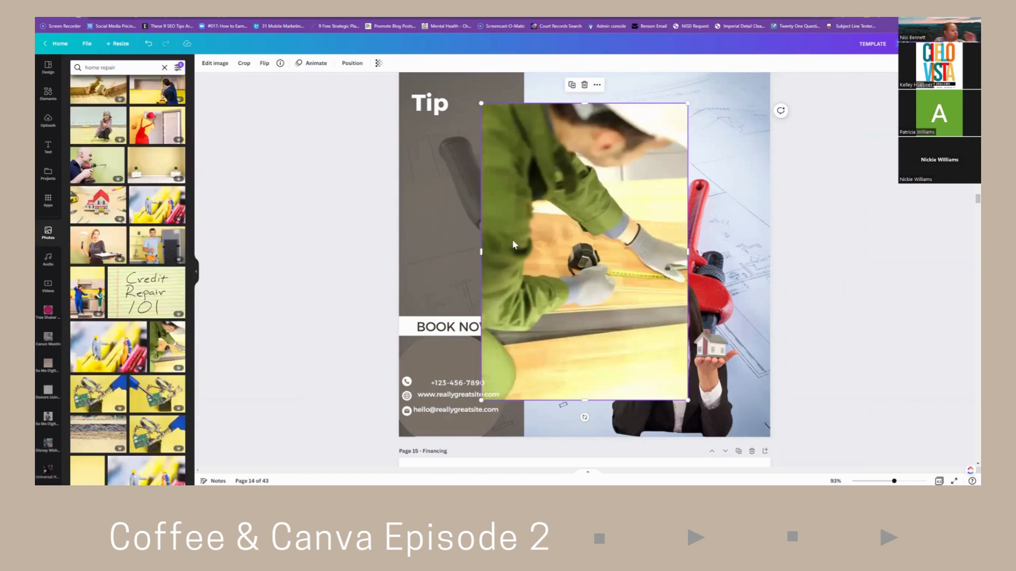
key("Delete")
left_click_drag(168, 356, 571, 91)
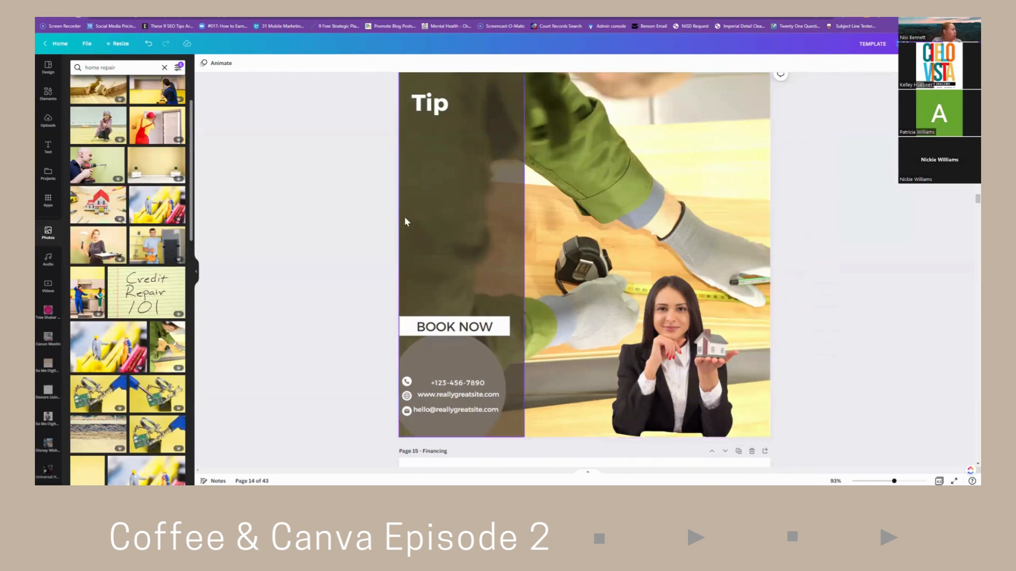
left_click(148, 43)
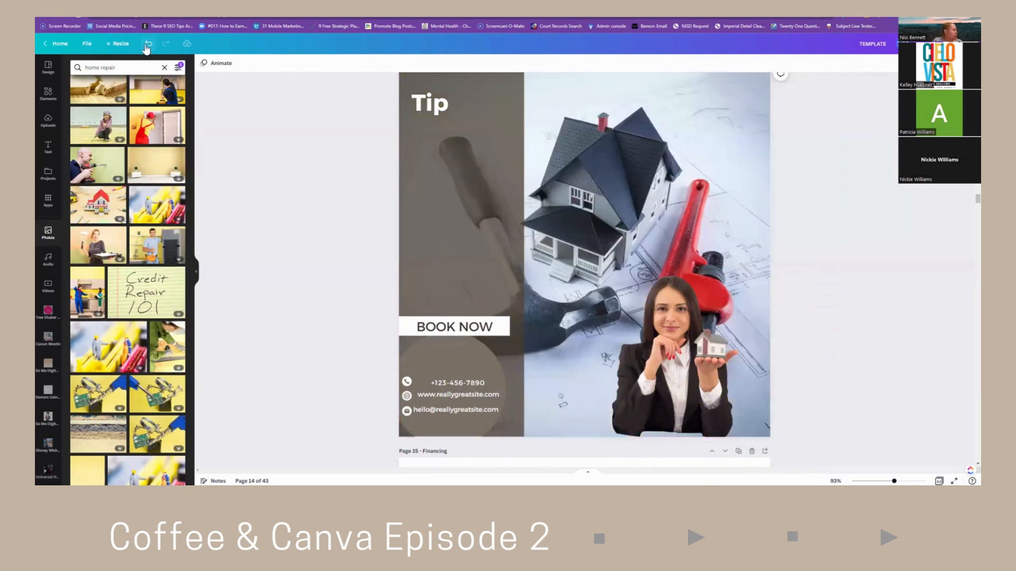
Add the photo of the gloved worker measuring wood to page 14 and replace the page background with it.
left_click(177, 347)
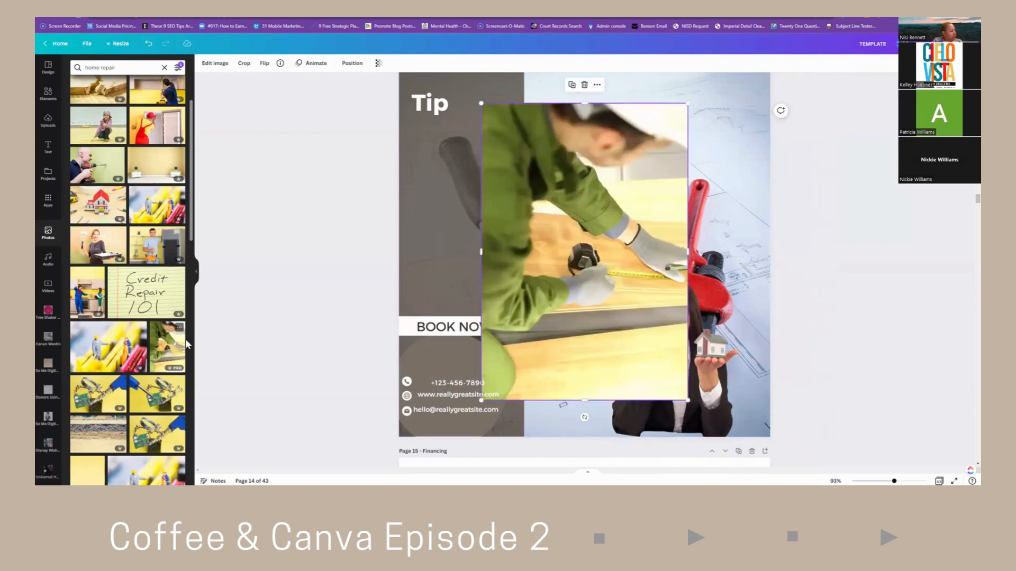
right_click(582, 284)
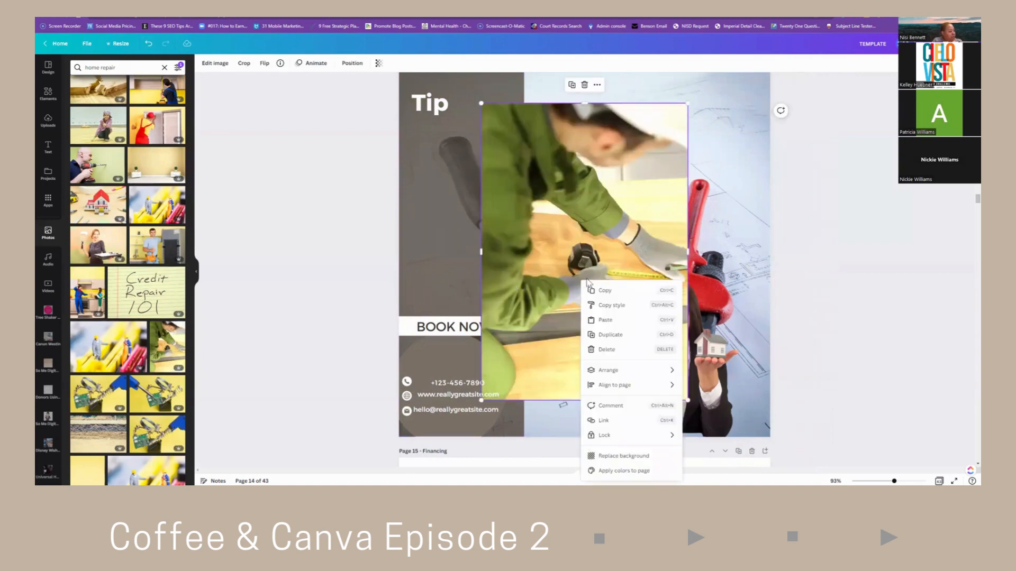
left_click(628, 458)
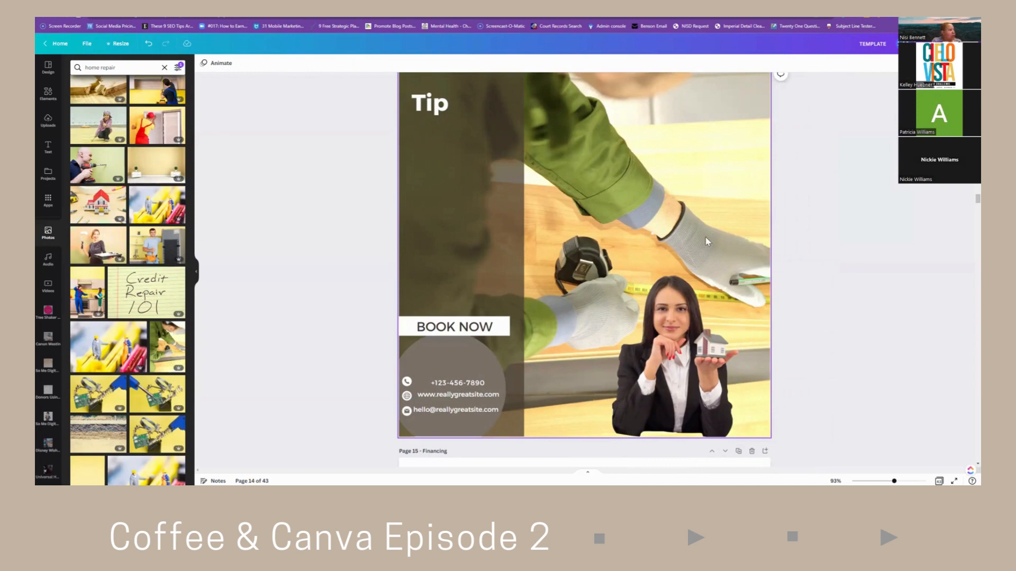
Mute the page 14 background photo by setting brightness to -31, contrast to -29 and saturation to -41.
left_click(732, 191)
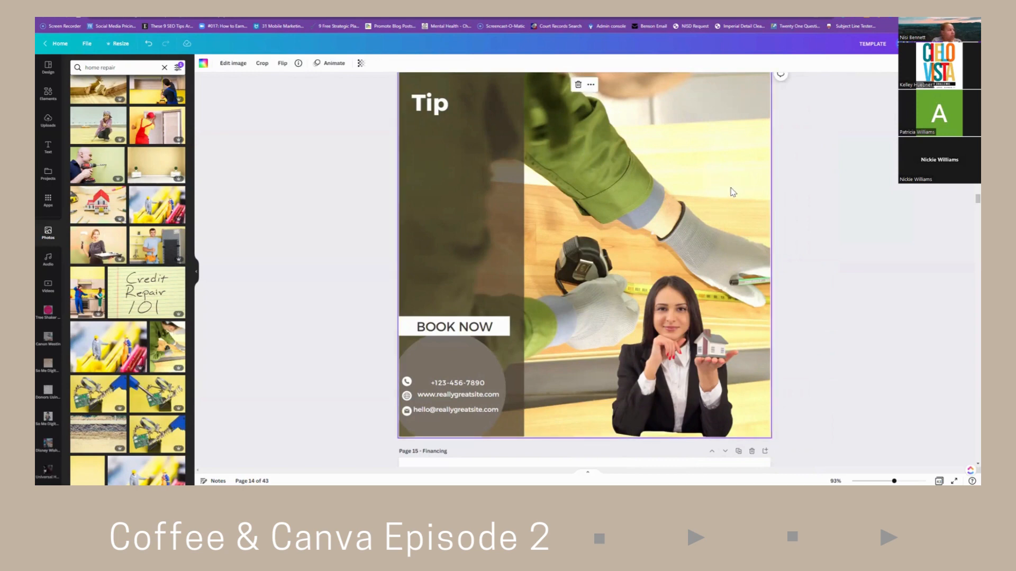
left_click(233, 64)
scroll(130, 190, "down", 2)
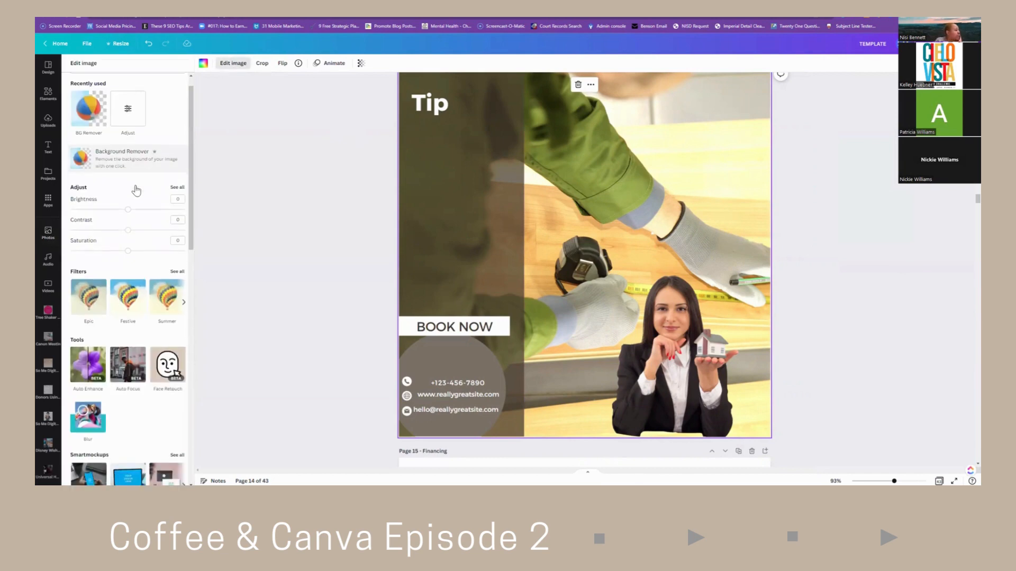
mouse_move(126, 194)
left_mouse_down()
mouse_move(110, 192)
mouse_move(120, 212)
mouse_move(102, 213)
mouse_move(163, 221)
mouse_move(113, 213)
mouse_move(98, 223)
mouse_move(121, 238)
mouse_move(103, 241)
mouse_move(110, 193)
left_mouse_up()
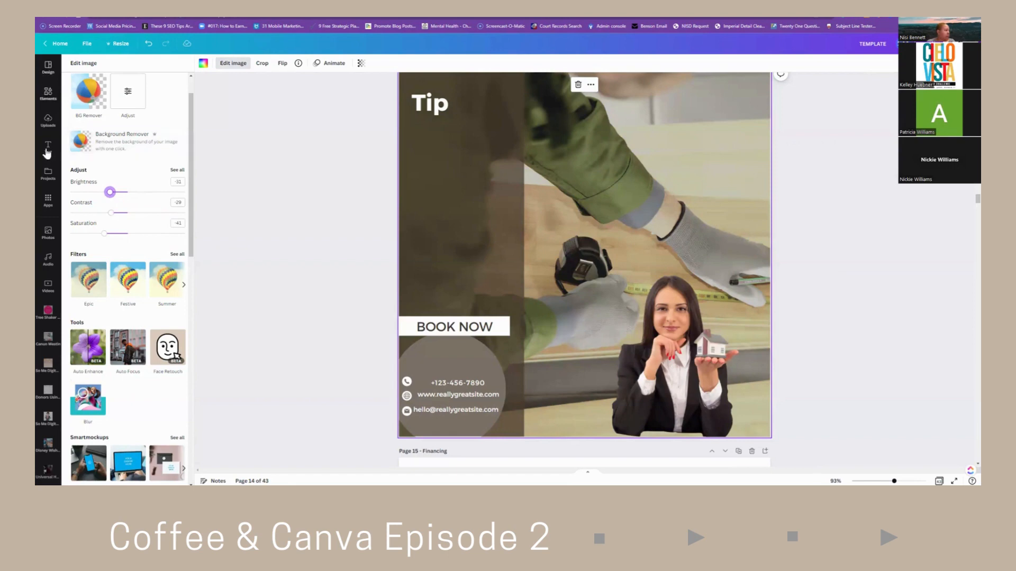
Reopen the stock photo library.
left_click(45, 238)
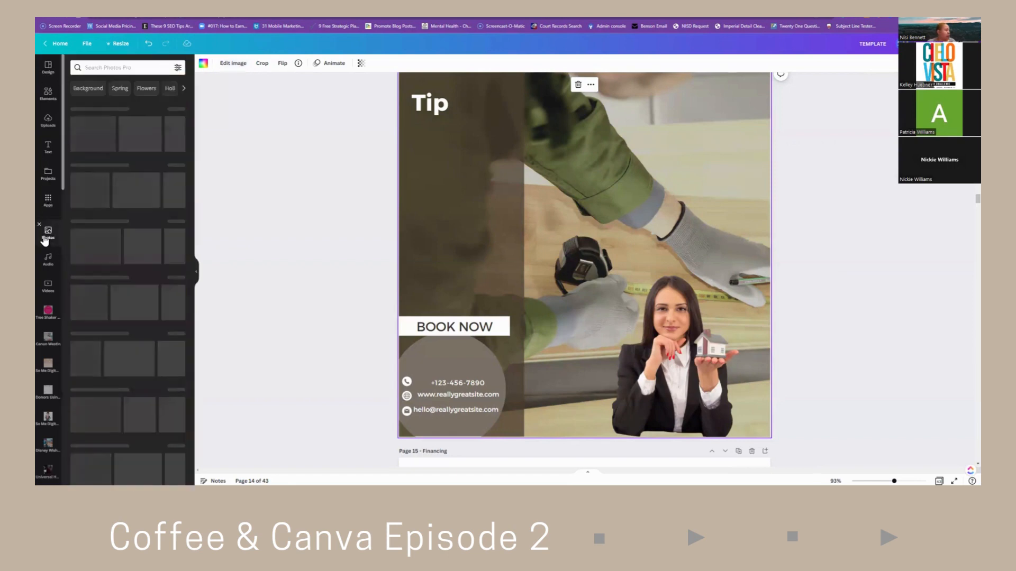
Search the photo library for home repair and filter the results by the custom color #FBEEB7.
left_click(123, 69)
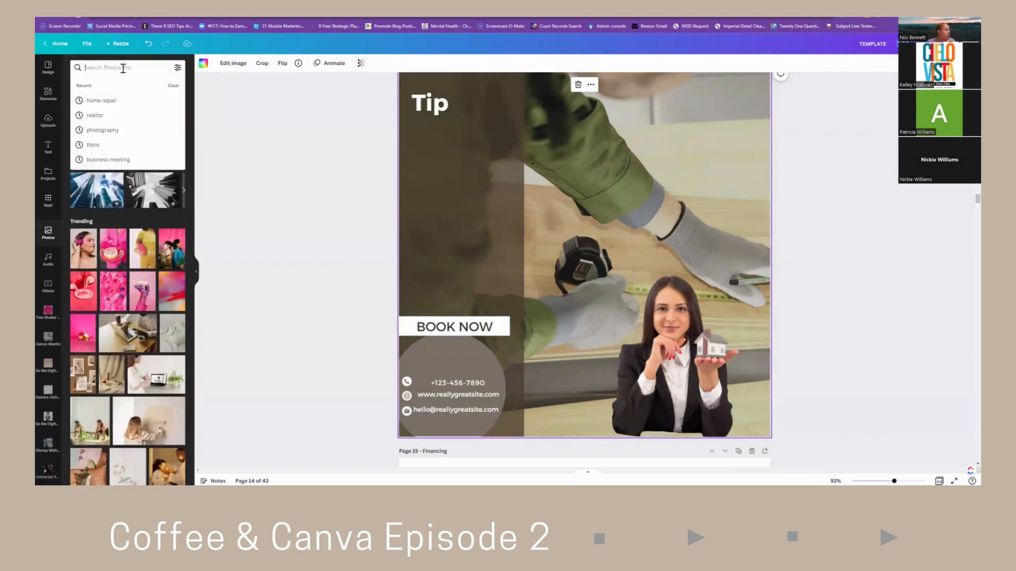
left_click(101, 103)
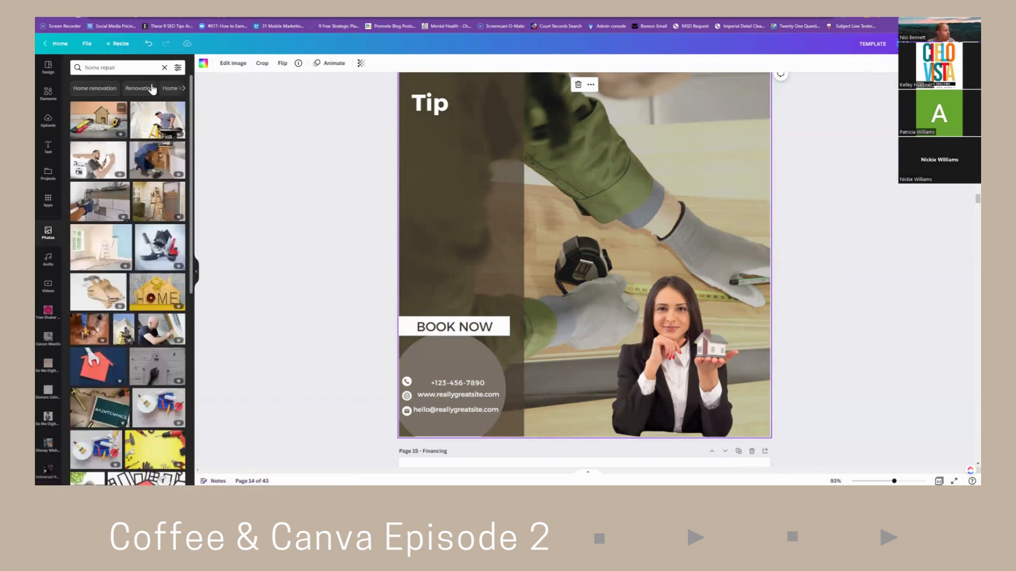
left_click(178, 69)
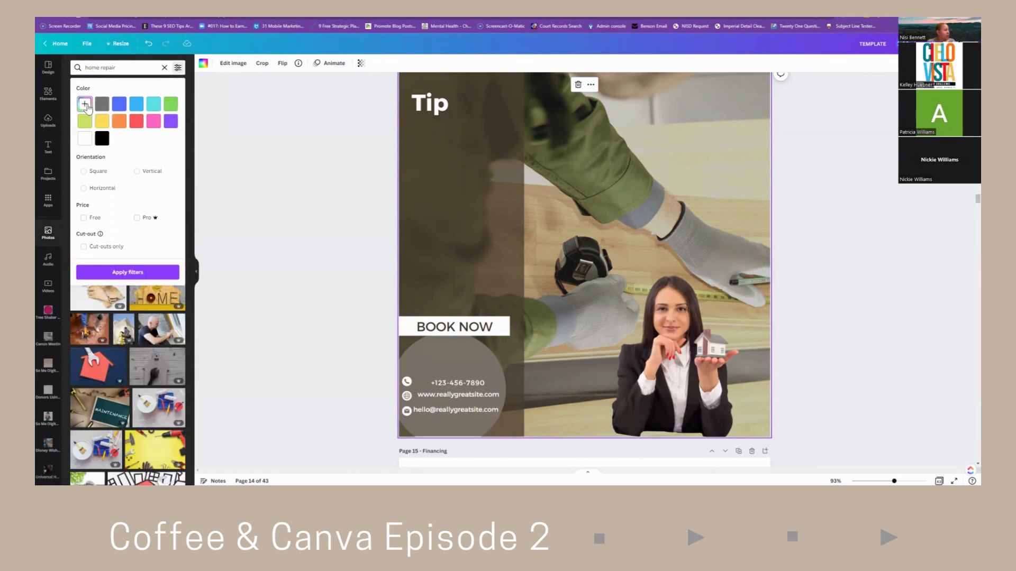
left_click(85, 104)
left_click(135, 180)
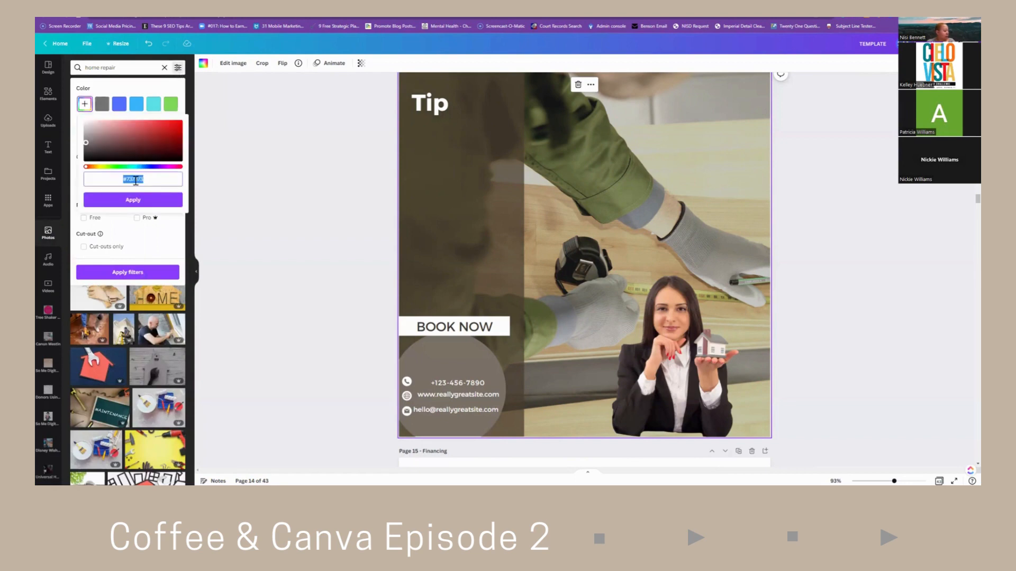
type("#FBEEB7")
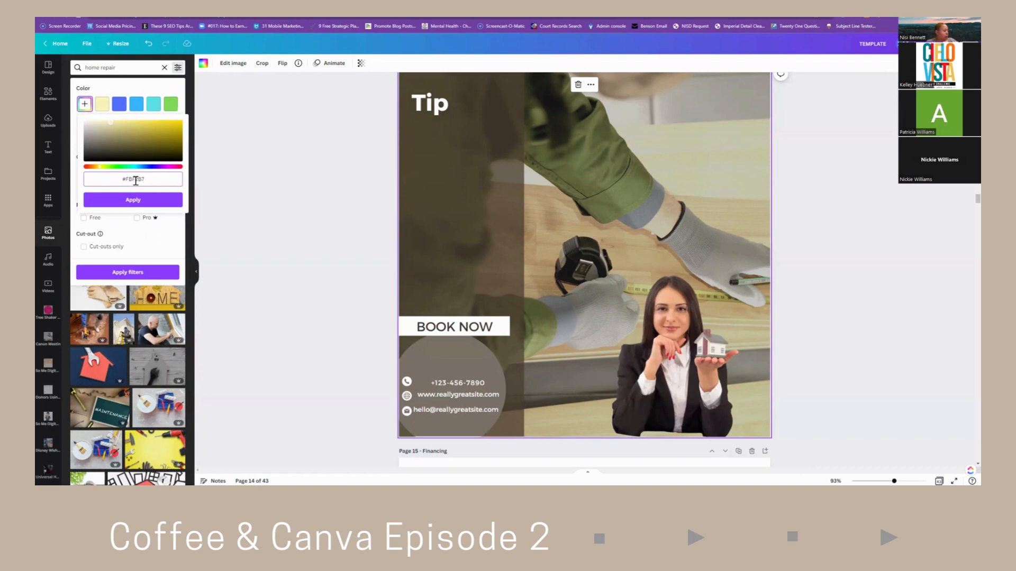
left_click(133, 200)
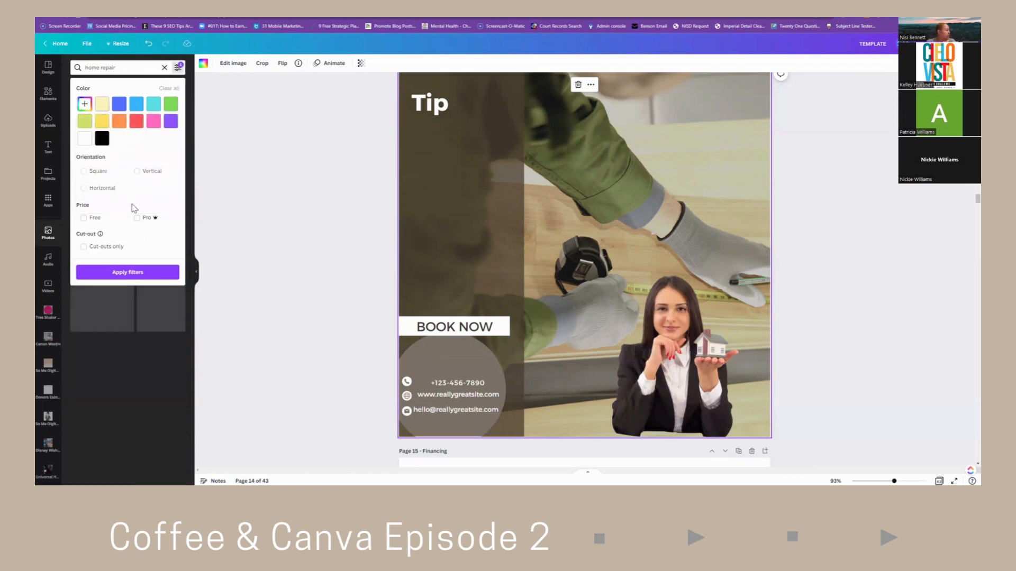
scroll(144, 297, "down", 5)
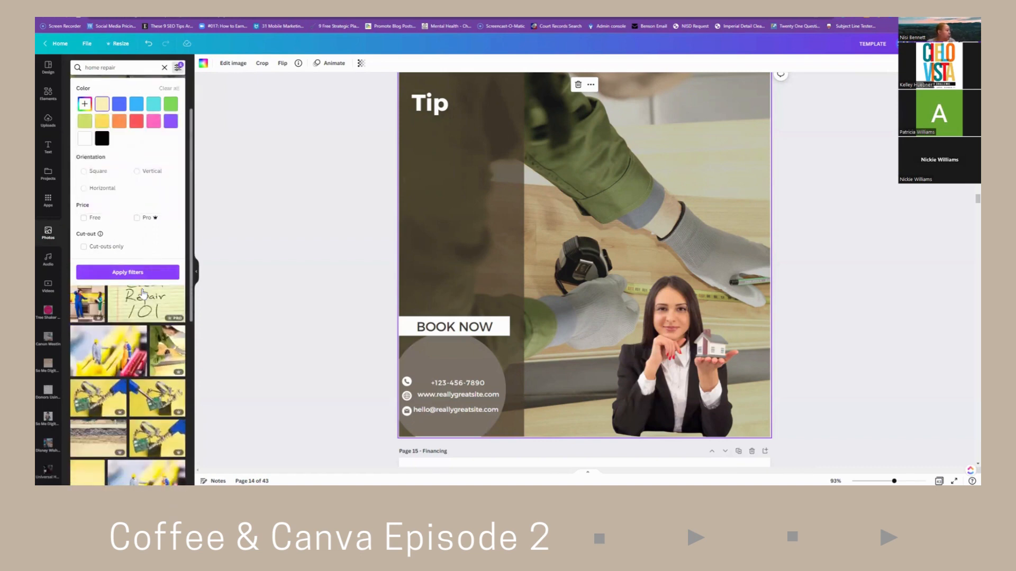
scroll(143, 297, "up", 1)
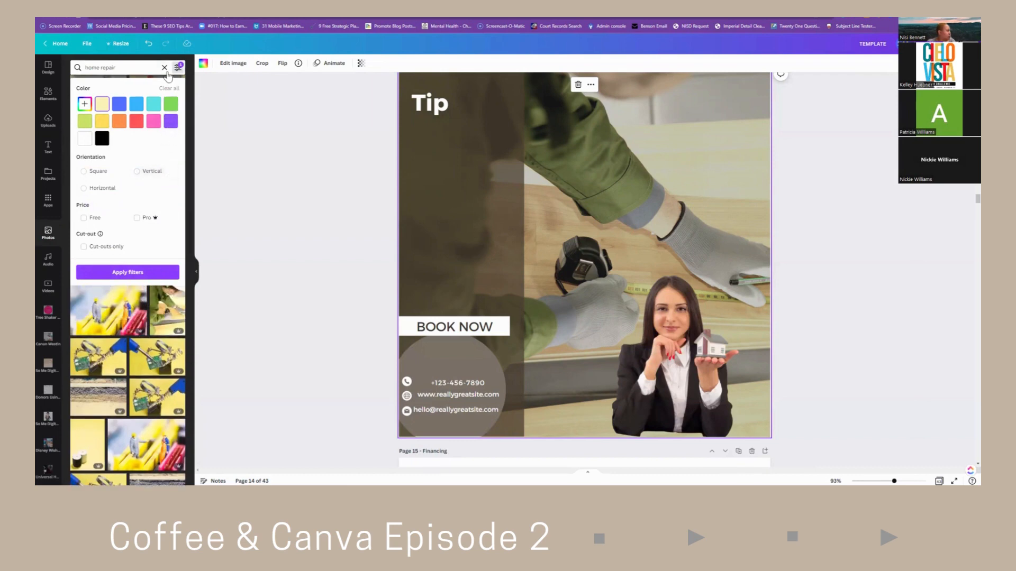
left_click(144, 273)
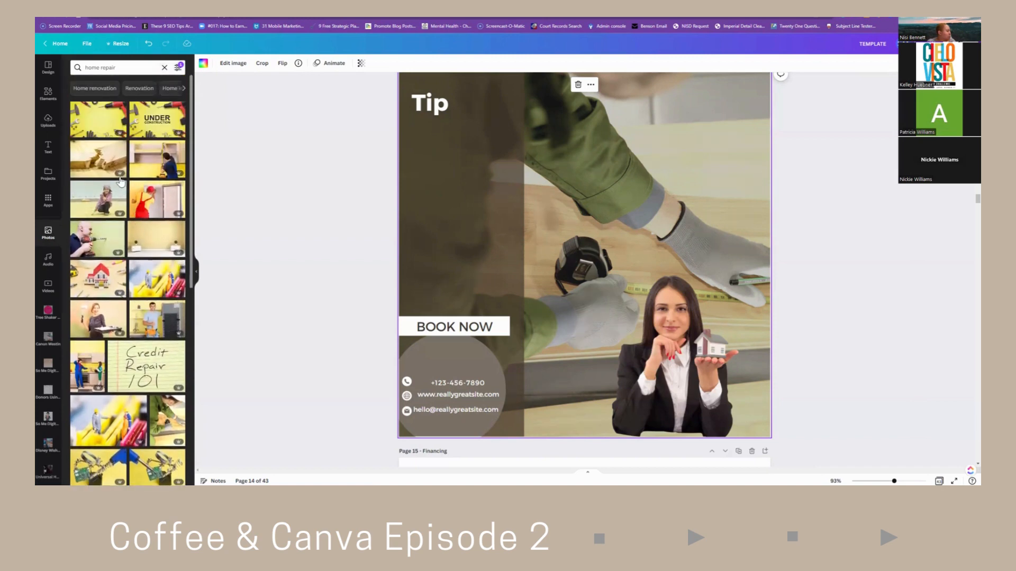
Replace the Home Repair page's background with the photo of the couple holding paint rollers beside a ladder.
scroll(121, 179, "down", 5)
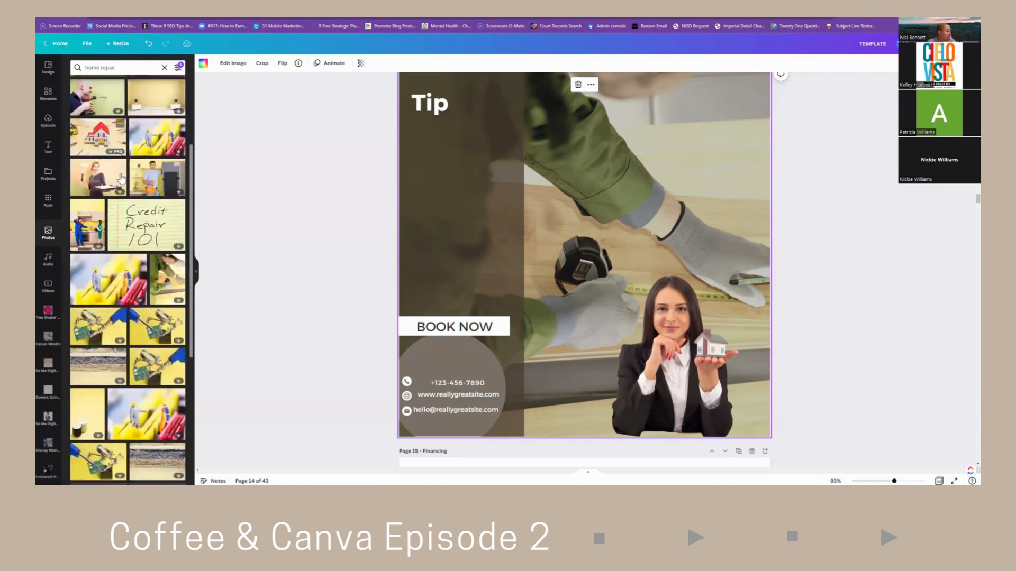
scroll(120, 179, "down", 3)
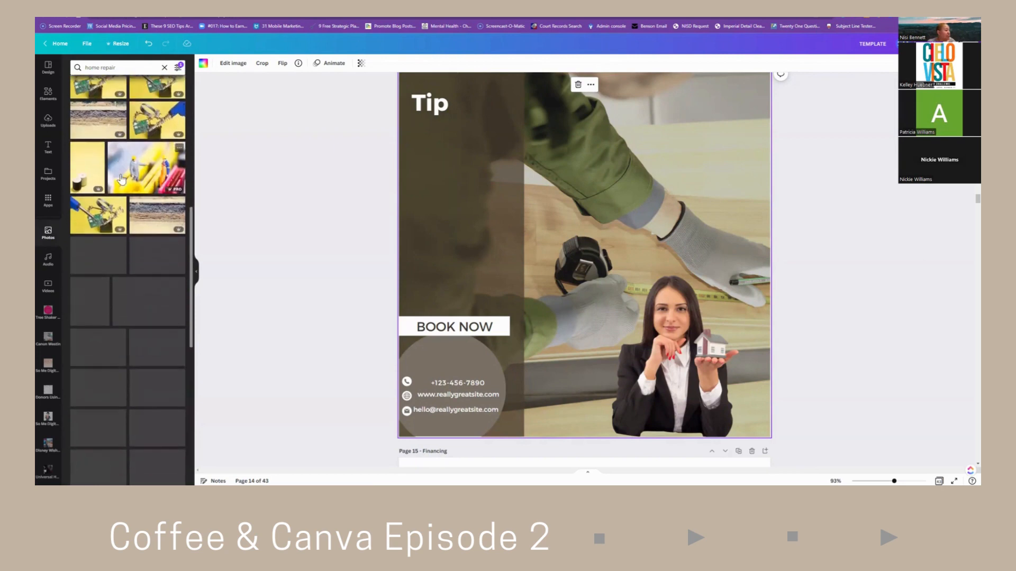
scroll(132, 177, "down", 1)
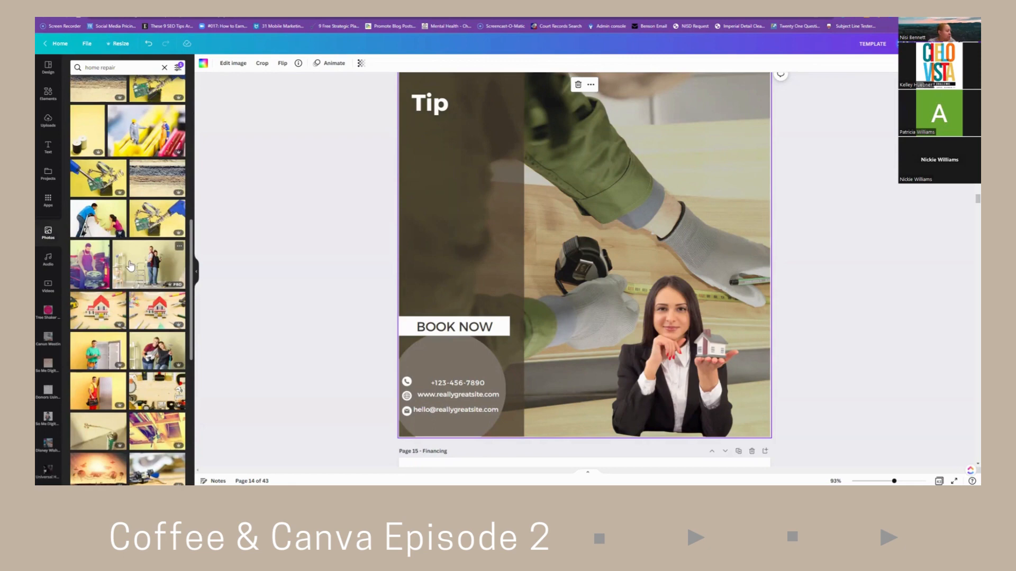
left_click_drag(131, 266, 465, 232)
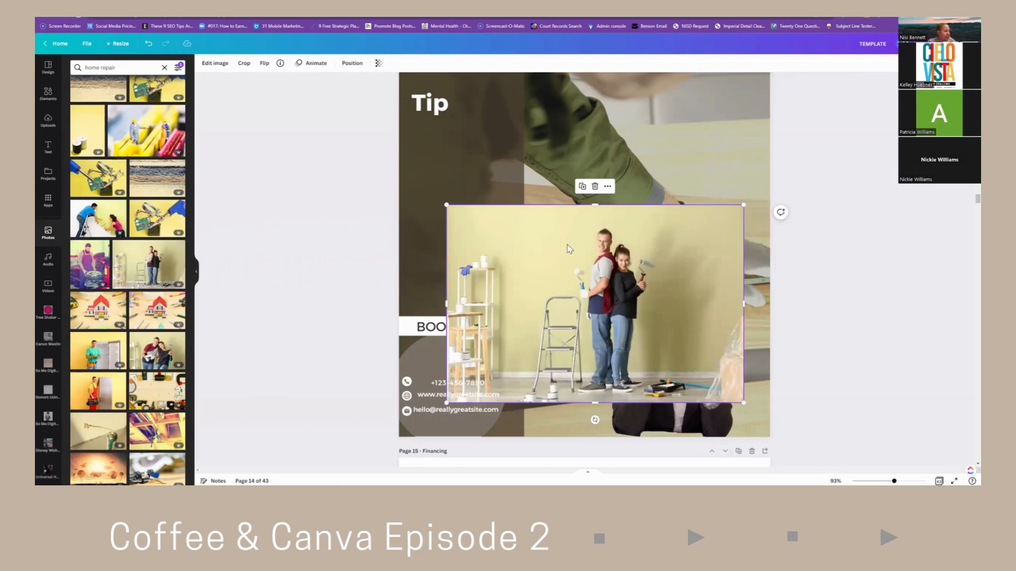
right_click(546, 230)
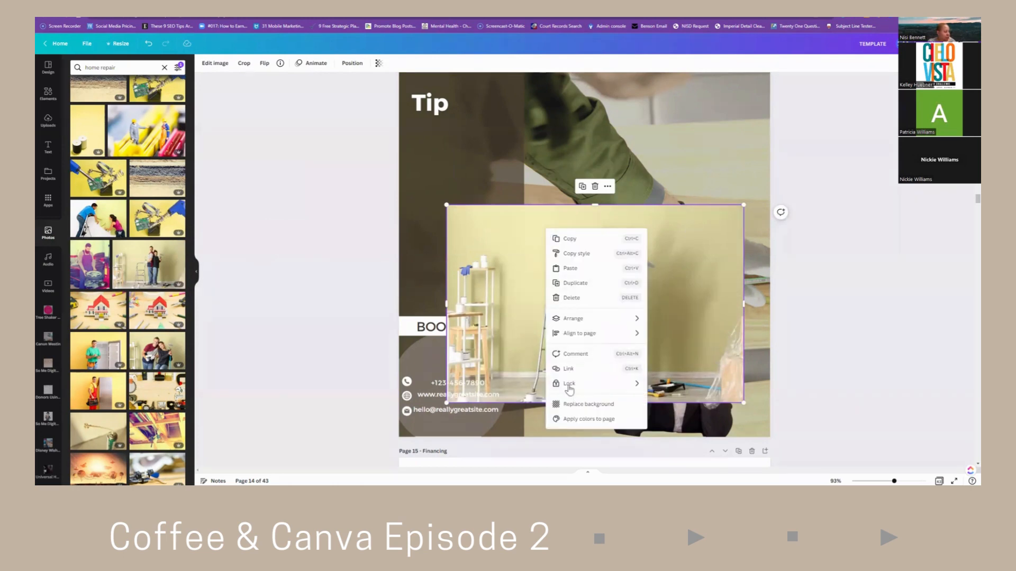
left_click(579, 406)
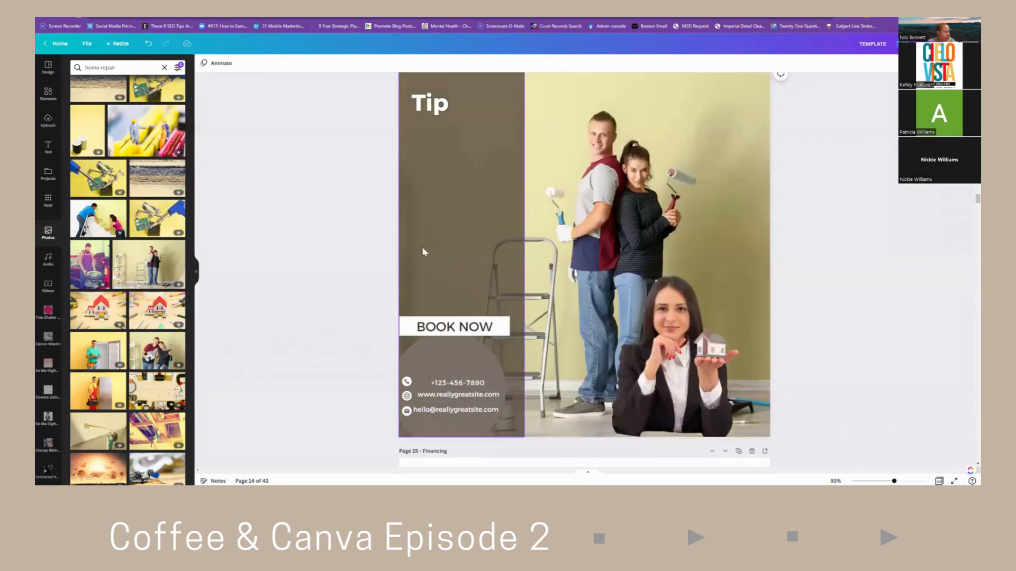
Apply the background photo's colors to the Home Repair page.
right_click(662, 122)
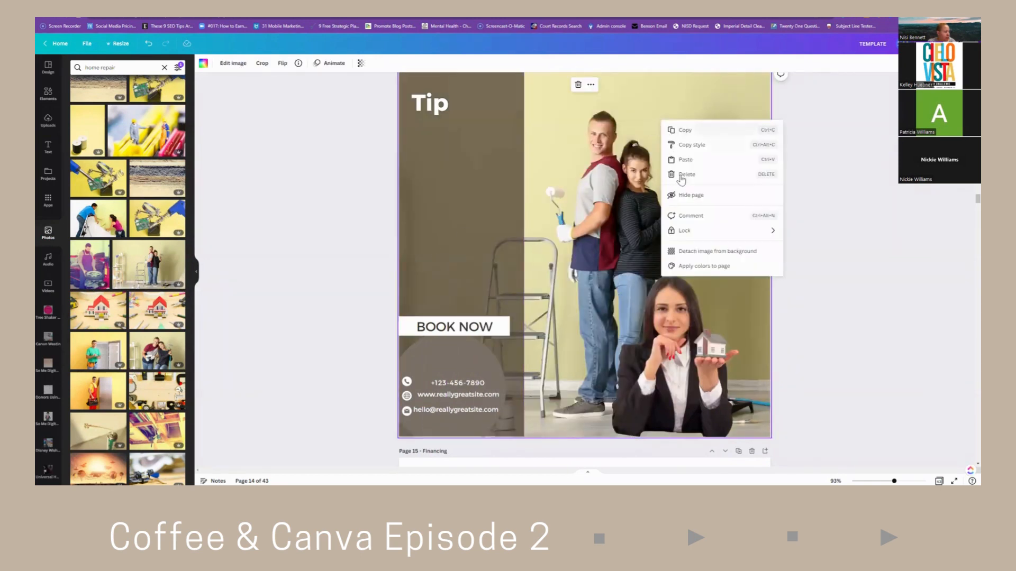
left_click(697, 267)
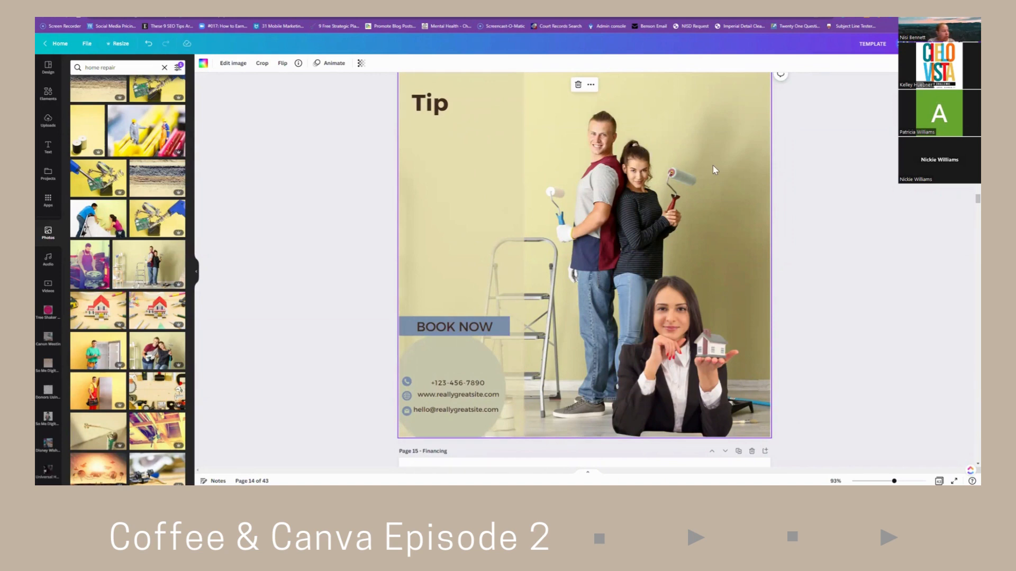
scroll(712, 175, "down", 2)
scroll(712, 183, "up", 3)
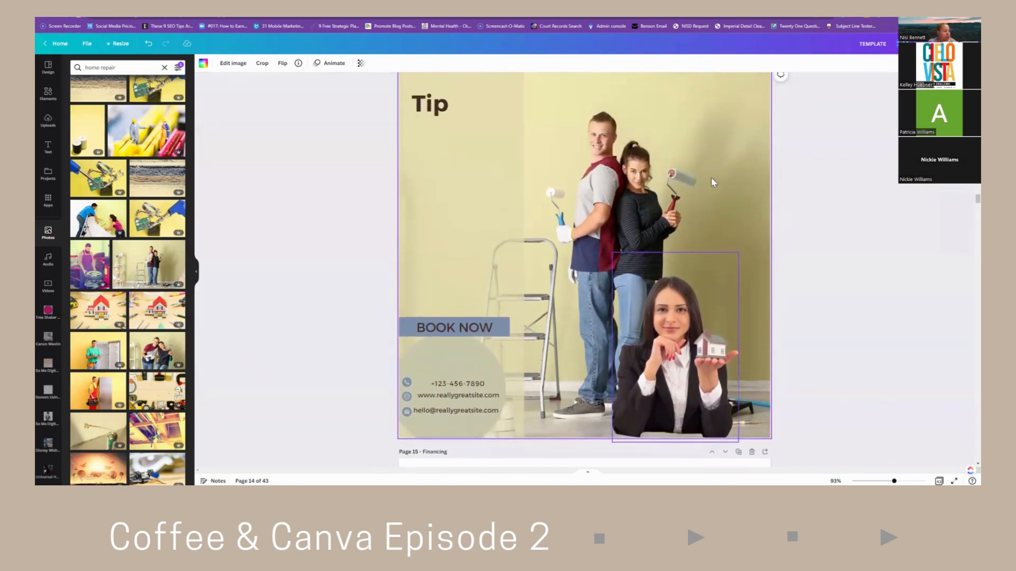
scroll(480, 292, "down", 2)
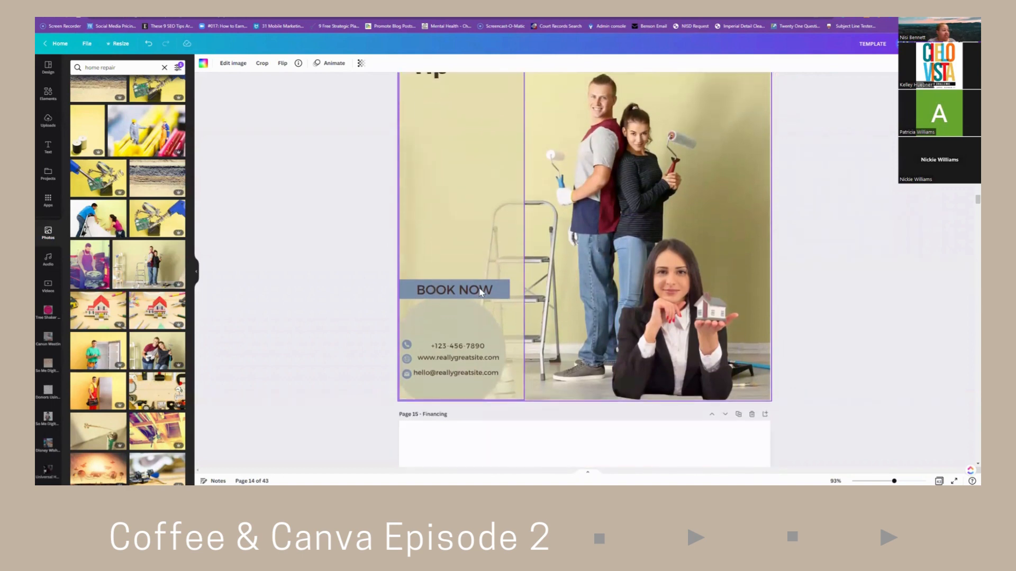
Recolor the translucent vertical panel behind the Tip heading with the light blue of the Code 1 brand palette.
left_click(466, 226)
scroll(466, 241, "up", 1)
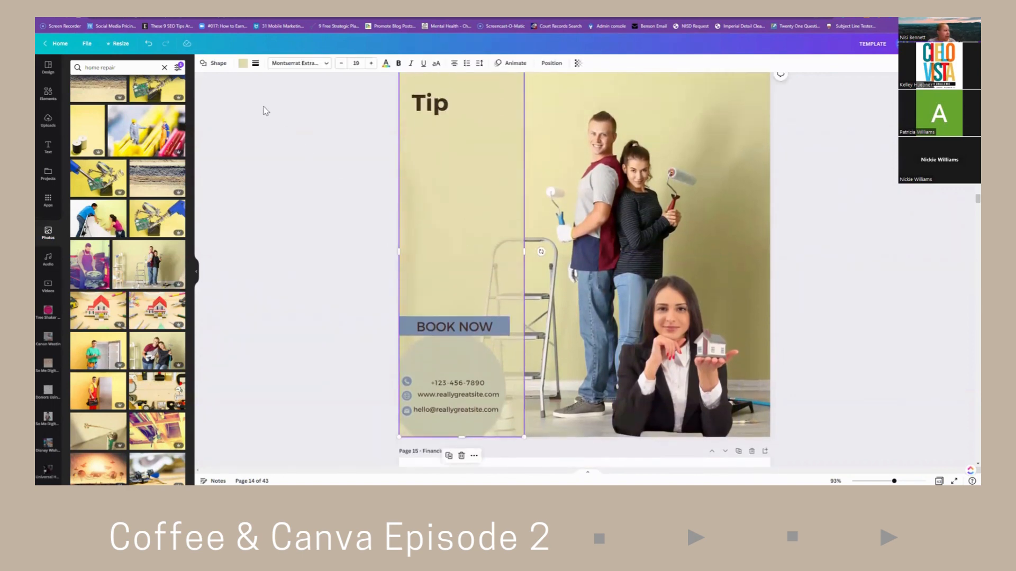
left_click(243, 63)
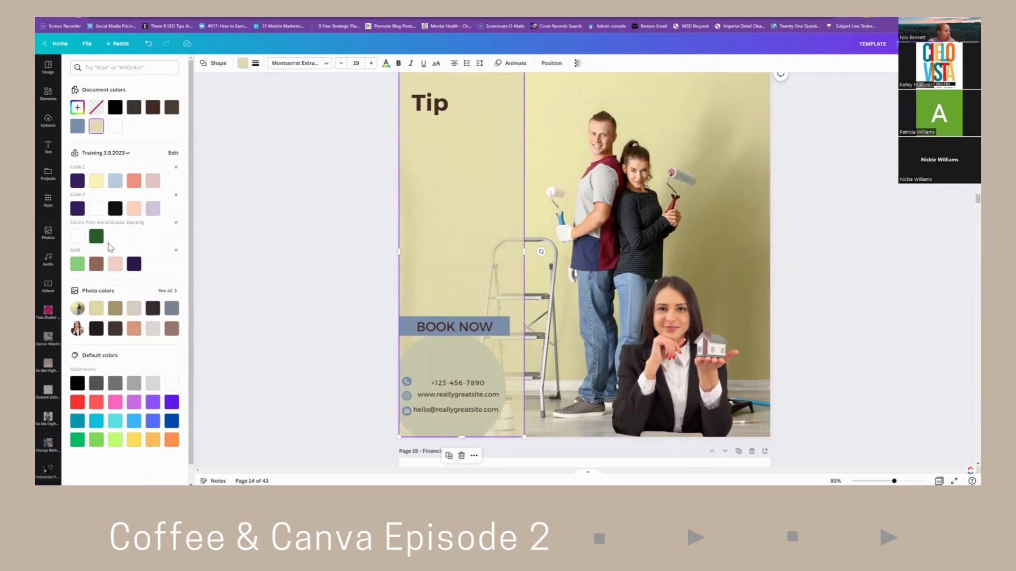
left_click(132, 216)
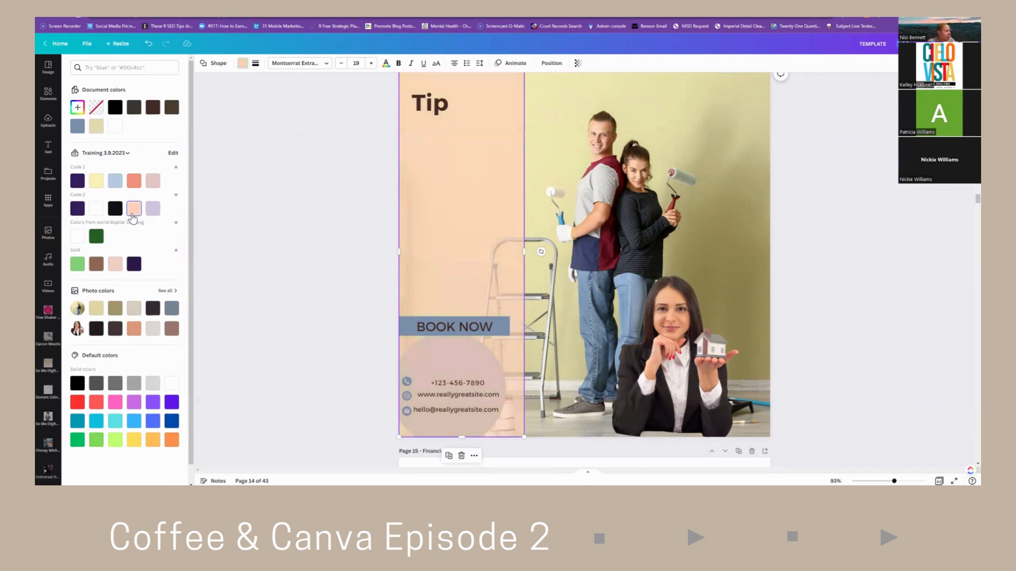
left_click(115, 182)
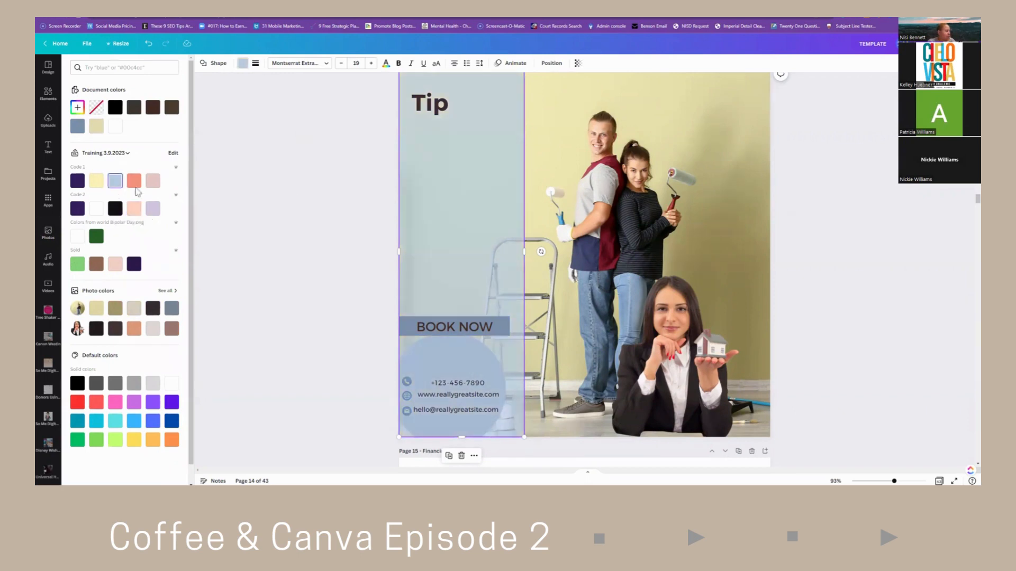
key("Escape")
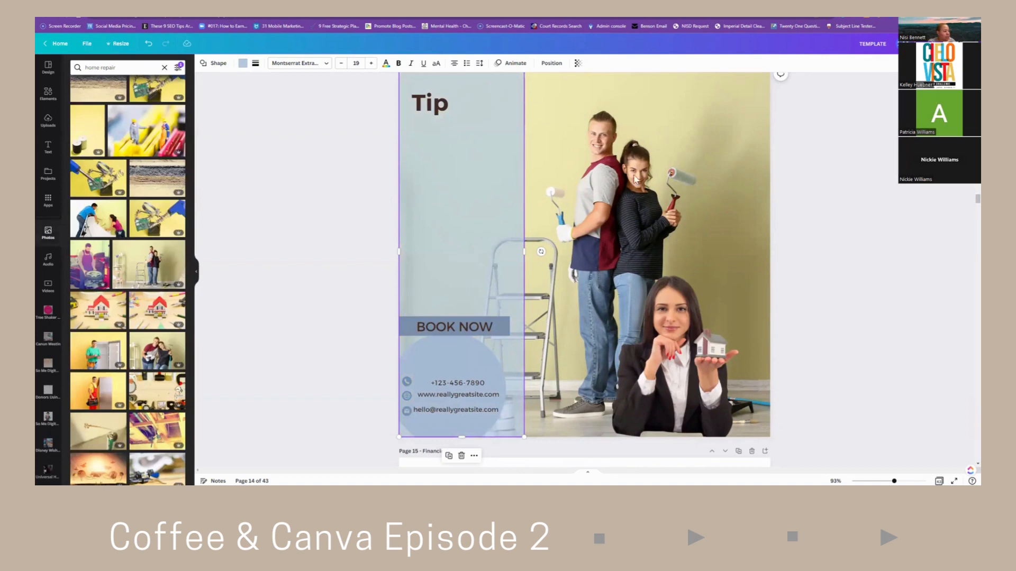
Move the cut-out of the woman holding a house toward the page's lower-right corner, clear of the couple.
scroll(637, 192, "up", 1)
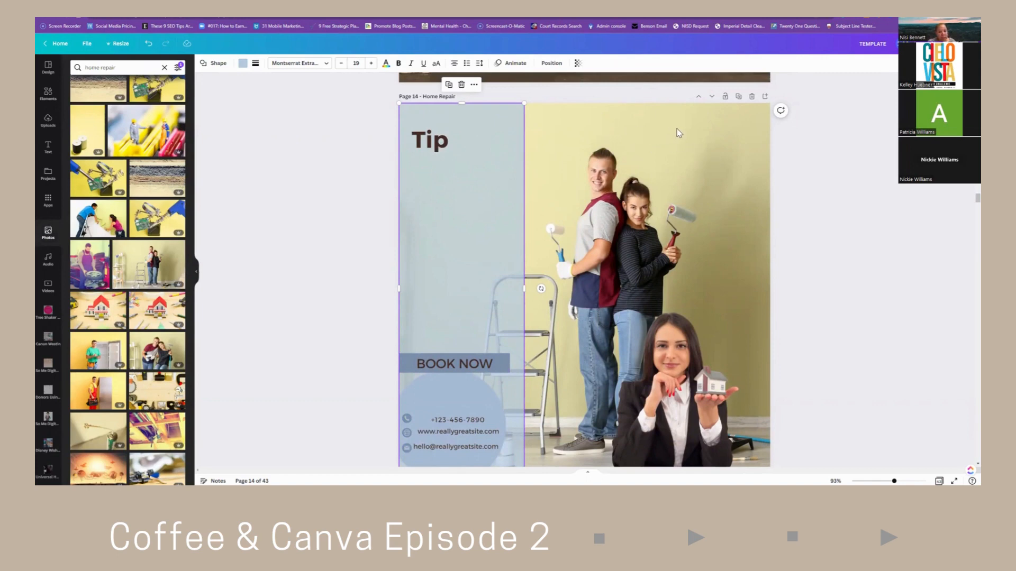
left_click_drag(682, 423, 725, 449)
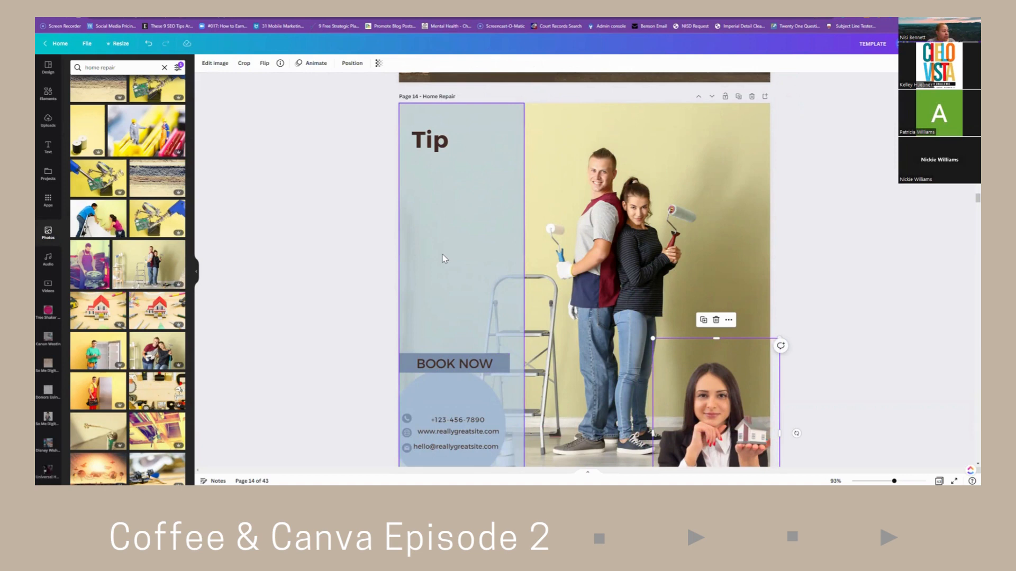
Show all pages as a grid and add six blank pages at the end, up to page 49.
left_click(939, 481)
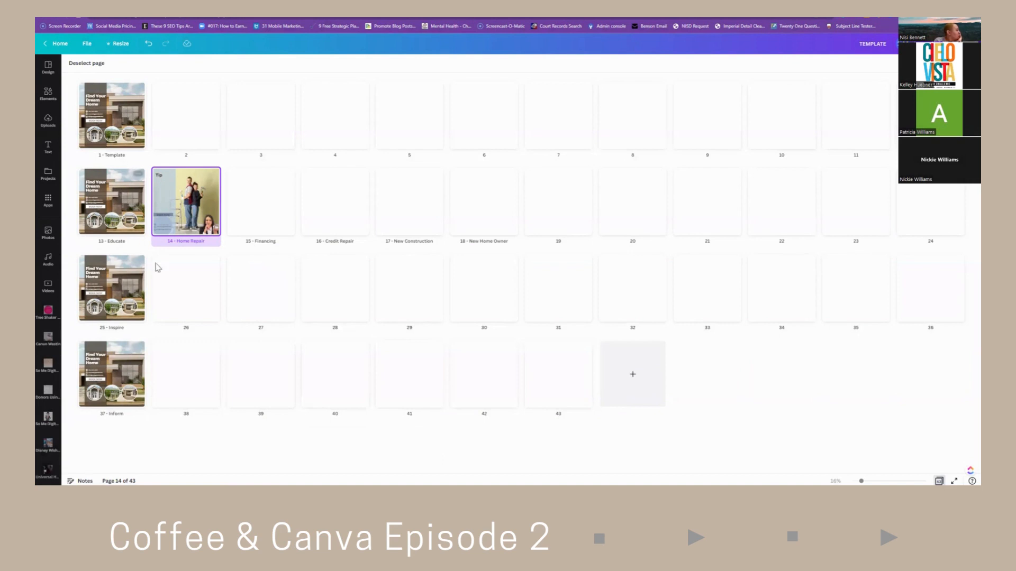
left_click(628, 384)
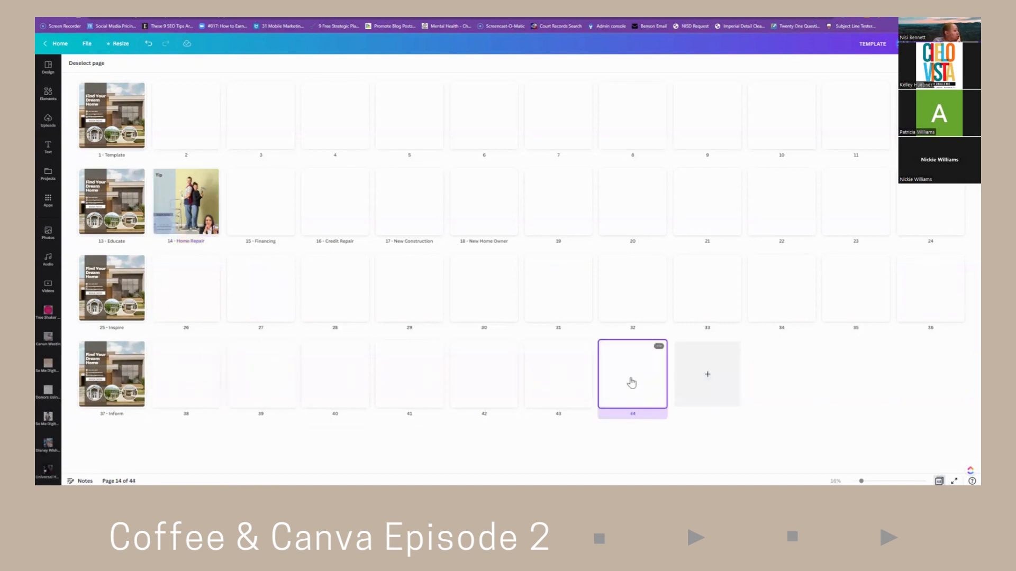
left_click(705, 379)
left_click(783, 380)
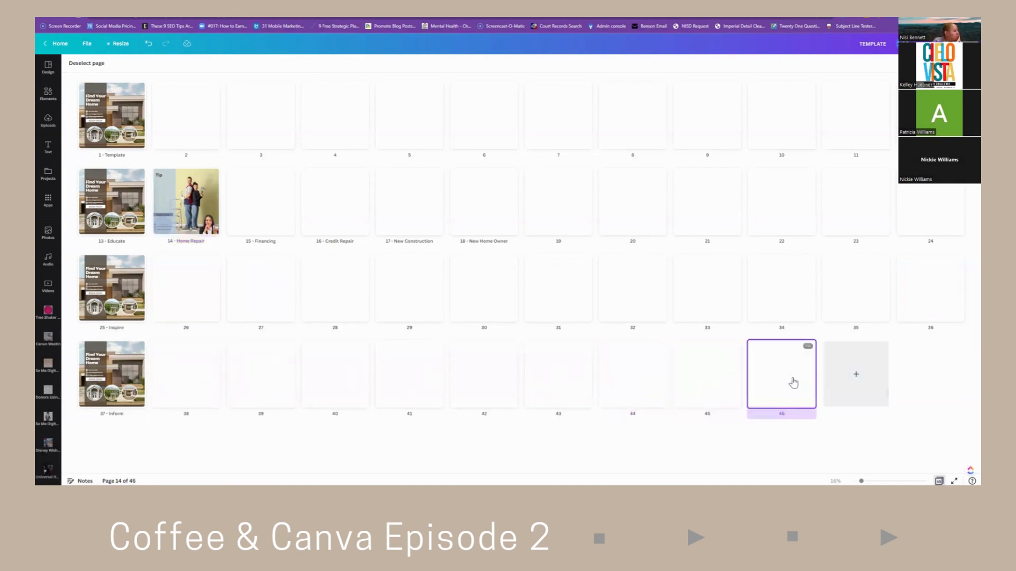
left_click(853, 381)
left_click(929, 383)
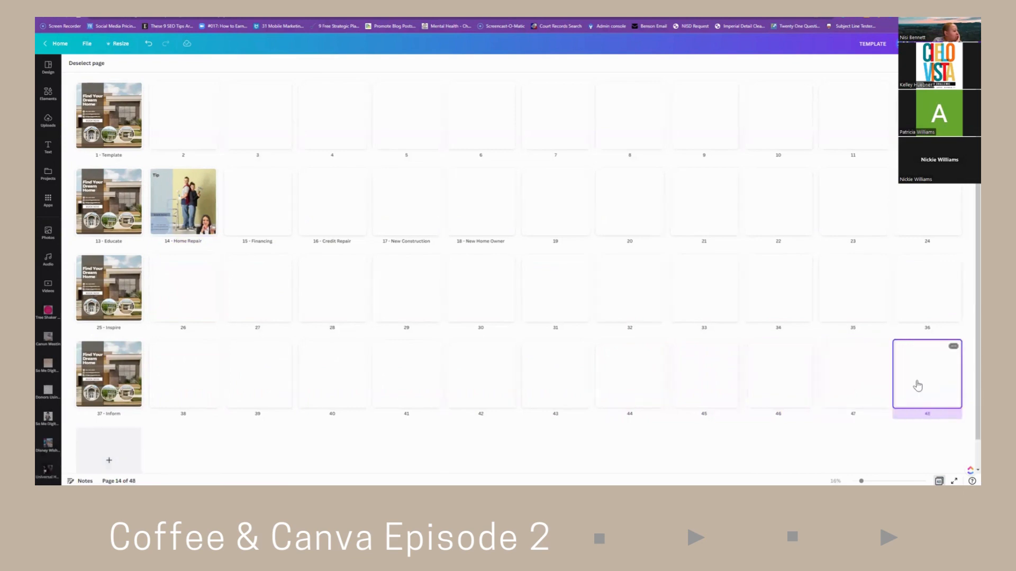
left_click(97, 426)
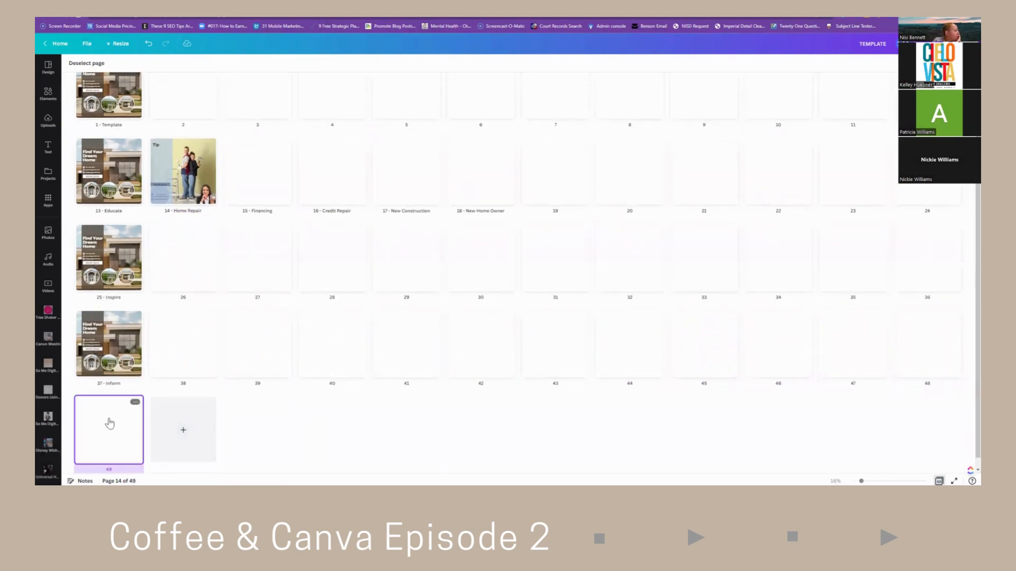
Paste the Cielo Vista logo onto page 49, shrink it and place it near the page's upper-left corner.
double_click(97, 426)
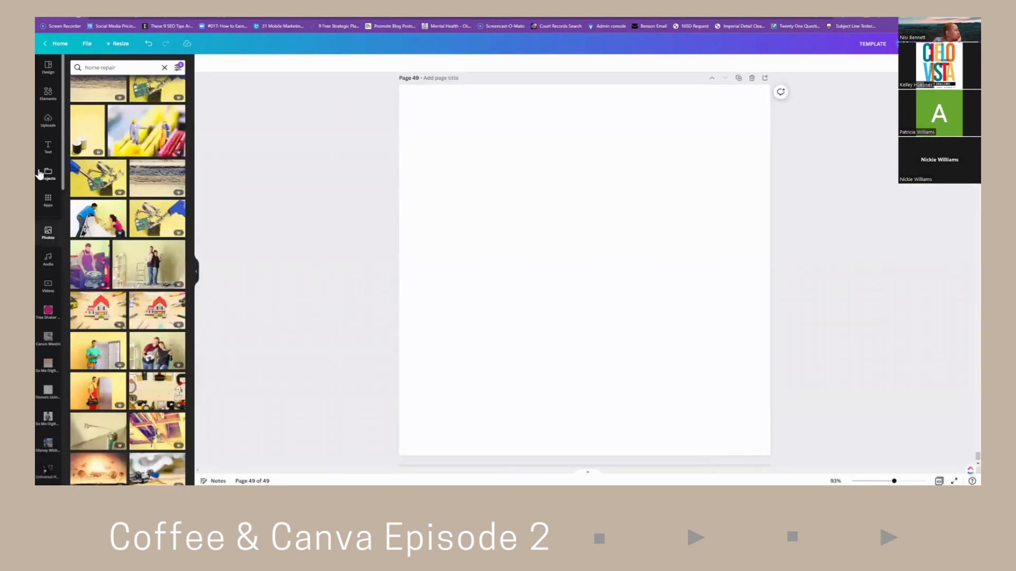
right_click(474, 182)
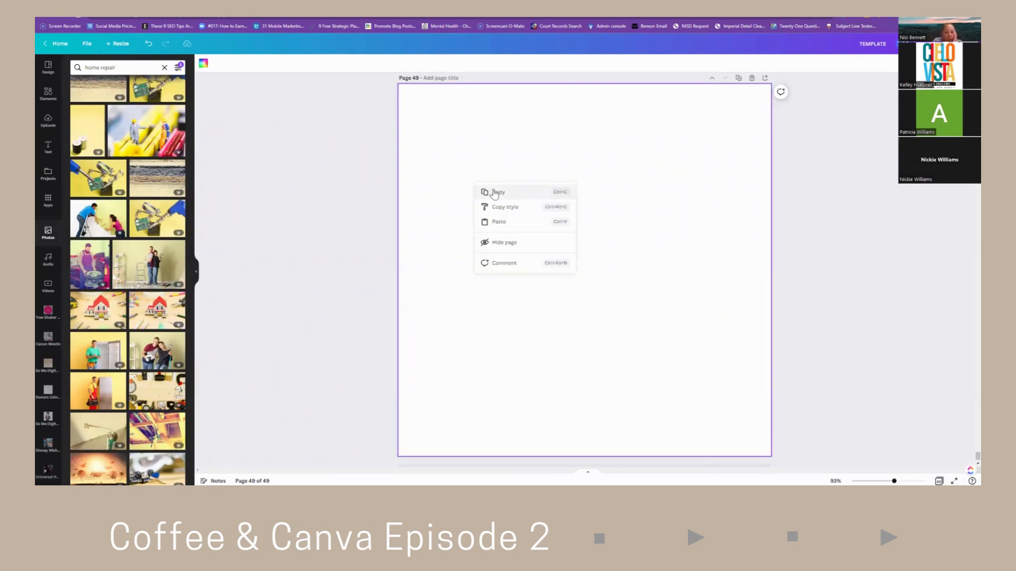
left_click(498, 222)
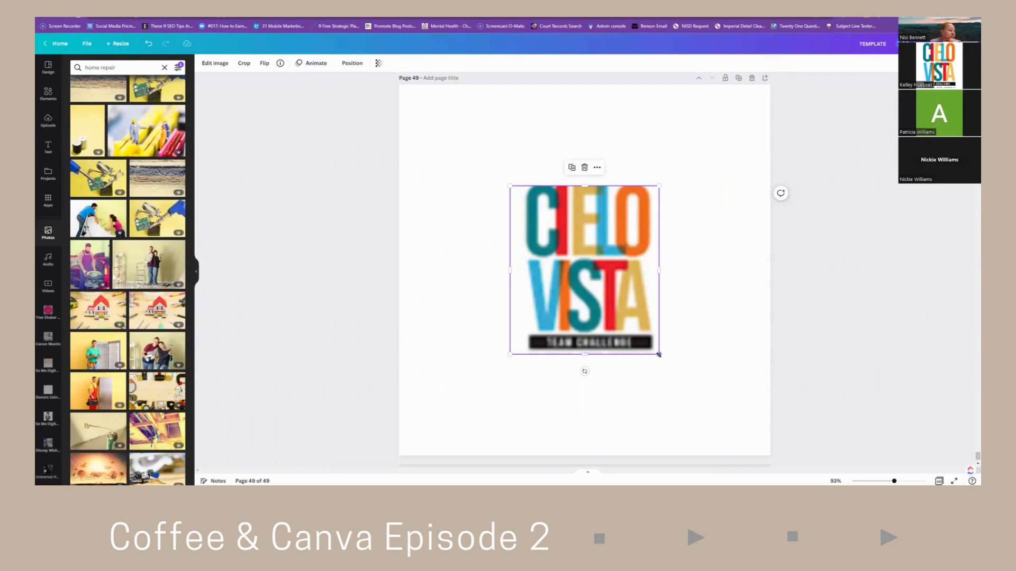
left_click_drag(658, 355, 431, 128)
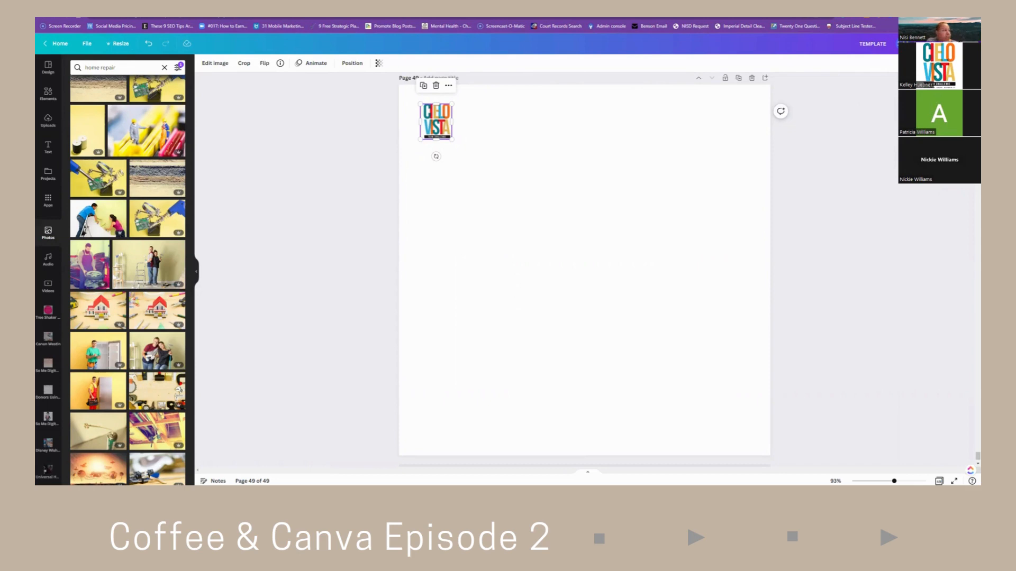
Capture a screen clip of the miniature construction workers photo, paste it onto page 49 and show the uploaded images.
key("super+shift+s")
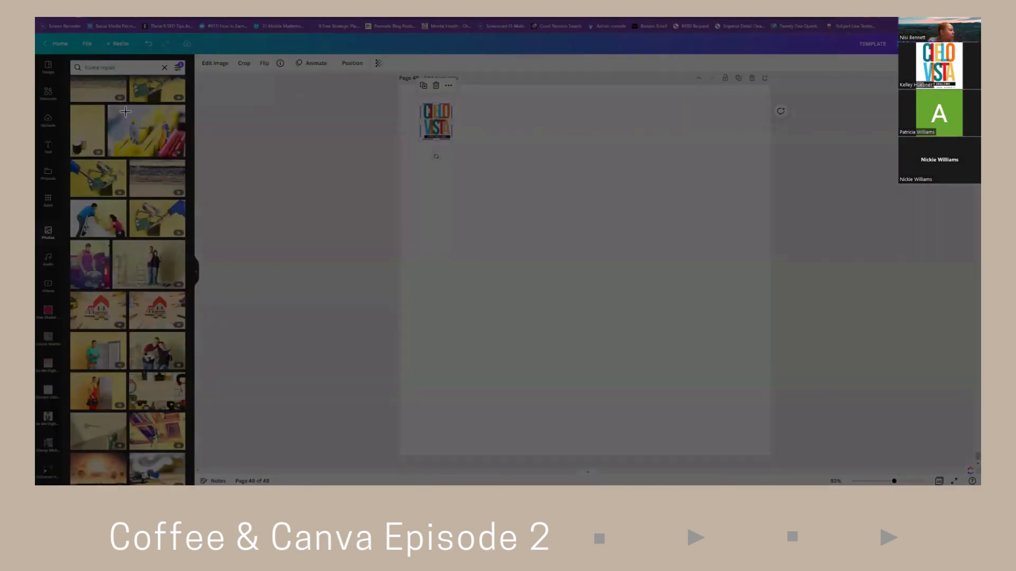
left_click_drag(109, 110, 182, 156)
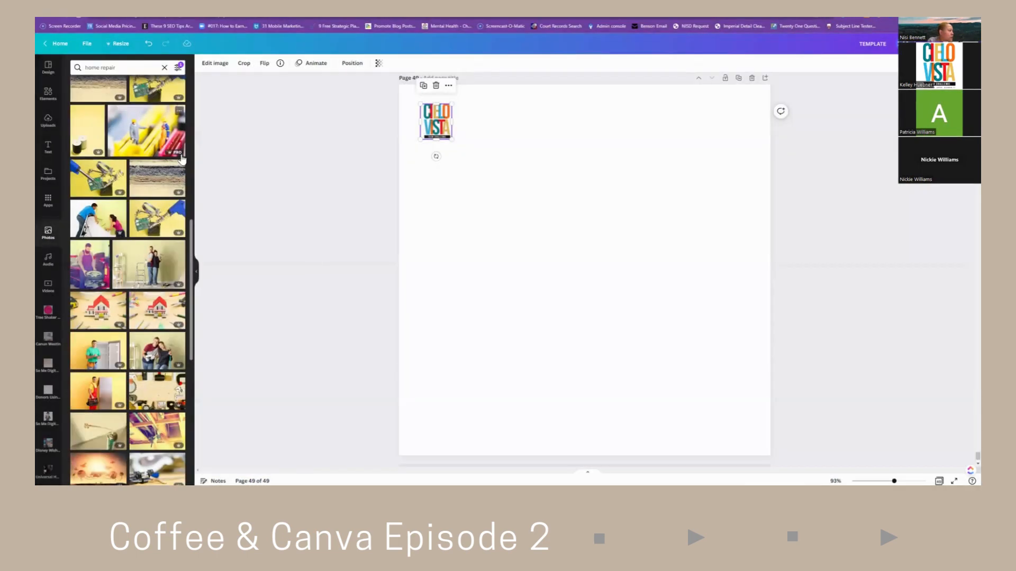
right_click(500, 172)
left_click(523, 211)
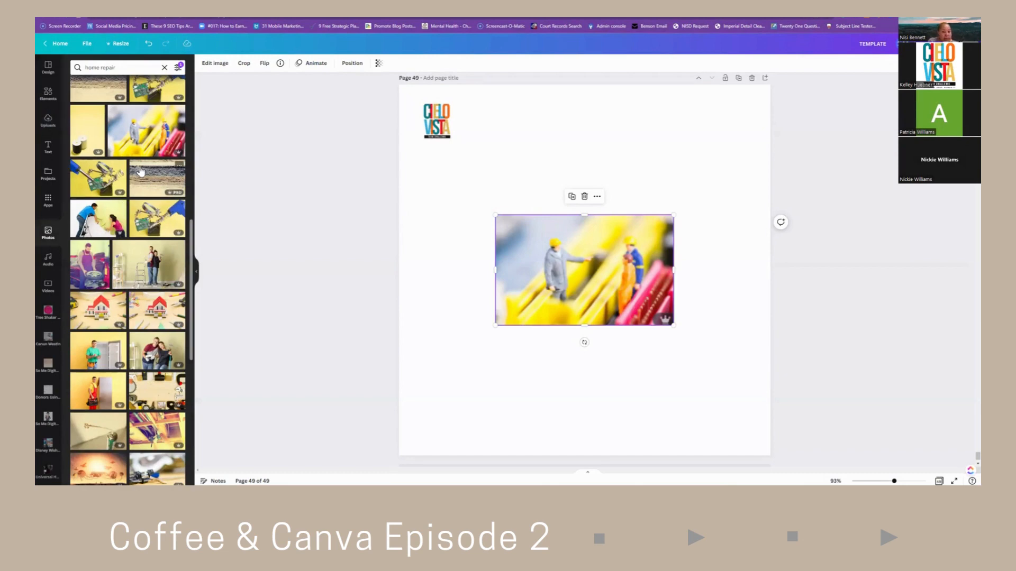
left_click(50, 127)
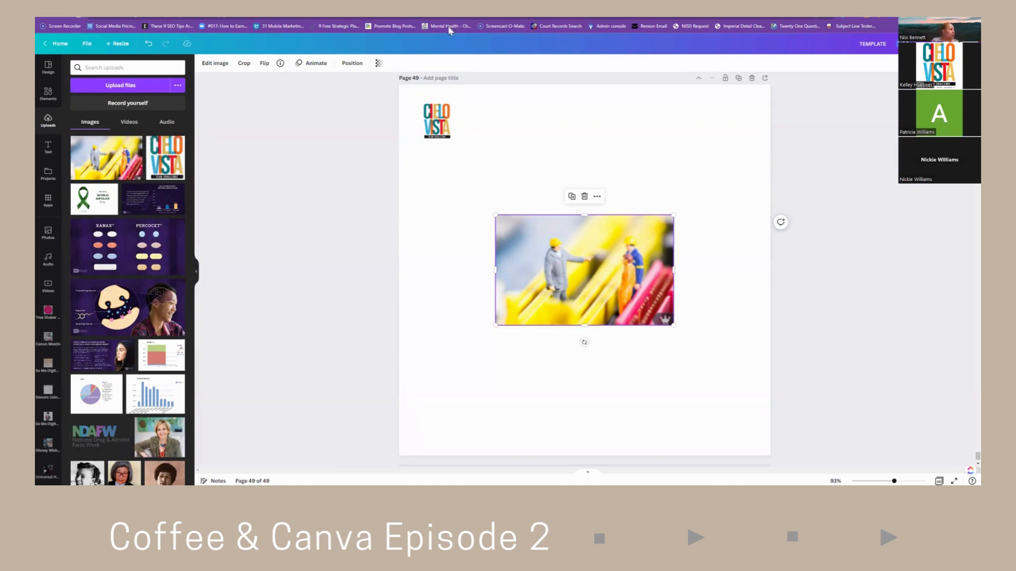
Search the web in a new browser tab for "sleep awareness week (mar. 13-19)" and open the National Sleep Foundation result.
key("ctrl+t")
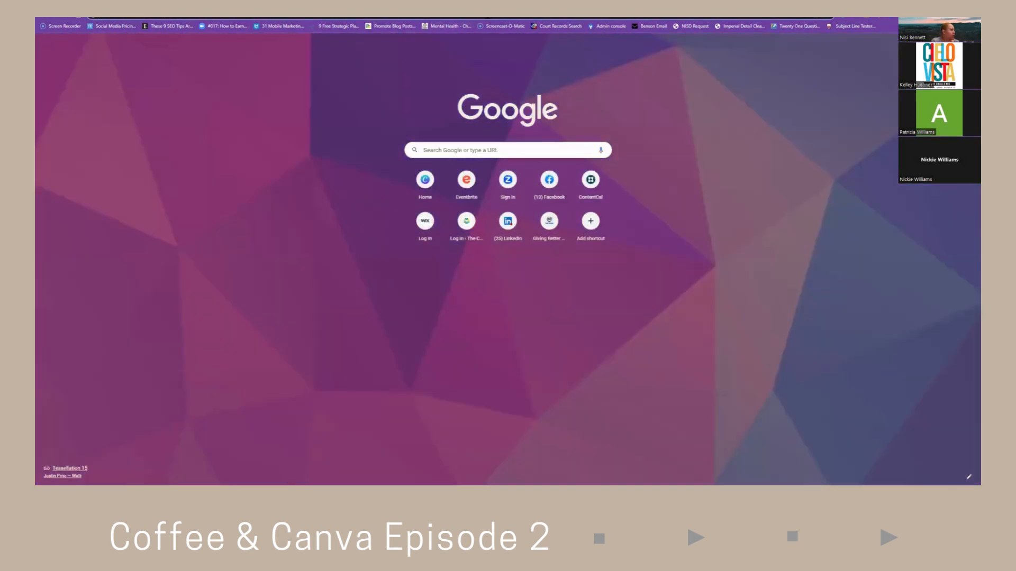
left_click(487, 18)
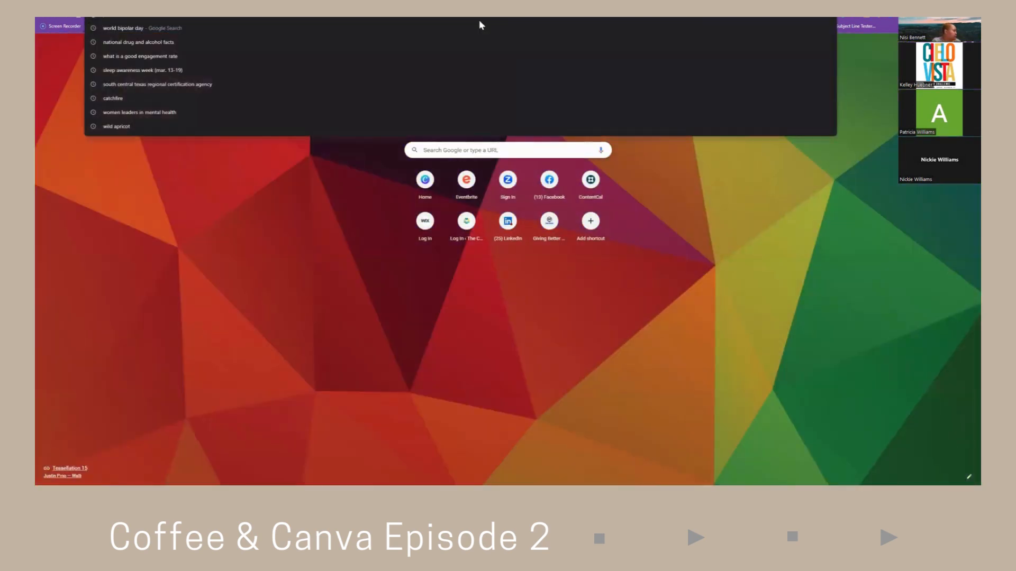
left_click(139, 70)
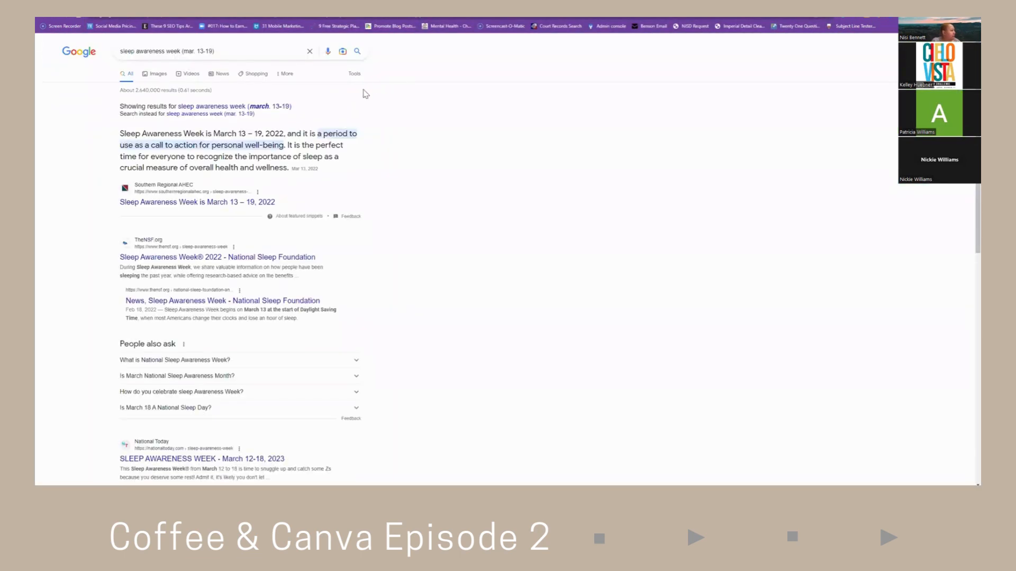
left_click(185, 258)
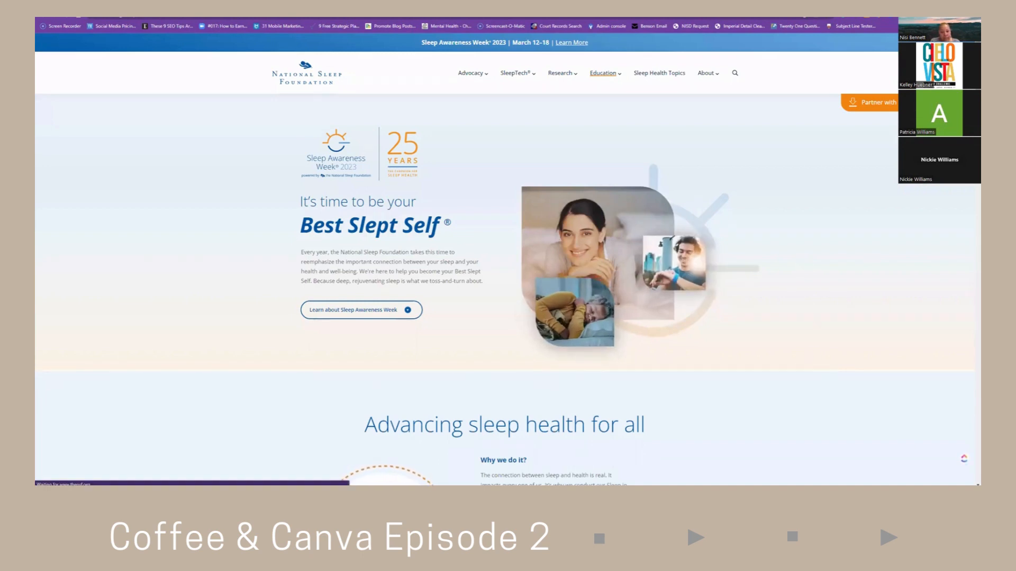
Capture the Sleep Awareness Week web page and paste it in Canva on page 49, moving the workers photo up beside the logo.
key("super+shift+s")
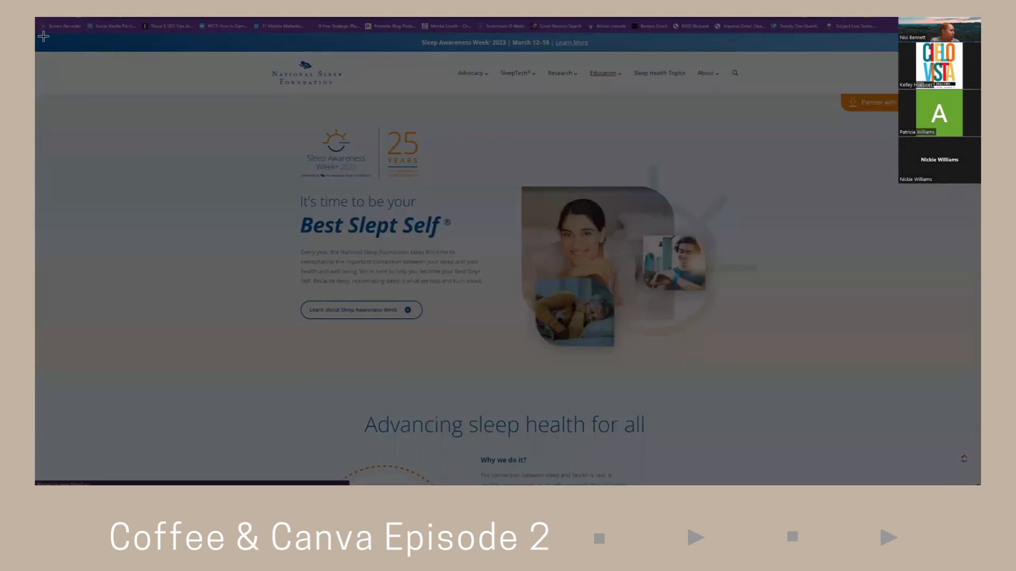
left_click_drag(42, 36, 971, 476)
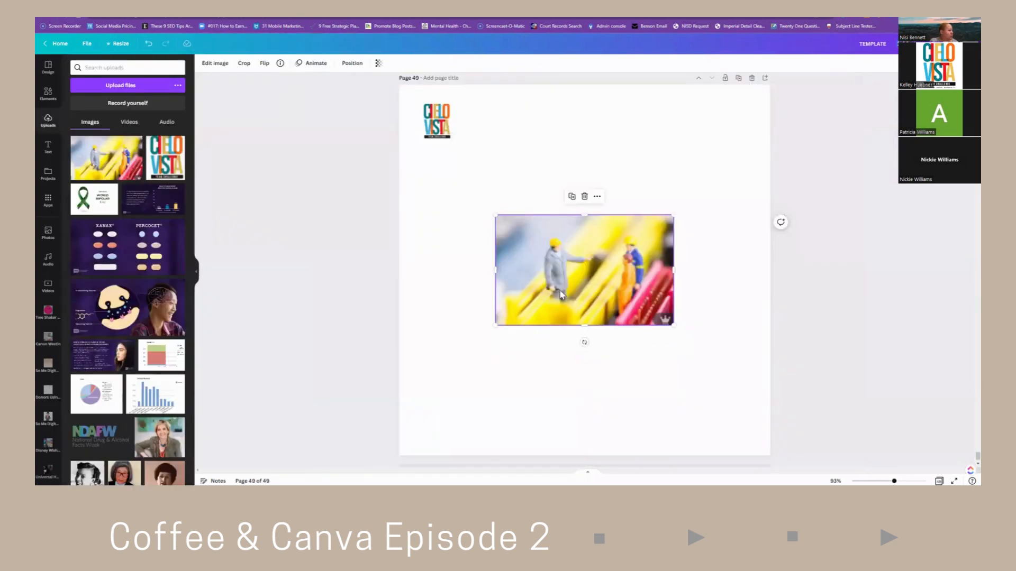
left_click_drag(549, 253, 526, 135)
left_click(550, 305)
right_click(550, 305)
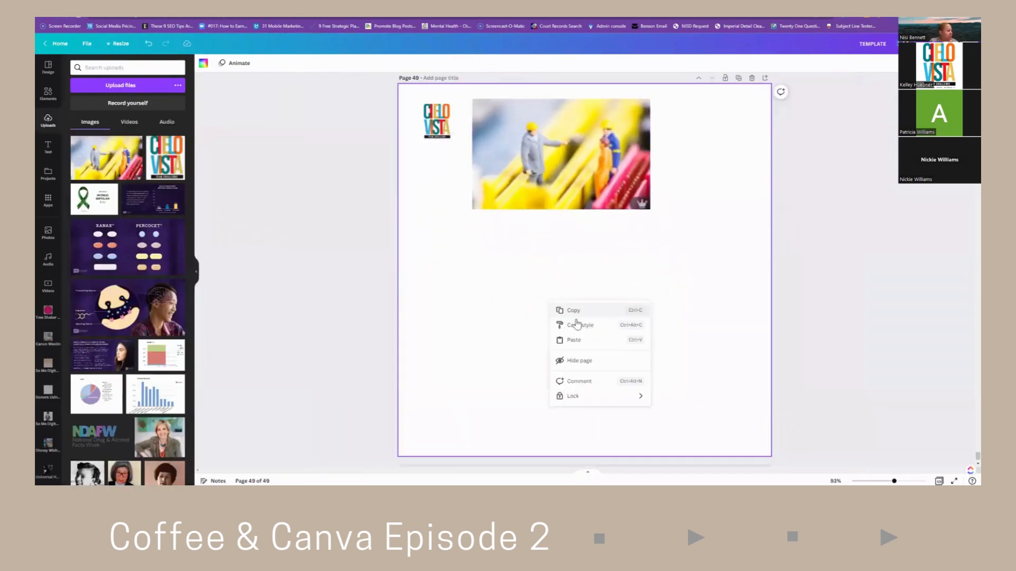
left_click(576, 343)
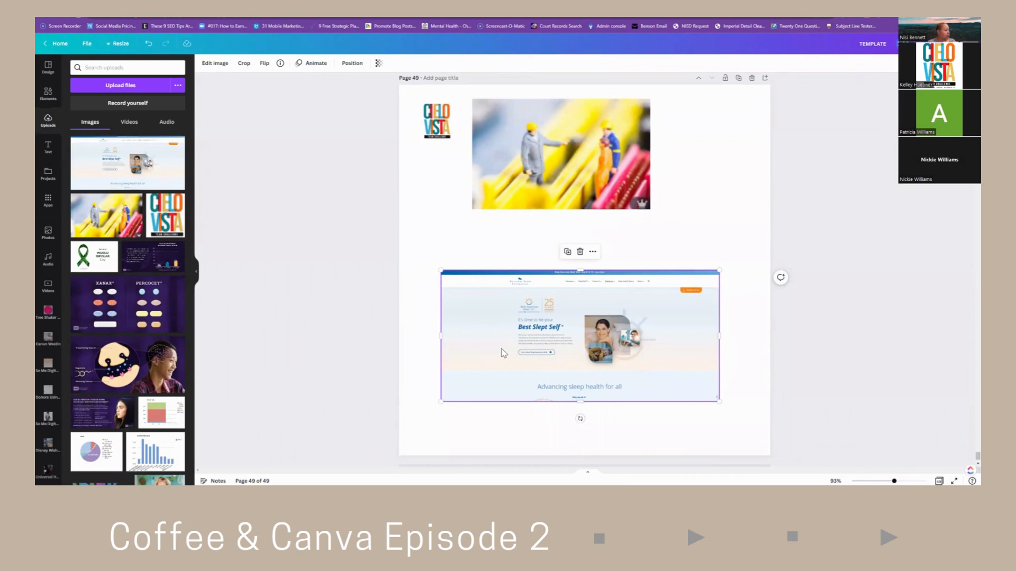
left_click(434, 219)
Add a square shape to page 49 and shrink it to about 171 by 163 near the web page capture's upper-right corner.
left_click(47, 94)
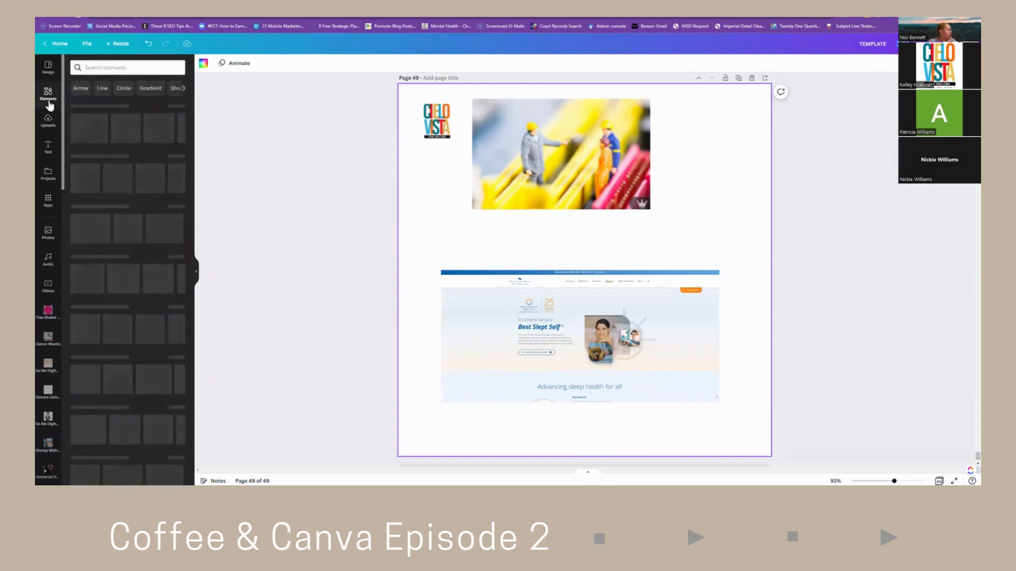
left_click(79, 172)
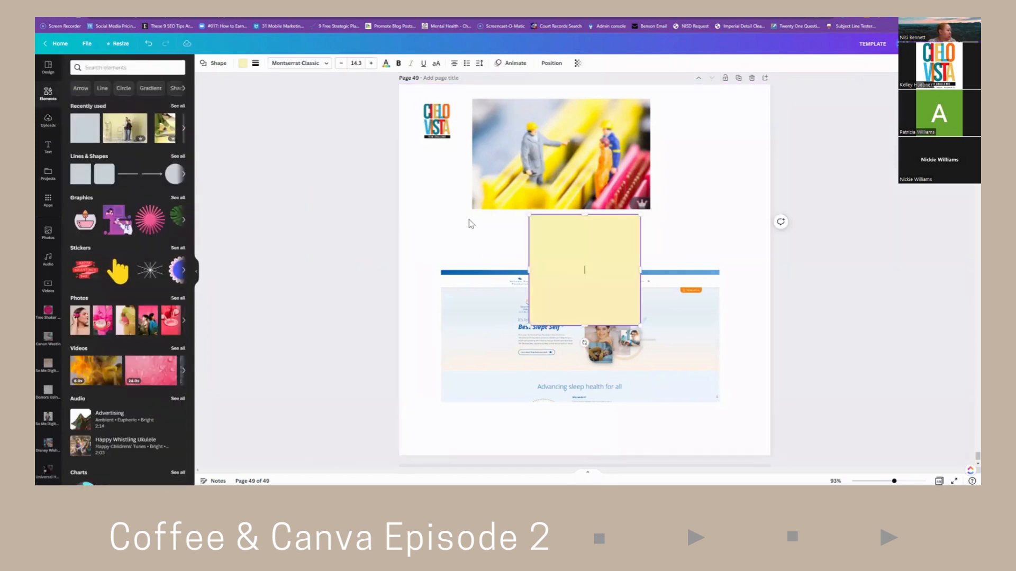
left_click_drag(569, 234, 706, 210)
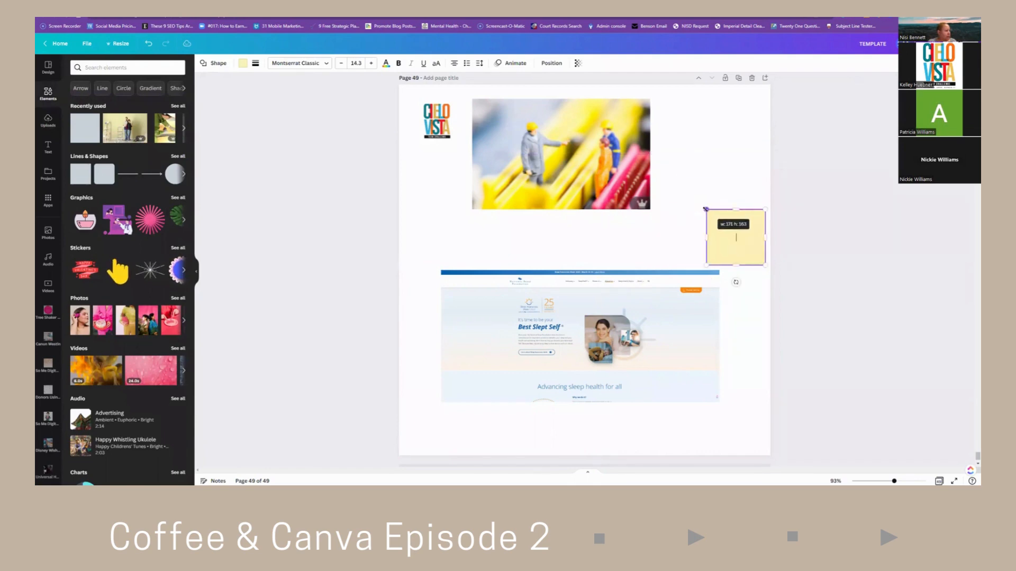
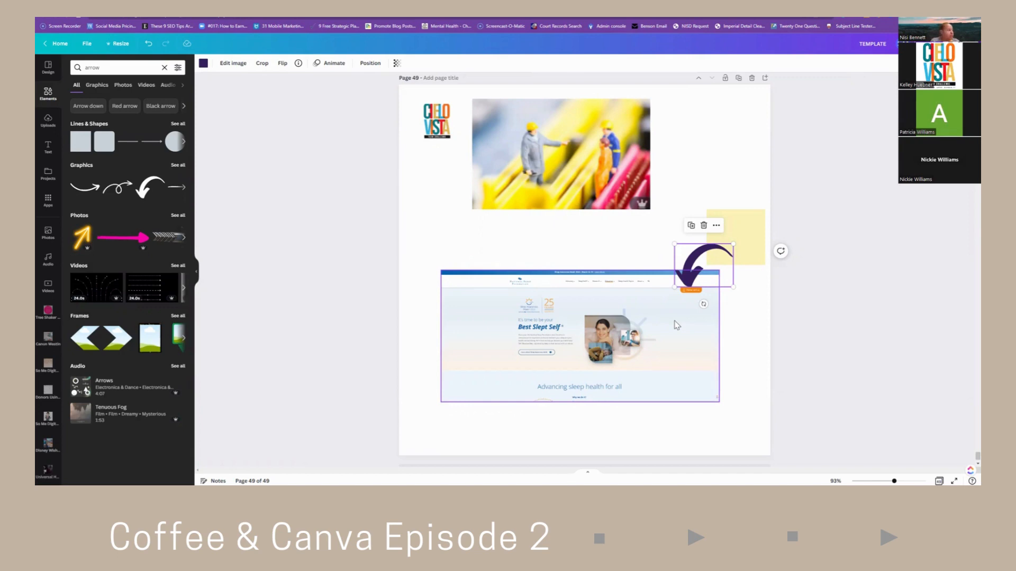
Duplicate page 49 and delete the workers photo, yellow square, arrow and web page capture from the copy, keeping only the logo.
left_click(739, 81)
left_click(612, 149)
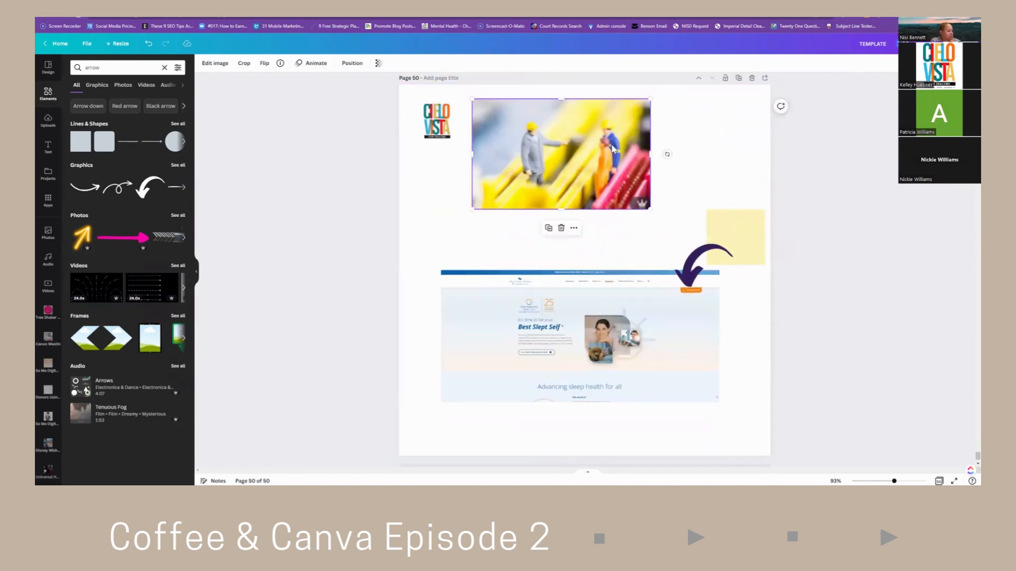
key("Delete")
left_click(721, 229)
key("Delete")
left_click(700, 261)
key("Delete")
left_click(675, 314)
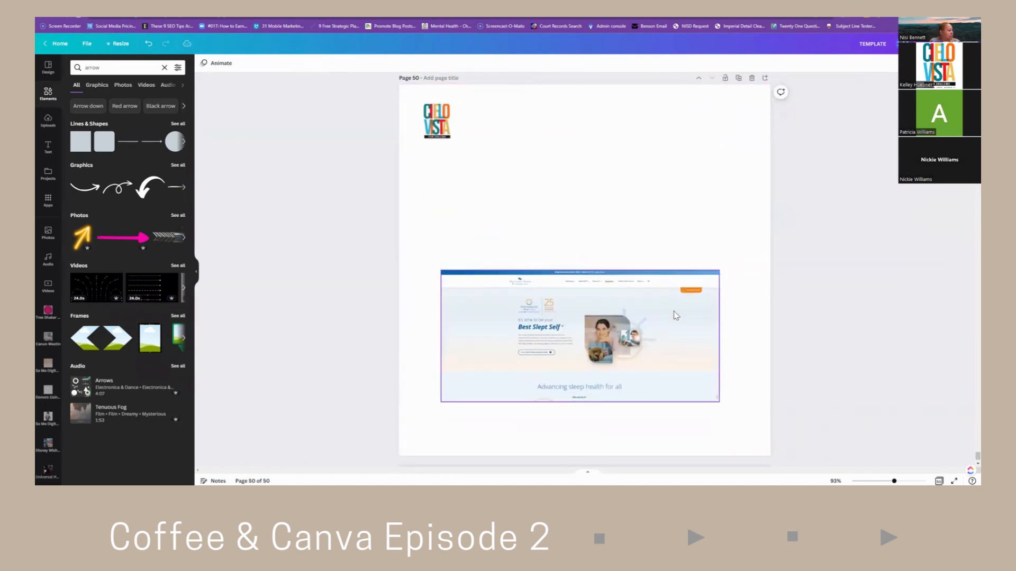
key("Delete")
Enlarge the Cielo Vista logo on page 50 and add three squares, two in a row beside it and one below the first.
left_click_drag(442, 137, 486, 179)
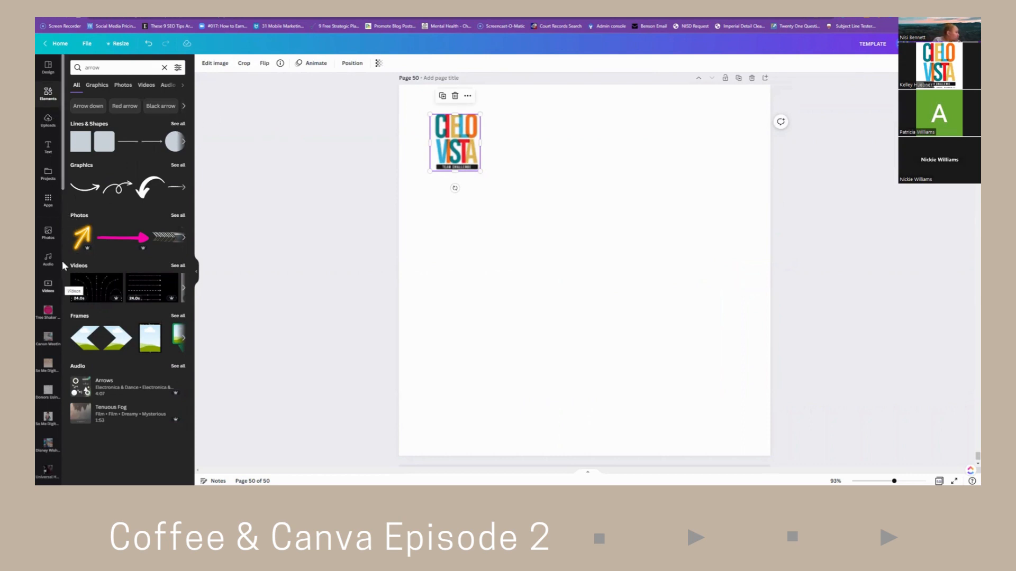
left_click(80, 142)
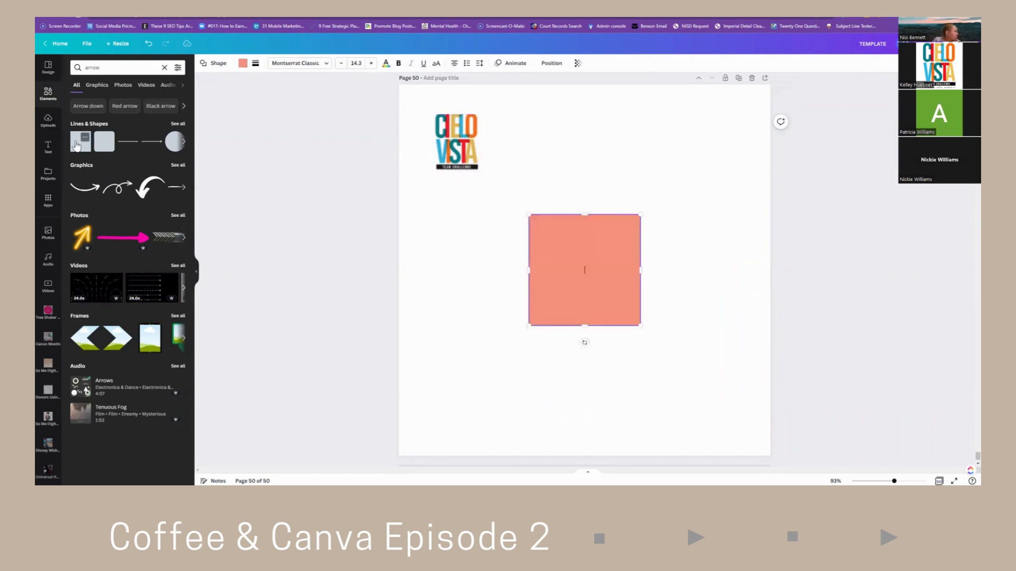
left_click_drag(579, 273, 547, 165)
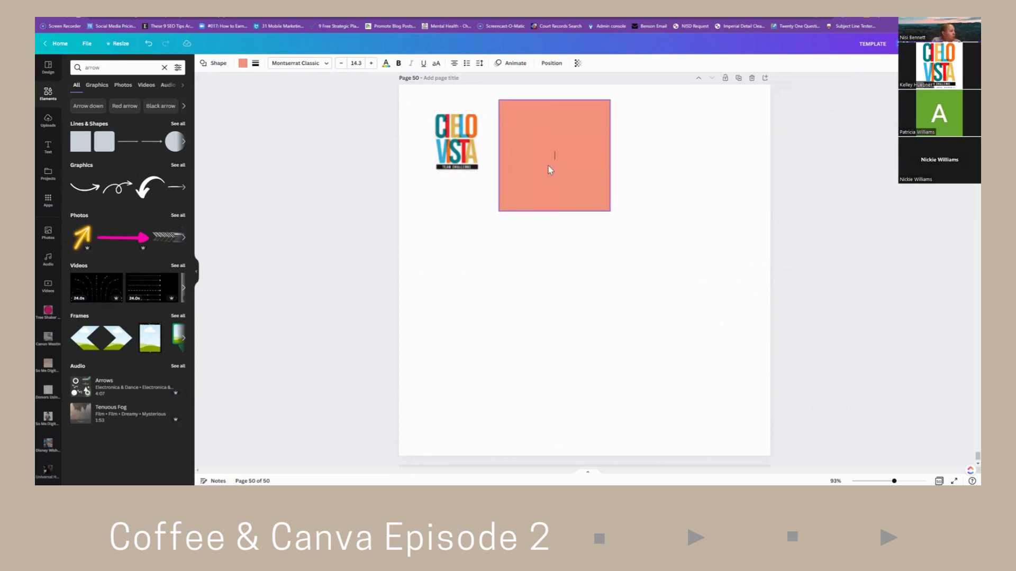
left_click(82, 135)
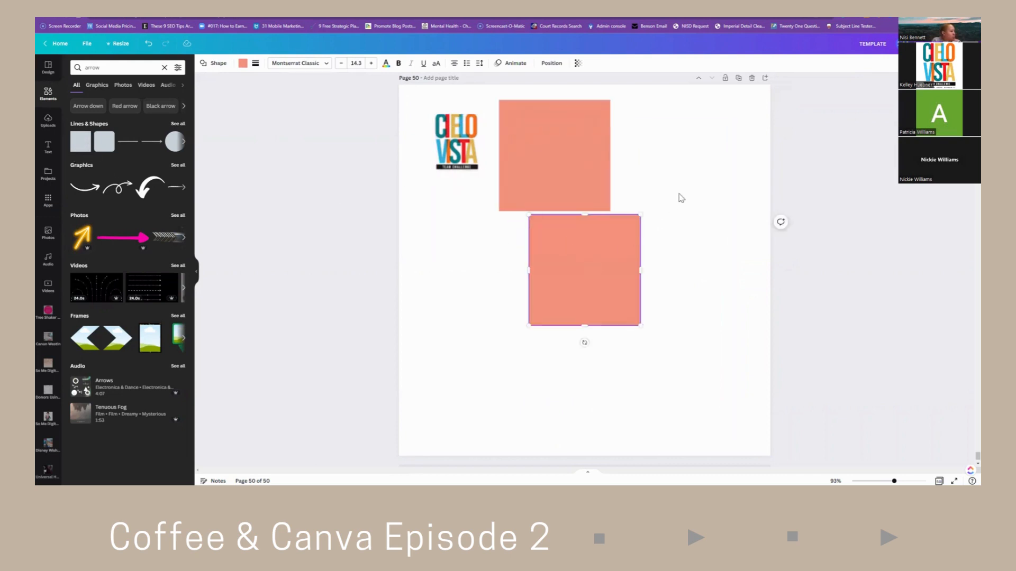
left_click_drag(553, 281, 648, 168)
left_click(85, 137)
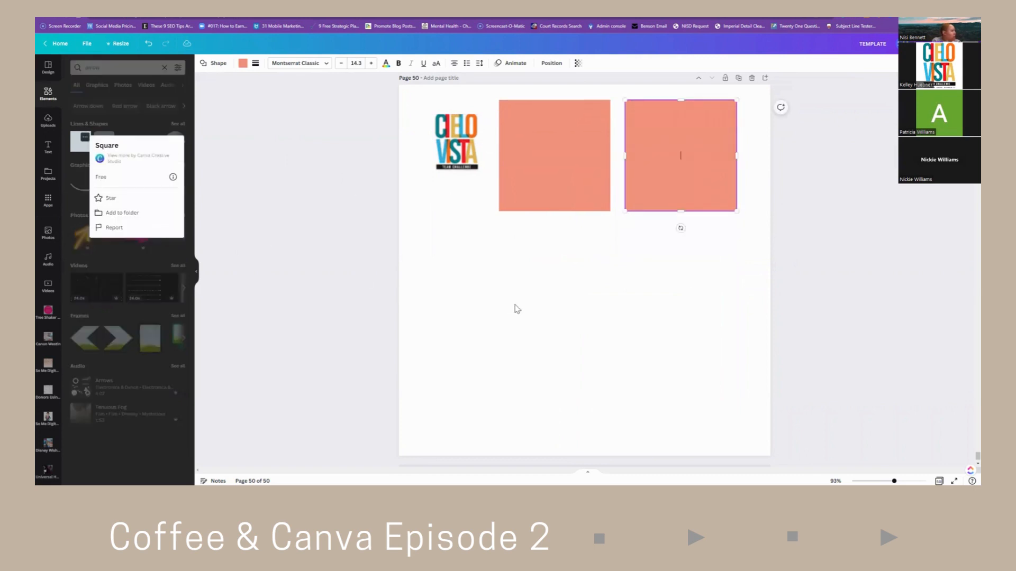
left_click(74, 151)
left_click_drag(570, 318, 539, 315)
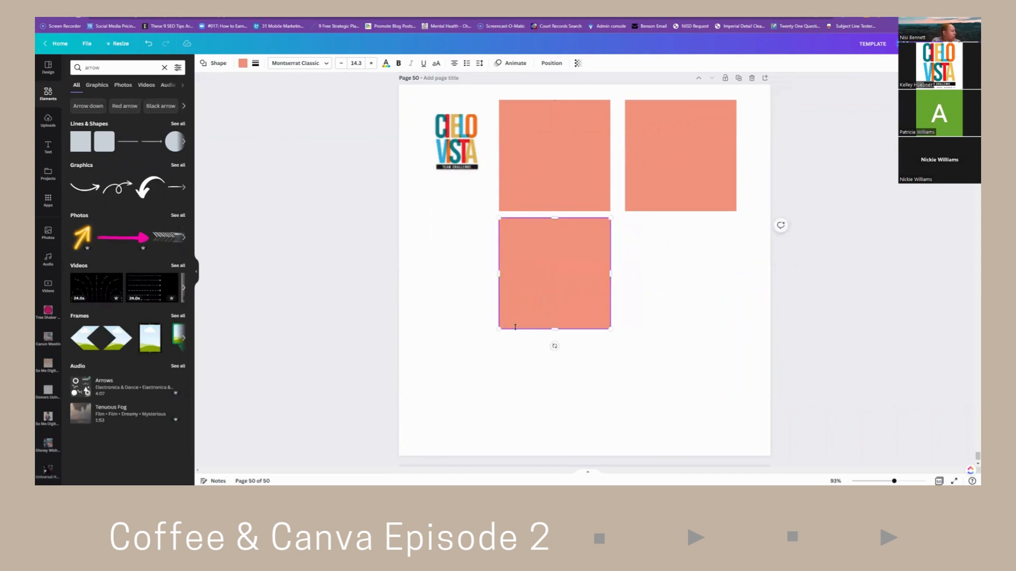
Recolor the three squares with the logo's photo colors: teal for the first, gold for the lower one and dark gray for the other.
left_click(597, 168)
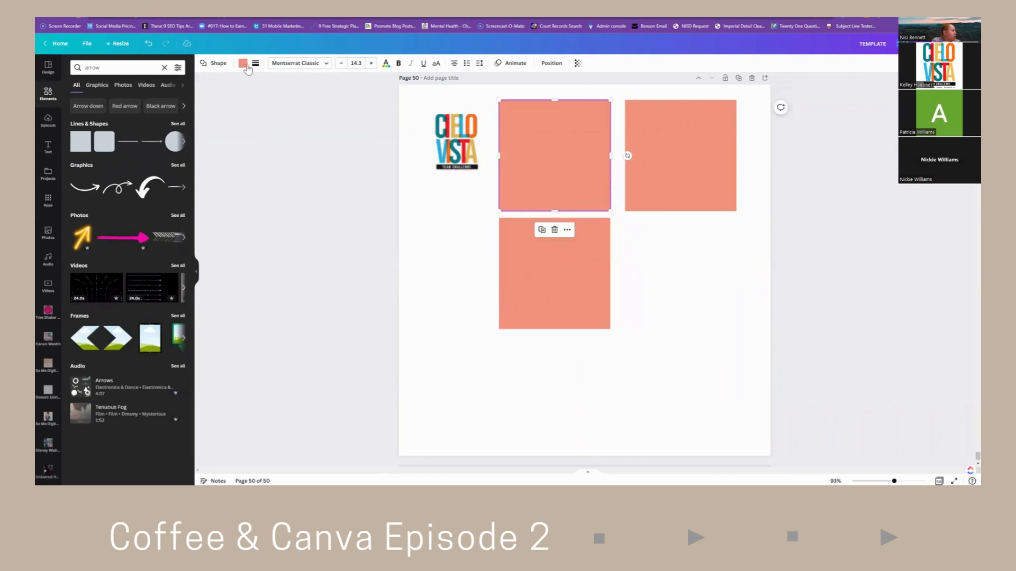
left_click(244, 64)
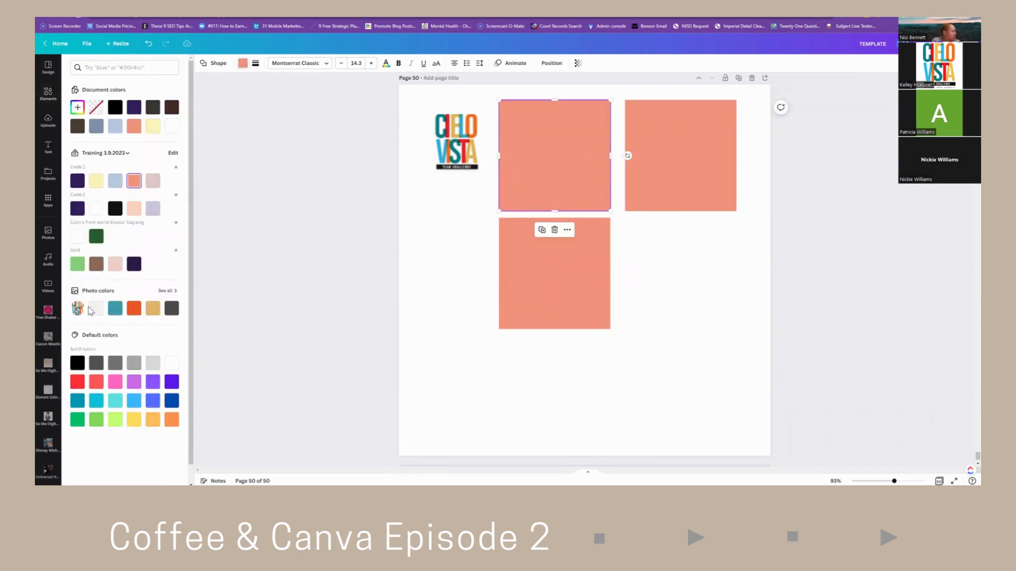
left_click(115, 309)
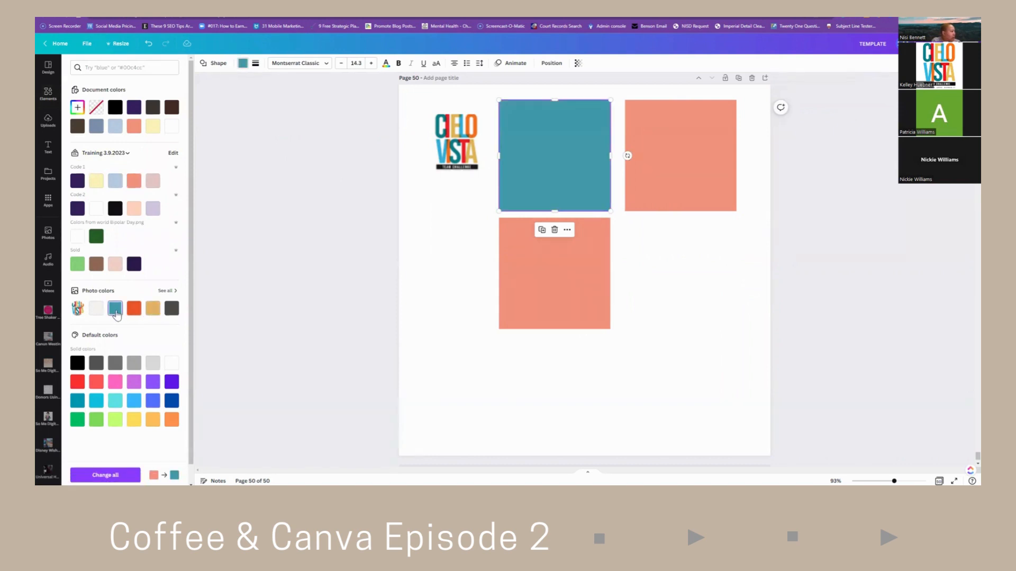
left_click(530, 269)
left_click(154, 309)
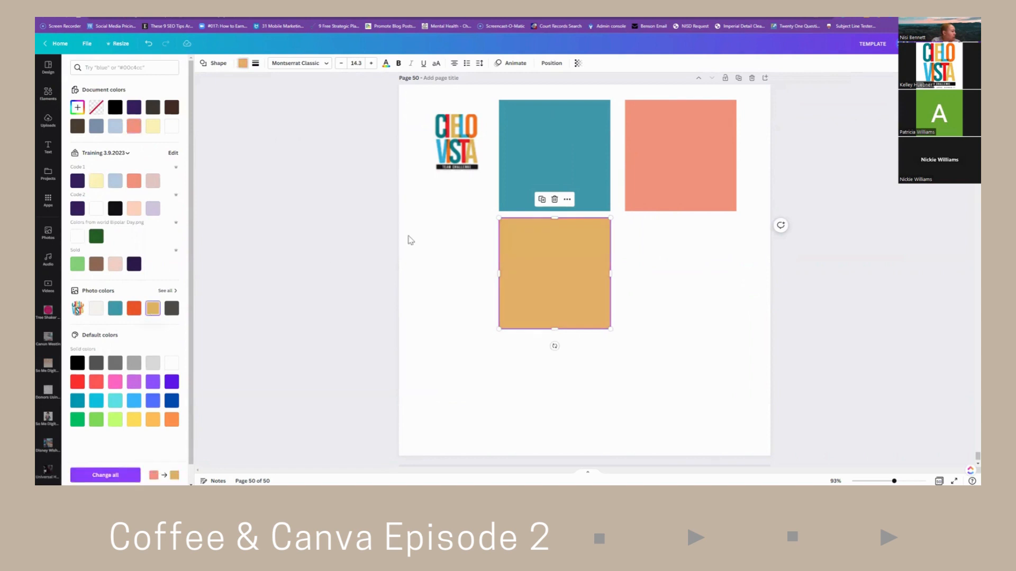
left_click(676, 174)
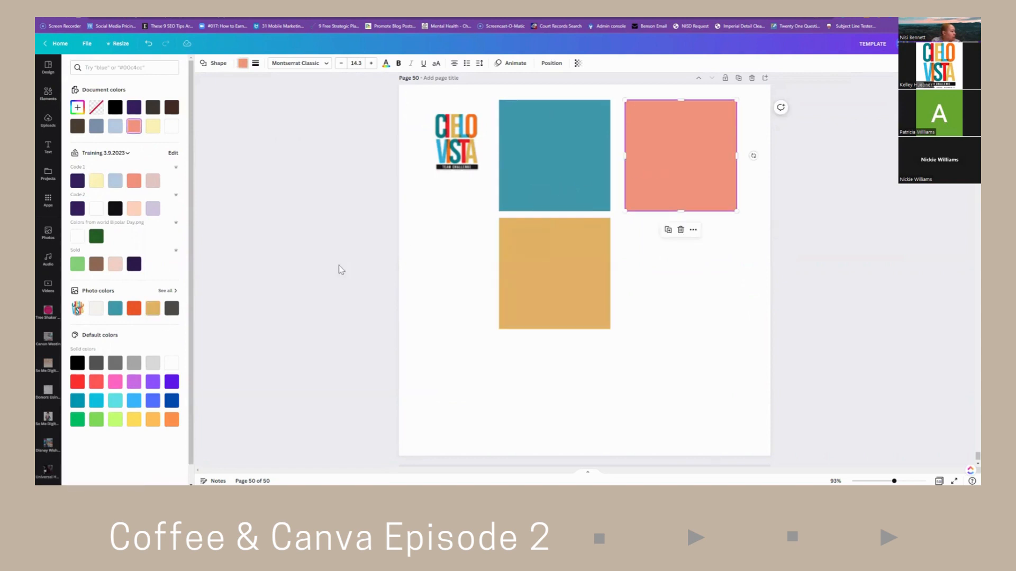
left_click(172, 308)
Arrange the squares corner to corner as a diagonal staircase, from gold in the page's lower-left corner through teal to dark gray.
left_click_drag(550, 310, 450, 431)
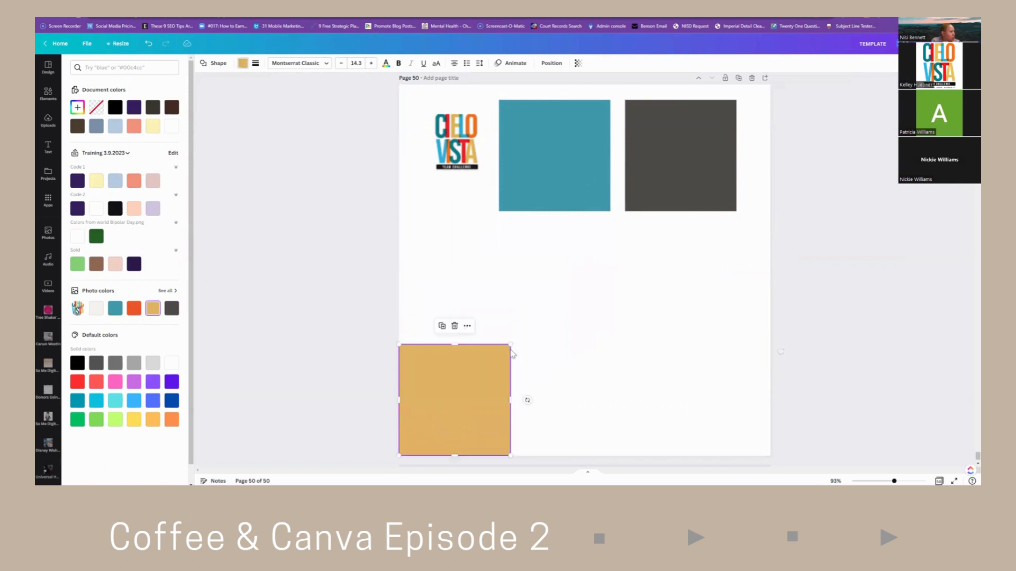
left_click_drag(566, 195, 582, 312)
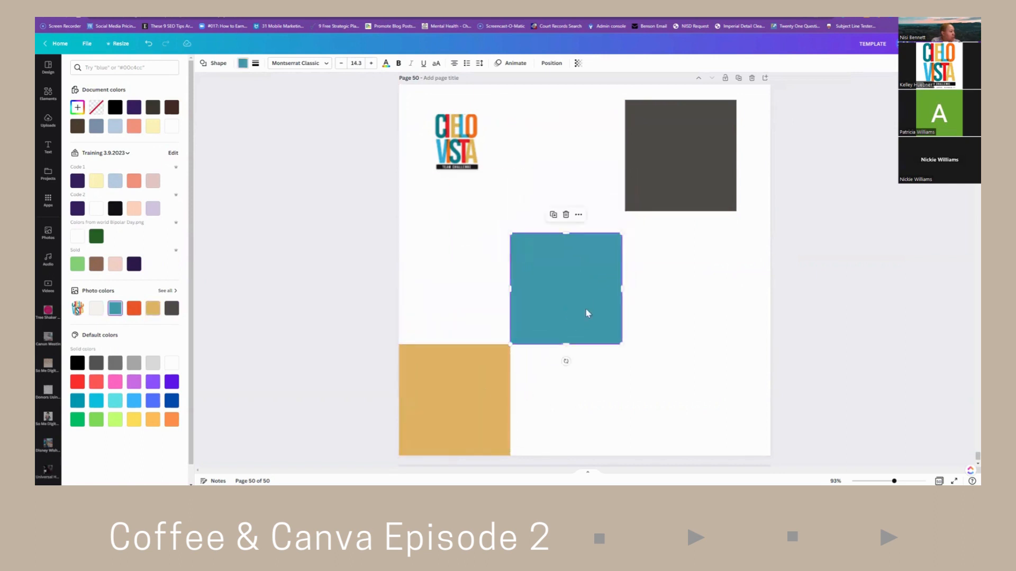
left_click_drag(692, 165, 689, 186)
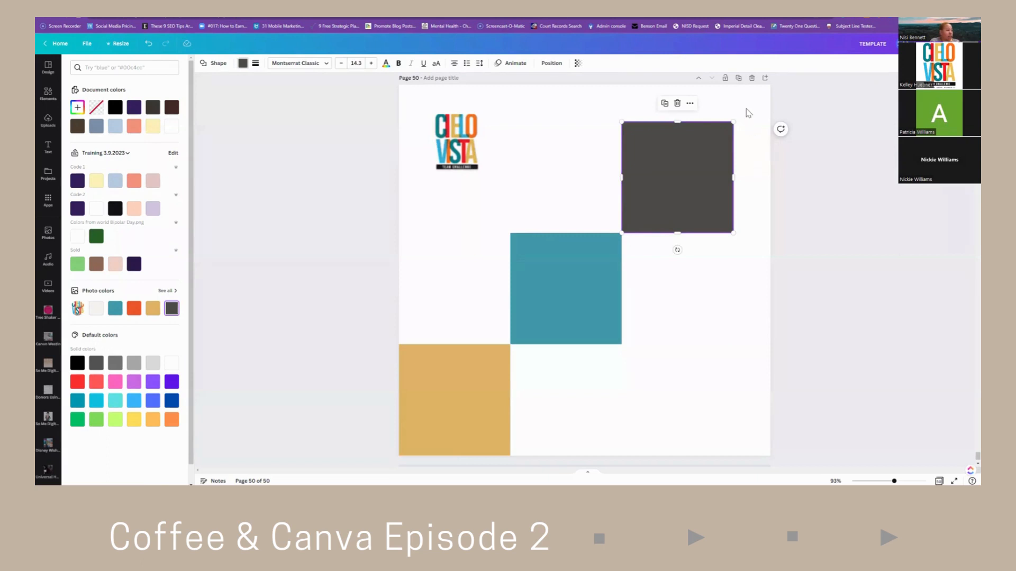
Move the dark gray and teal squares apart so the staircase is loosely spaced, and select all three squares together.
left_click_drag(716, 132, 600, 273)
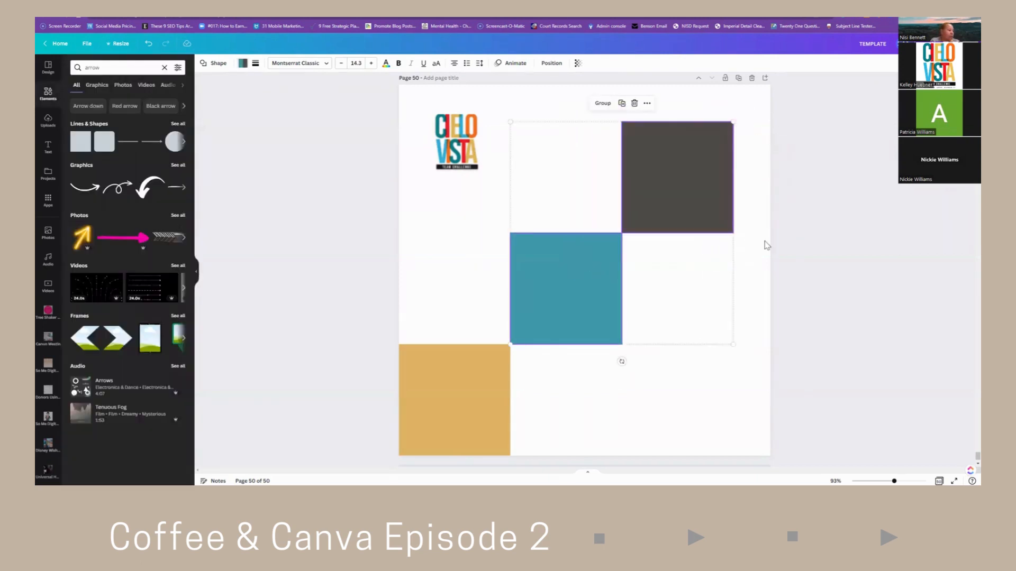
left_click(764, 242)
left_click_drag(694, 183, 682, 169)
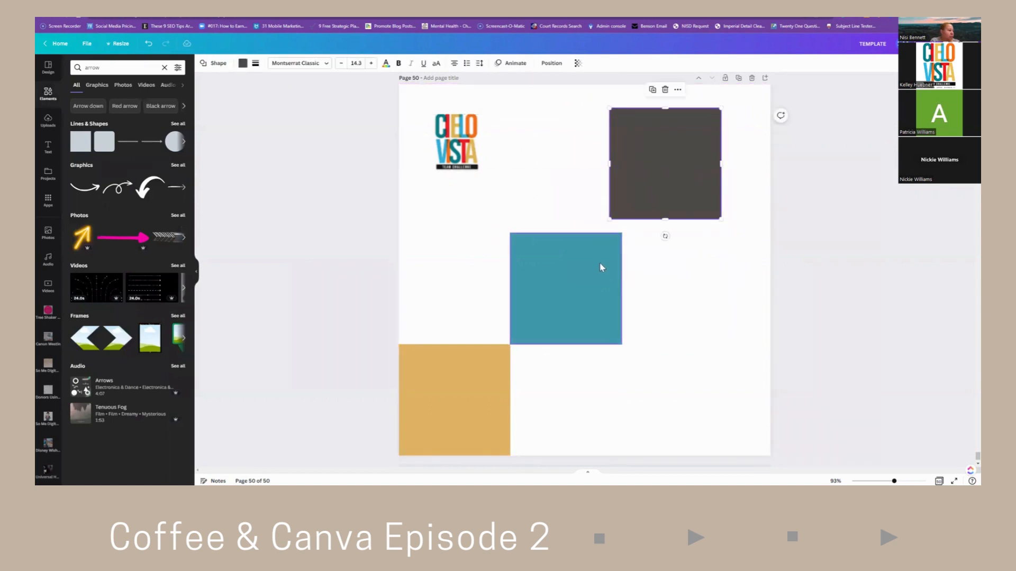
left_click_drag(601, 267, 630, 279)
left_click_drag(749, 104, 496, 401)
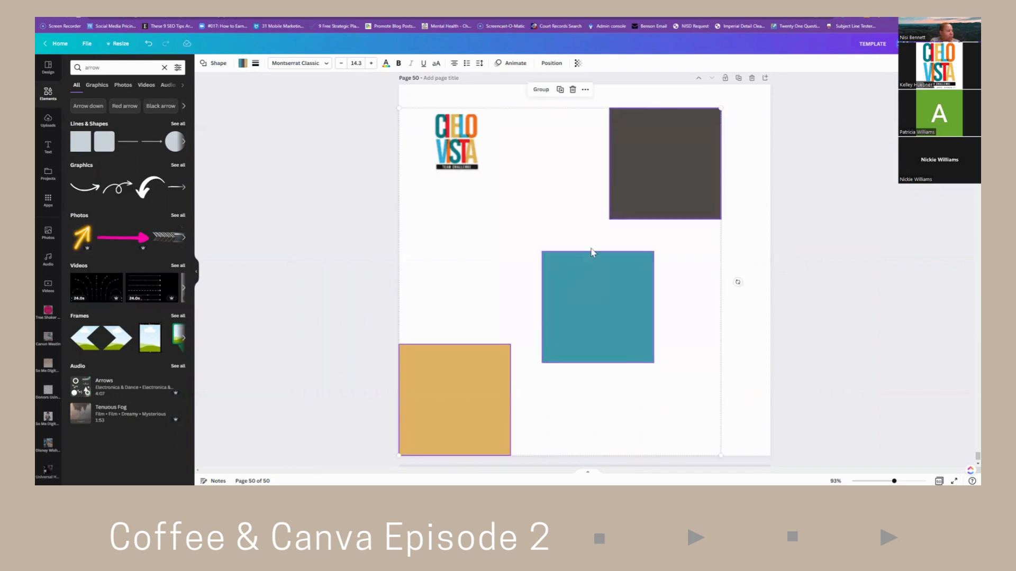
Tidy up the three squares into an evenly spaced column, place it along the page's right edge and group them.
left_click(550, 63)
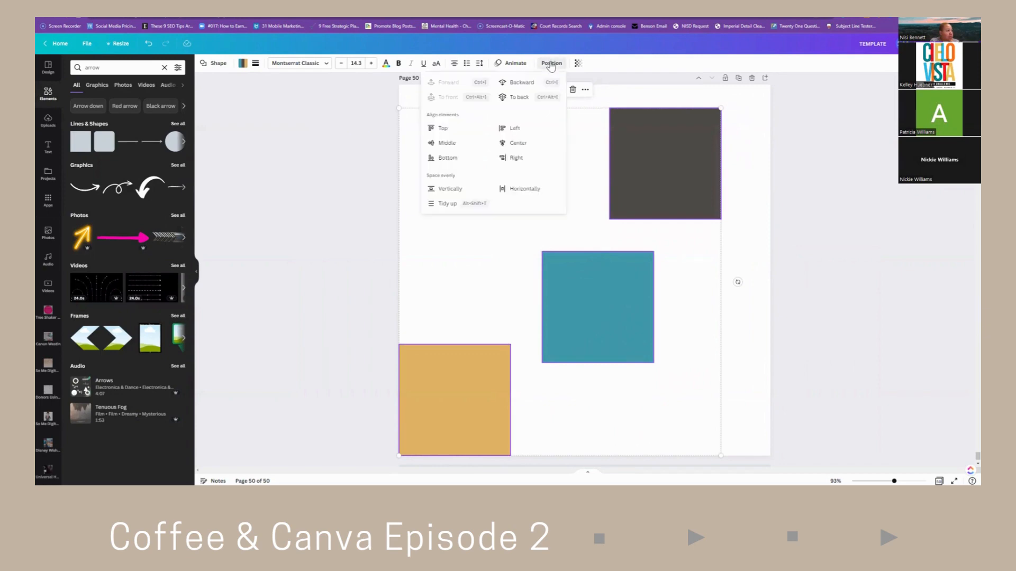
left_click(447, 205)
left_click_drag(576, 223, 728, 209)
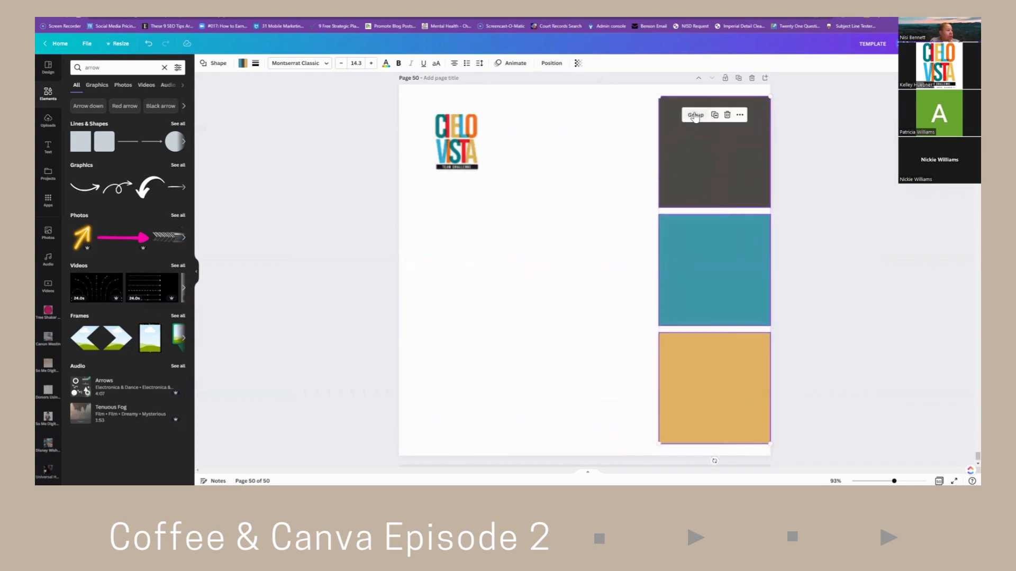
left_click(695, 115)
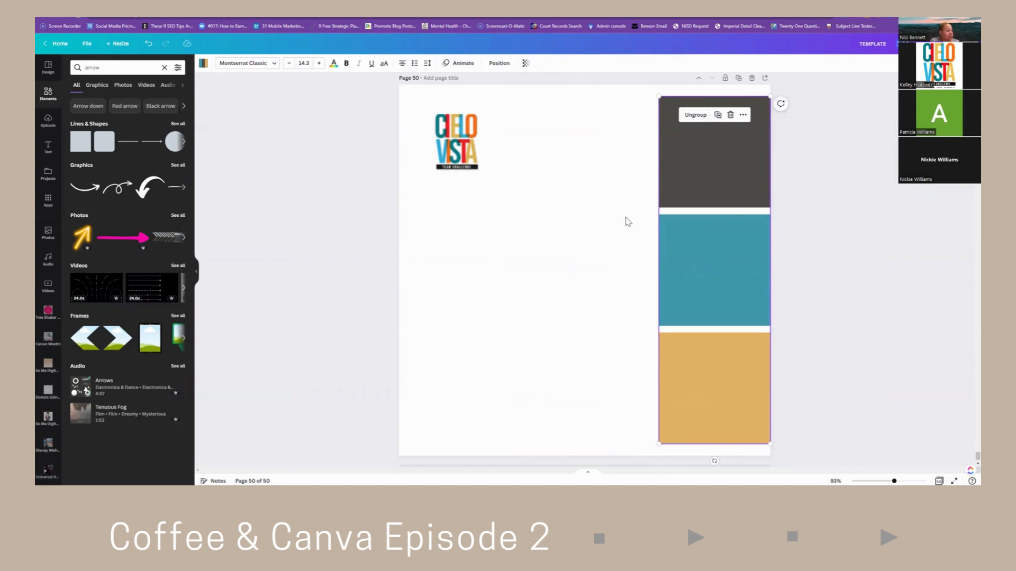
Rotate the square group into a horizontal row, enlarge it and place it along the page's bottom edge, running past the page borders.
left_click_drag(674, 215, 591, 214)
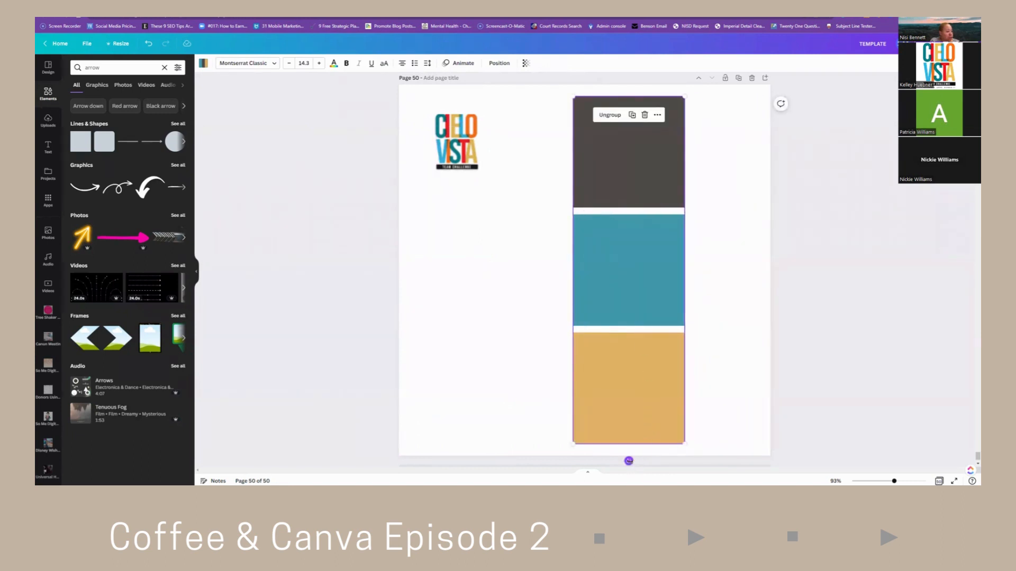
left_click_drag(629, 461, 482, 272)
left_click_drag(629, 275, 574, 424)
left_click_drag(751, 365, 847, 335)
left_click_drag(707, 377, 681, 417)
Move the Cielo Vista logo into the page's upper-left corner and enlarge it.
left_click_drag(466, 151, 478, 176)
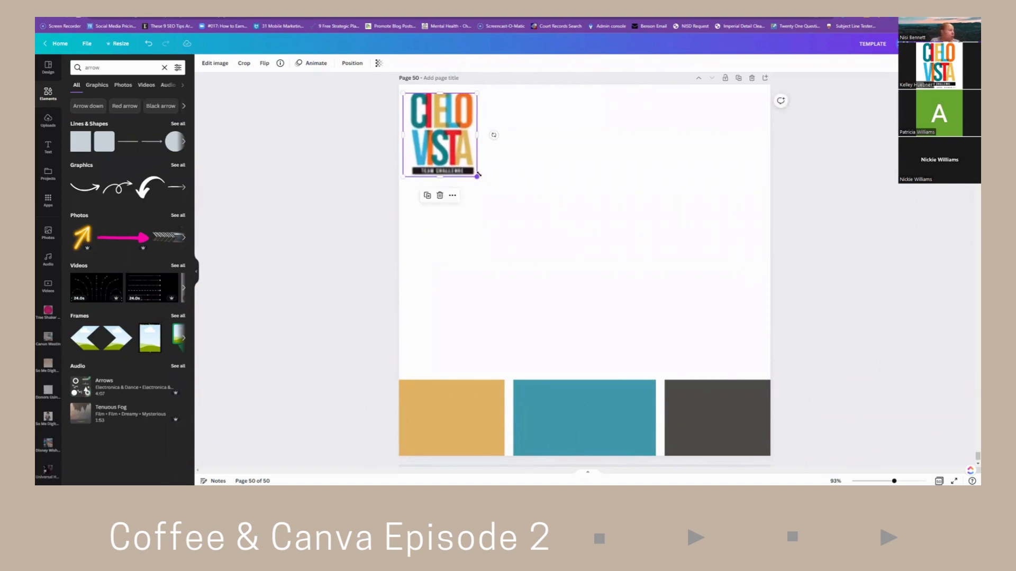
left_click_drag(476, 177, 486, 186)
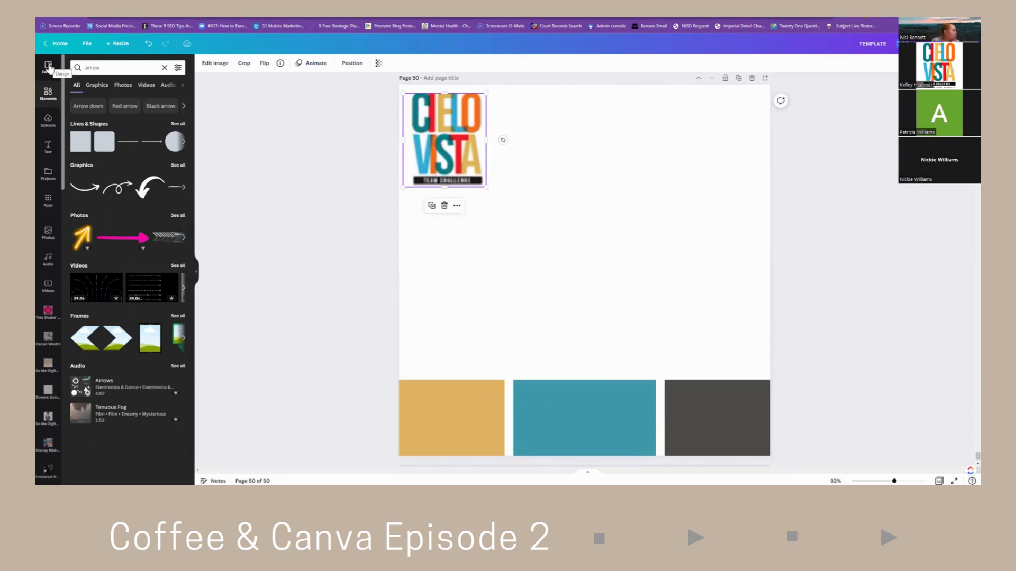
Search the elements for sign up graphics, add the DON'T MISS IT speech bubble and shrink it into the page's upper-right corner.
left_click(44, 93)
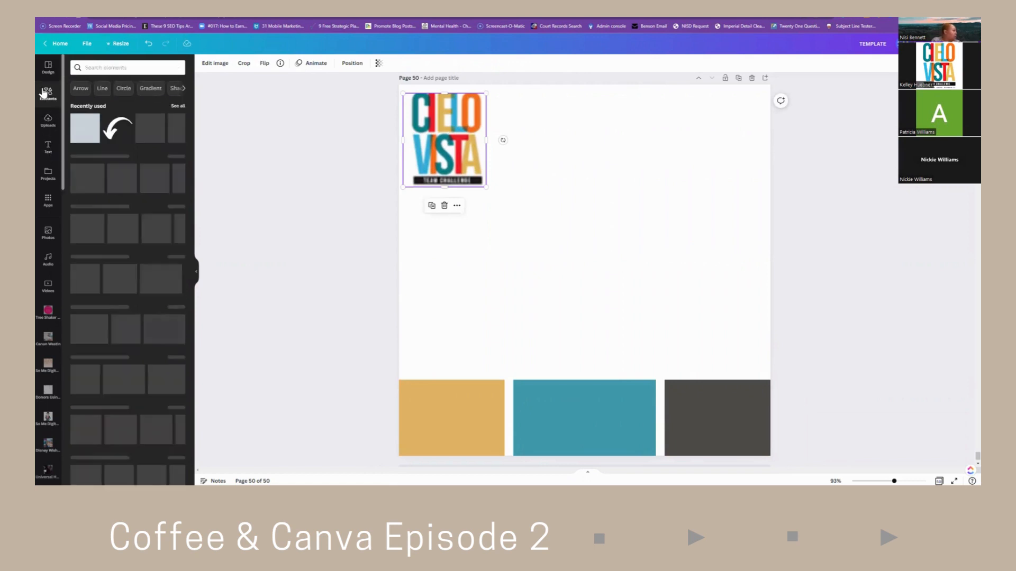
left_click(103, 69)
type("si")
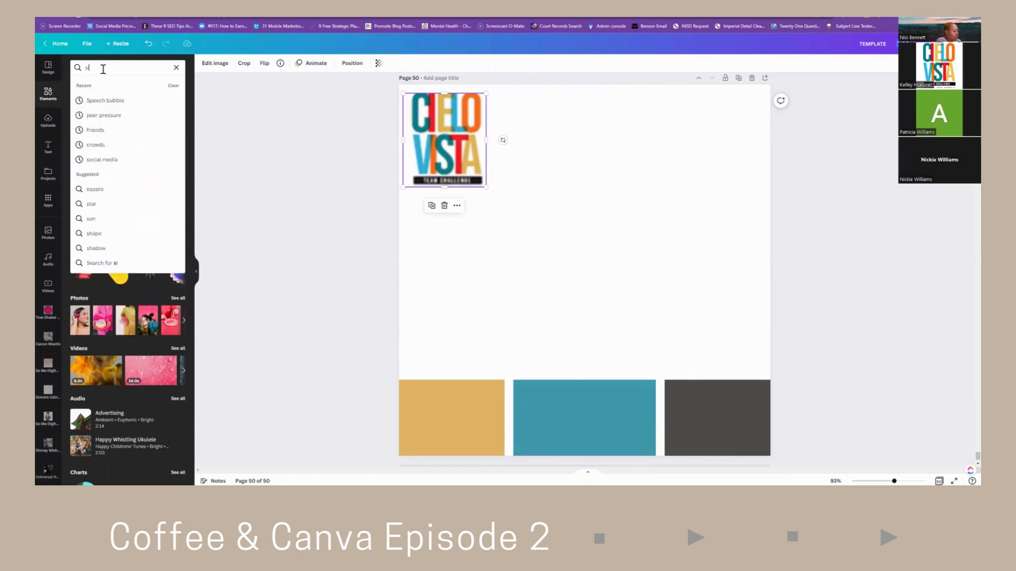
type("gn up")
key("Return")
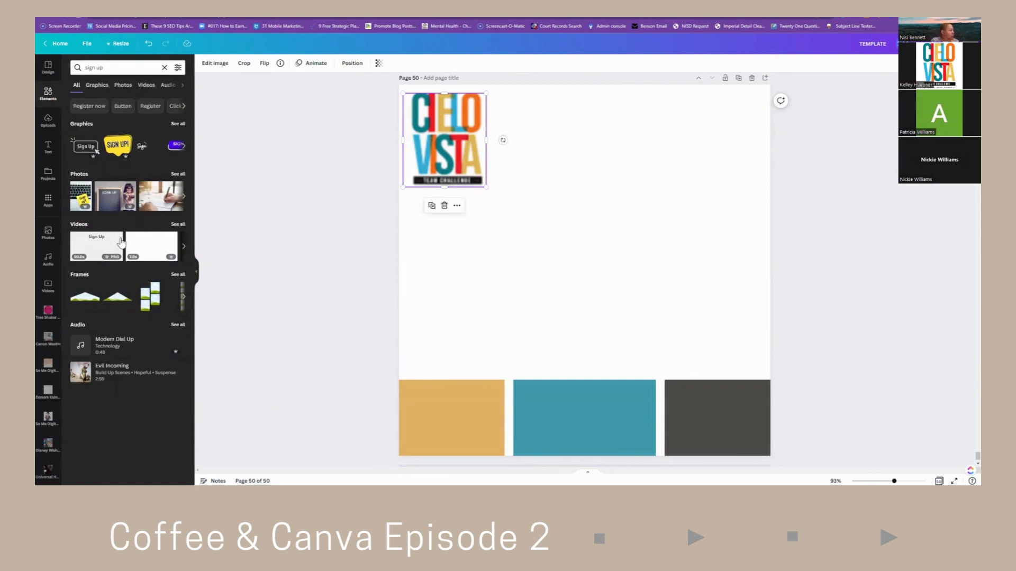
left_click(179, 123)
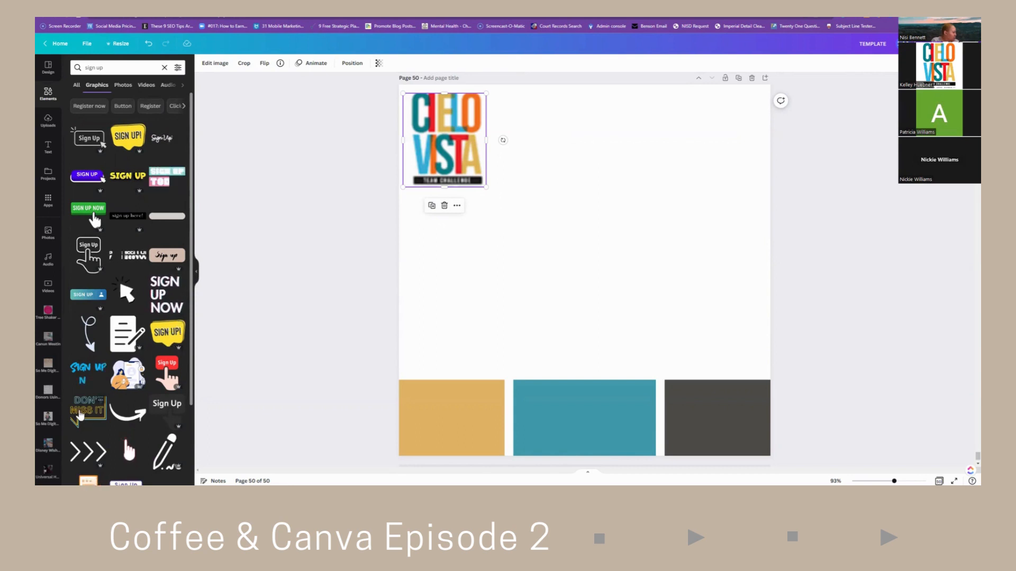
left_click(79, 414)
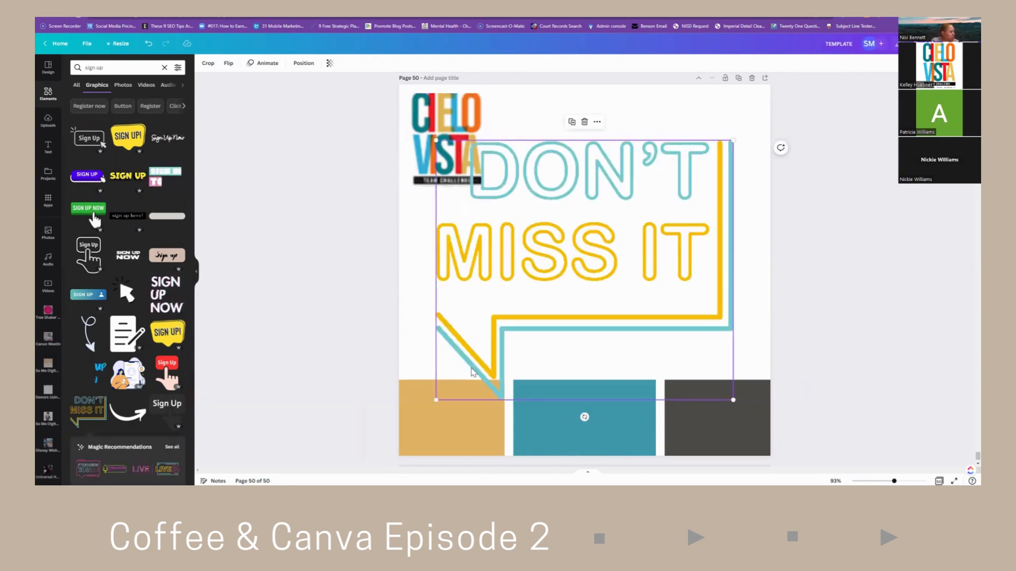
left_click_drag(733, 399, 716, 218)
Add the text "Message!" followed by an empty line, enlarge it to size 74.5 and place it near the middle of the page.
left_click(611, 293)
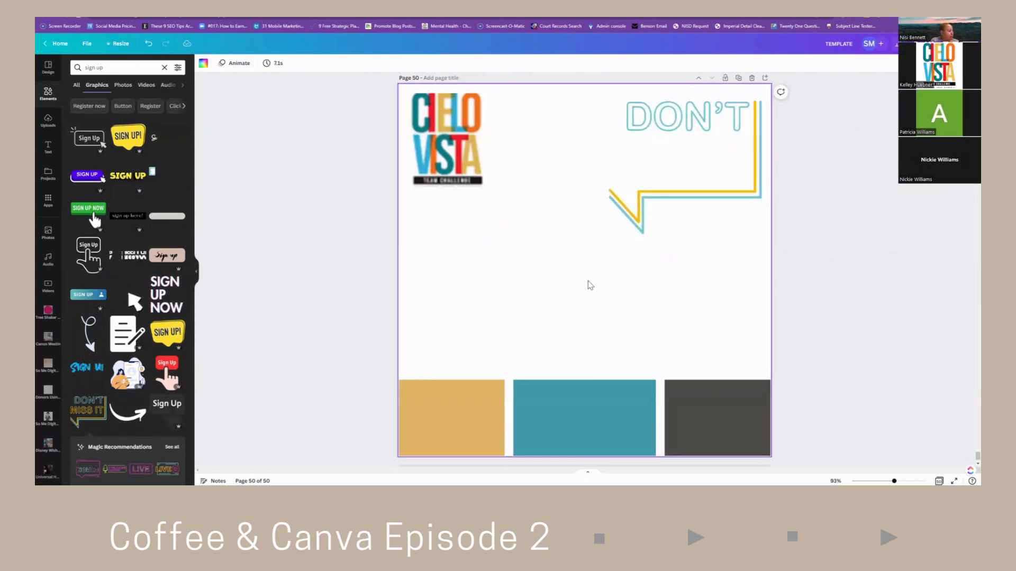
type("tMe")
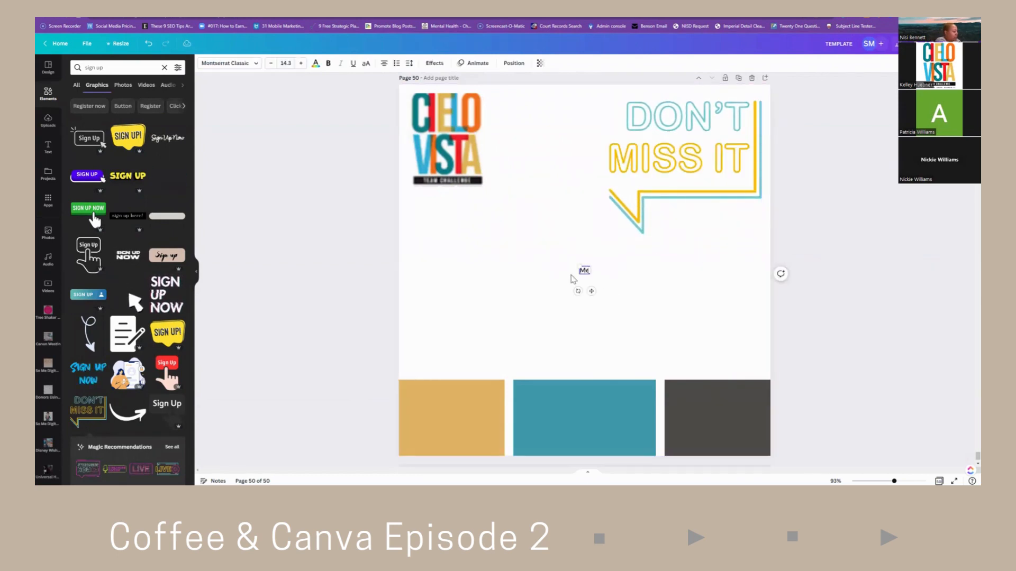
type("ssage")
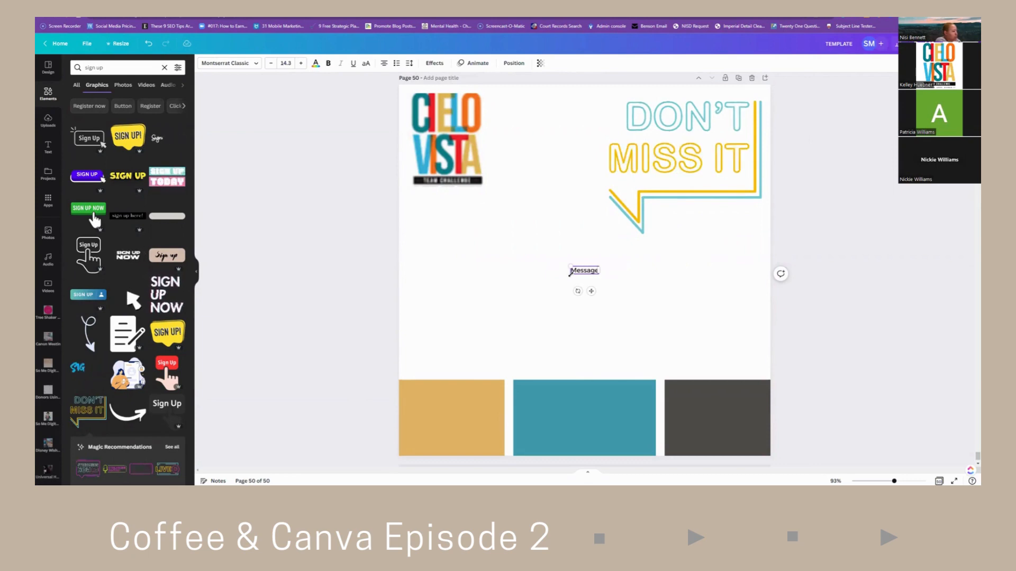
key("Return")
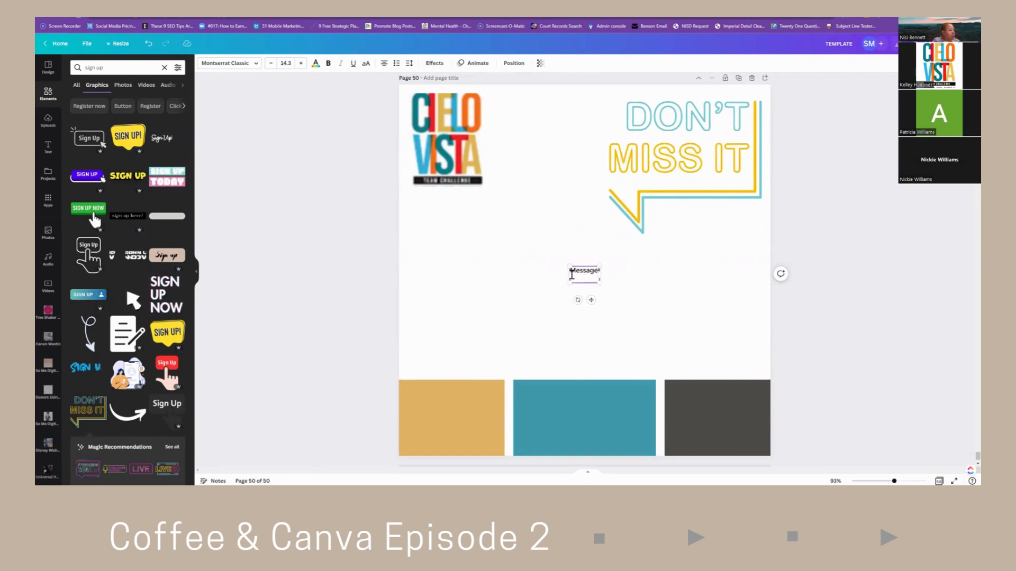
left_click_drag(510, 242, 446, 197)
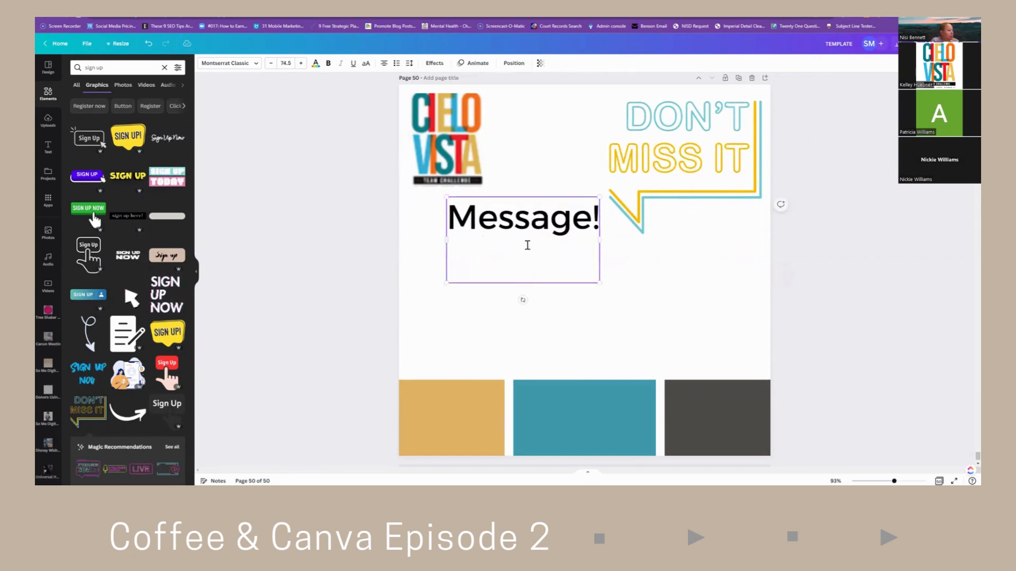
left_click_drag(529, 281, 530, 330)
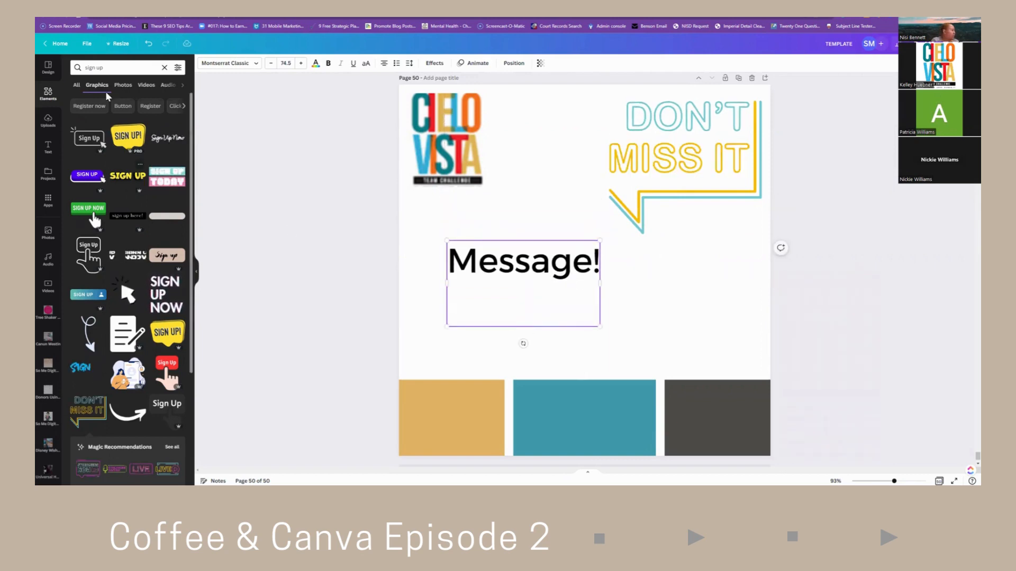
Search the photos for zip line, add the picture of hands holding a carabiner and set it as the page background.
left_click(108, 71)
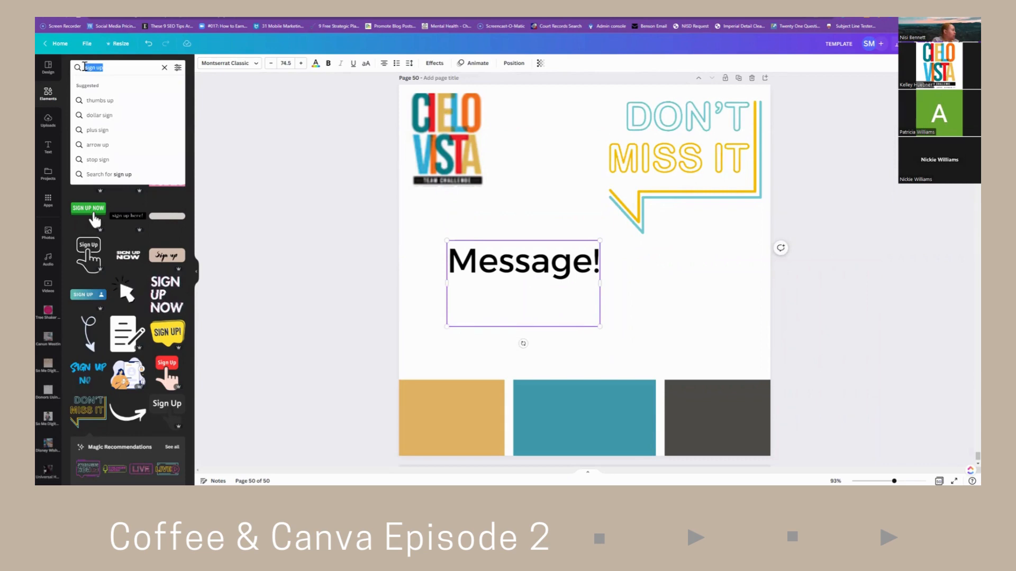
left_click(47, 234)
left_click(80, 68)
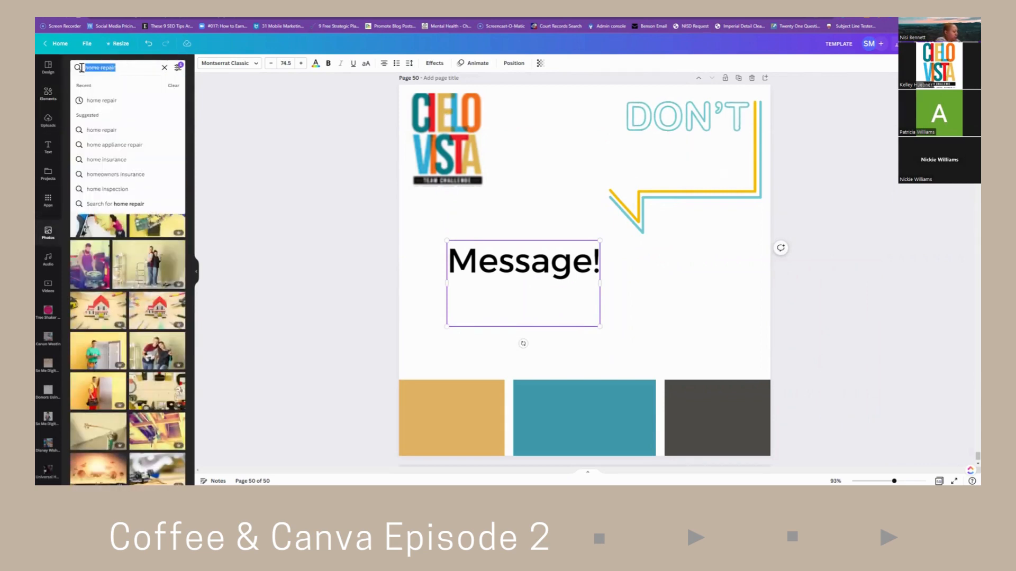
type("zip line")
key("Return")
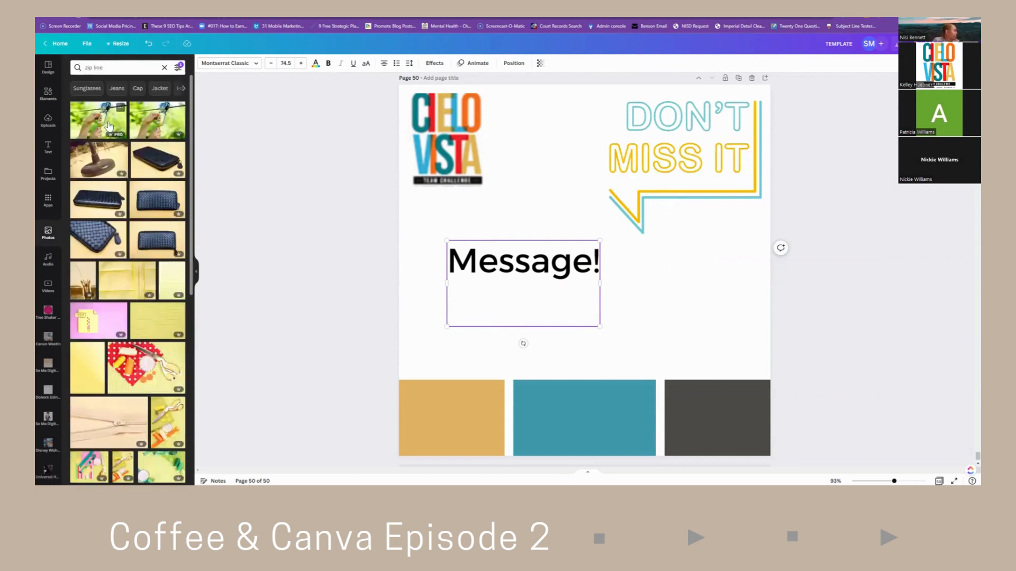
left_click(97, 118)
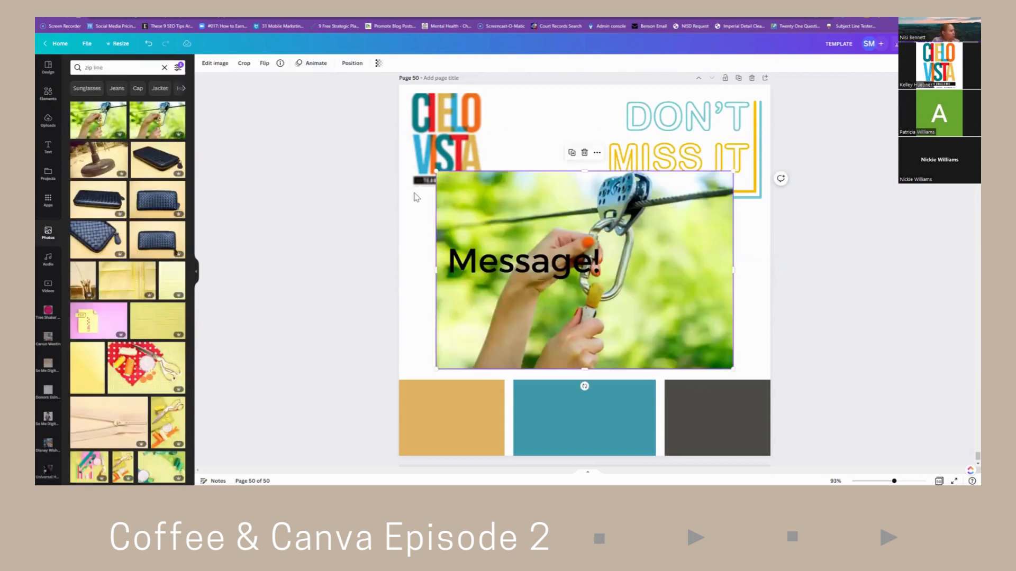
right_click(453, 195)
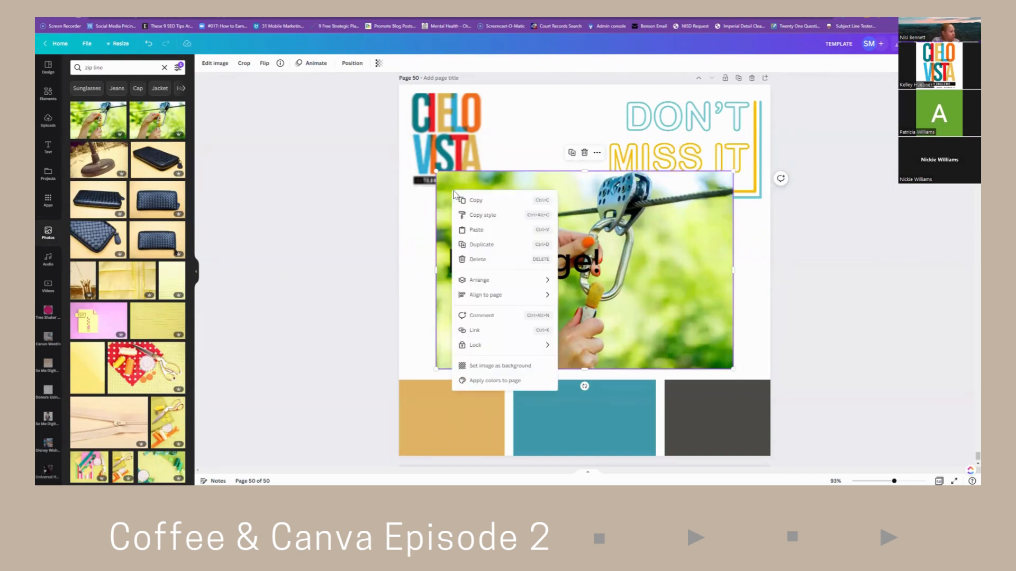
left_click(480, 367)
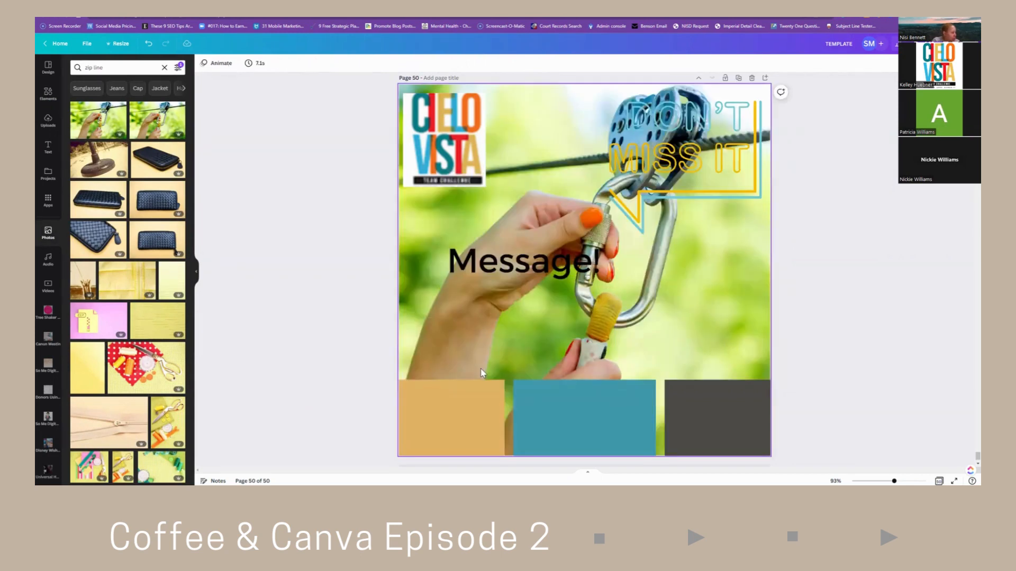
Try fading the background photo by lowering its transparency setting to about a third, and try an even fainter setting.
left_click(727, 332)
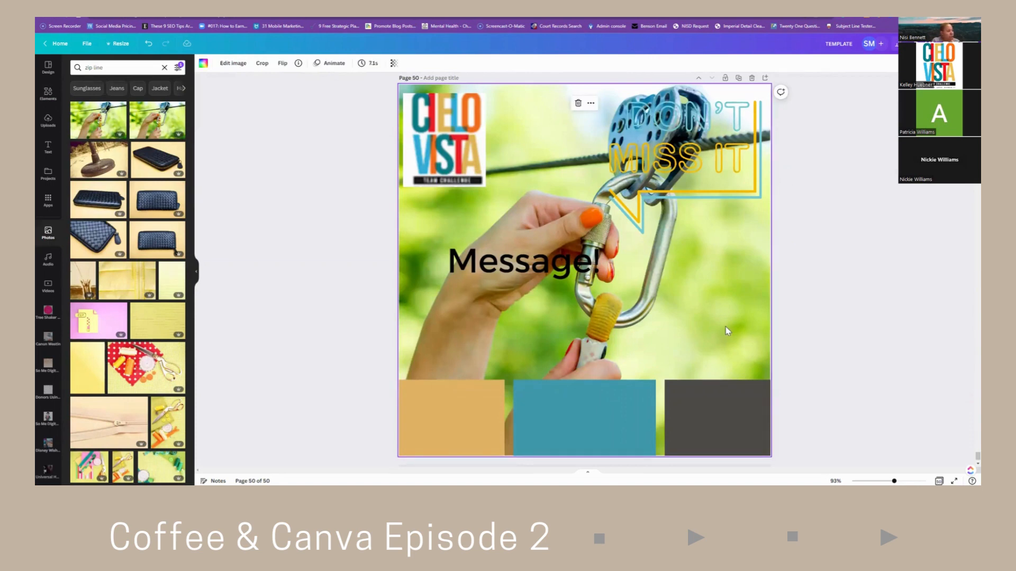
left_click(394, 64)
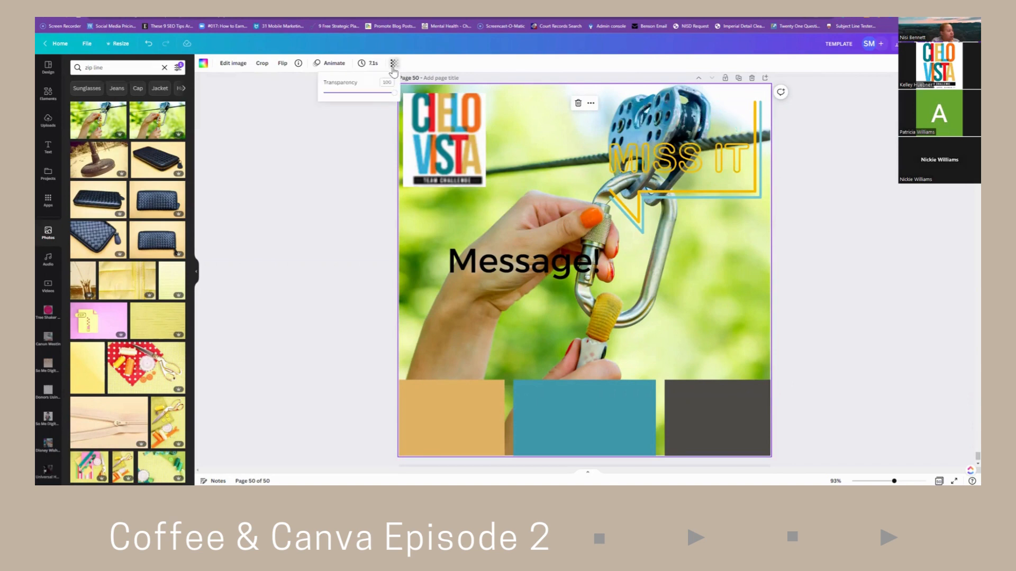
left_click_drag(394, 93, 347, 101)
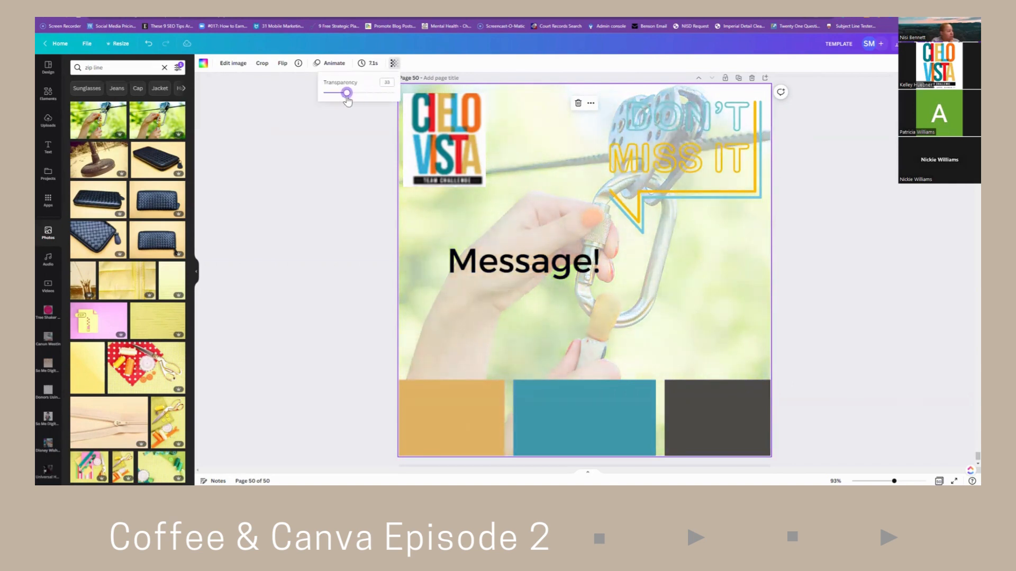
left_click(719, 264)
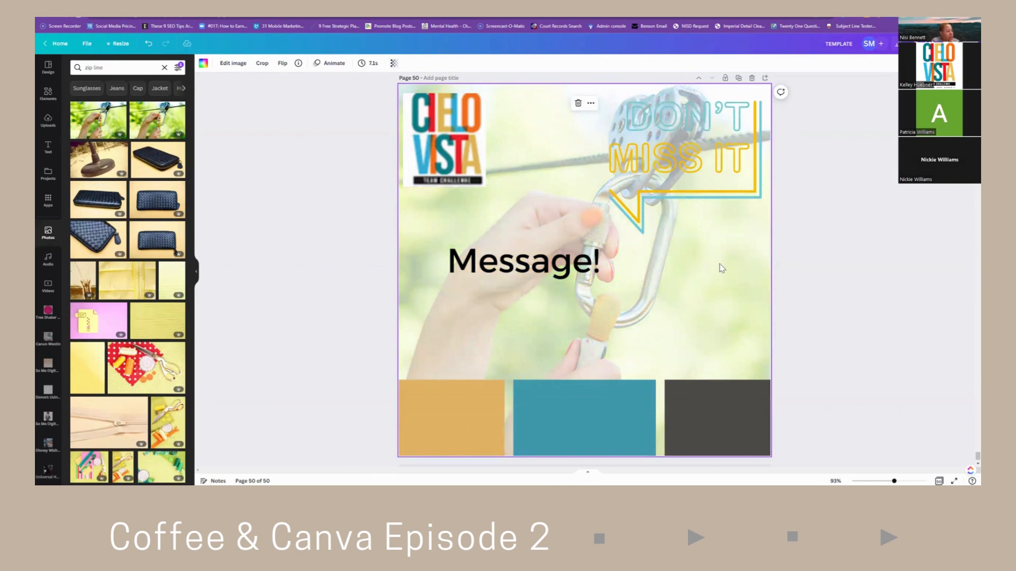
left_click(393, 64)
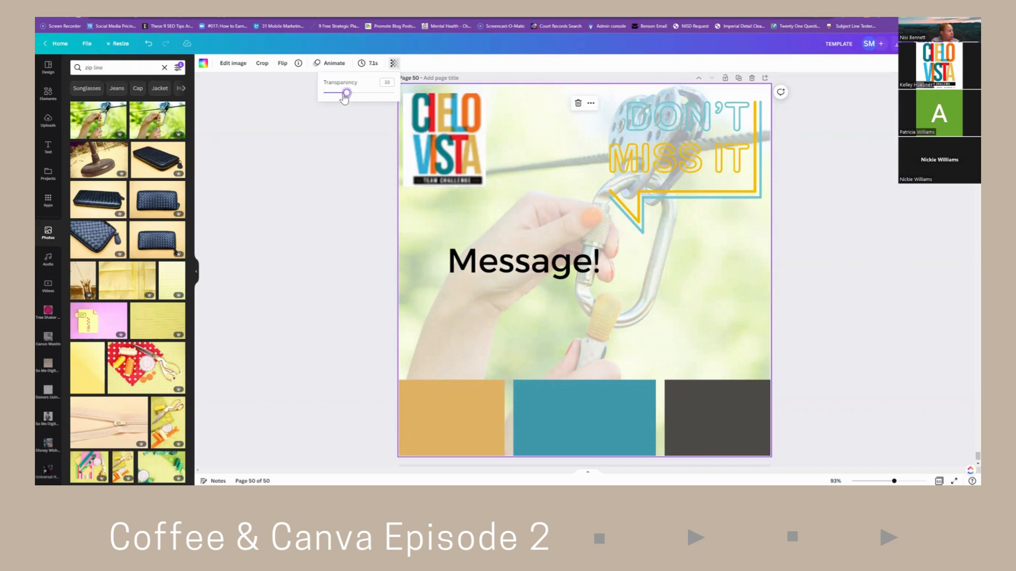
left_click_drag(346, 93, 339, 93)
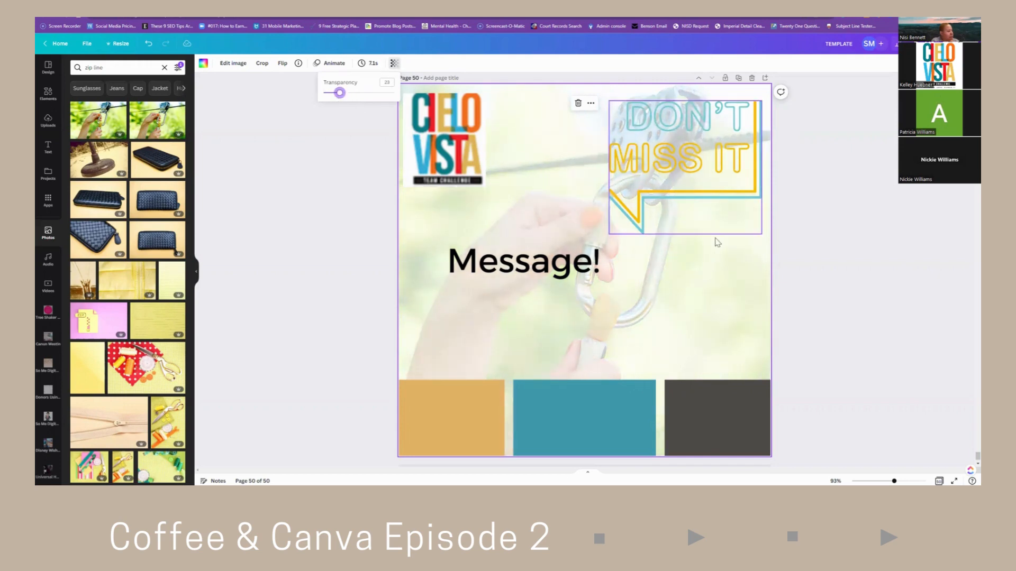
left_click(724, 265)
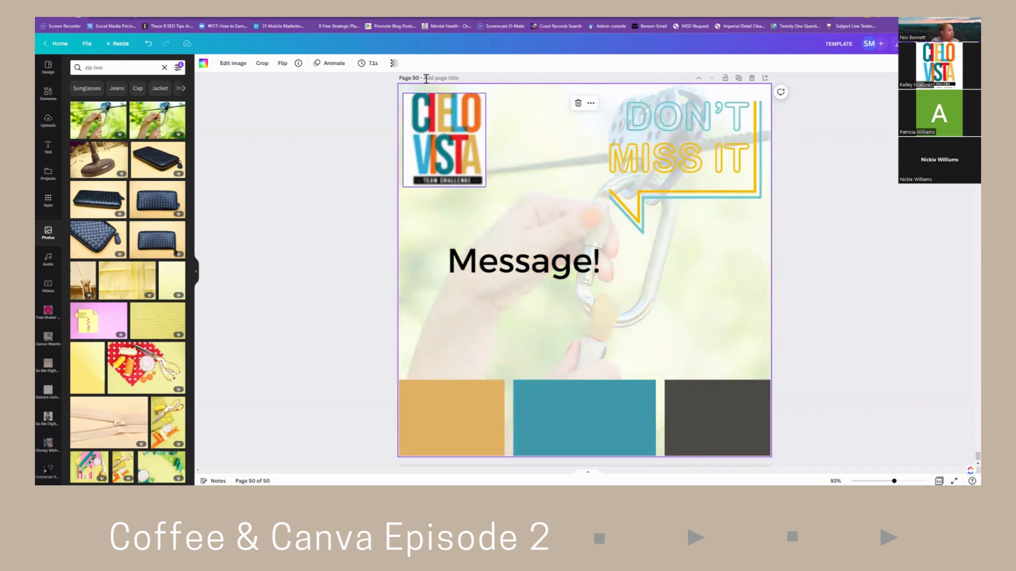
Set the background photo's transparency to 50.
left_click(393, 63)
left_click_drag(339, 95, 361, 100)
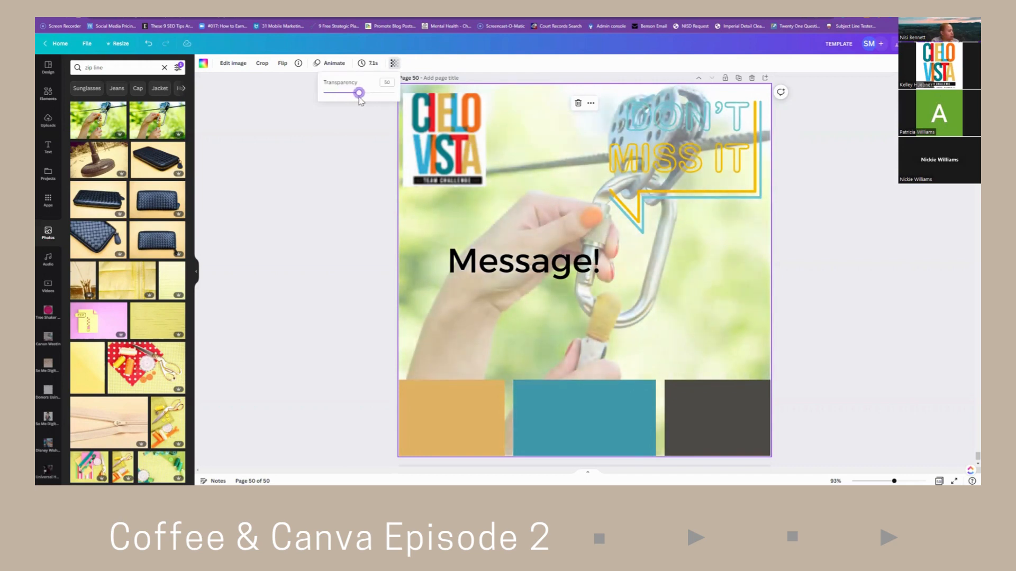
left_click(734, 279)
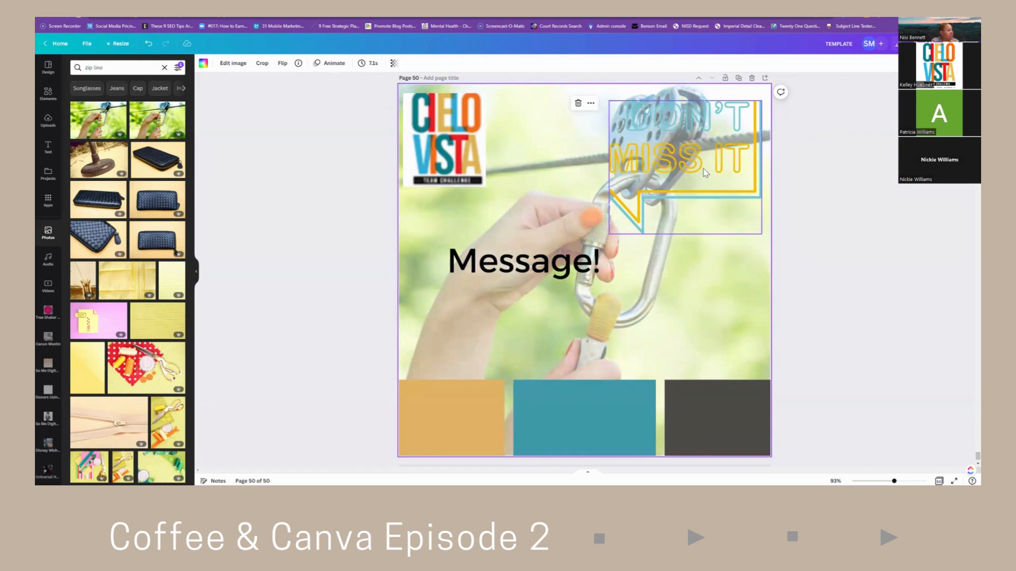
Move the "Message!" text to the page's right edge below the DON'T MISS IT speech bubble.
left_click_drag(538, 261, 707, 268)
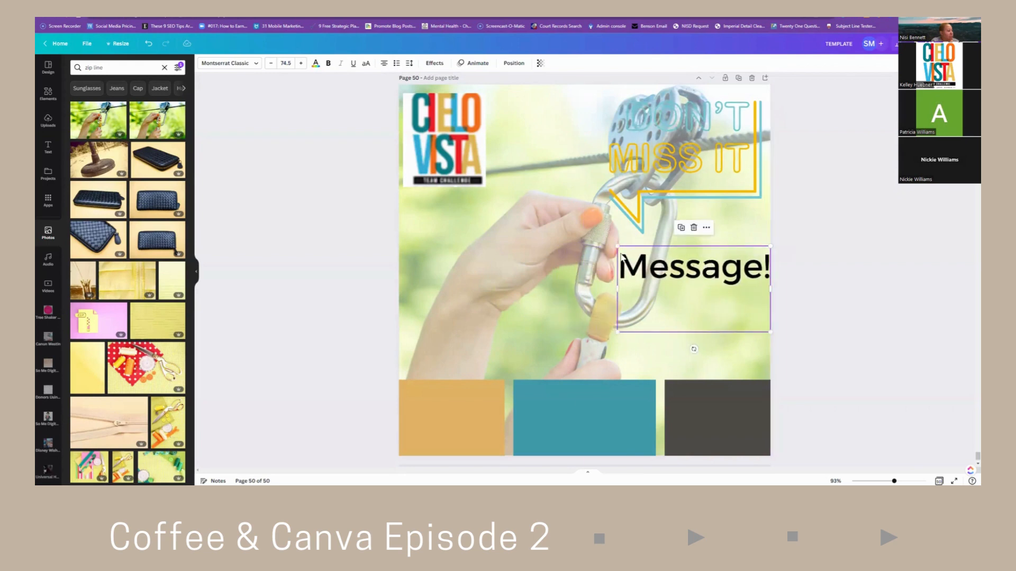
double_click(534, 249)
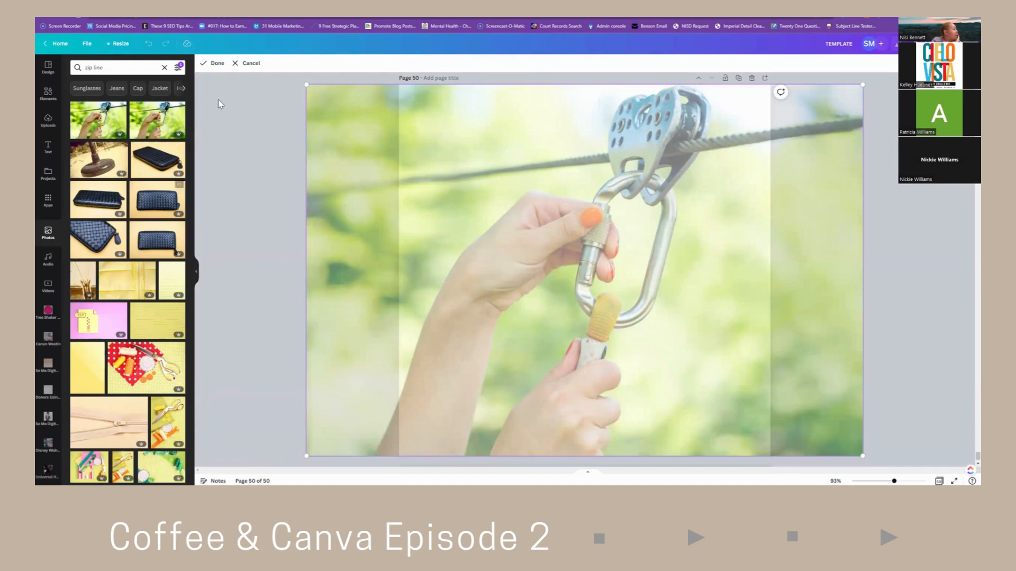
left_click(213, 63)
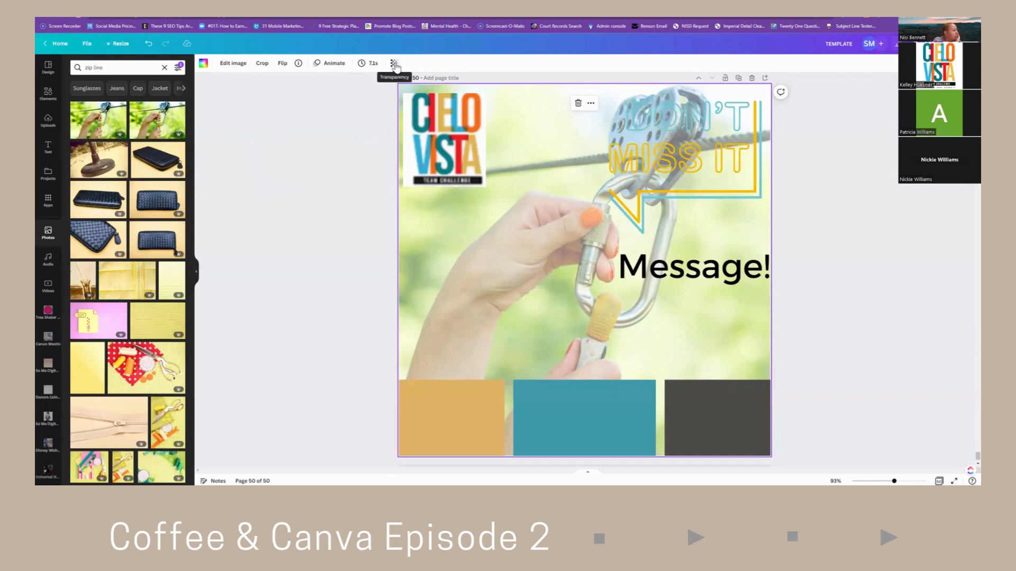
Reposition the background photo within the page so its right edge meets the page's right edge and the carabiner shifts toward the center.
double_click(465, 236)
left_click_drag(525, 246, 397, 244)
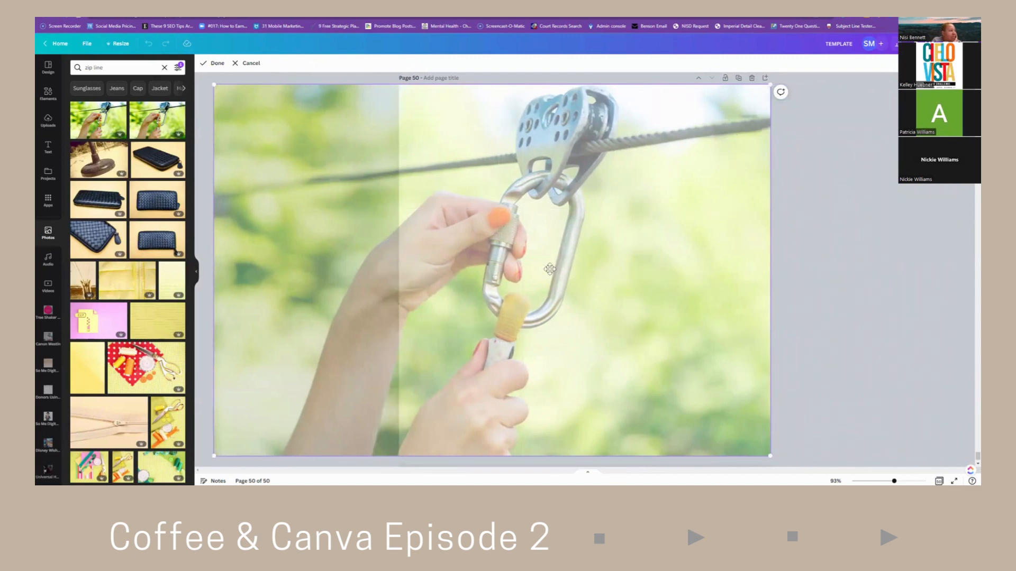
left_click(215, 64)
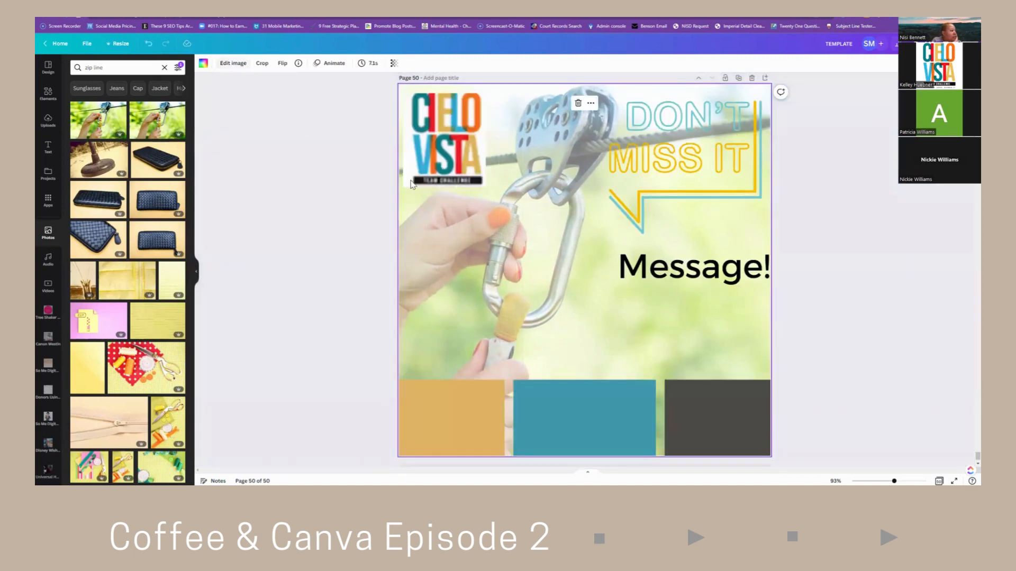
Place the Cielo Vista logo in front of the dark gray square, scaled down to fit inside it.
left_click_drag(450, 156, 722, 407)
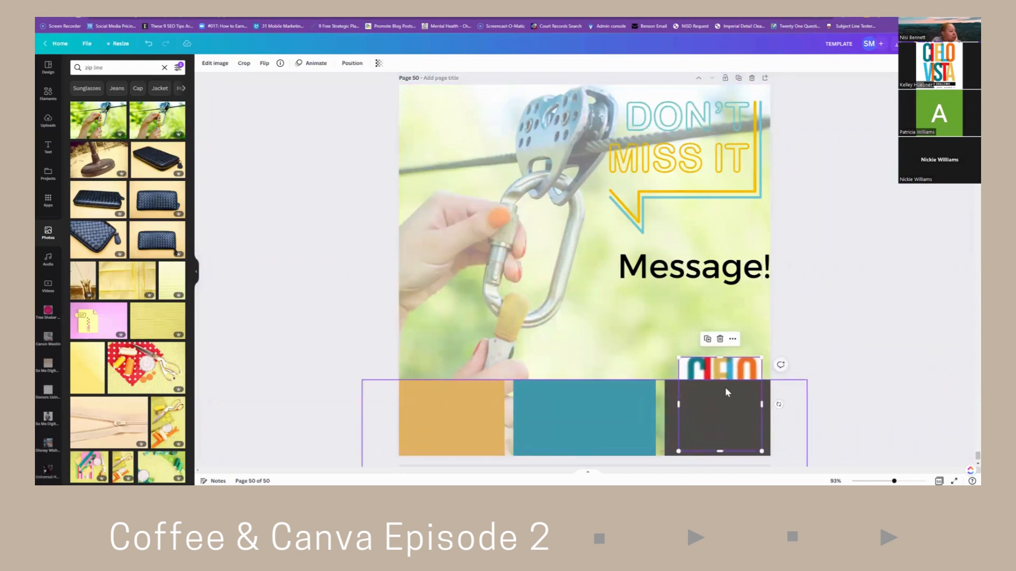
left_click(732, 339)
left_click(896, 344)
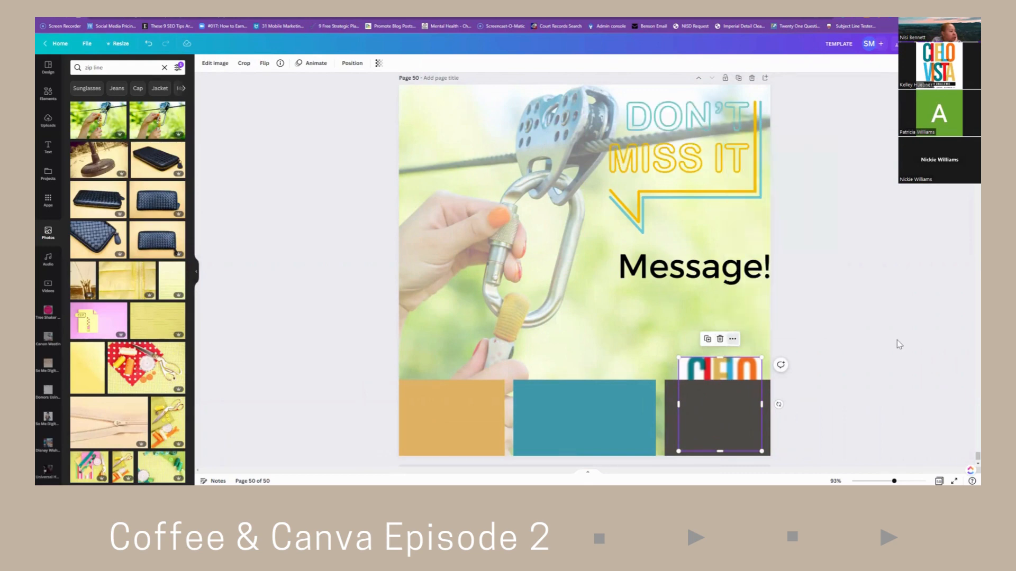
left_click(740, 369)
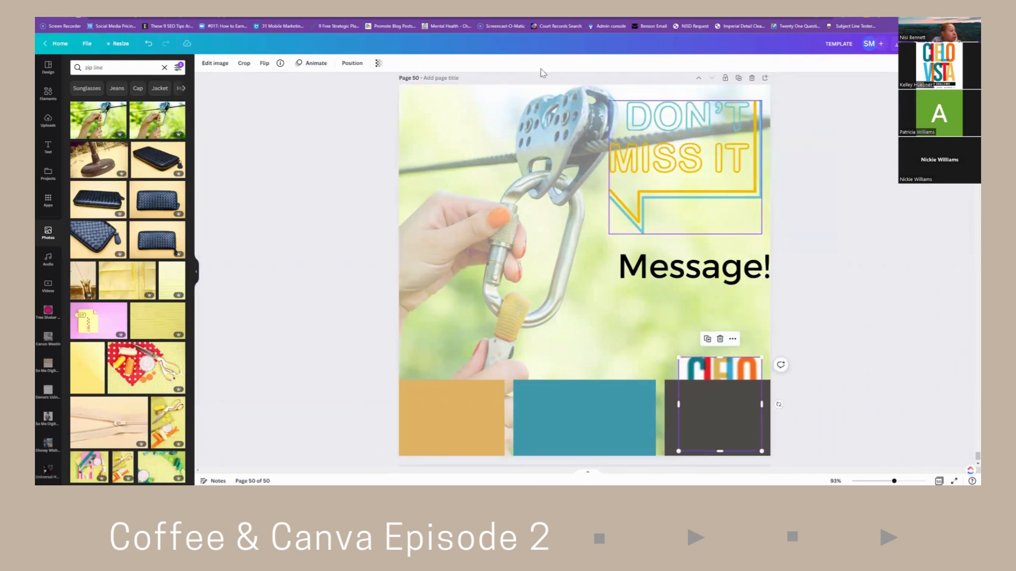
left_click(346, 64)
left_click(292, 83)
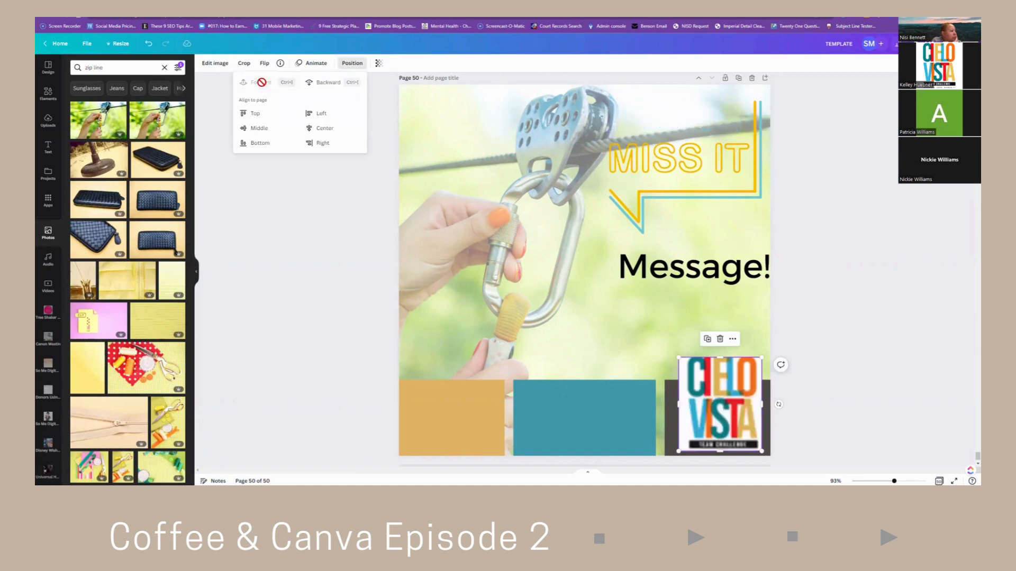
left_click_drag(678, 362, 718, 419)
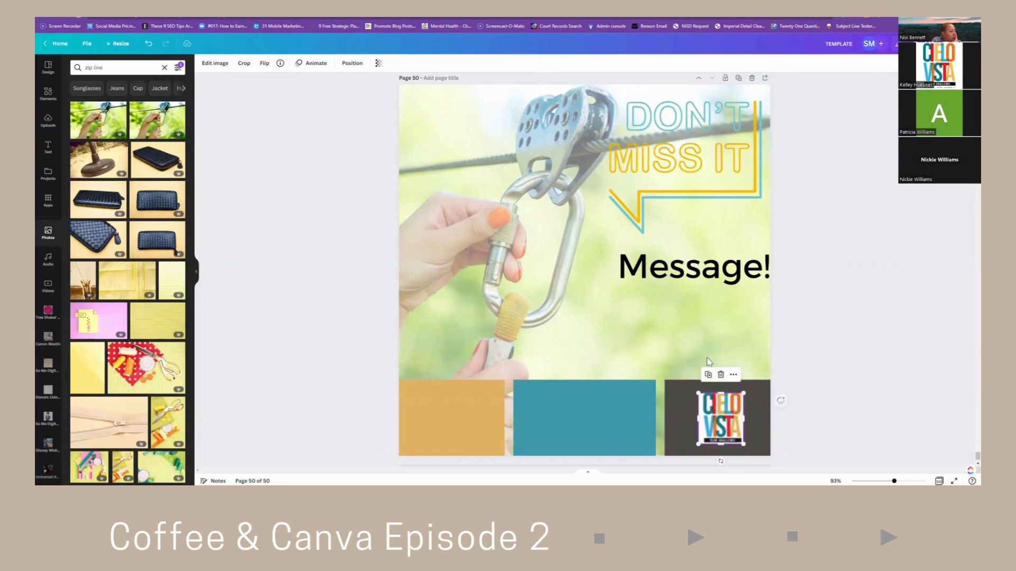
Shrink the "Message!" text to size 37.5 and position it just below the DON'T MISS IT speech bubble.
left_click_drag(676, 265, 667, 269)
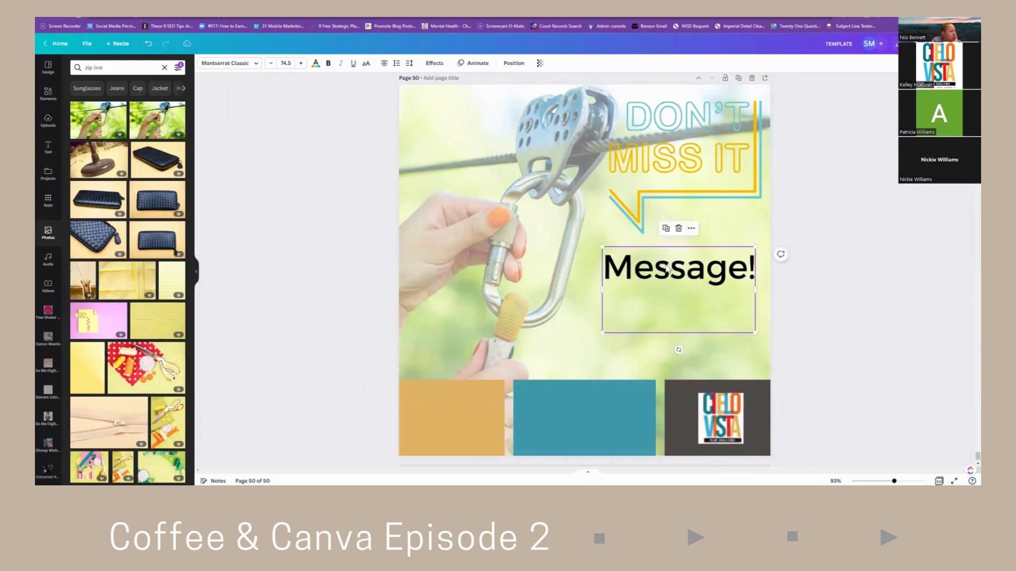
left_click(667, 269)
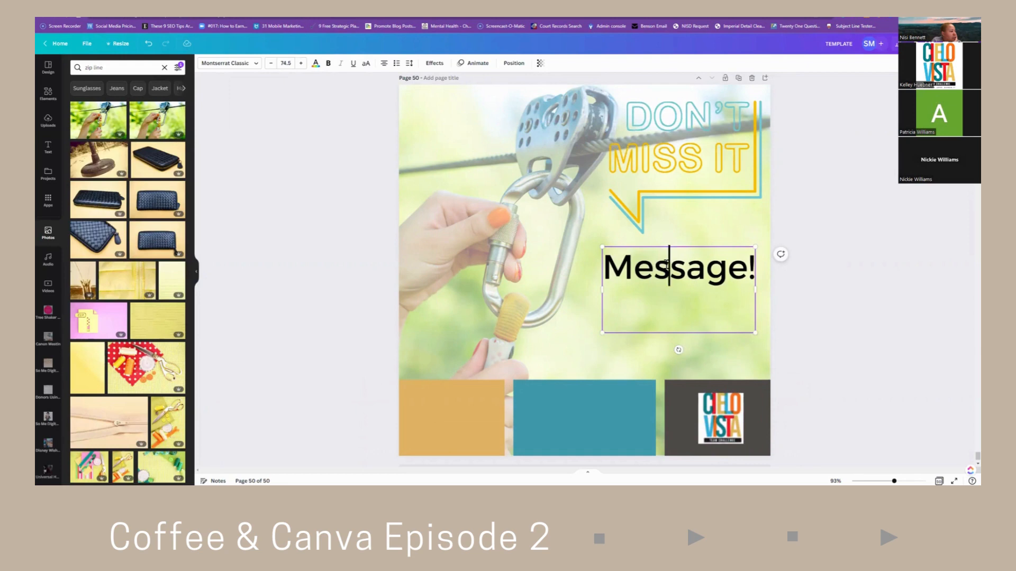
left_click_drag(754, 333, 728, 281)
left_click(728, 281)
left_click_drag(638, 281, 694, 281)
Scale the DON'T MISS IT speech bubble down to about two thirds and place it directly above the "Message!" text.
left_click(713, 173)
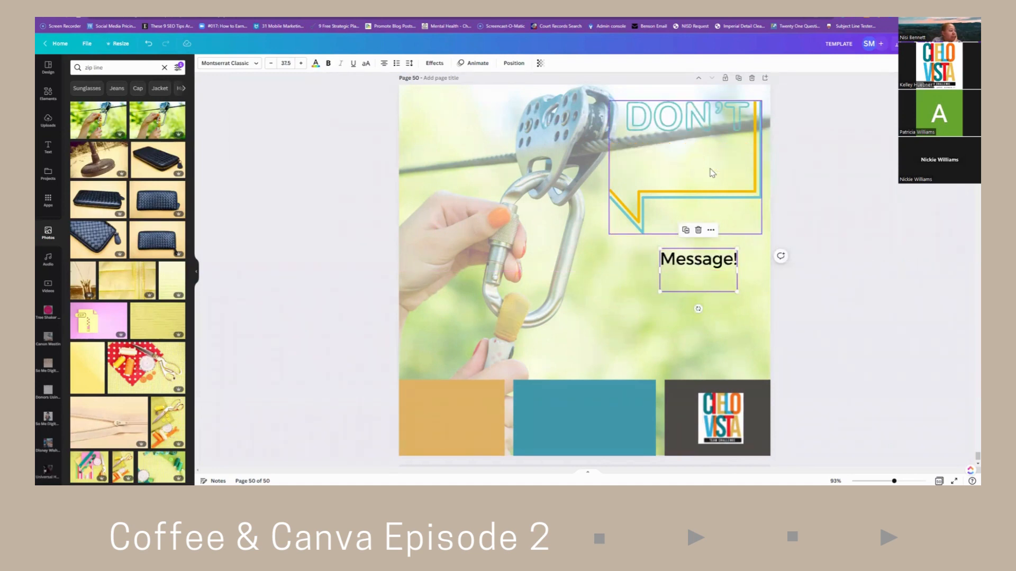
left_click_drag(711, 168, 715, 159)
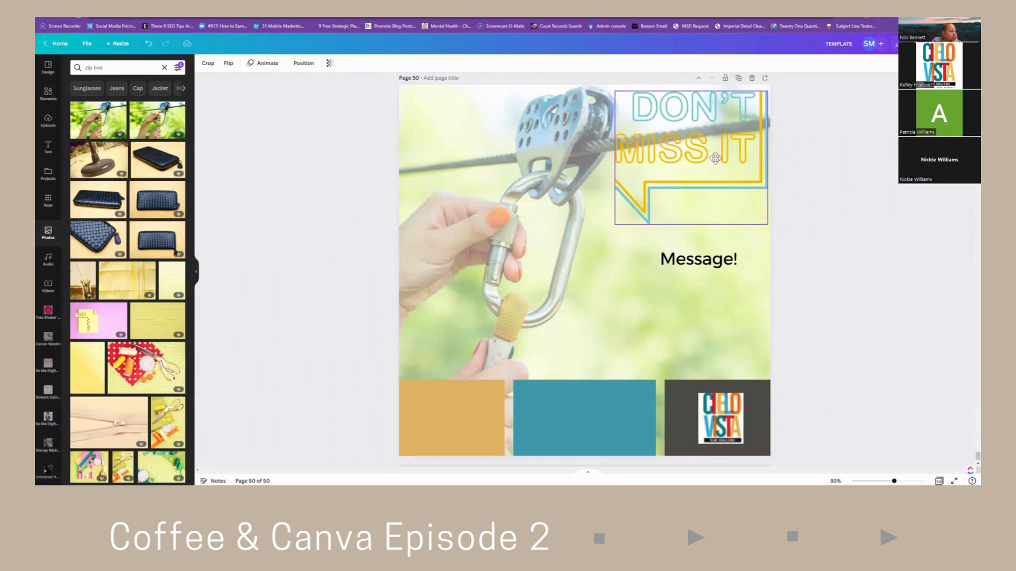
left_click_drag(613, 223, 670, 176)
left_click_drag(720, 152, 698, 164)
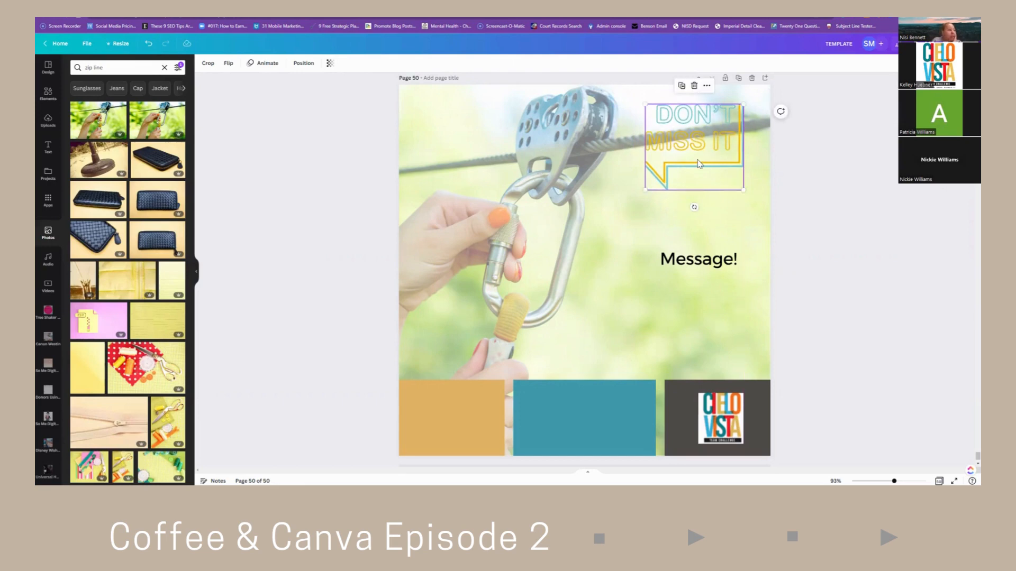
left_click_drag(698, 164, 704, 209)
Duplicate the "Message!" text four times.
left_click(707, 264)
left_click(686, 230)
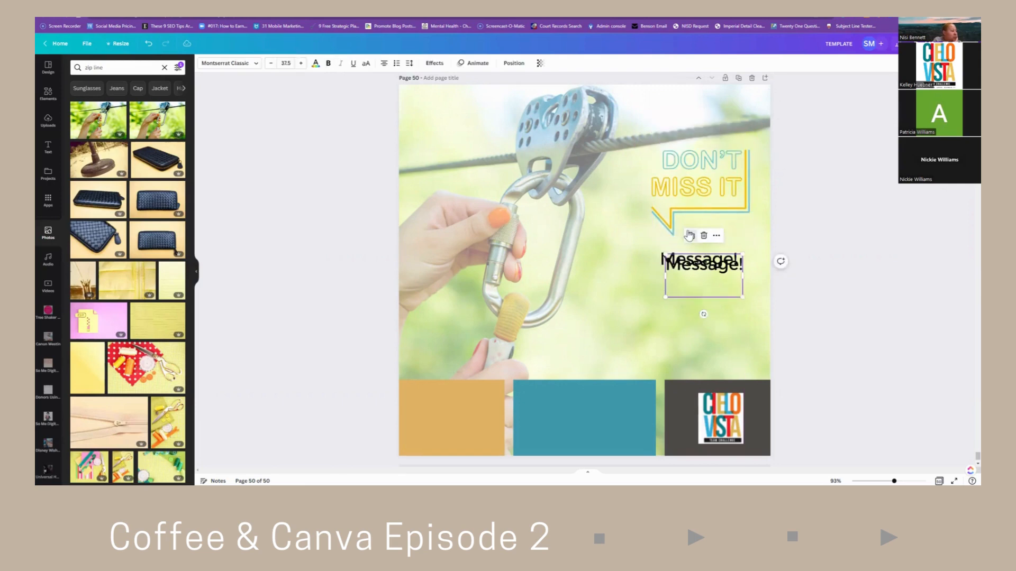
left_click(690, 236)
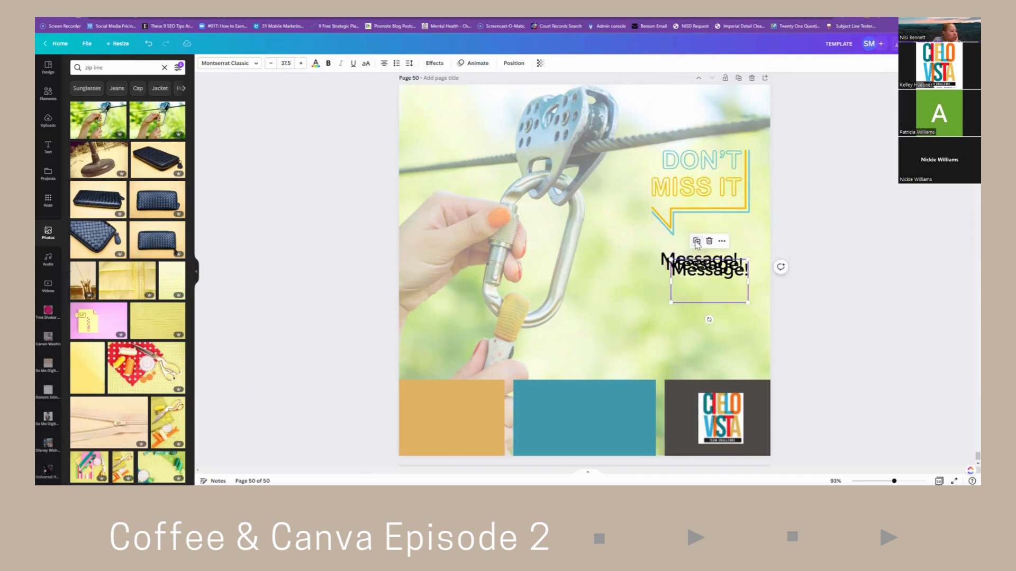
left_click(696, 242)
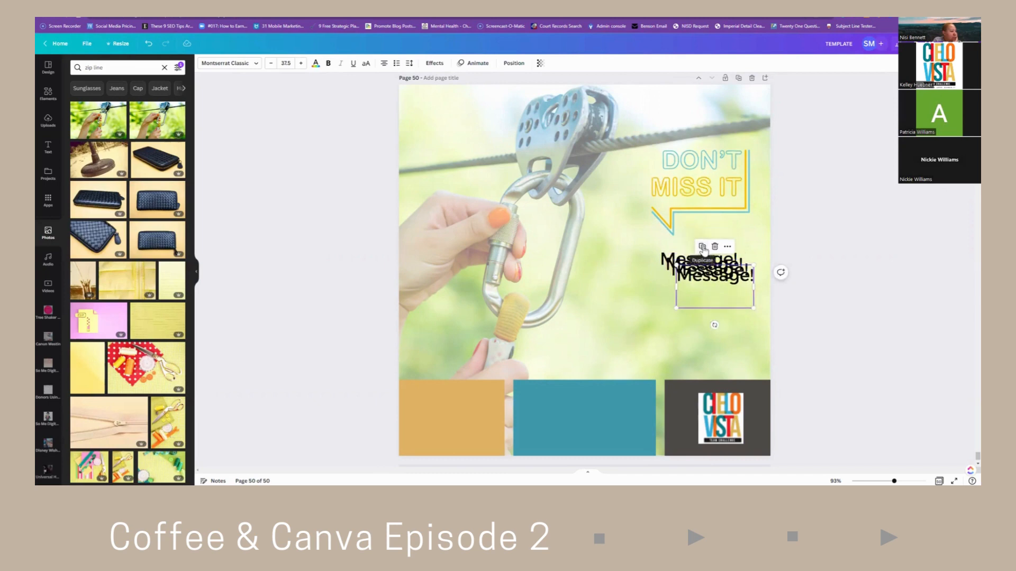
left_click(702, 247)
Tidy up the five "Message!" texts into an aligned stack and move them down to just above the dark gray square.
left_click_drag(790, 307, 660, 247)
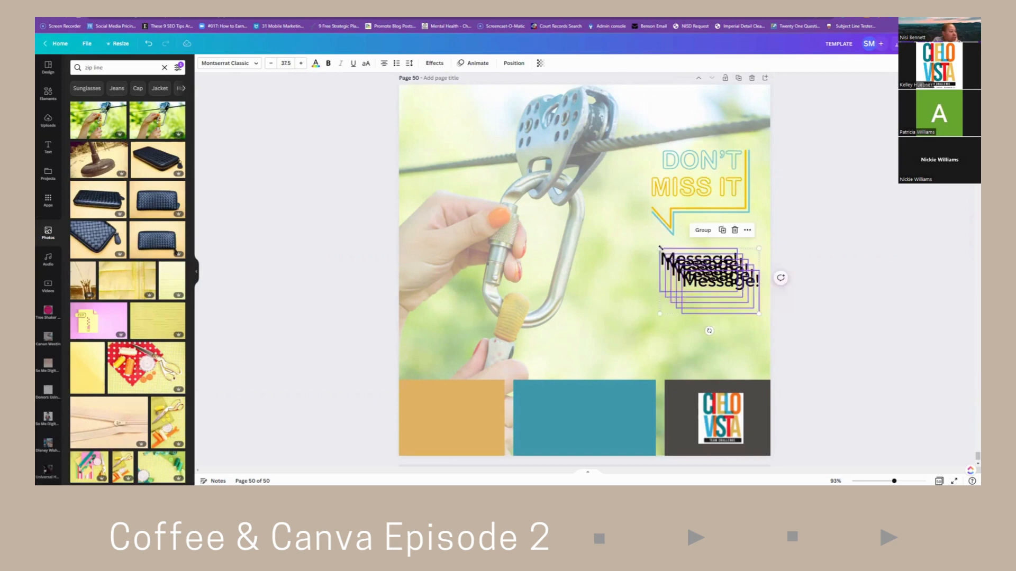
left_click(514, 63)
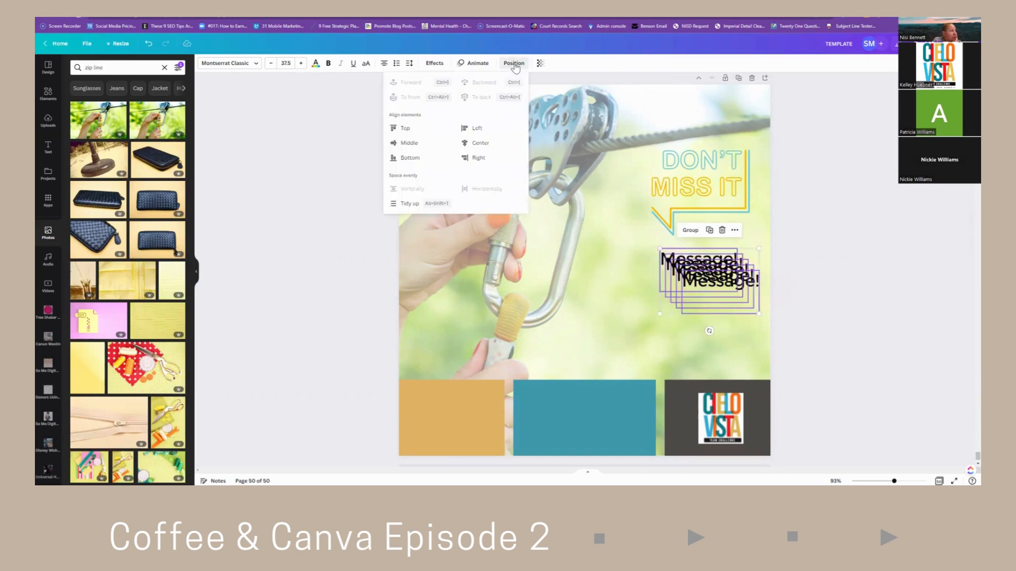
left_click(406, 204)
left_click_drag(711, 313, 709, 380)
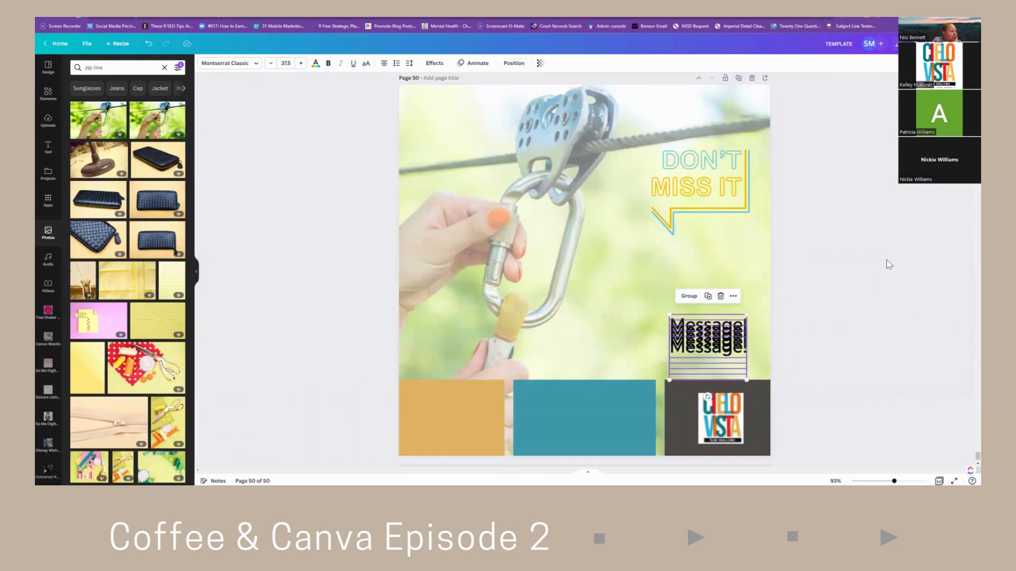
left_click(837, 280)
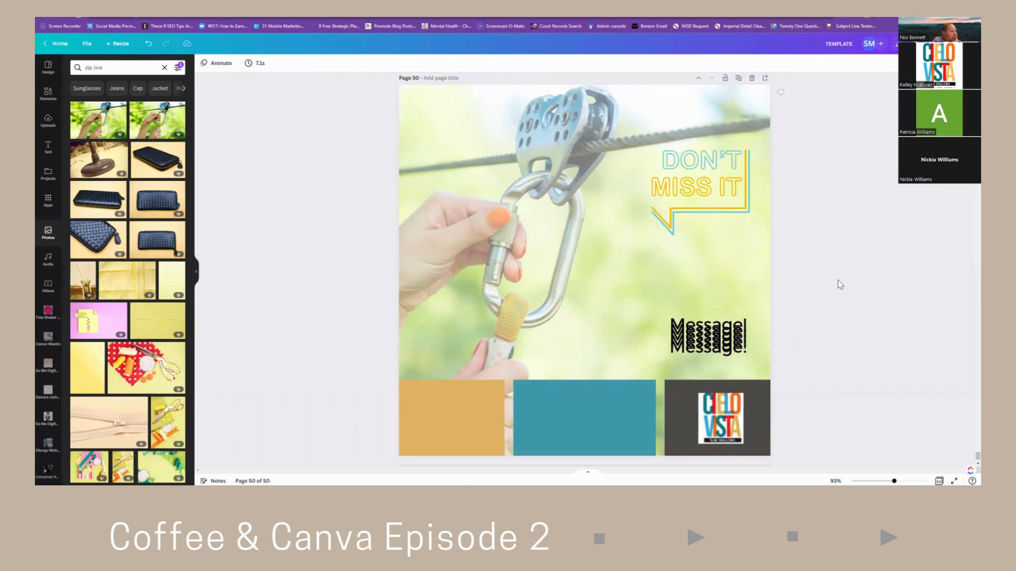
Spread the stacked "Message!" texts apart vertically into separate lines below the speech bubble.
left_click(709, 322)
left_click_drag(712, 316, 711, 266)
left_click_drag(717, 321, 718, 277)
left_click(727, 332)
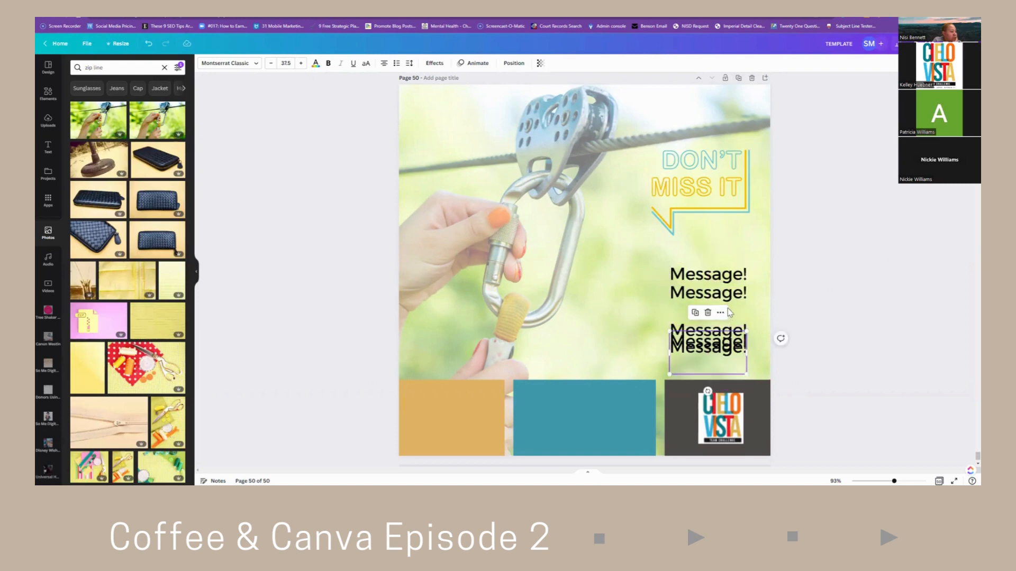
left_click_drag(730, 333, 730, 305)
left_click(848, 296)
left_click(669, 186)
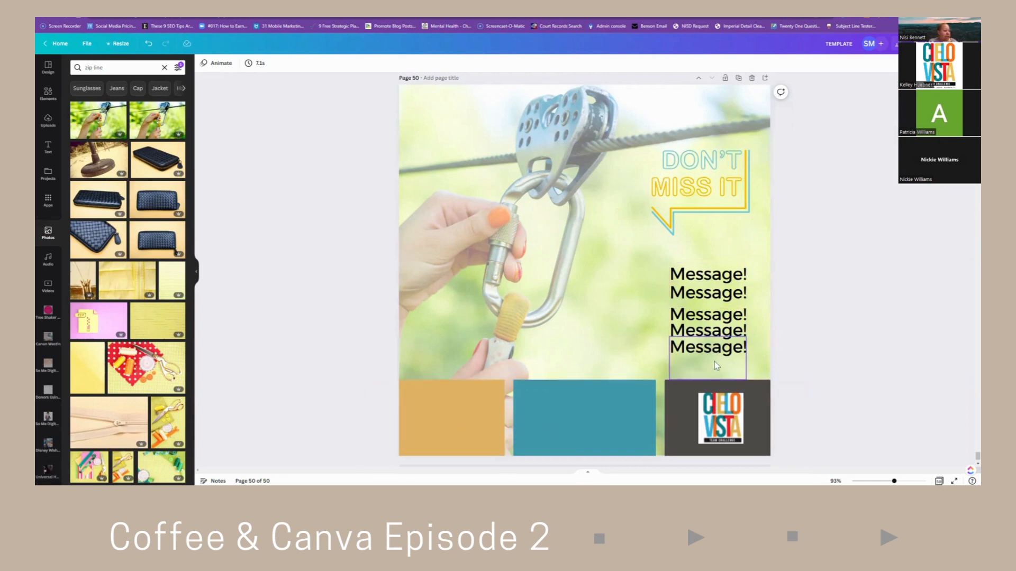
Move the lowest "Message!" text onto the orange square and change its wording to "Contact!".
left_click(698, 363)
left_click_drag(714, 347, 458, 397)
double_click(458, 398)
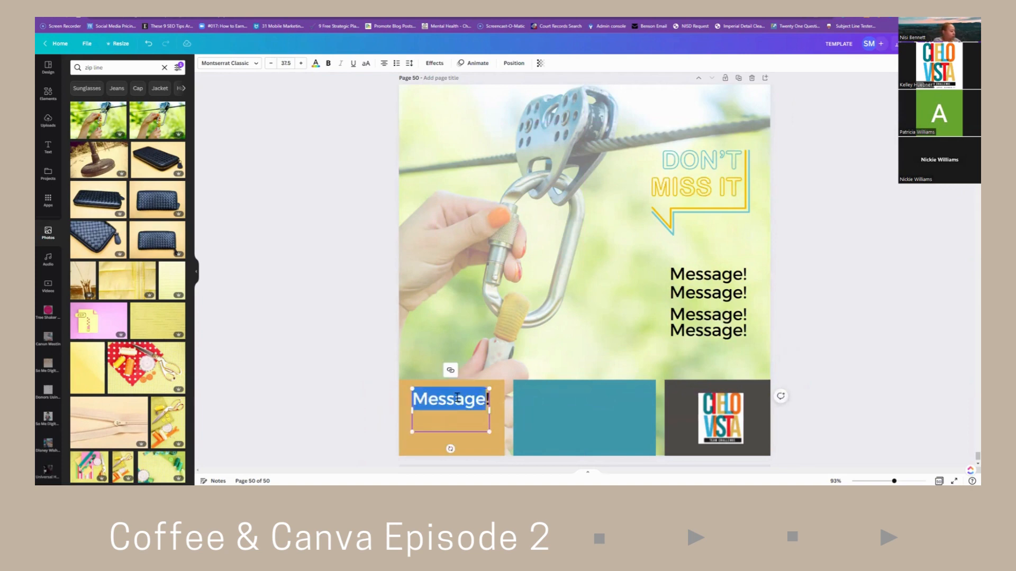
type("Contactr!")
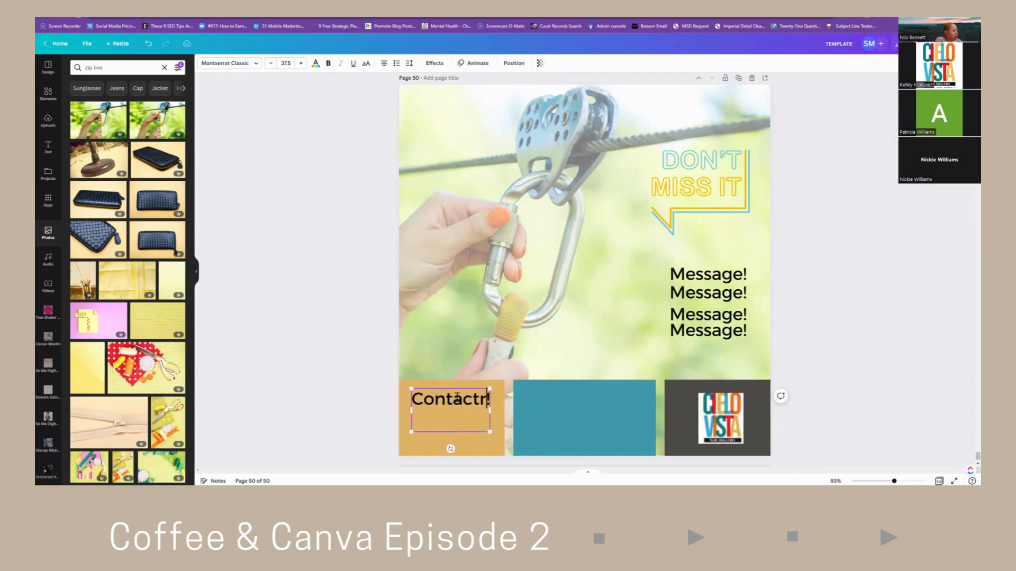
key("BackSpace")
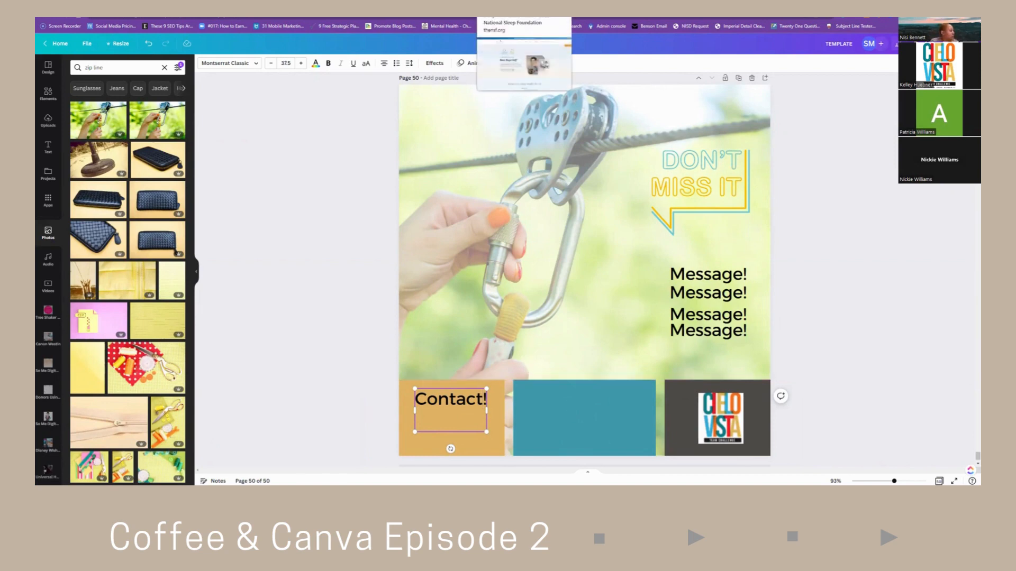
Clear the "zip line" photo search and look through the added apps for a QR code generator.
scroll(41, 289, "down", 5)
scroll(41, 288, "down", 6)
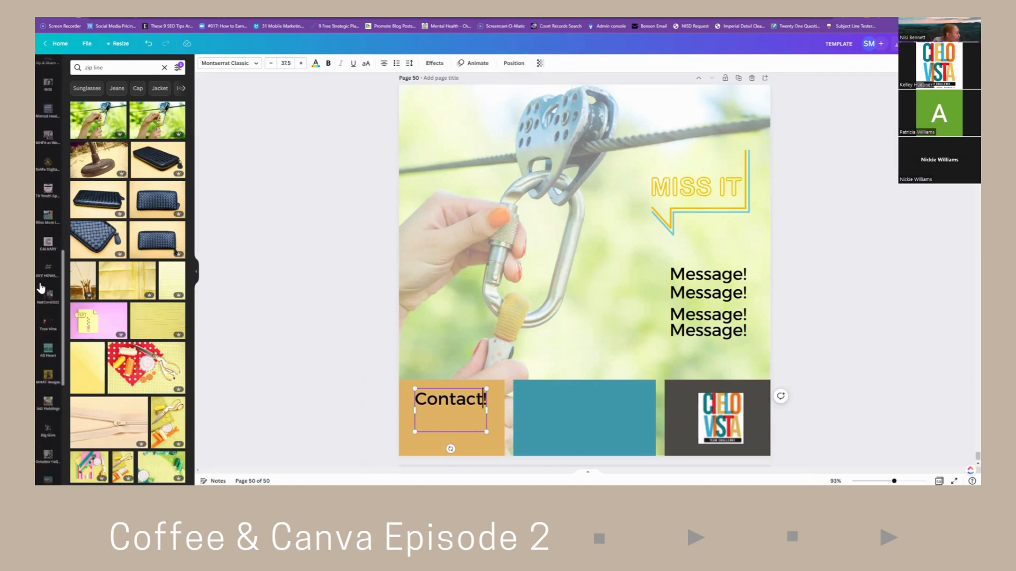
scroll(41, 288, "down", 4)
scroll(41, 288, "down", 2)
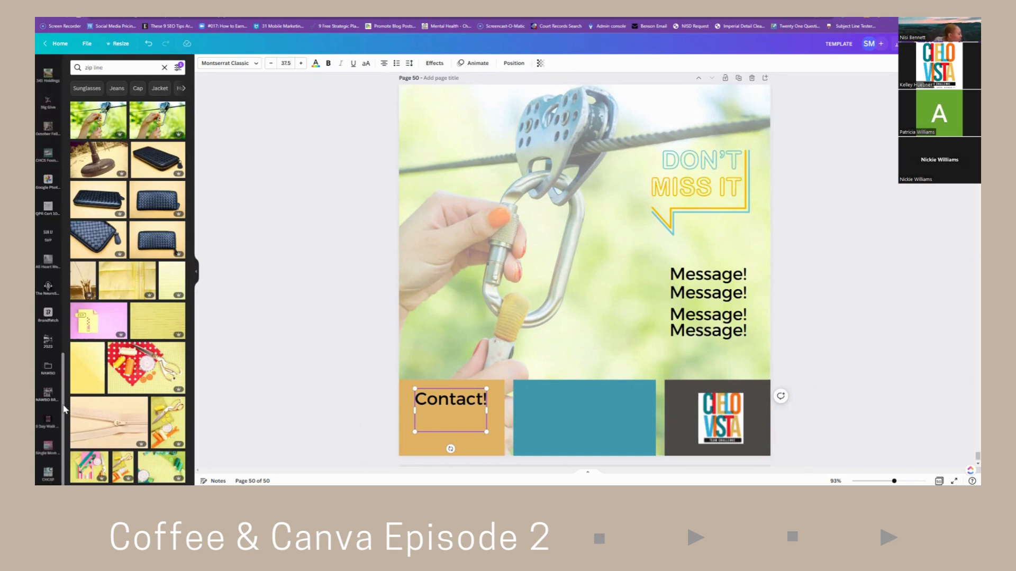
scroll(59, 407, "up", 2)
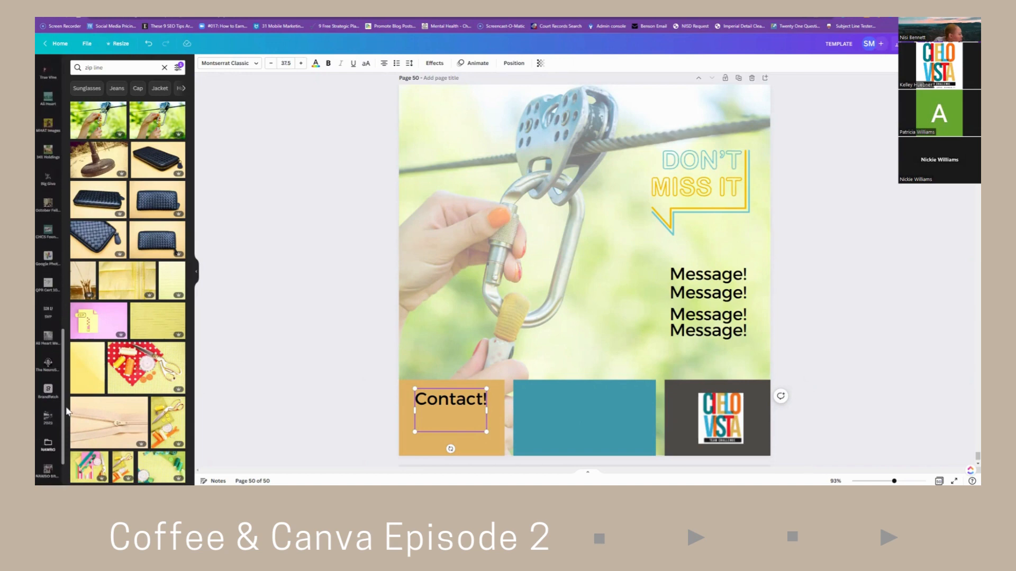
scroll(55, 391, "up", 3)
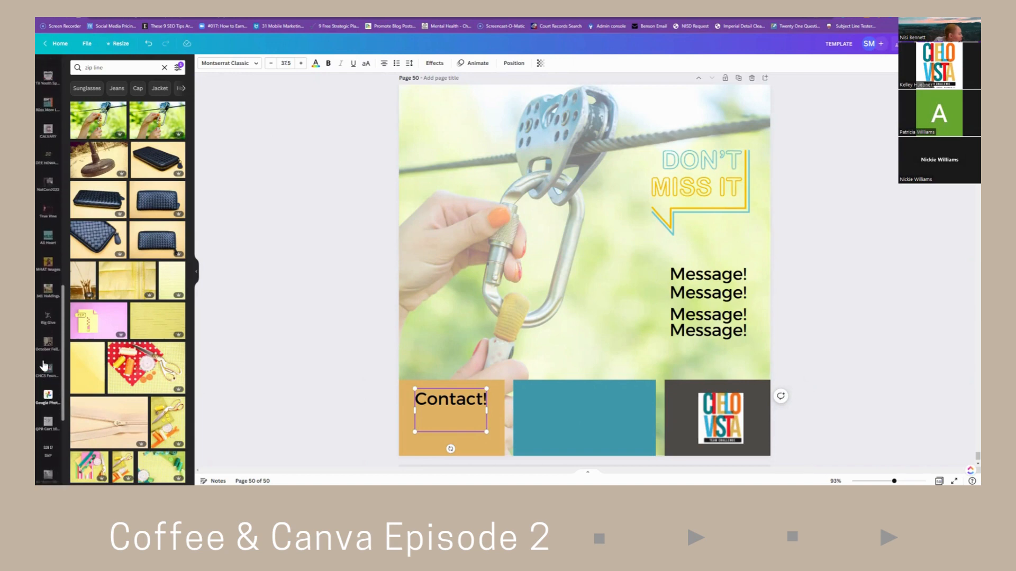
scroll(45, 365, "up", 6)
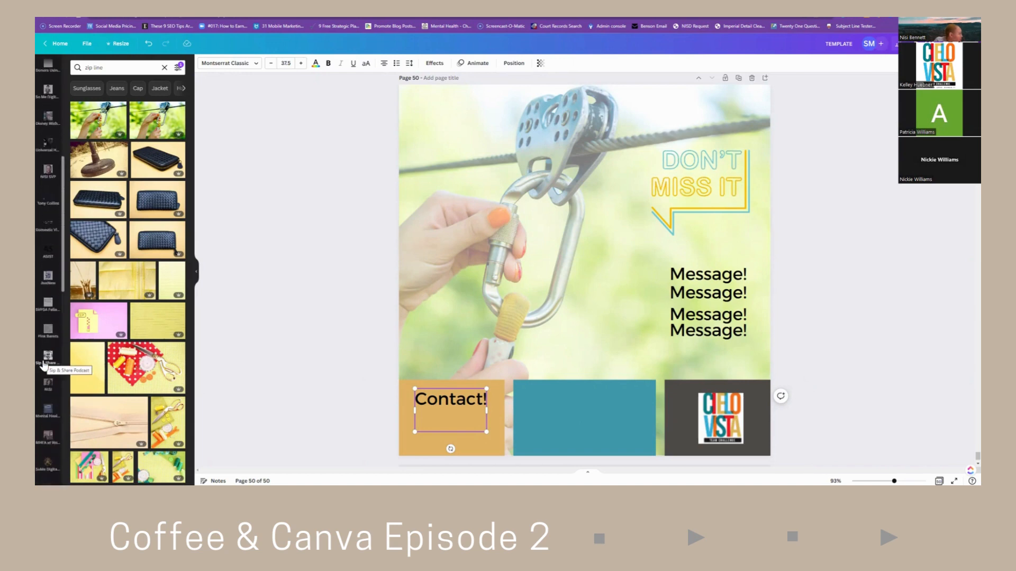
scroll(48, 367, "up", 1)
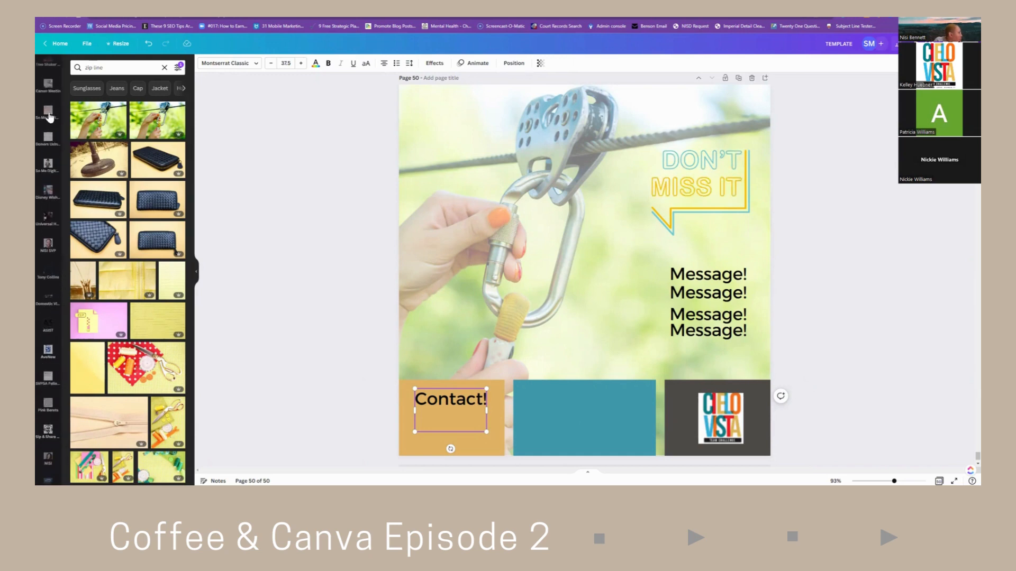
scroll(53, 93, "up", 4)
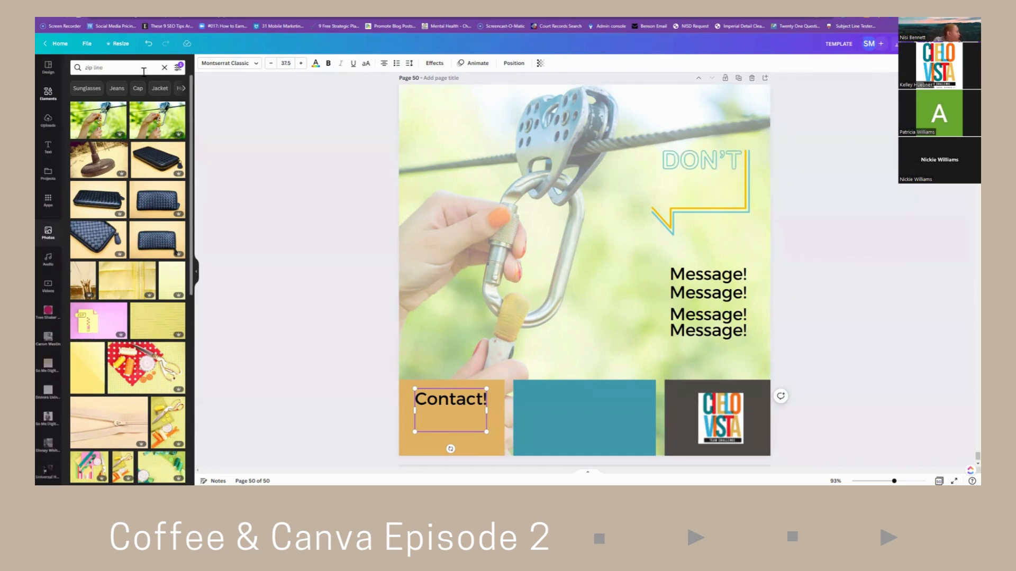
left_click(164, 68)
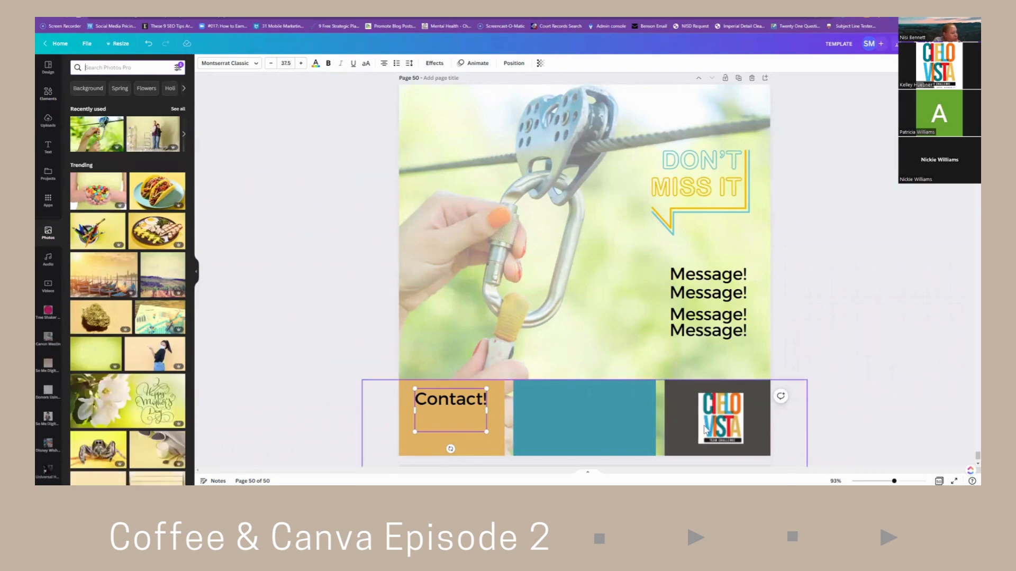
scroll(48, 402, "down", 1)
scroll(48, 407, "down", 6)
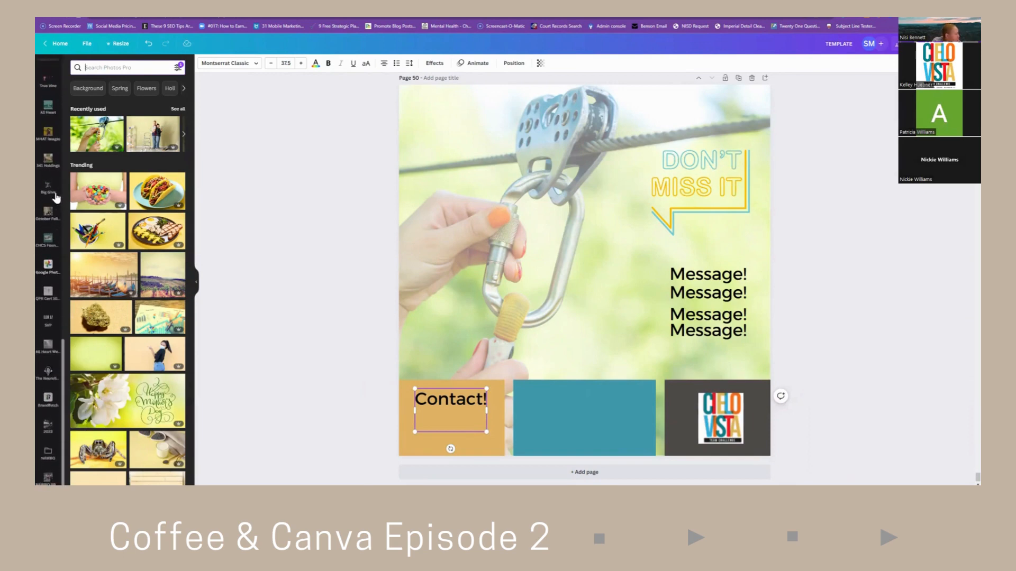
scroll(53, 196, "up", 5)
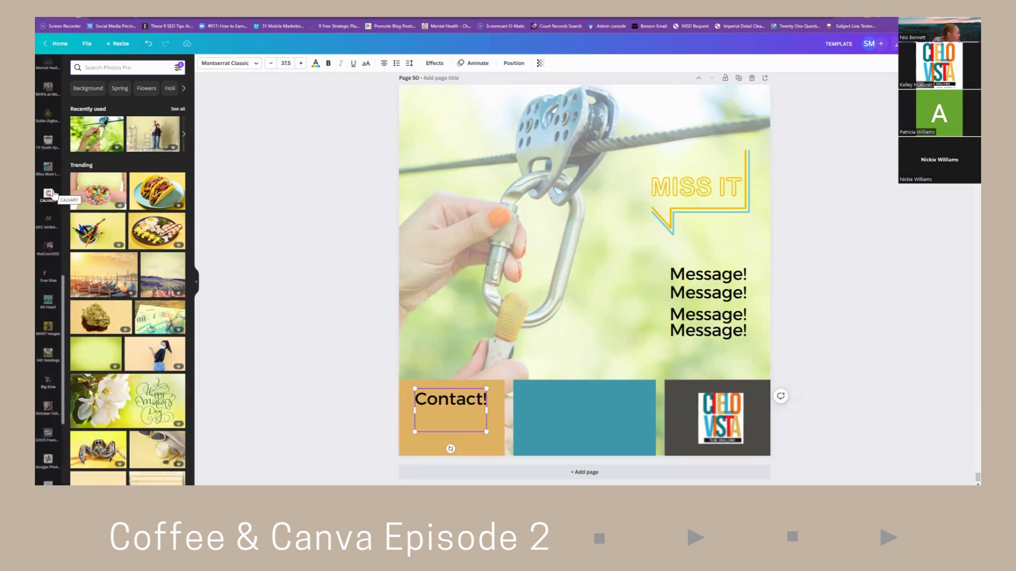
scroll(50, 195, "up", 5)
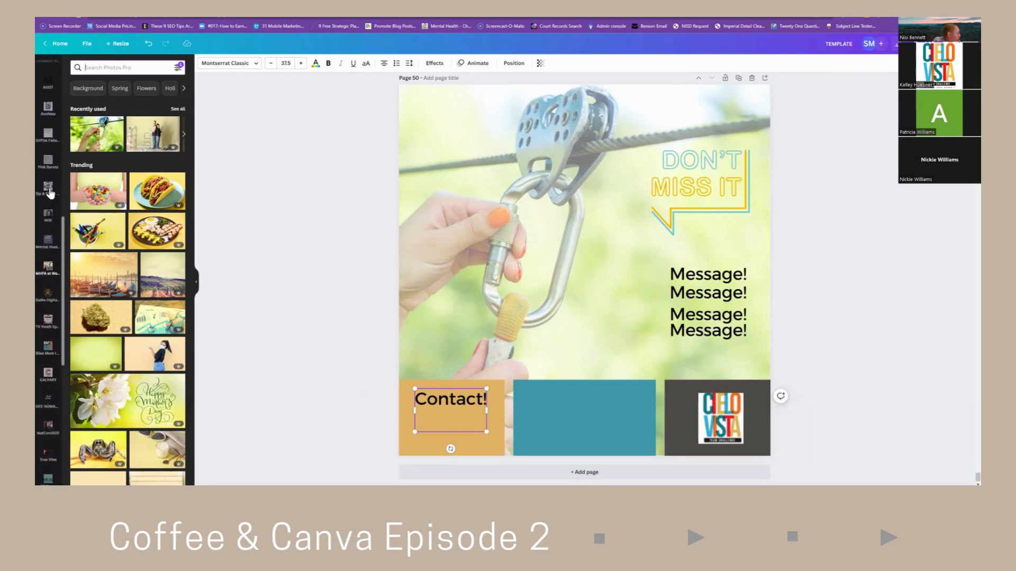
scroll(50, 194, "up", 3)
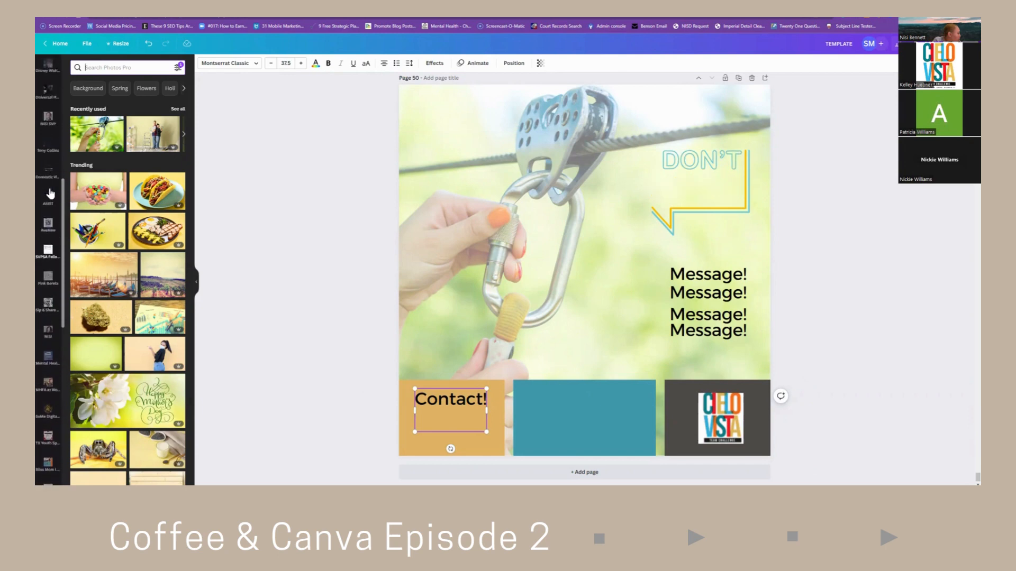
scroll(50, 194, "up", 3)
scroll(50, 203, "down", 3)
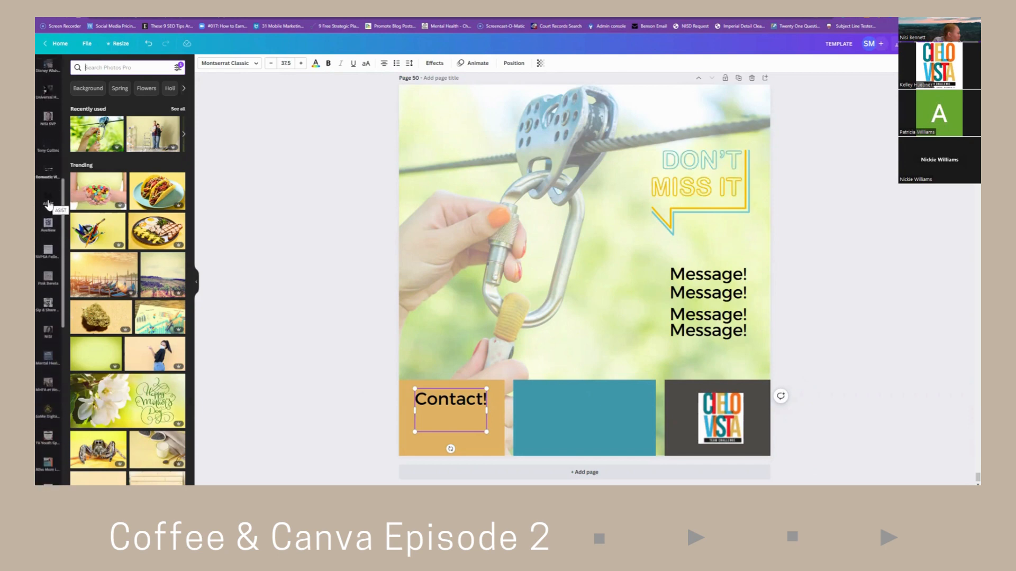
scroll(48, 228, "down", 4)
scroll(47, 238, "up", 10)
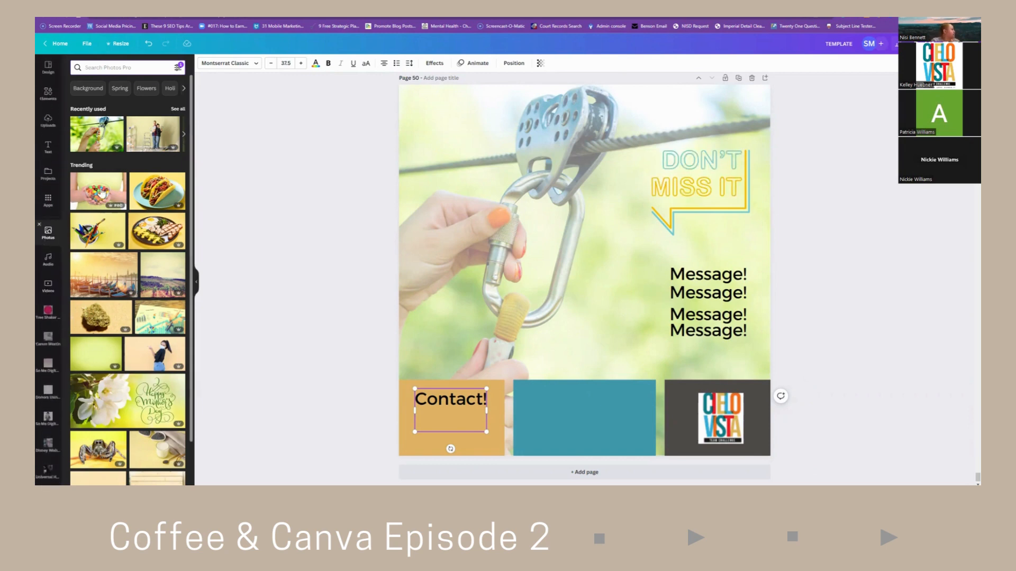
Find the QR Code app among the popular Canva apps and open it for use.
left_click(48, 94)
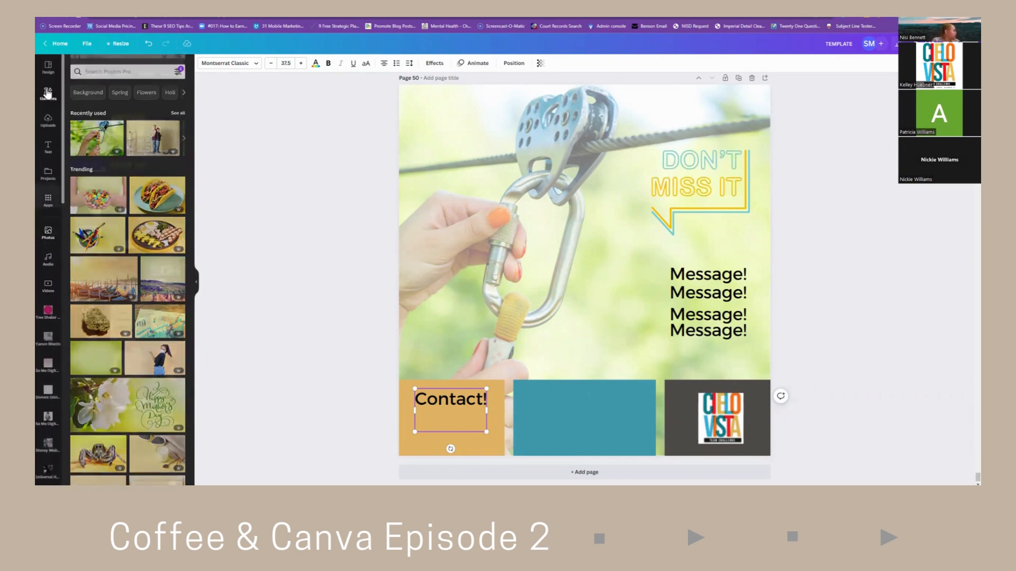
left_click(48, 200)
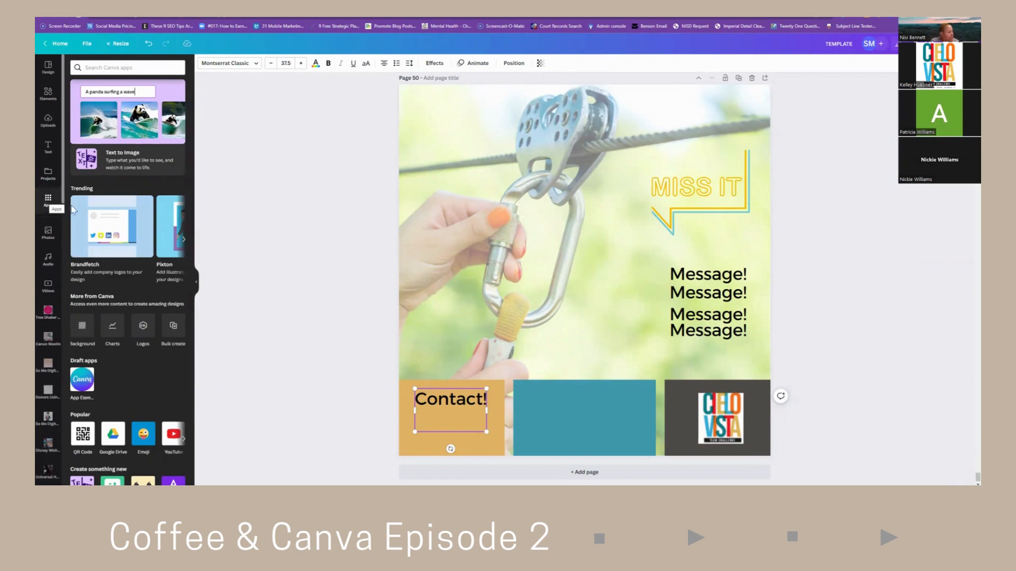
scroll(96, 276, "down", 4)
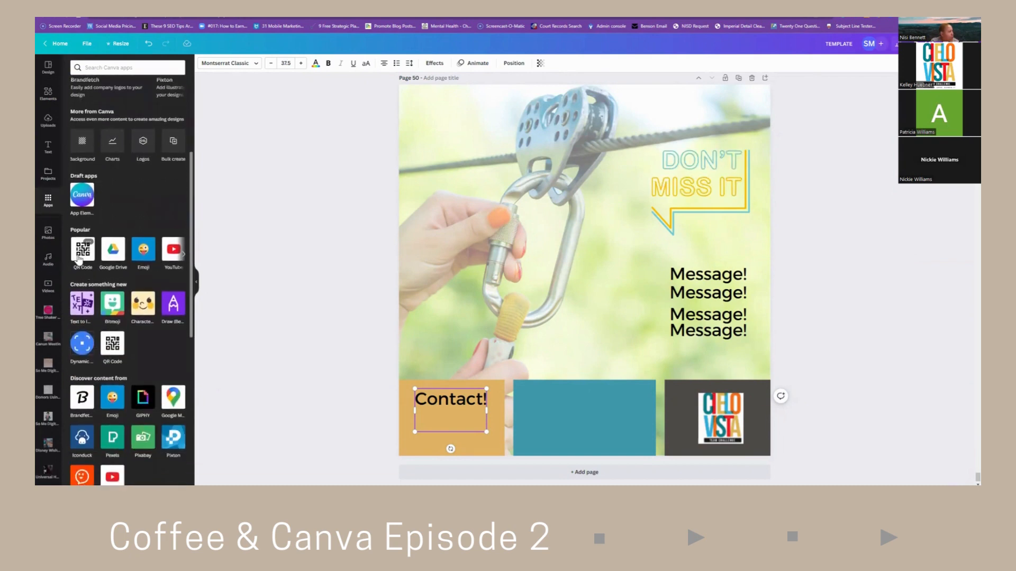
left_click(82, 253)
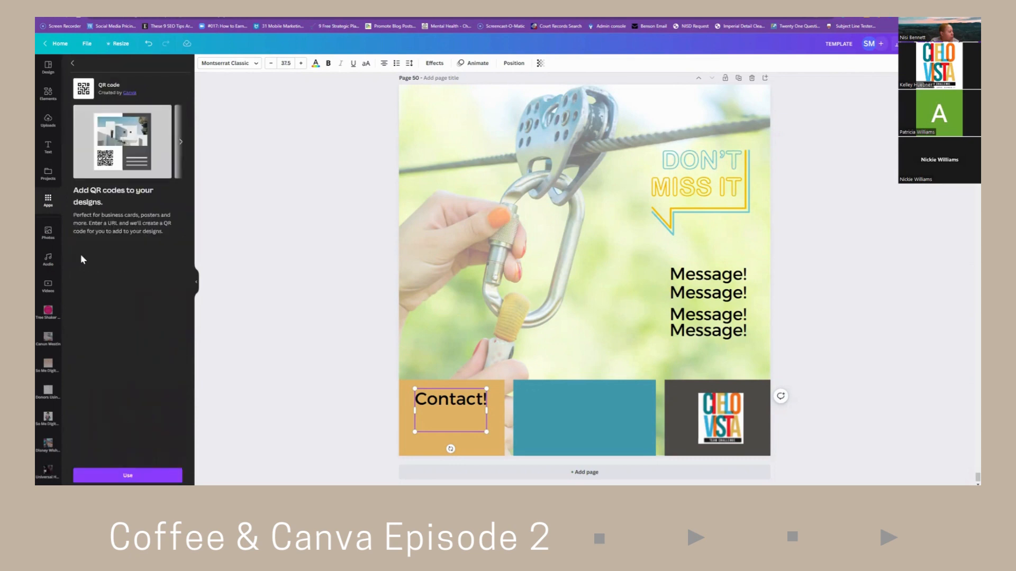
left_click(129, 475)
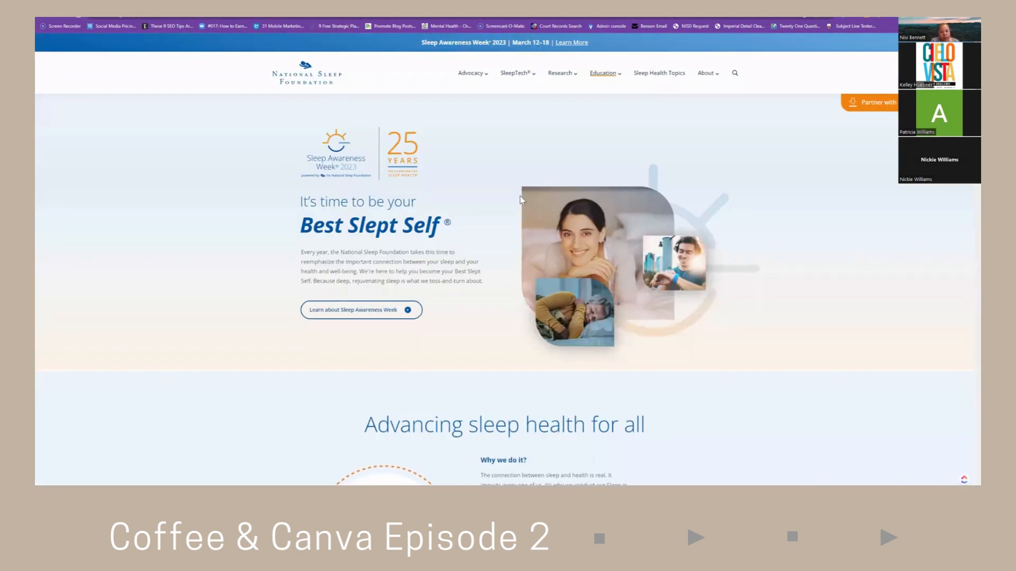
Copy the web address of the National Sleep Foundation page and generate a QR code from it on page 50.
right_click(141, 20)
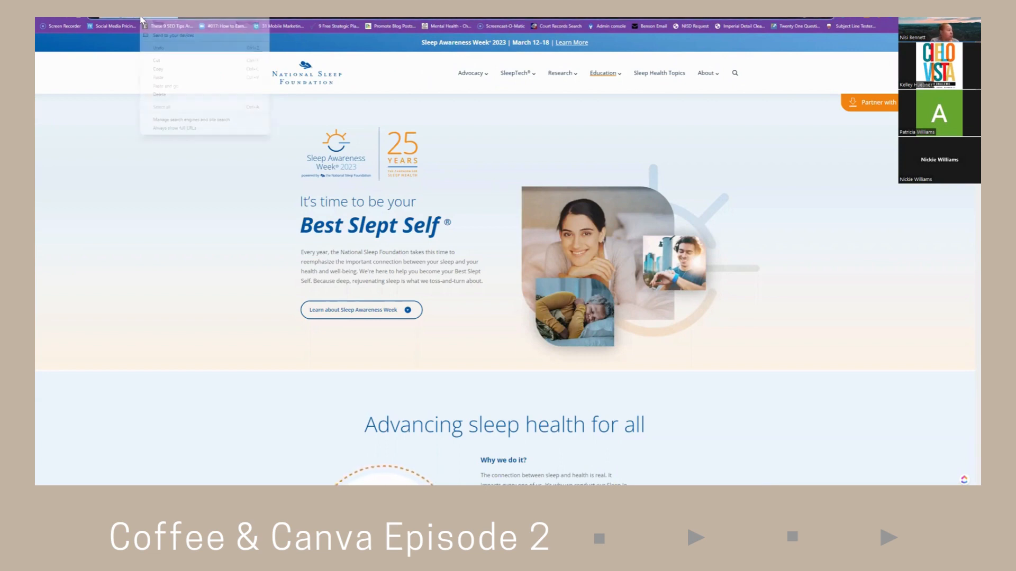
left_click(162, 71)
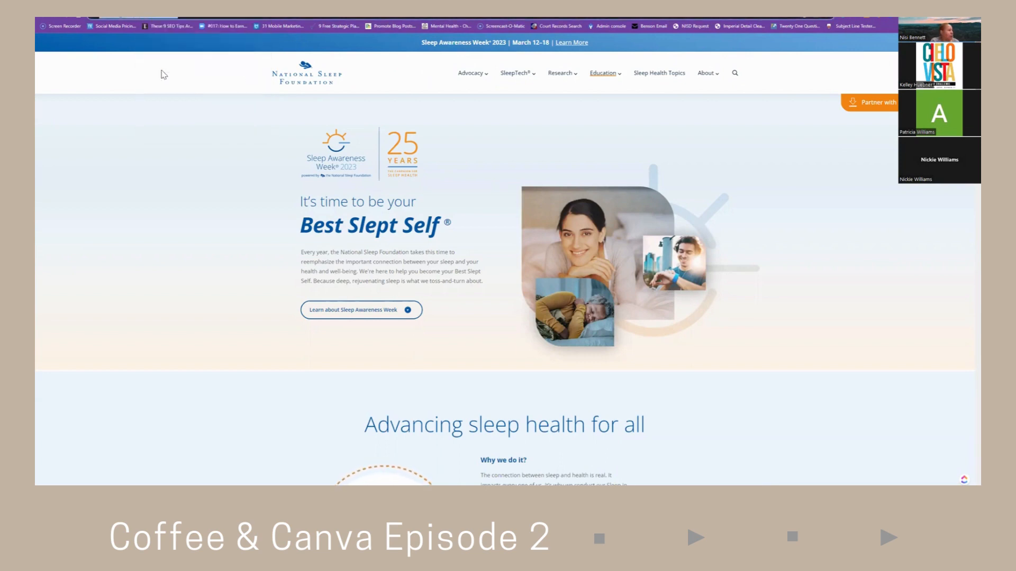
key("ctrl+Tab")
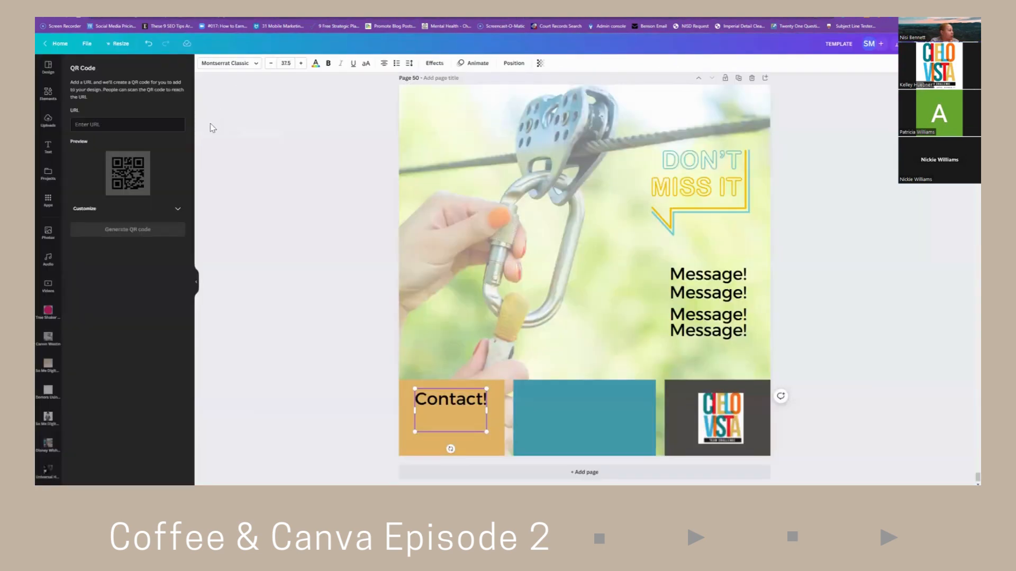
right_click(127, 125)
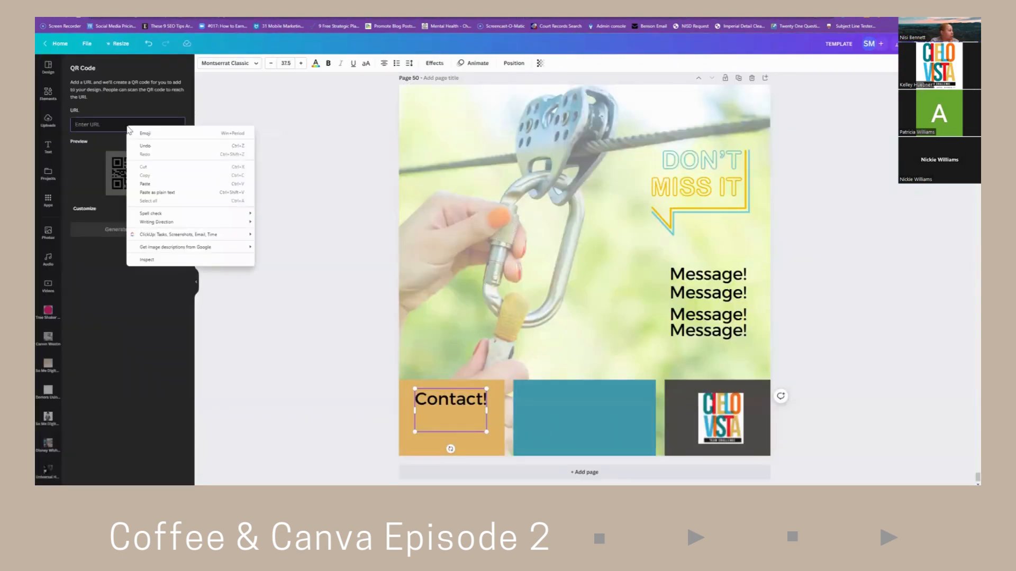
left_click(150, 186)
left_click(132, 229)
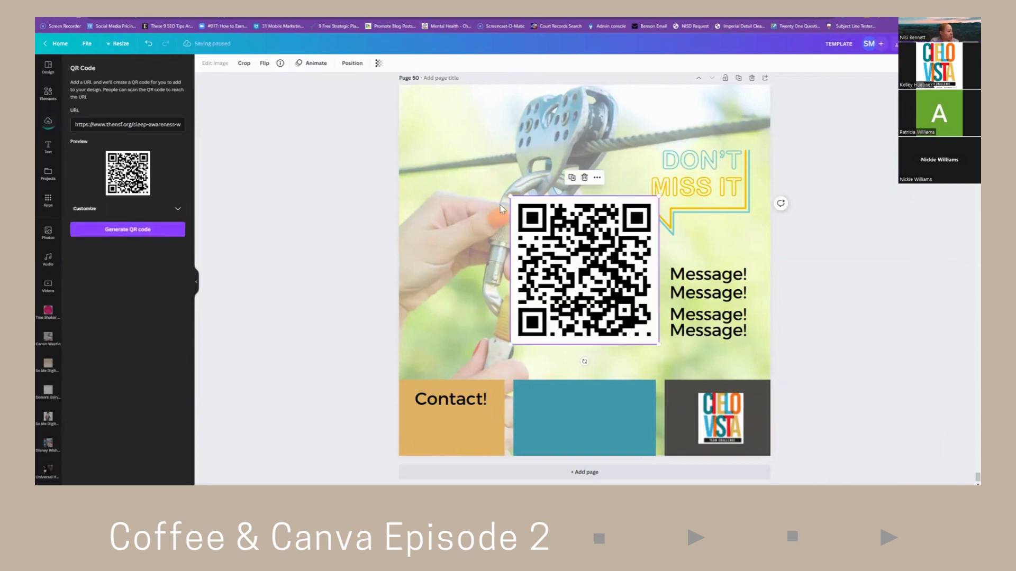
Shrink the QR code to about 142 × 142 and place it in the middle of the teal rectangle.
left_click_drag(510, 197, 608, 291)
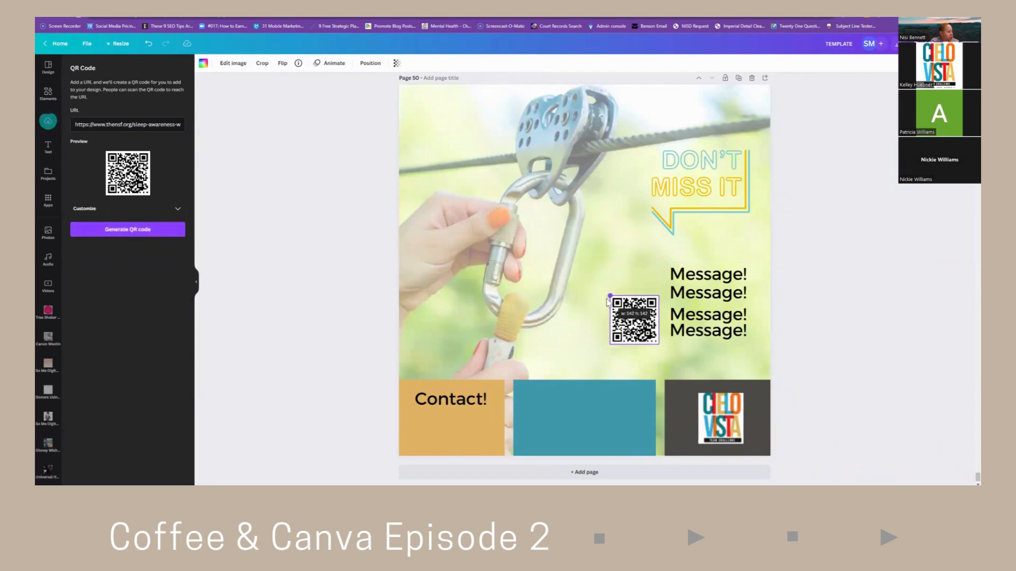
left_click_drag(615, 342, 567, 445)
left_click(867, 327)
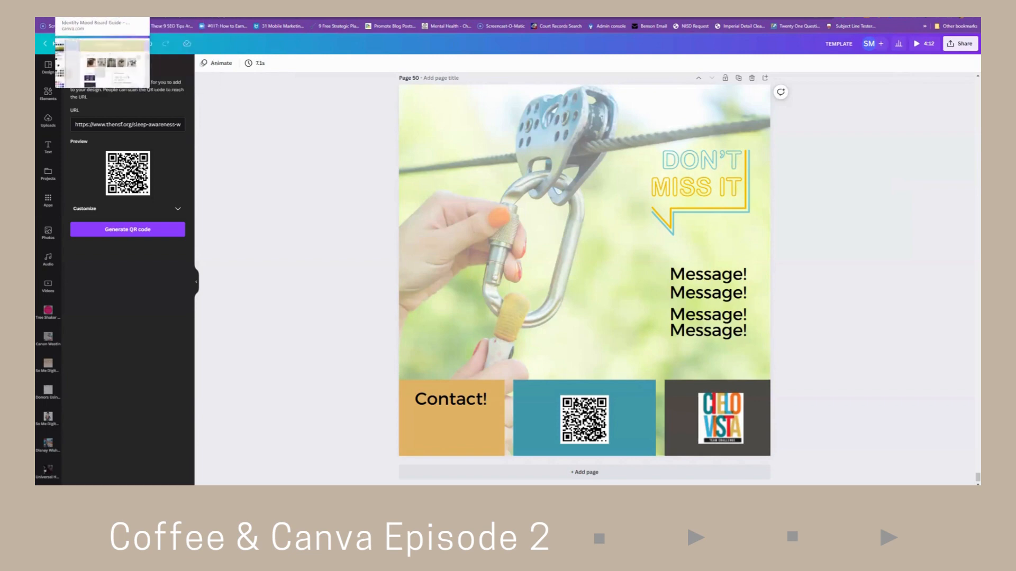
Create a new Doc from the Canva home page and have Magic Write answer "create 15 benefits of team building".
left_click(58, 17)
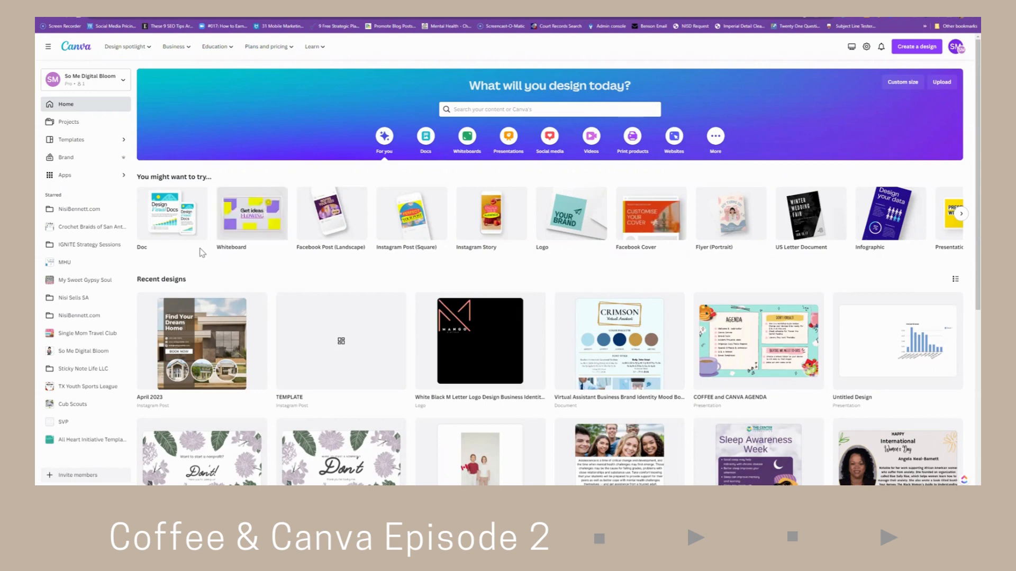
left_click(169, 216)
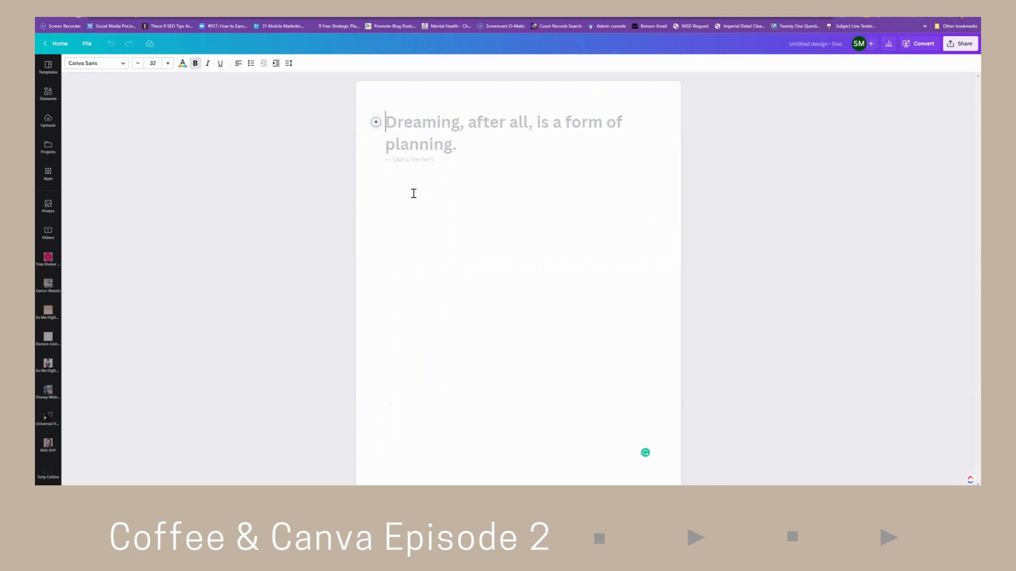
left_click(376, 123)
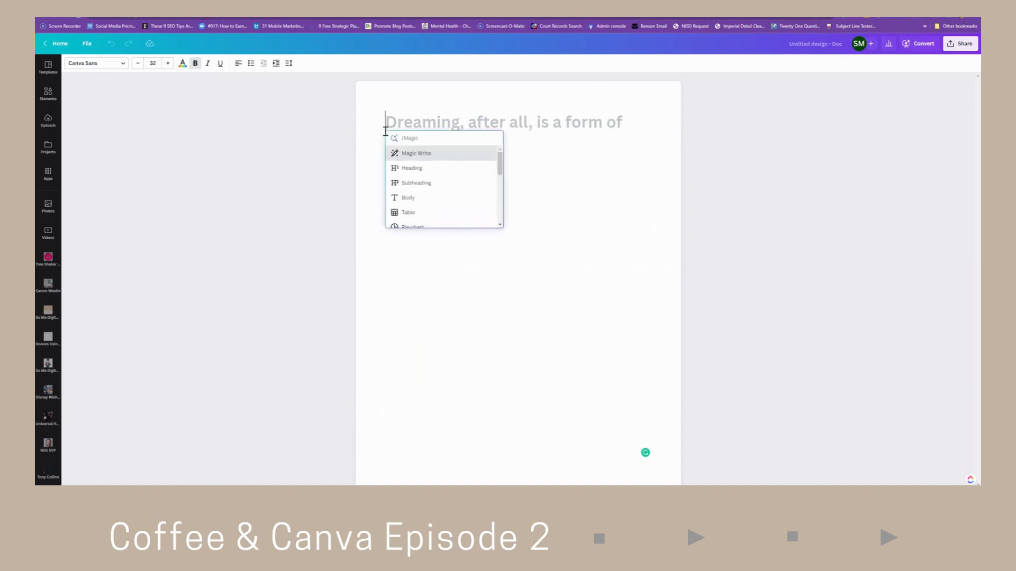
left_click(409, 155)
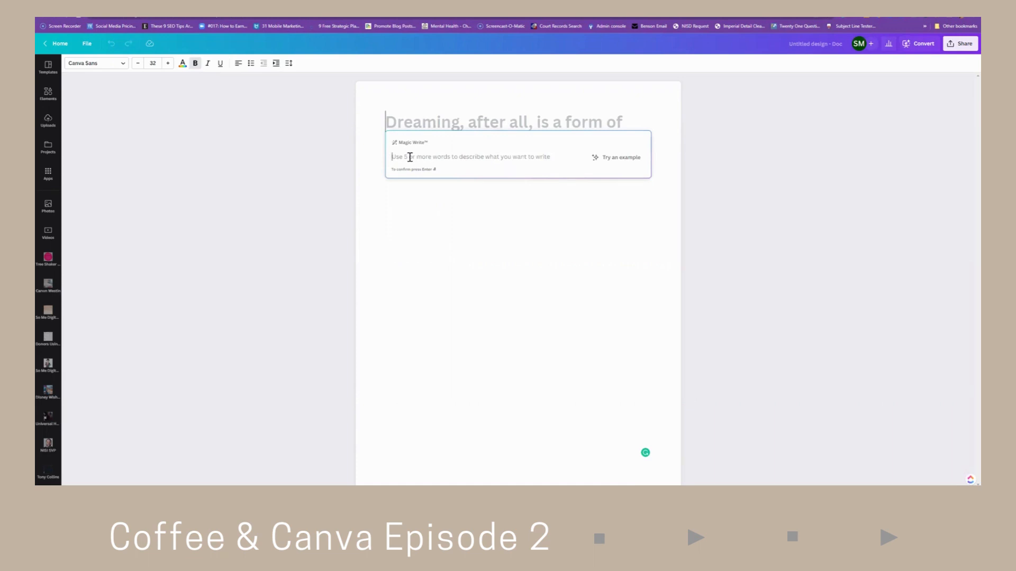
type("create")
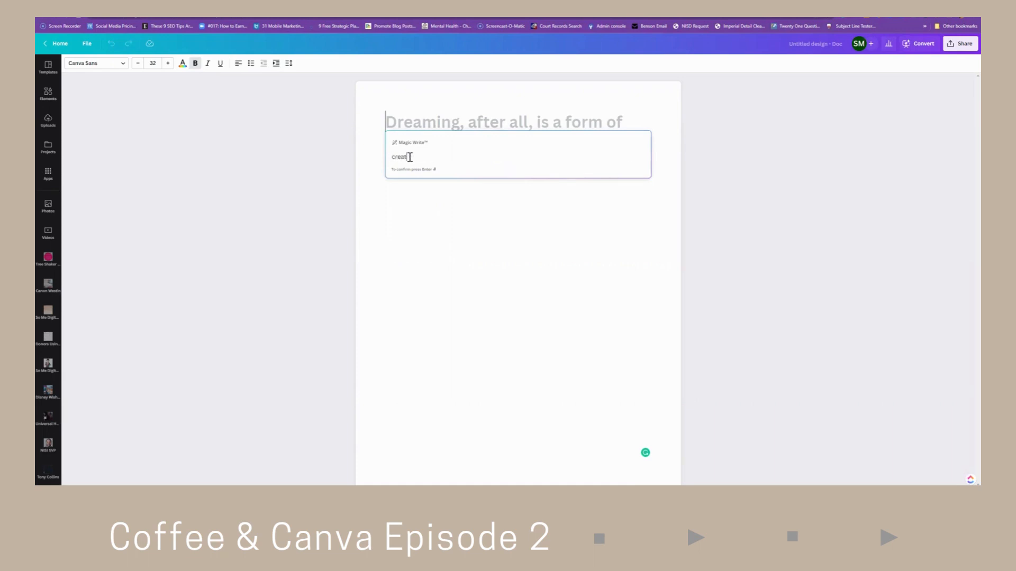
type(" 15 benefits")
type("of team building")
key("Return")
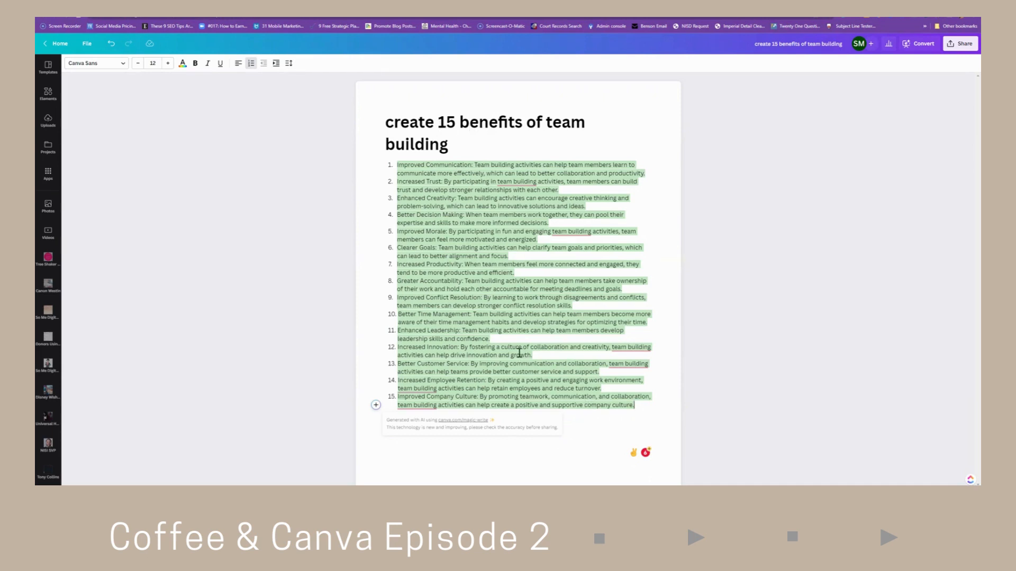
Add empty lines below the fifteenth benefit, ending the numbered list.
left_click(419, 164)
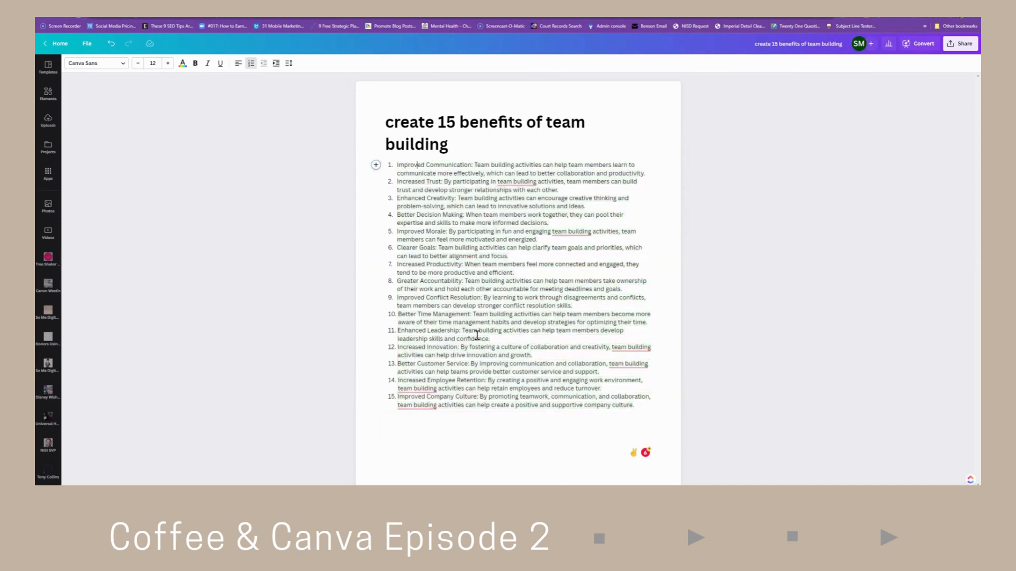
left_click_drag(636, 407, 402, 397)
right_click(402, 397)
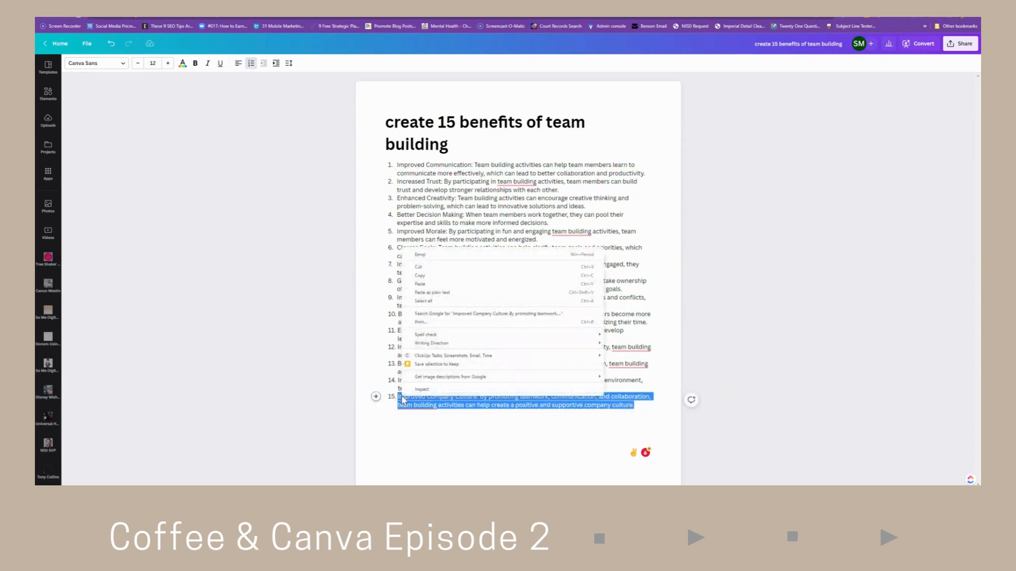
left_click(644, 407)
key("Return")
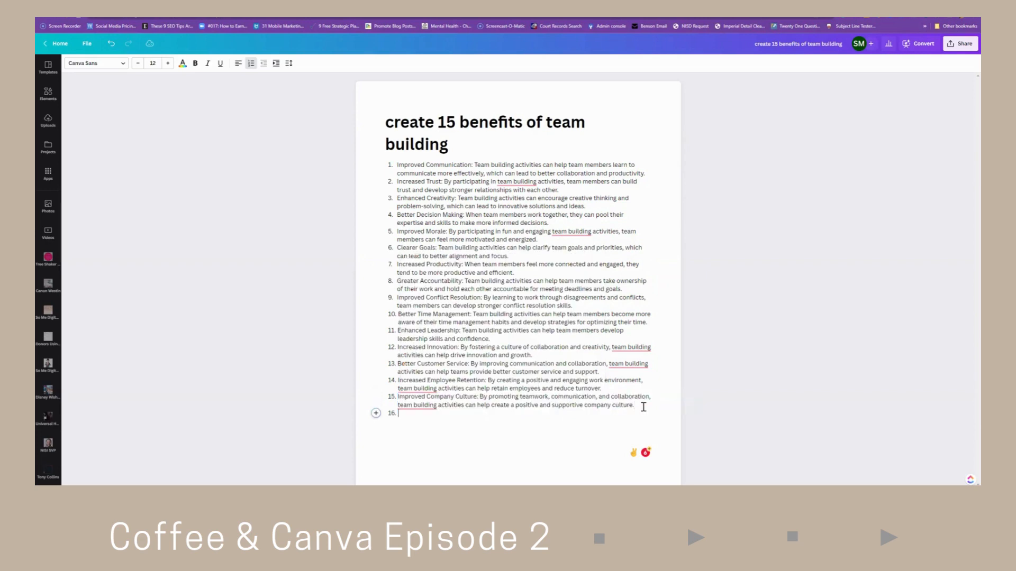
key("Return")
key("Return")
left_click(376, 434)
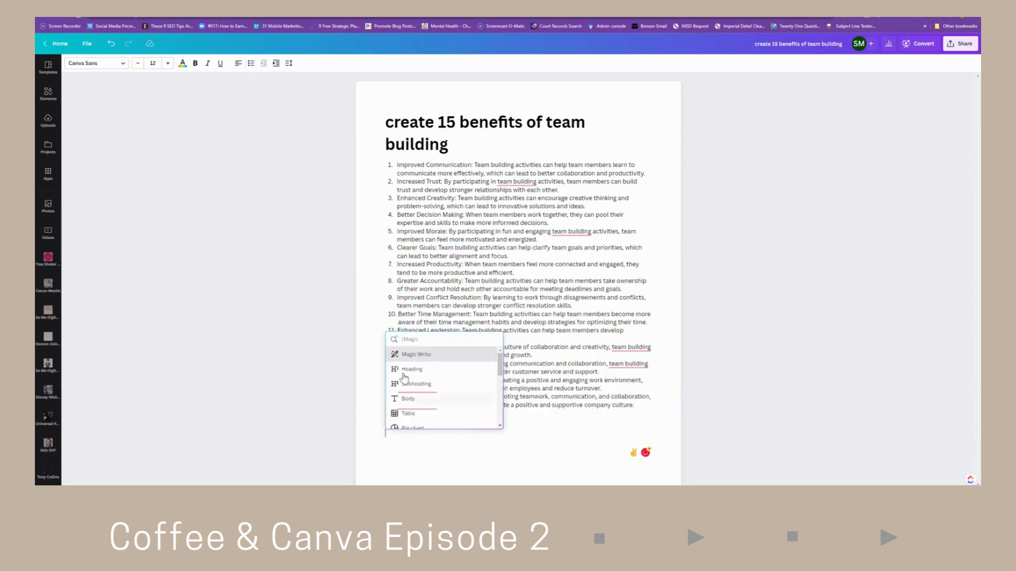
left_click(414, 359)
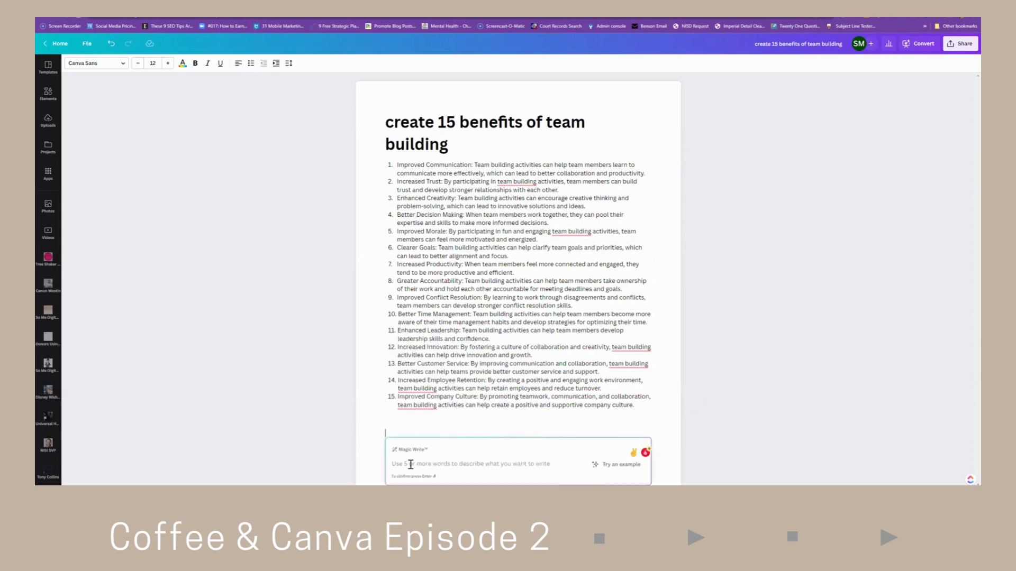
type("expand on this benefit in 5 ways")
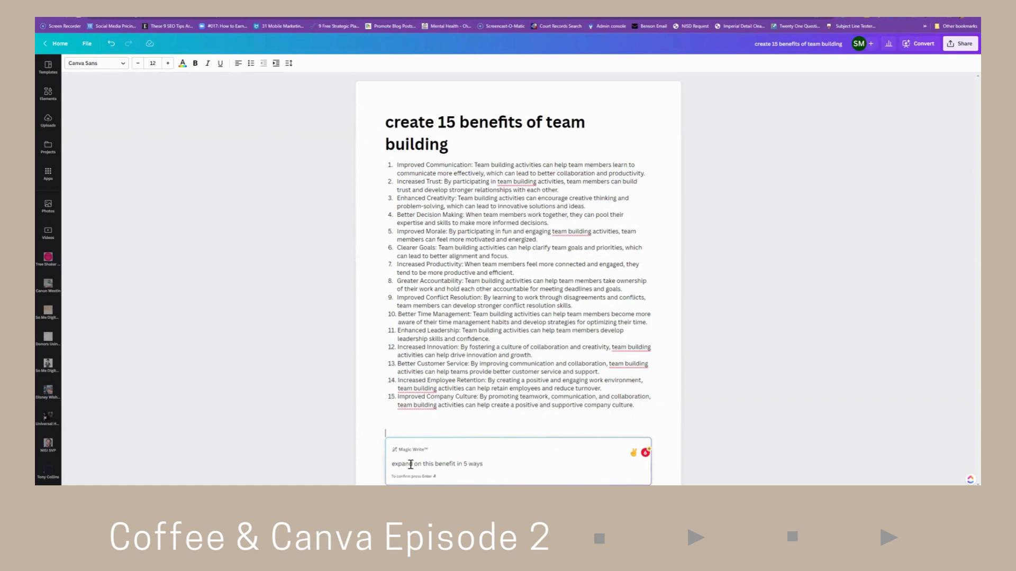
right_click(495, 464)
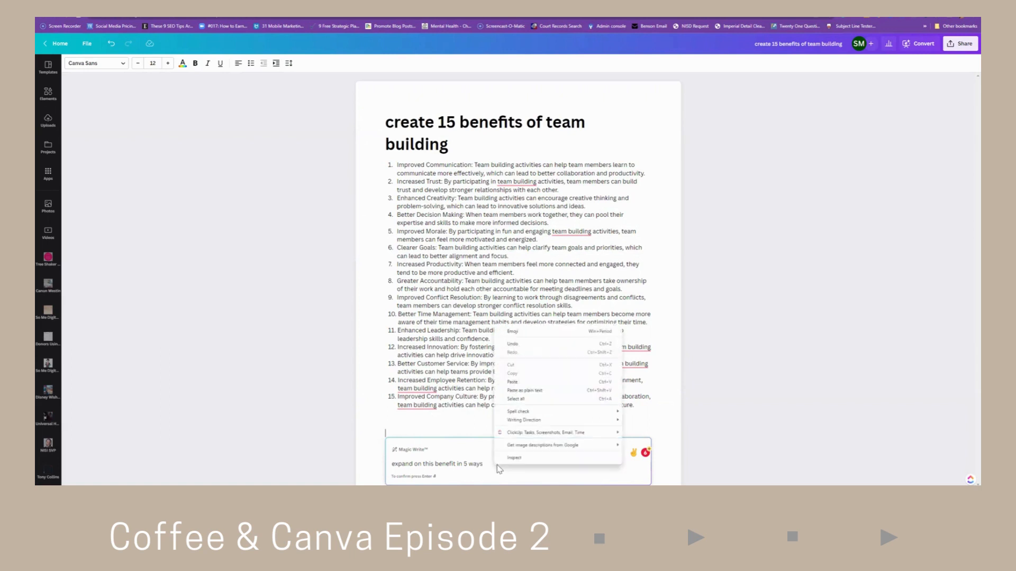
left_click(511, 391)
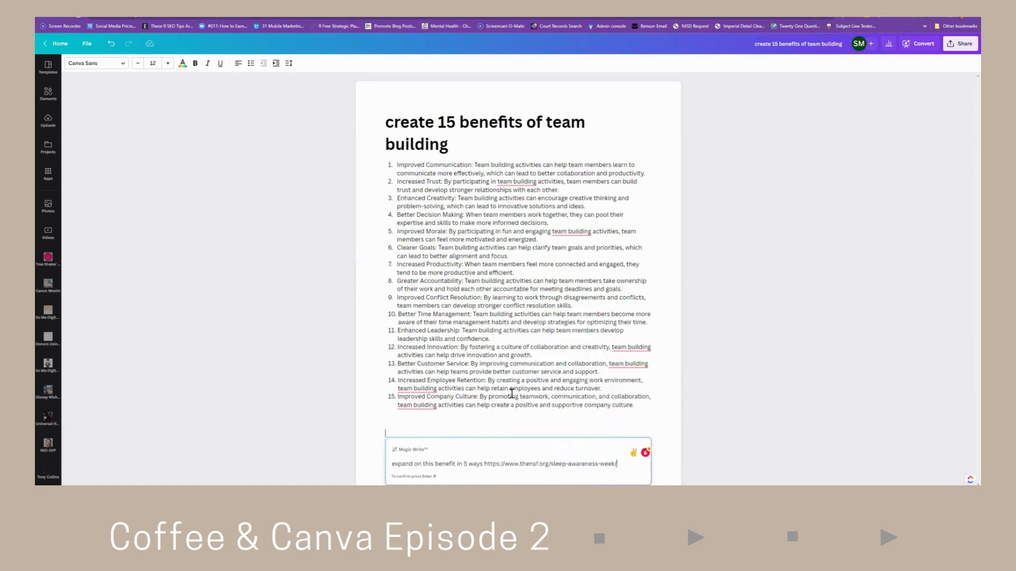
left_click_drag(618, 464, 484, 464)
key("BackSpace")
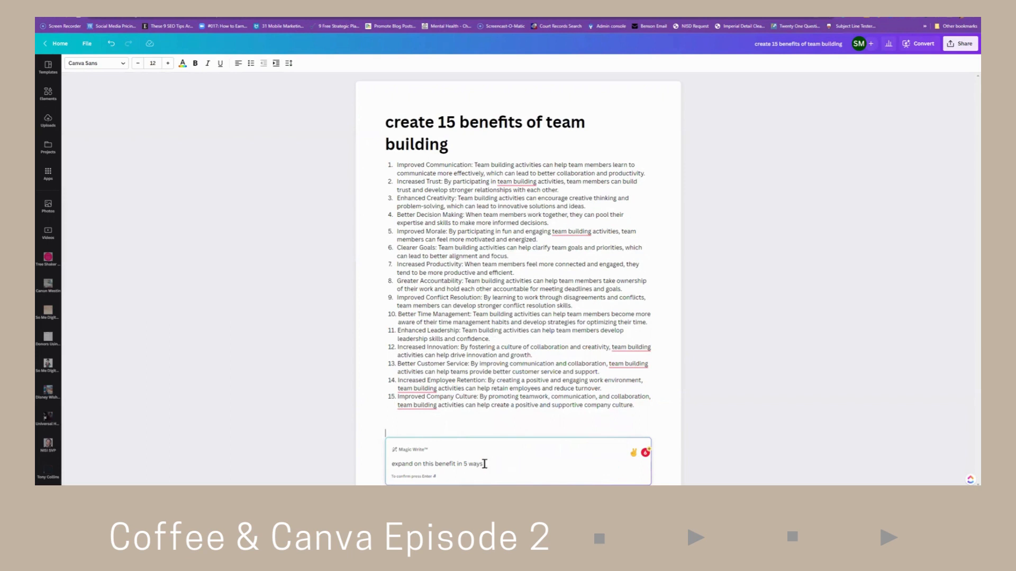
Copy the fifteenth benefit, Improved Company Culture, and paste it into a new Magic Write prompt below the list.
left_click_drag(638, 406, 402, 397)
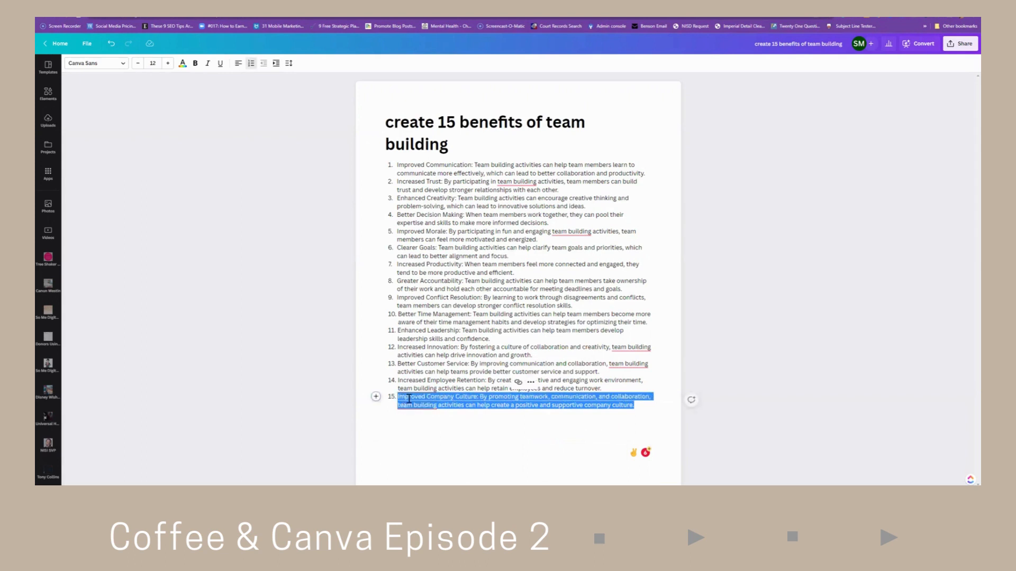
right_click(409, 398)
left_click(427, 279)
left_click(386, 431)
left_click(376, 434)
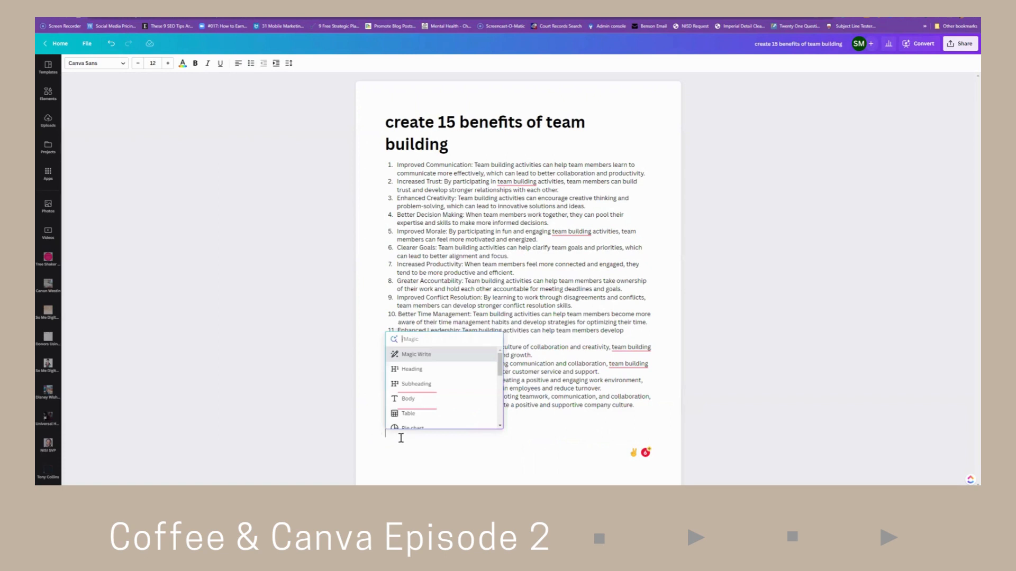
left_click(416, 352)
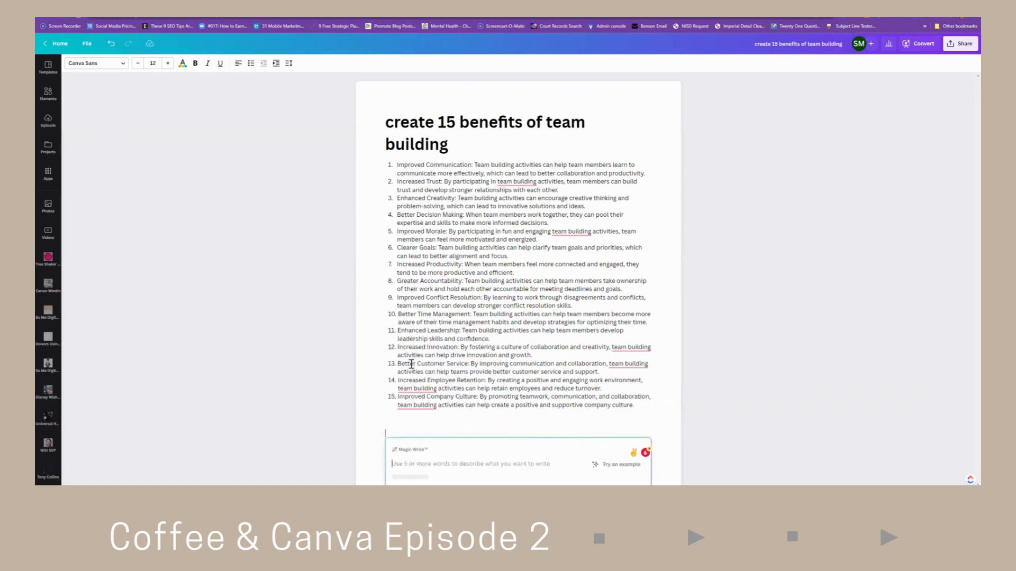
right_click(415, 465)
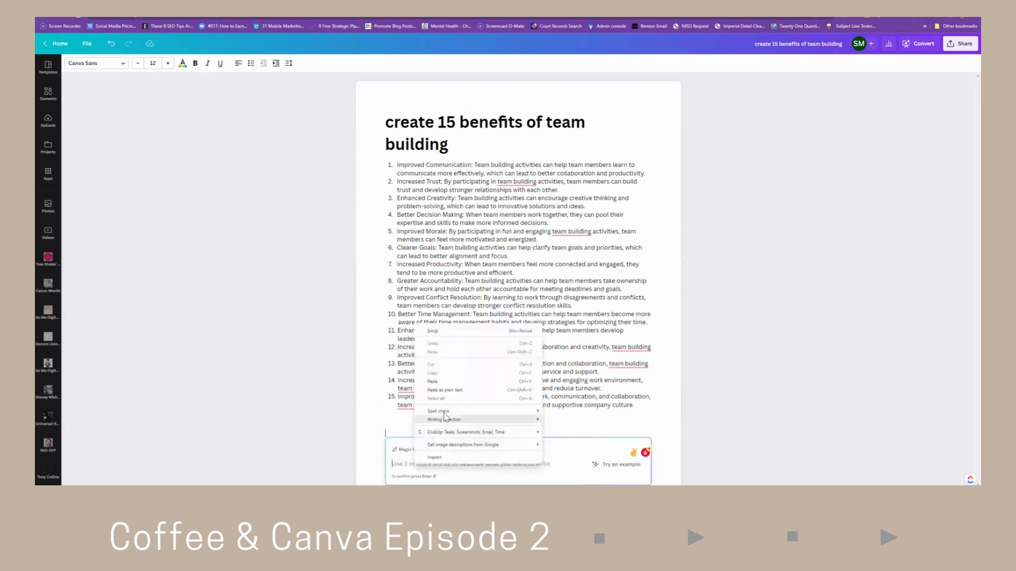
left_click(440, 387)
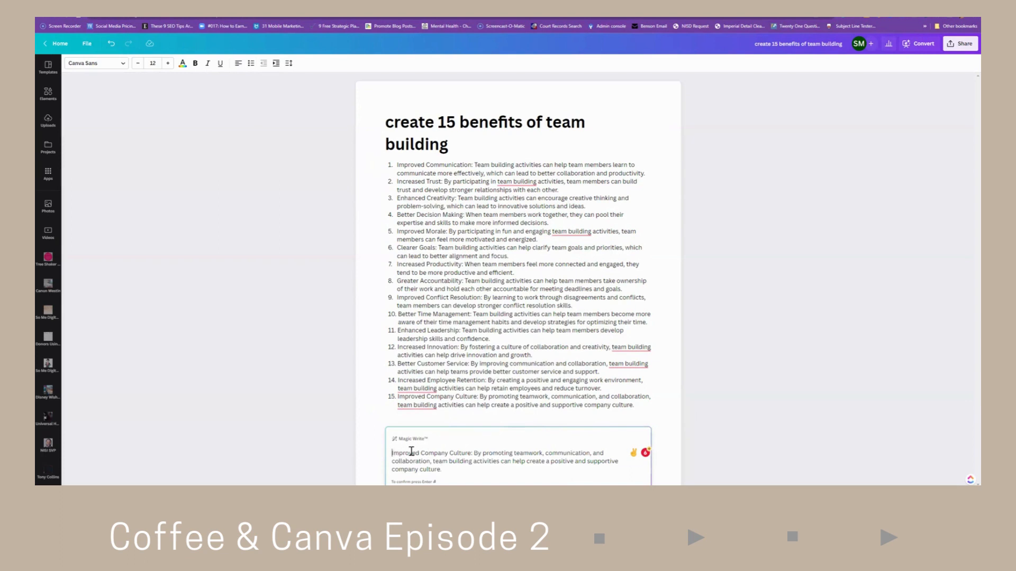
Put "Expand on this benefit in 5 ways:" before the pasted benefit and have Magic Write generate the text.
type("Expand on ")
type("this benefi")
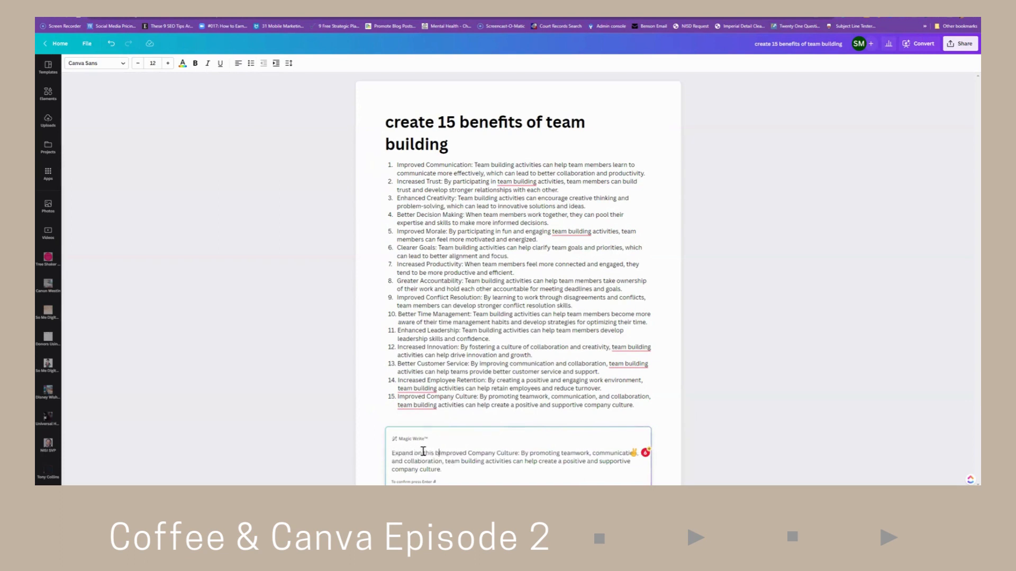
type("t in 5 ")
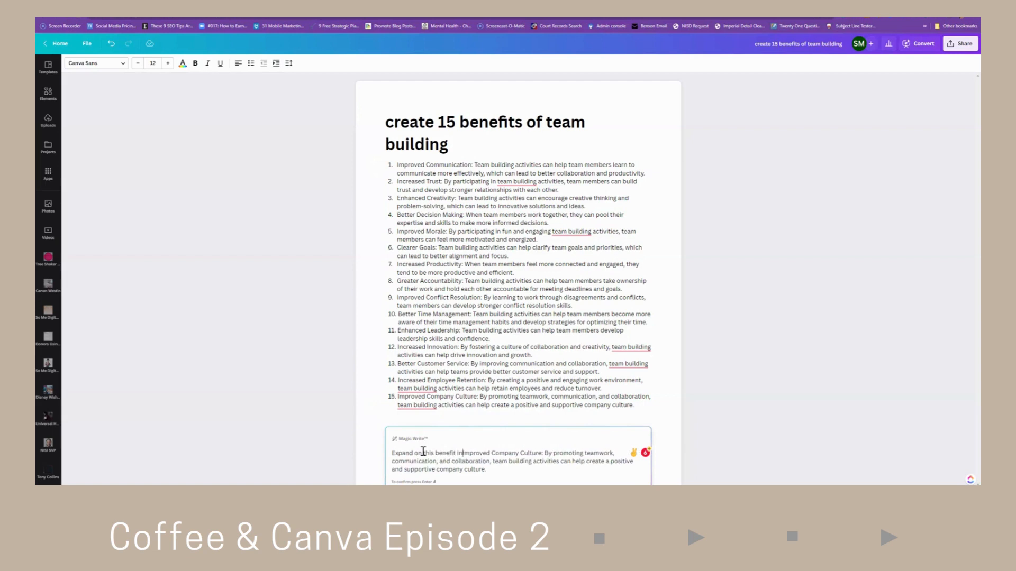
type("ways")
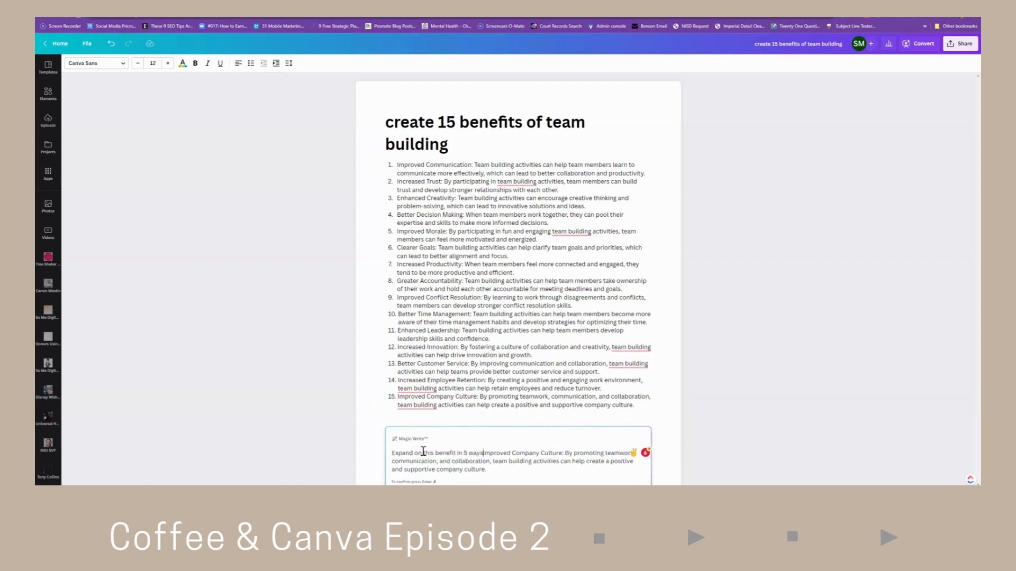
key("BackSpace")
type(":")
key("Return")
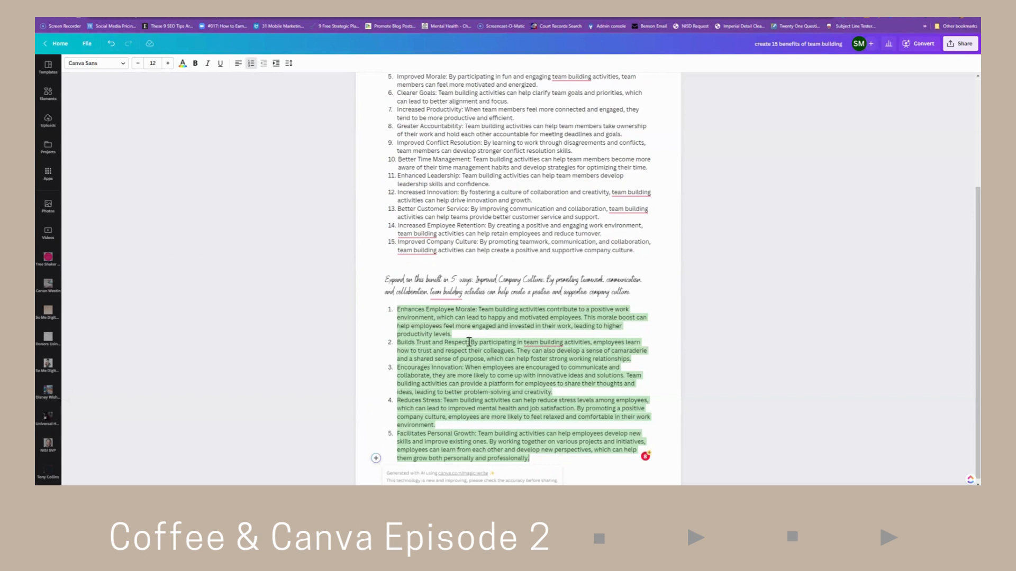
Start converting the Doc into a presentation and preview the full set of Your Brand designs.
scroll(467, 337, "up", 3)
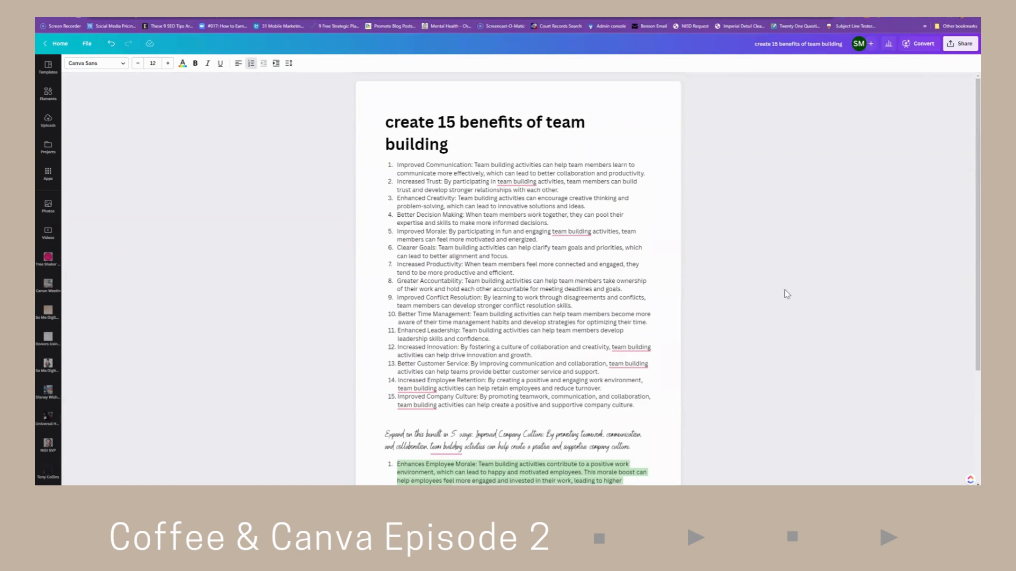
left_click(919, 46)
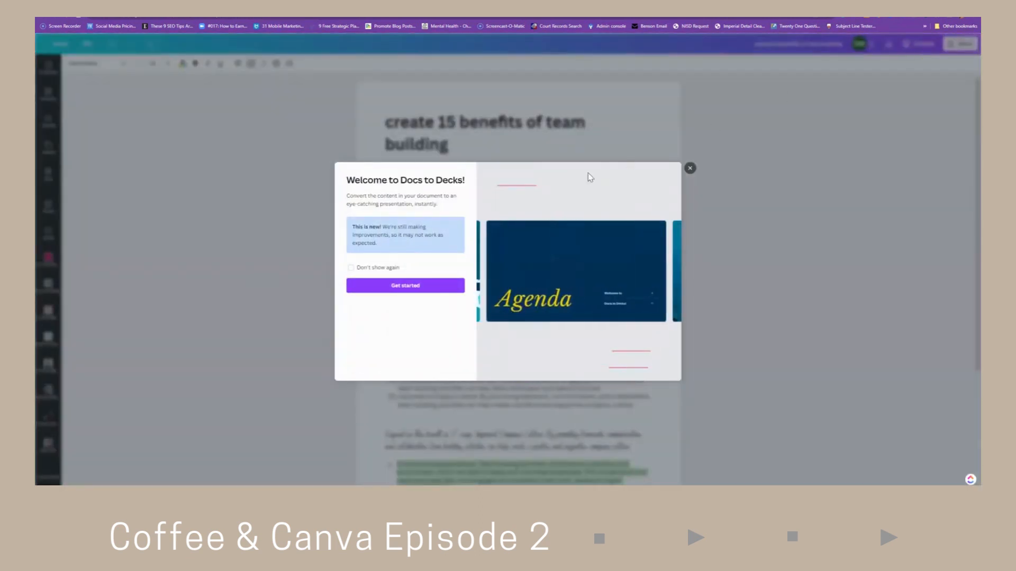
left_click(418, 287)
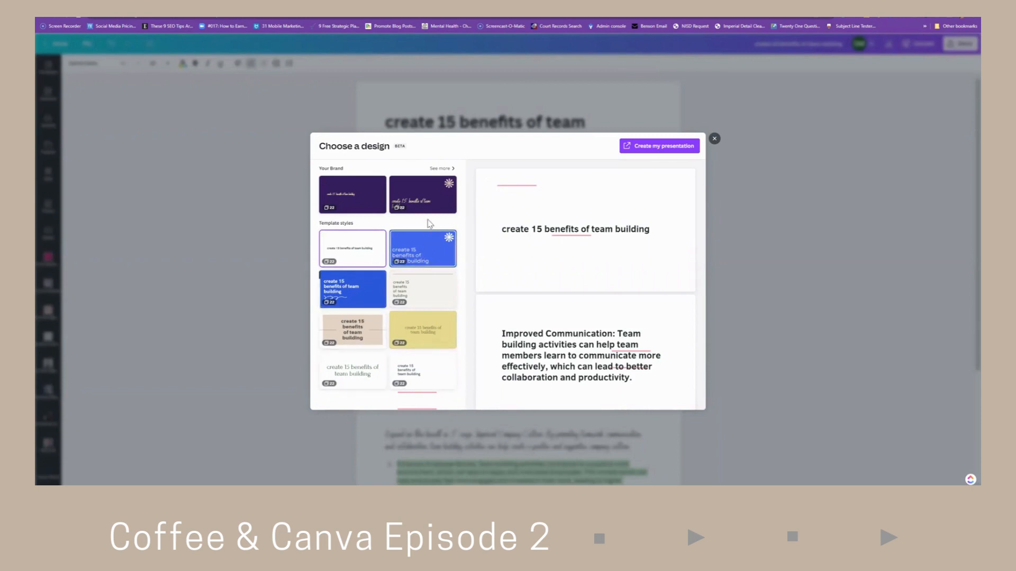
left_click(440, 169)
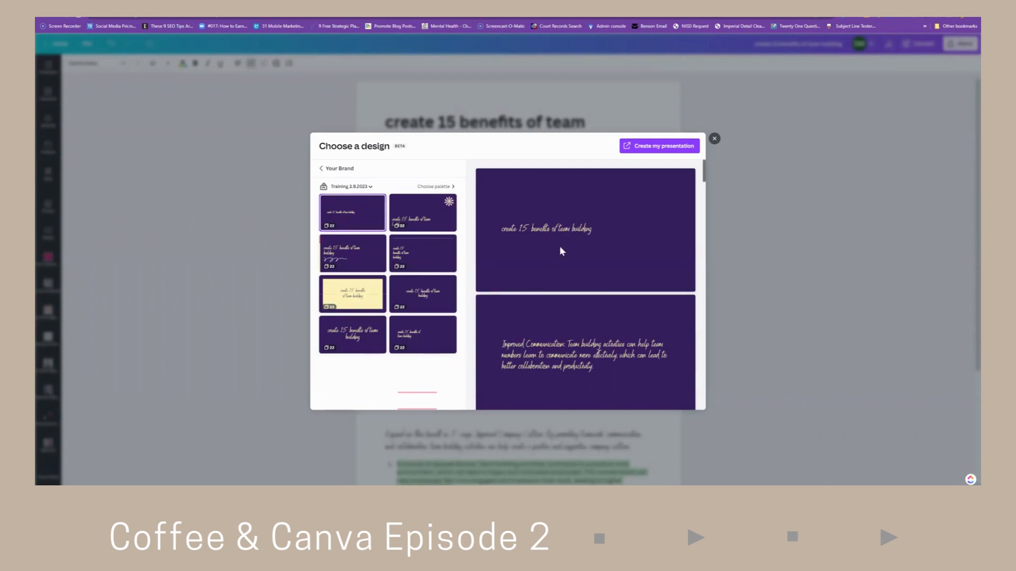
scroll(561, 318, "down", 2)
scroll(565, 359, "up", 2)
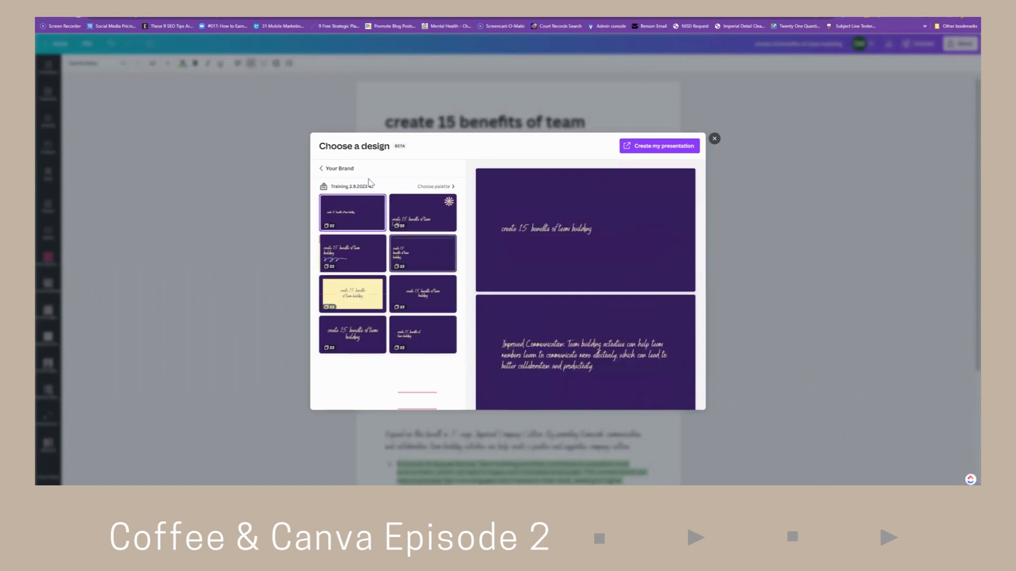
left_click(428, 188)
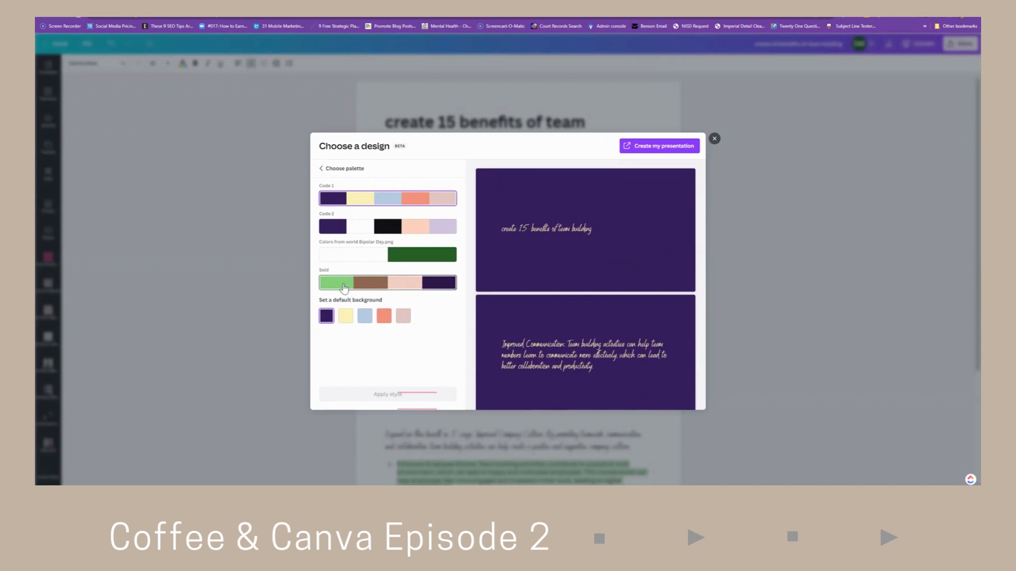
left_click(345, 318)
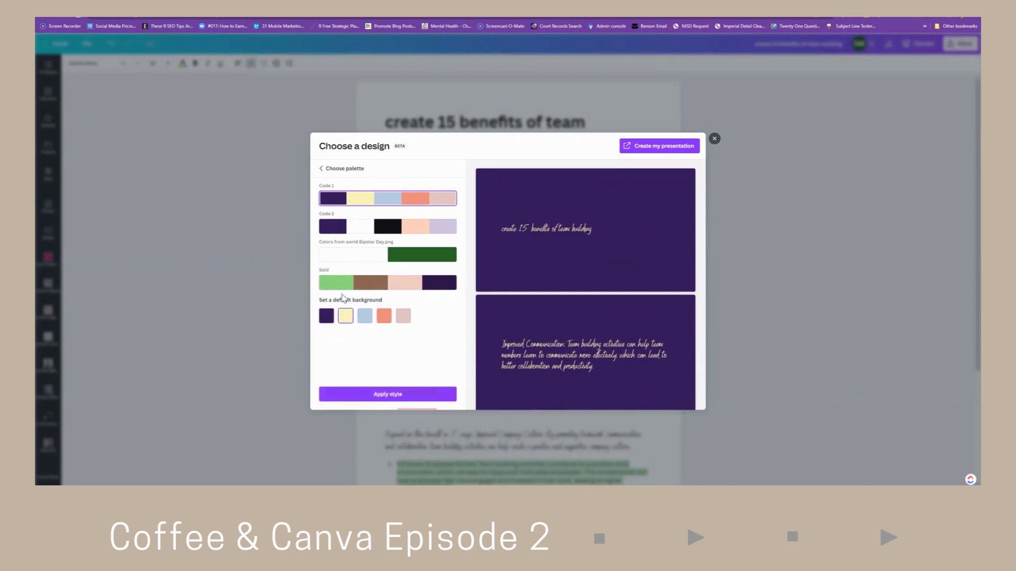
left_click(341, 285)
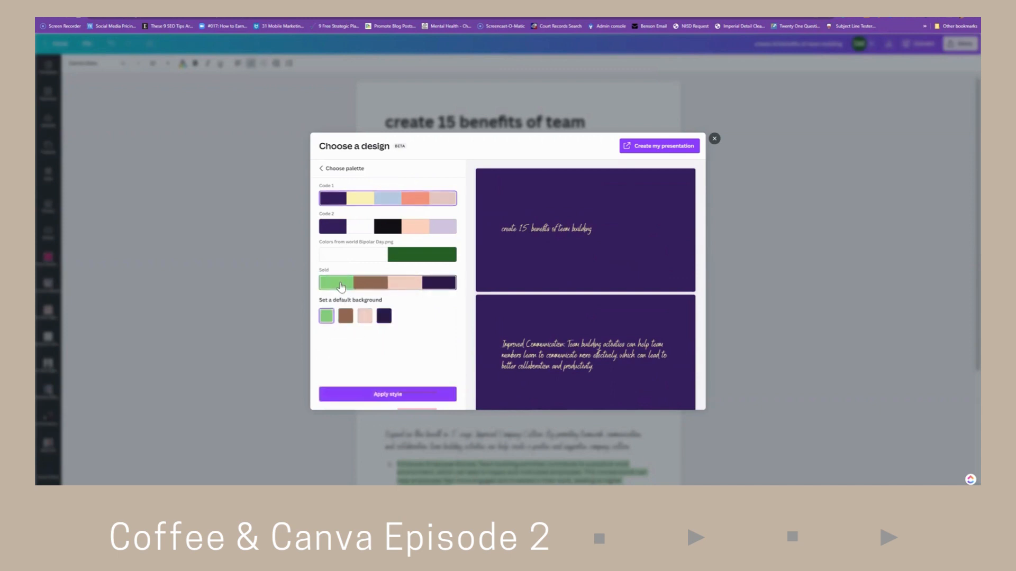
left_click(364, 318)
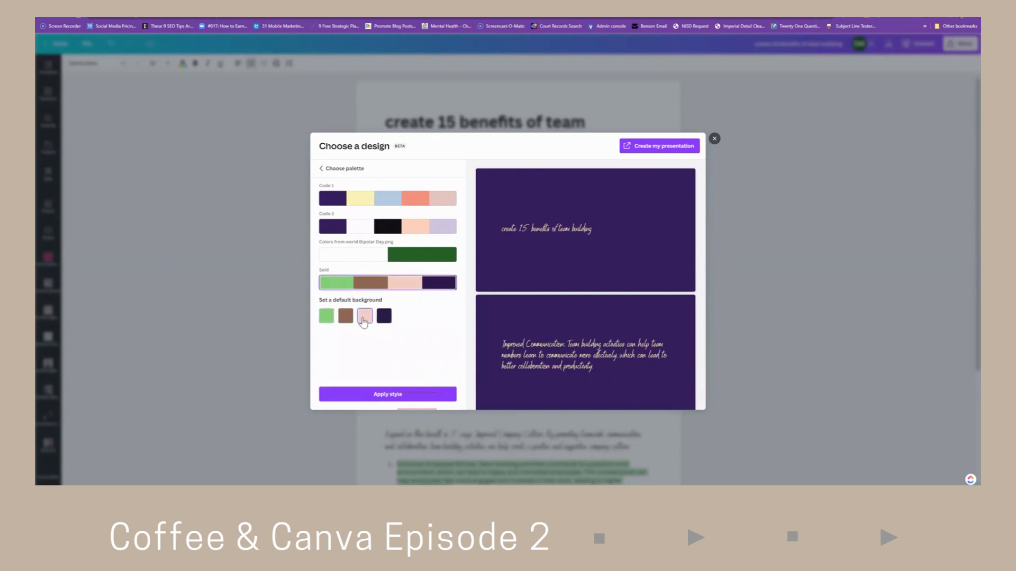
left_click(327, 317)
left_click(344, 170)
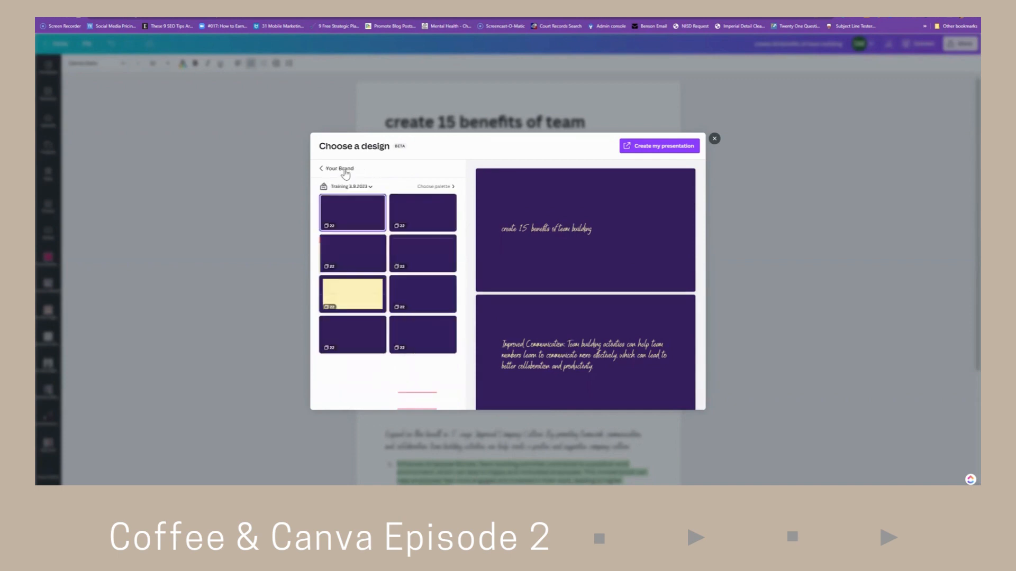
Apply the green, brown, pink and dark purple palette to the brand designs with light pink as the default background.
left_click(433, 187)
left_click(337, 286)
left_click(364, 317)
left_click(377, 395)
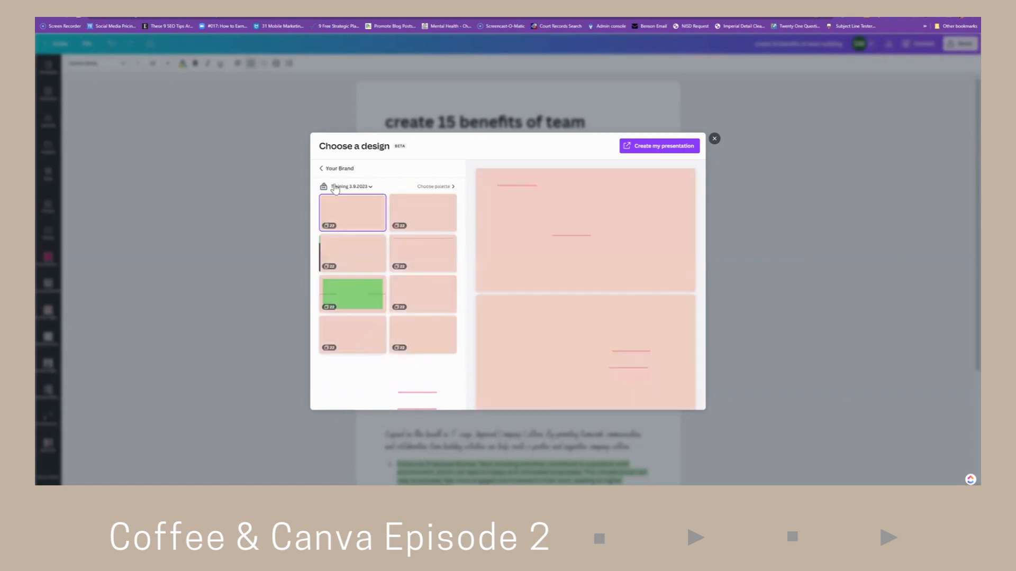
Choose the pink brand design with the brown flower and create the presentation from it.
left_click(334, 172)
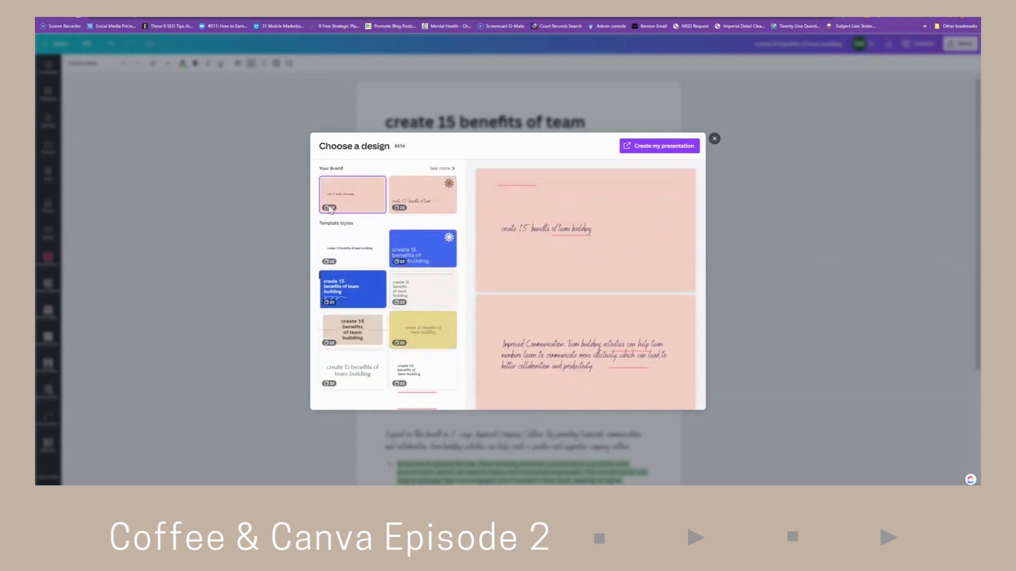
left_click(429, 204)
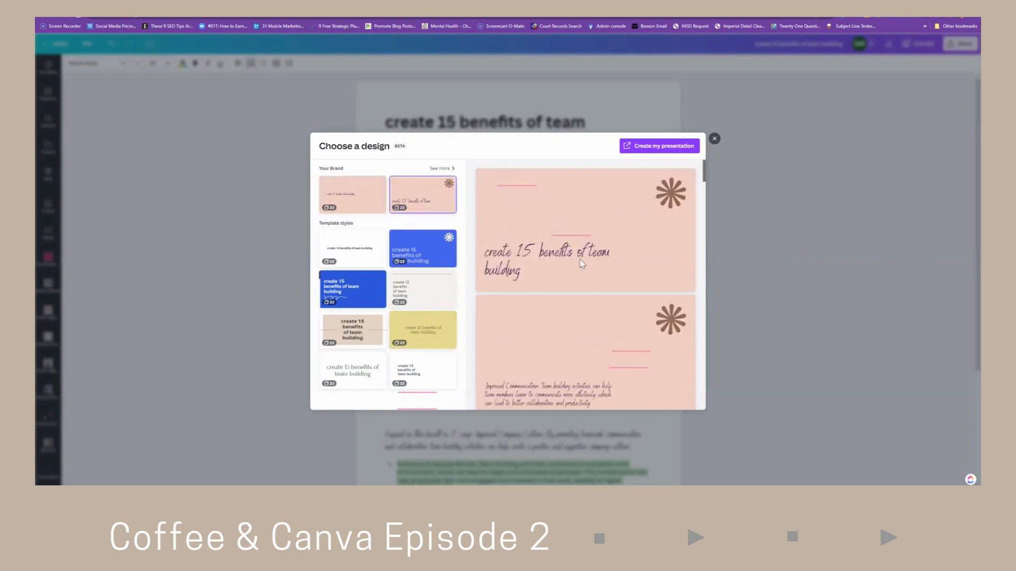
left_click(669, 150)
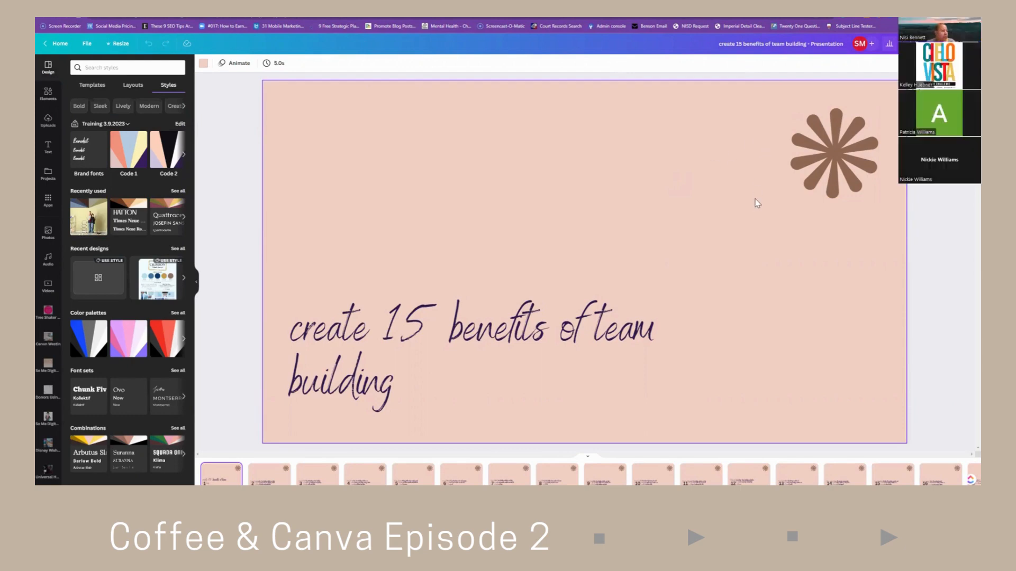
Go to the "Greater Accountability" slide on page 9 and delete its brown flower graphic.
scroll(756, 202, "down", 4)
scroll(738, 244, "down", 2)
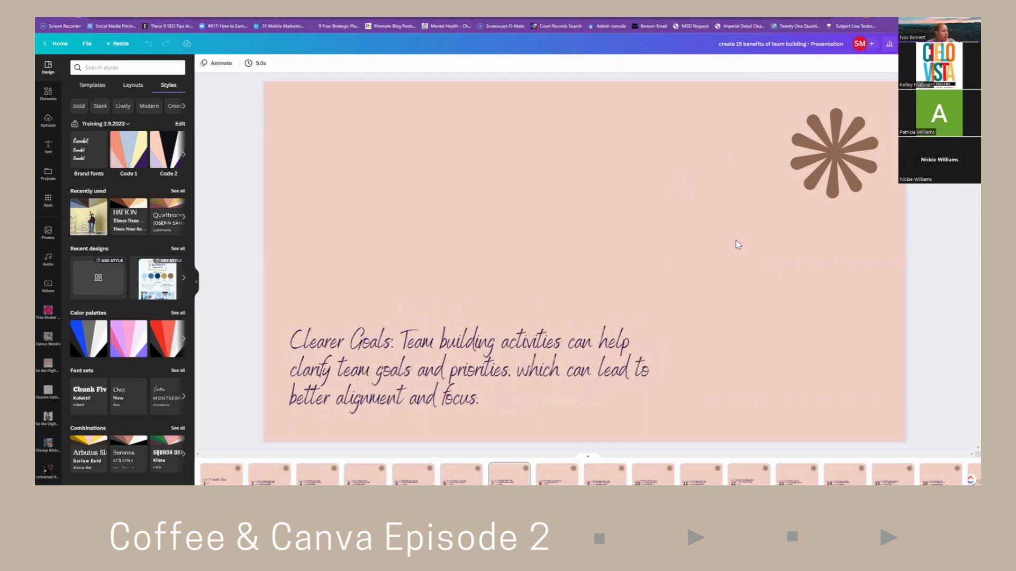
scroll(738, 244, "down", 1)
scroll(738, 244, "down", 1)
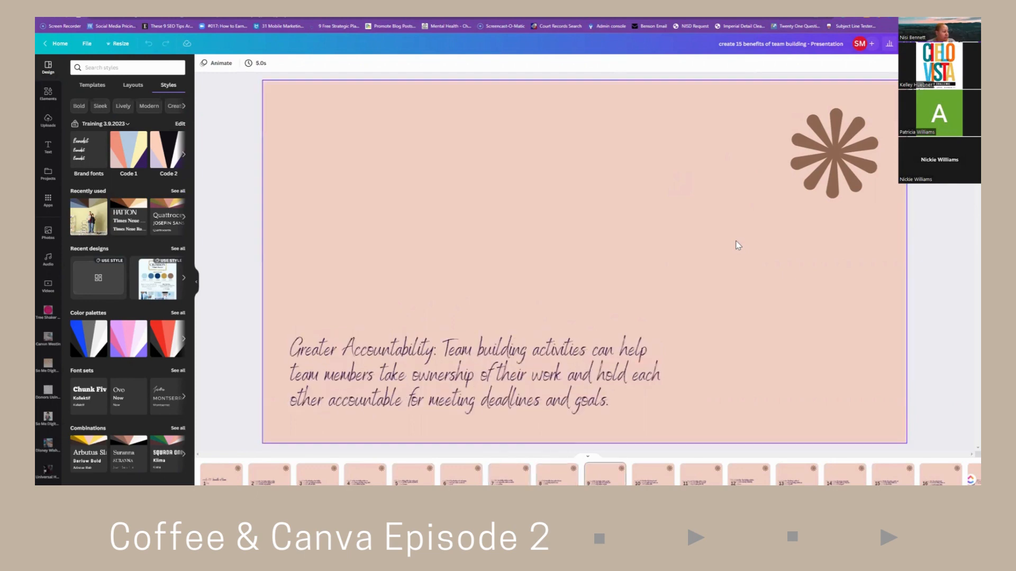
left_click(847, 151)
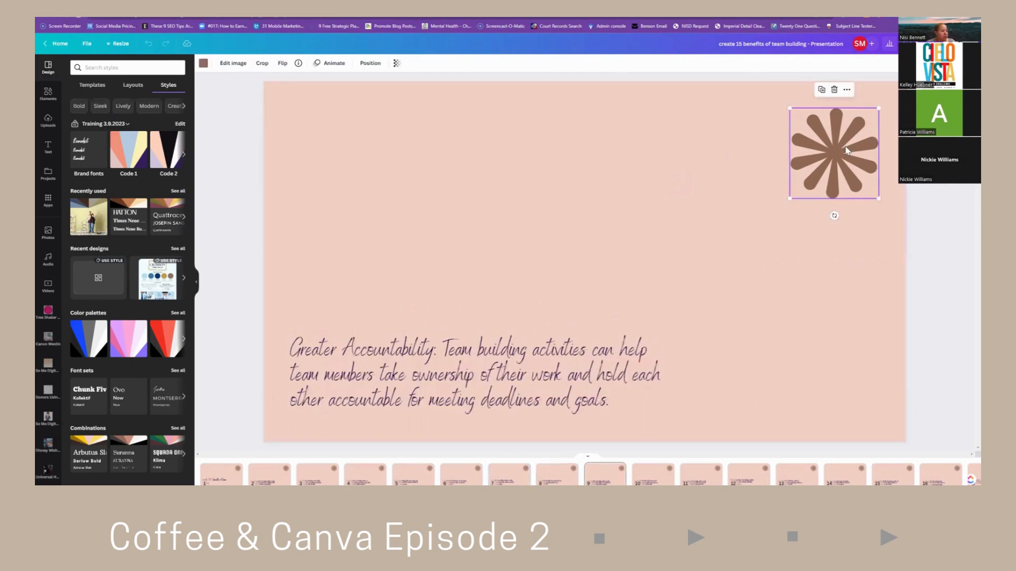
key("Delete")
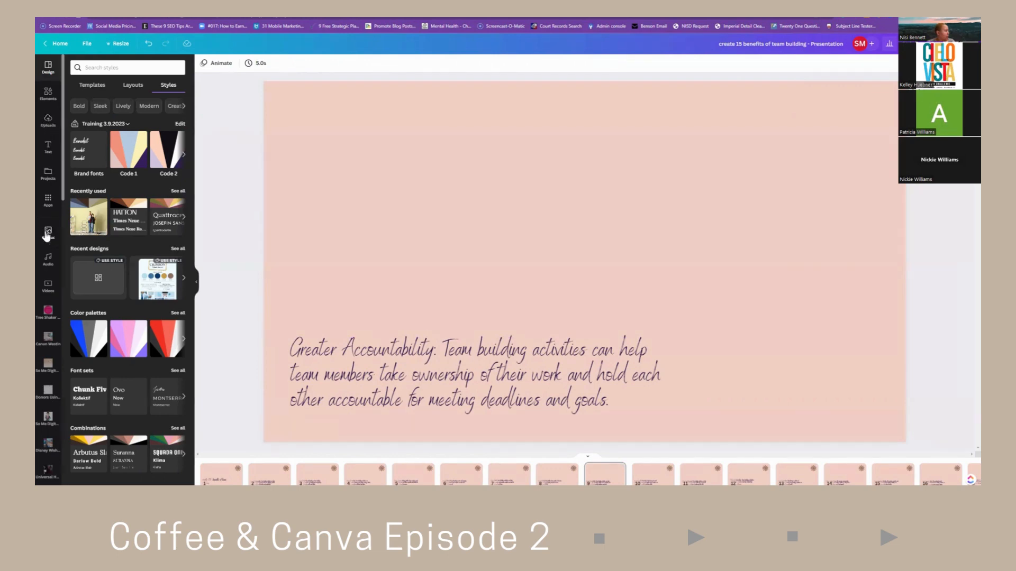
Search the photos for "team building" and set the photo of hands joining puzzle pieces as the slide's background.
left_click(52, 243)
left_click(118, 68)
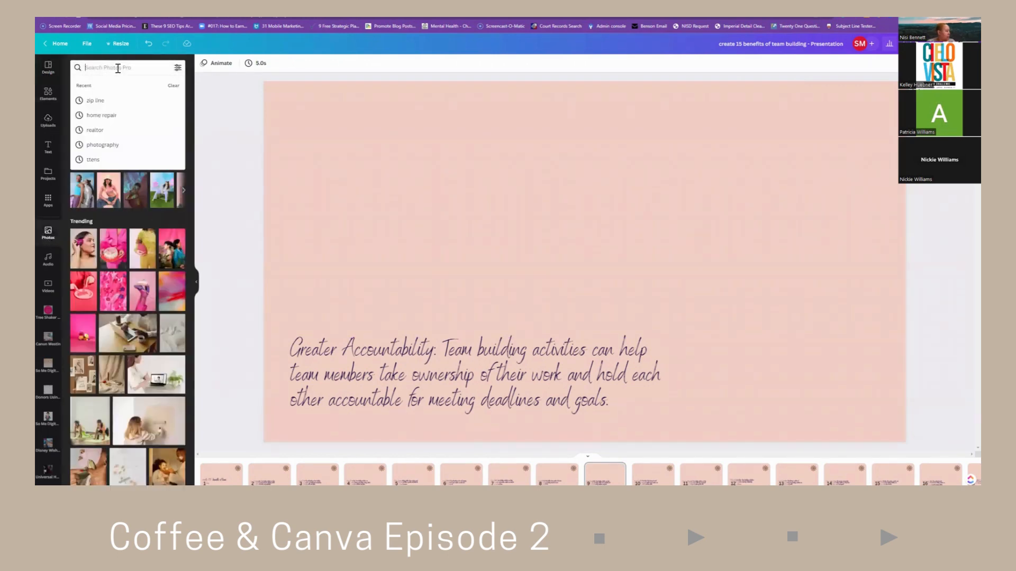
type("team")
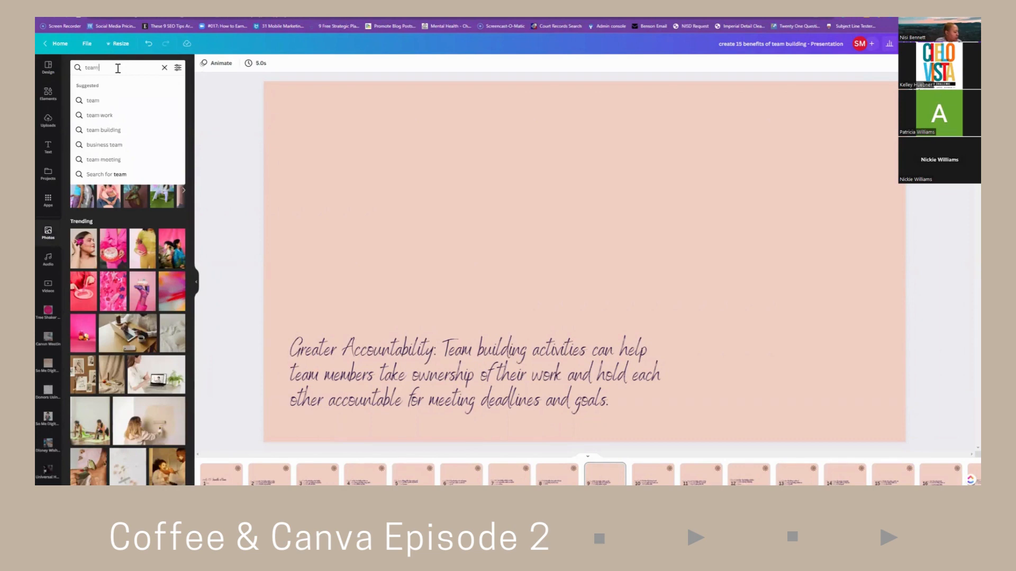
type(" building")
left_click(124, 100)
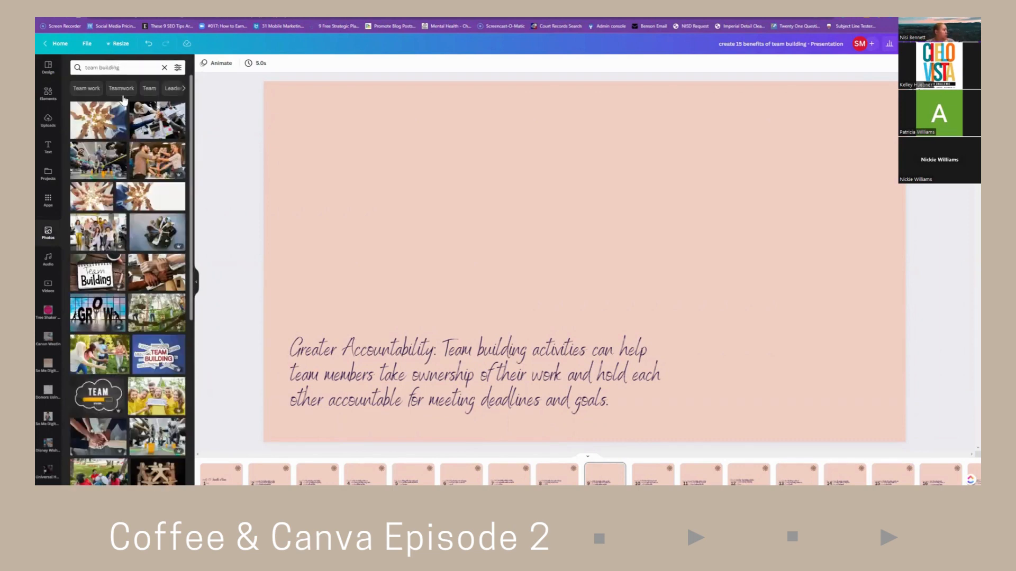
left_click(99, 122)
right_click(478, 206)
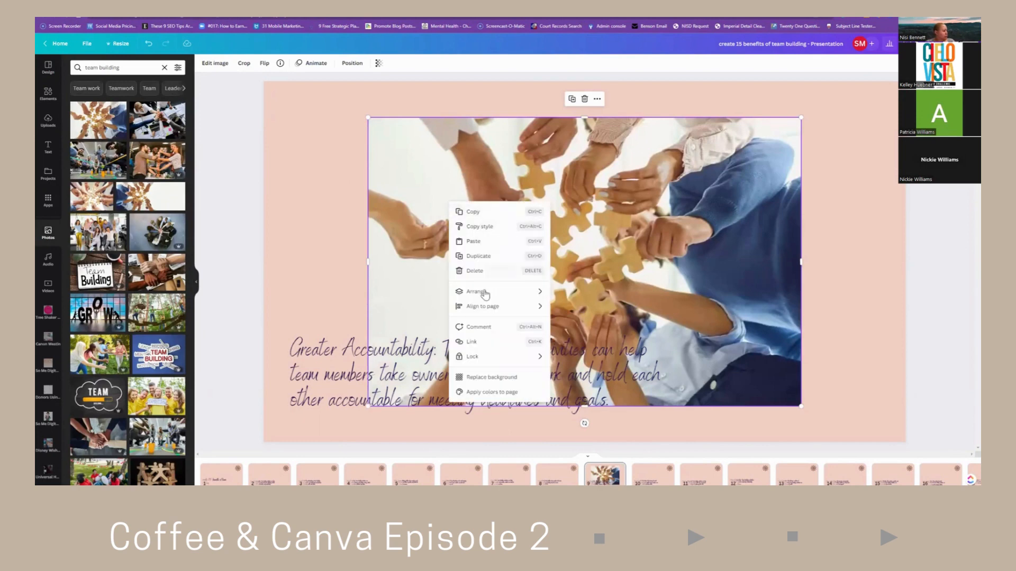
left_click(486, 378)
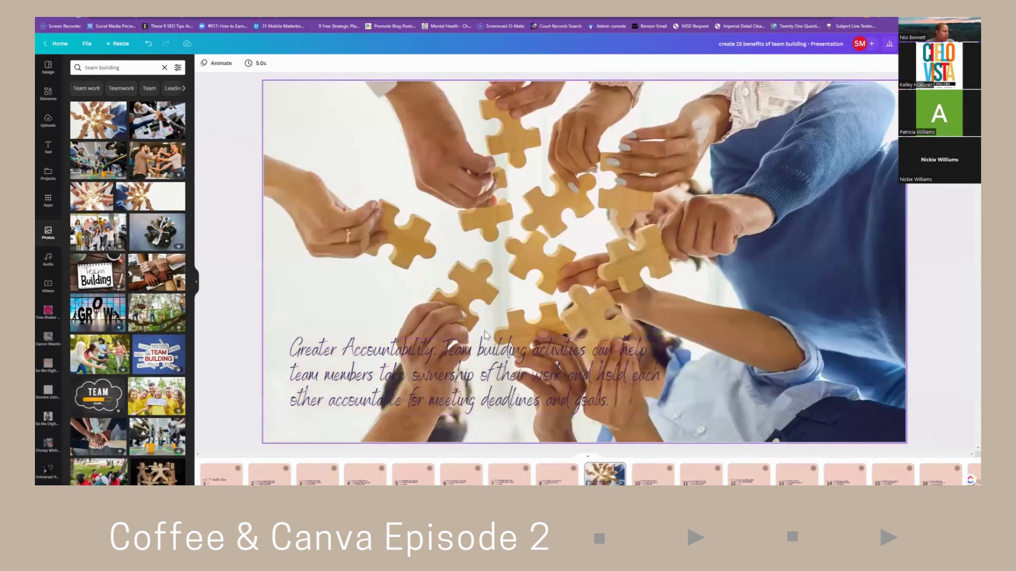
Enlarge and reposition the background photo within its crop so the puzzle pieces shift right, leaving light space on the left.
left_click_drag(485, 362, 474, 372)
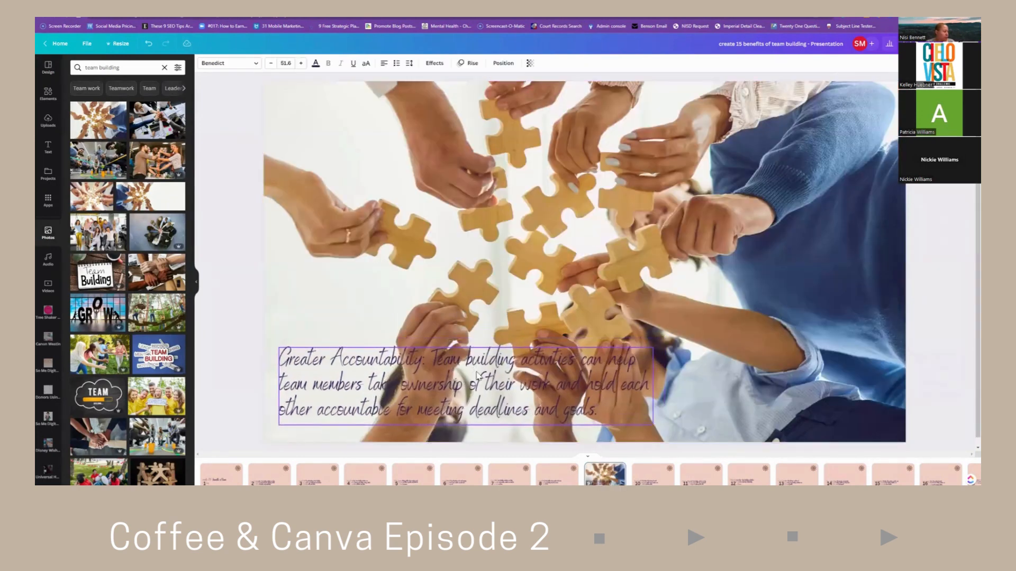
double_click(636, 242)
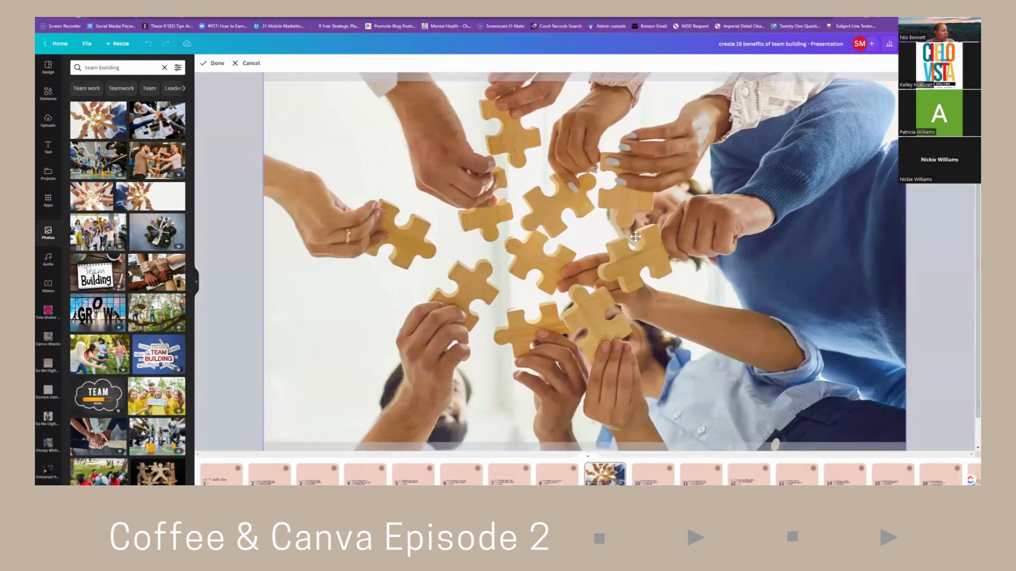
left_click_drag(640, 234, 706, 169)
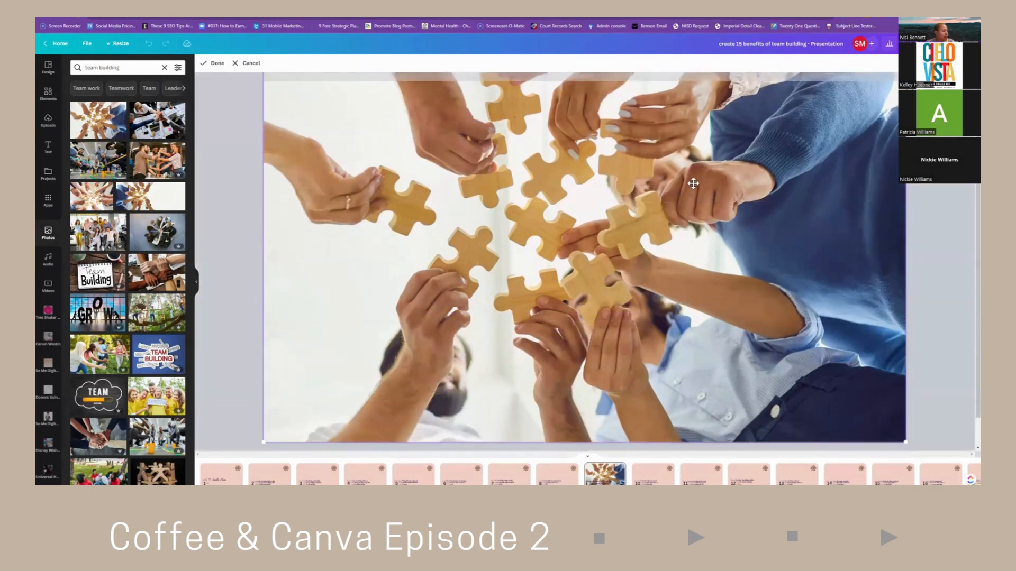
left_click_drag(828, 222, 820, 288)
left_click_drag(906, 81, 1013, 10)
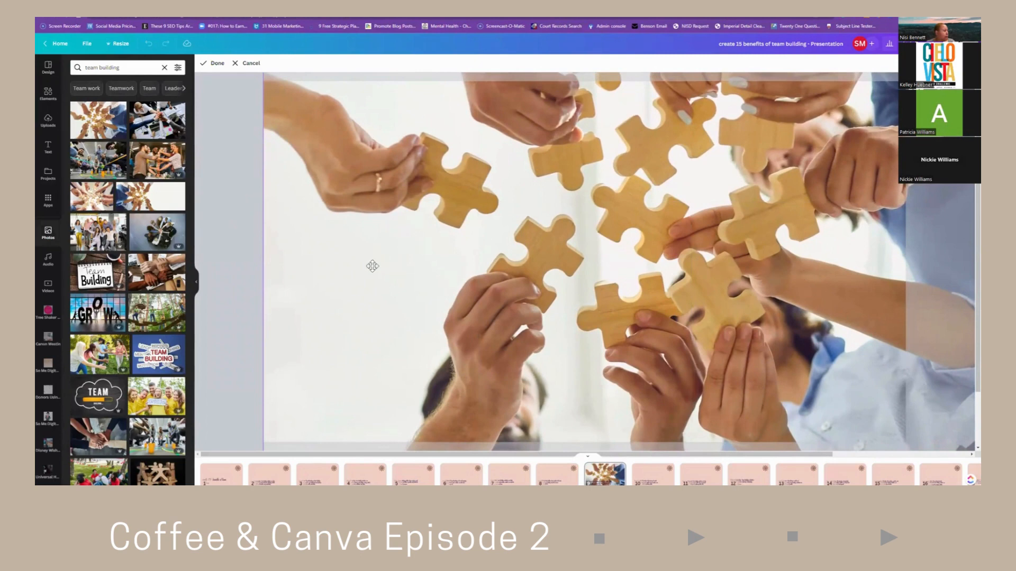
left_click(214, 66)
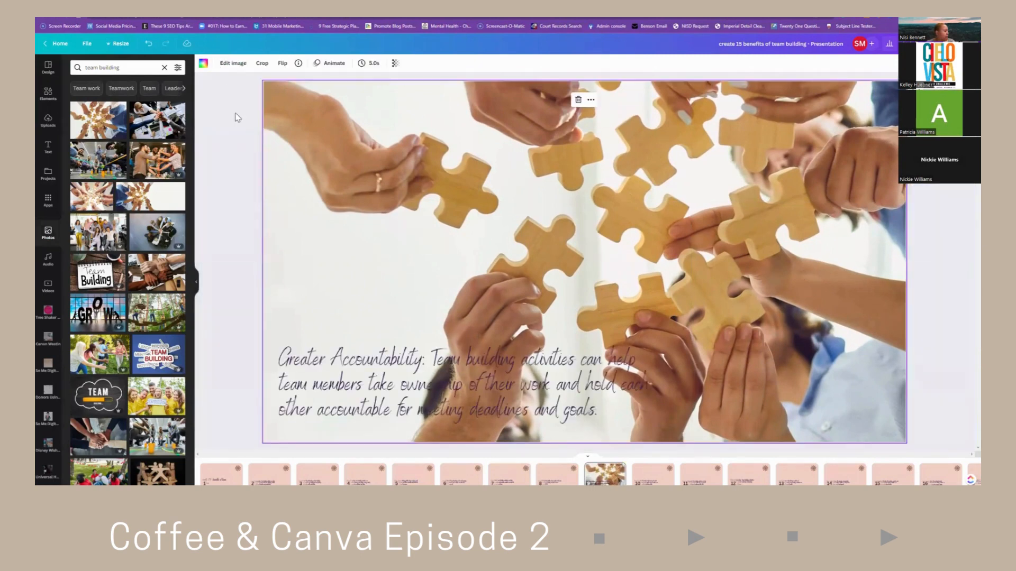
Narrow the "Greater Accountability" text box so it wraps to seven lines, and place it over the photo's light left area.
left_click(330, 356)
left_click_drag(330, 356, 322, 279)
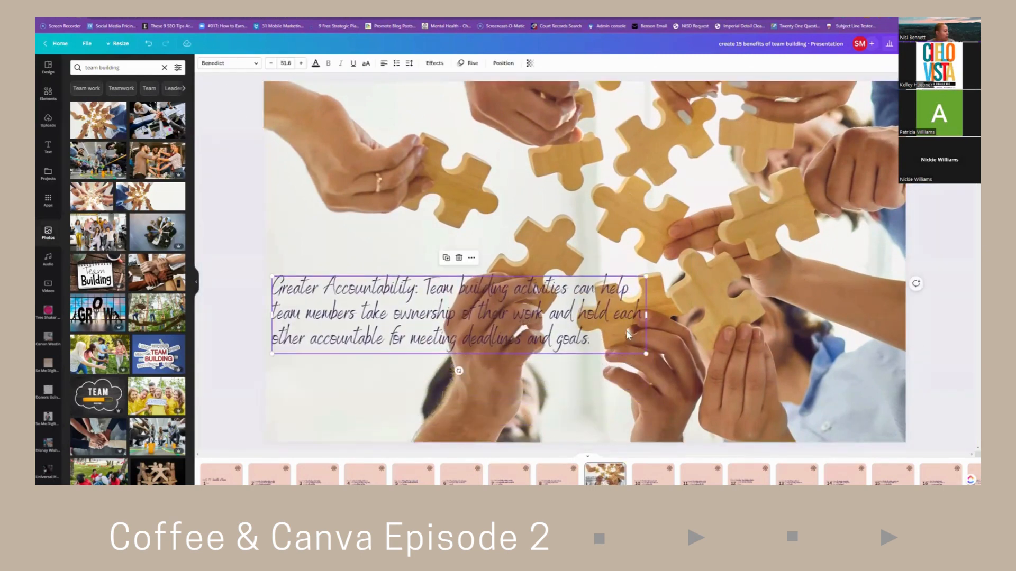
left_click_drag(646, 313, 453, 316)
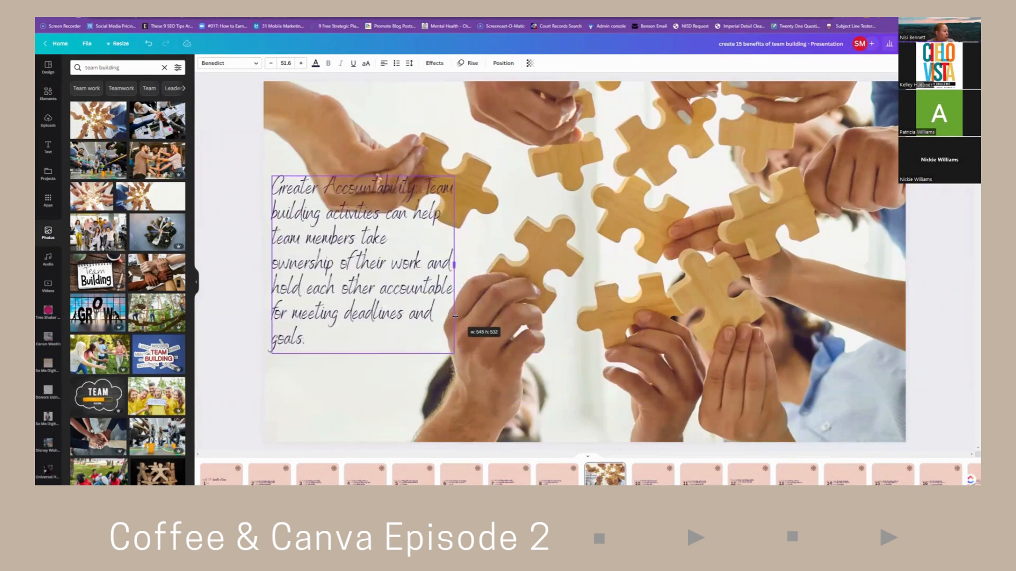
left_click_drag(366, 269, 364, 317)
left_click_drag(454, 313, 447, 315)
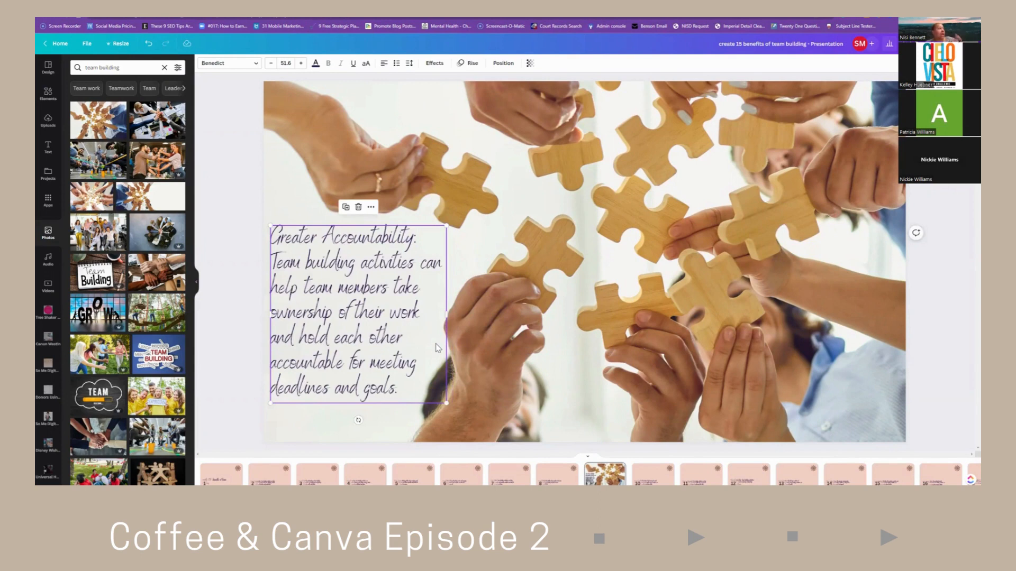
Search the elements for "blur" and browse the matching graphics.
left_click(48, 95)
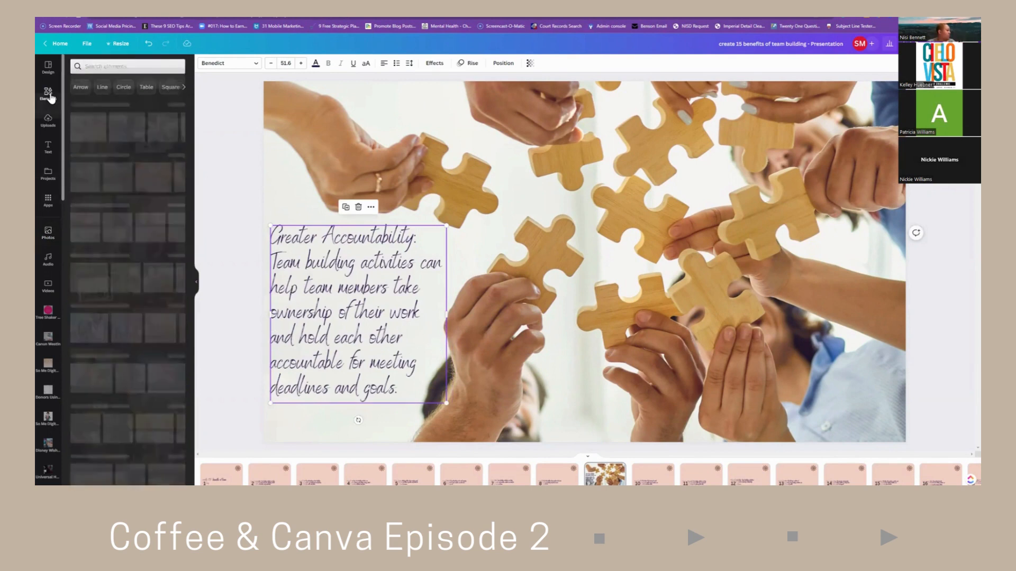
left_click(118, 67)
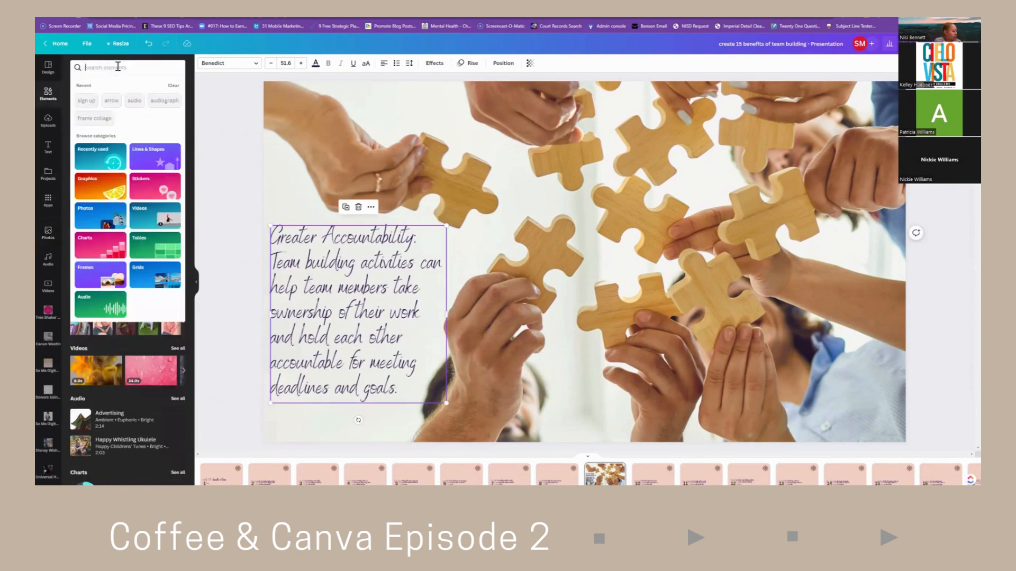
type("blur")
key("Return")
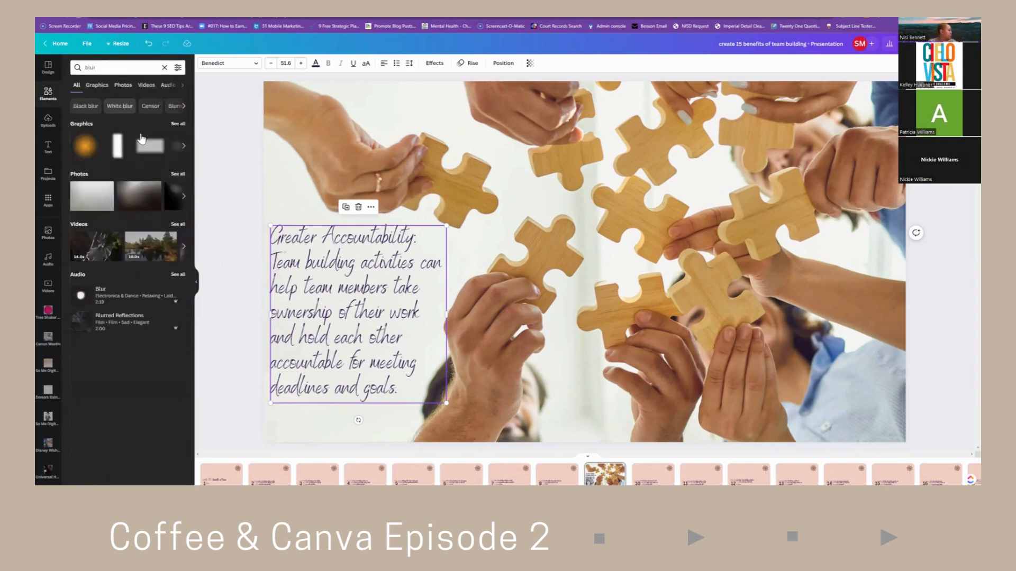
left_click(184, 146)
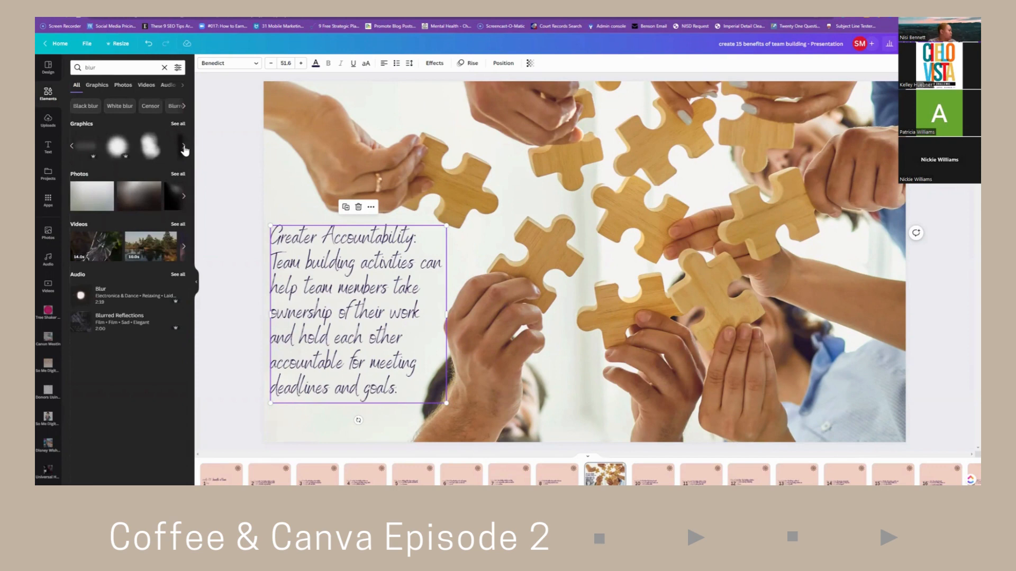
Search the elements for "fade", add the purple gradient graphic, and stretch it to full page height along the slide's left edge.
left_click(129, 68)
type("fade")
key("Return")
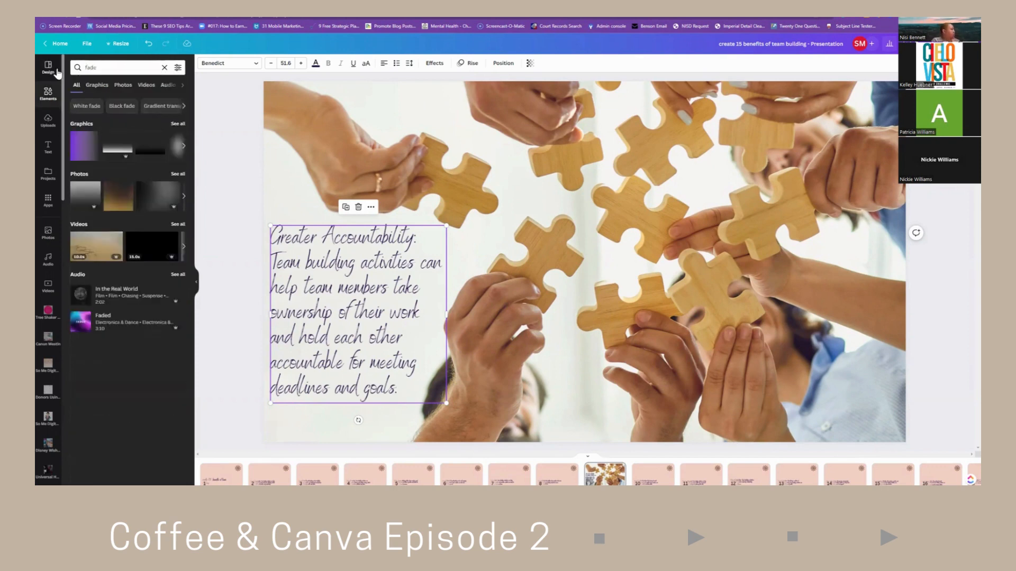
left_click(80, 154)
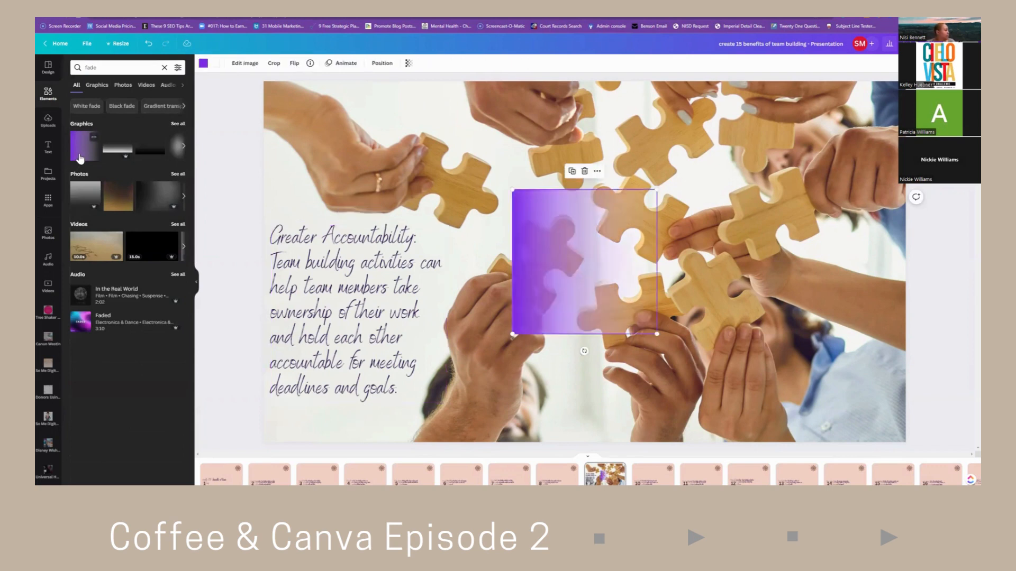
left_click_drag(532, 271, 307, 159)
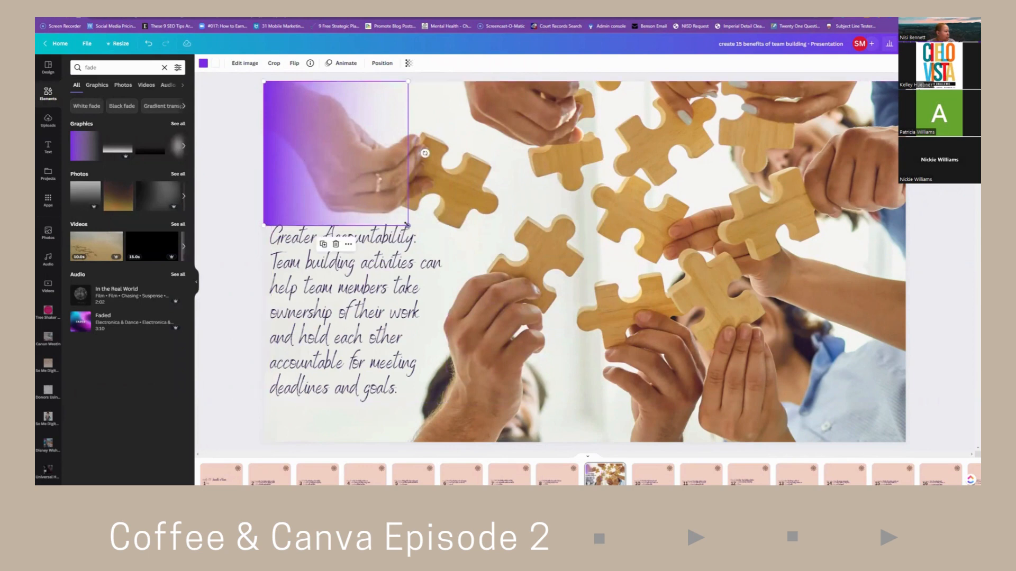
left_click_drag(409, 232, 616, 434)
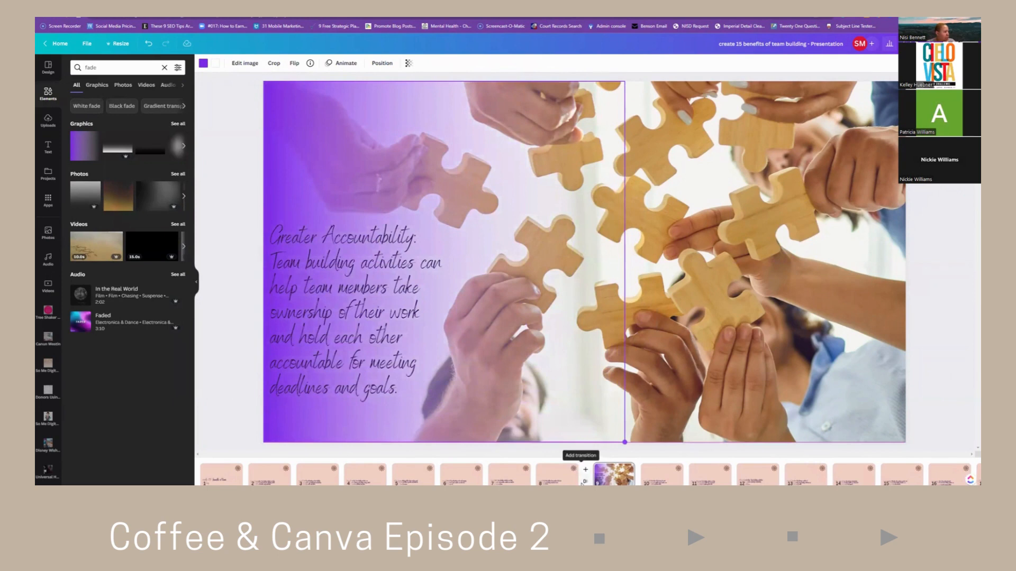
Recolor the purple gradient with the peach brand color from the Code 2 palette.
left_click(204, 64)
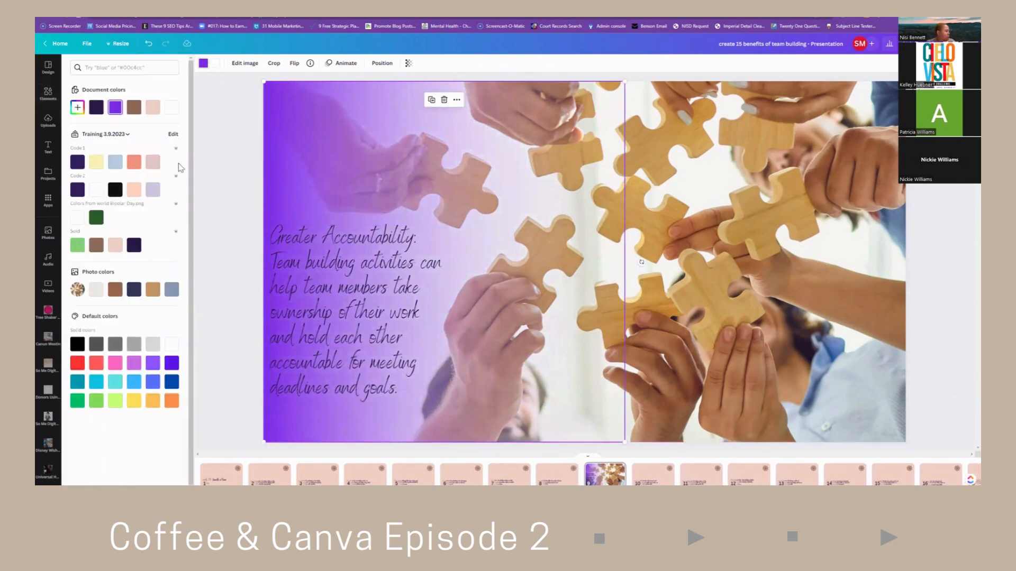
left_click(133, 189)
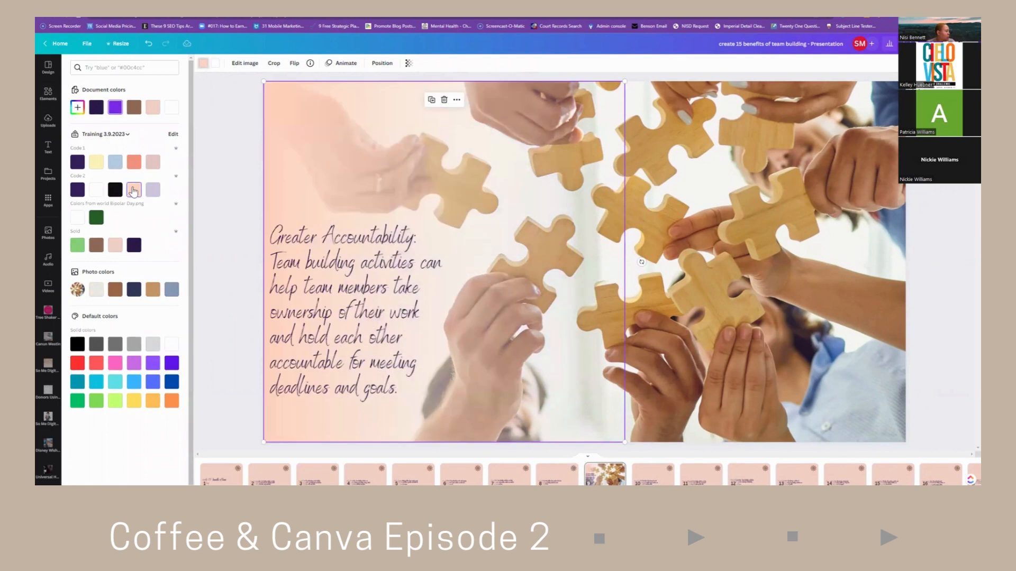
left_click(223, 190)
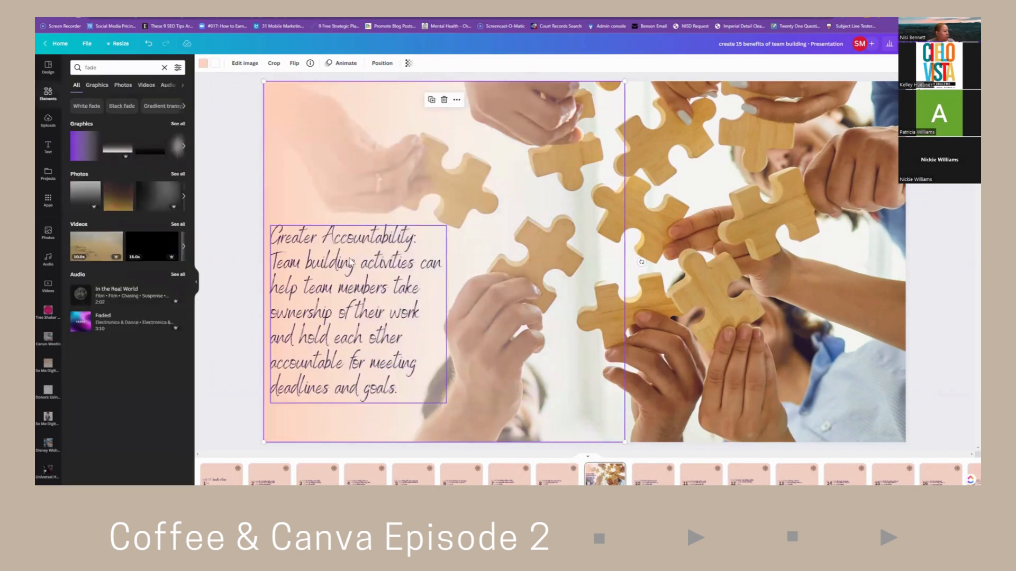
Move the "Greater Accountability" text slightly lower and realign the peach gradient with the slide's left edge.
left_click_drag(350, 265, 380, 255)
left_click_drag(276, 268, 273, 287)
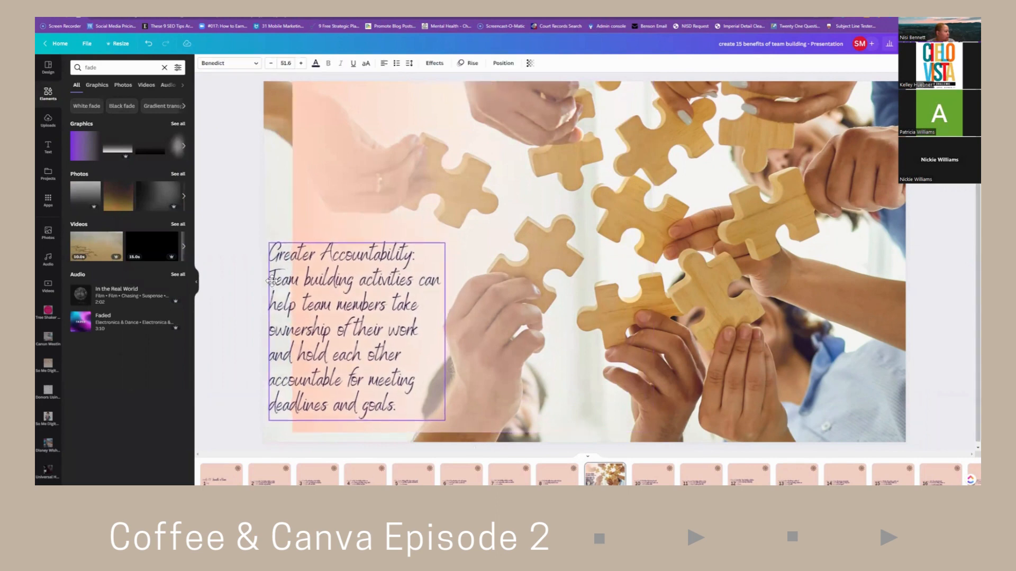
left_click_drag(311, 213, 280, 218)
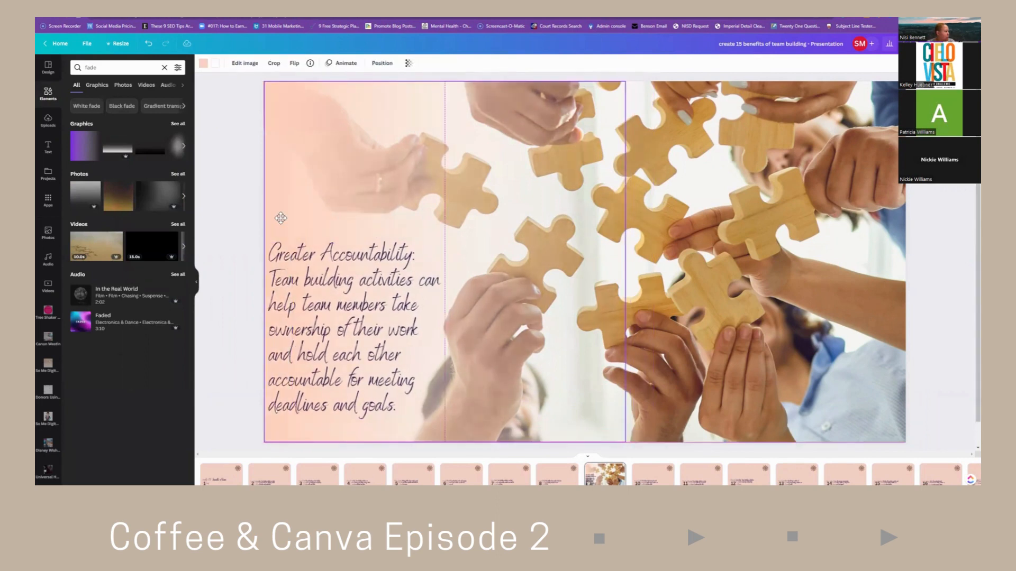
left_click(249, 223)
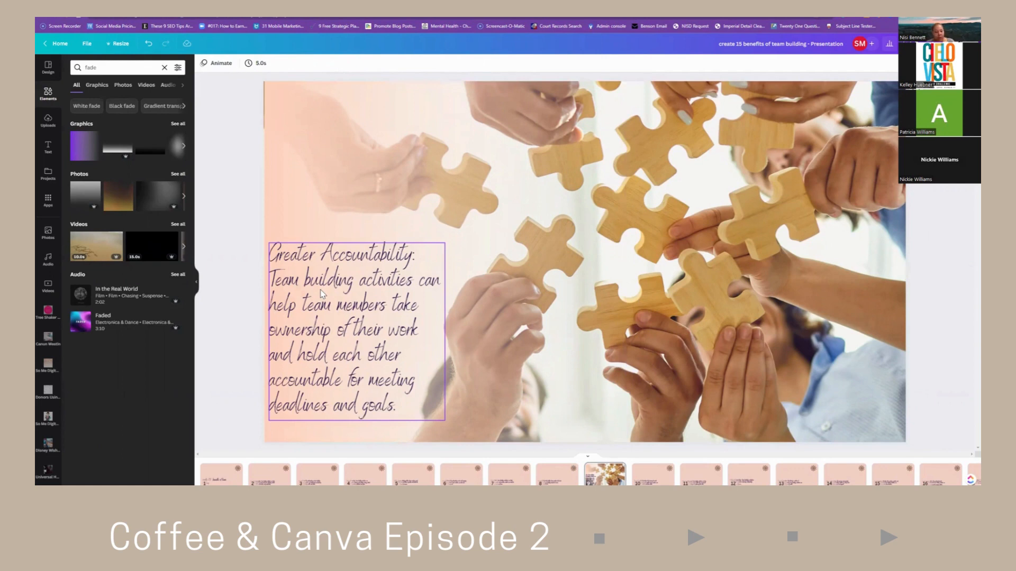
Resize the team-building presentation to the Instagram Post (Square) format.
left_click(871, 407)
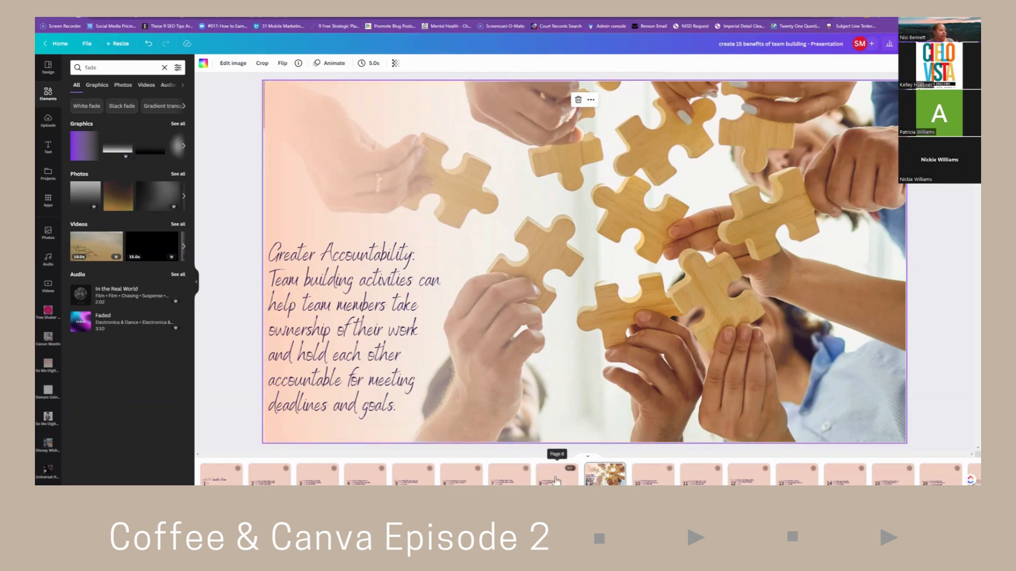
left_click(556, 476)
left_click(604, 475)
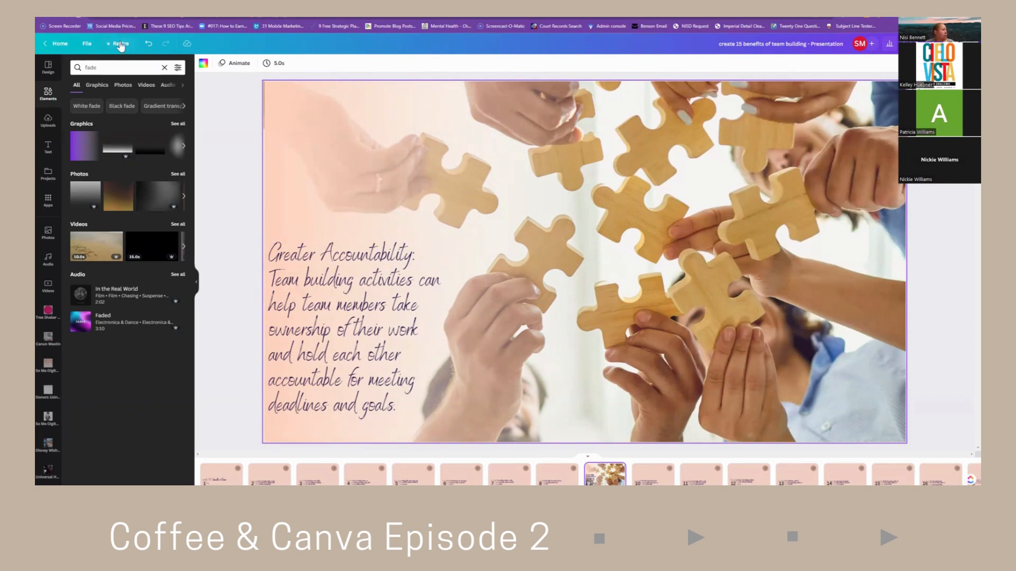
left_click(120, 44)
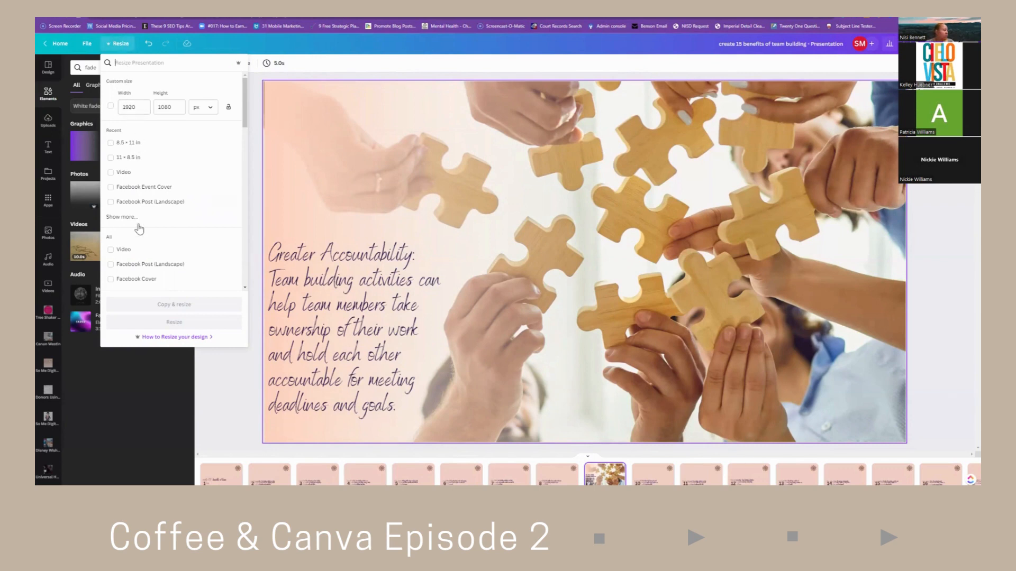
scroll(136, 132, "down", 3)
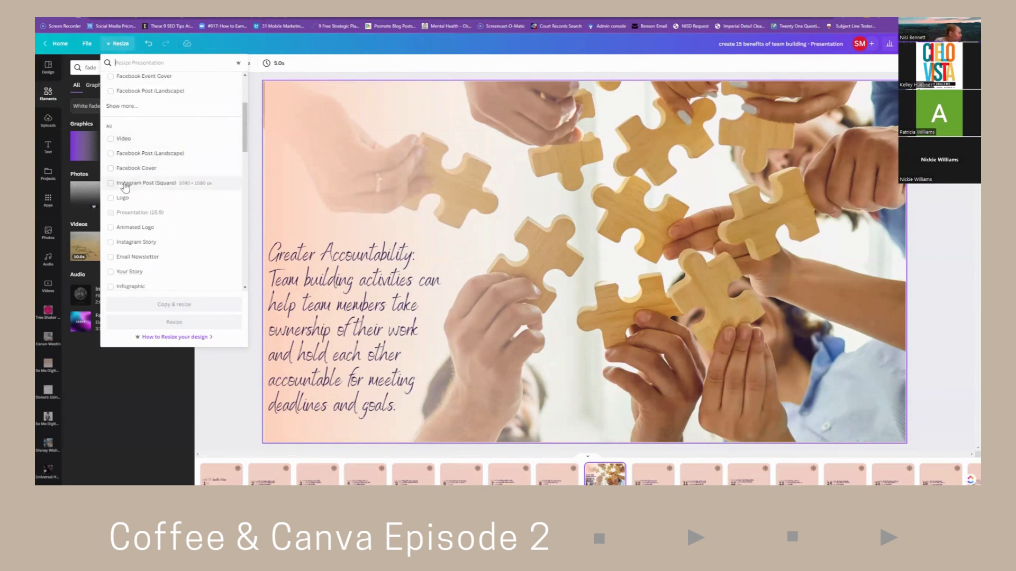
left_click(121, 184)
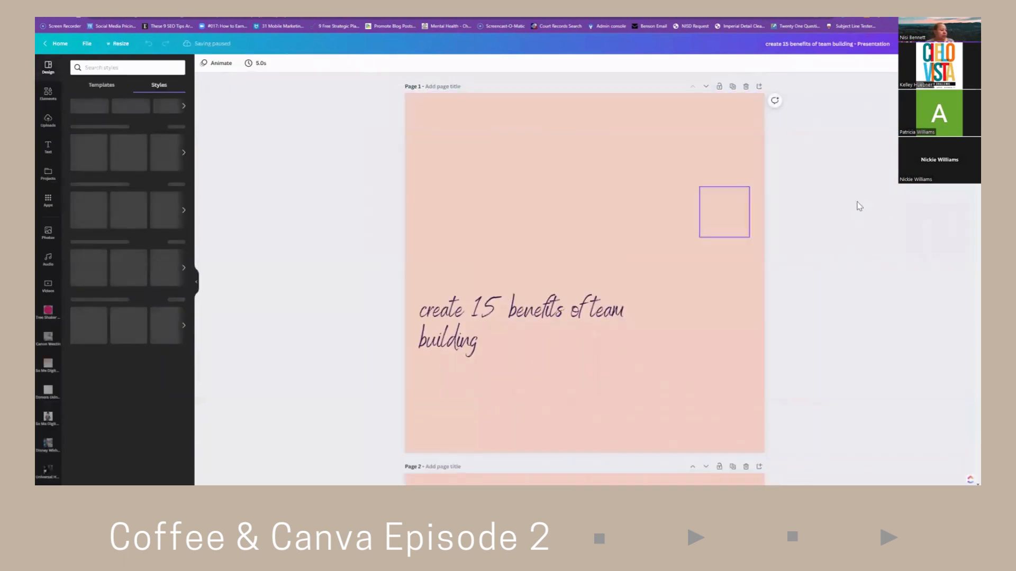
Review the square pages from page 1 through the "Greater Accountability" photo page to check how each layout adapted.
scroll(838, 193, "down", 8)
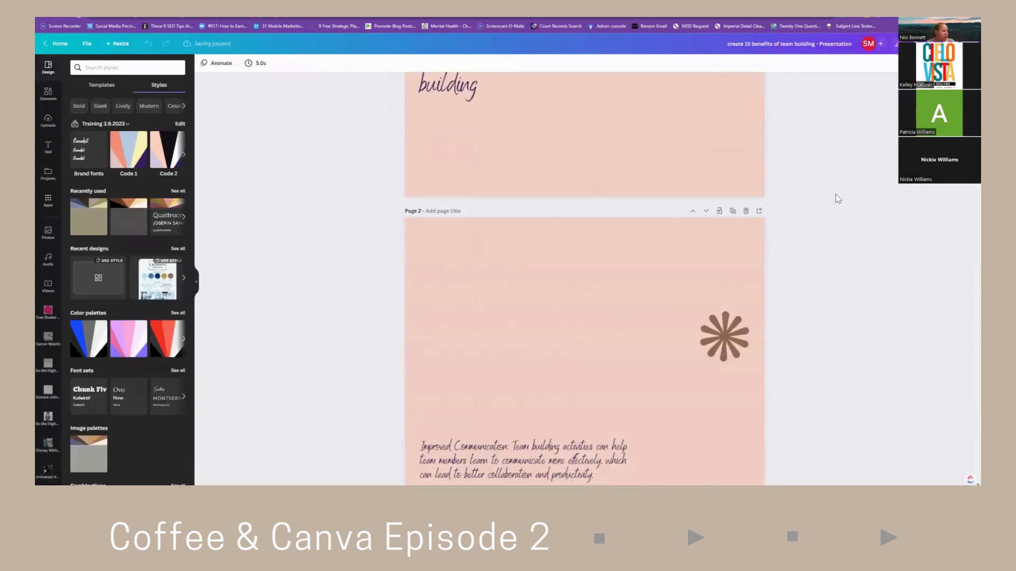
scroll(839, 199, "down", 10)
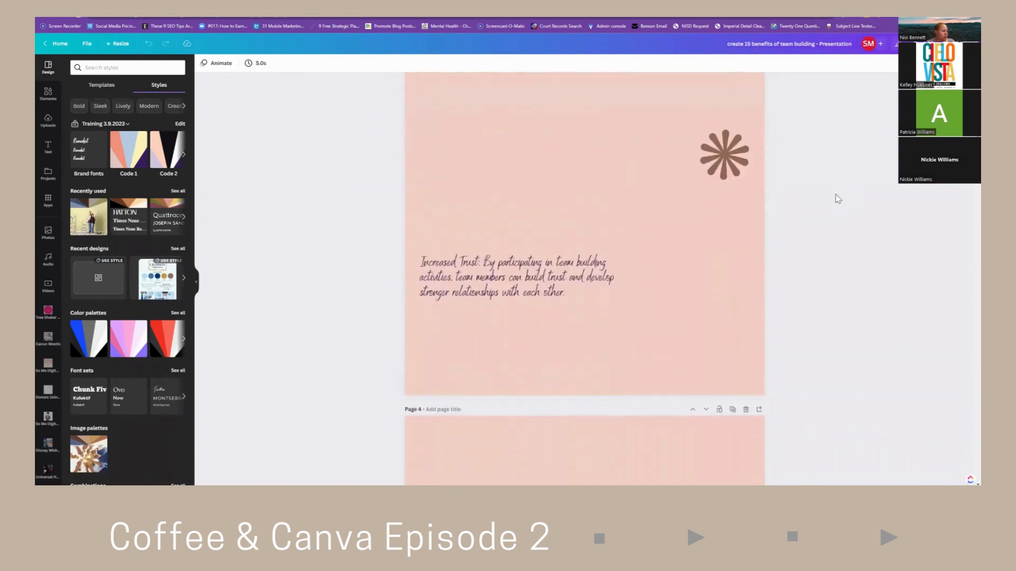
scroll(838, 199, "down", 10)
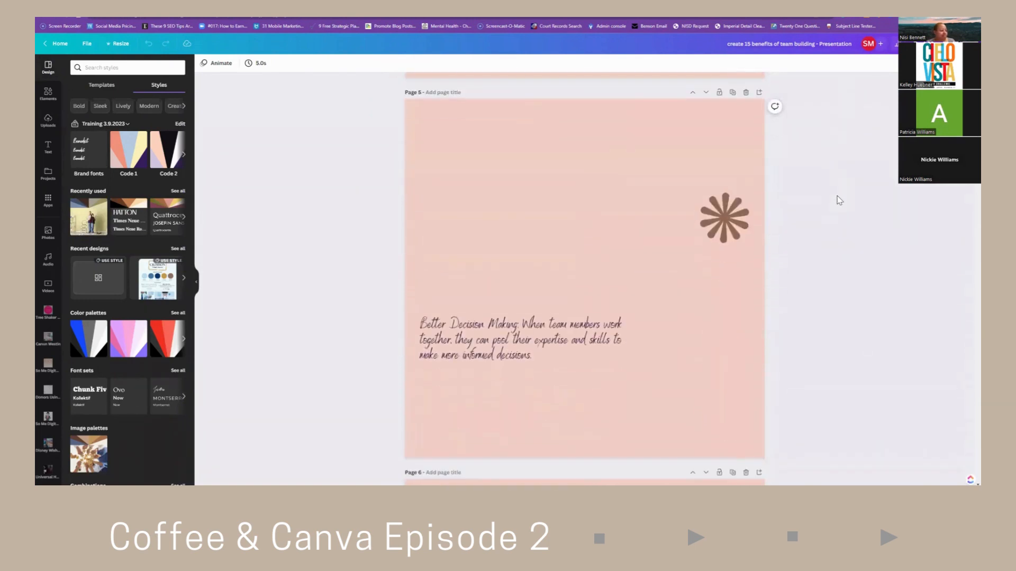
scroll(838, 200, "down", 10)
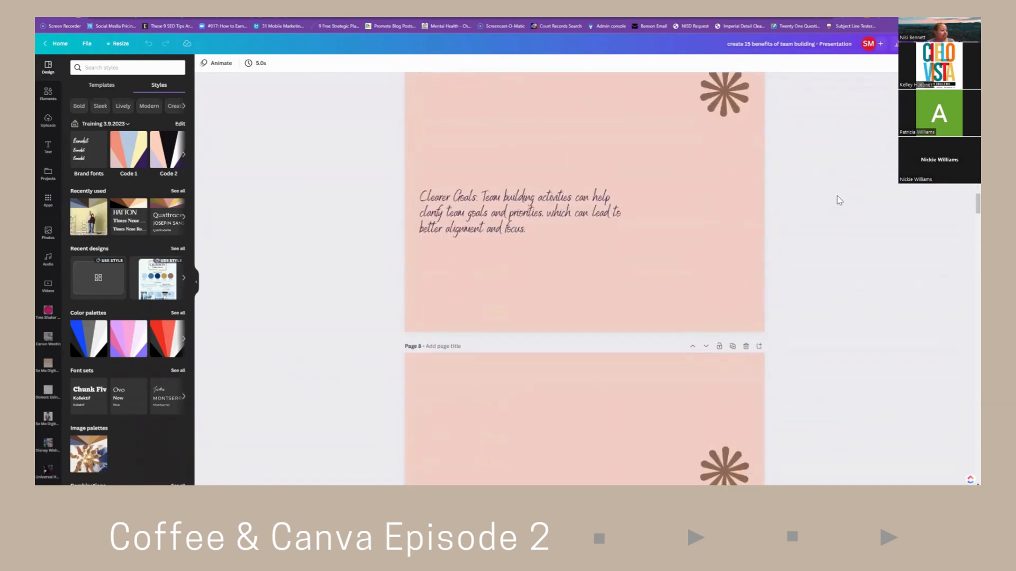
scroll(838, 200, "down", 8)
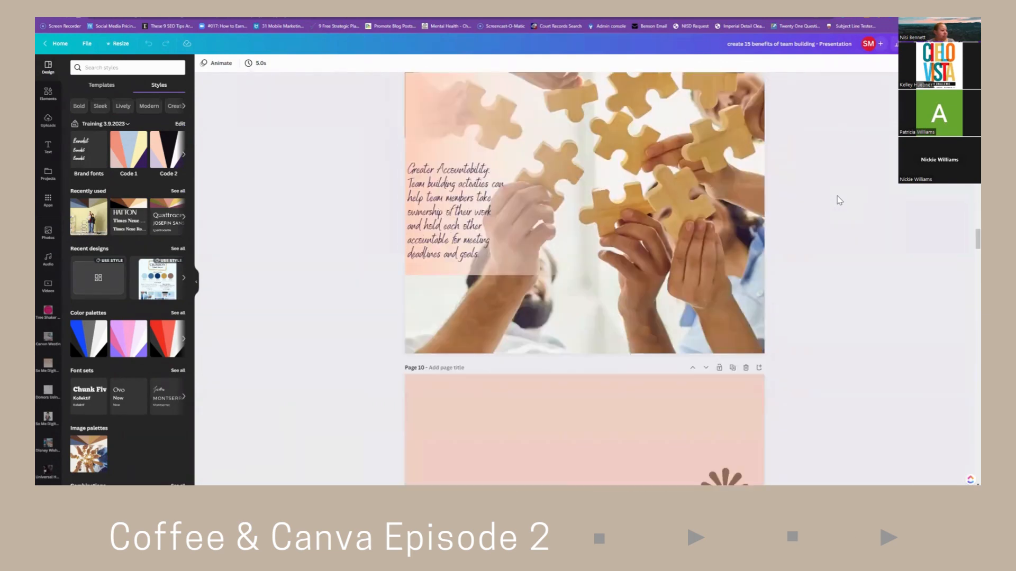
scroll(838, 200, "up", 1)
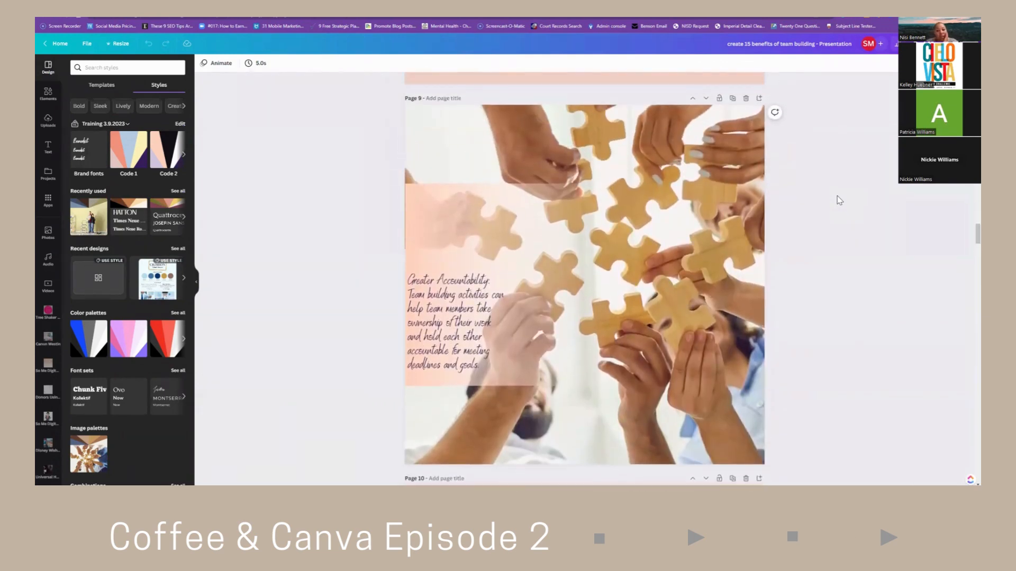
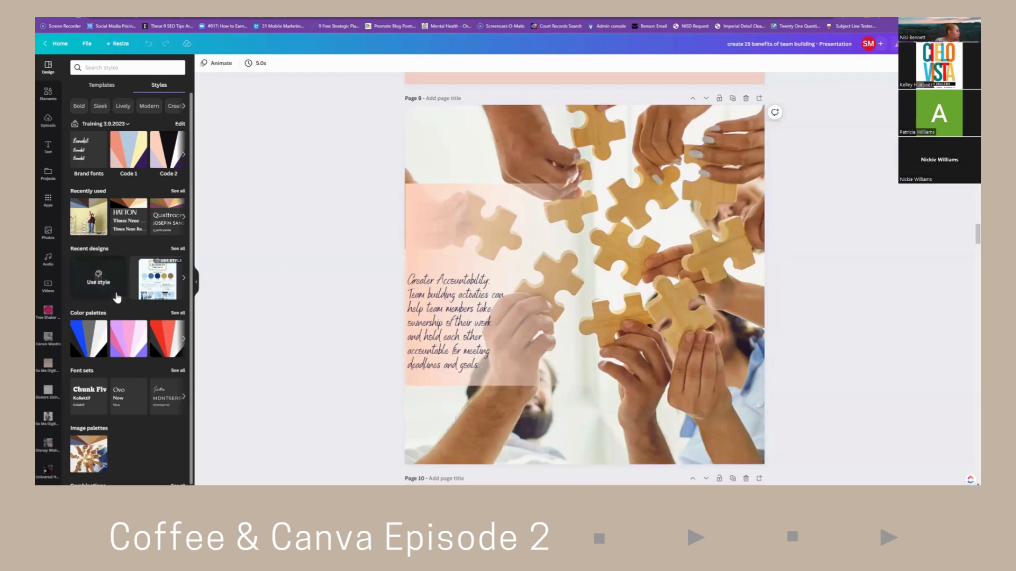
On page 8, move the "Increased Productivity" text down to the page's lower edge and delete the brown flower graphic.
left_click(47, 121)
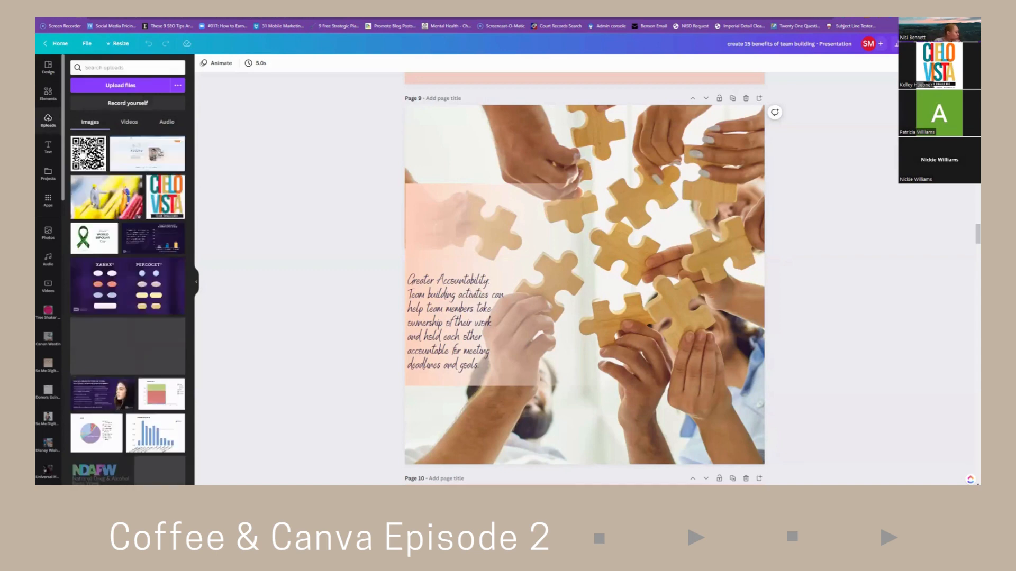
scroll(121, 198, "down", 15)
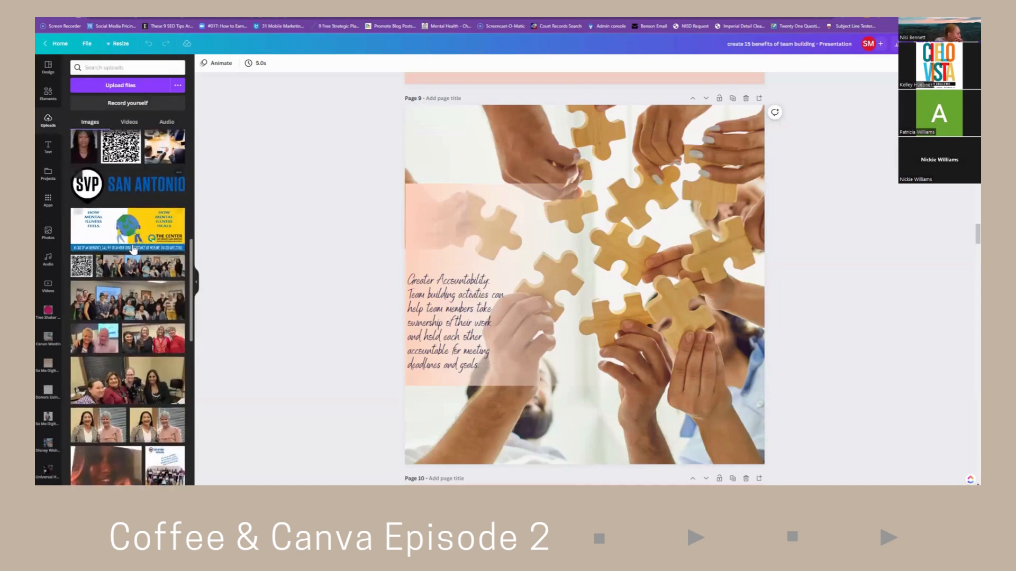
scroll(130, 249, "down", 1)
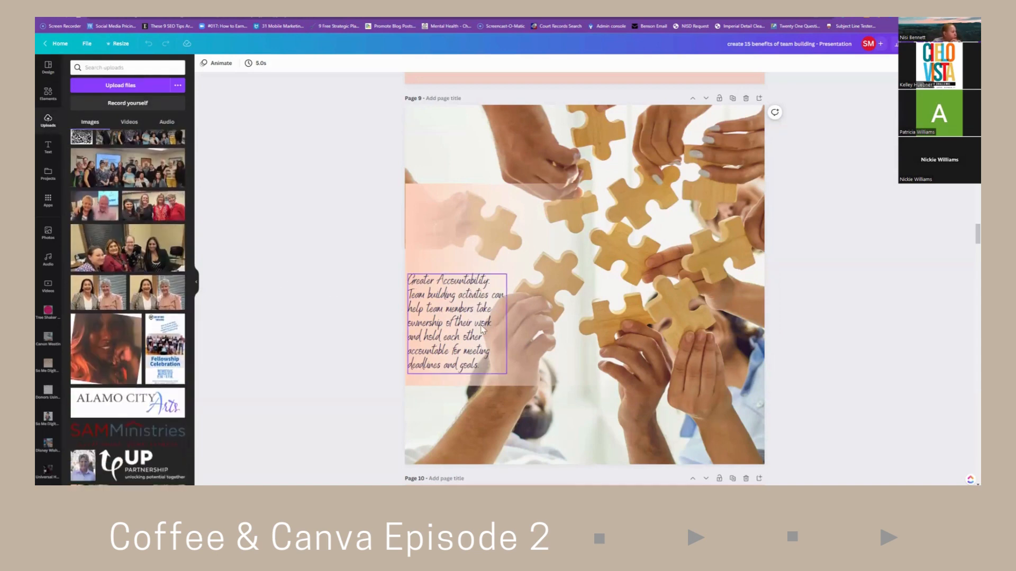
scroll(483, 329, "up", 1)
scroll(482, 329, "up", 5)
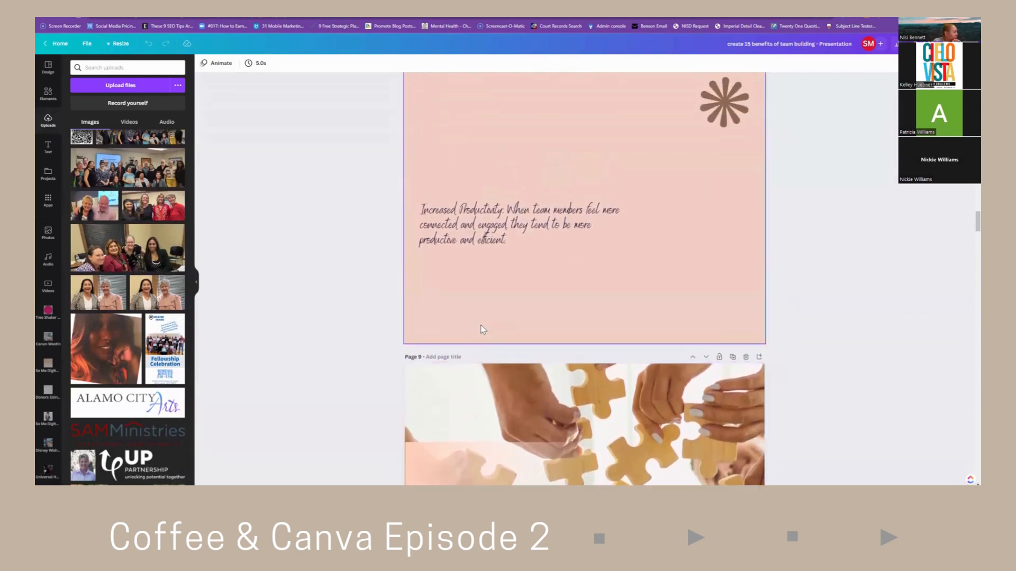
left_click_drag(497, 249, 489, 339)
left_click(724, 114)
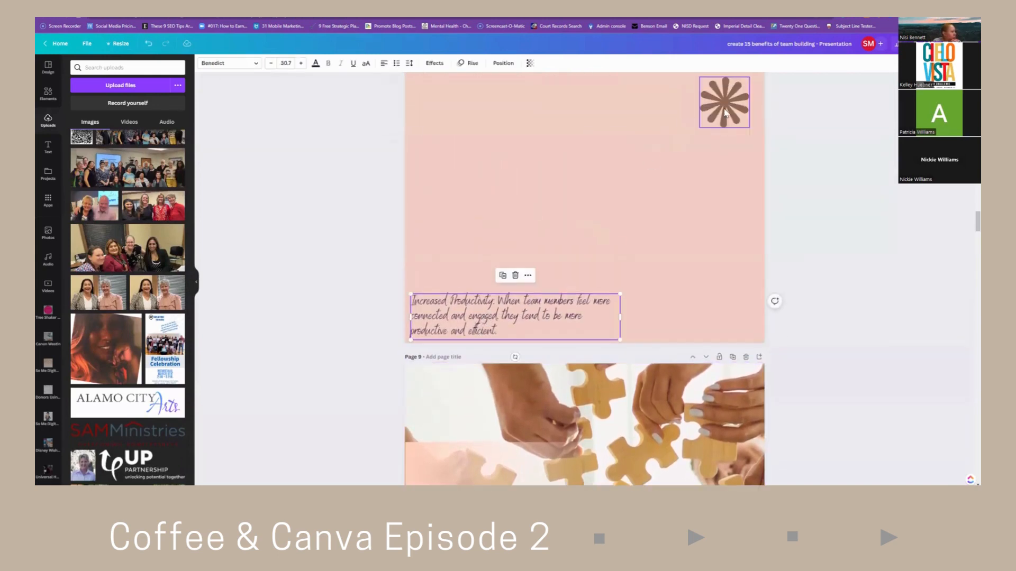
key("Delete")
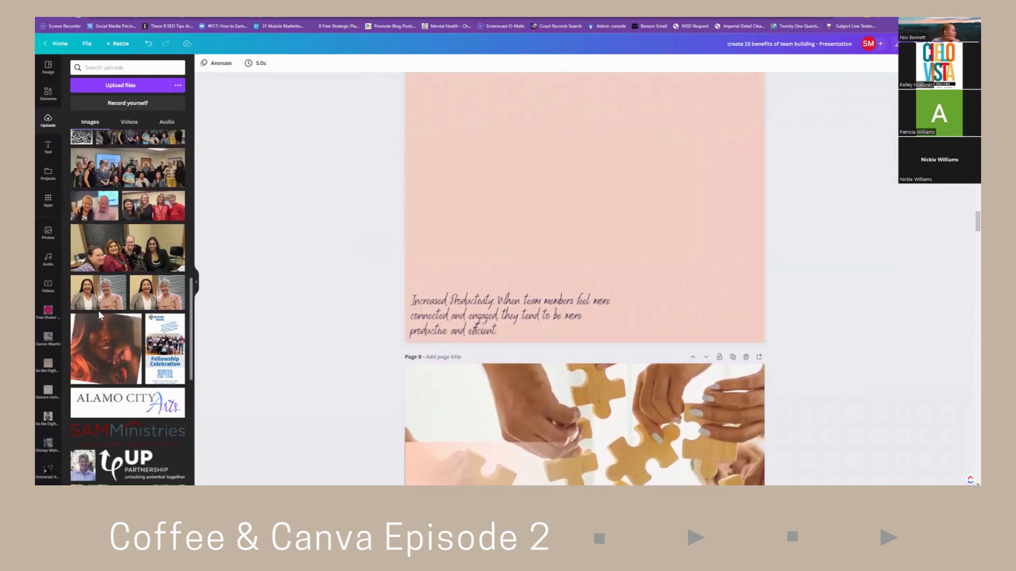
Add the uploaded photo of two women to page 8 and enlarge it so the woman in pink fills the page.
left_click(98, 306)
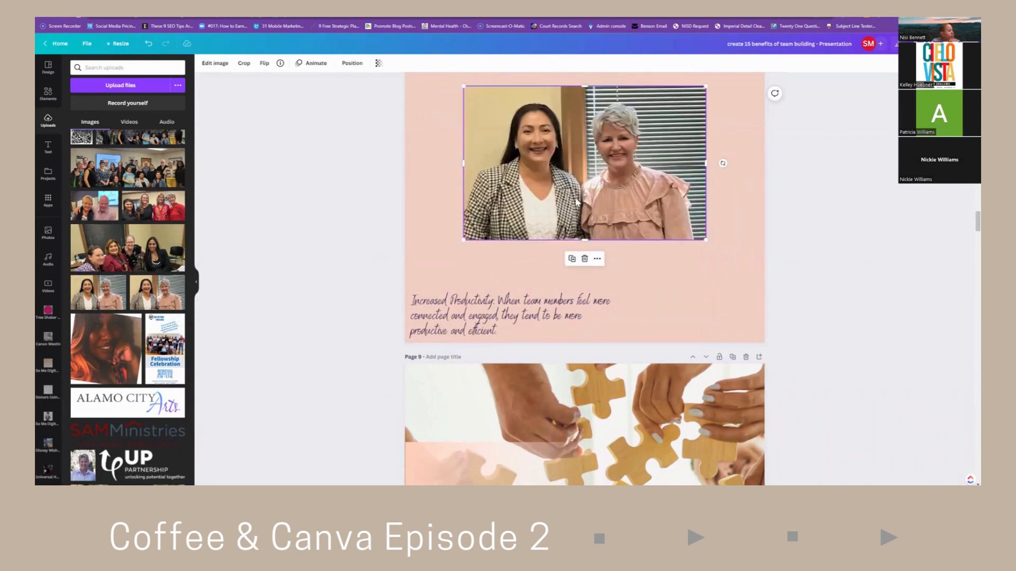
scroll(662, 291, "up", 3)
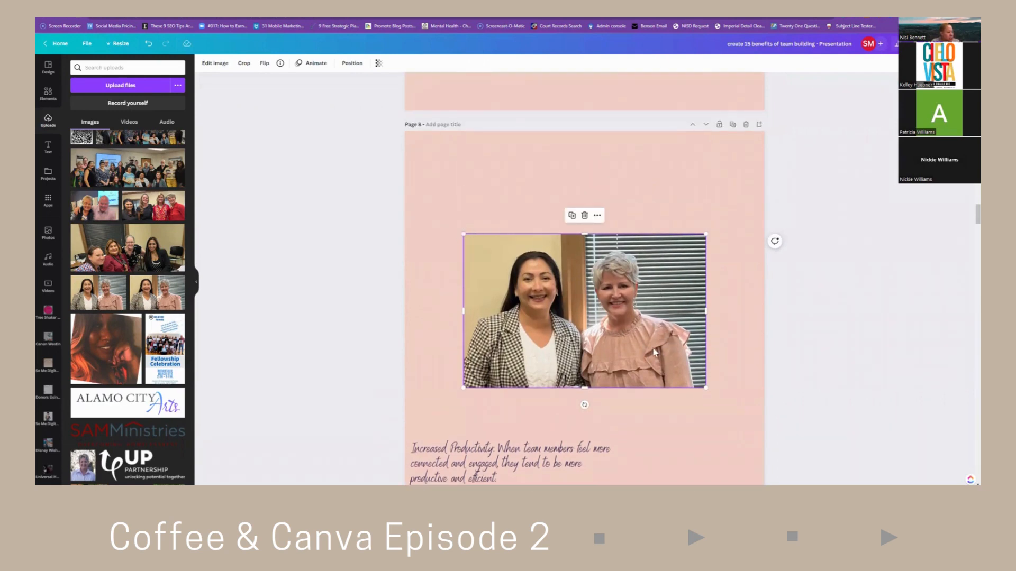
left_click_drag(457, 228, 78, 104)
left_click_drag(422, 236, 416, 297)
Remove the background from the enlarged portrait photo on page 8.
left_click(209, 66)
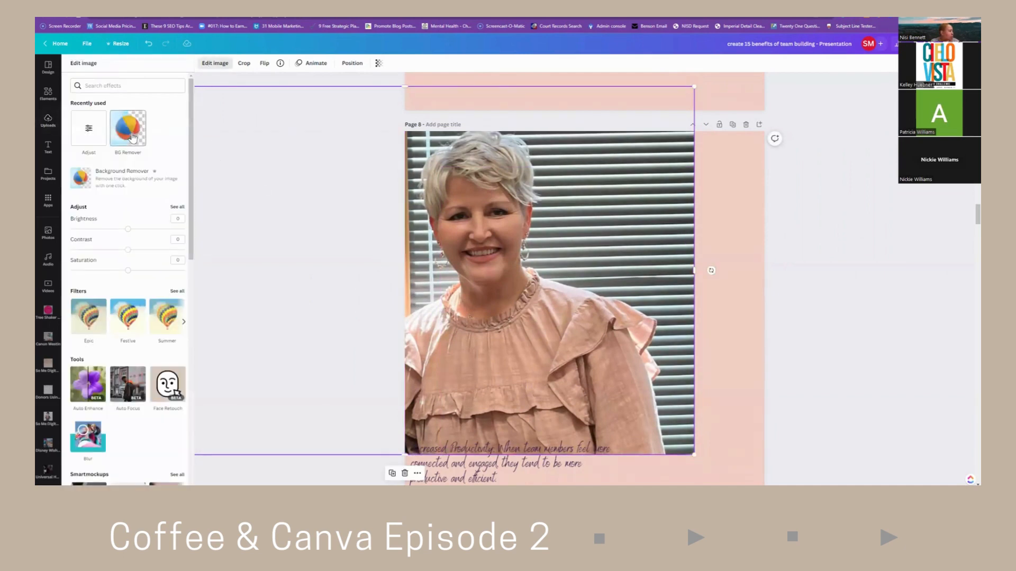
left_click(128, 129)
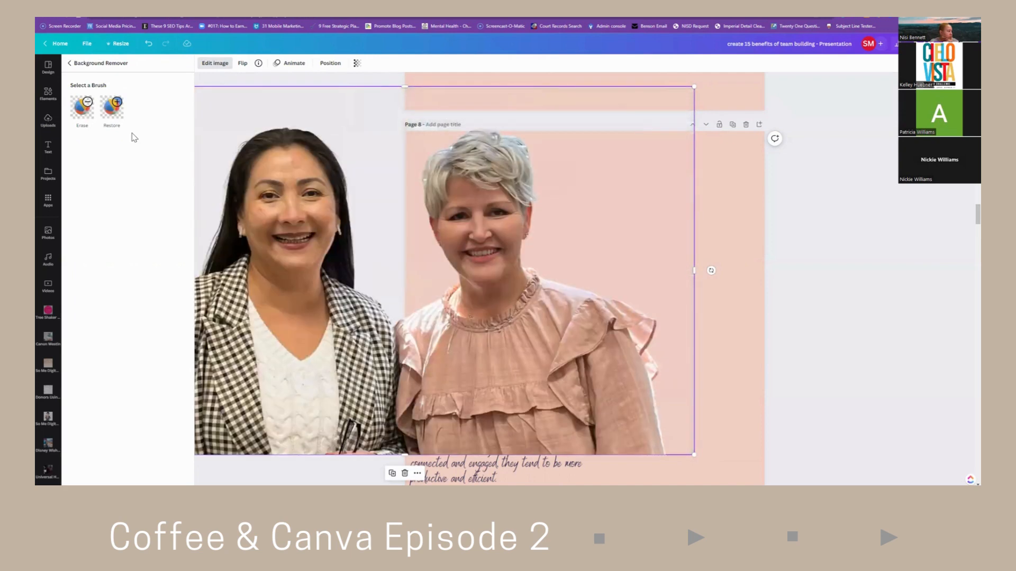
left_click(838, 286)
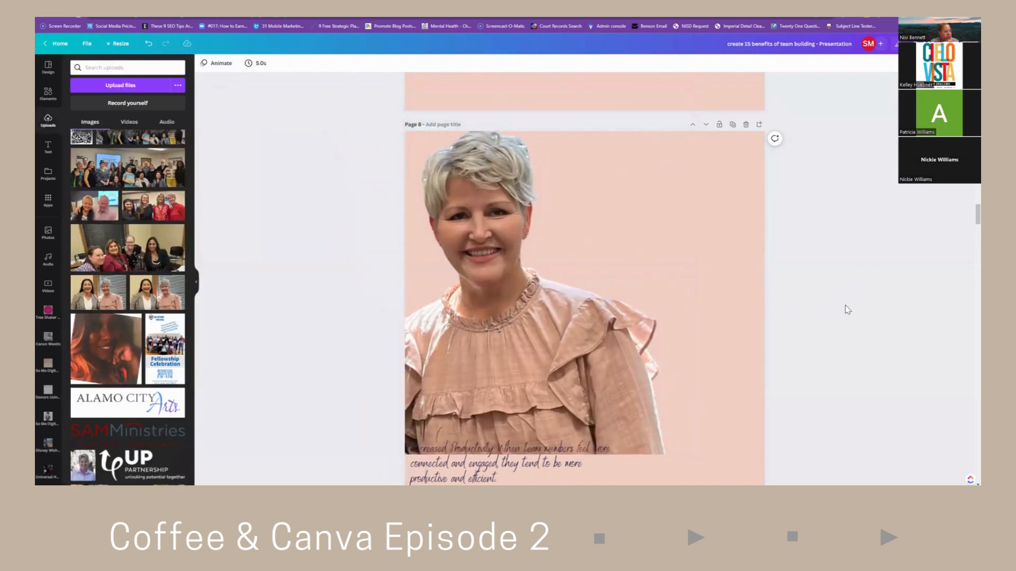
Move the "Increased Productivity" text to page 8's upper right and place a reduced UP Partnership logo in the page's lower-right corner.
scroll(848, 310, "down", 1)
left_click_drag(492, 423, 630, 149)
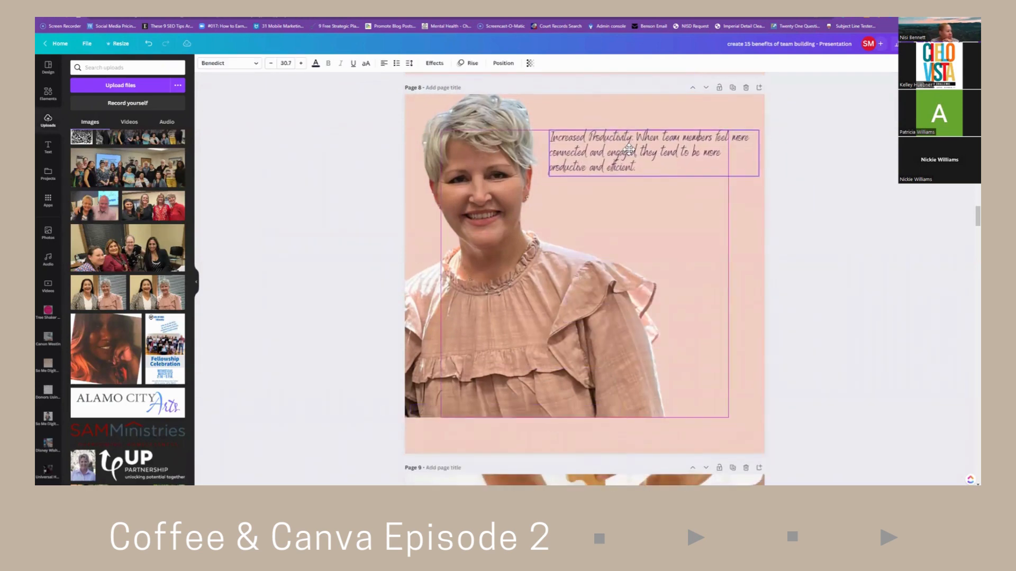
left_click(744, 440)
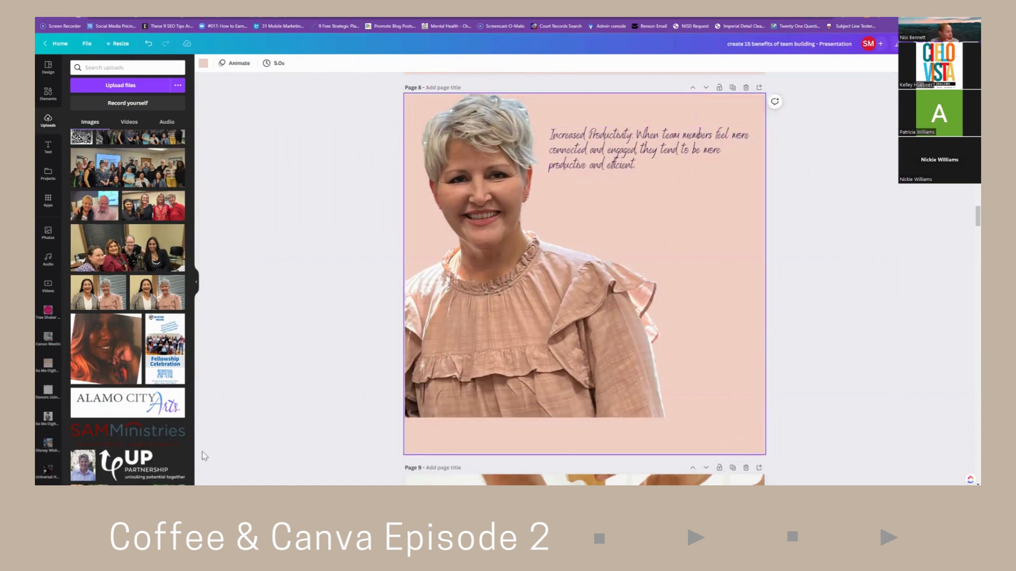
left_click_drag(133, 463, 693, 416)
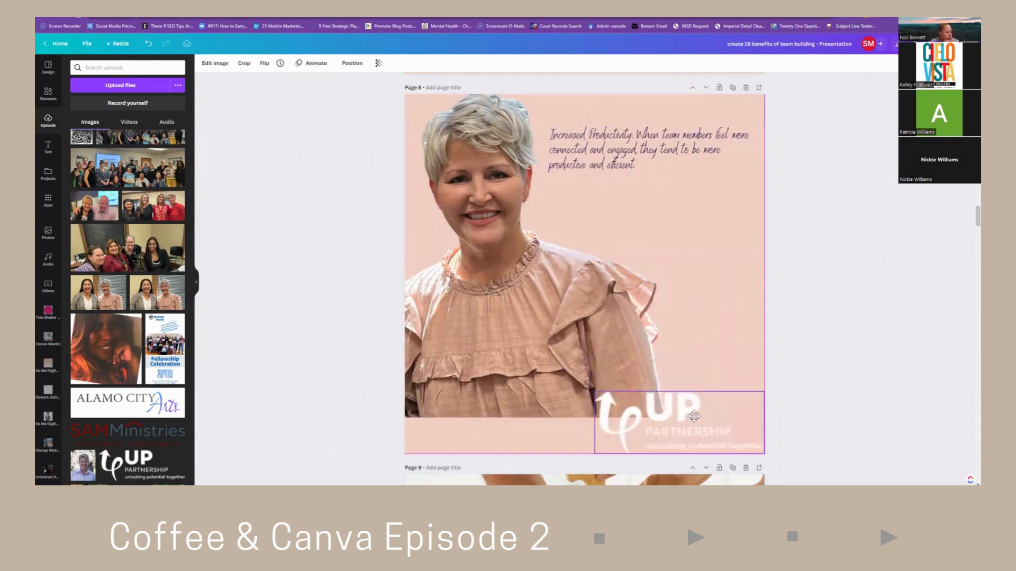
left_click_drag(607, 396, 685, 426)
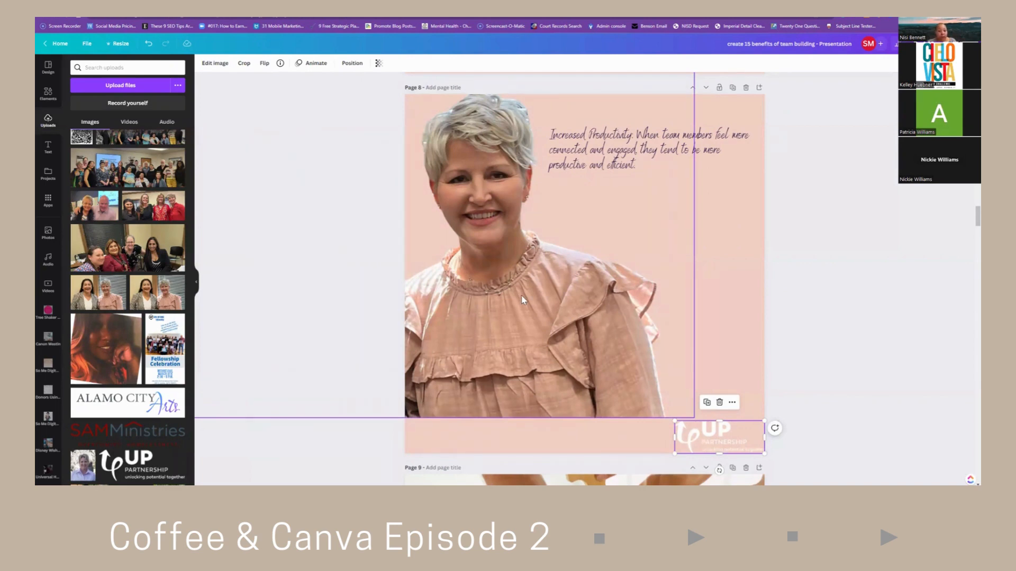
Replace the portrait on page 8 with the uploaded "Straight Outta Podfest" photo, positioned just below the text.
left_click(586, 306)
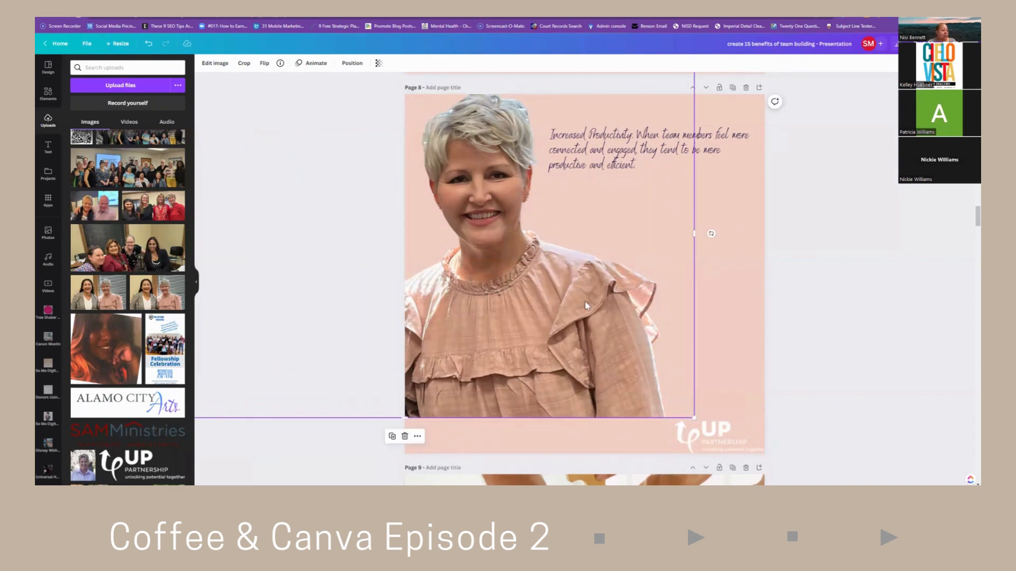
key("Delete")
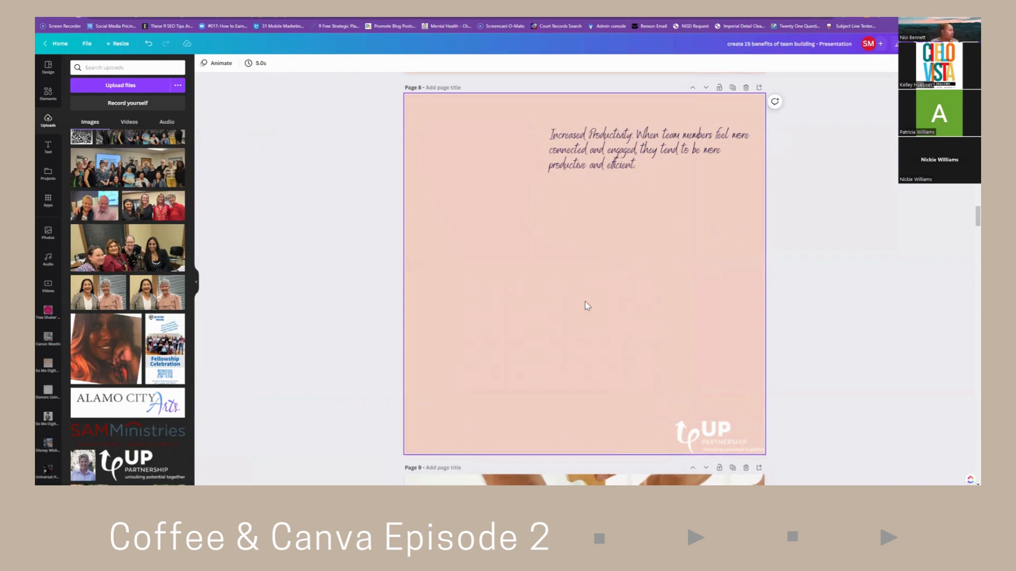
scroll(134, 308, "down", 3)
scroll(134, 308, "down", 10)
scroll(134, 308, "down", 15)
scroll(134, 308, "down", 15)
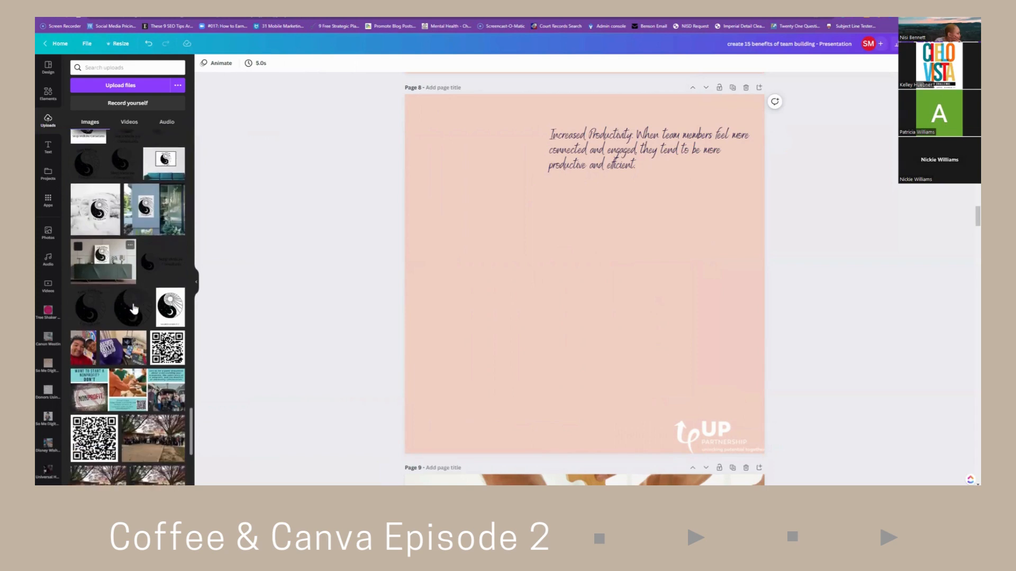
left_click(123, 349)
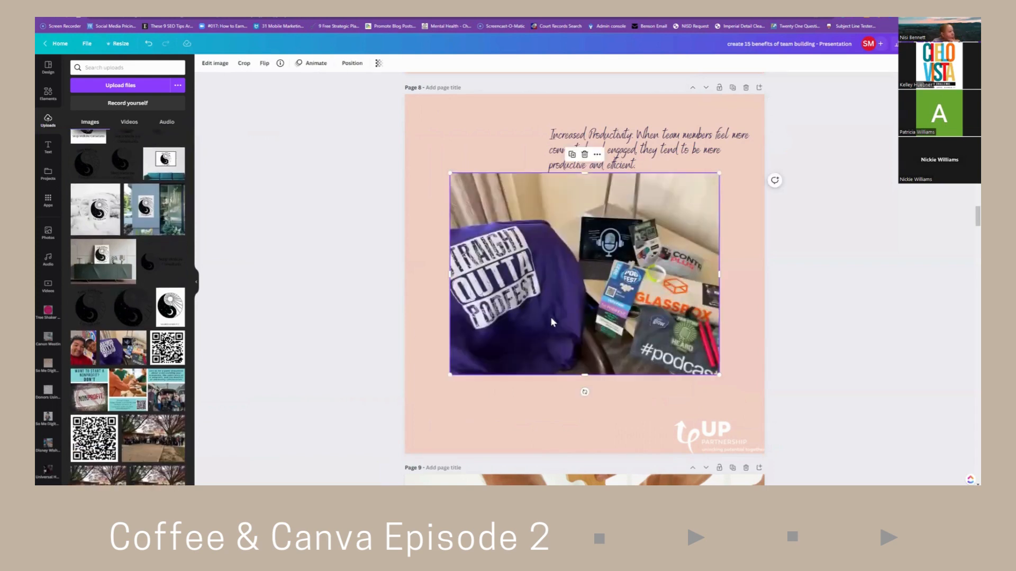
mouse_move(591, 324)
left_mouse_down()
mouse_move(606, 325)
mouse_move(599, 336)
left_mouse_up()
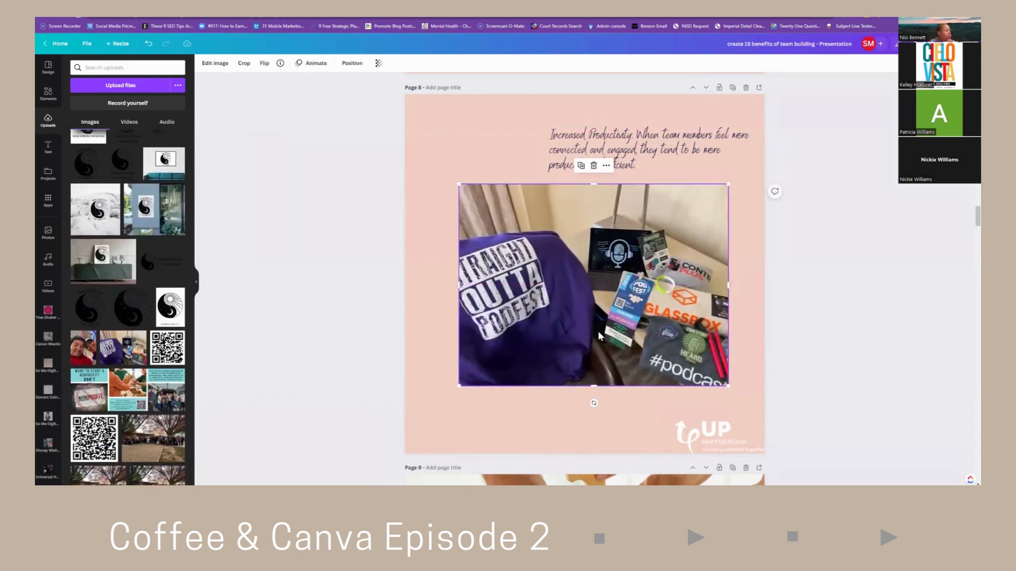
Crop the Podfest photo to its right half, cutting off the purple shirt.
left_click(244, 63)
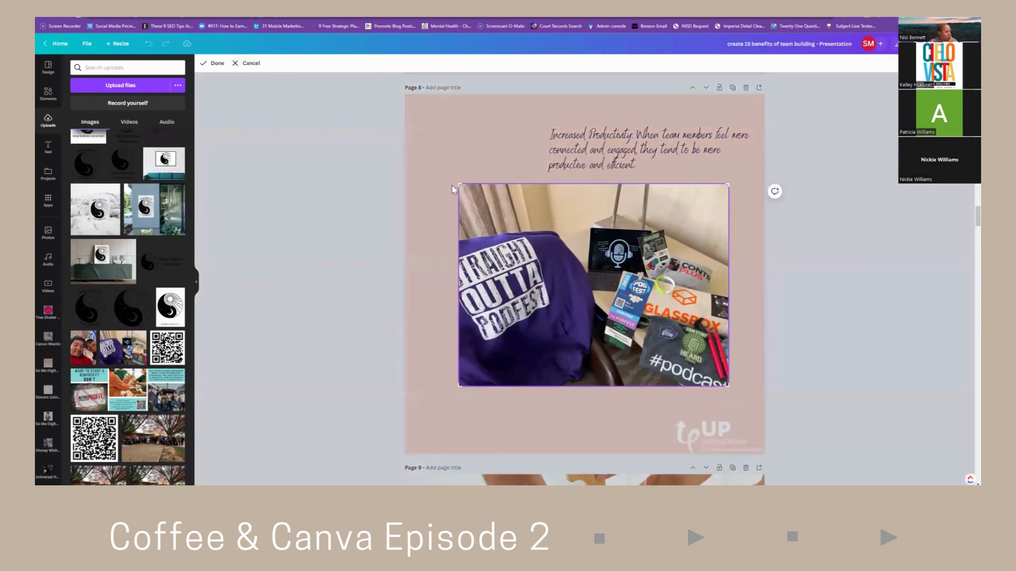
left_click_drag(461, 183, 586, 186)
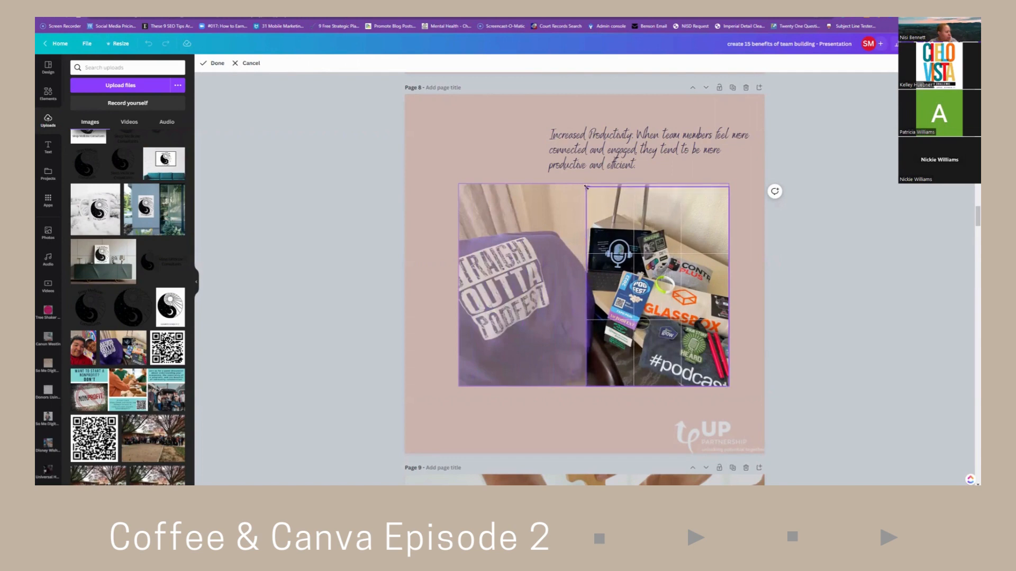
left_click(452, 147)
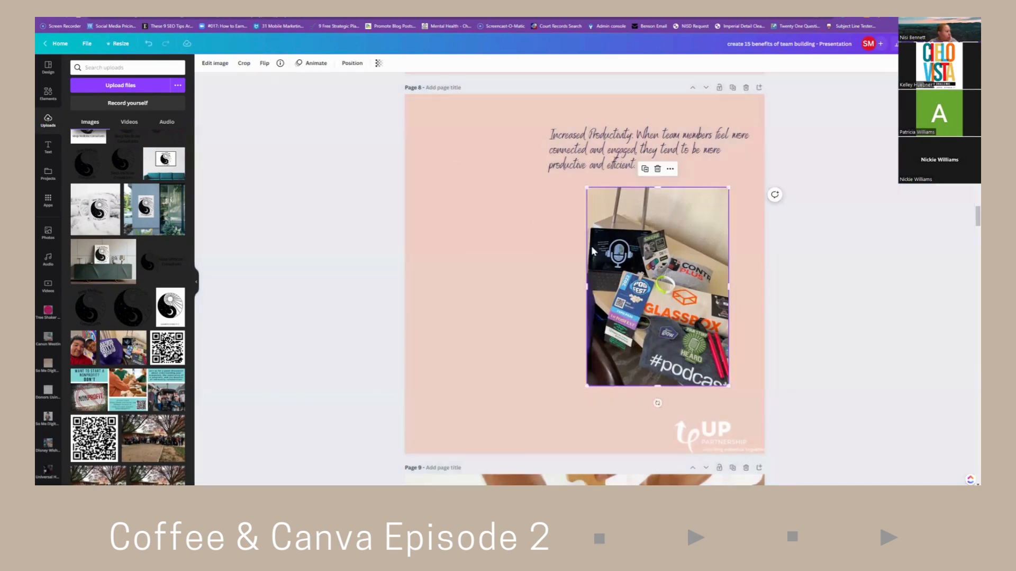
Enlarge the cropped Podfest photo on page 8 until it fills the full page height beside the text.
left_click_drag(645, 285, 463, 194)
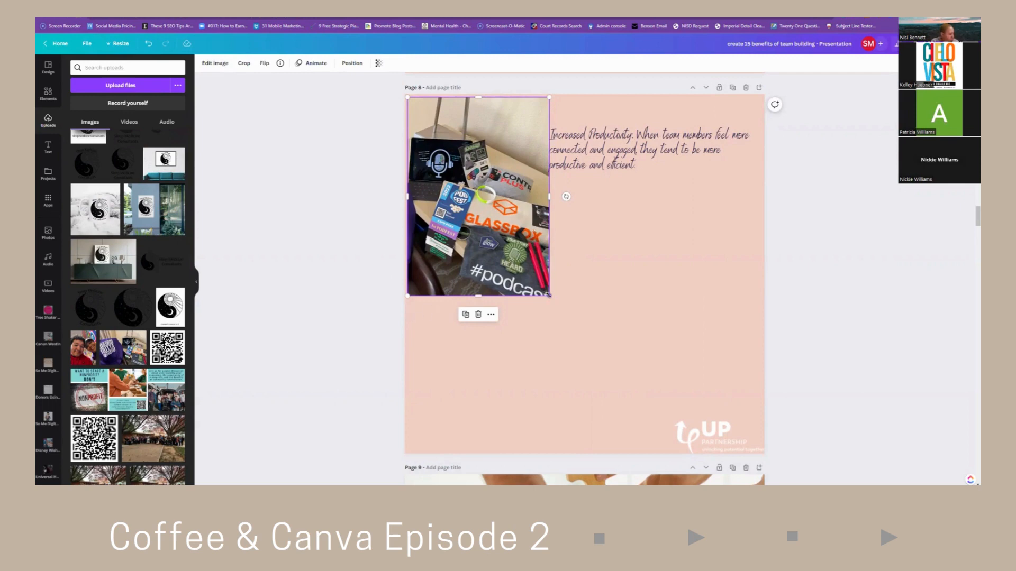
left_click_drag(564, 306, 832, 455)
left_click_drag(689, 397, 513, 317)
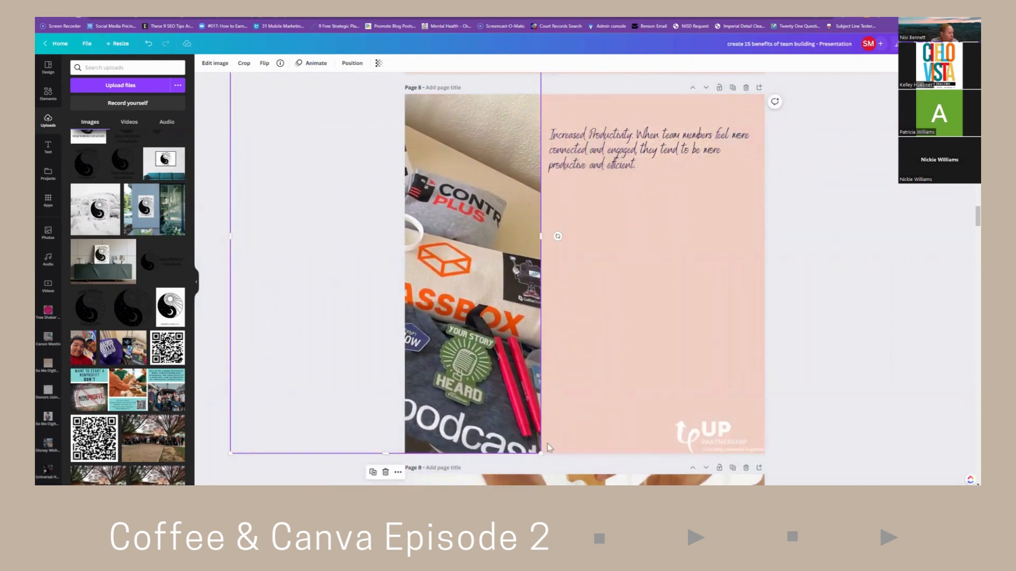
left_click_drag(540, 453, 605, 485)
left_click_drag(550, 363, 483, 318)
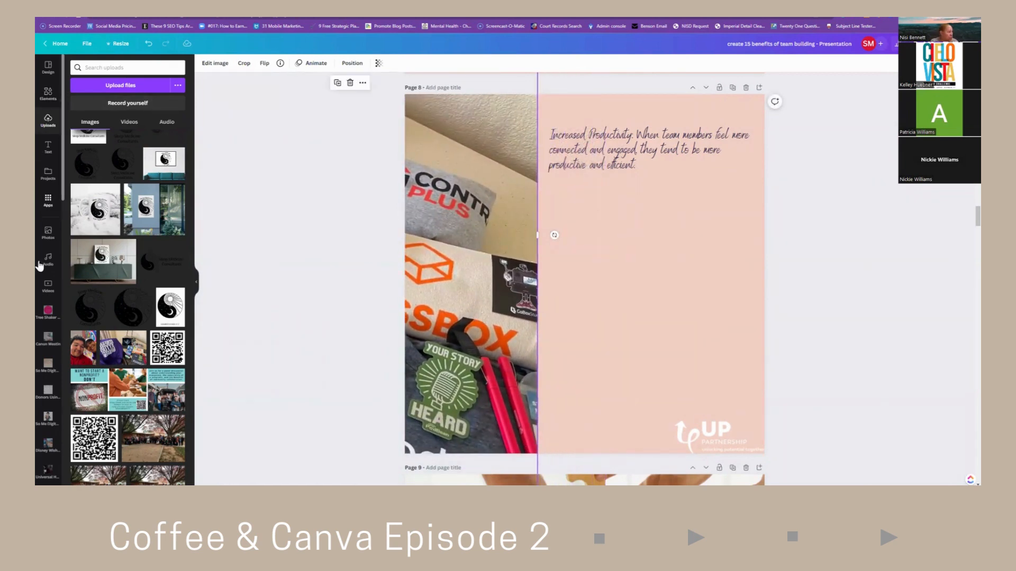
Search the stock photos for "outside" and remove the Podfest photo from page 8.
left_click(47, 233)
left_click(111, 67)
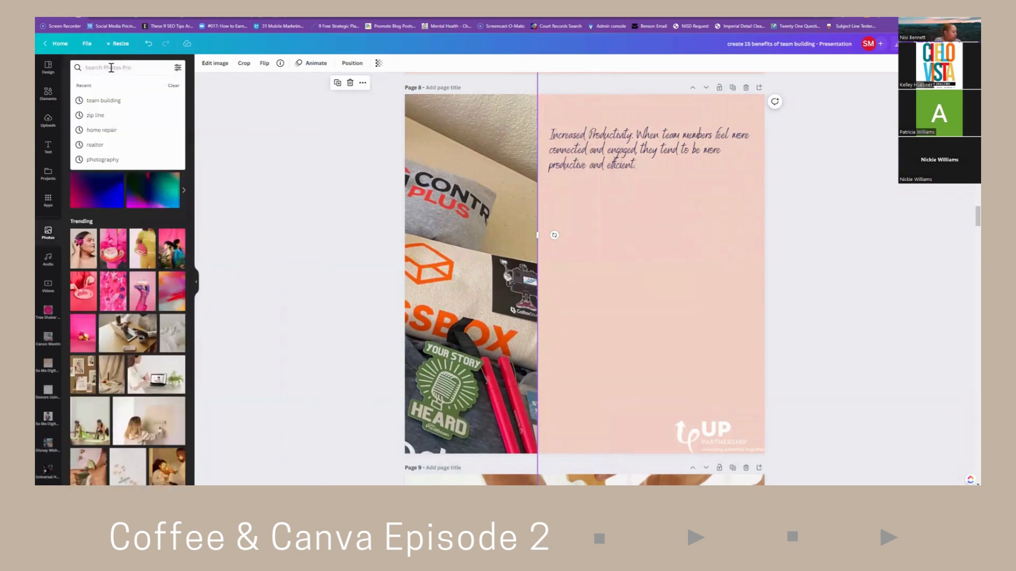
type("outside")
key("Return")
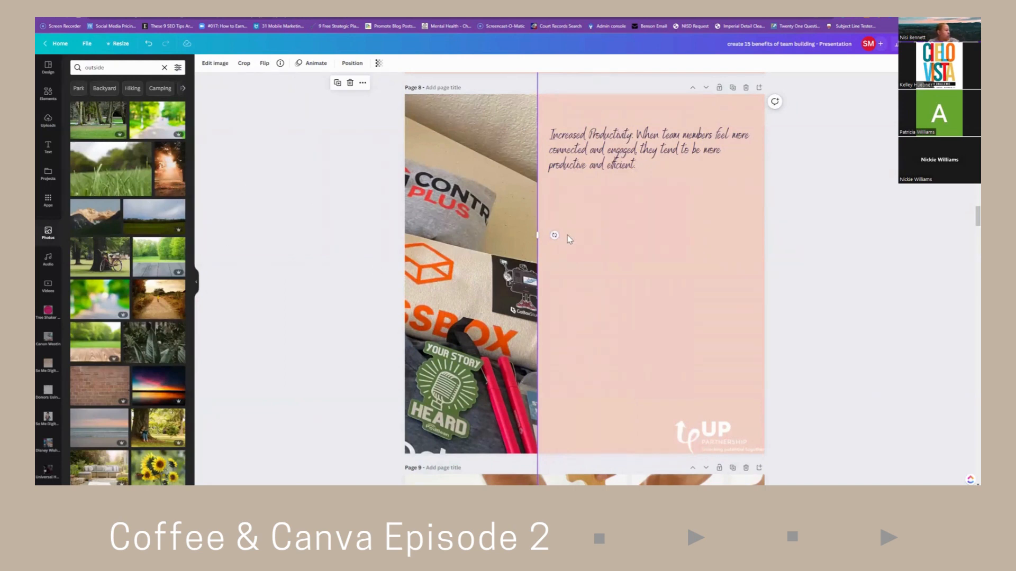
left_click_drag(489, 253, 277, 261)
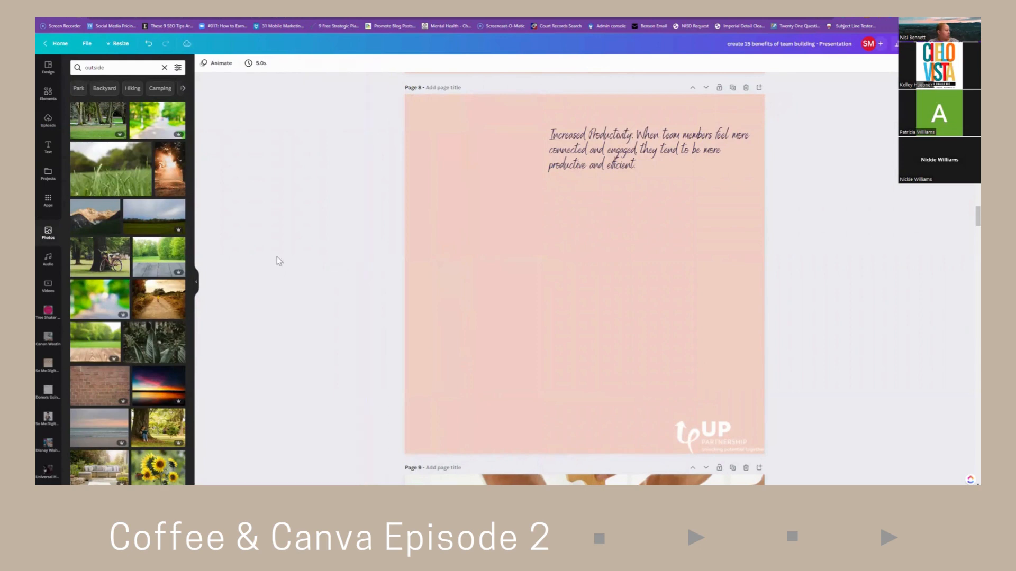
Add the vertical photo of sunlit trees to page 8 and enlarge it to full page height along the left edge.
left_click(161, 174)
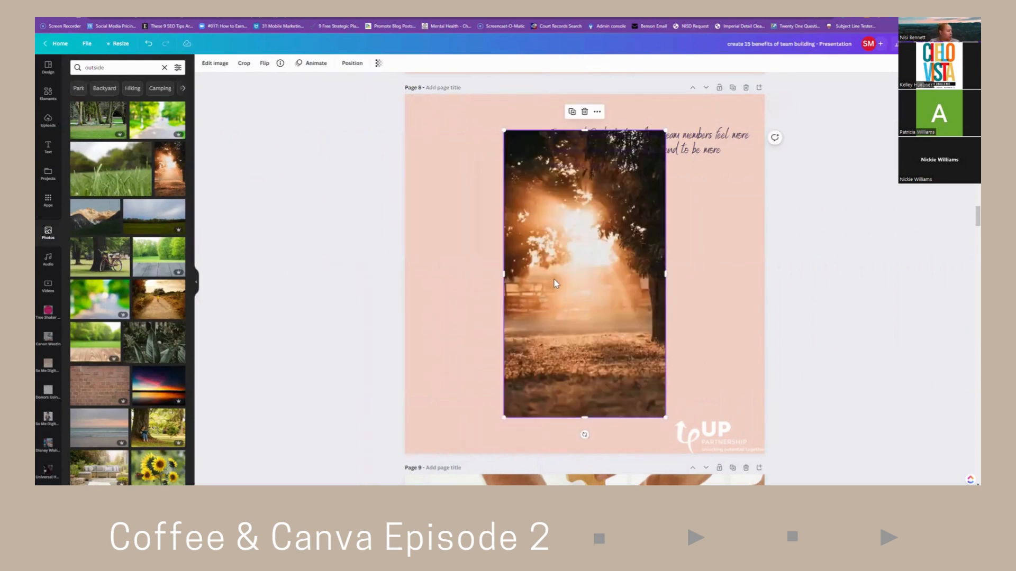
left_click_drag(553, 280, 454, 244)
left_click_drag(566, 381, 672, 420)
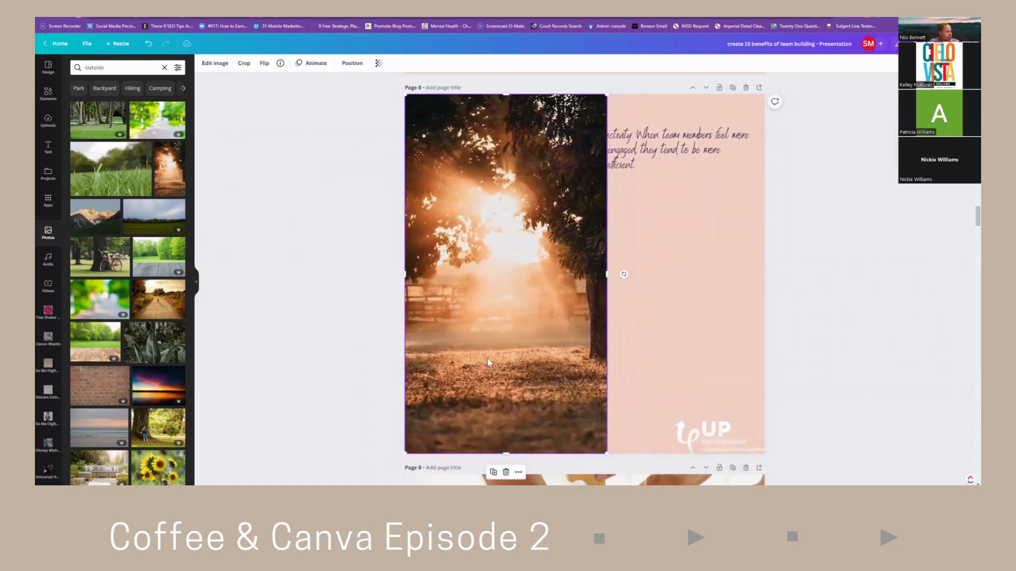
Crop off the leaf-covered ground in the lower part of the sunlit trees photo.
left_click(243, 63)
left_click_drag(607, 452, 606, 347)
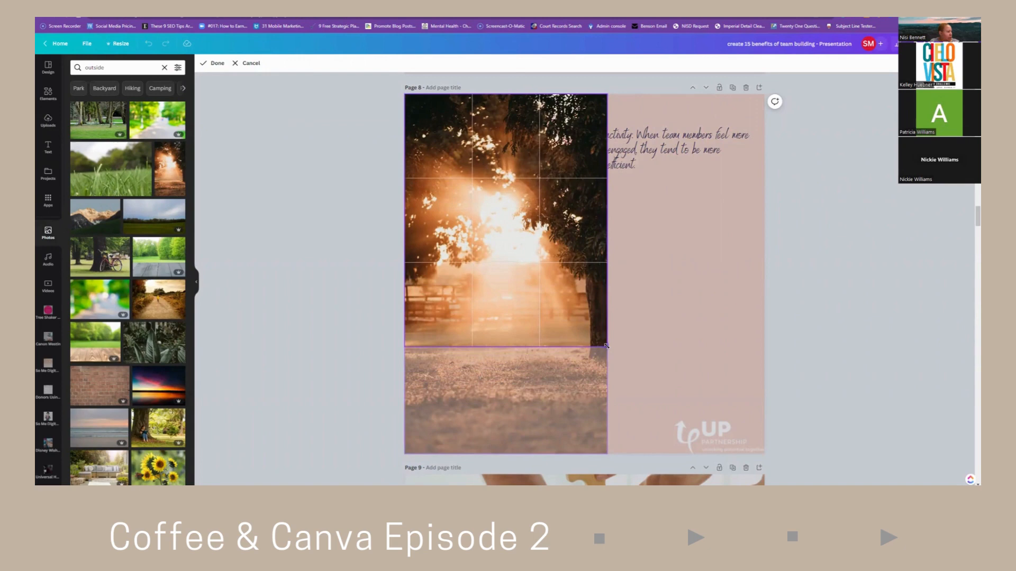
left_click(213, 63)
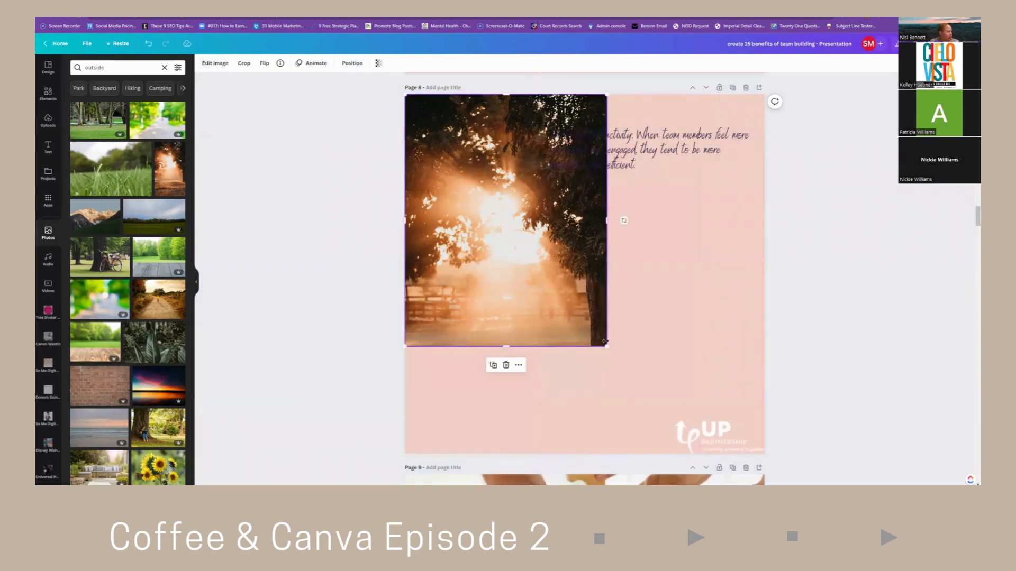
Make the sunlit trees photo the background of page 8 and move the text to the lower part of the page.
right_click(546, 307)
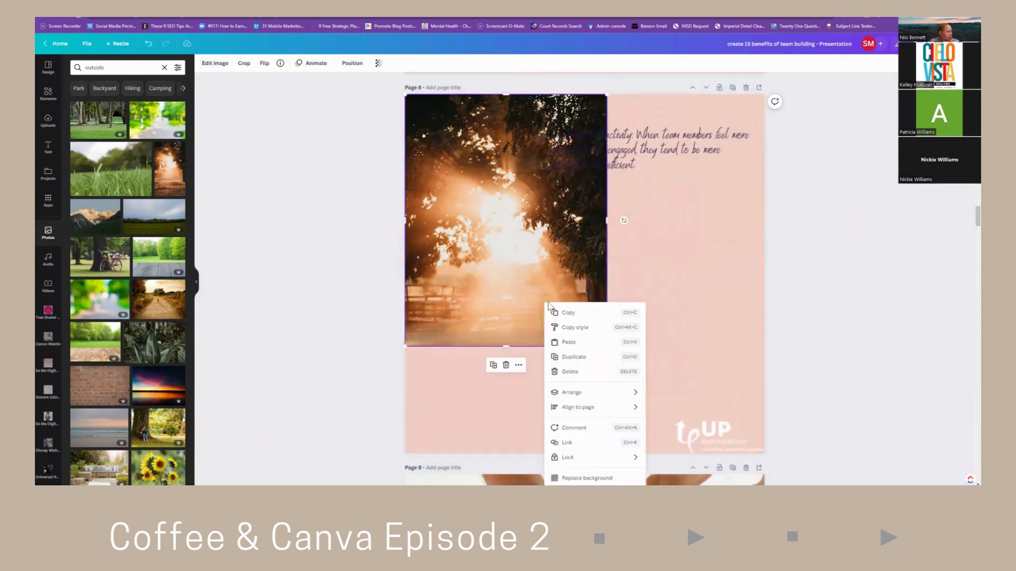
left_click(587, 478)
left_click_drag(637, 154, 569, 409)
left_click(804, 392)
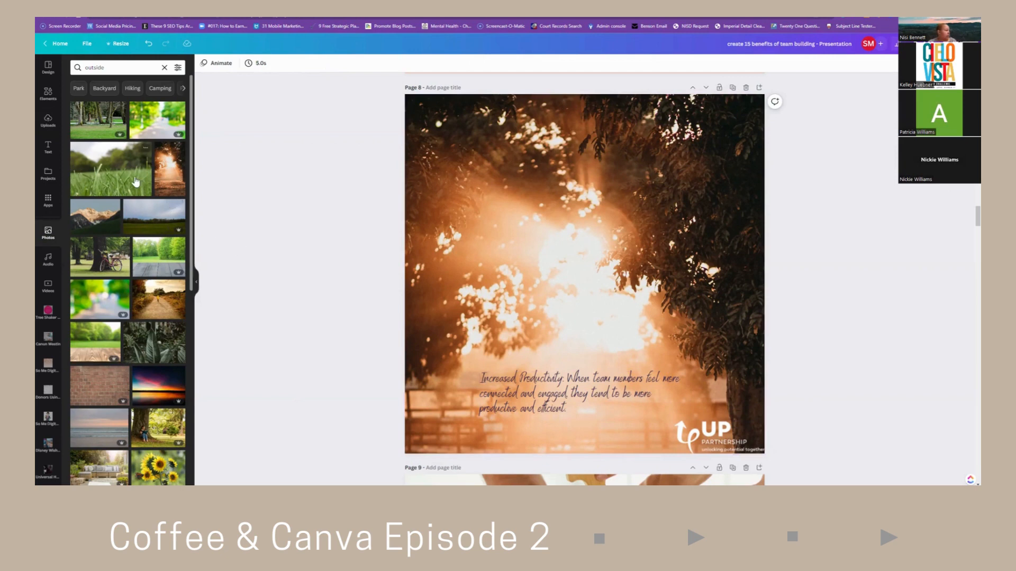
Replace page 8's background with the photo of a woman seated in a birch forest and move the text above her.
scroll(159, 273, "down", 3)
scroll(159, 273, "down", 5)
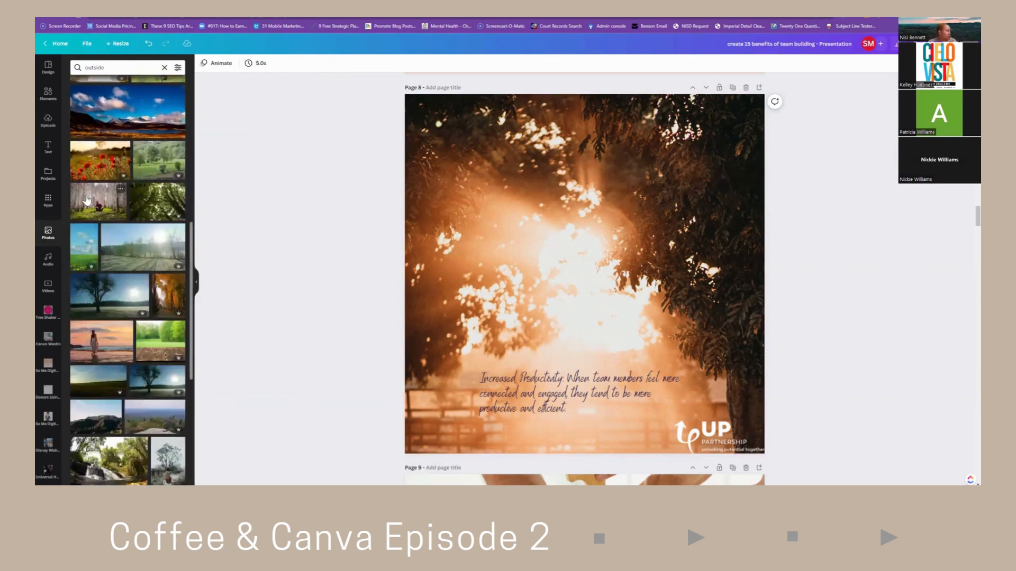
left_click(87, 200)
right_click(591, 261)
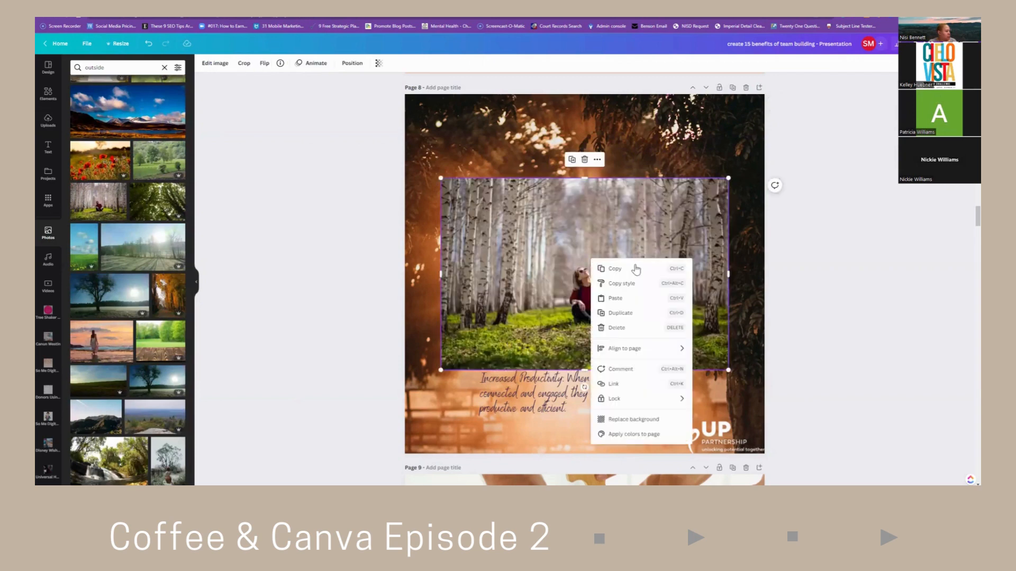
left_click(633, 419)
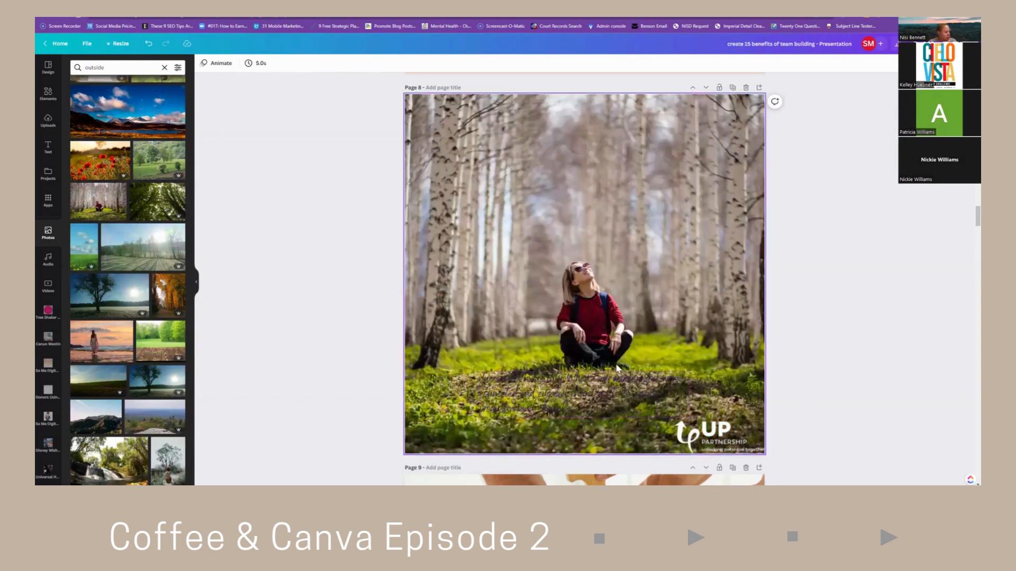
left_click_drag(586, 391, 586, 168)
Check the uncropped extent of page 8's birch forest background and duplicate the page.
double_click(506, 268)
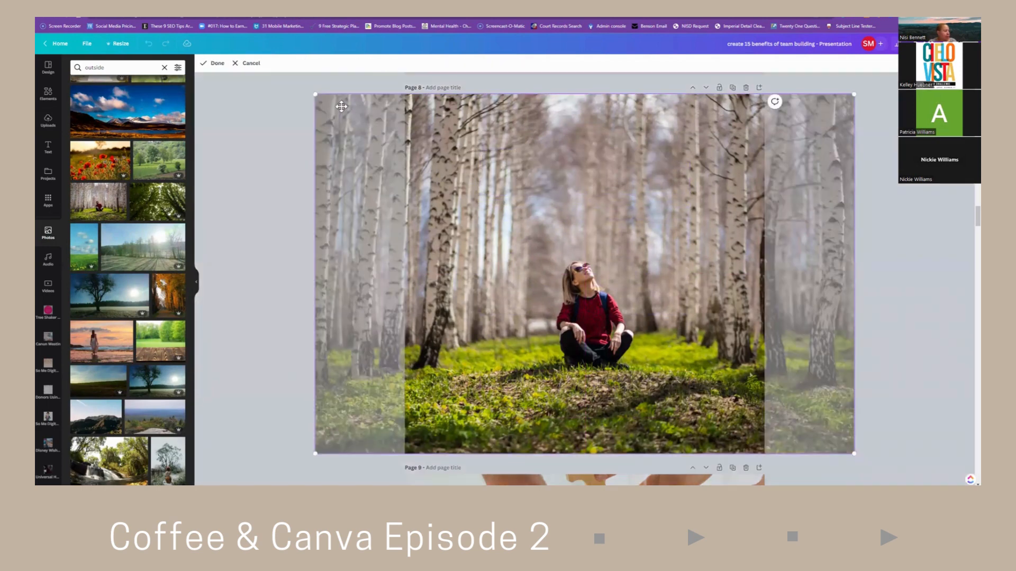
left_click(281, 169)
left_click(732, 87)
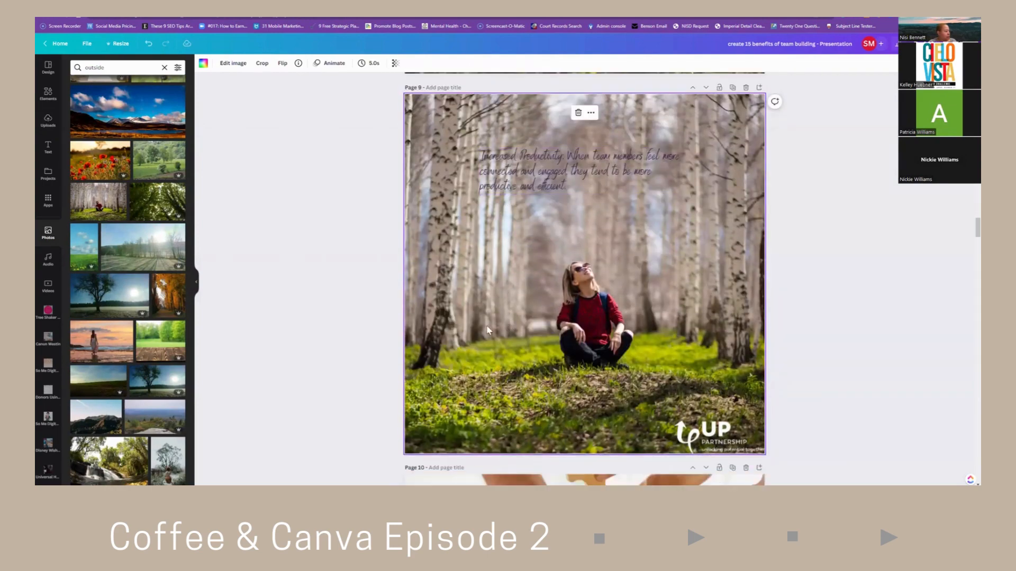
Enlarge and reposition the background photo on page 9 so only the woman's head and shoulders show at the lower left.
double_click(472, 264)
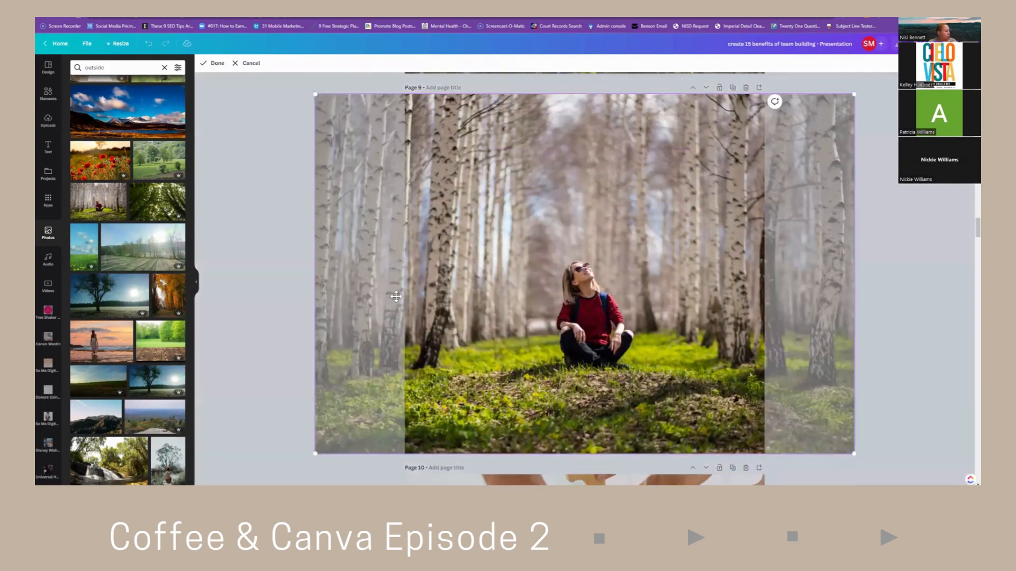
left_click_drag(315, 454, 84, 485)
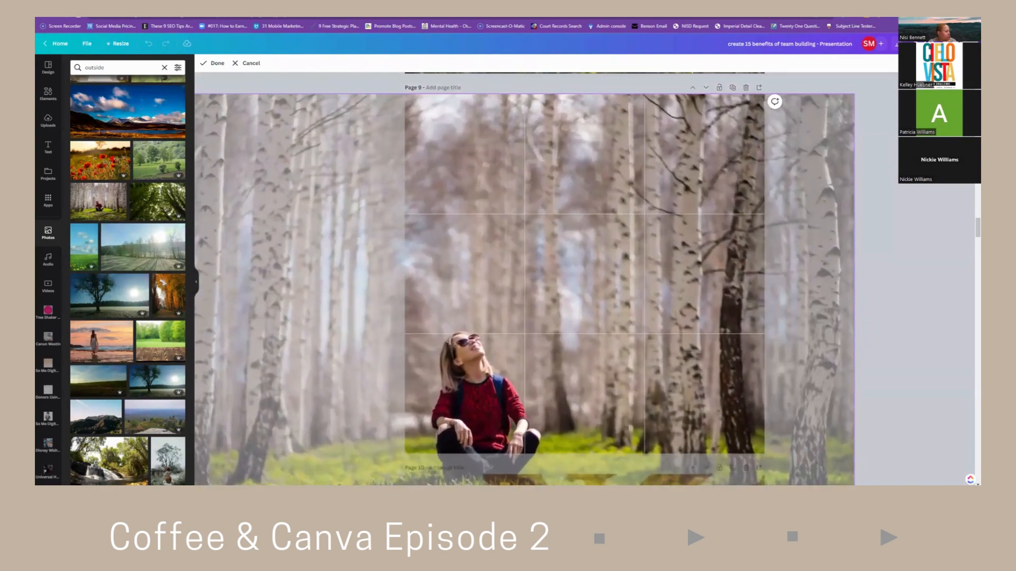
left_click_drag(520, 302, 431, 304)
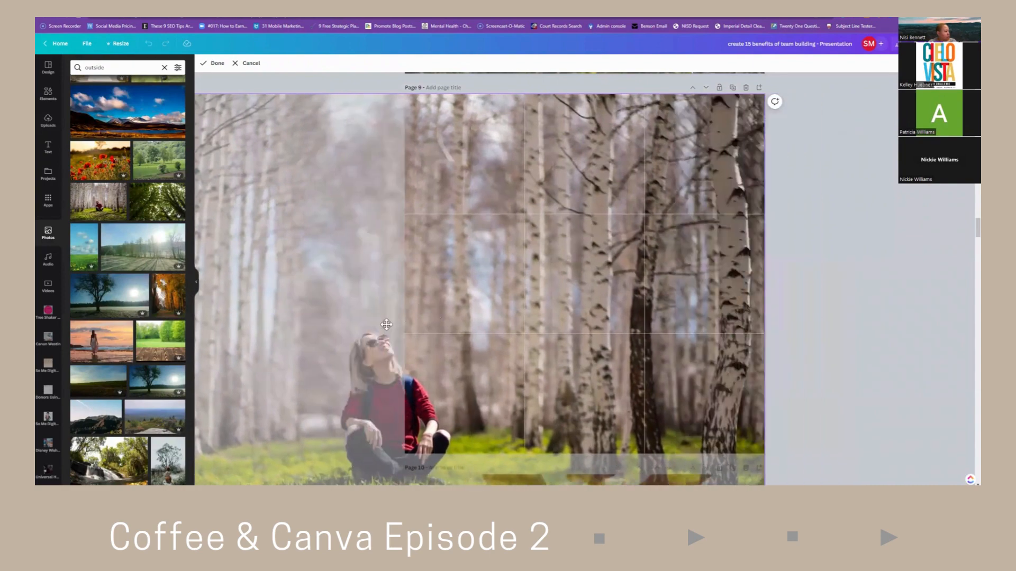
left_click_drag(766, 94, 894, 61)
left_click_drag(765, 128, 846, 344)
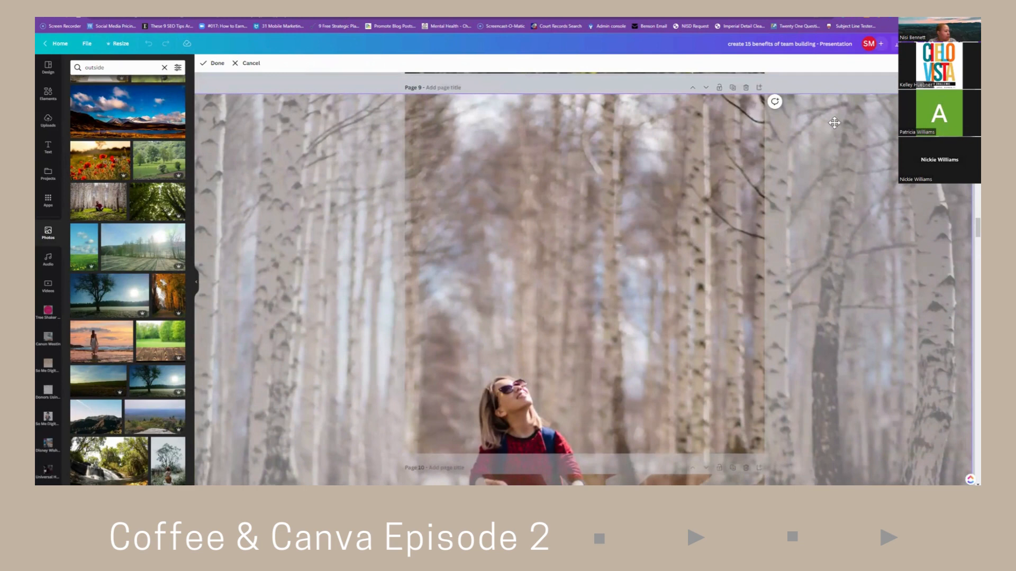
left_click(211, 63)
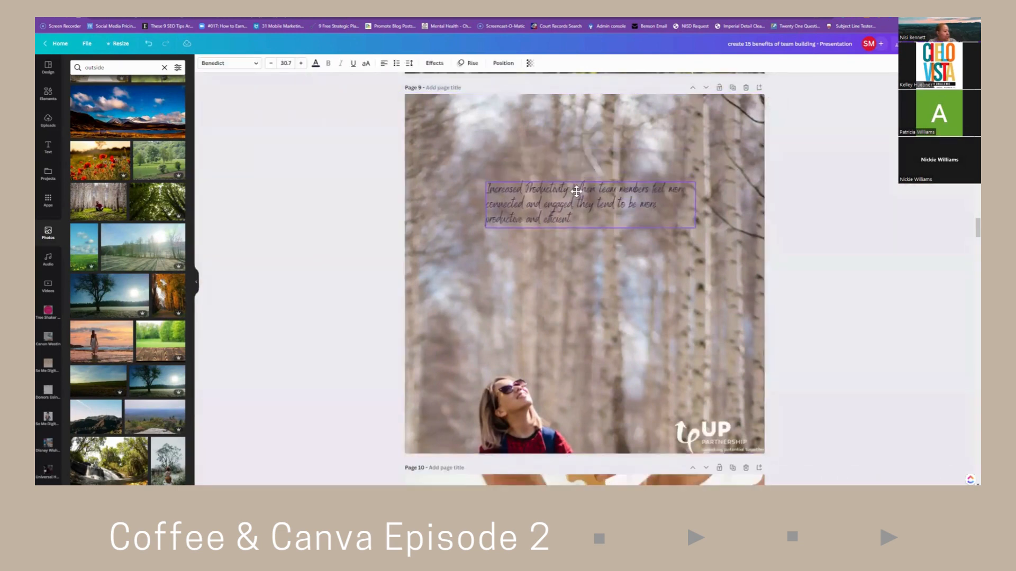
Shift page 9's background photo slightly upward to show more of the woman's torso.
double_click(576, 300)
left_click_drag(580, 301, 581, 269)
left_click(218, 64)
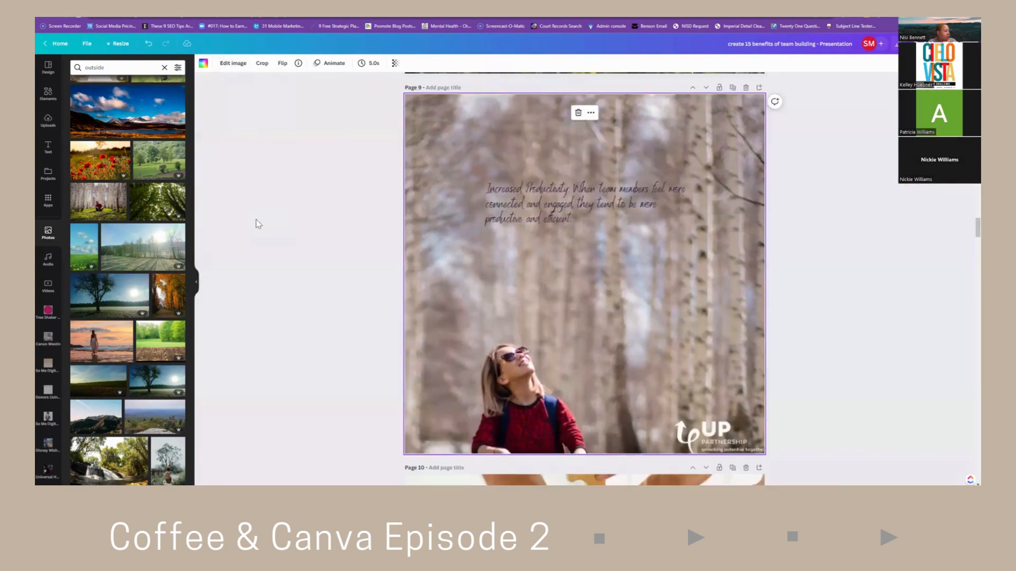
Enlarge and reposition page 8's background photo so the woman falls outside the page and only birch trunks and grass remain.
scroll(282, 245, "up", 6)
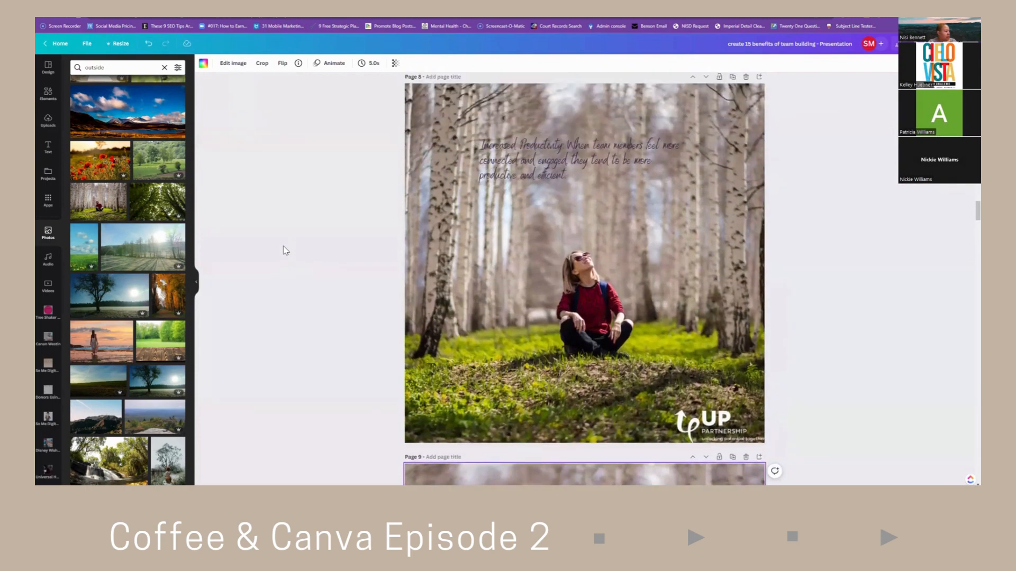
left_click(514, 289)
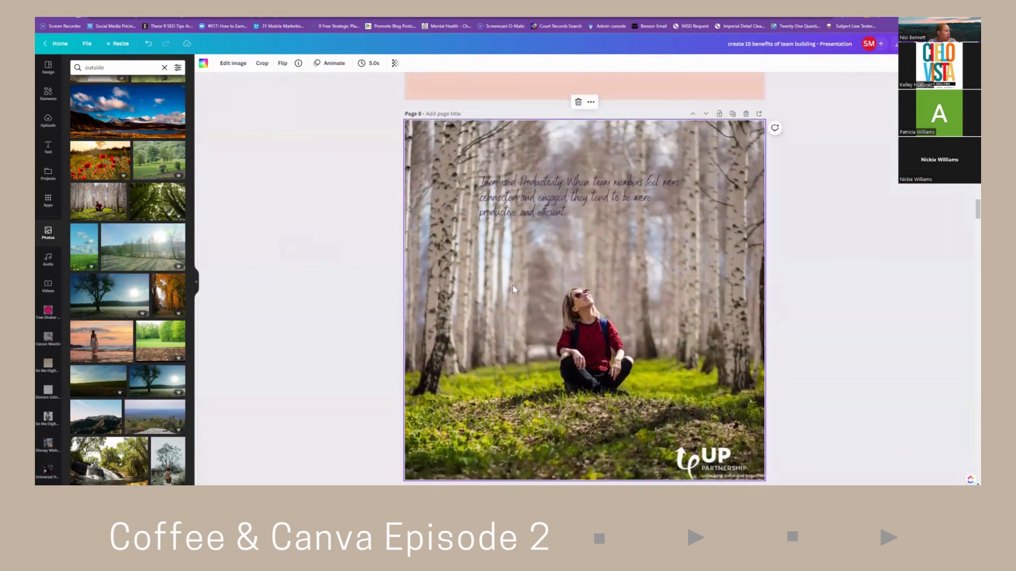
double_click(731, 202)
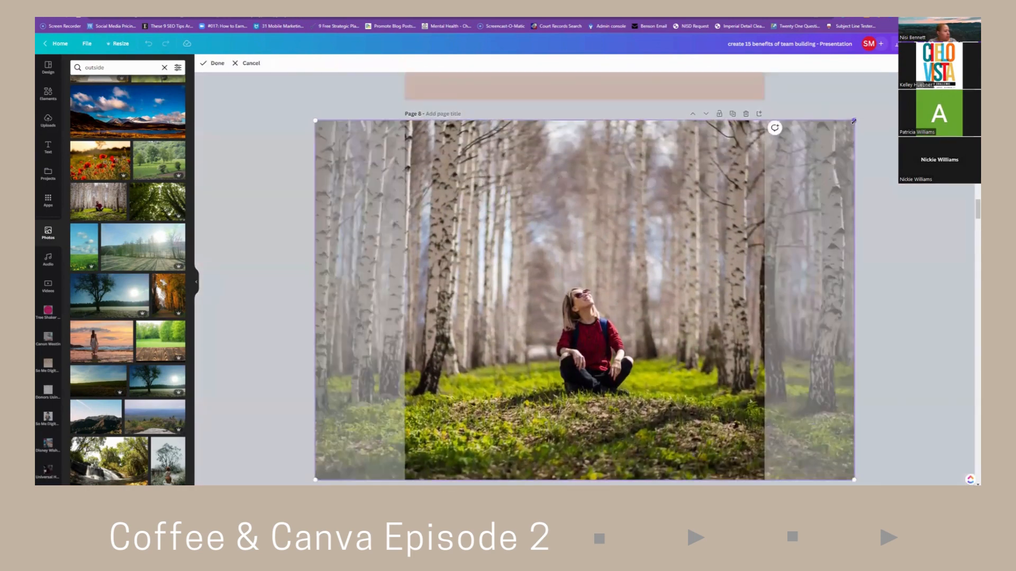
left_click_drag(856, 119, 970, 47)
left_click_drag(356, 183, 444, 177)
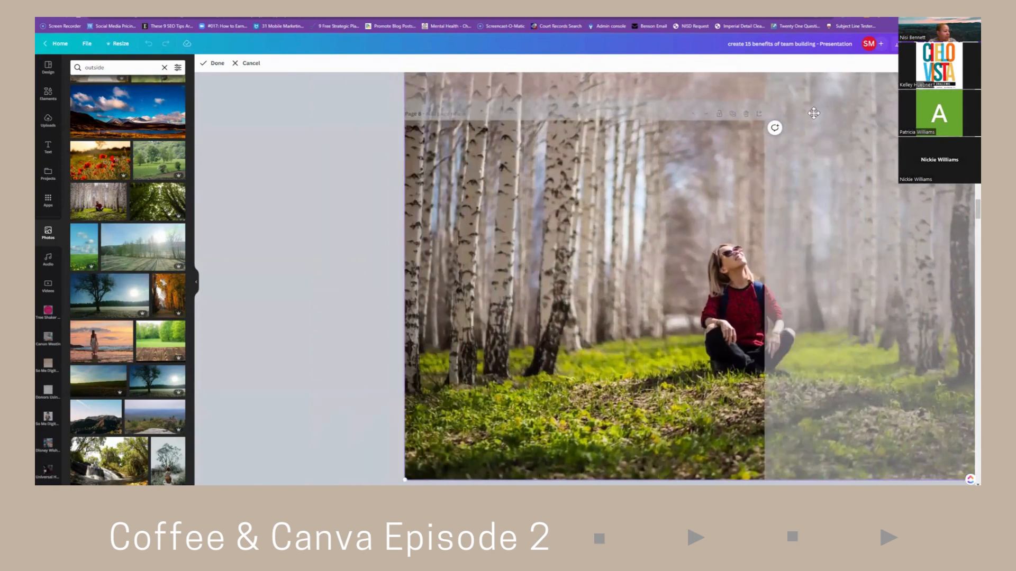
scroll(472, 212, "down", 4)
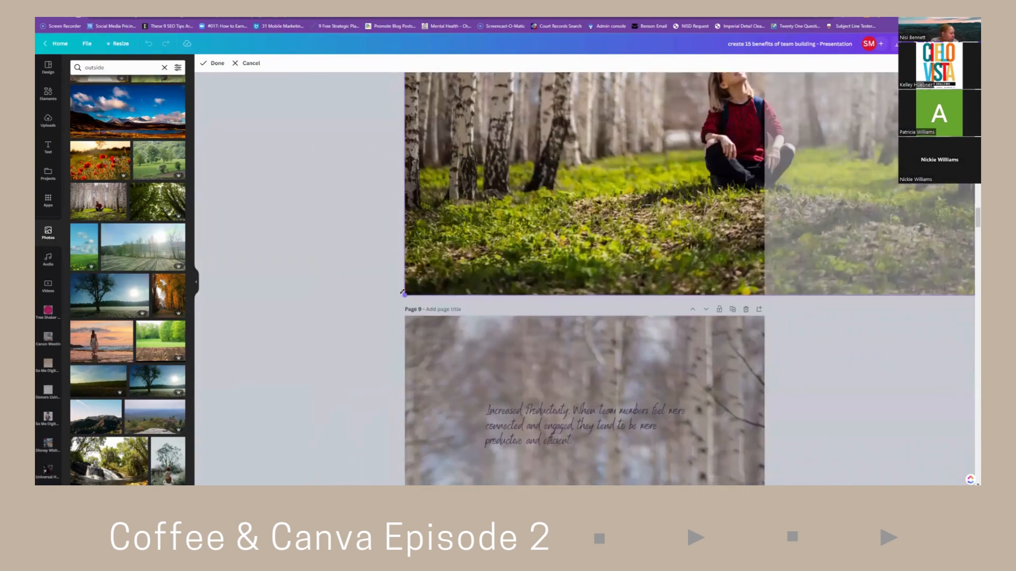
left_click_drag(405, 295, 227, 443)
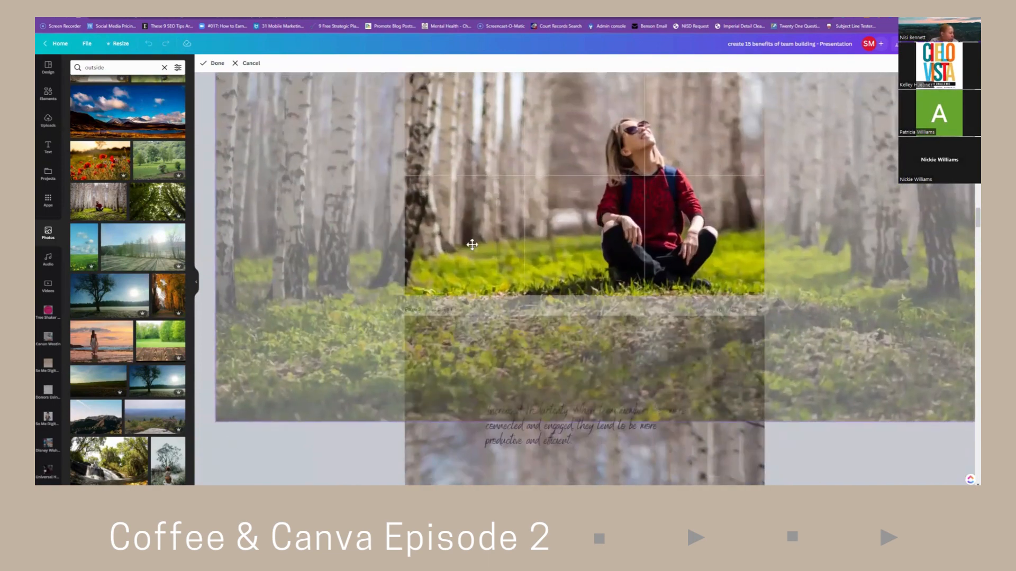
left_click_drag(471, 245, 618, 89)
left_click(363, 236)
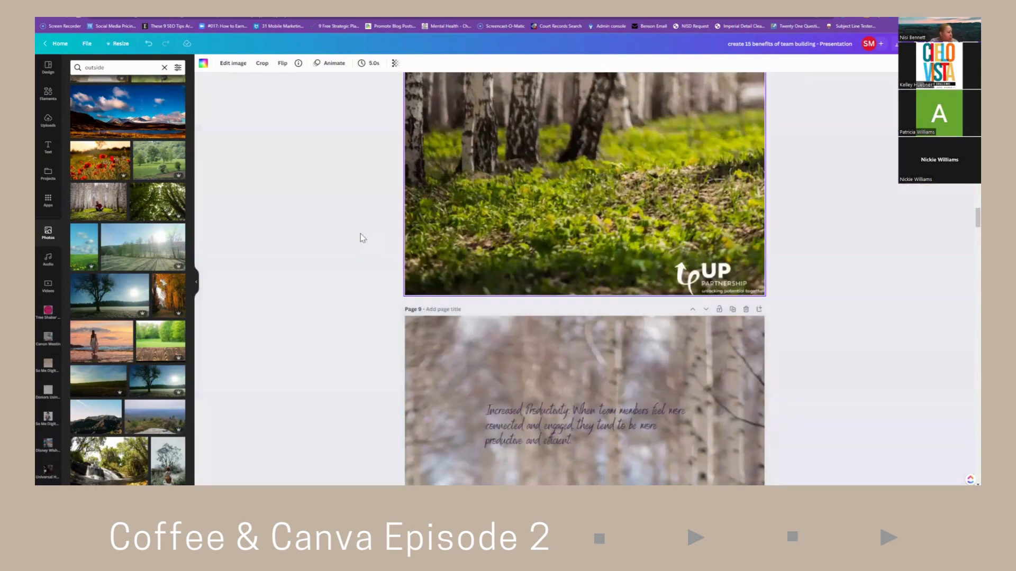
Narrow the "Increased Productivity" text box on page 8 to five lines and place it at the page's right edge.
scroll(361, 237, "up", 2)
scroll(363, 238, "up", 1)
left_click(560, 123)
left_click_drag(561, 123, 636, 152)
left_click_drag(554, 152, 645, 188)
left_click_drag(708, 201, 706, 235)
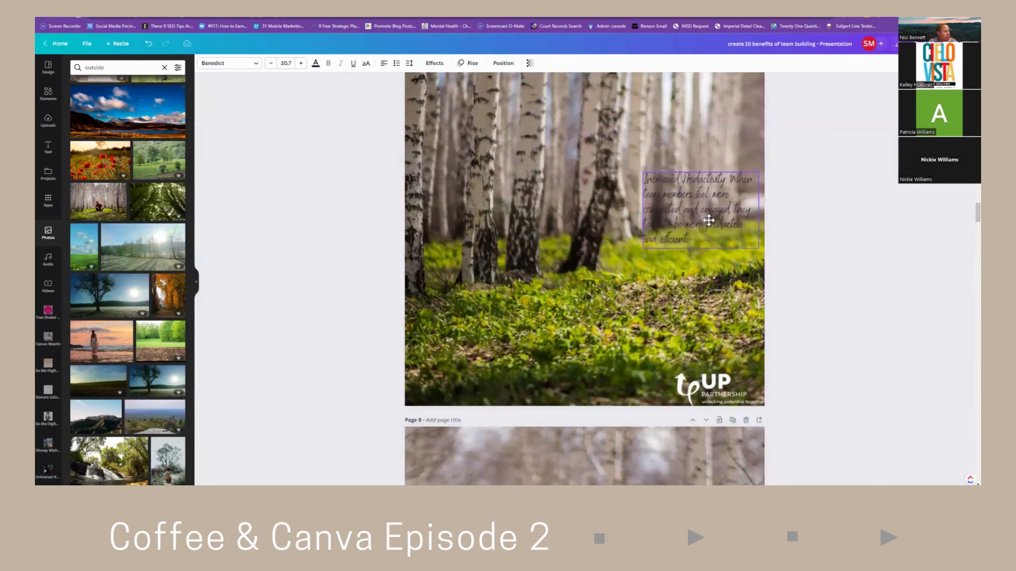
Add the recently used purple gradient to page 8 and enlarge it from the lower-right corner to cover most of the page.
left_click(48, 95)
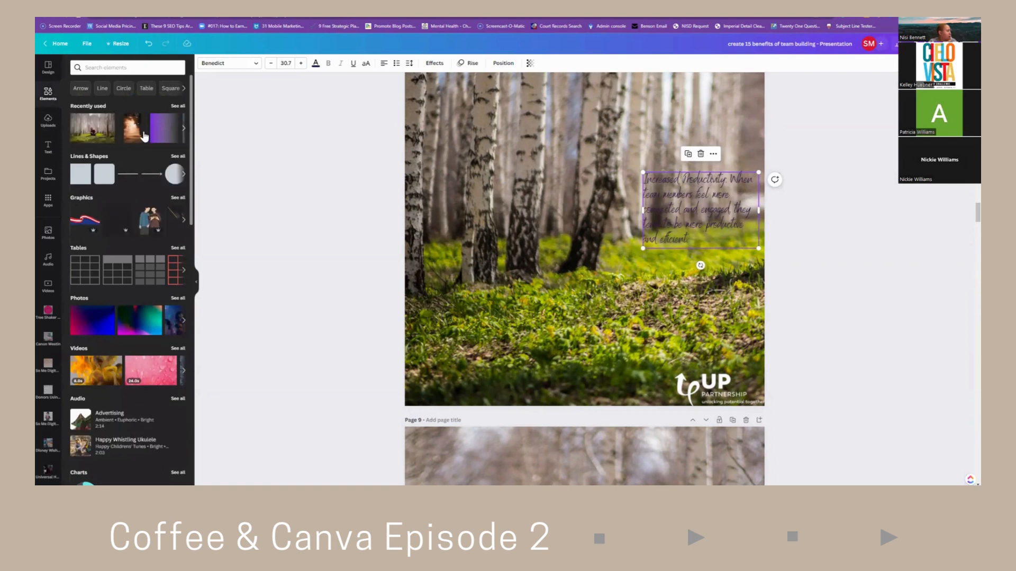
left_click(169, 123)
left_click_drag(584, 344, 586, 203)
left_click_drag(598, 276, 650, 337)
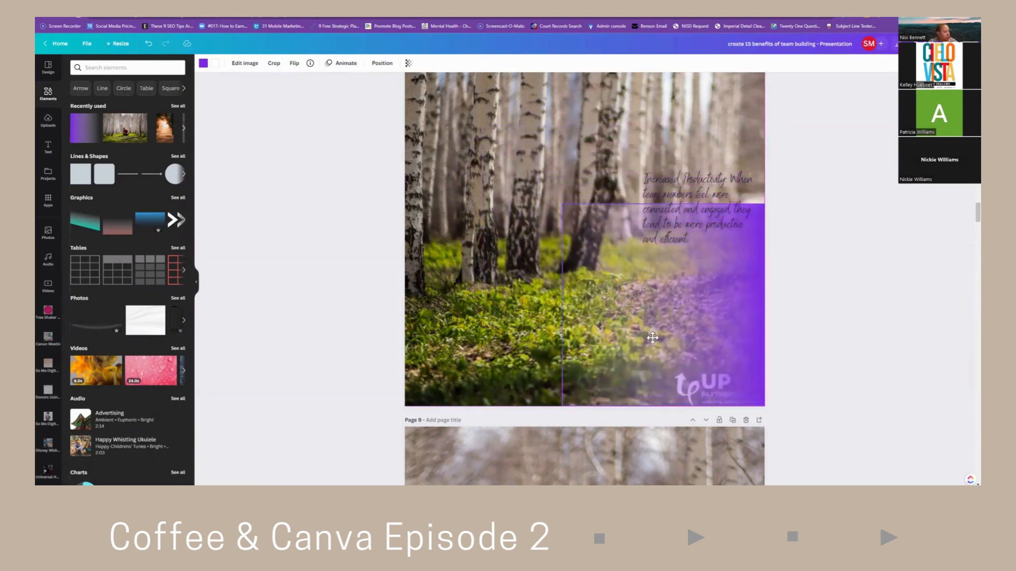
left_click_drag(562, 202, 464, 41)
Recolor the gradient on page 8 with the peach color from the Training 3.9.2023 brand palette.
left_click(204, 63)
left_click(134, 208)
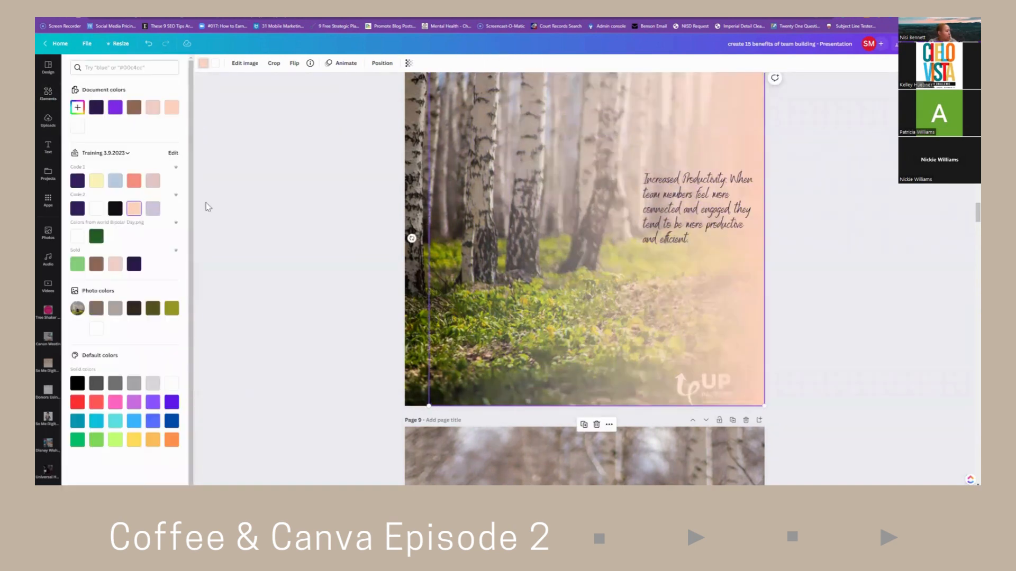
left_click(311, 214)
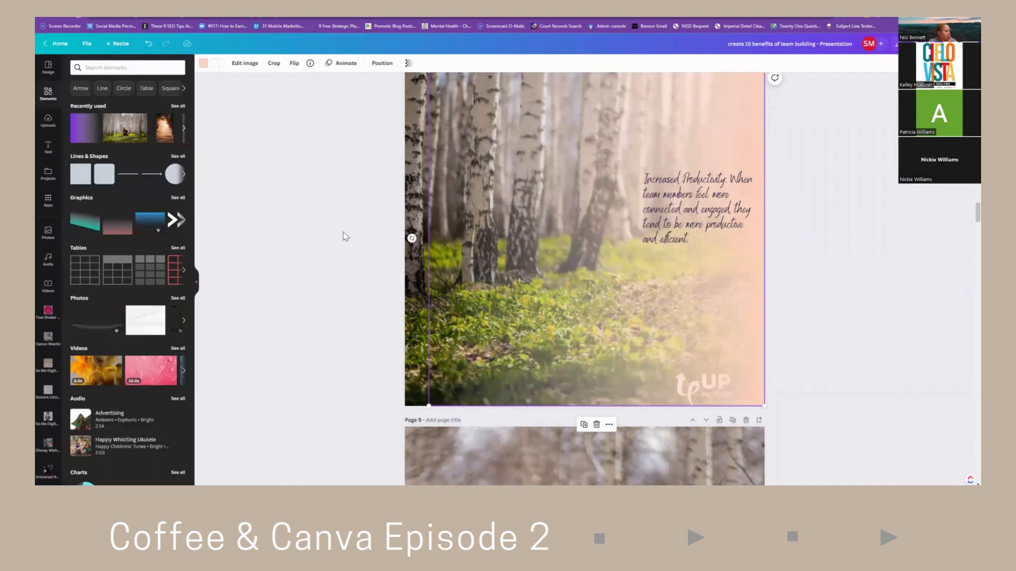
Recolor page 8's gradient with the green from the Training 3.9.2023 brand palette and shift it right so it overhangs the page edge.
left_click(878, 292)
left_click(666, 316)
left_click_drag(666, 316, 731, 317)
left_click(203, 65)
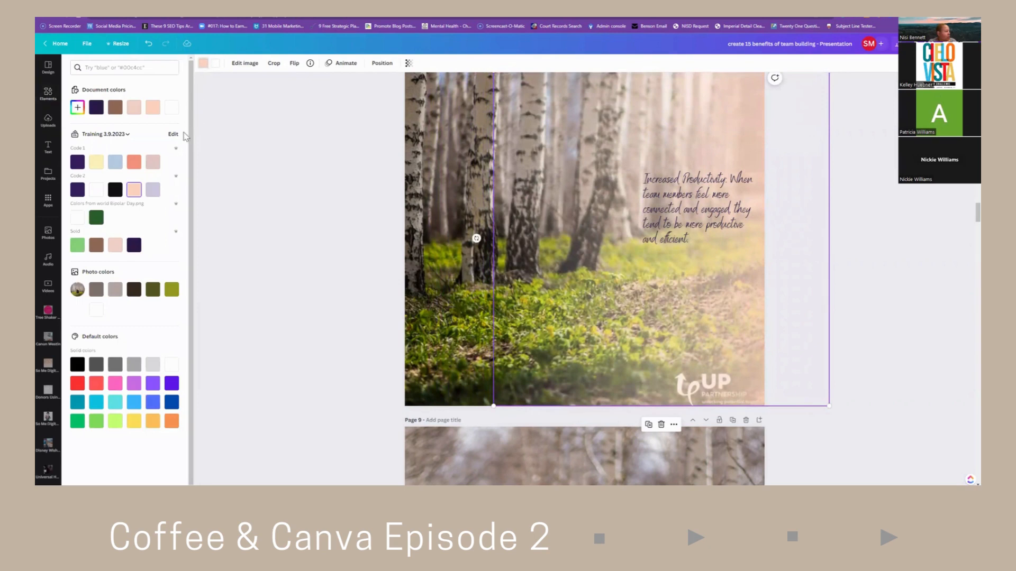
left_click(77, 245)
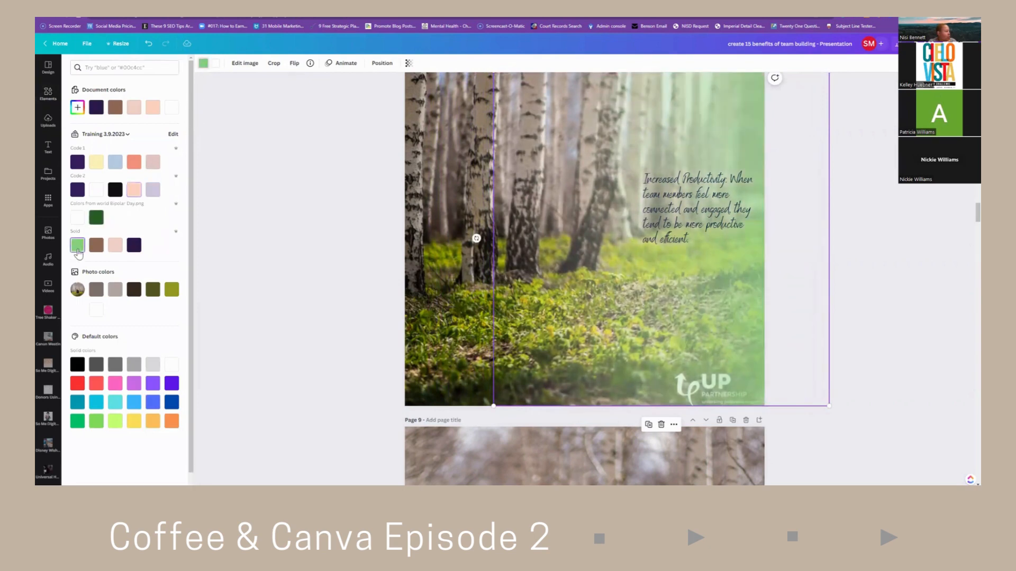
key("Escape")
left_click_drag(654, 292, 685, 292)
left_click(360, 293)
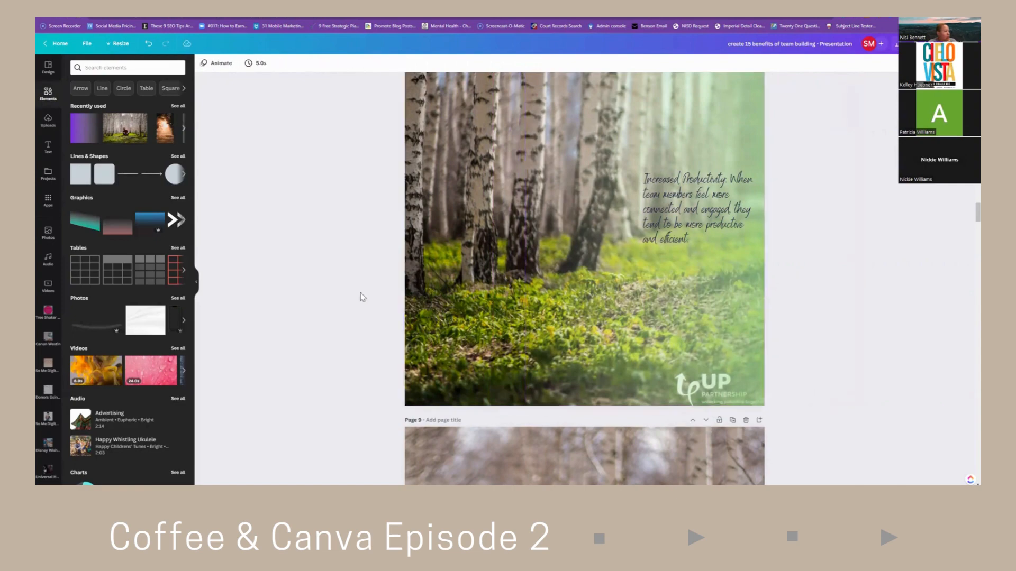
Enlarge the green gradient on page 8 from its upper-left corner so it reaches the top edge of the page.
scroll(360, 293, "down", 3)
scroll(551, 335, "down", 3)
scroll(560, 227, "up", 3)
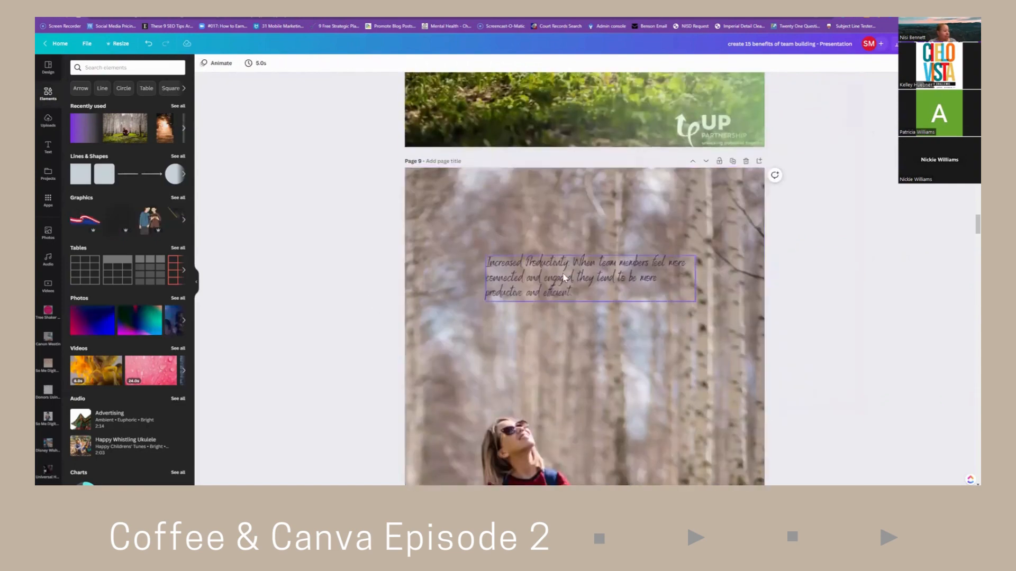
scroll(525, 246, "up", 4)
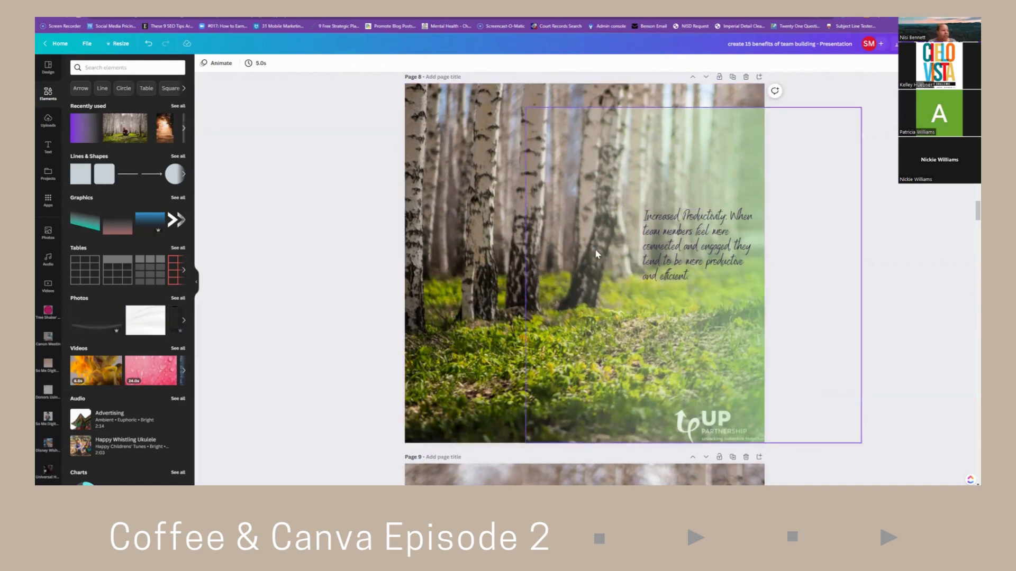
scroll(595, 249, "up", 2)
left_click(535, 192)
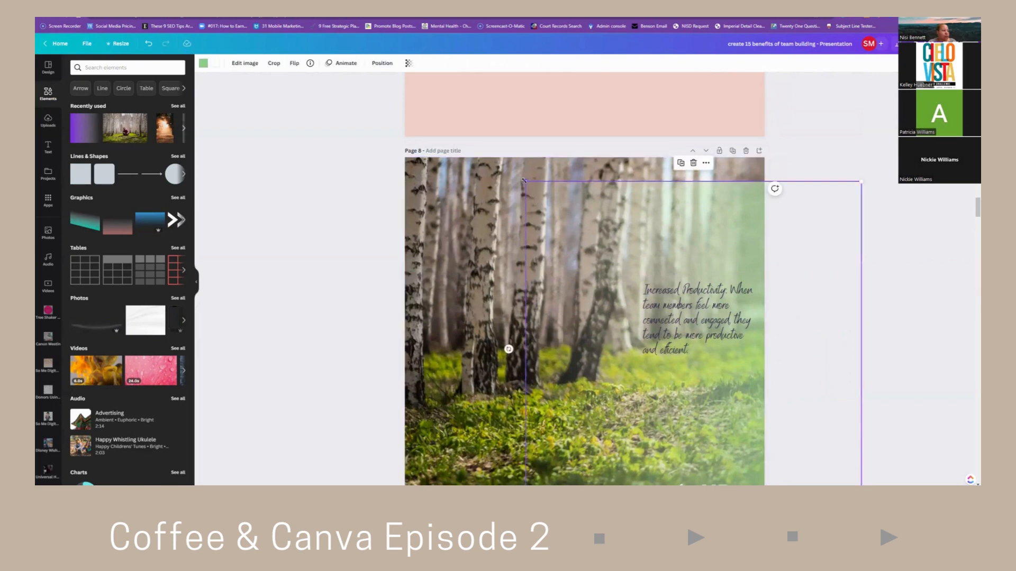
left_click_drag(525, 182, 501, 157)
left_click(960, 328)
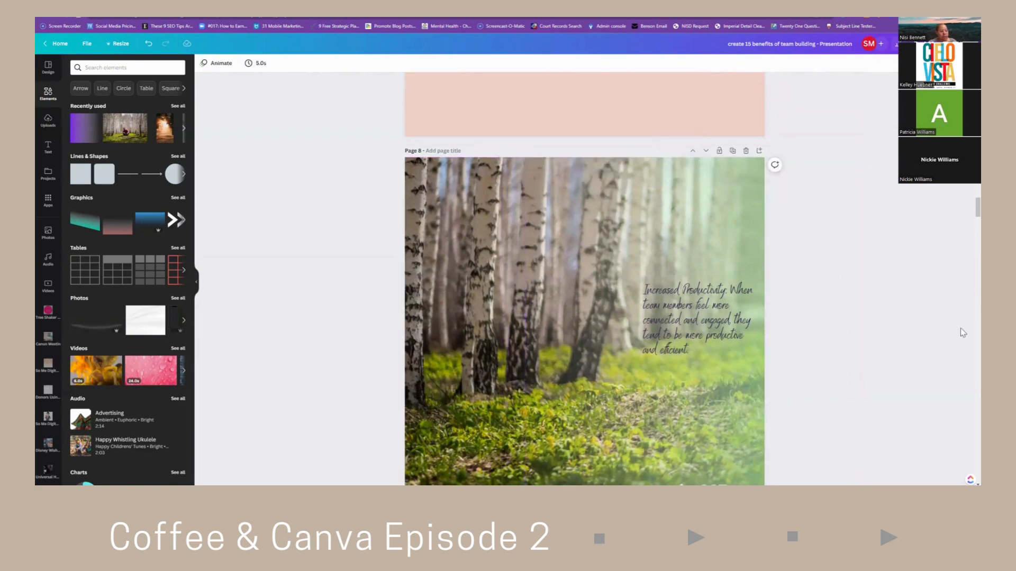
scroll(941, 331, "down", 3)
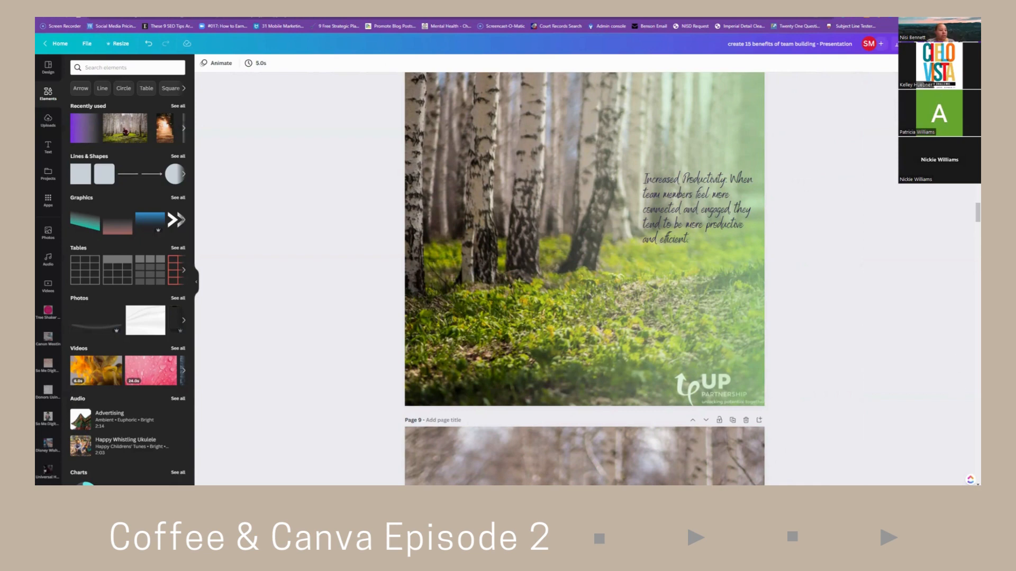
Move the "Increased Productivity" text on page 9 up to the top of the page and center it horizontally.
left_click(934, 483)
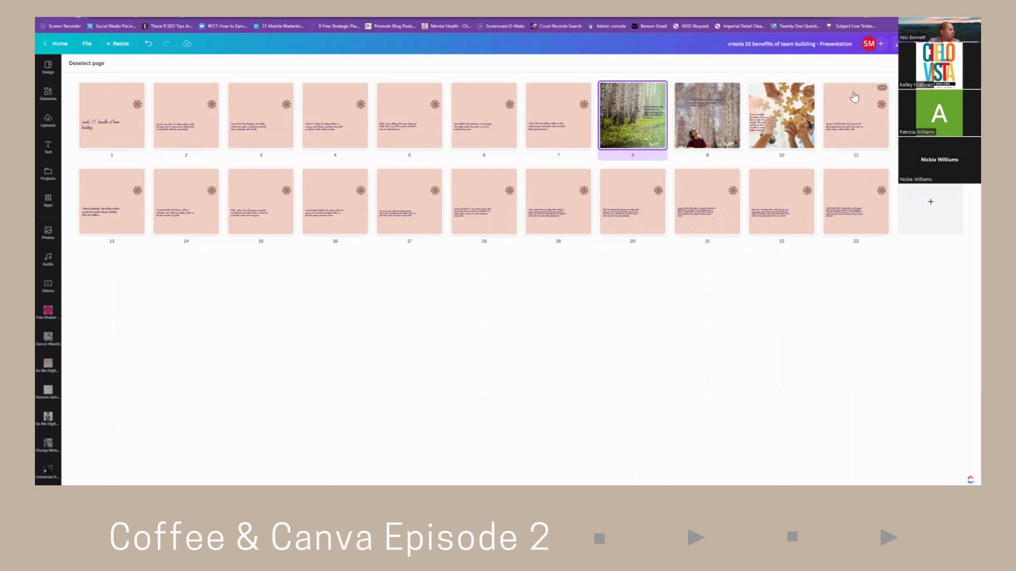
double_click(773, 124)
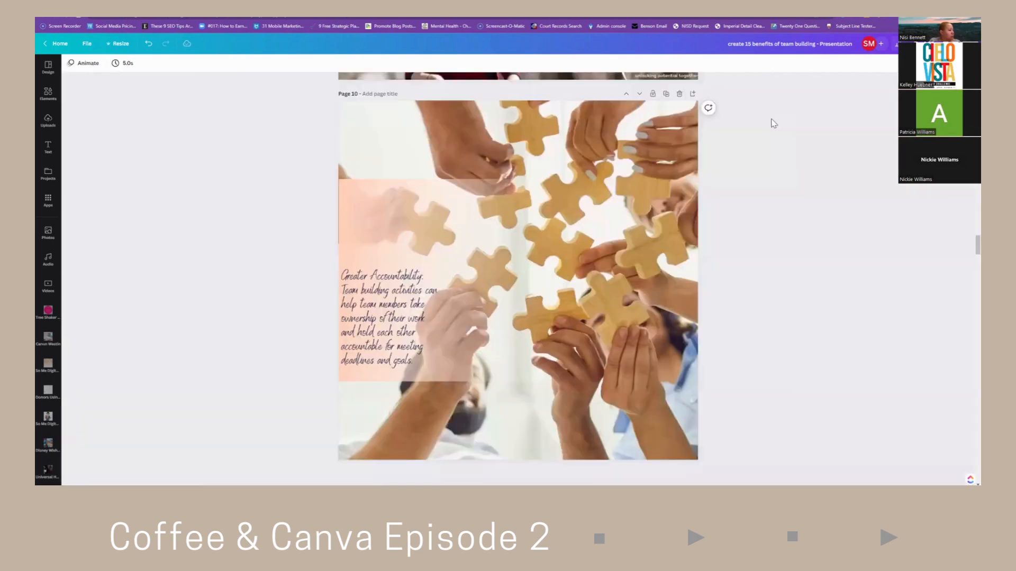
scroll(541, 195, "down", 4)
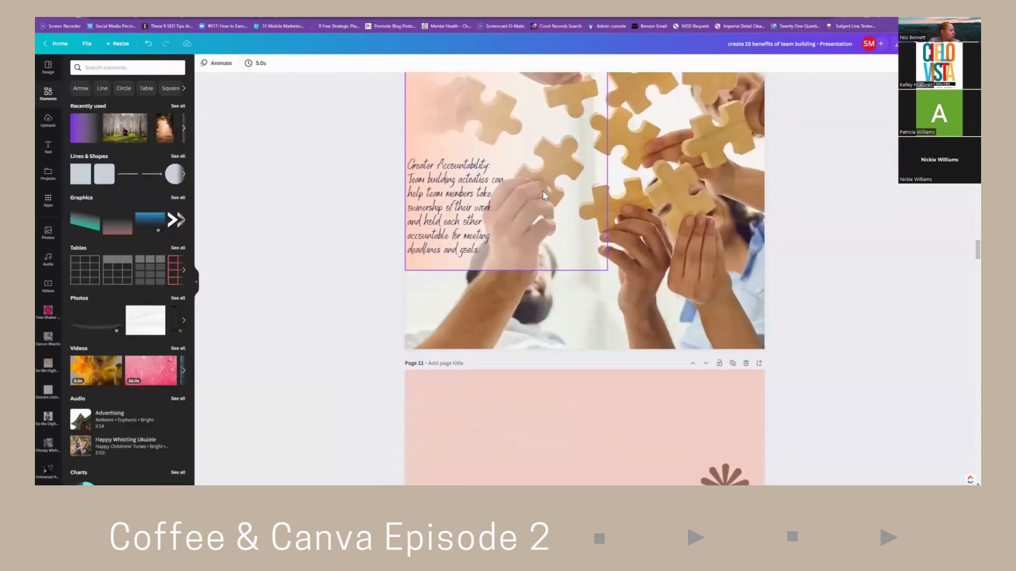
scroll(545, 195, "up", 7)
scroll(544, 190, "up", 4)
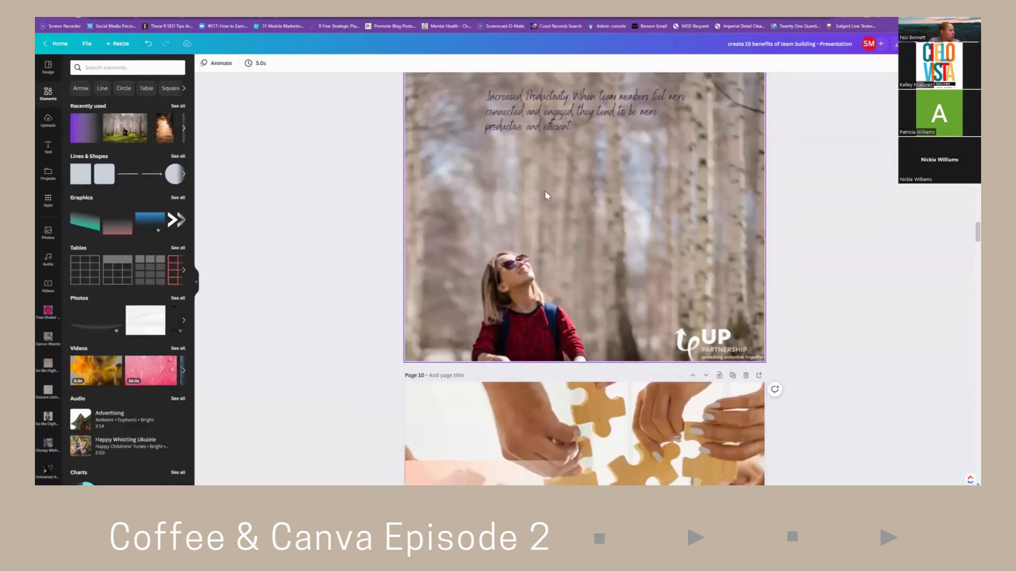
scroll(585, 217, "up", 1)
left_click(571, 161)
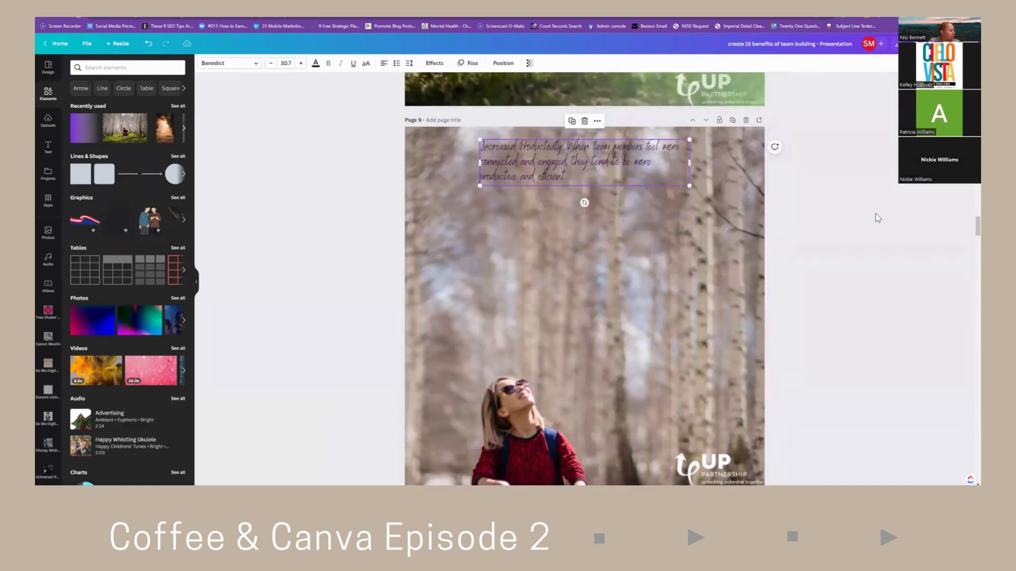
scroll(876, 217, "down", 1)
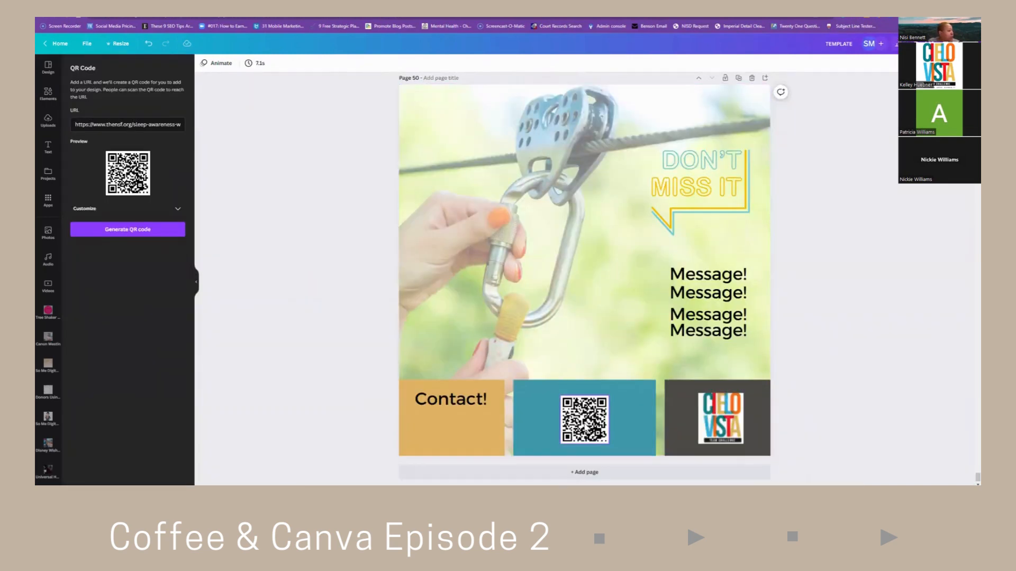
In the template design, copy the sleep-awareness-week URL from the QR code settings and show all sharing options.
left_click(585, 424)
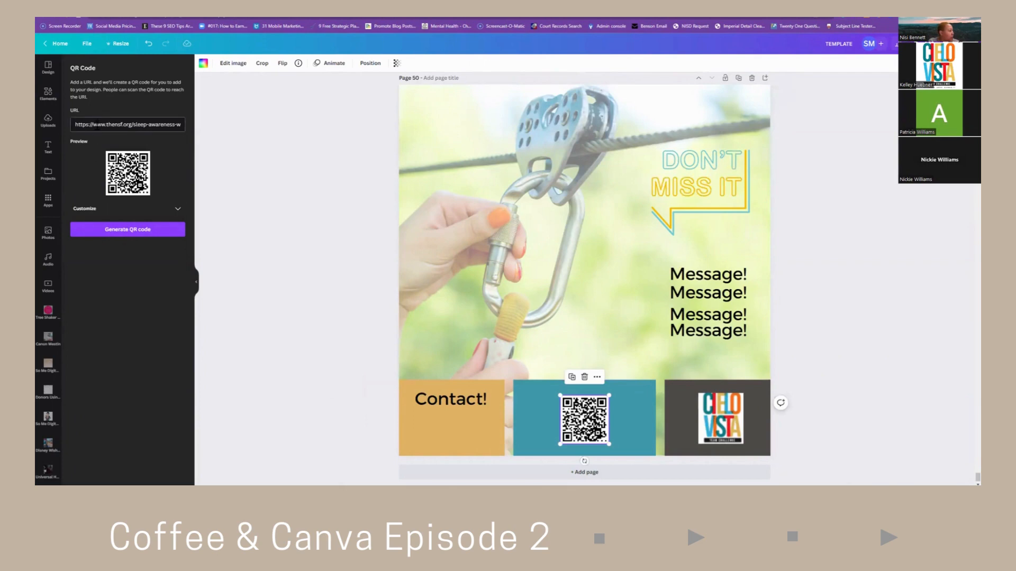
left_click_drag(77, 125, 200, 135)
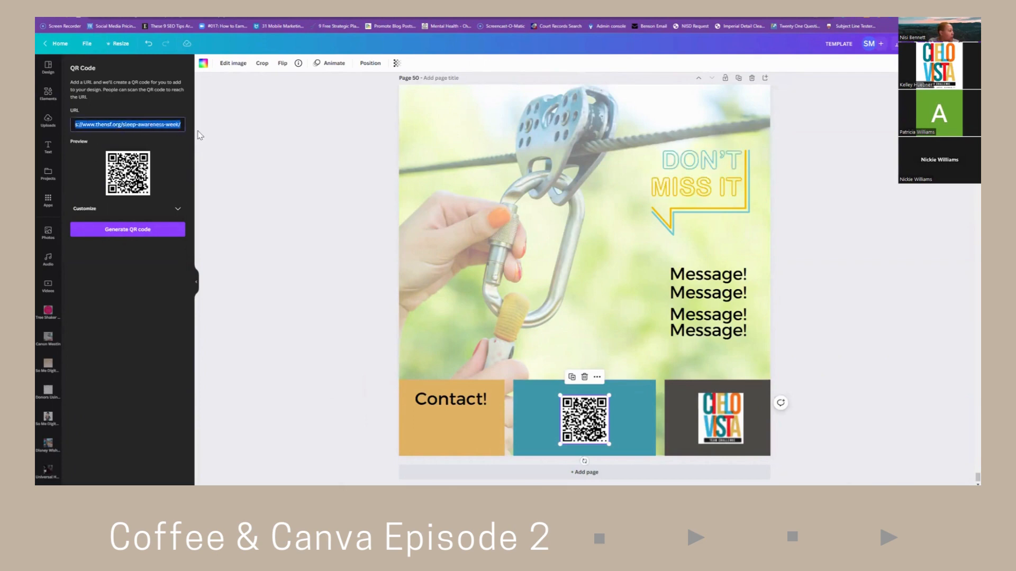
right_click(159, 124)
left_click(178, 158)
left_click(617, 272)
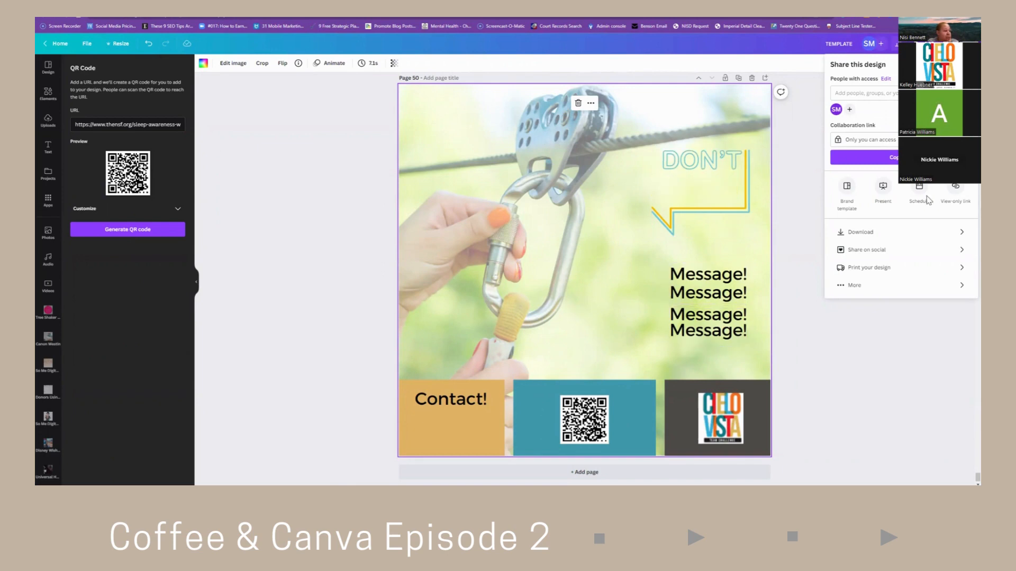
left_click(852, 285)
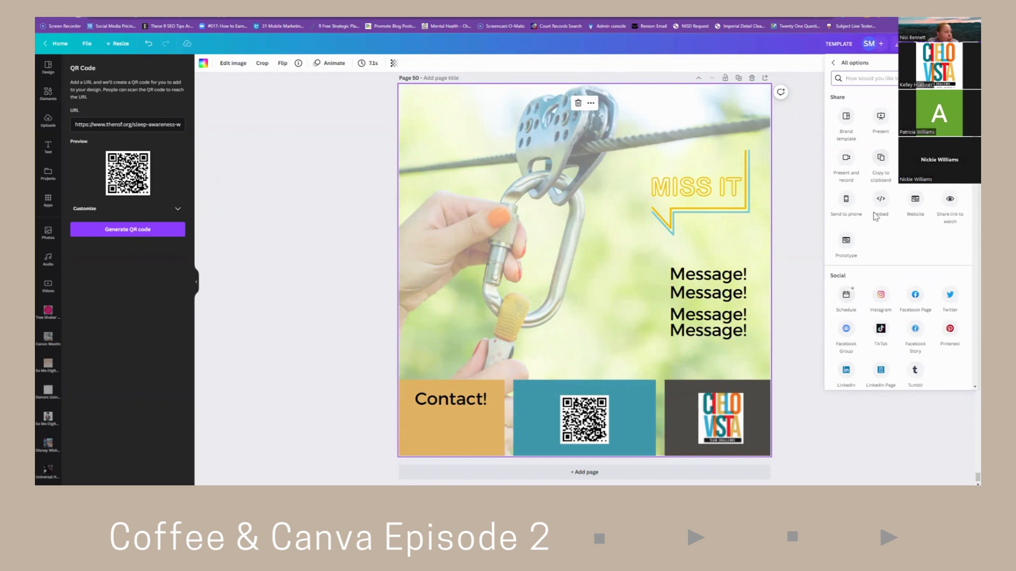
left_click(718, 329)
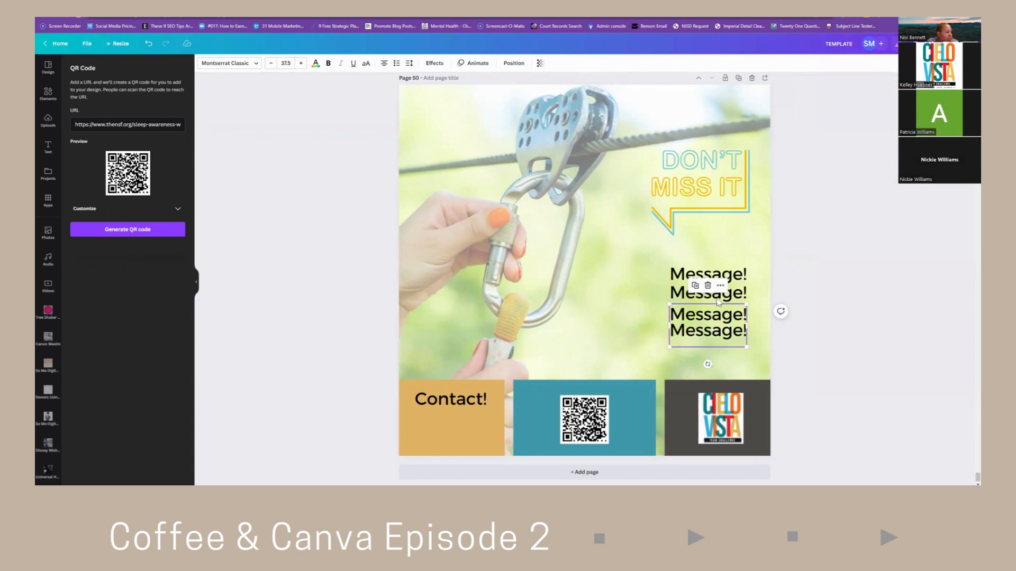
left_click(720, 286)
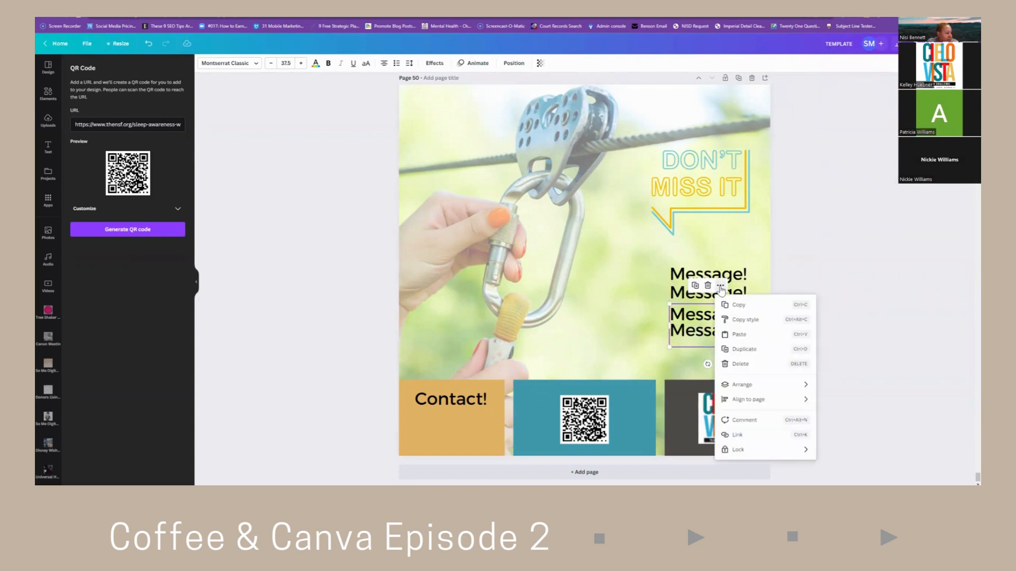
left_click(737, 437)
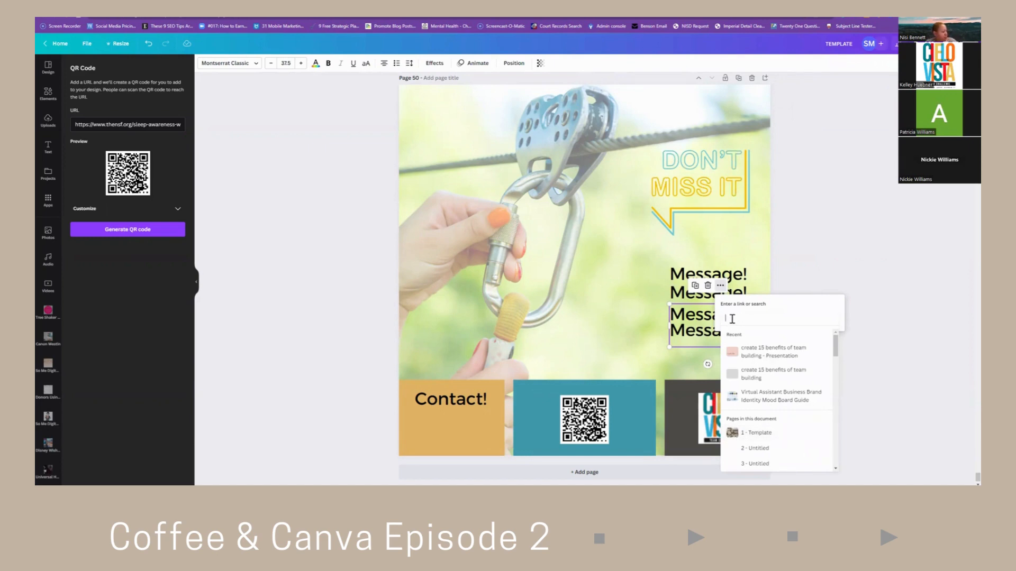
key("ctrl+v")
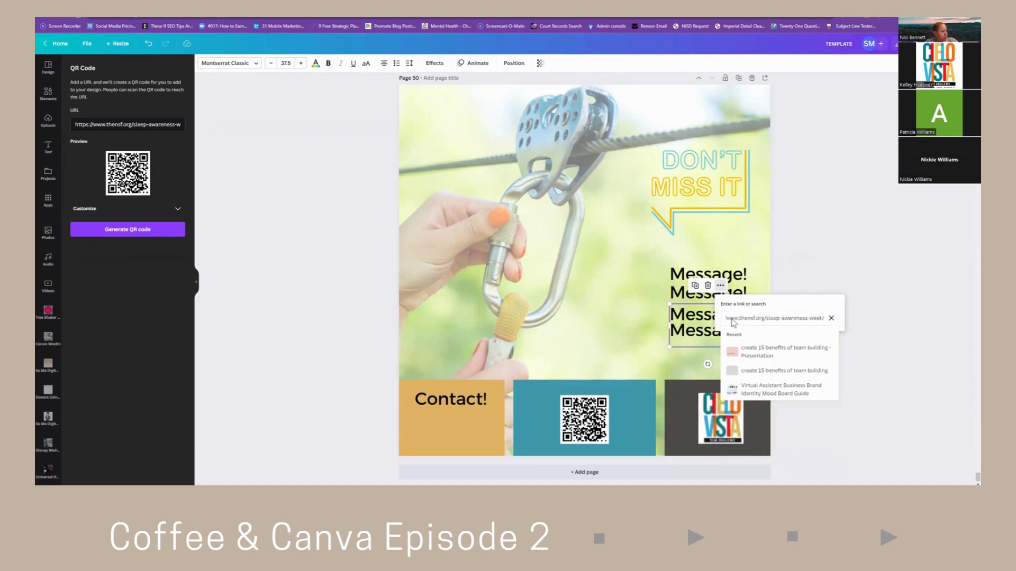
key("Return")
left_click(834, 303)
Place the linked "Message!" text just above the logo block and move the unlinked one up beneath the second message line.
left_click_drag(705, 345, 703, 378)
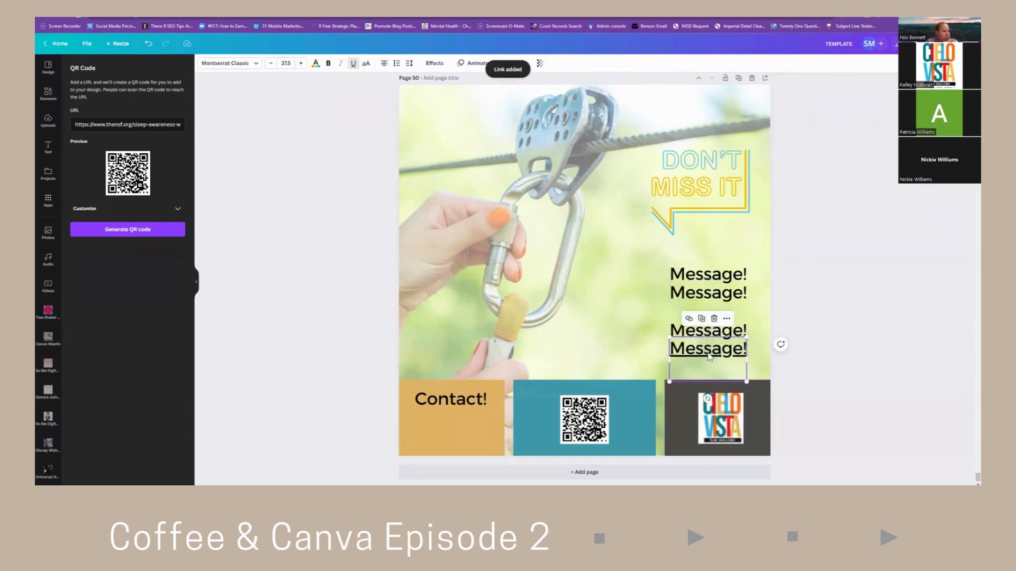
left_click_drag(712, 328, 712, 309)
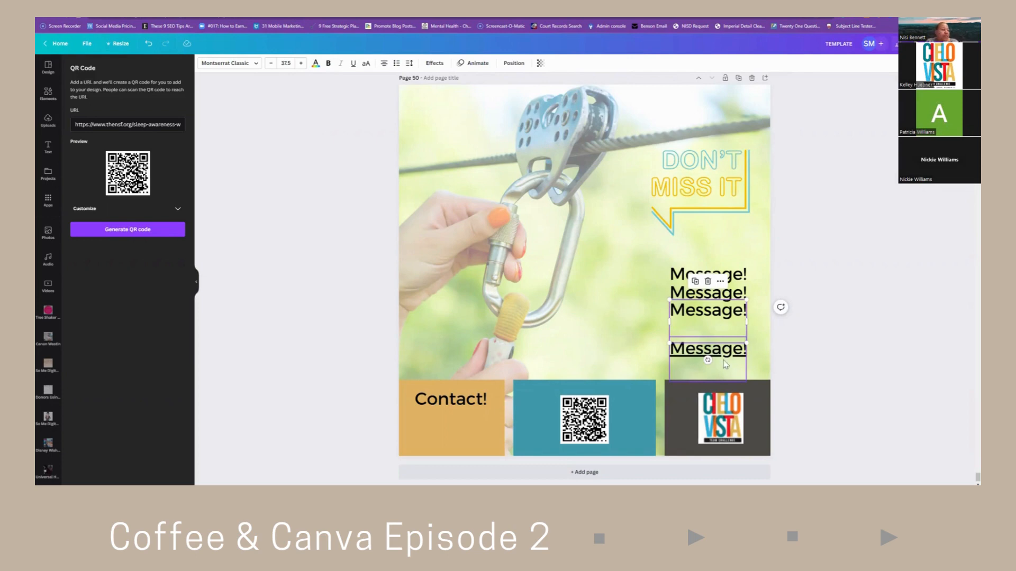
right_click(612, 337)
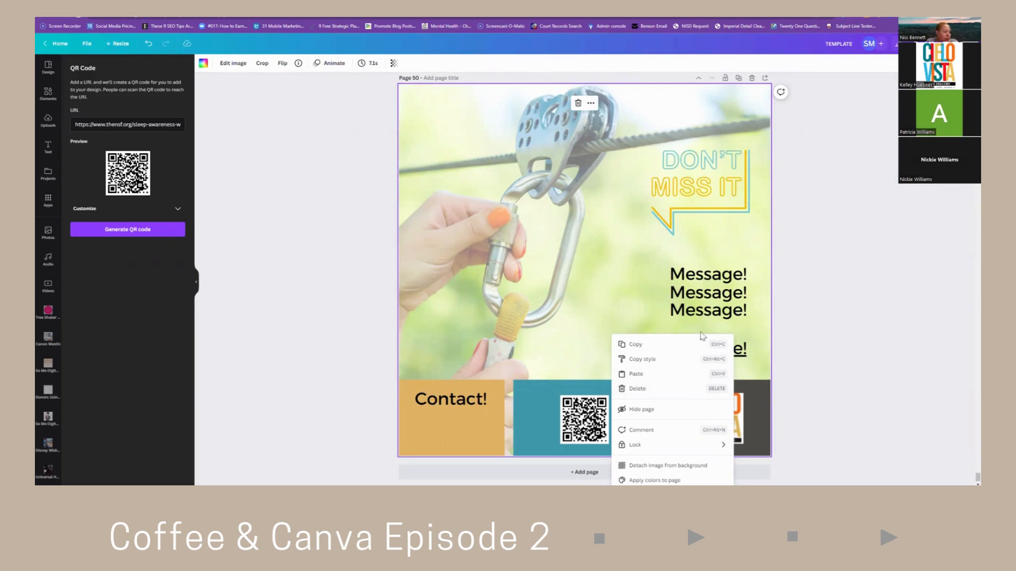
Move the linked "Message!" text to the page's upper left and enlarge it to font size 306, beyond the page width.
left_click(740, 350)
left_click_drag(669, 337, 411, 159)
left_click_drag(748, 182, 773, 174)
left_click_drag(509, 182, 510, 101)
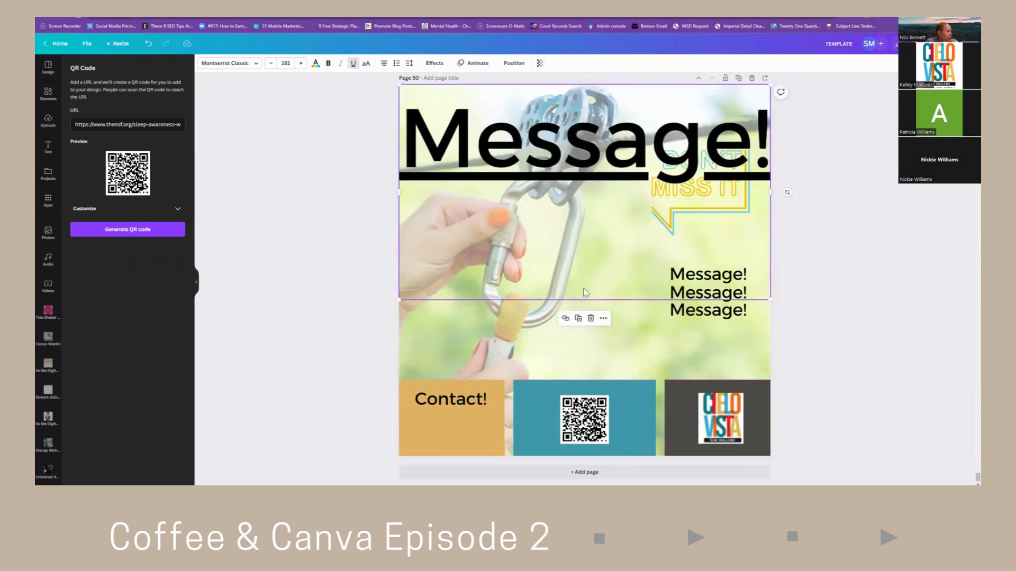
left_click_drag(779, 379, 976, 448)
Shift the enlarged linked text left so its box spans the full page width, and send it to the back.
left_click_drag(841, 331, 688, 338)
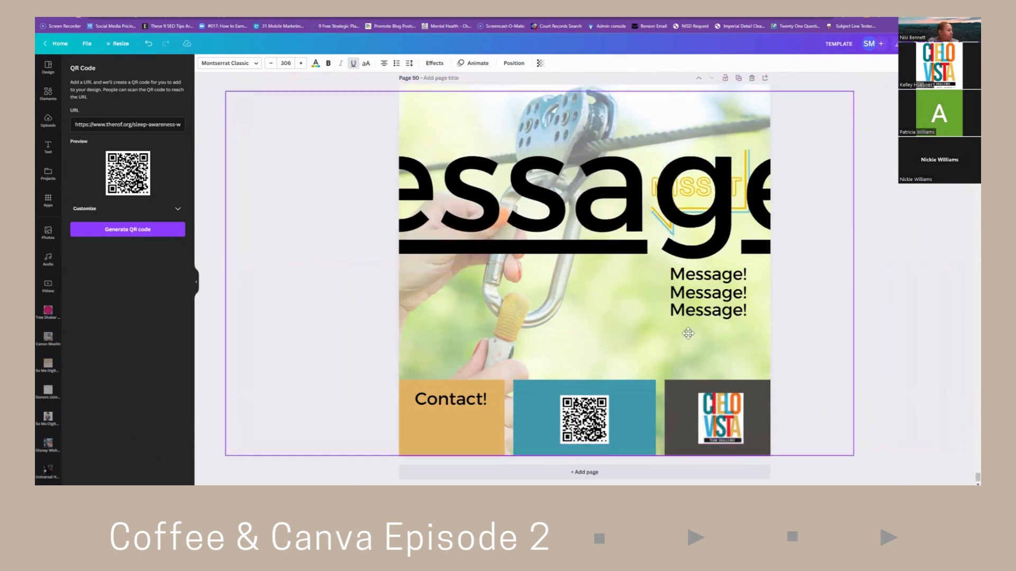
left_click(516, 66)
left_click(480, 97)
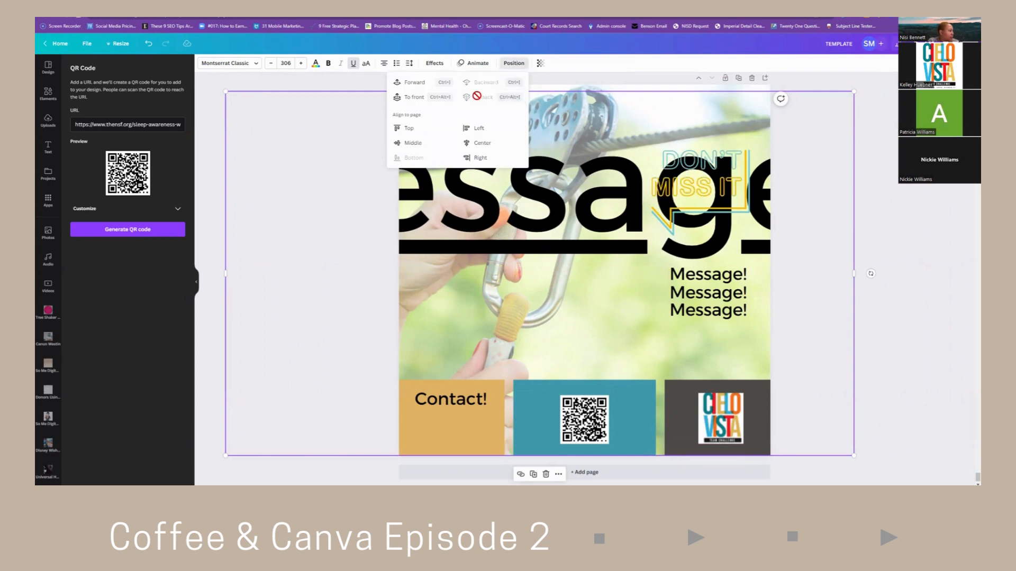
left_click(550, 294)
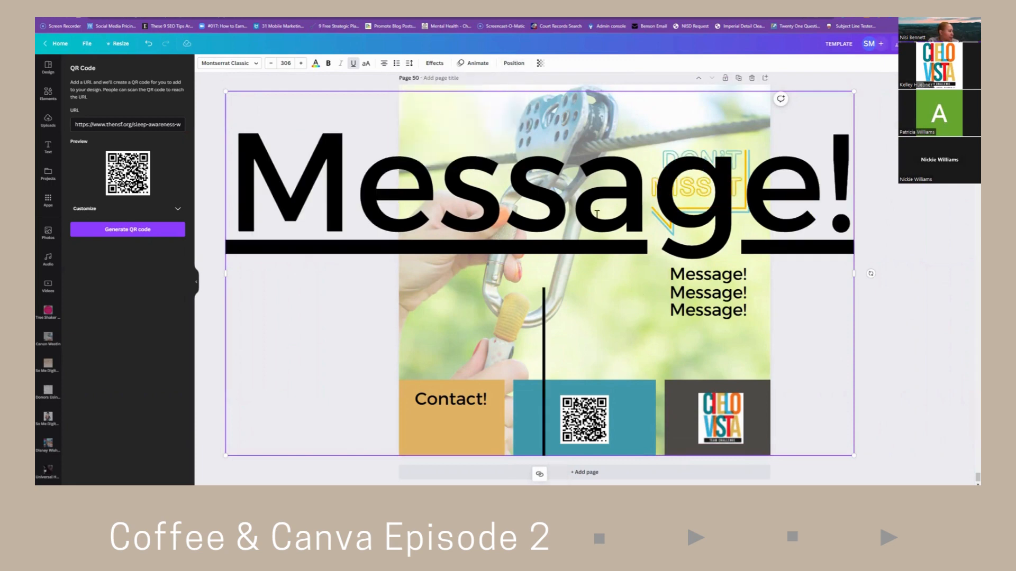
left_click(815, 362)
left_click(746, 339)
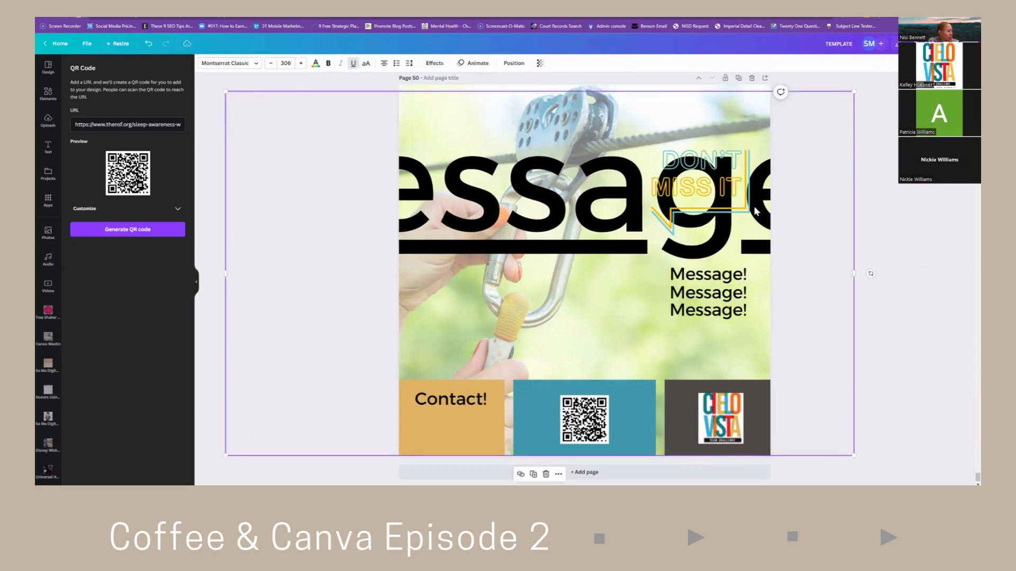
left_click(514, 64)
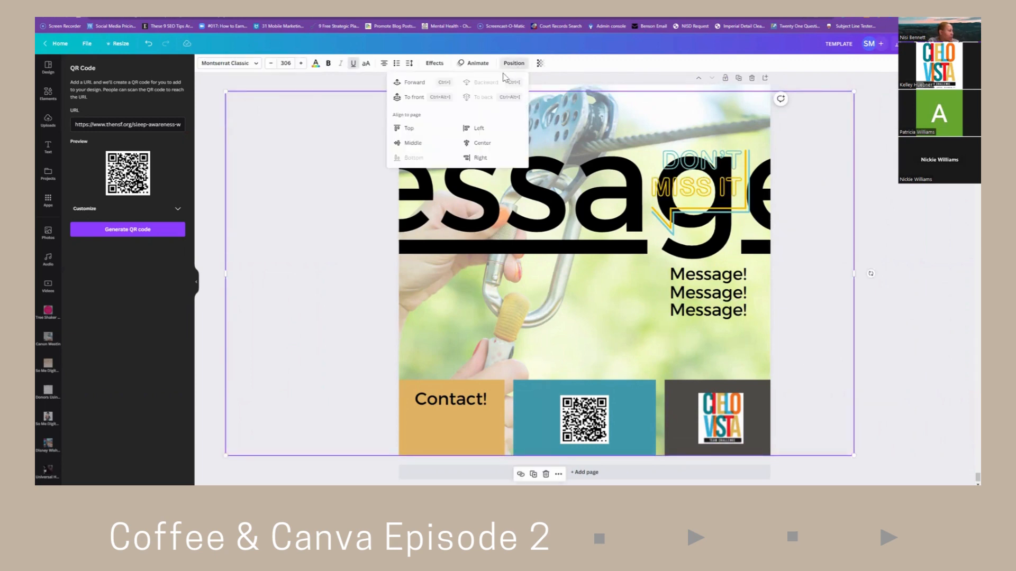
left_click(878, 170)
Enlarge the linked text to font size 337 so its box covers the whole page, and make it fully transparent.
left_click_drag(853, 92, 915, 55)
left_click(540, 63)
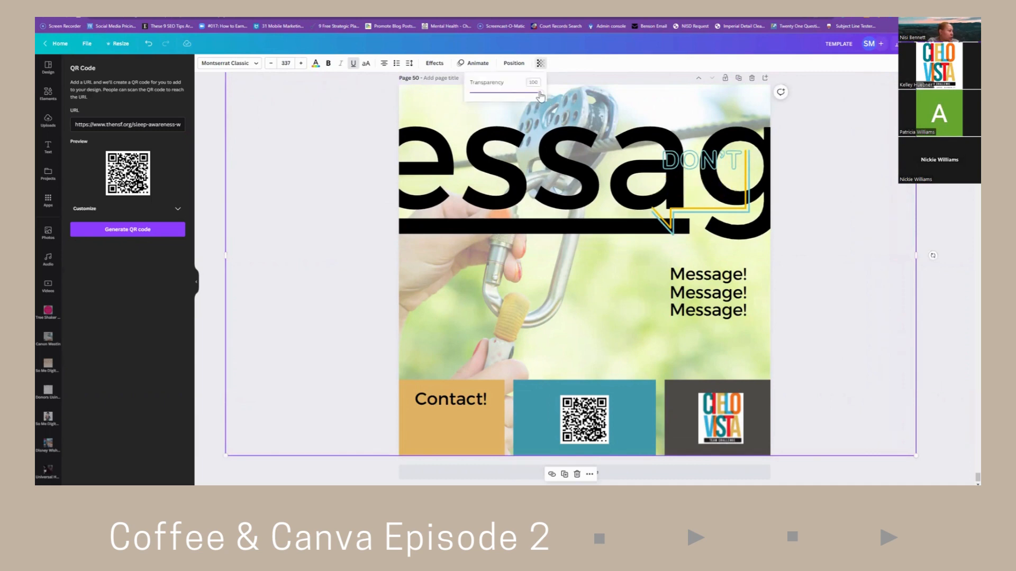
left_click_drag(540, 97, 470, 94)
left_click(339, 122)
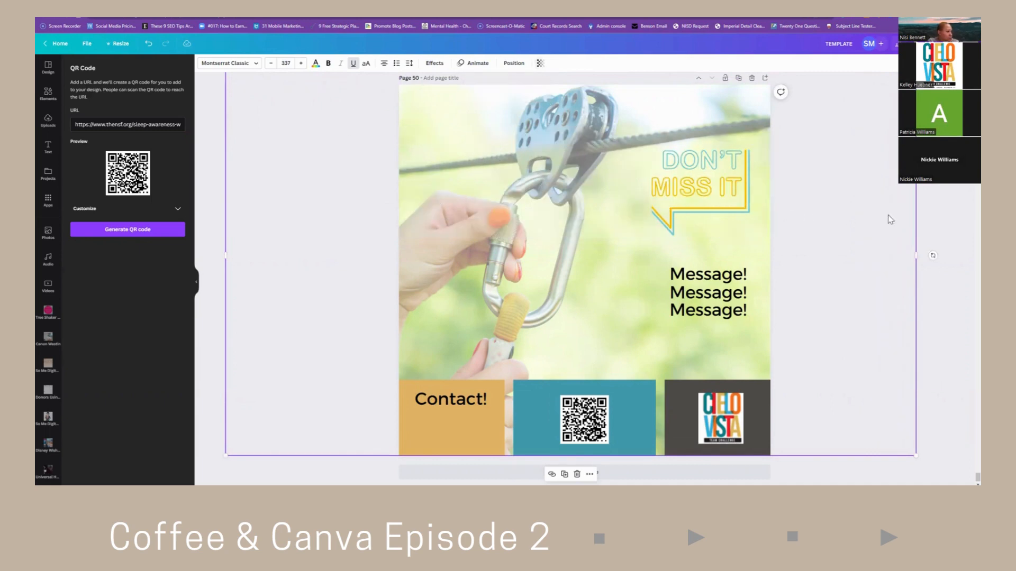
left_click(950, 207)
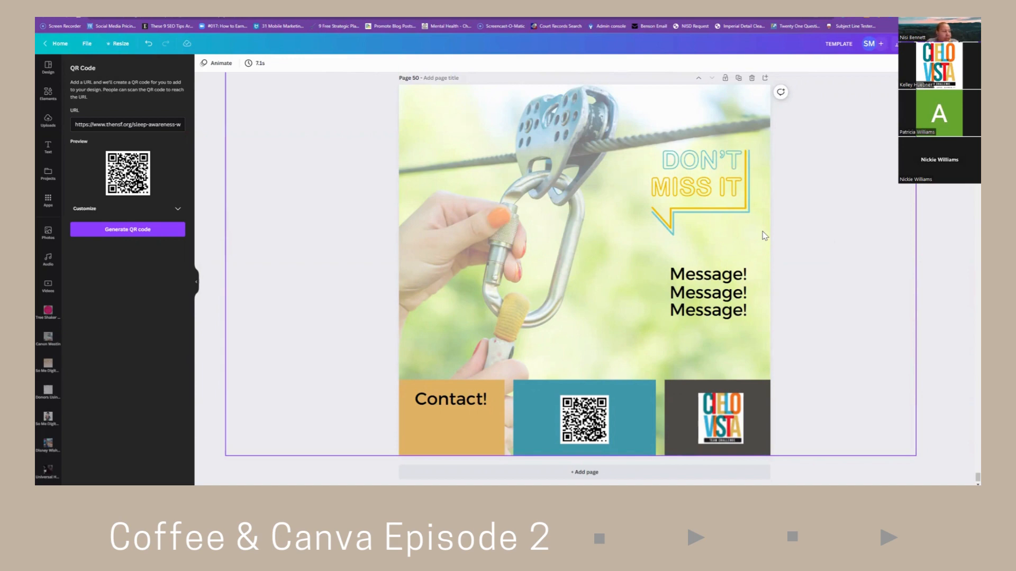
Undo the transparency, enlargement and repositioning of the linked "Message!" text back to its small placement above the logo block.
left_click(145, 44)
left_click(145, 44)
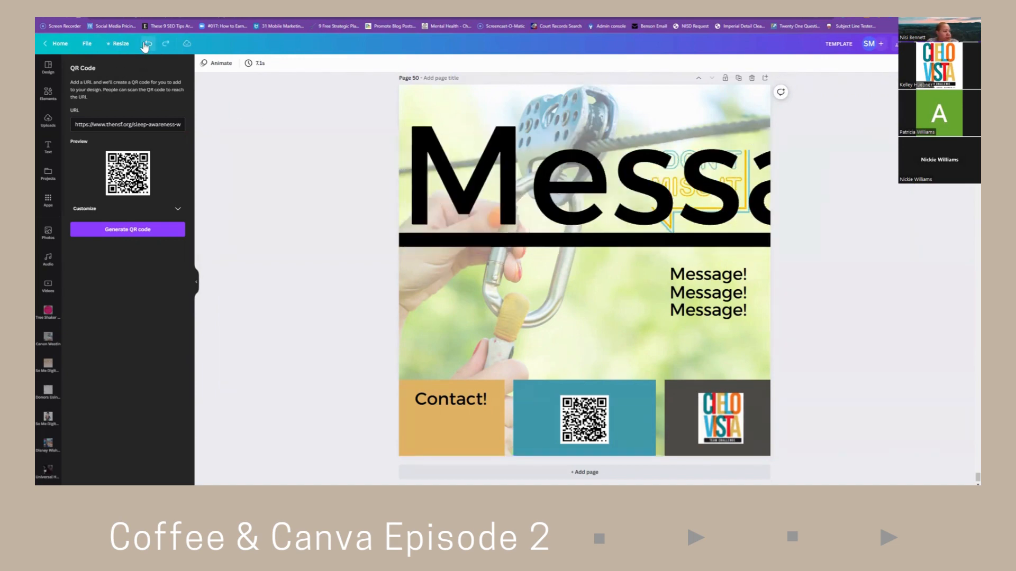
left_click(145, 45)
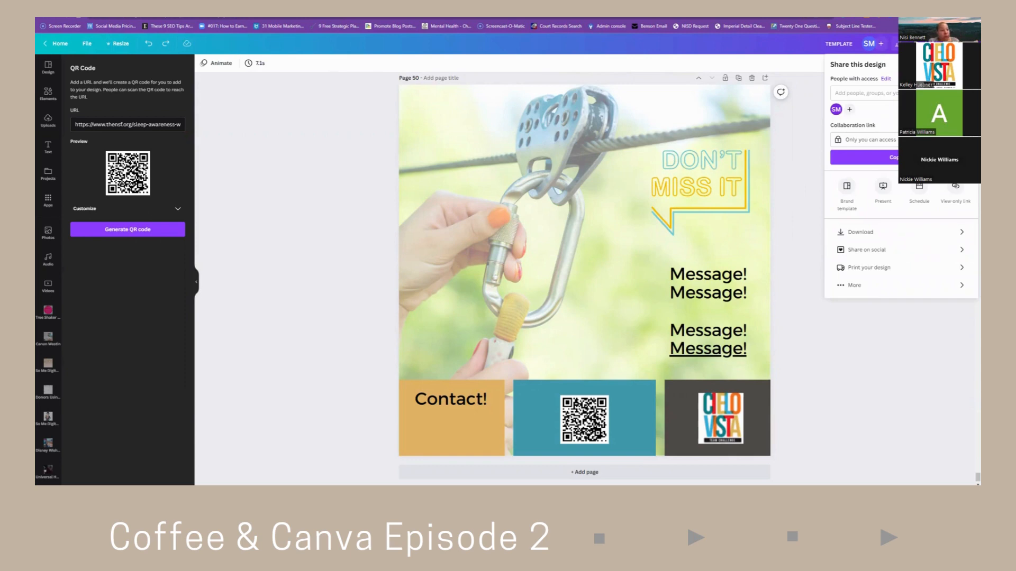
Start scheduling the design as a post for Friday, March 17, 10:29 AM and look through the available channels.
left_click(854, 286)
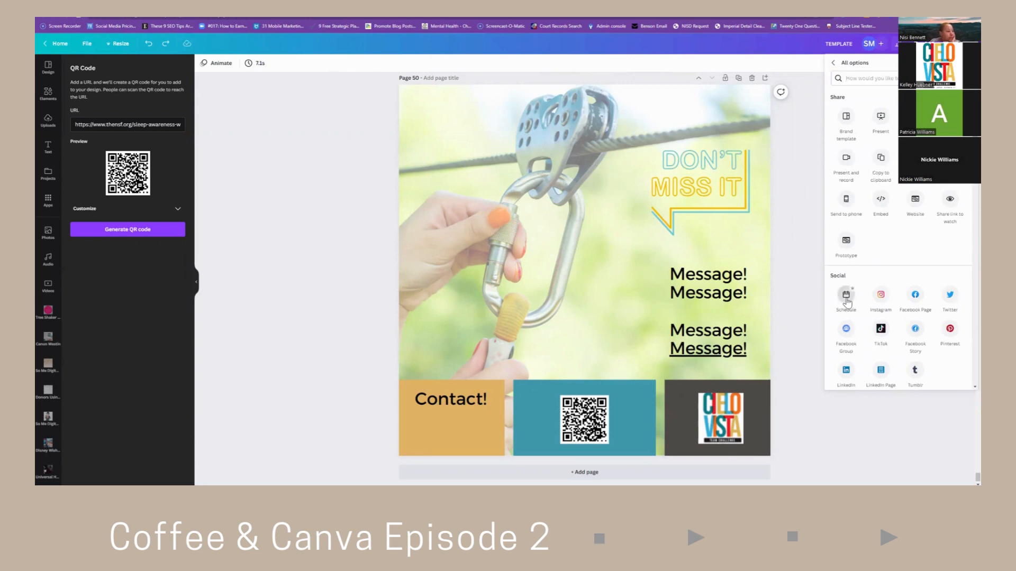
left_click(846, 301)
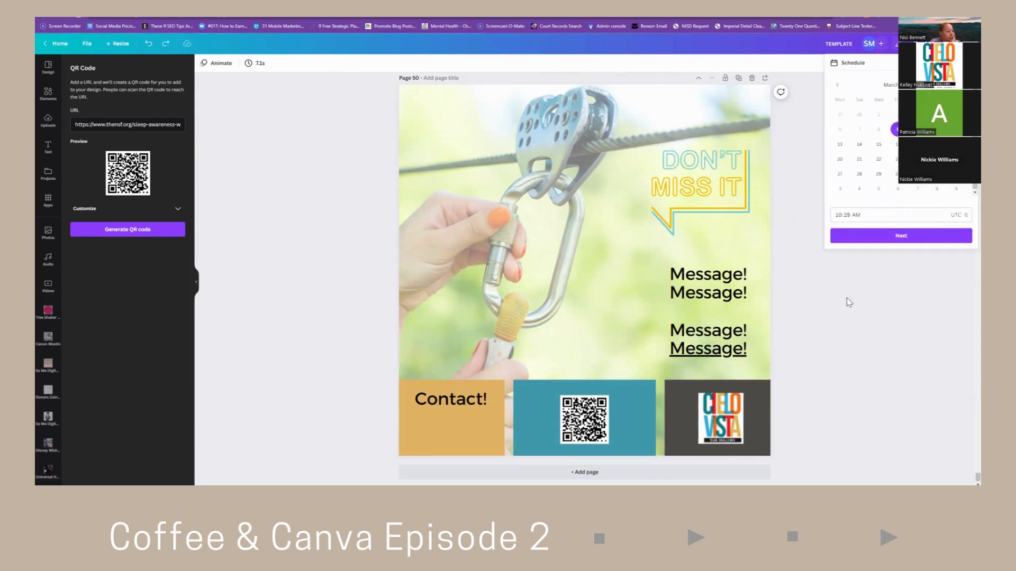
left_click(906, 242)
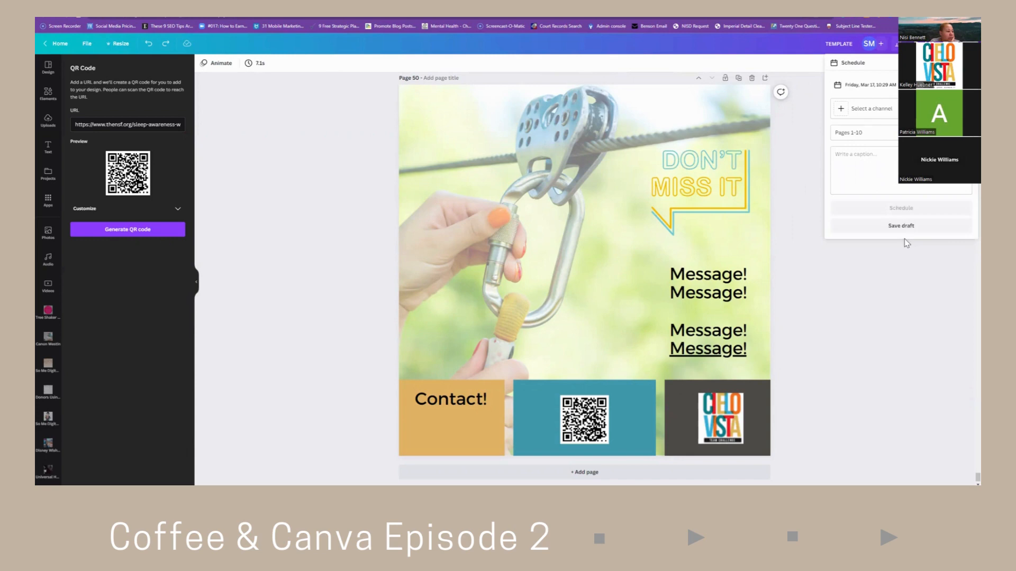
left_click(862, 114)
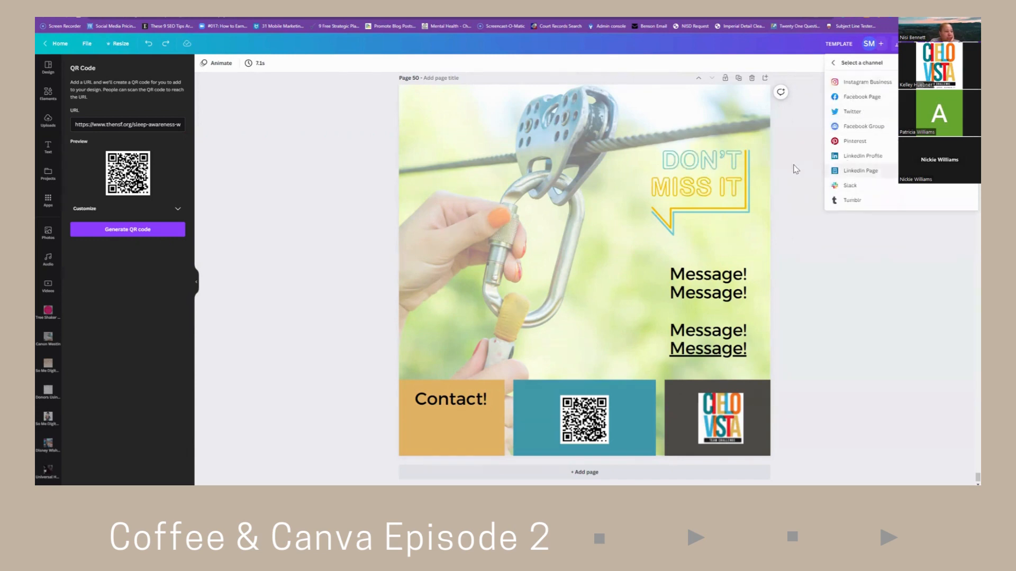
left_click(834, 63)
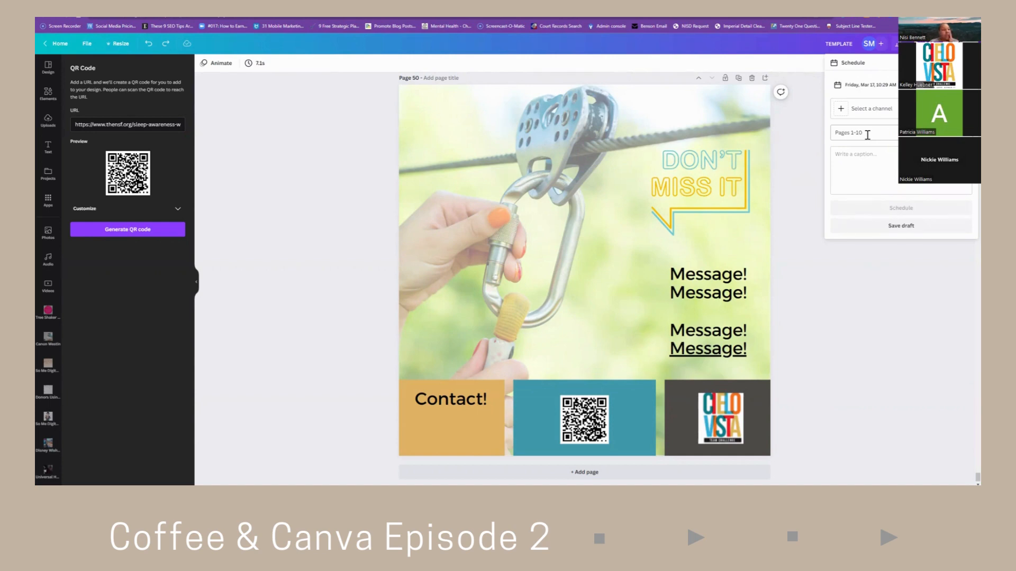
Look through the page selection for the scheduled post and leave it at pages 1-10.
left_click(867, 134)
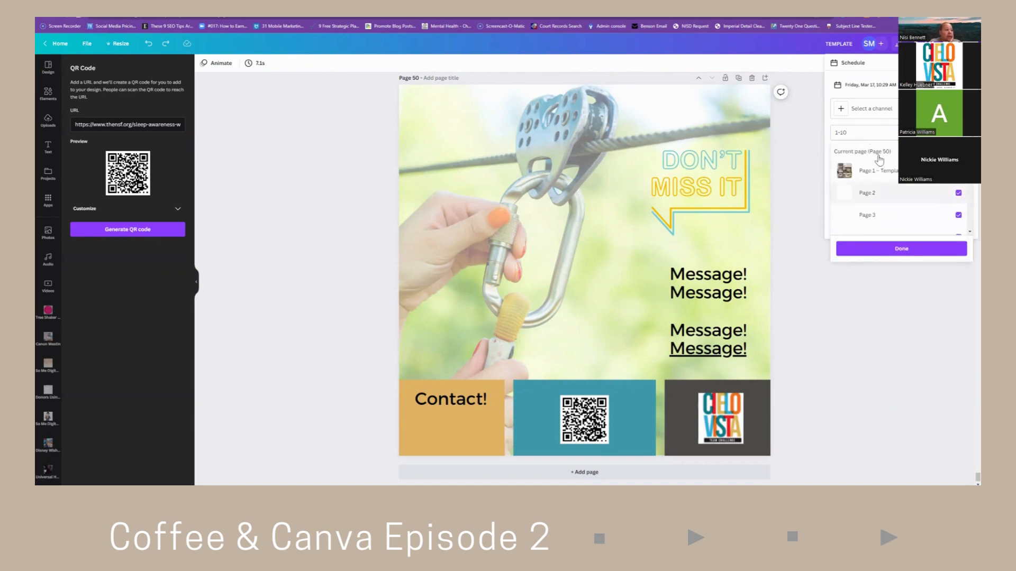
scroll(887, 185, "down", 5)
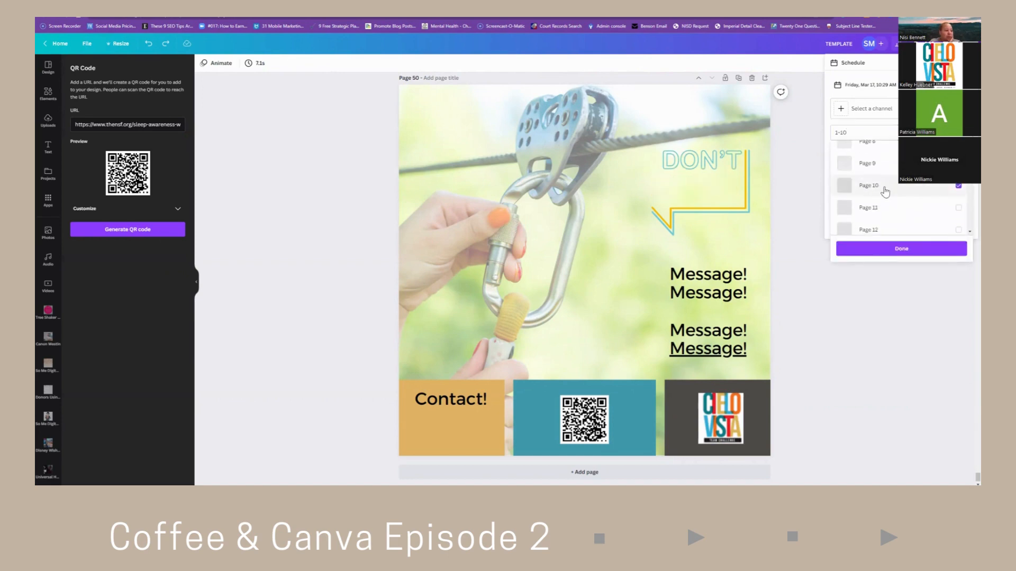
scroll(885, 191, "up", 4)
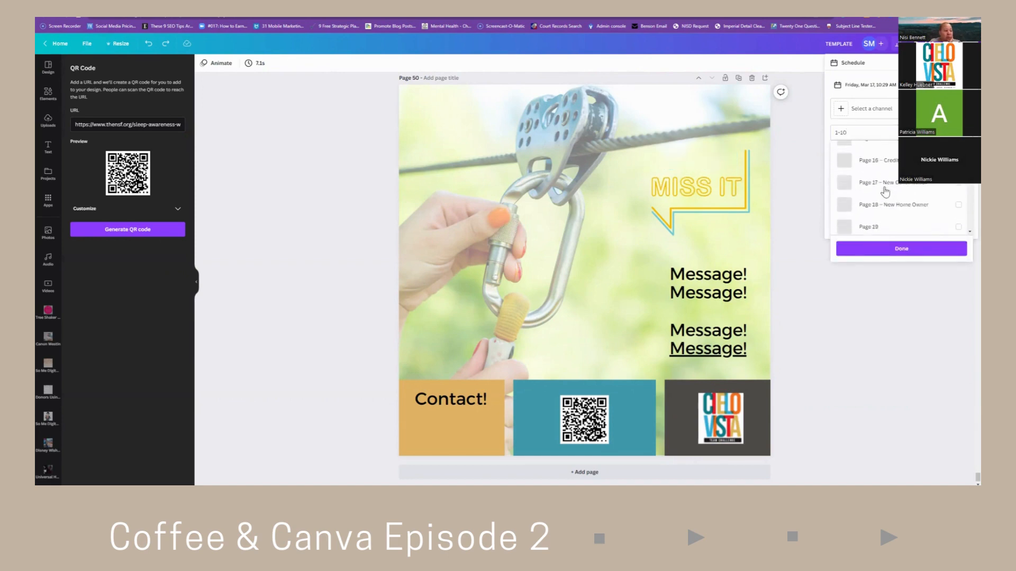
scroll(885, 191, "up", 1)
left_click(797, 154)
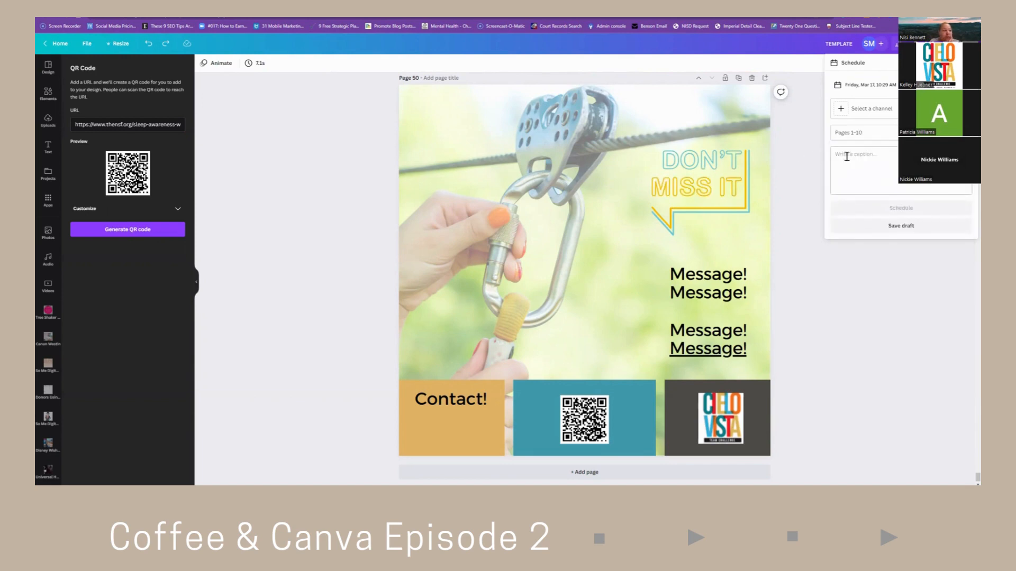
Paste the copied thensf.org sleep-awareness link as the scheduled post's caption, and dismiss the form without saving a draft.
left_click(869, 158)
key("ctrl+v")
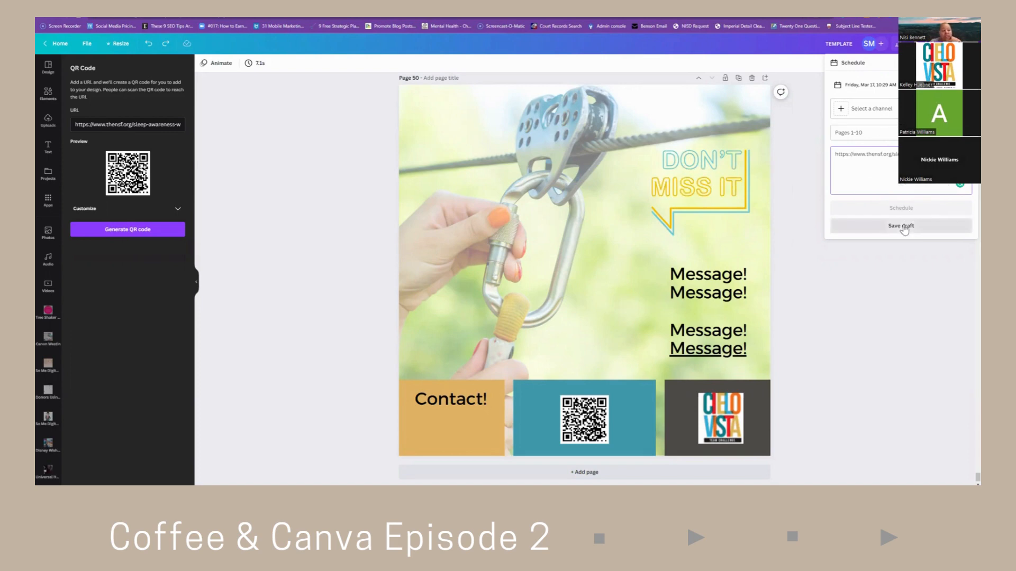
left_click(883, 282)
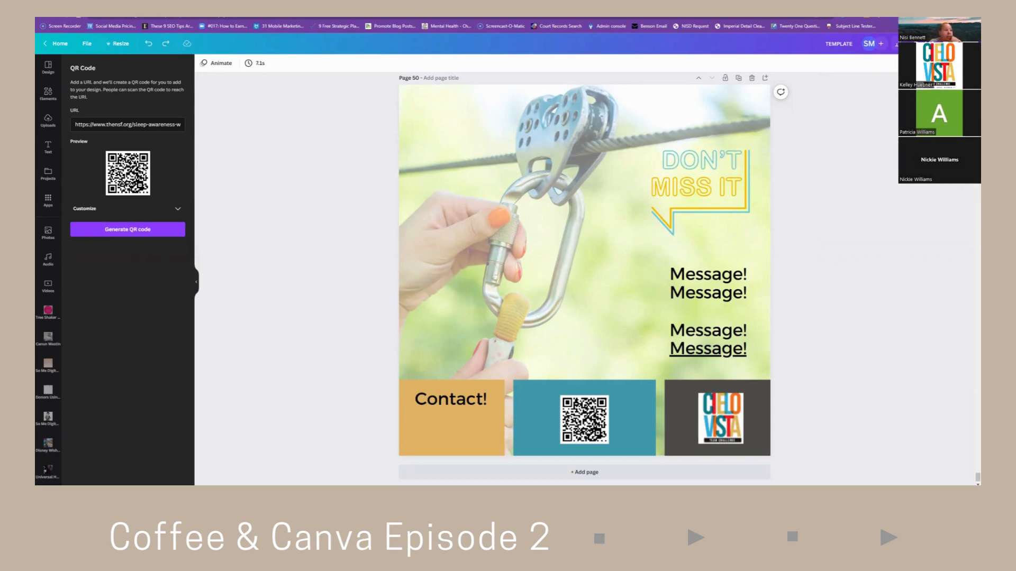
Reopen the sharing options and look at the full sharing list and the download settings.
left_click(953, 44)
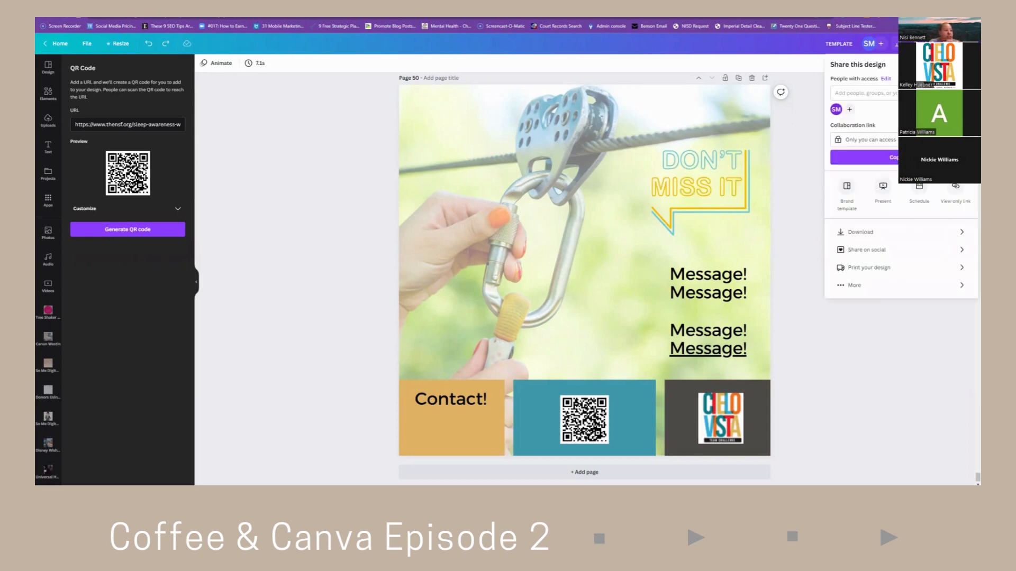
left_click(854, 286)
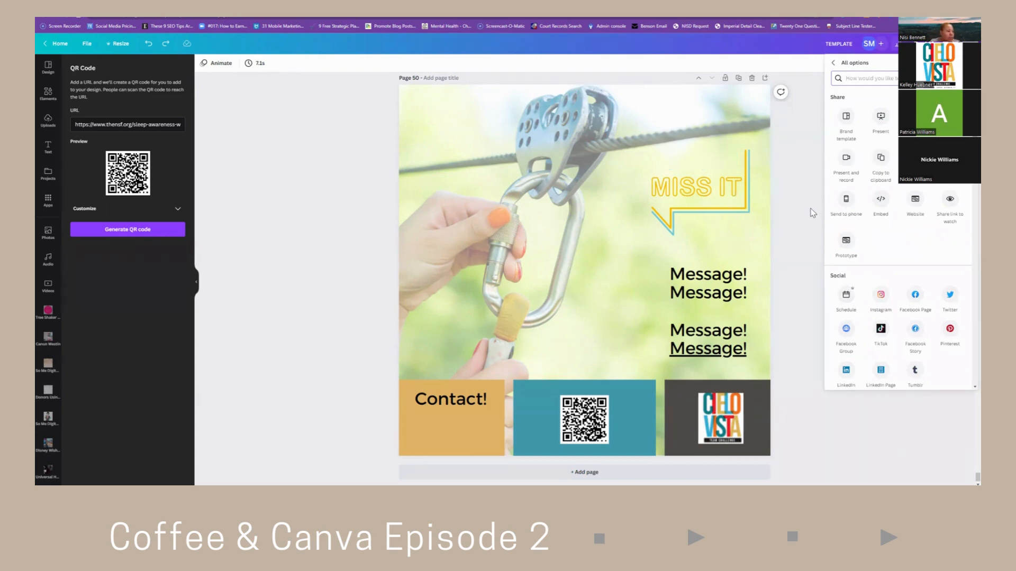
scroll(820, 178, "up", 2)
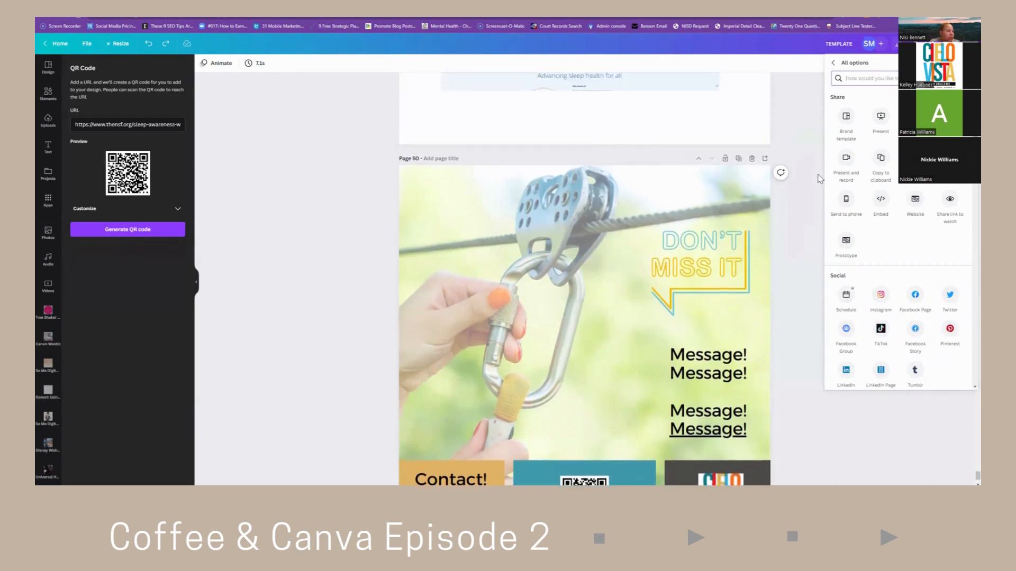
left_click(834, 63)
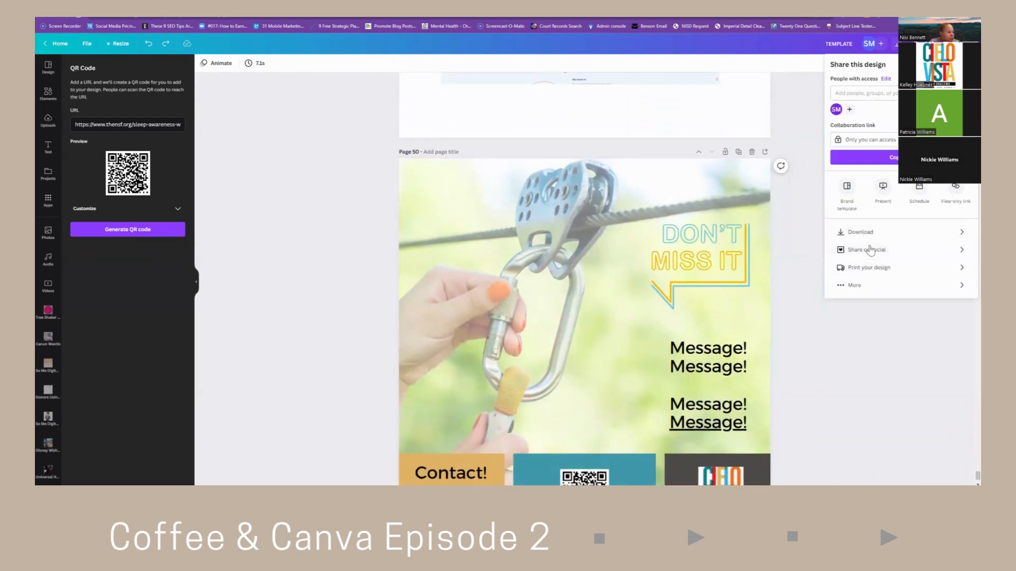
left_click(961, 236)
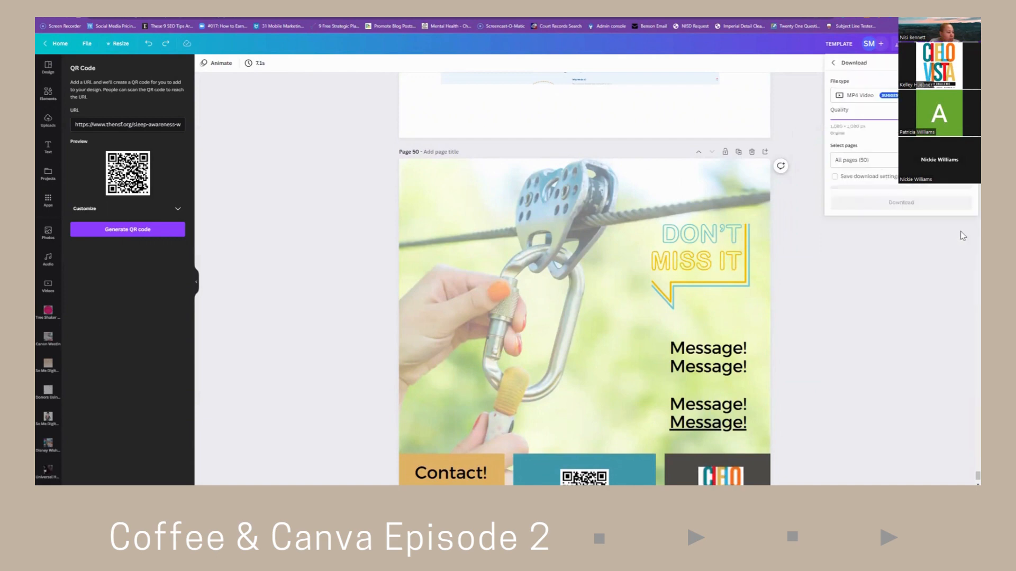
left_click(835, 63)
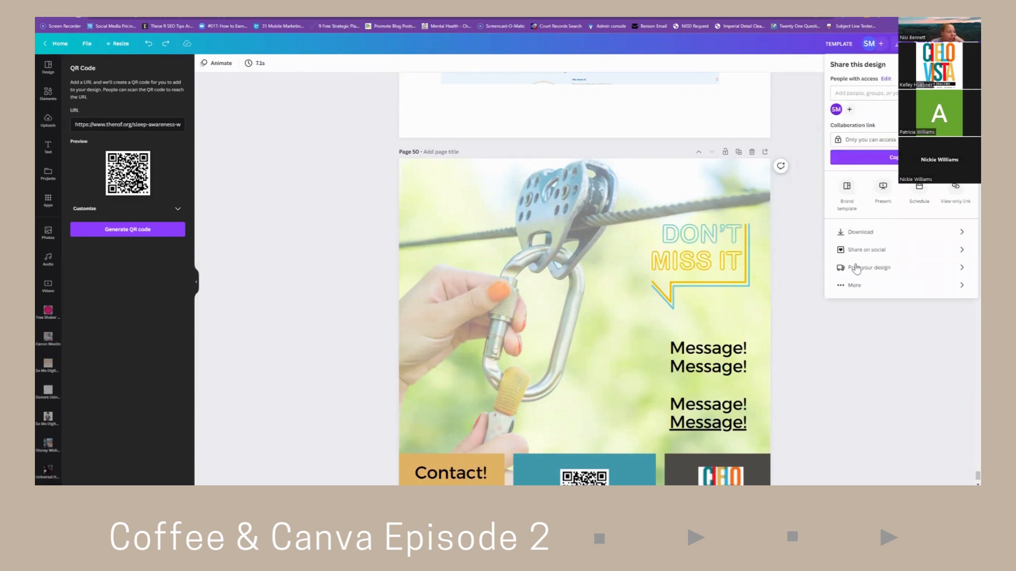
Examine the full list of sharing options, from social, save and messaging destinations through to the additional third-party services.
left_click(854, 286)
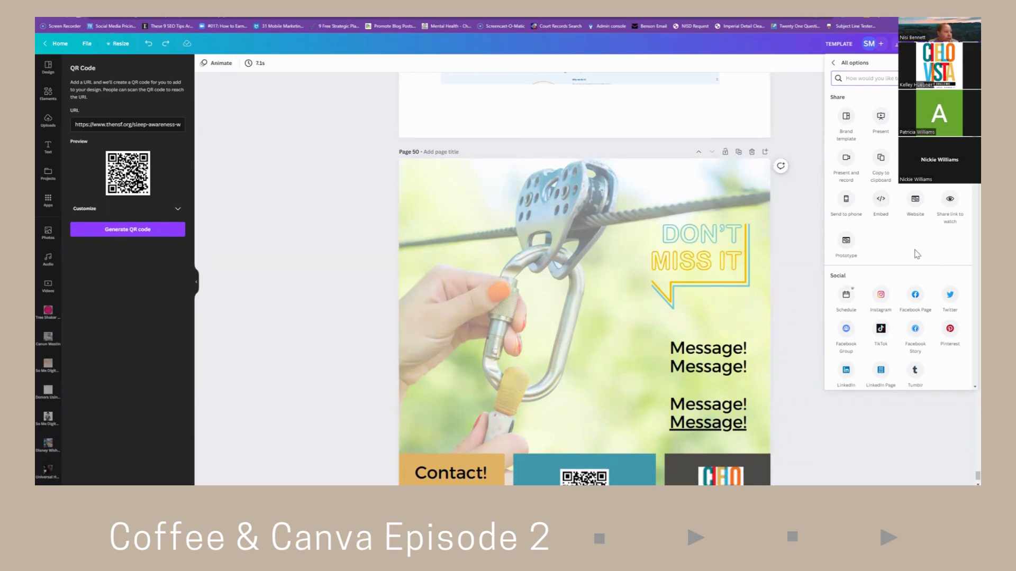
scroll(915, 257, "down", 5)
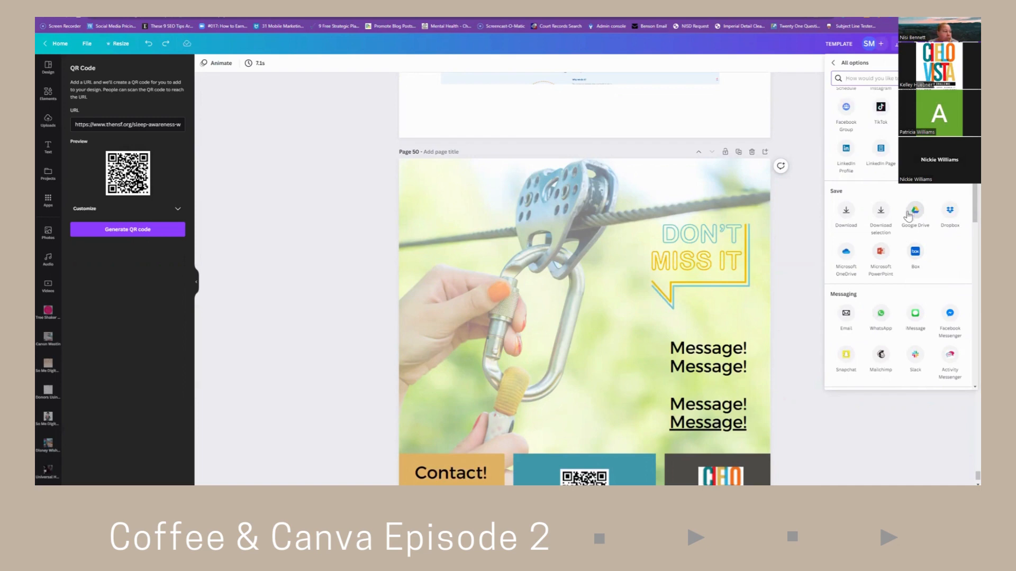
scroll(919, 281, "down", 2)
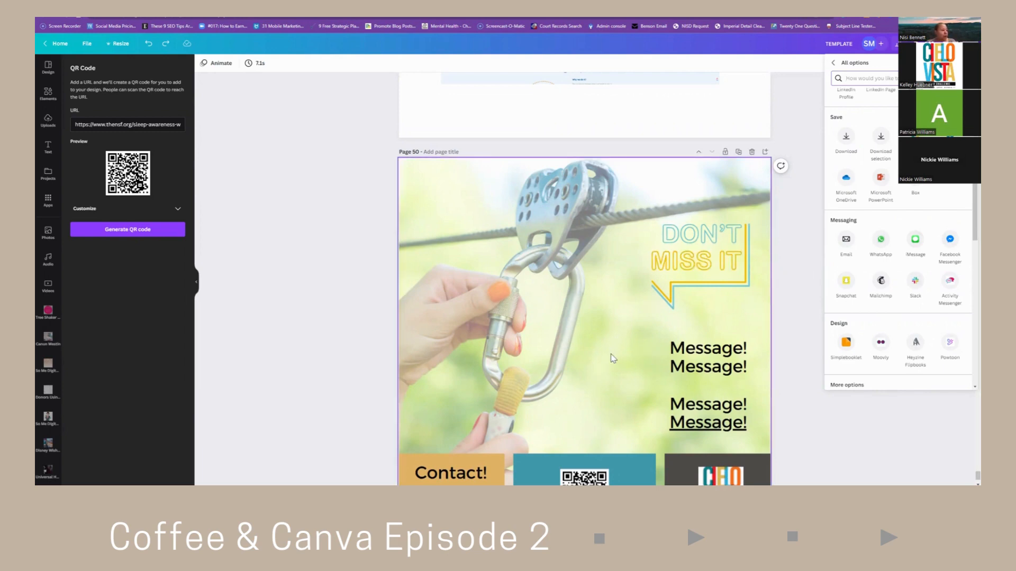
scroll(609, 339, "down", 2)
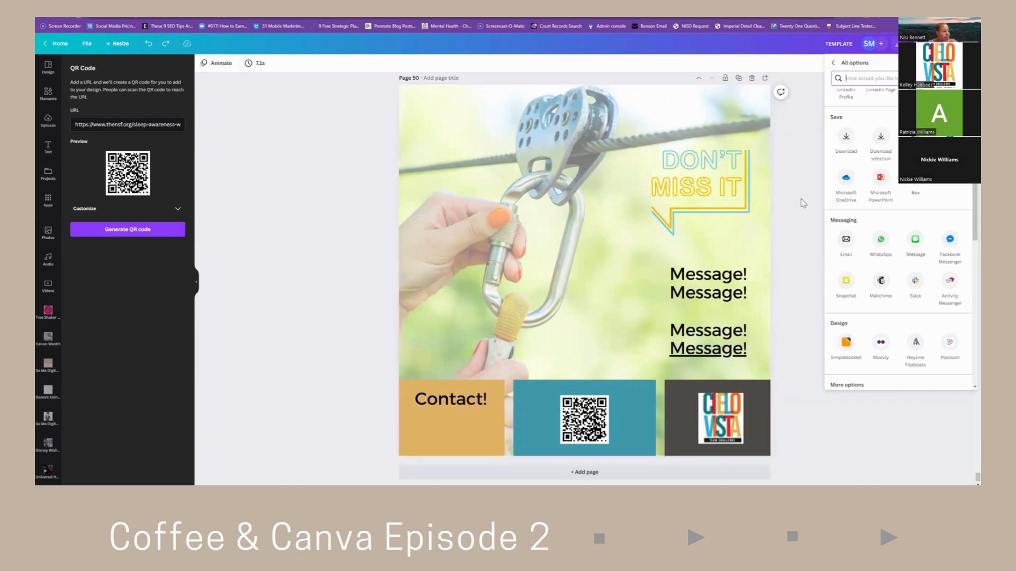
scroll(878, 298, "down", 4)
scroll(878, 298, "down", 5)
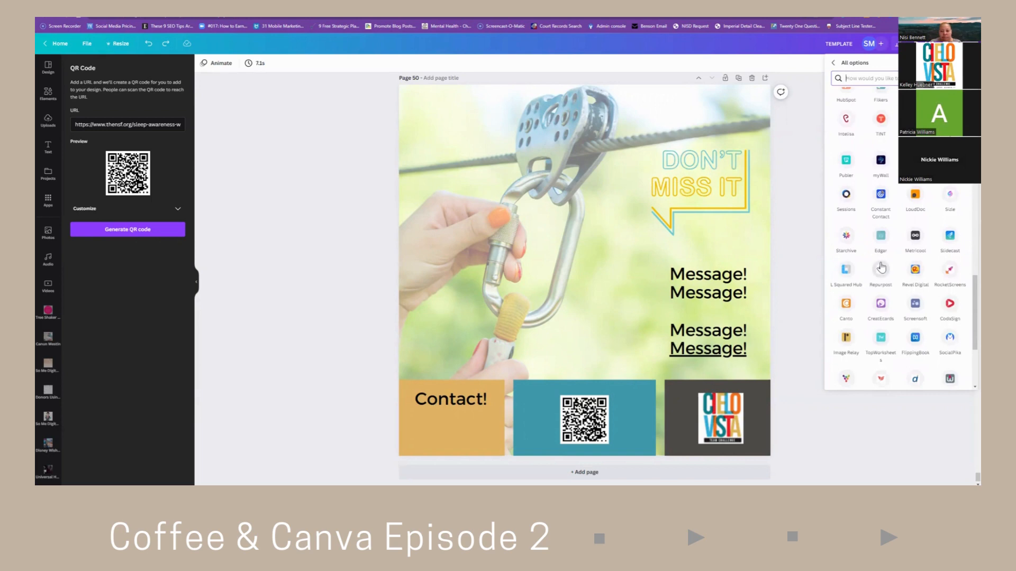
scroll(867, 273, "down", 2)
scroll(851, 276, "down", 1)
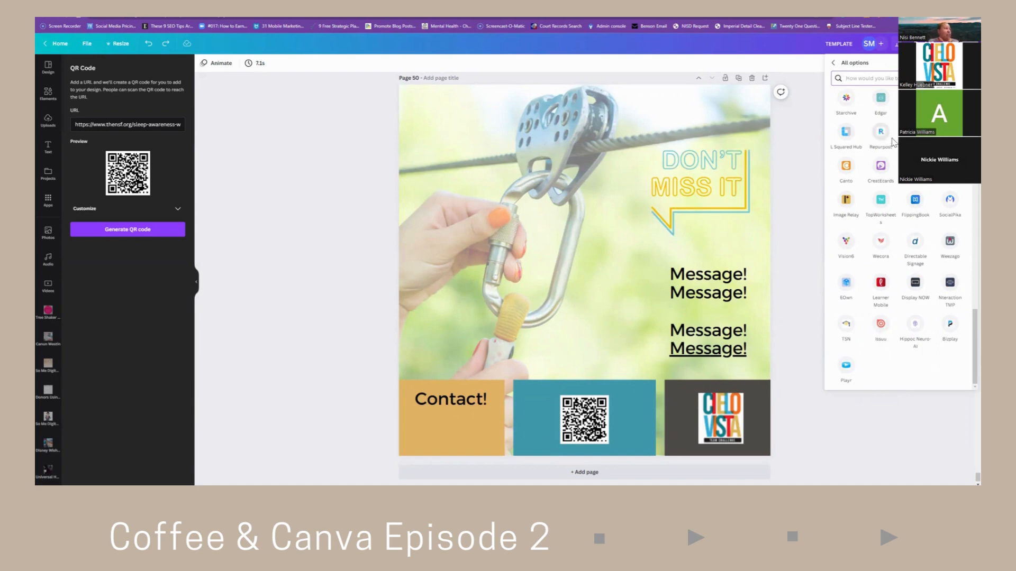
Switch to the Canva home page and open the "Training 3.9.2023" brand kit.
left_click(101, 19)
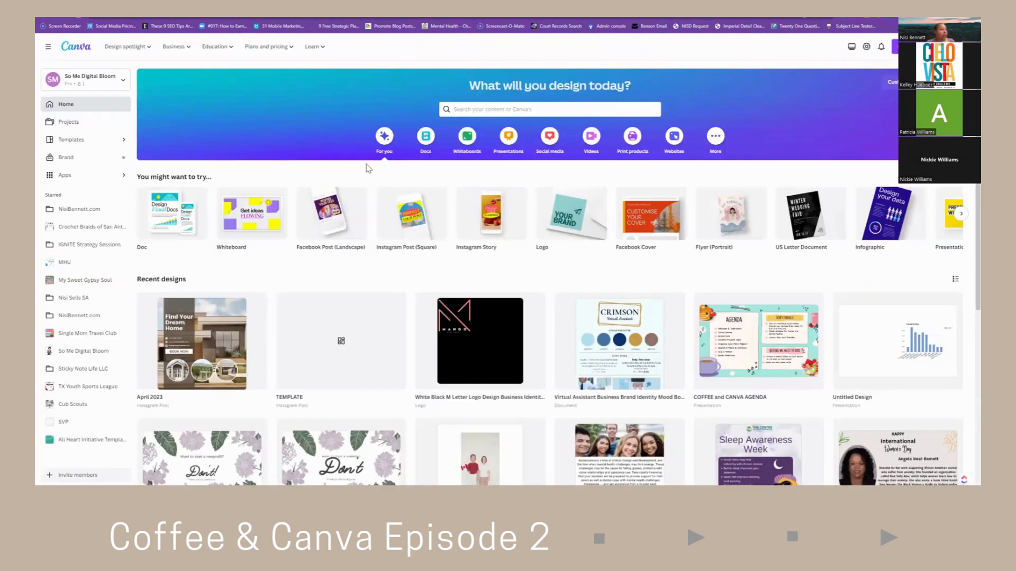
left_click(77, 160)
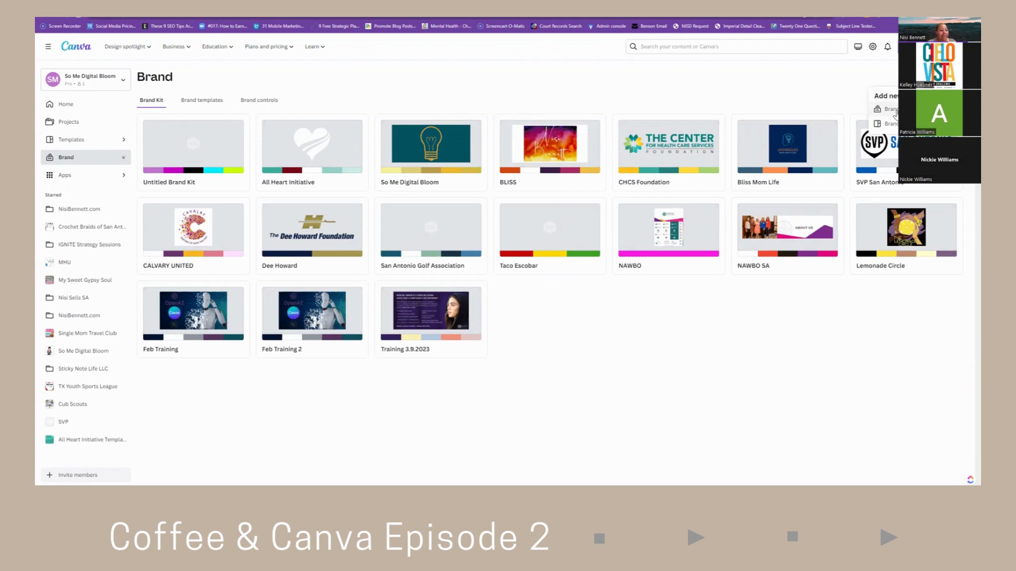
left_click(431, 315)
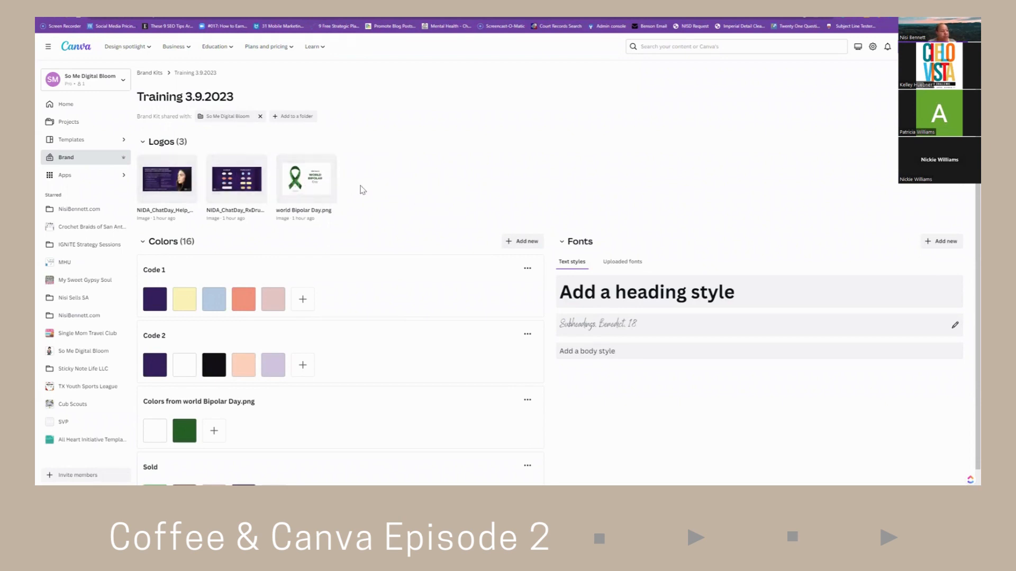
Review the brand kit's logo names and color palettes, and show its uploaded fonts.
scroll(380, 183, "down", 1)
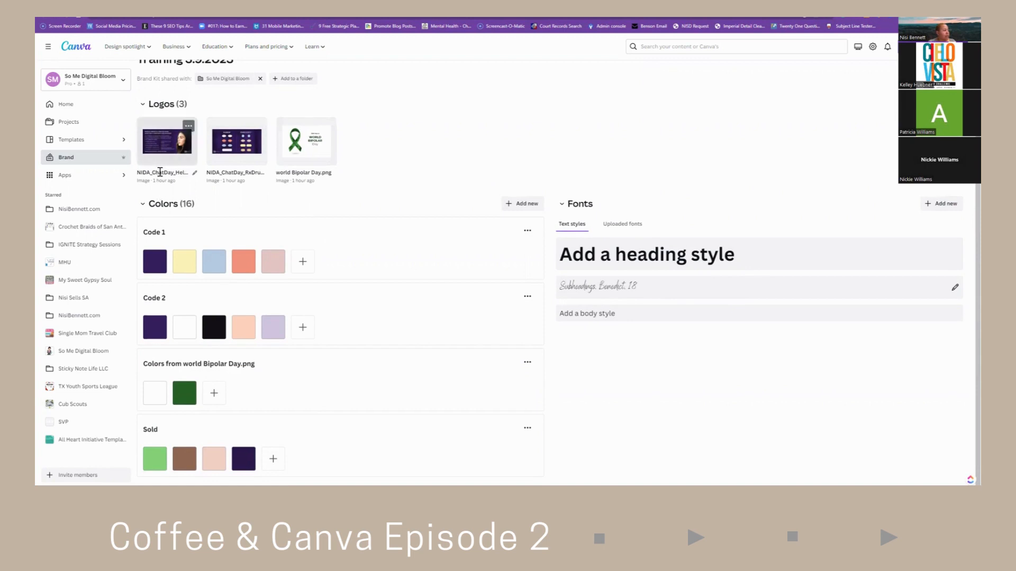
left_click(222, 173)
left_click(302, 173)
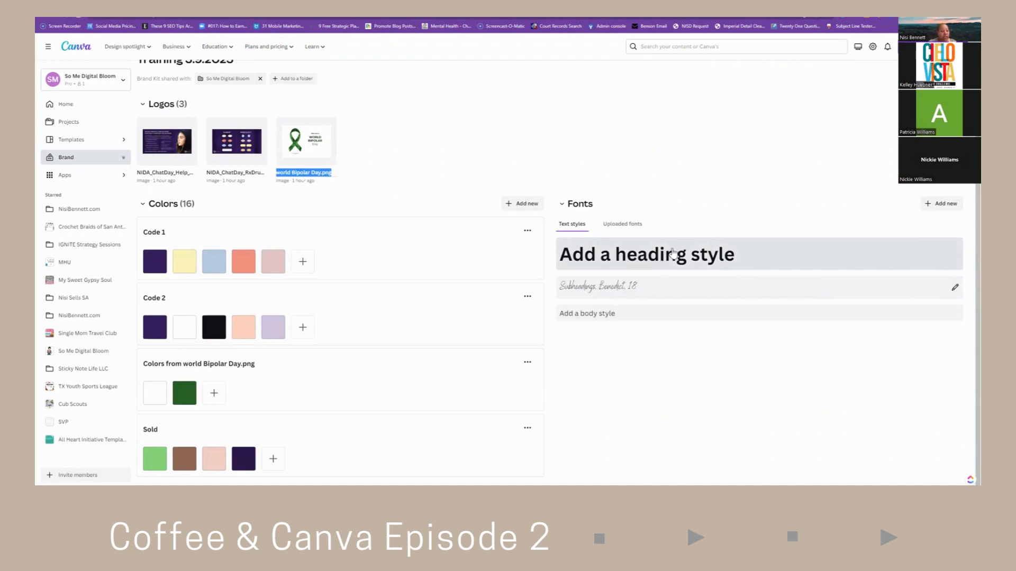
left_click(622, 230)
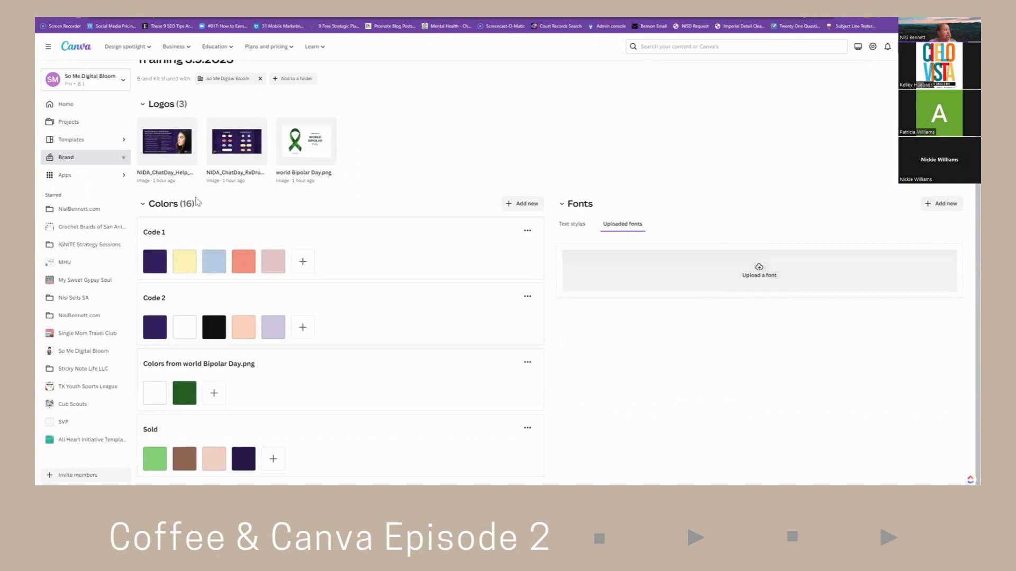
Open the Virtual Assistant Business Brand Identity Mood Board Guide and display the color choices for its first palette circle.
left_click(77, 109)
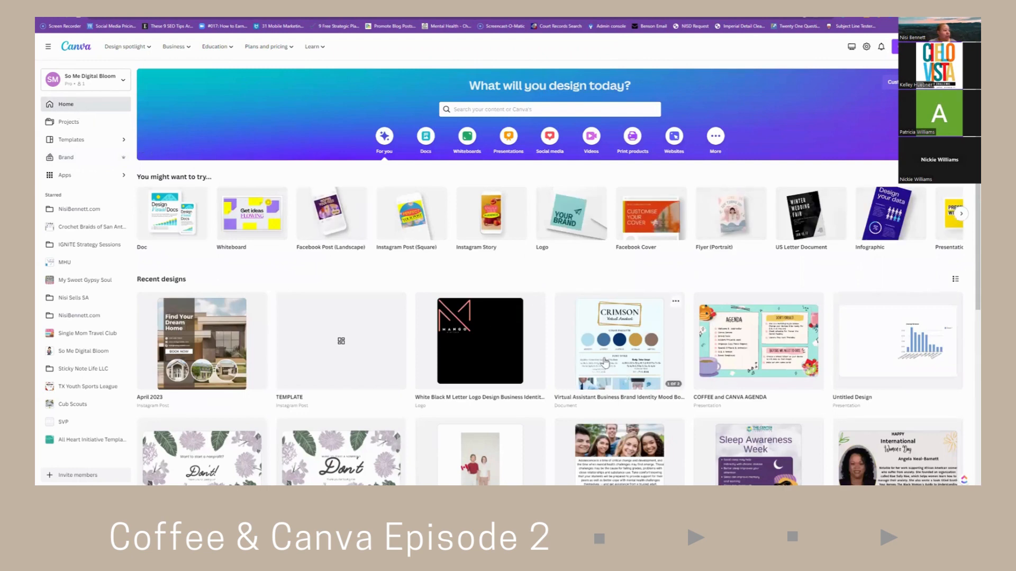
left_click(592, 352)
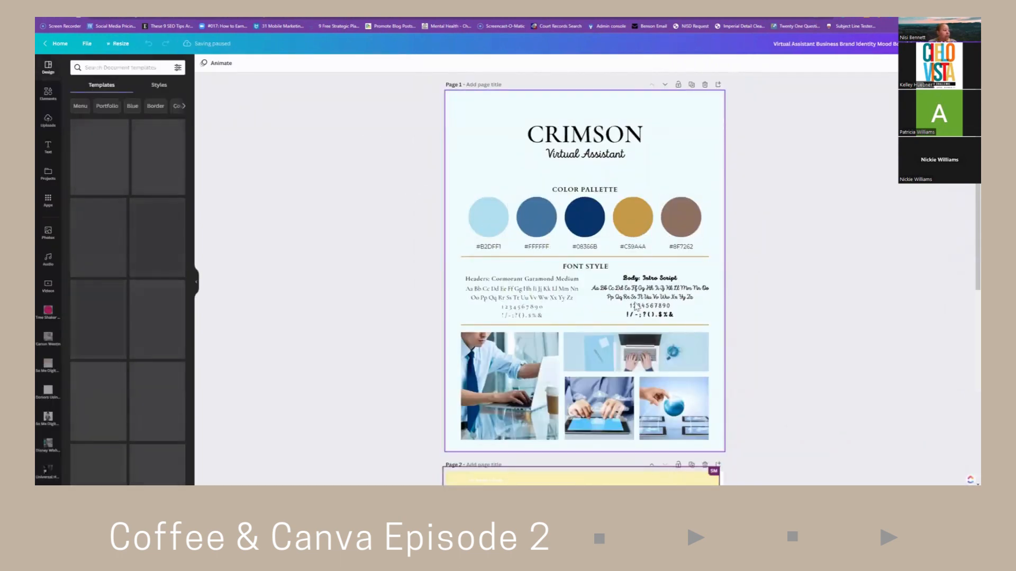
left_click(491, 222)
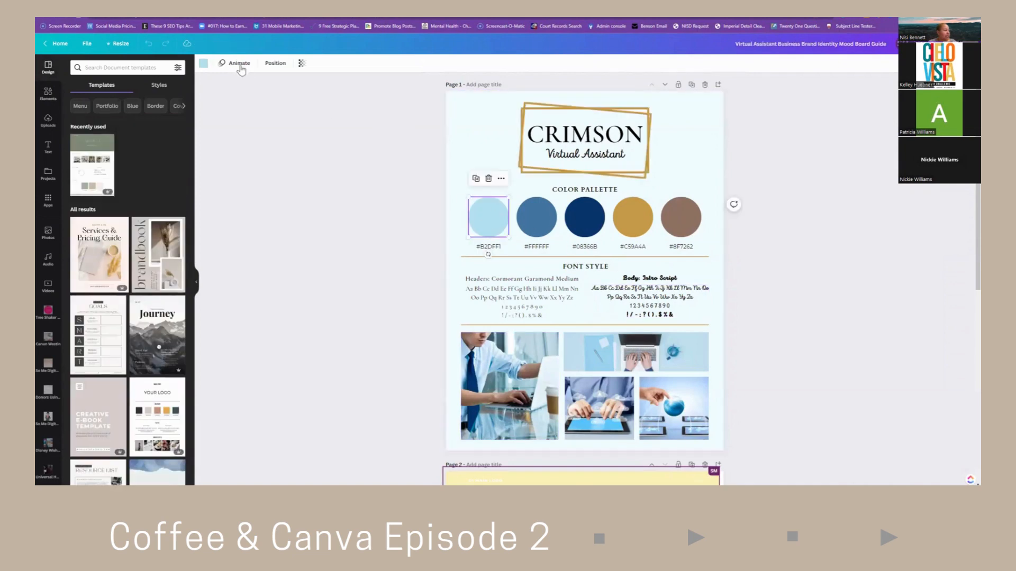
left_click(203, 64)
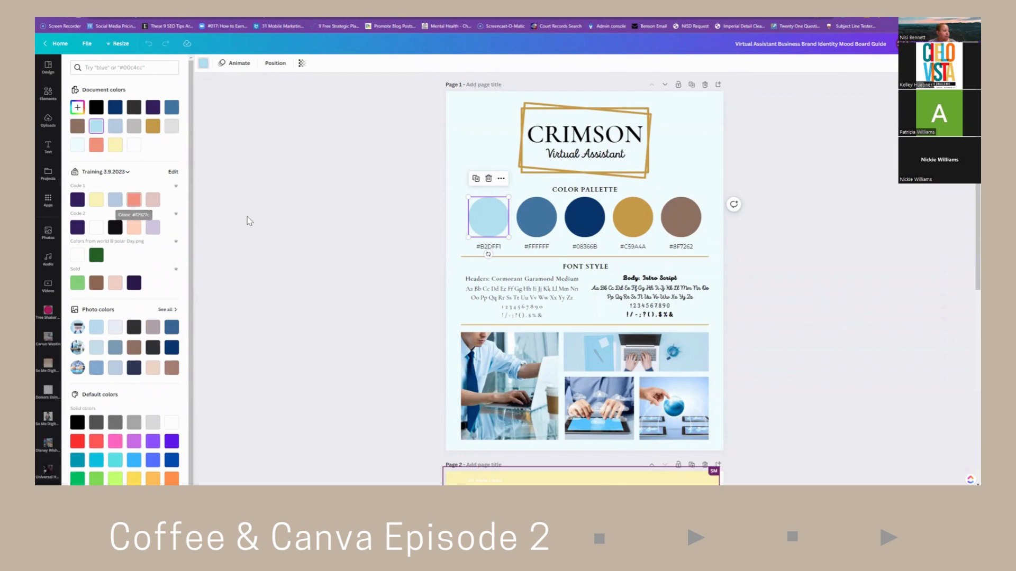
Recolor the first palette circle with a gray-green sampled from a mood board photo on page 2 using the color picker.
scroll(256, 222, "down", 3)
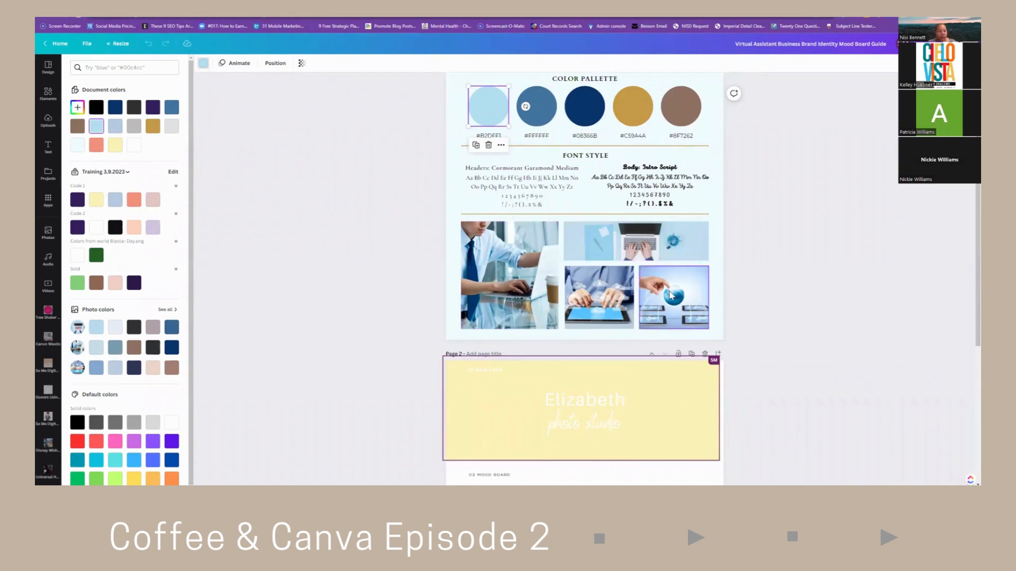
scroll(816, 296, "down", 3)
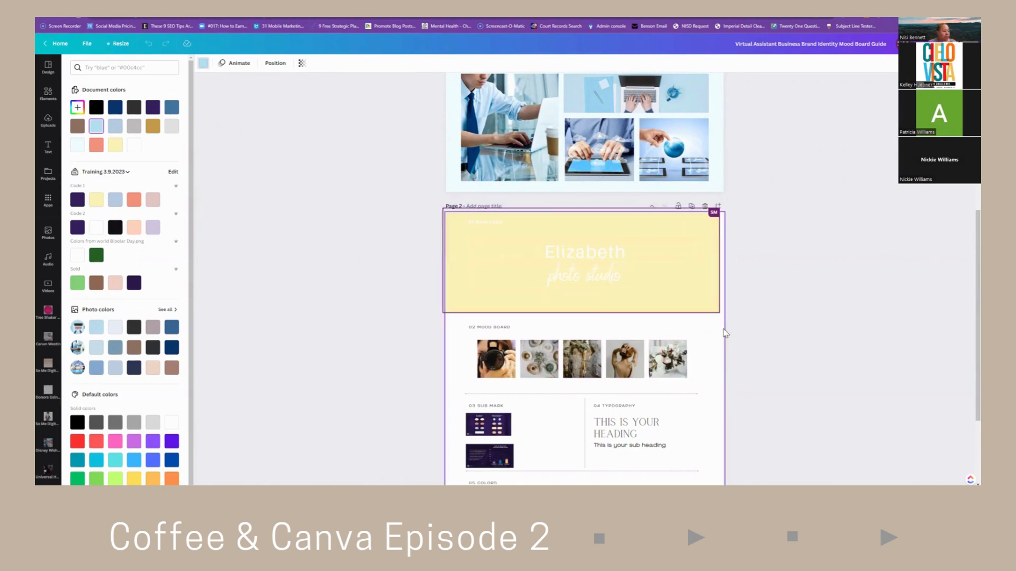
scroll(593, 358, "down", 2)
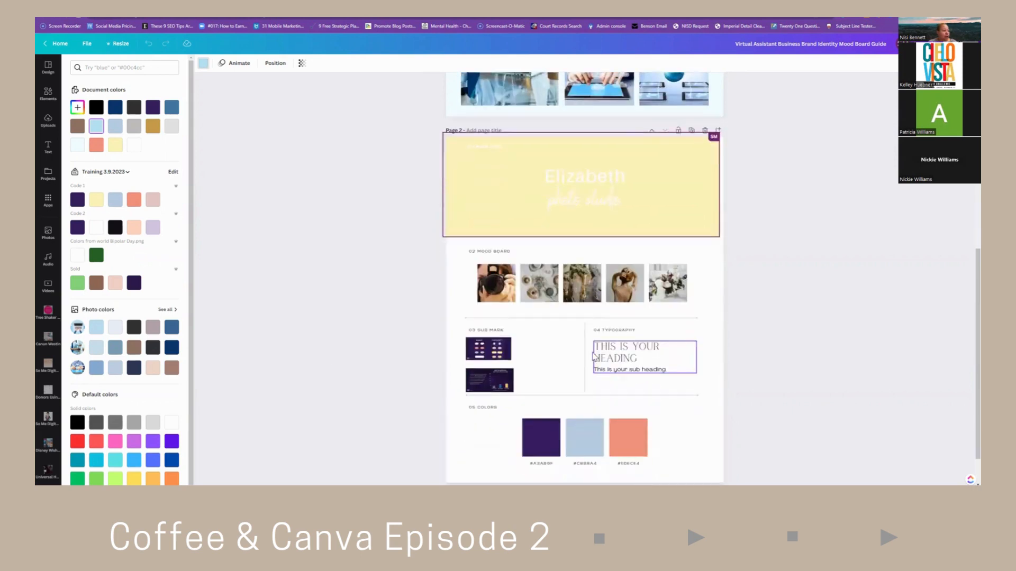
scroll(594, 358, "down", 1)
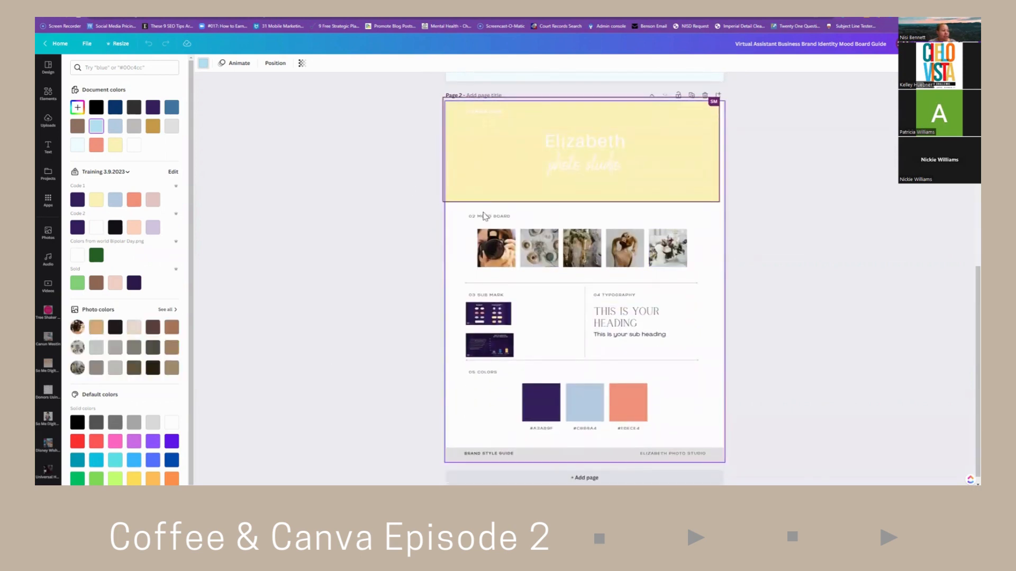
scroll(757, 312, "down", 1)
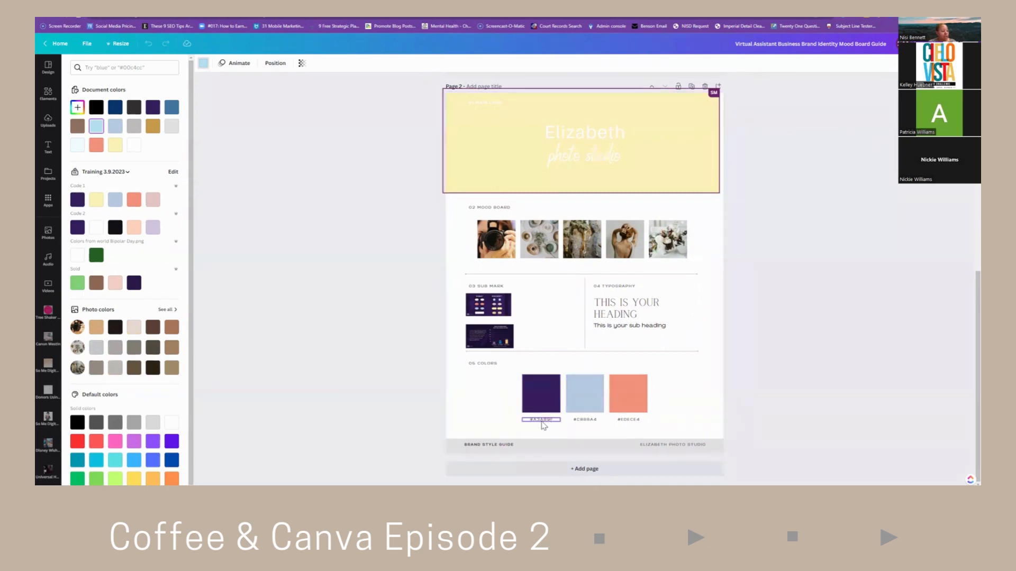
left_click(78, 108)
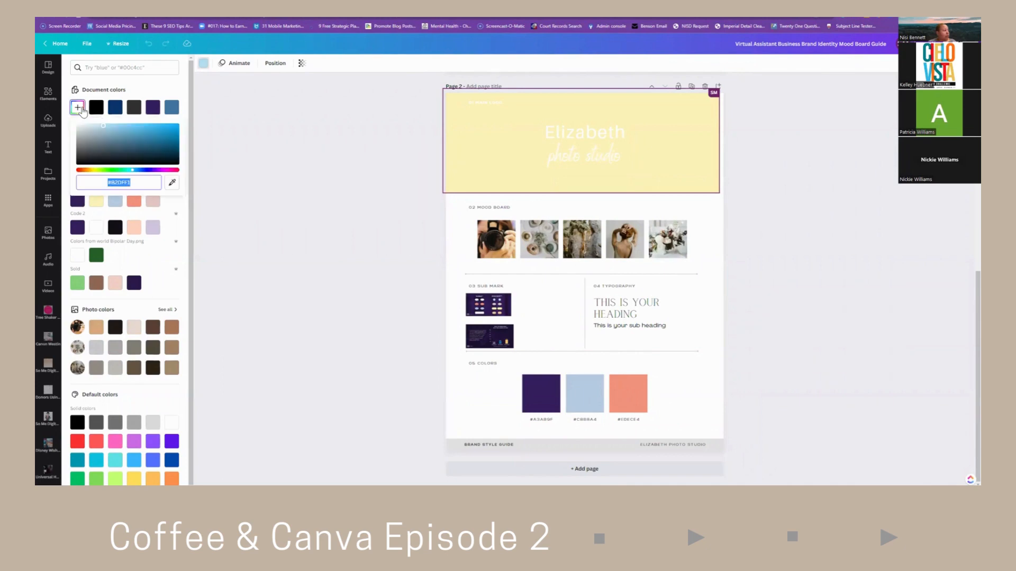
left_click(171, 184)
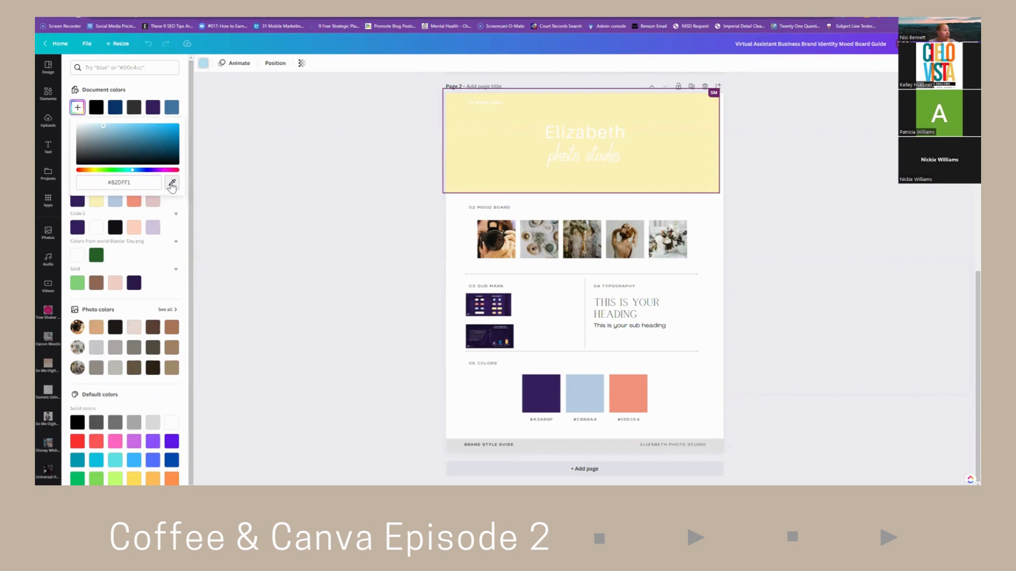
left_click(551, 250)
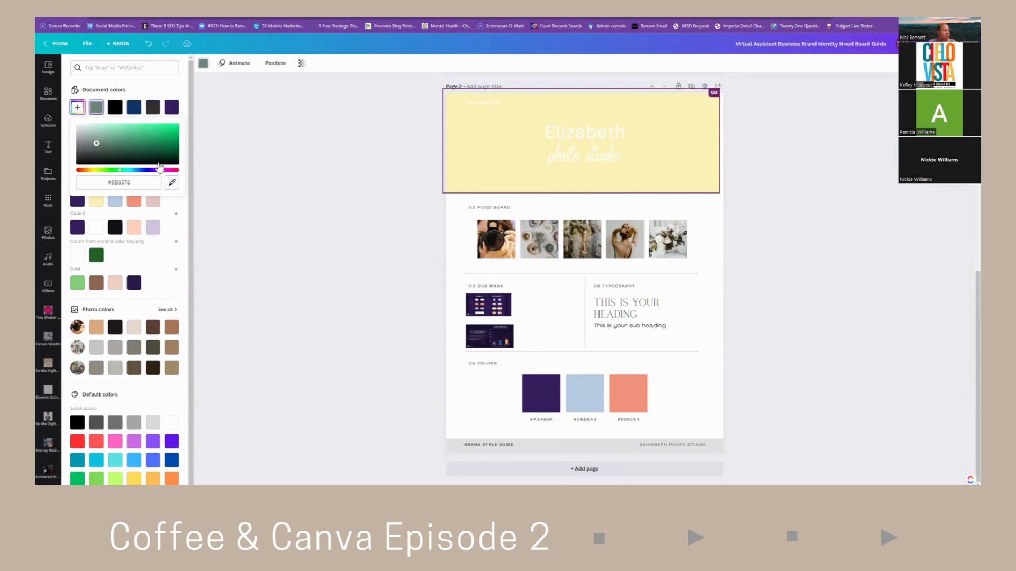
Fill the middle square in page 2's Colors section with the sampled gray-green document color.
left_click(273, 222)
left_click(584, 393)
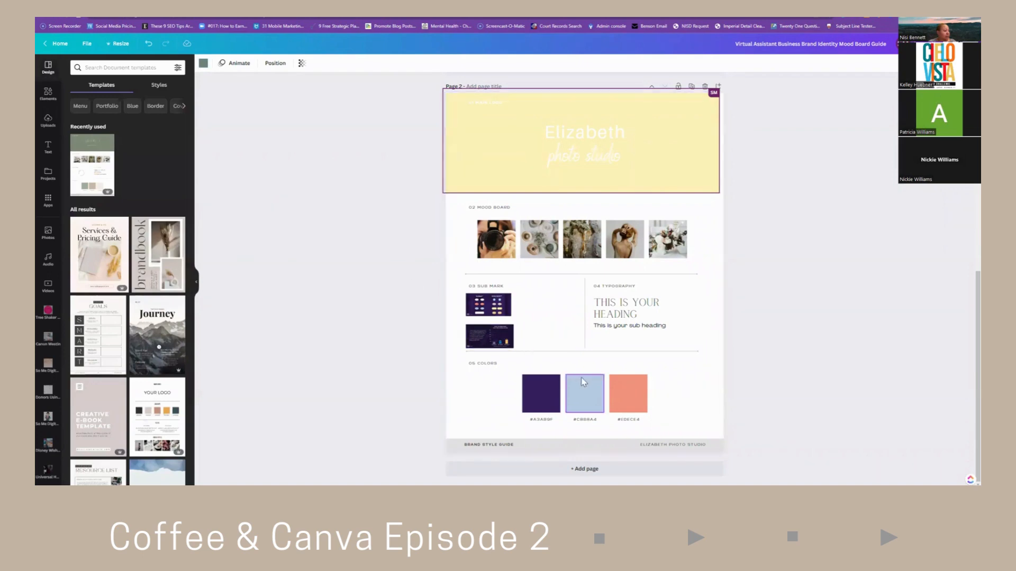
left_click(203, 63)
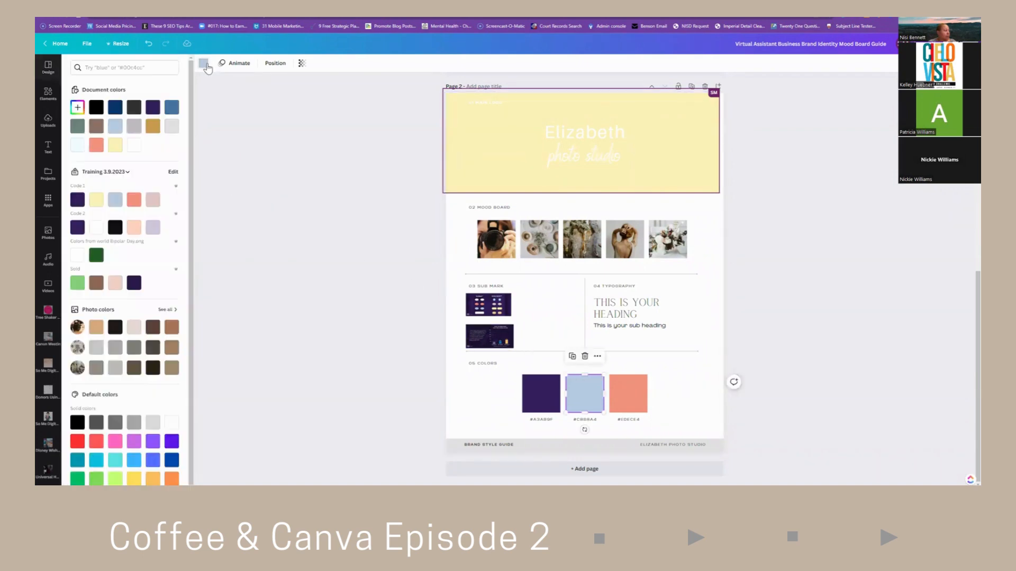
left_click(77, 127)
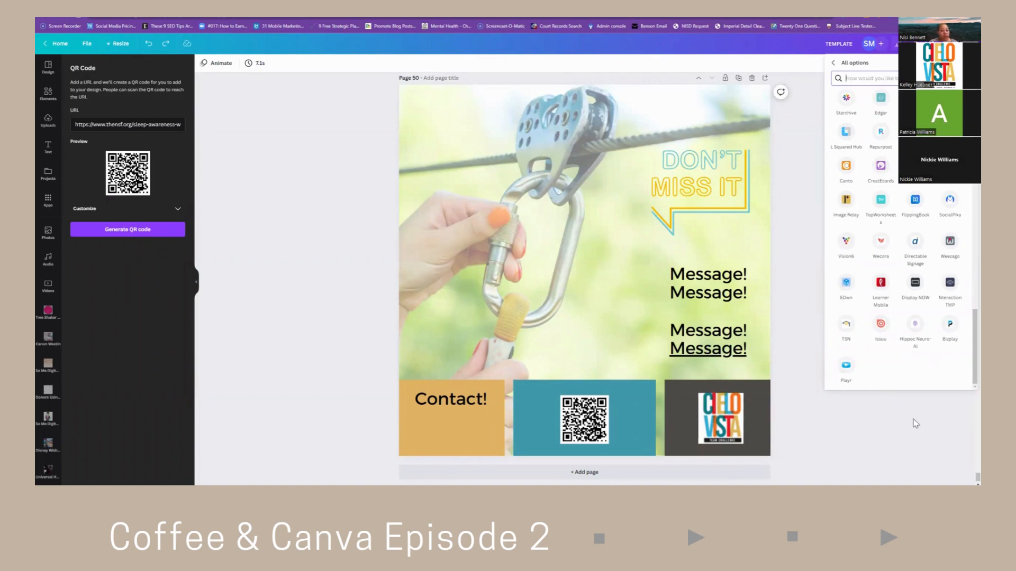
Switch to the TEMPLATE design, show all its pages in a grid, and view the resize options.
left_click(926, 484)
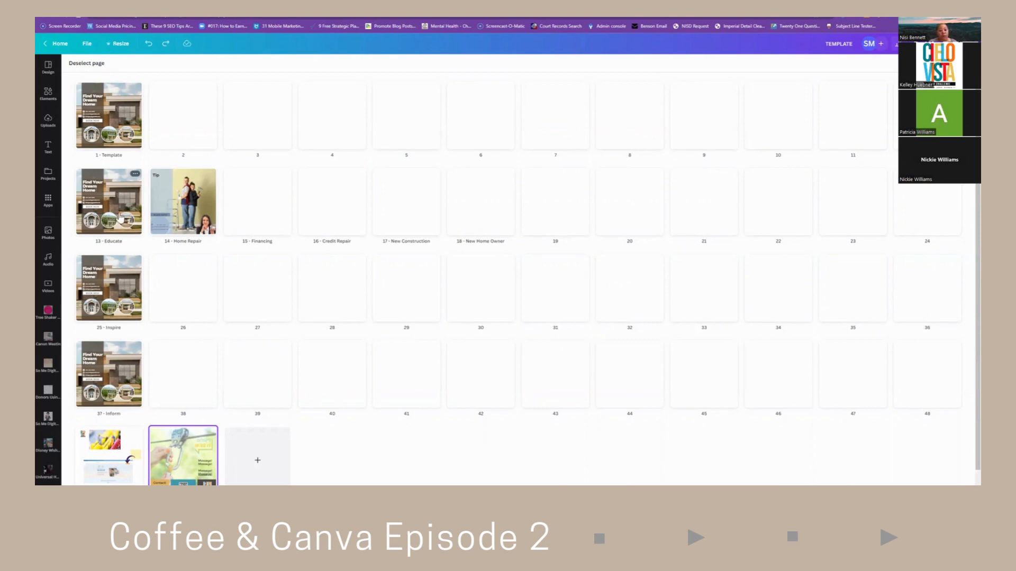
scroll(119, 214, "down", 1)
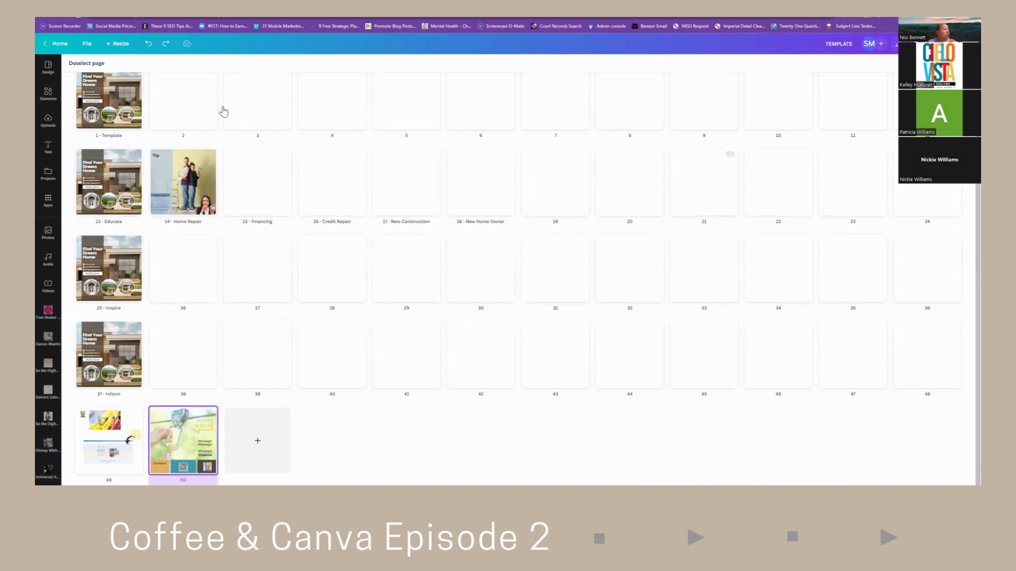
left_click(121, 45)
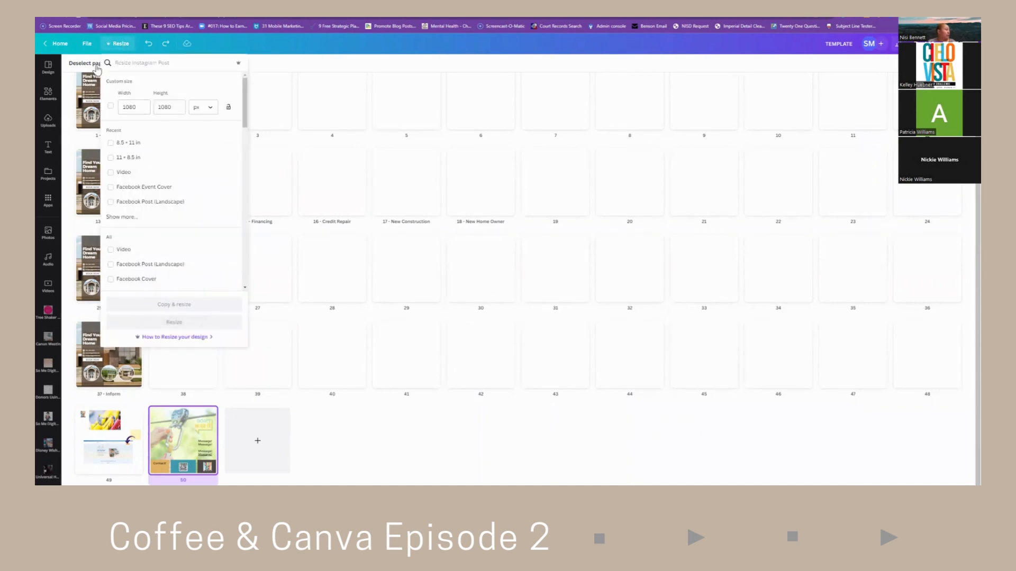
left_click(87, 44)
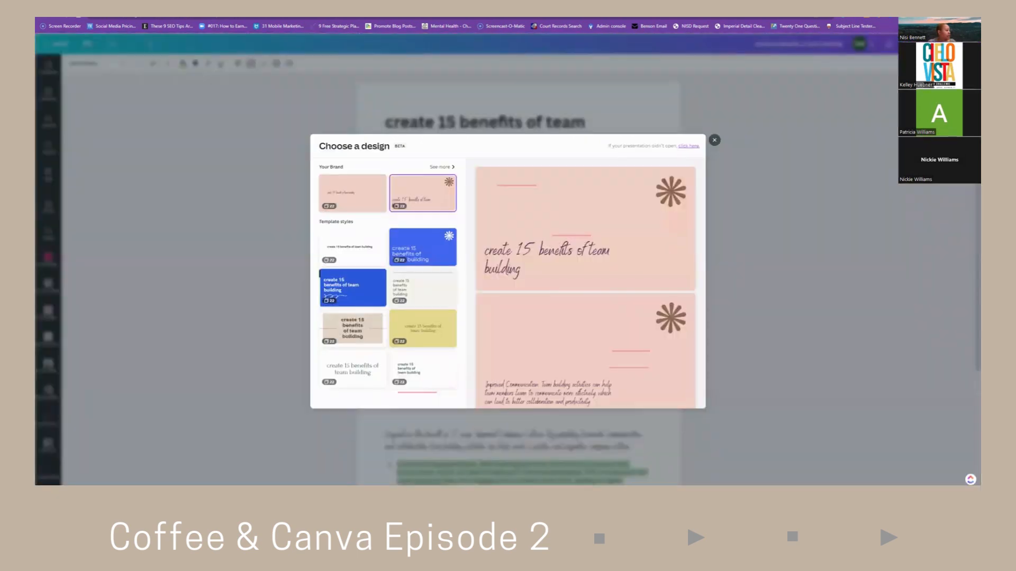
Dismiss the design chooser and insert a Magic Write prompt below the last list in the team building document.
left_click(714, 140)
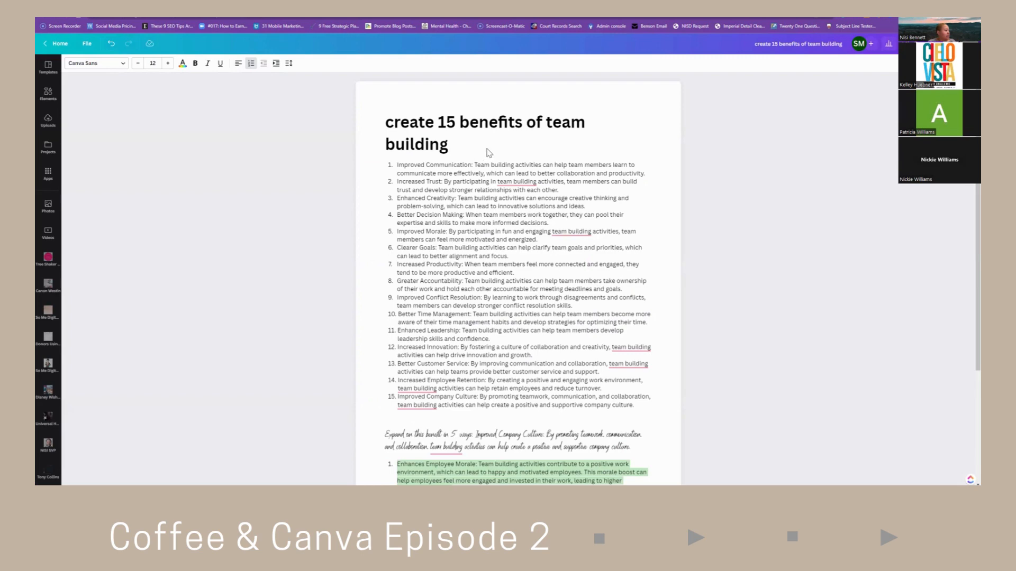
scroll(512, 234, "down", 3)
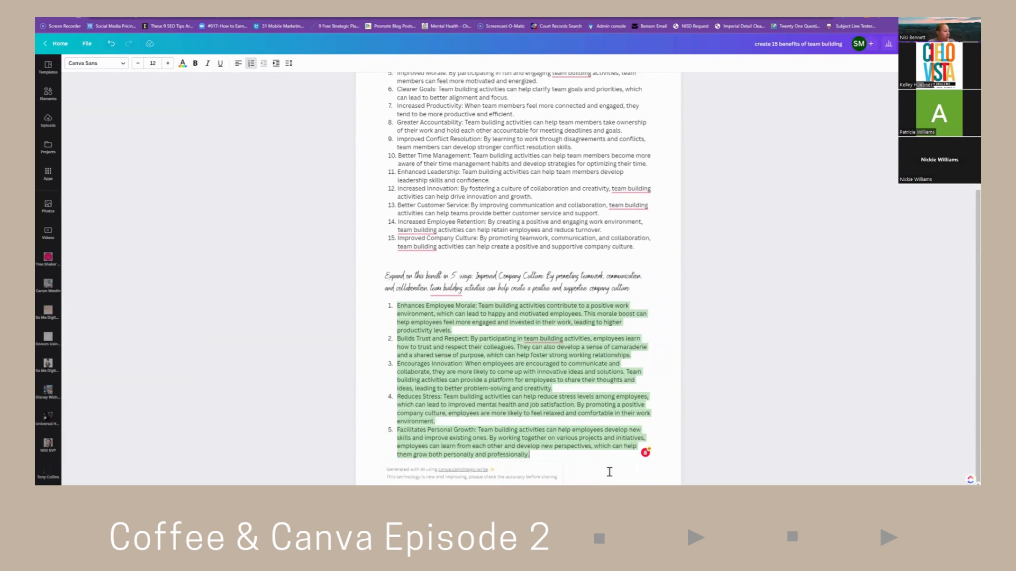
left_click(544, 459)
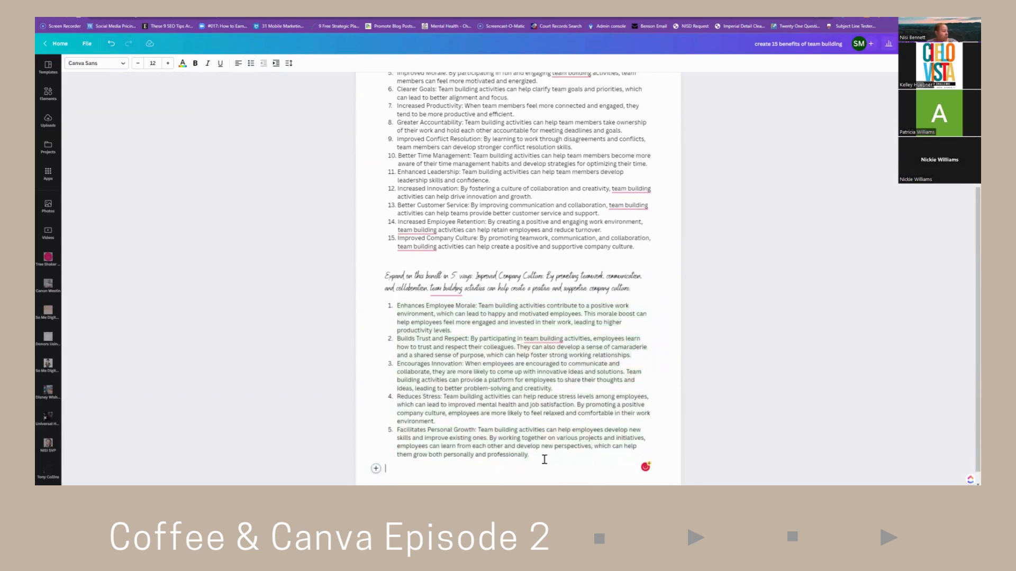
scroll(544, 460, "down", 1)
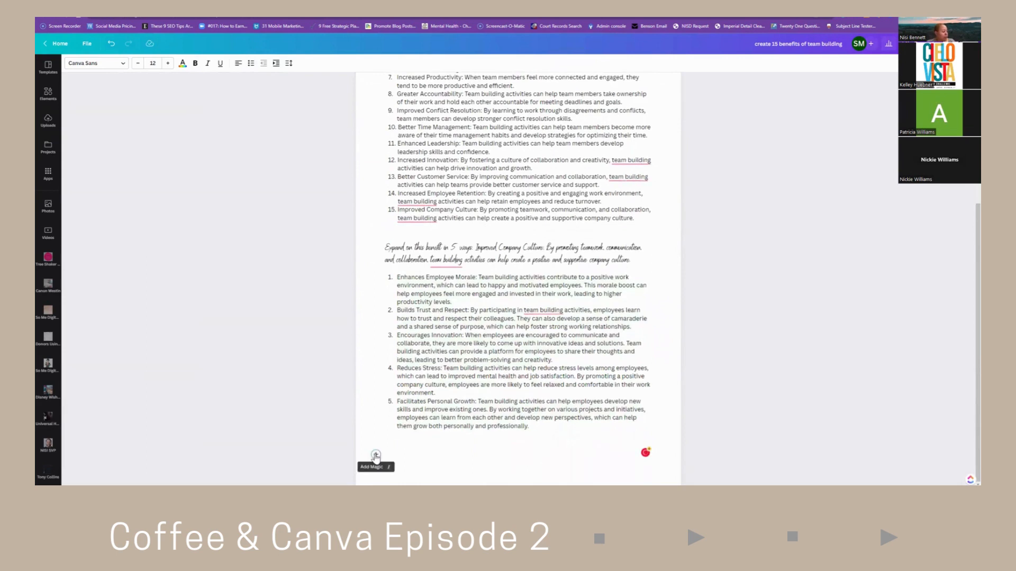
left_click(375, 456)
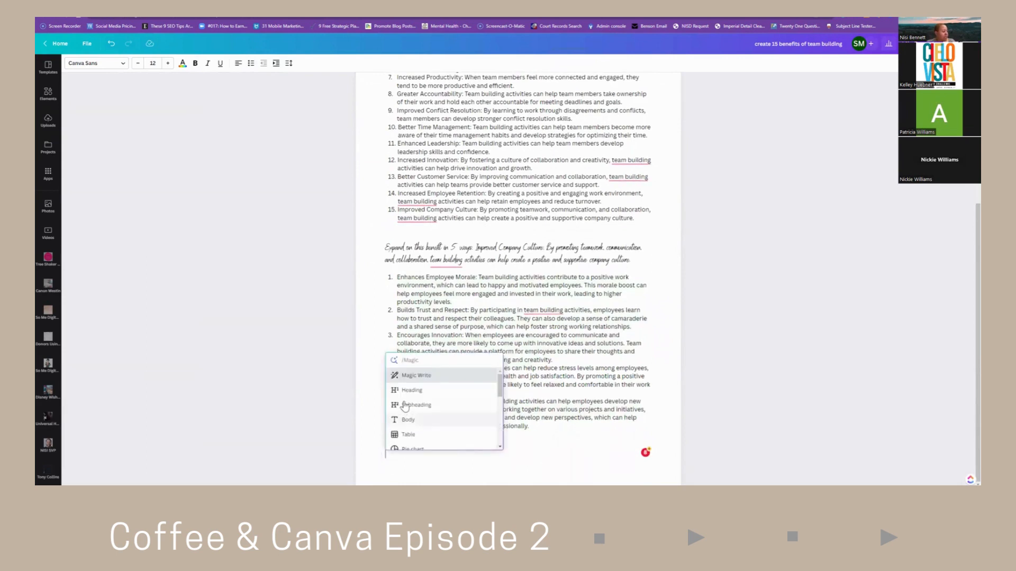
left_click(414, 377)
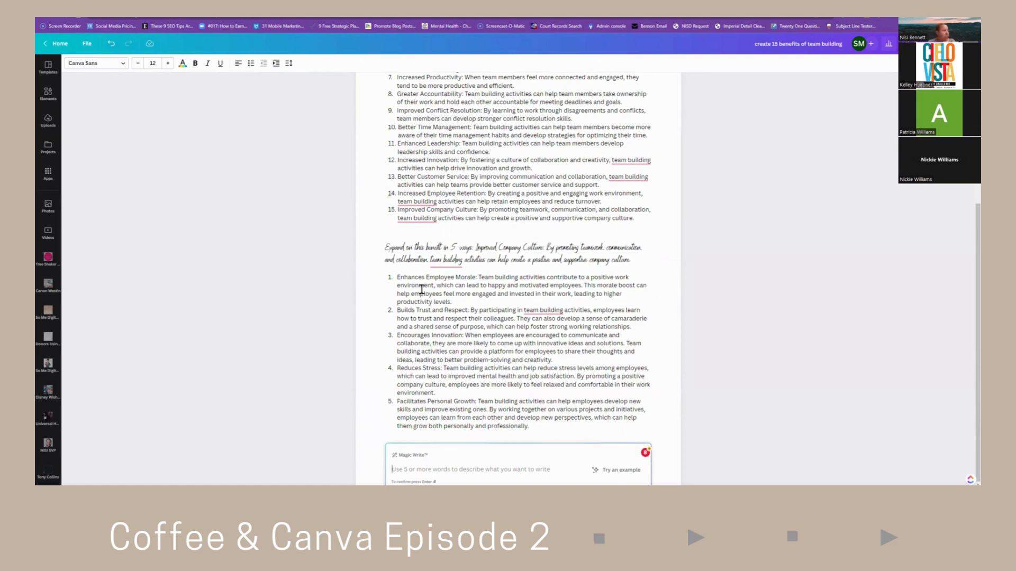
Switch to the "create 15 benefits of team building - Presentation" design and view its resize options.
left_click(284, 18)
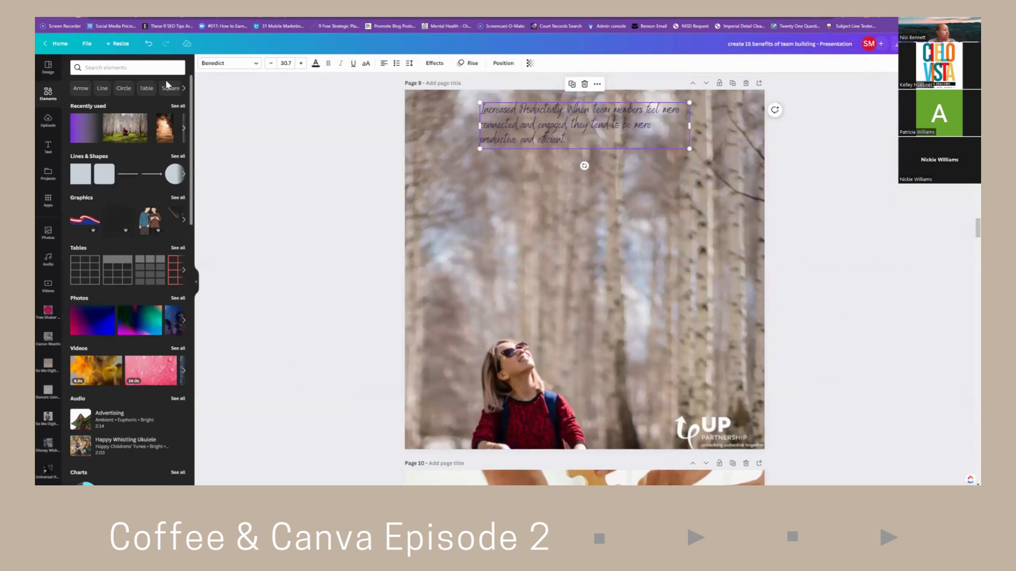
left_click(127, 45)
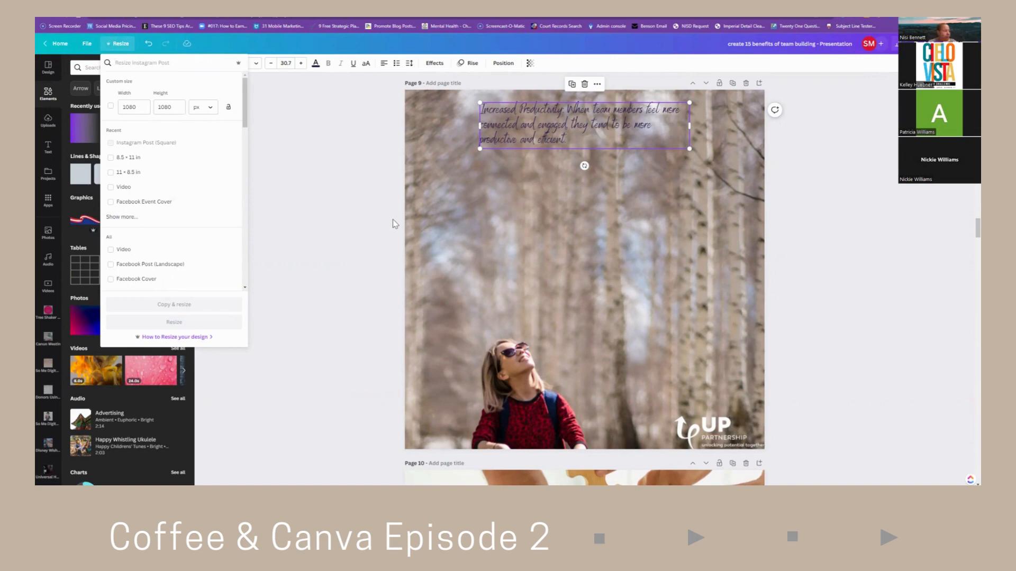
left_click(456, 254)
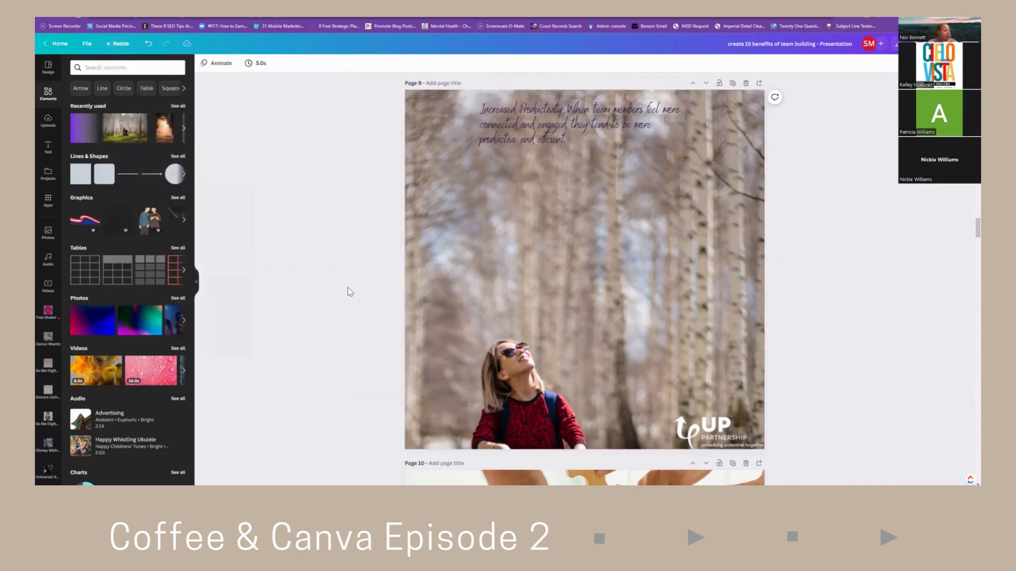
Reposition and enlarge the peach gradient over the puzzle photo on page 10 until it covers the full page.
scroll(349, 290, "down", 5)
scroll(532, 374, "down", 2)
left_click_drag(525, 350, 527, 281)
left_click_drag(609, 374, 725, 484)
scroll(746, 439, "down", 3)
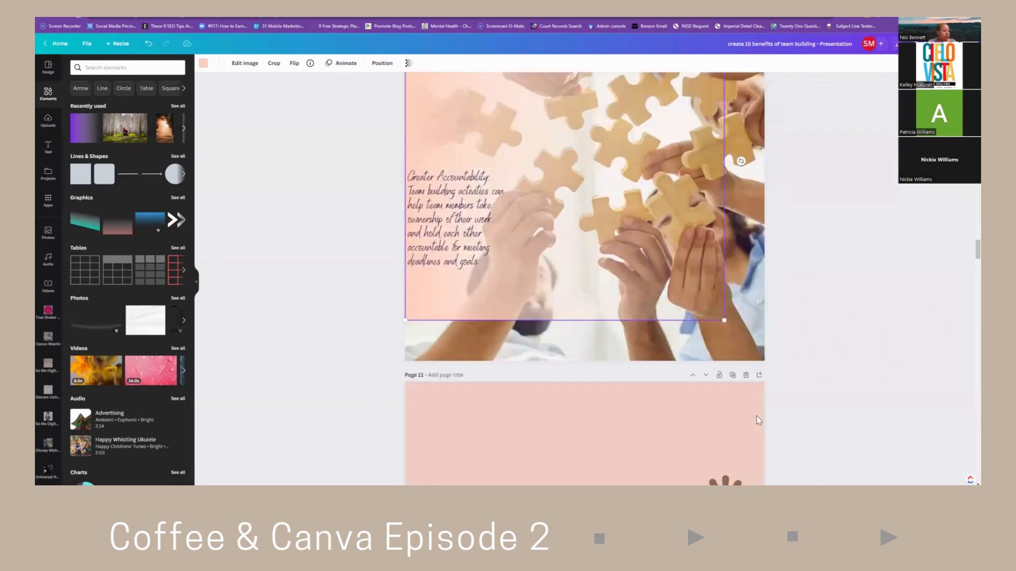
left_click_drag(738, 327, 765, 350)
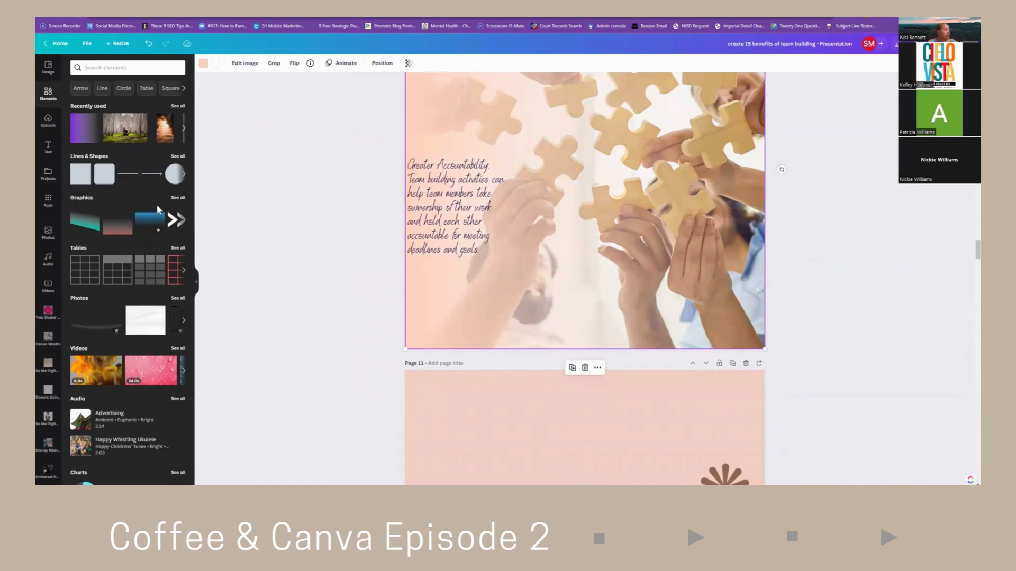
Browse the uploaded images and bring up page 11 with the Improved Conflict Resolution text.
left_click(48, 121)
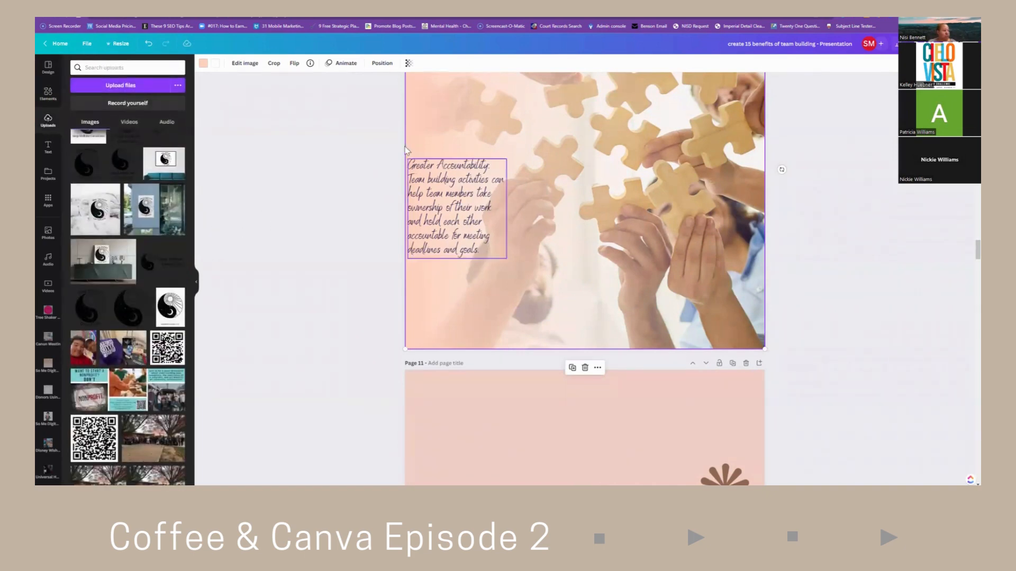
scroll(140, 234, "up", 3)
scroll(139, 234, "up", 15)
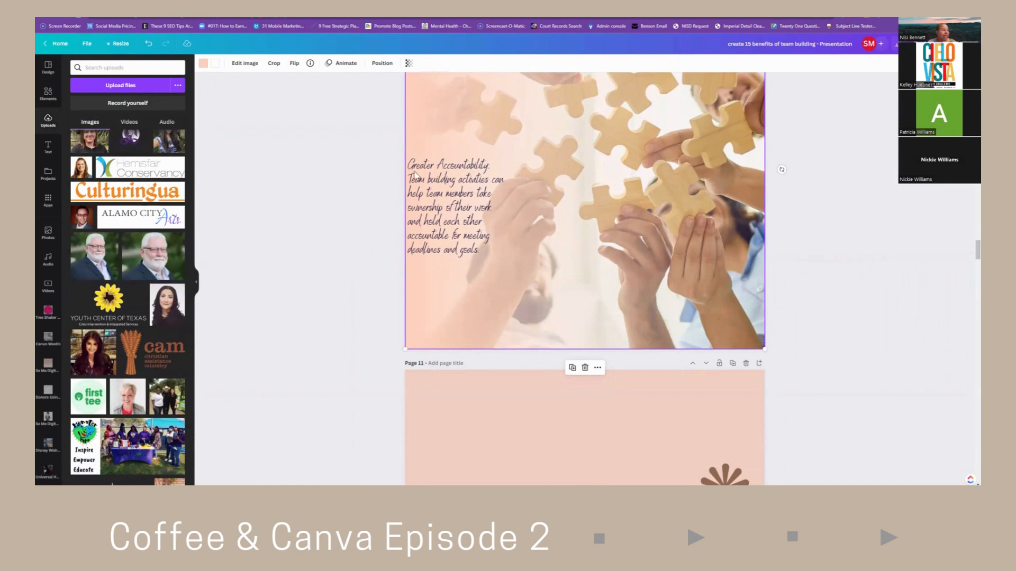
scroll(377, 268, "down", 5)
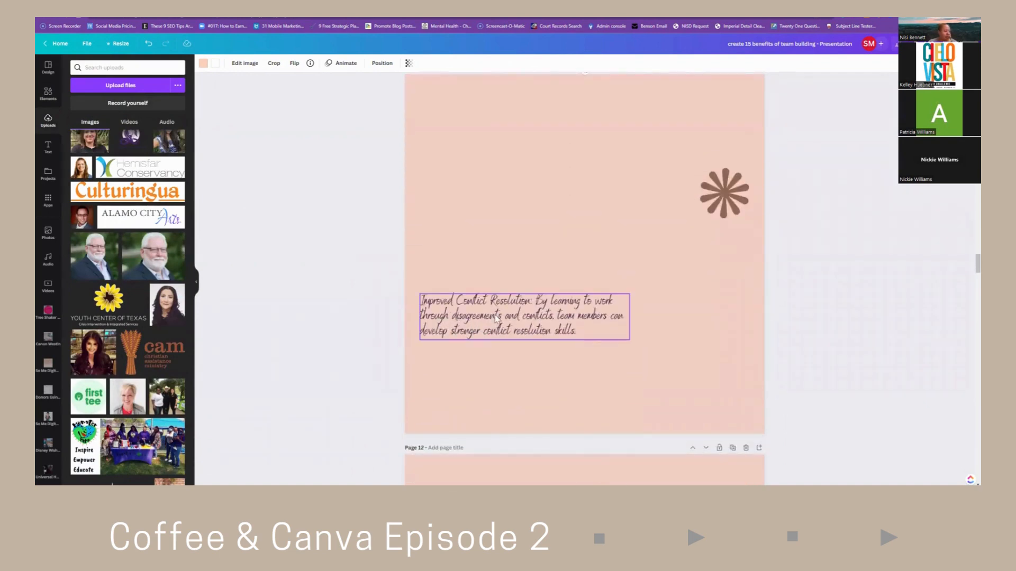
scroll(159, 264, "up", 15)
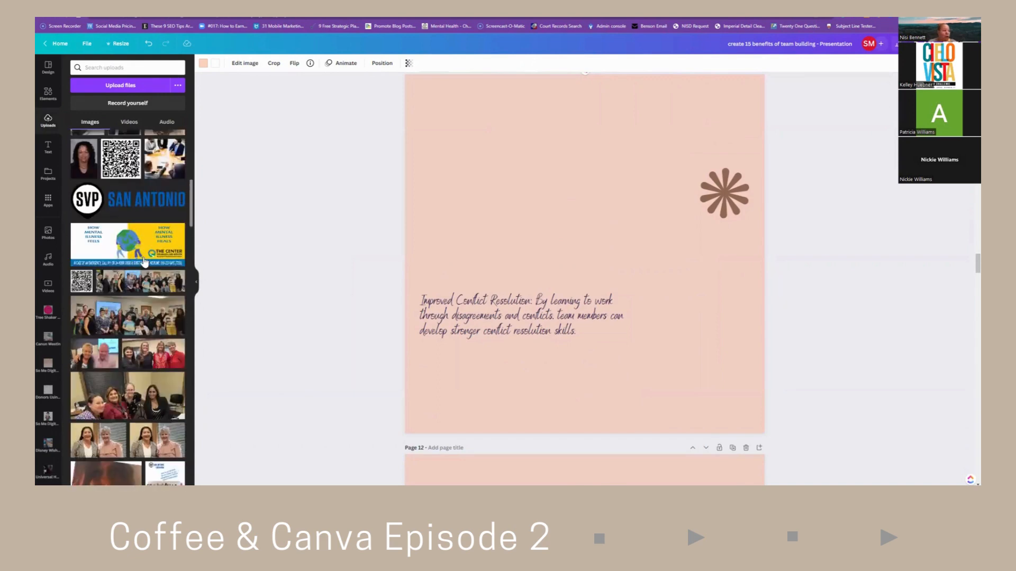